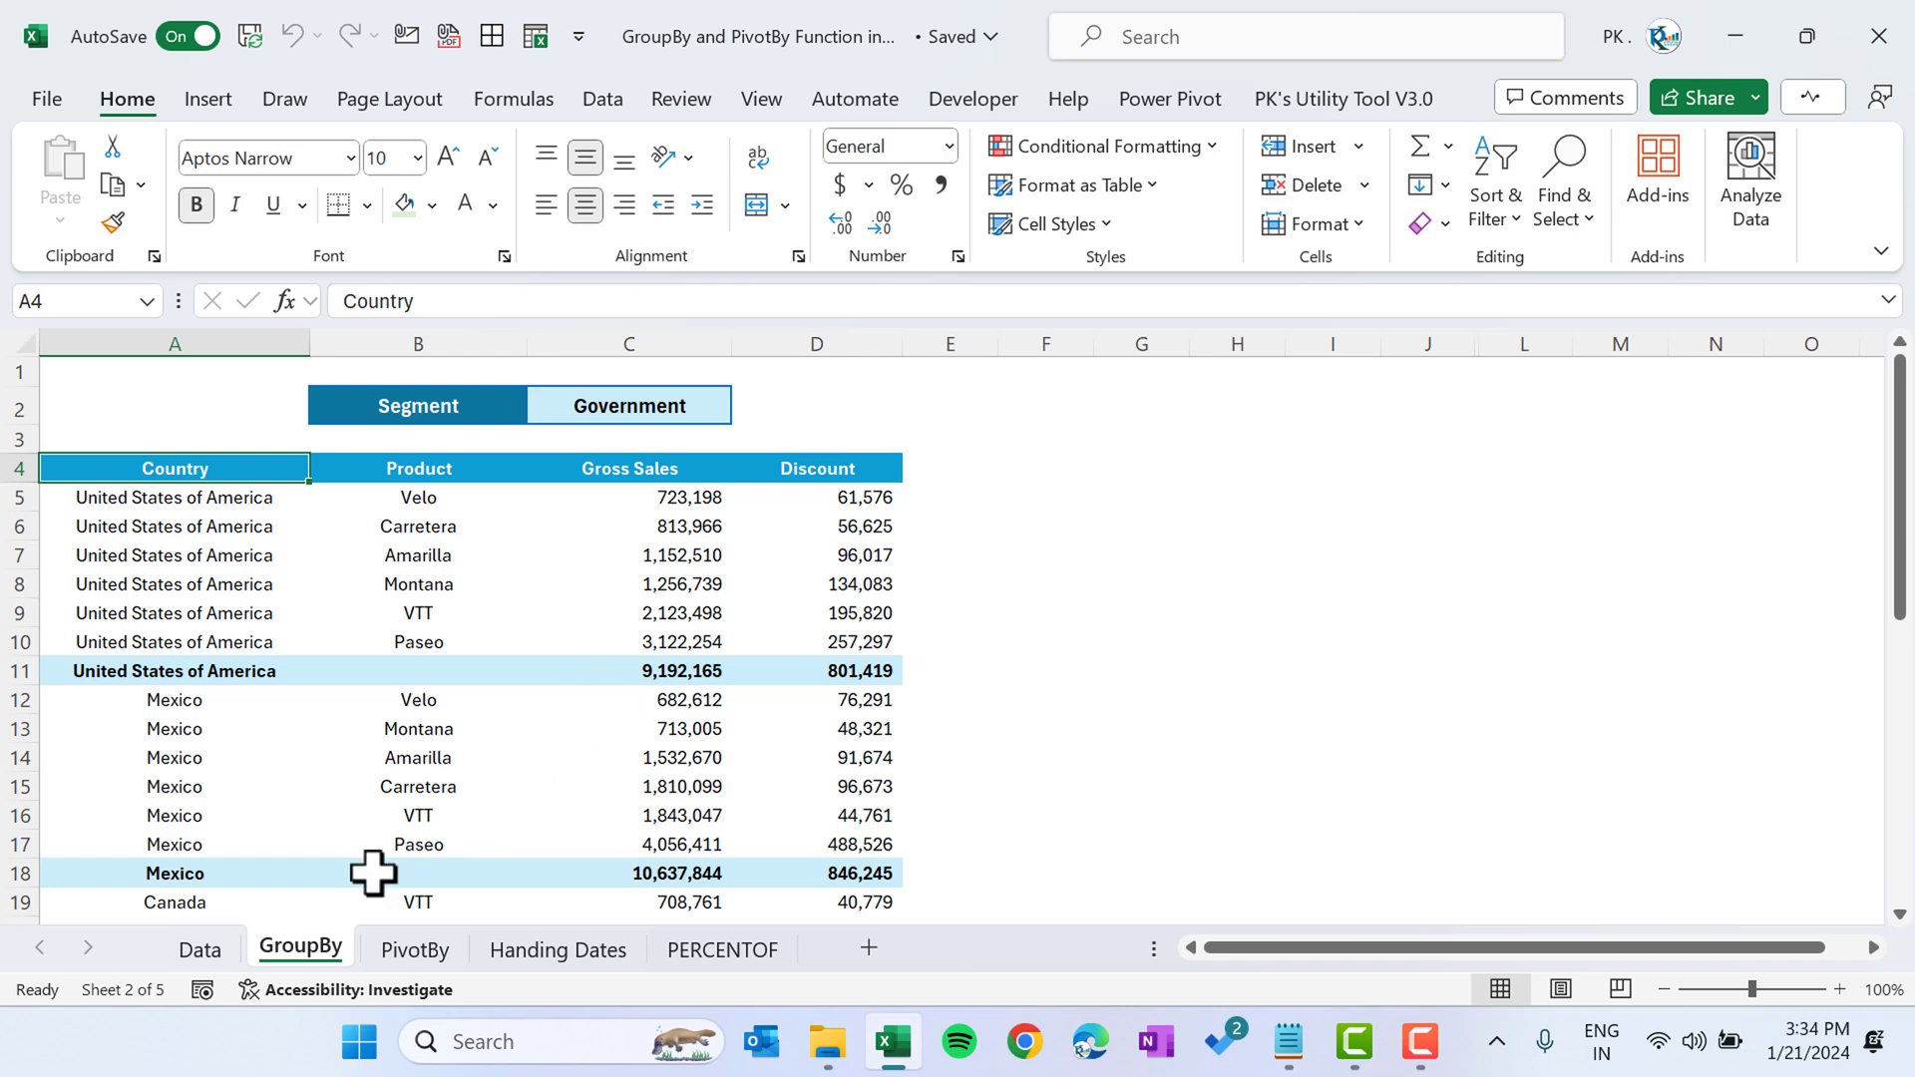
Examine the column headers of the source table on the Data sheet, from Segment through Date.
left_click(202, 950)
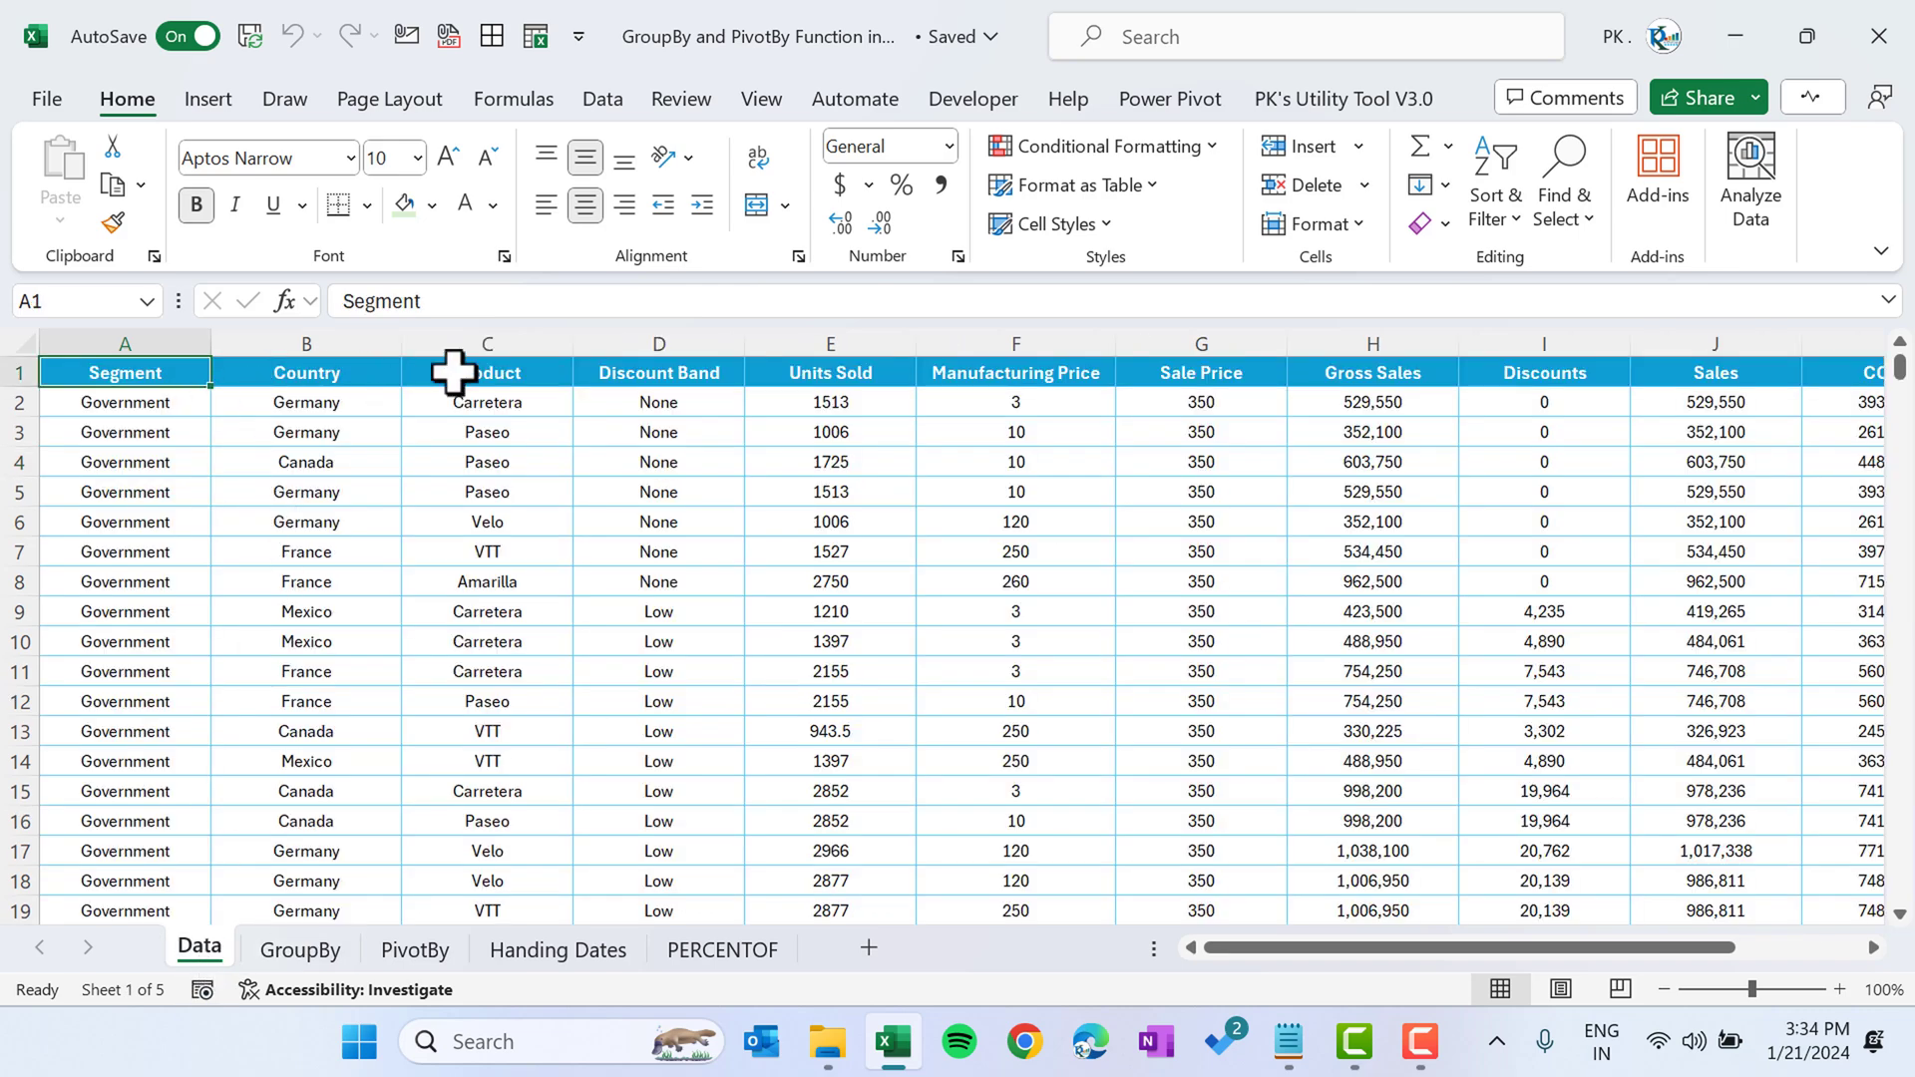
key("Right")
key("Right")
key("Right")
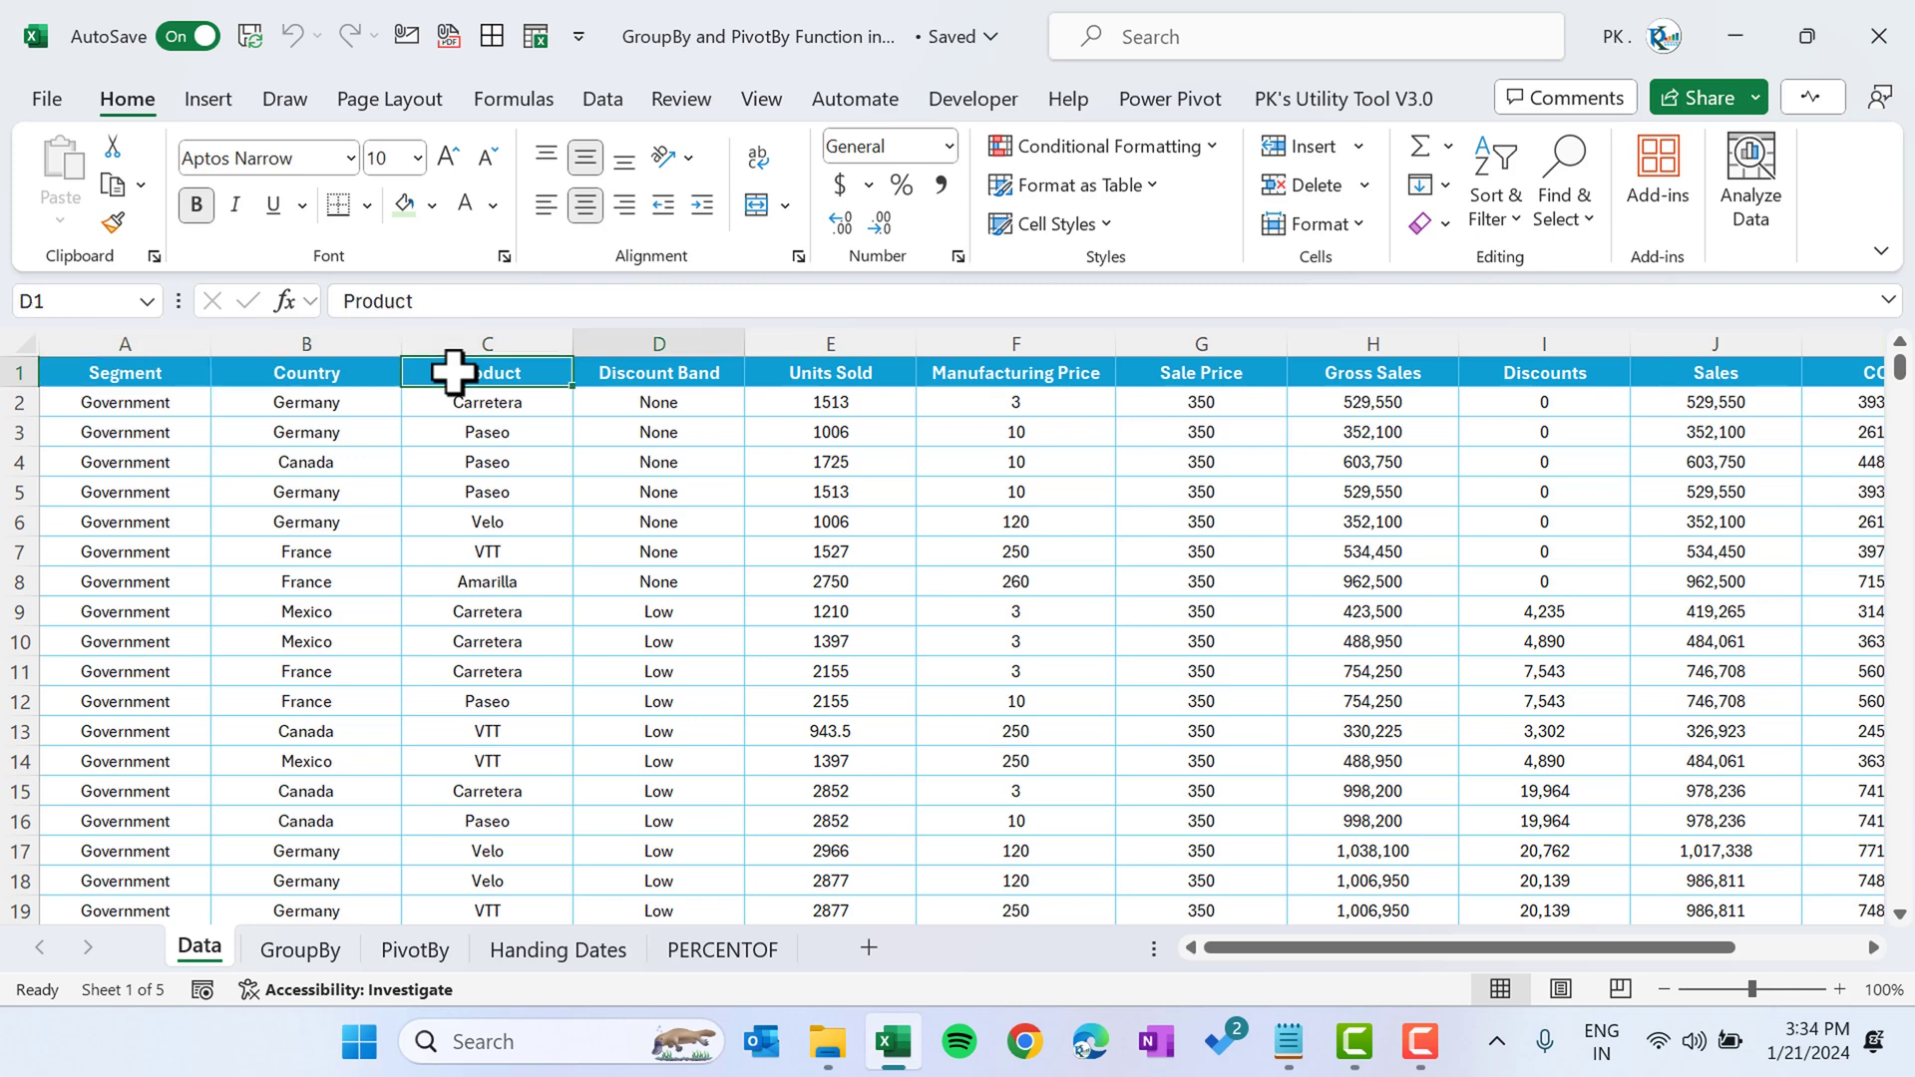
key("Right")
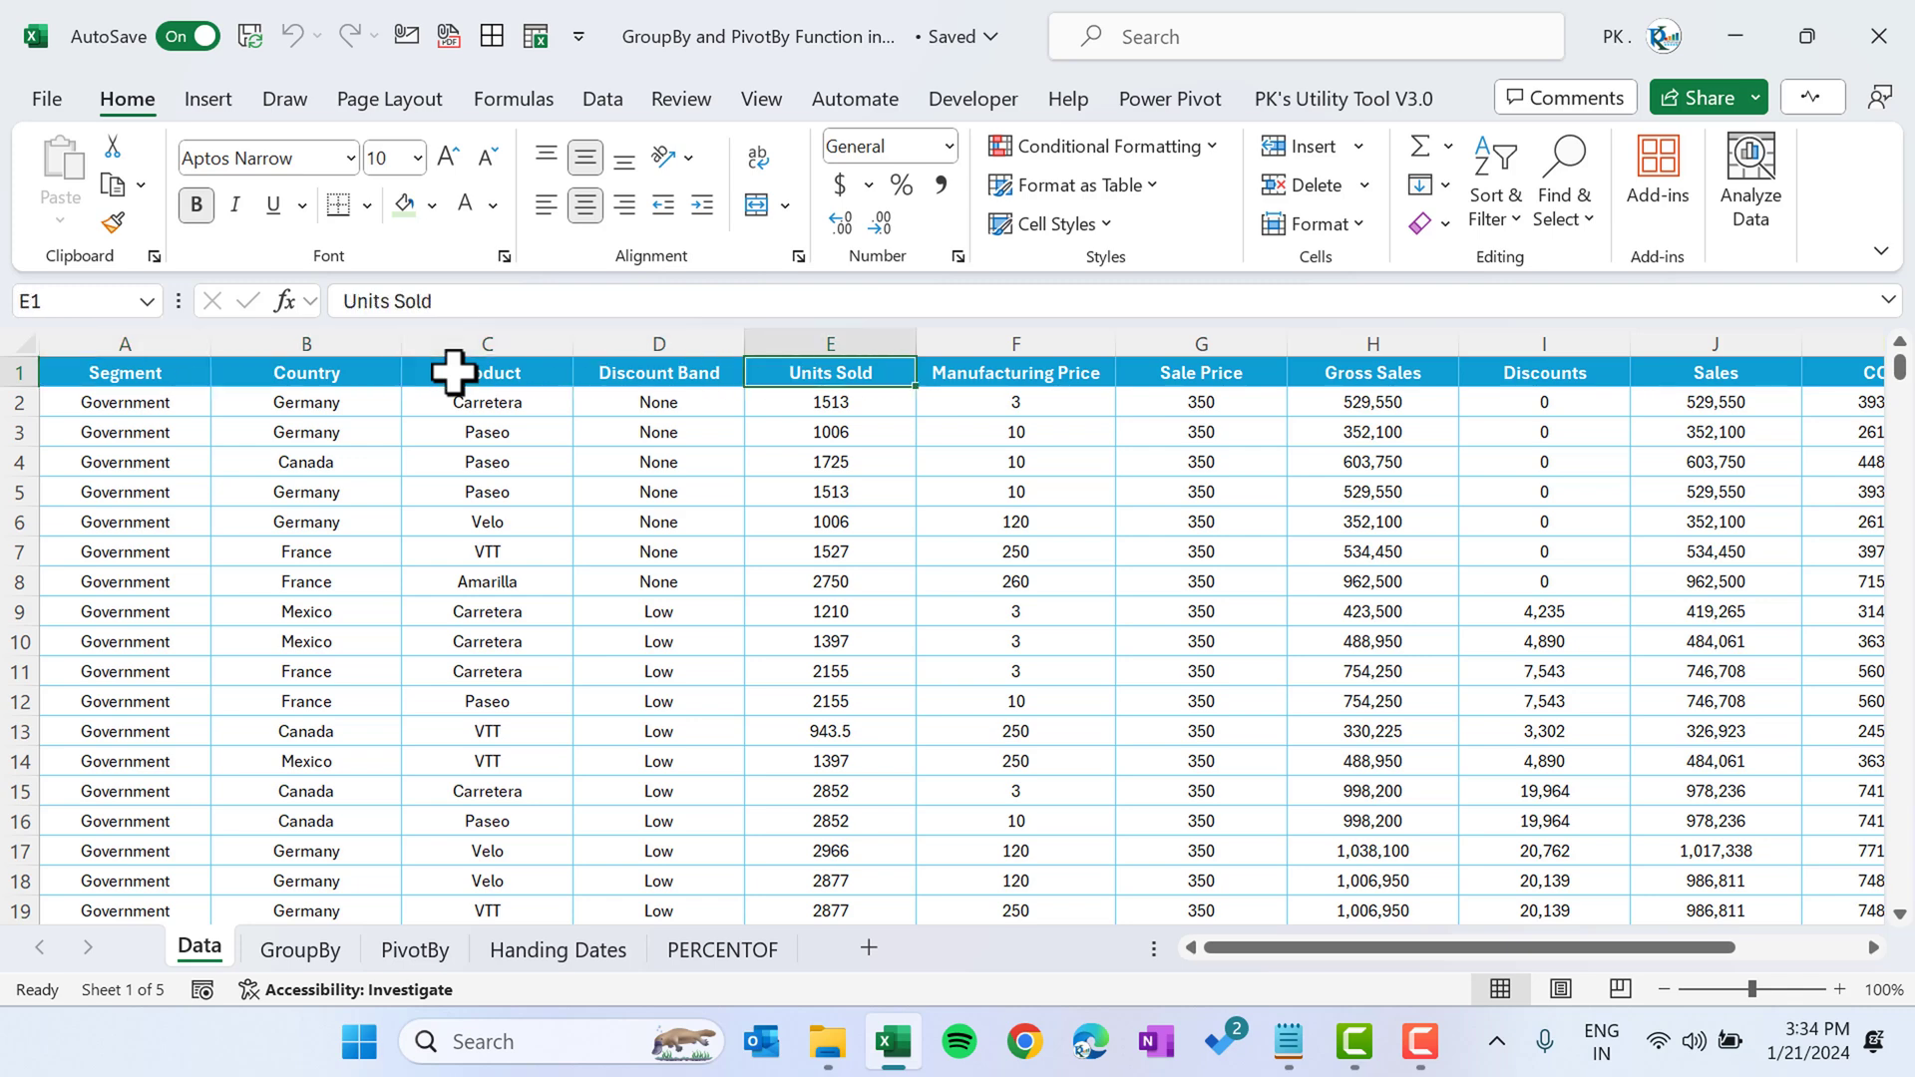
key("Right")
key("Right")
key("Right")
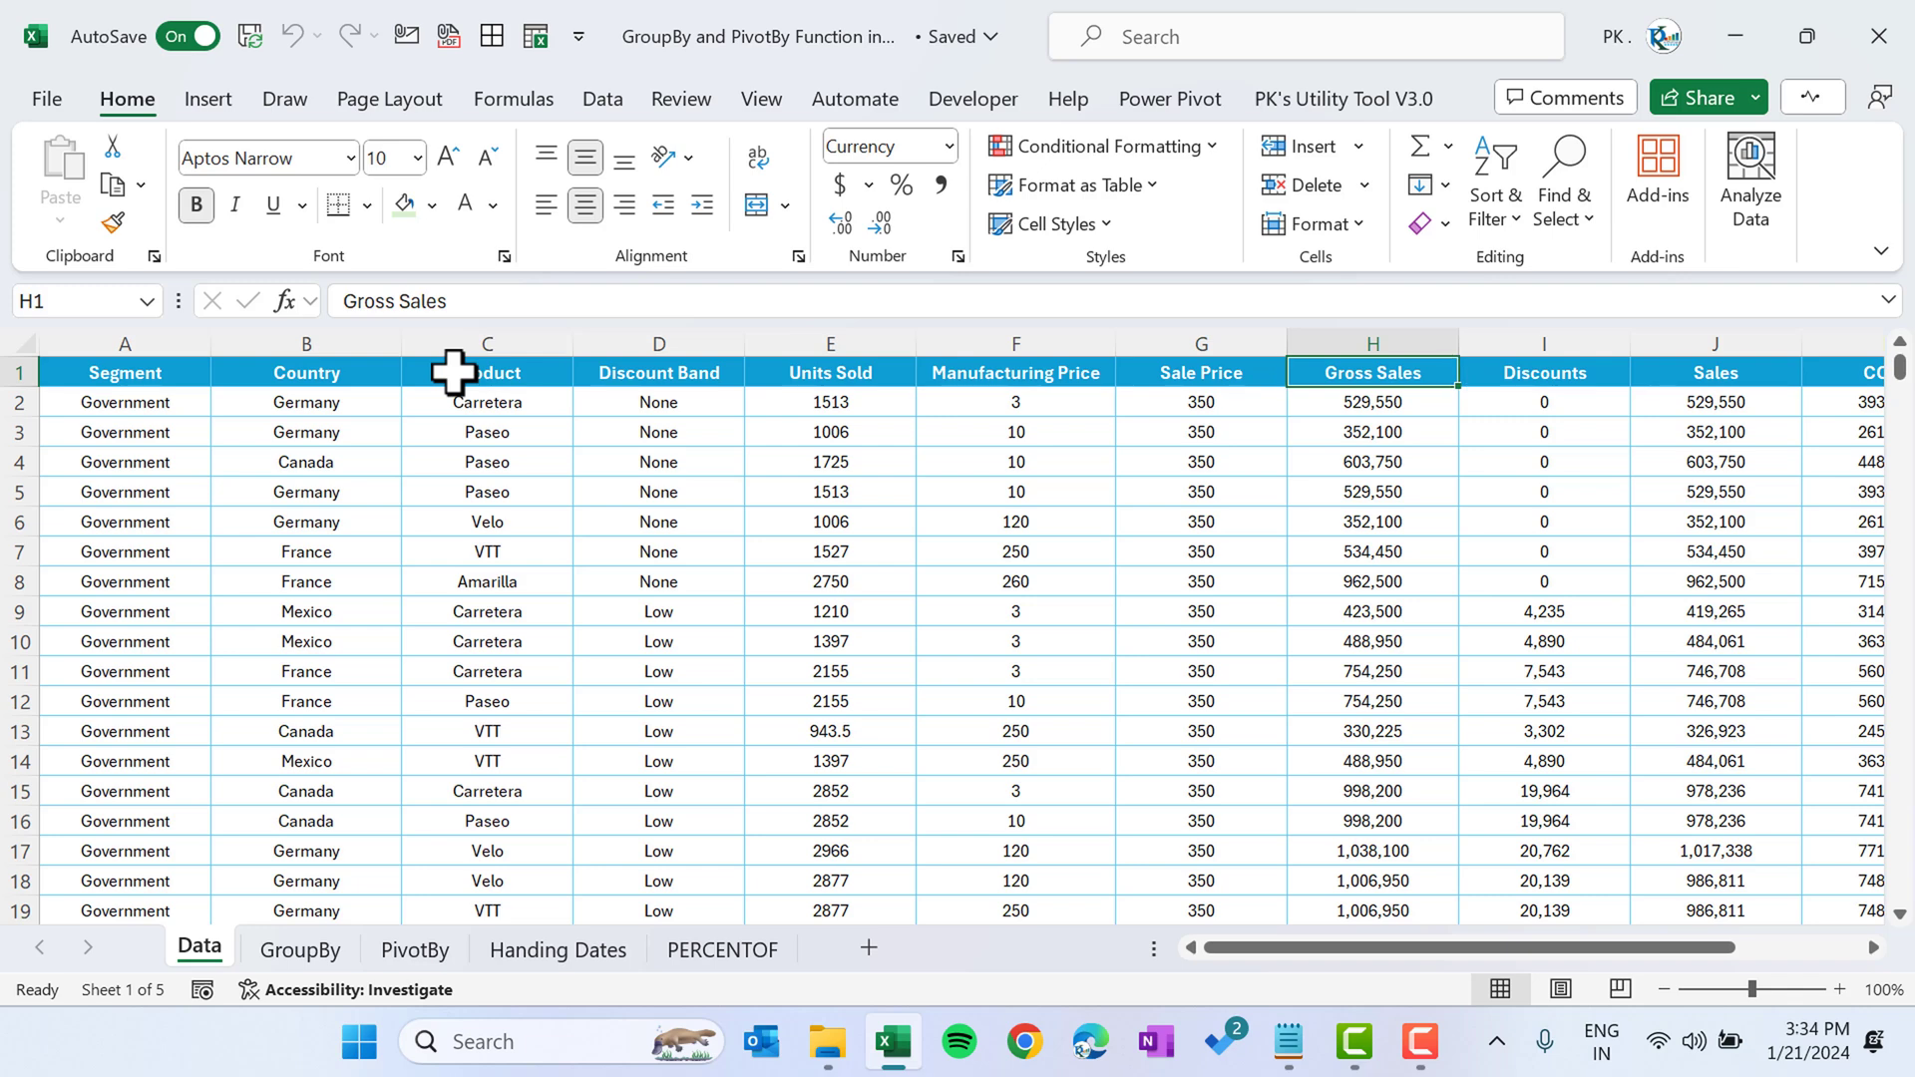
key("Right")
key("Right")
key("Right")
key("Left")
key("Right")
key("Right")
key("Right")
key("Left")
key("Left")
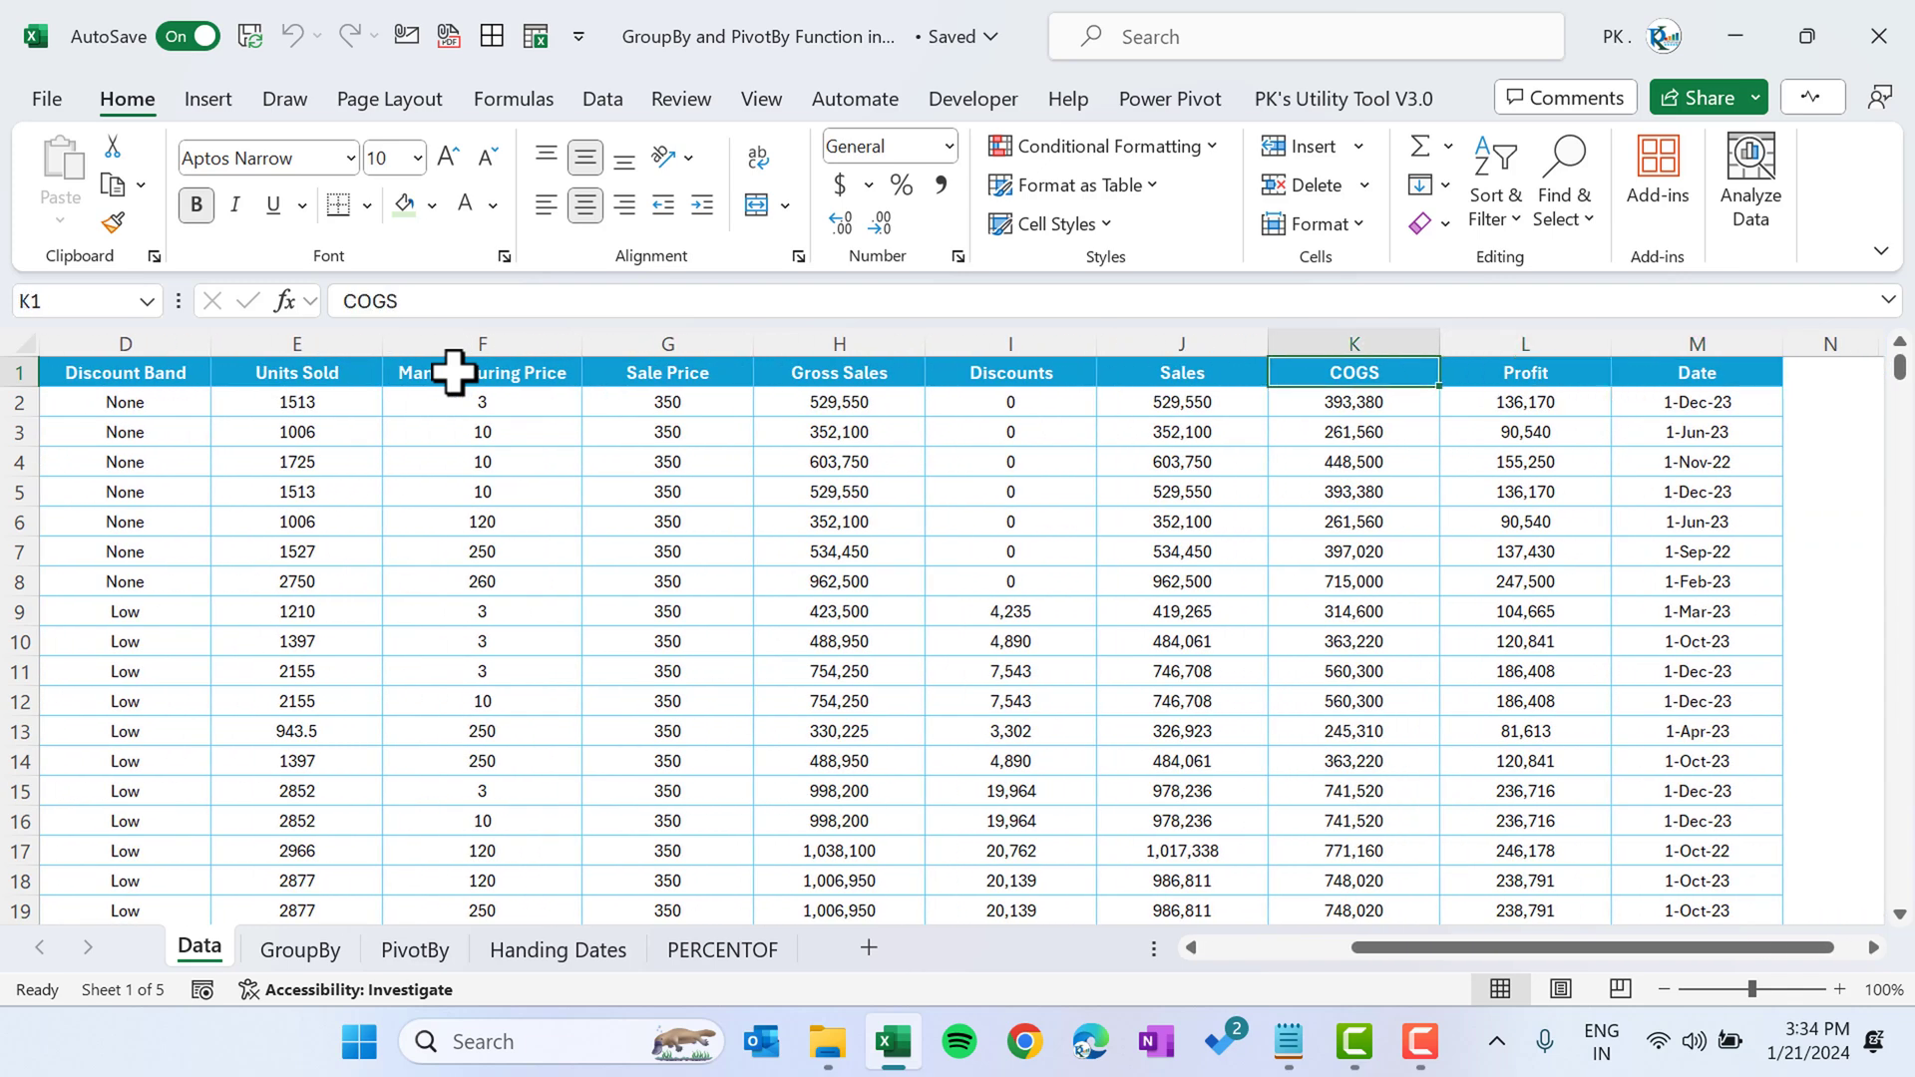
key("Right")
key("Right")
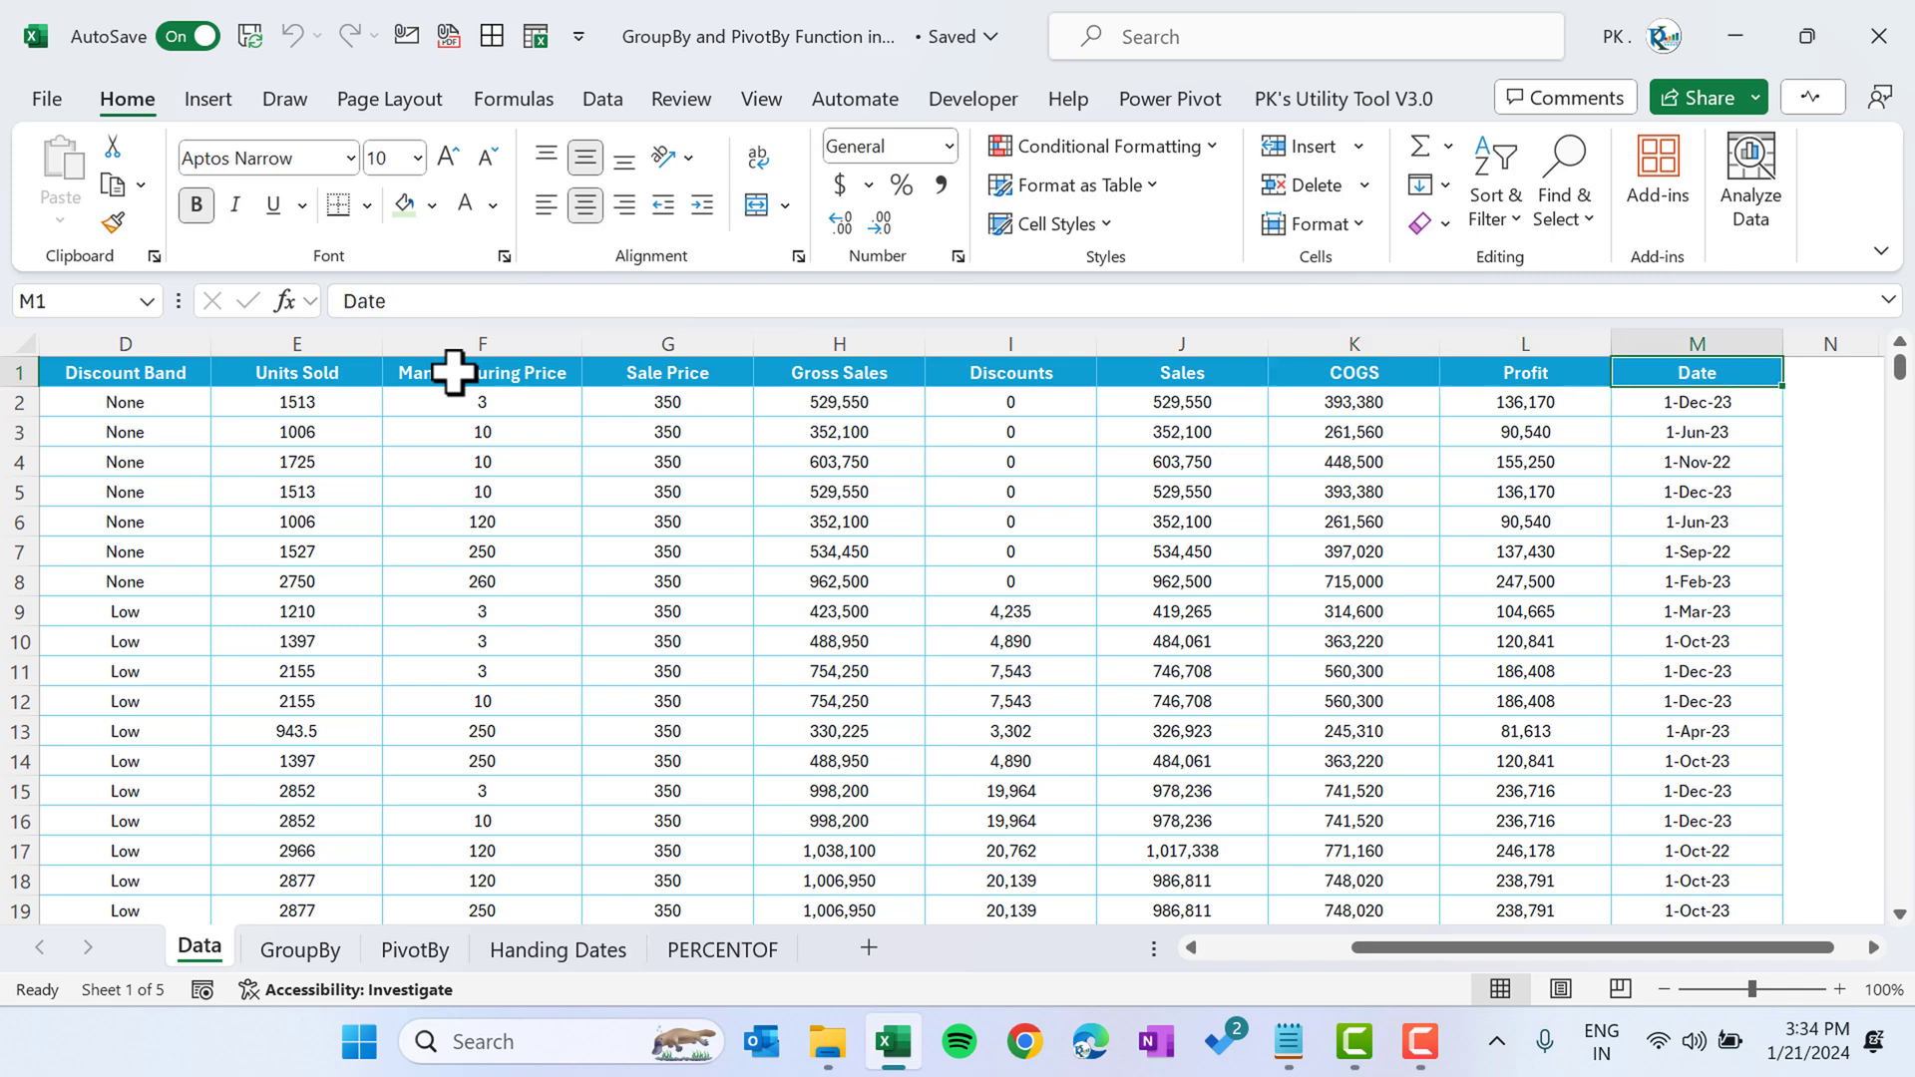
key("ctrl+Left")
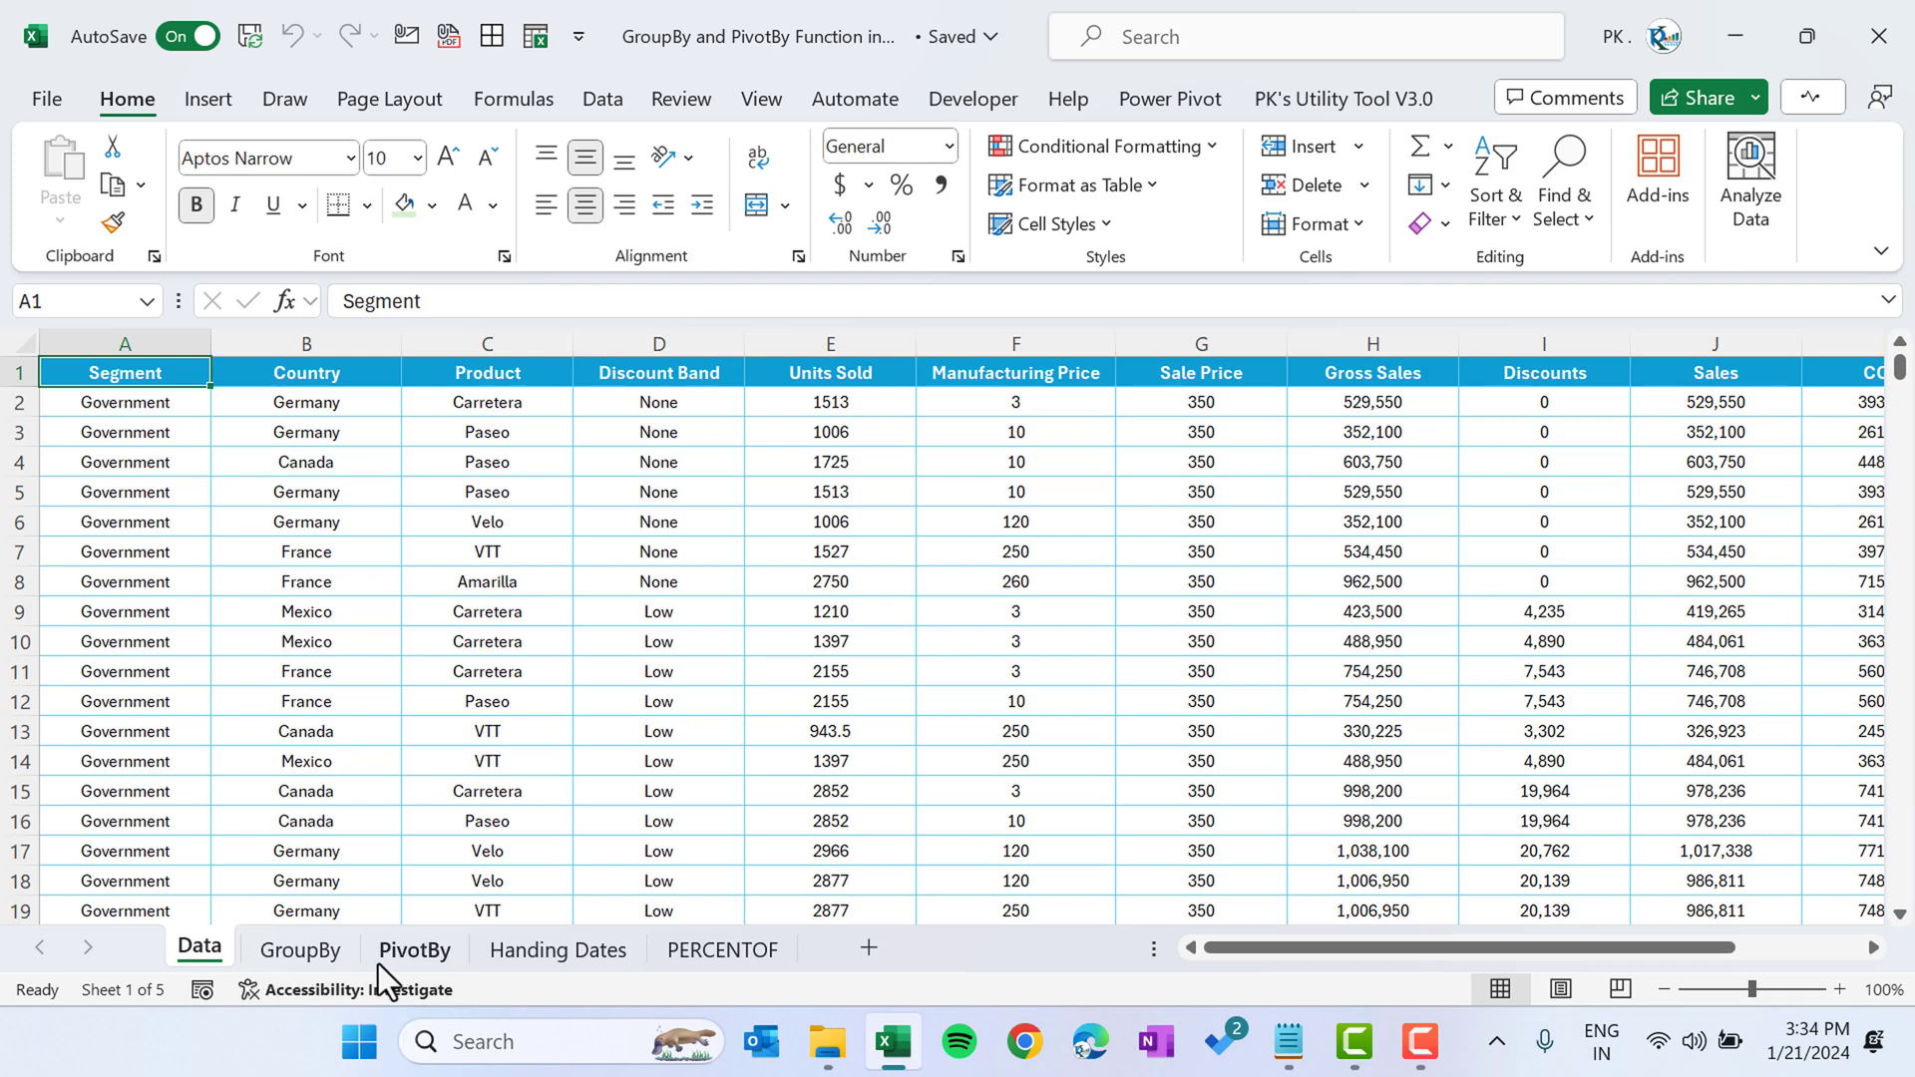
On the GroupBy sheet, switch the Segment selection in C2 to Midmarket and then to Channel Partners.
left_click(300, 949)
key("Right")
key("Left")
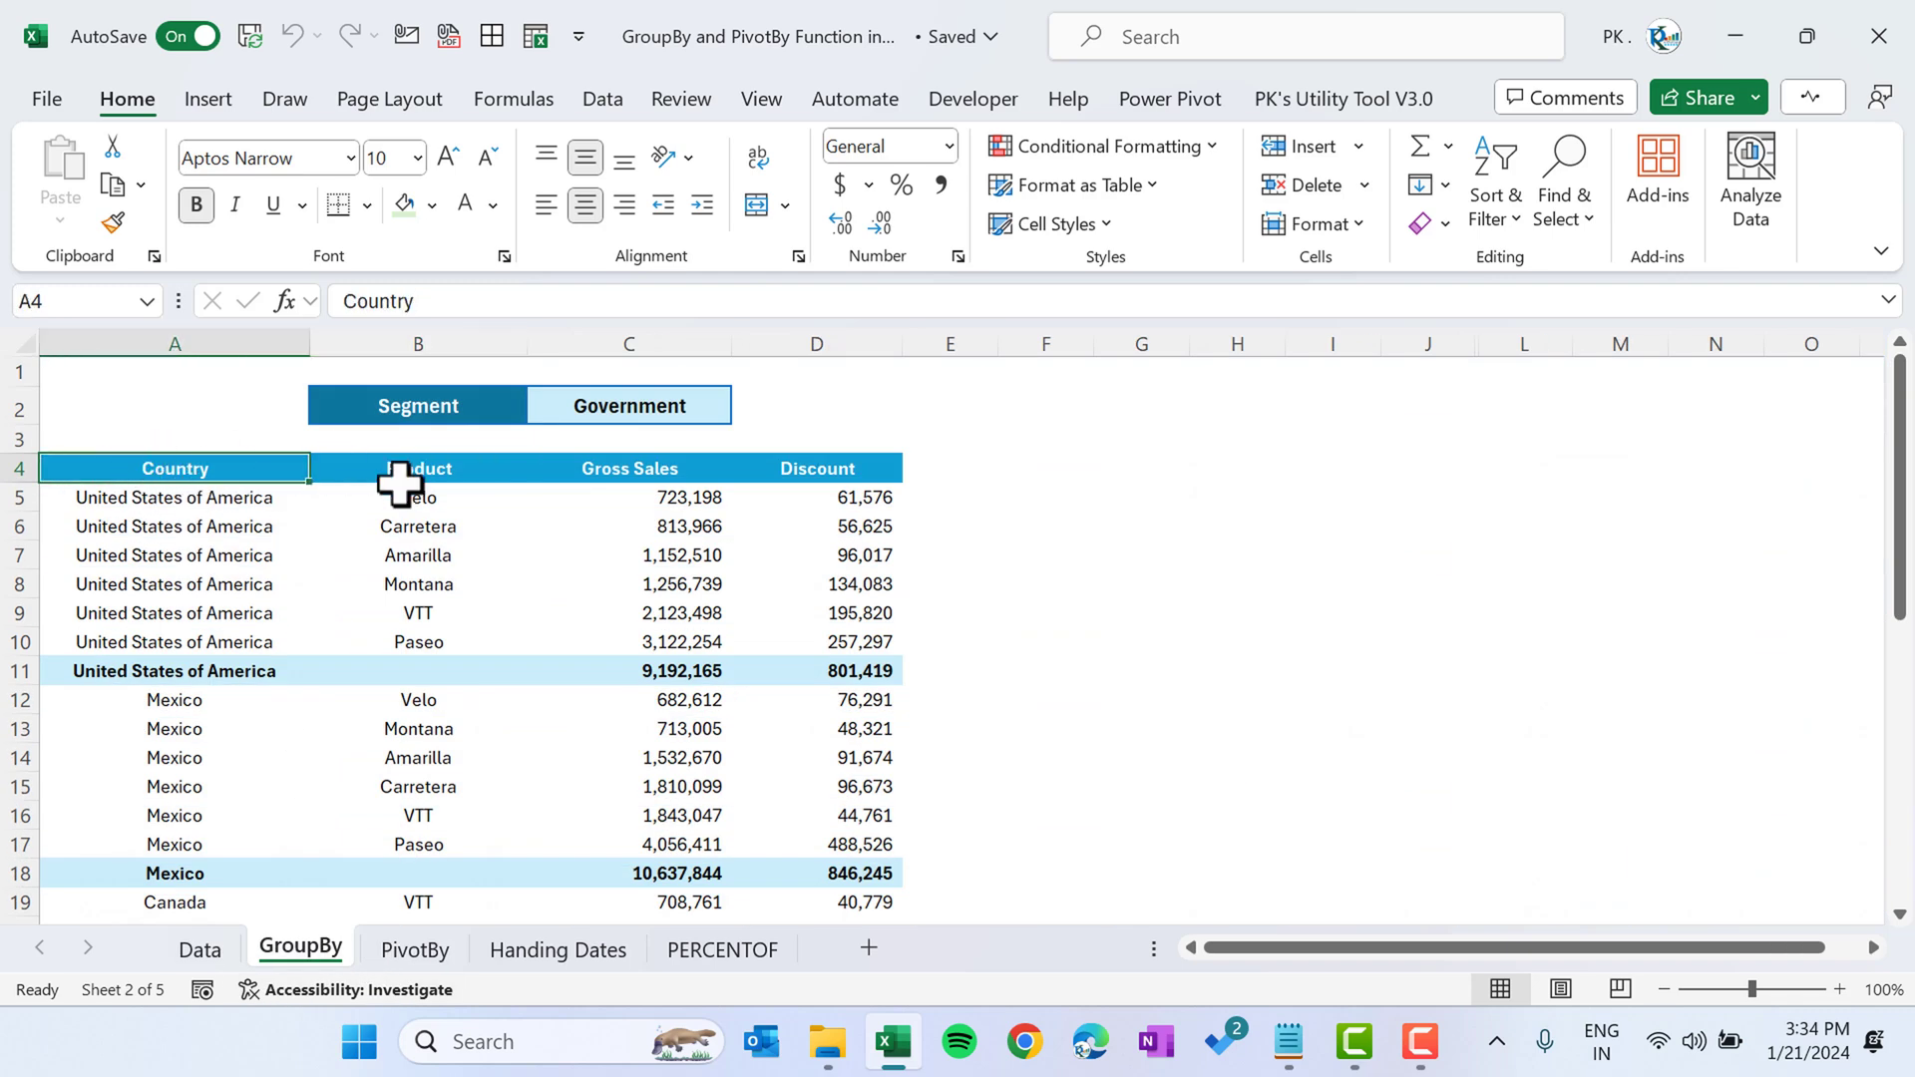
scroll(937, 554, "down", 2)
scroll(828, 555, "up", 2)
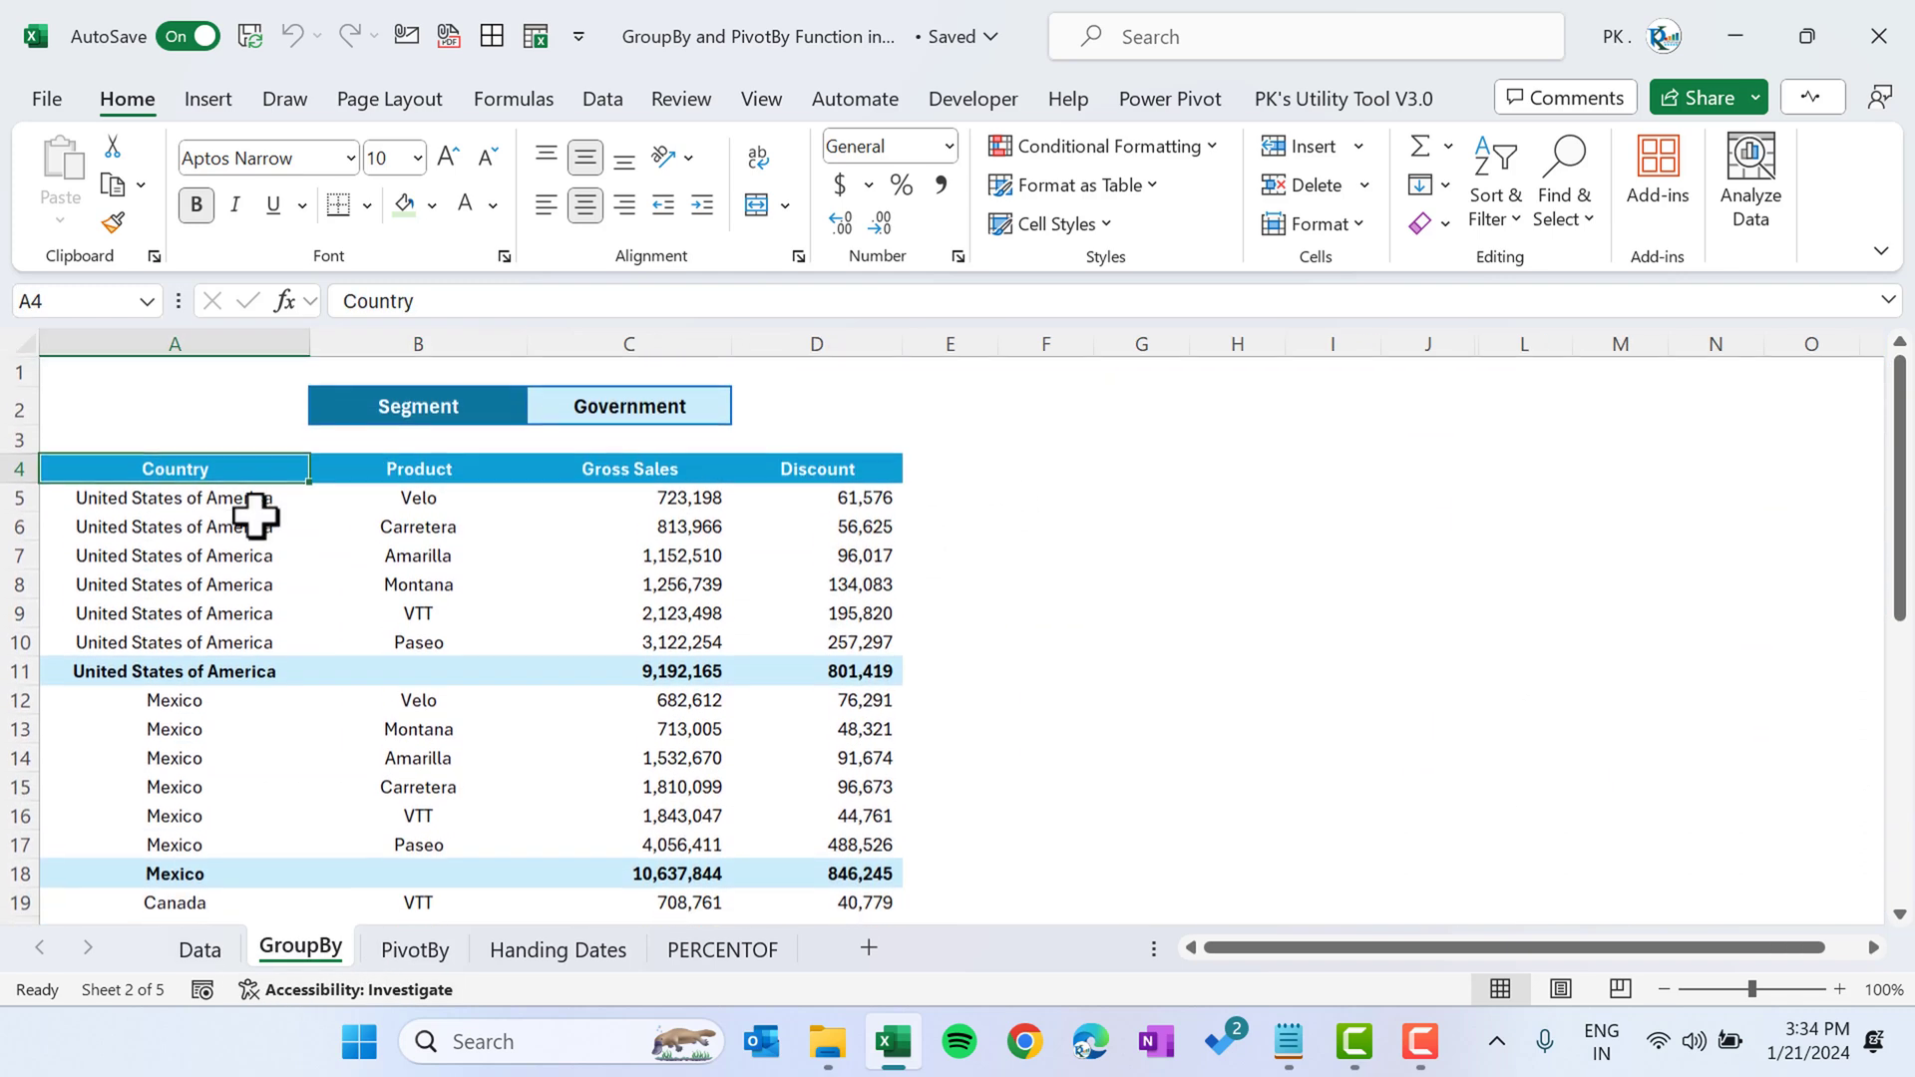
left_click(685, 399)
left_click(744, 409)
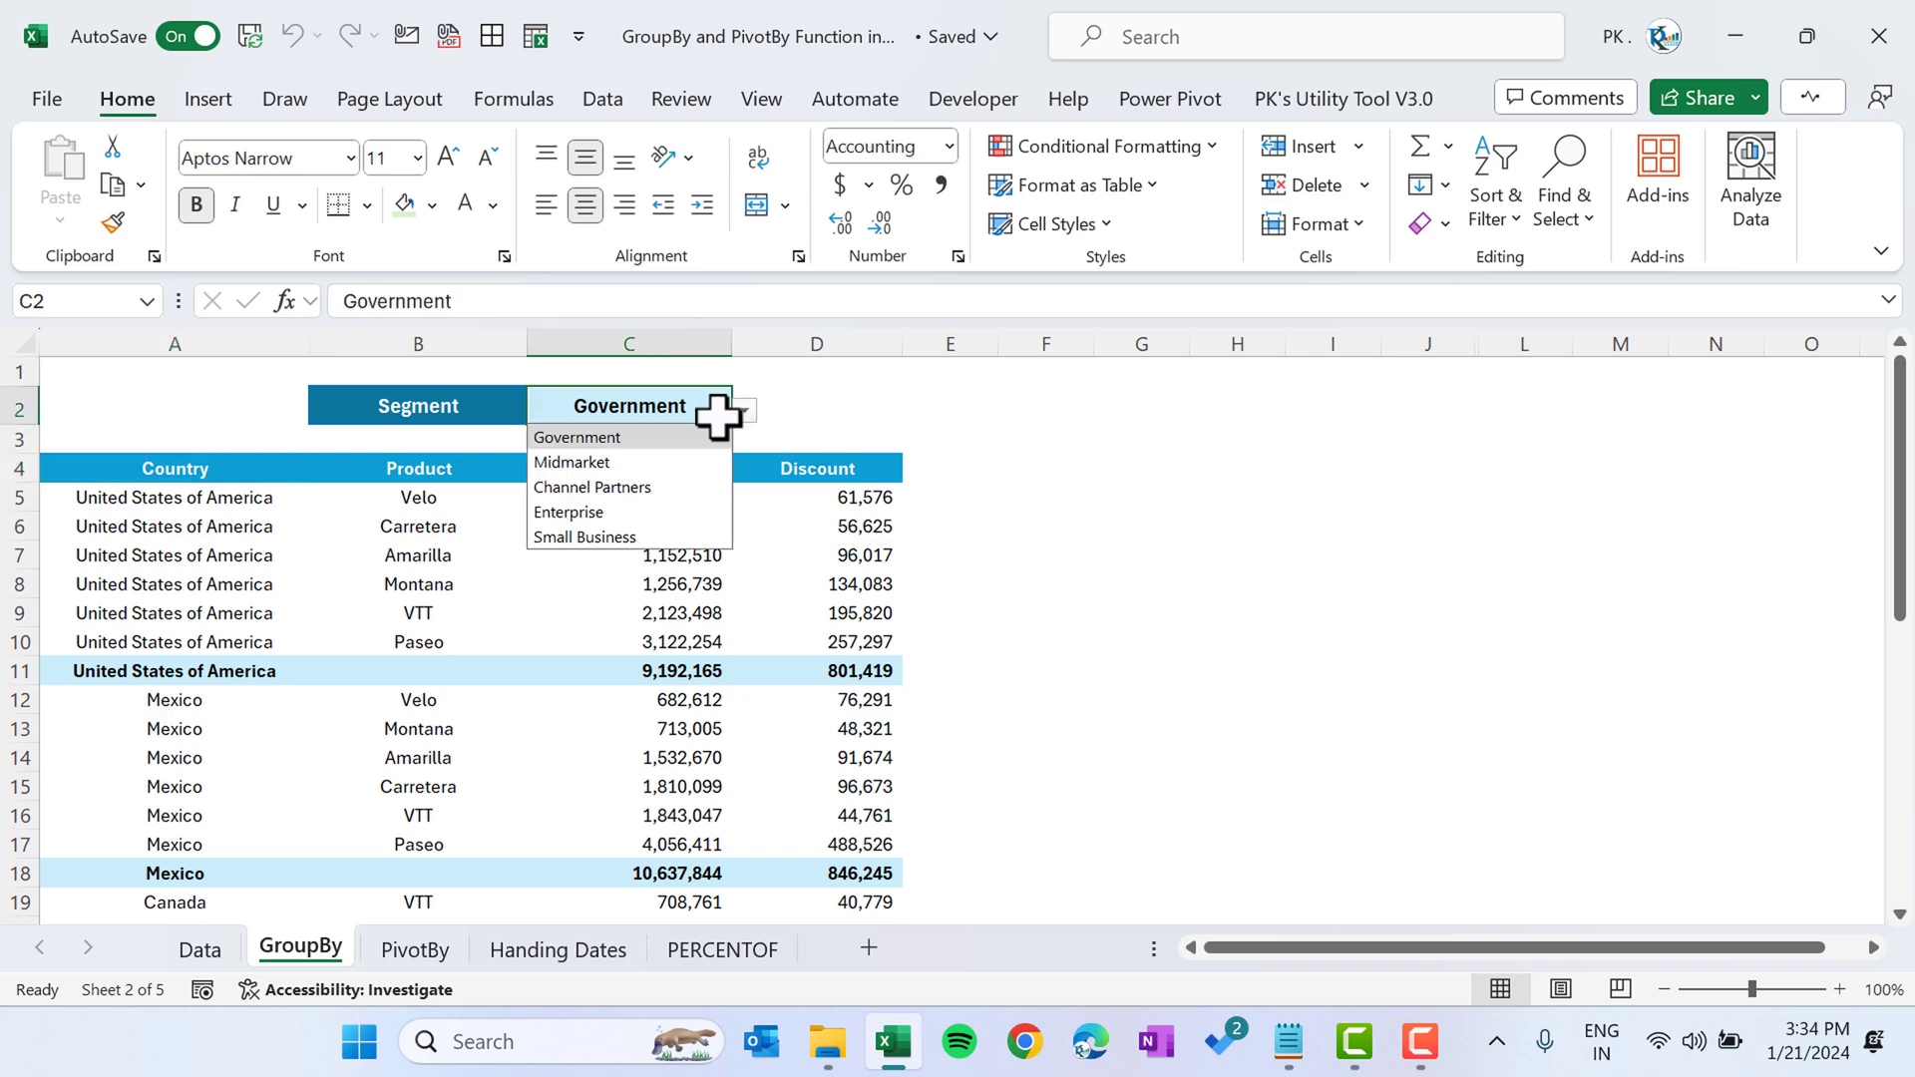
left_click(632, 469)
left_click(745, 411)
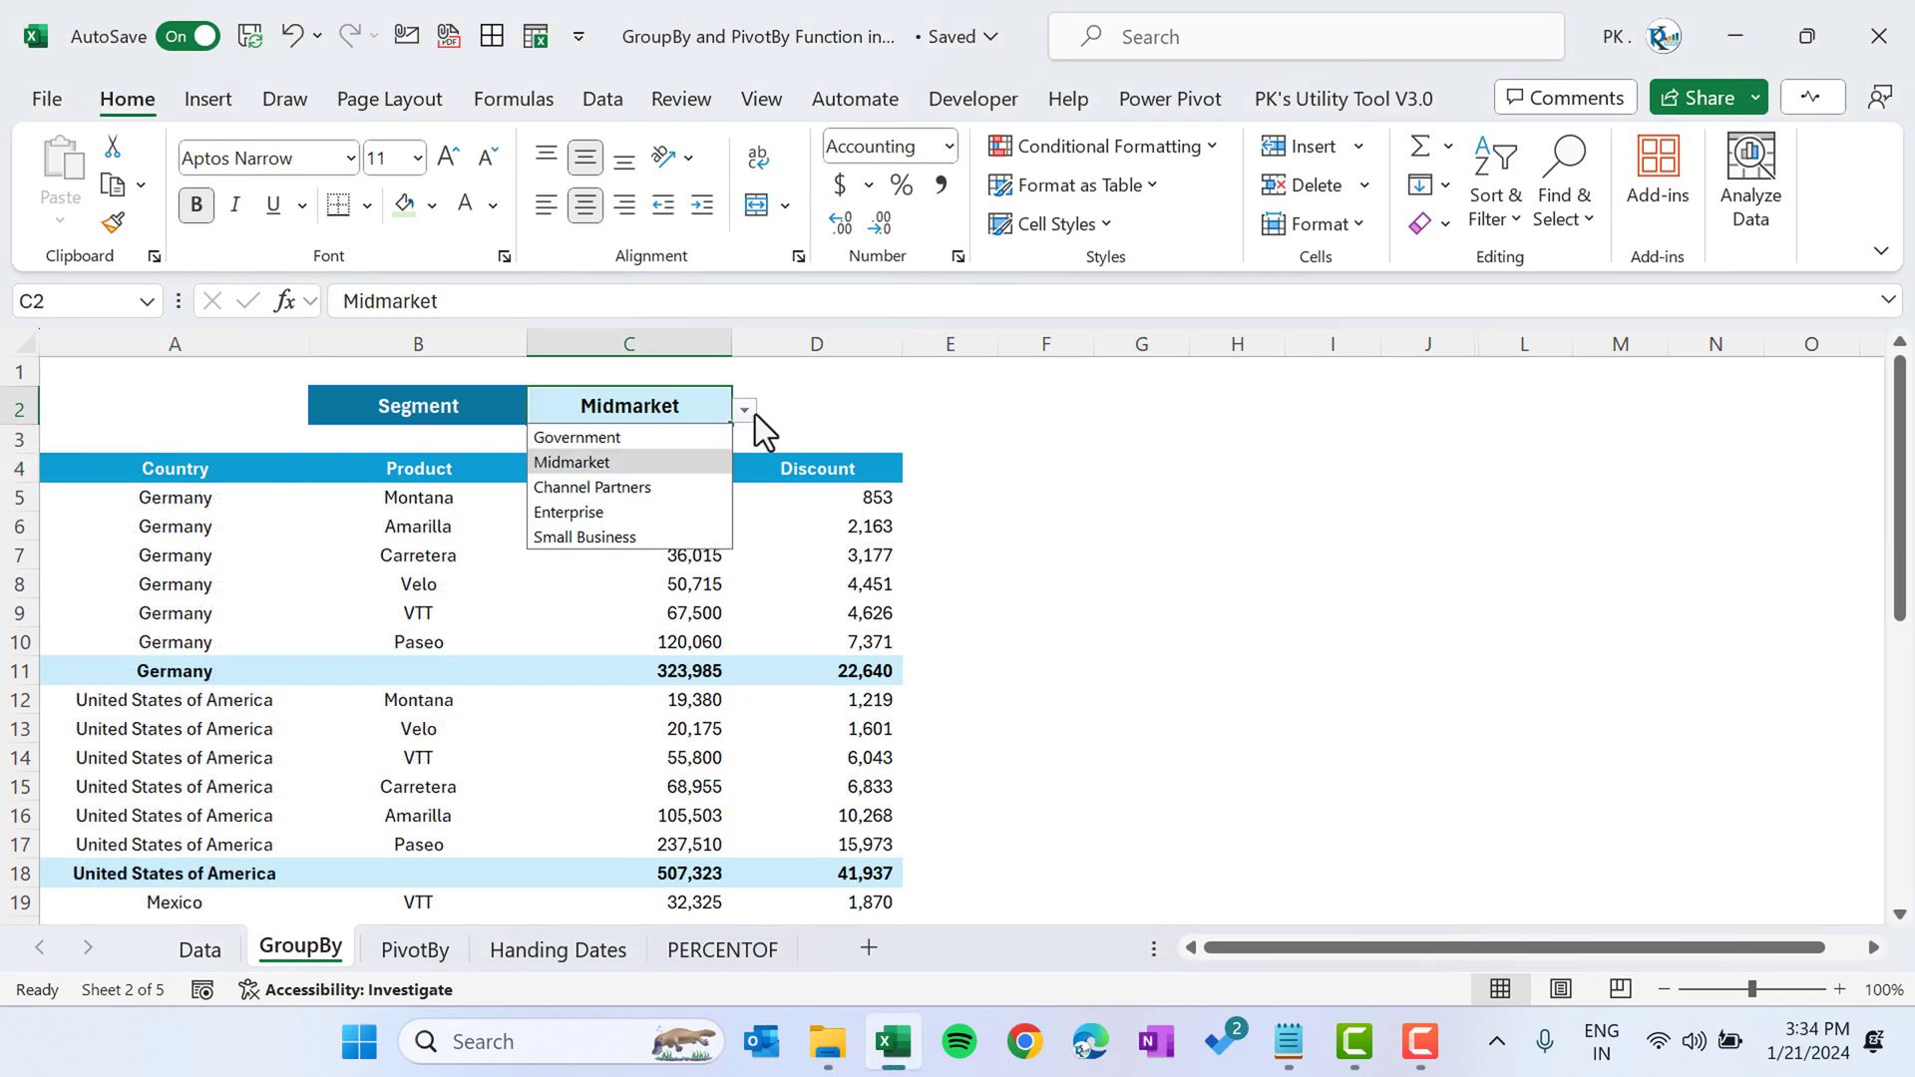
left_click(651, 491)
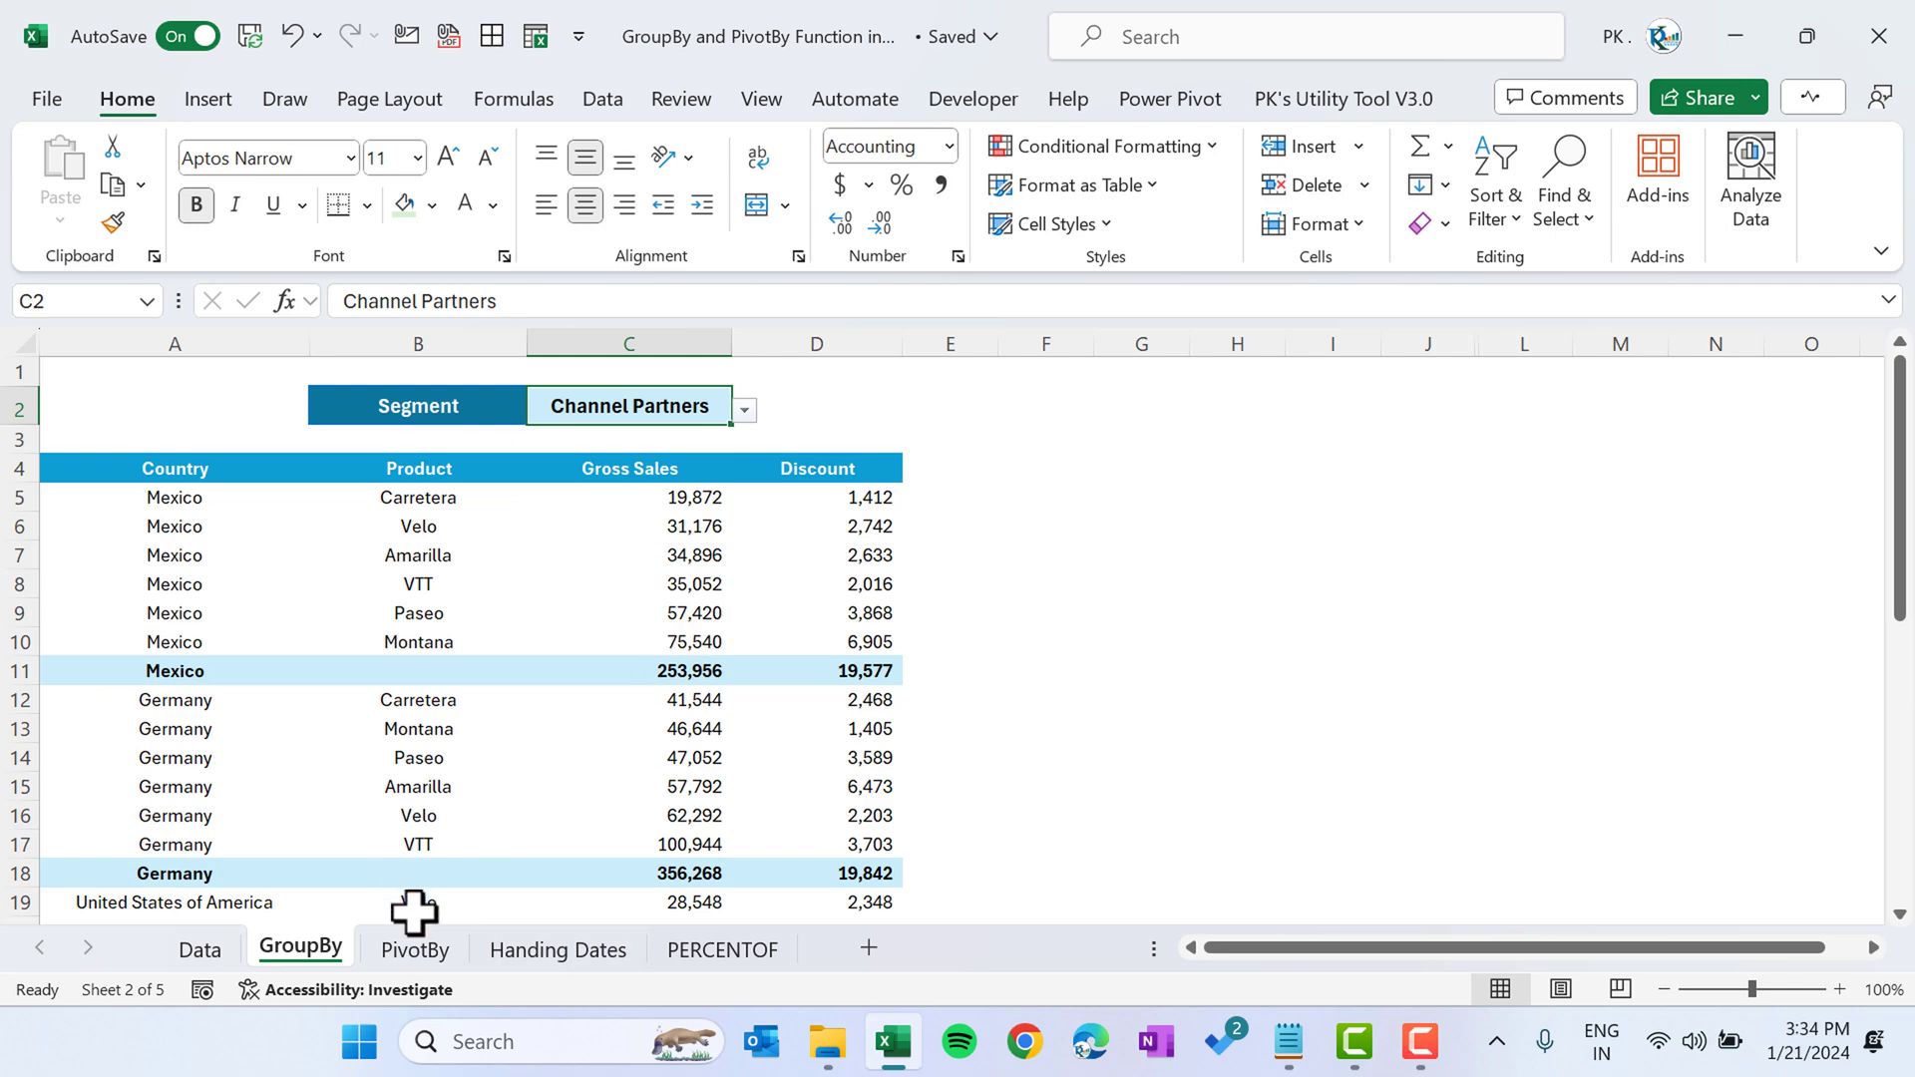
Review the example reports on the PivotBy, Handing Dates and PERCENTOF sheets.
left_click(413, 948)
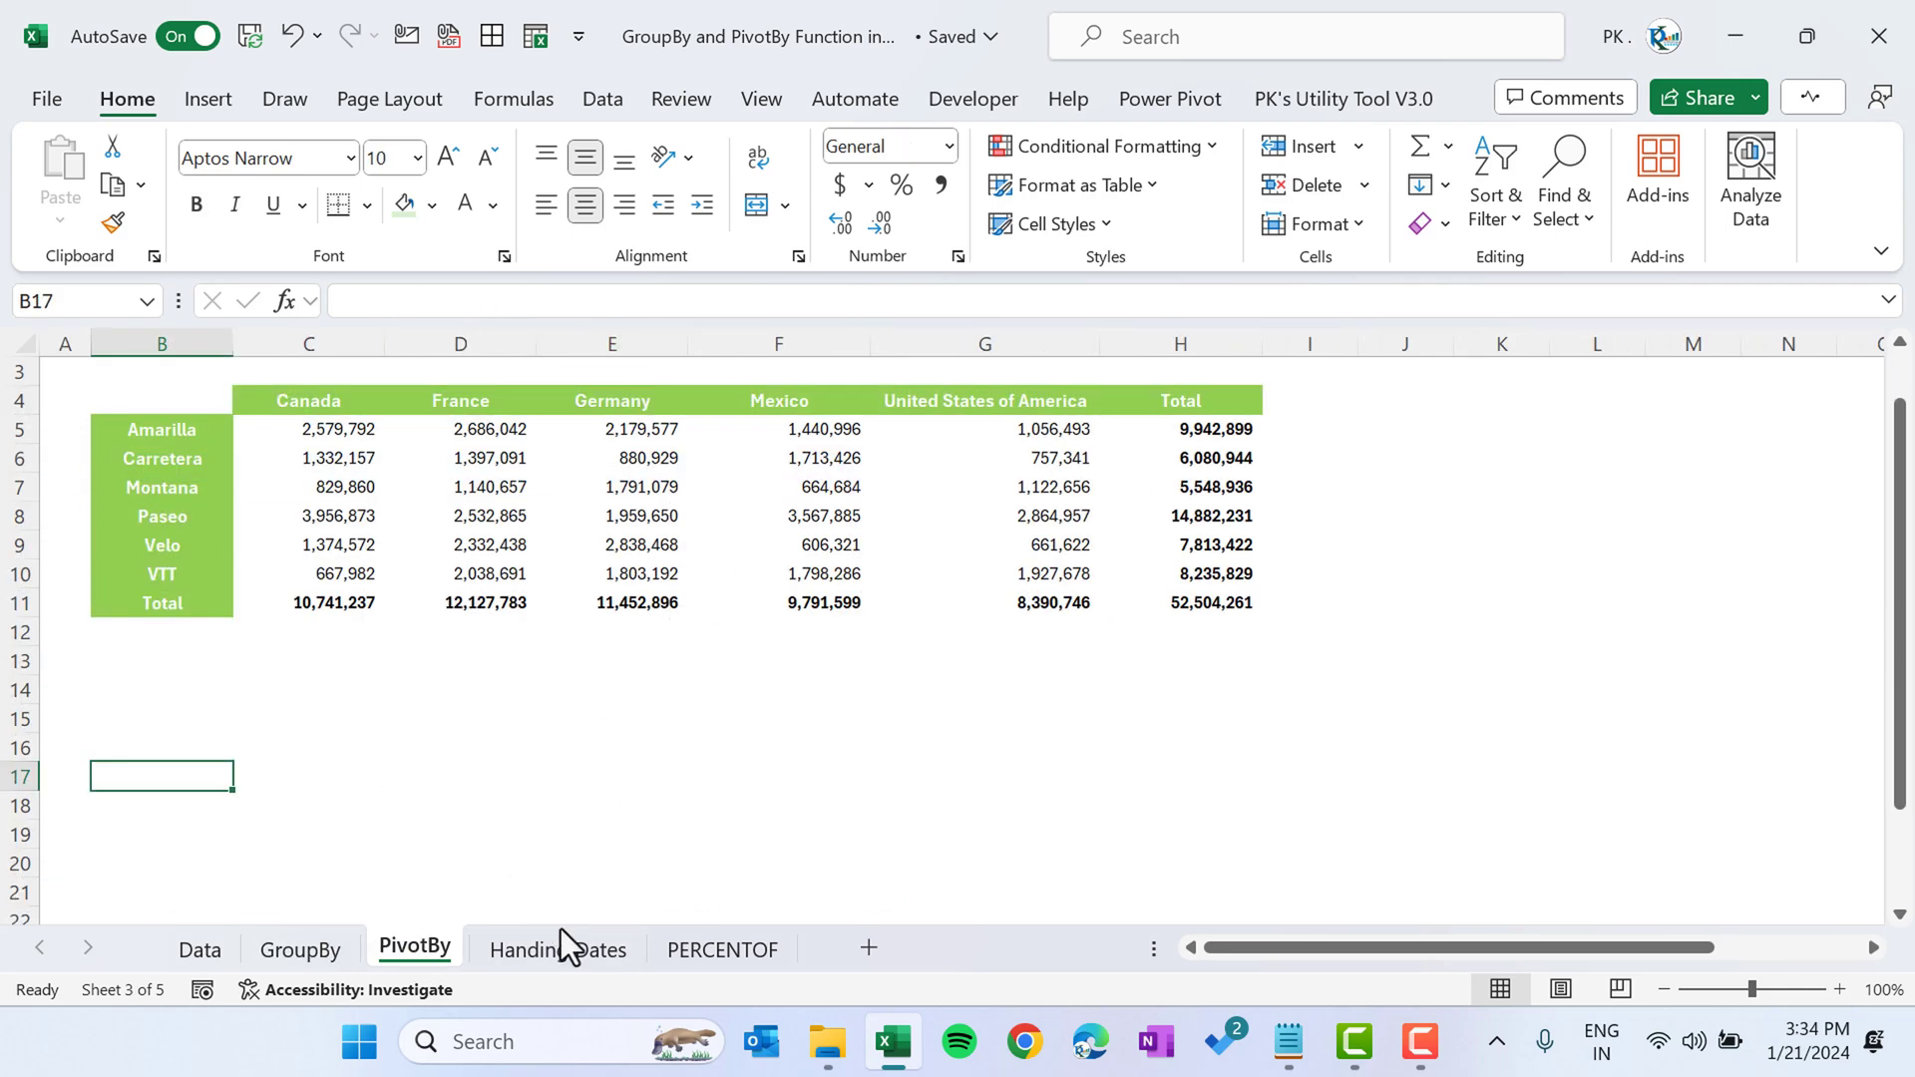
left_click(561, 960)
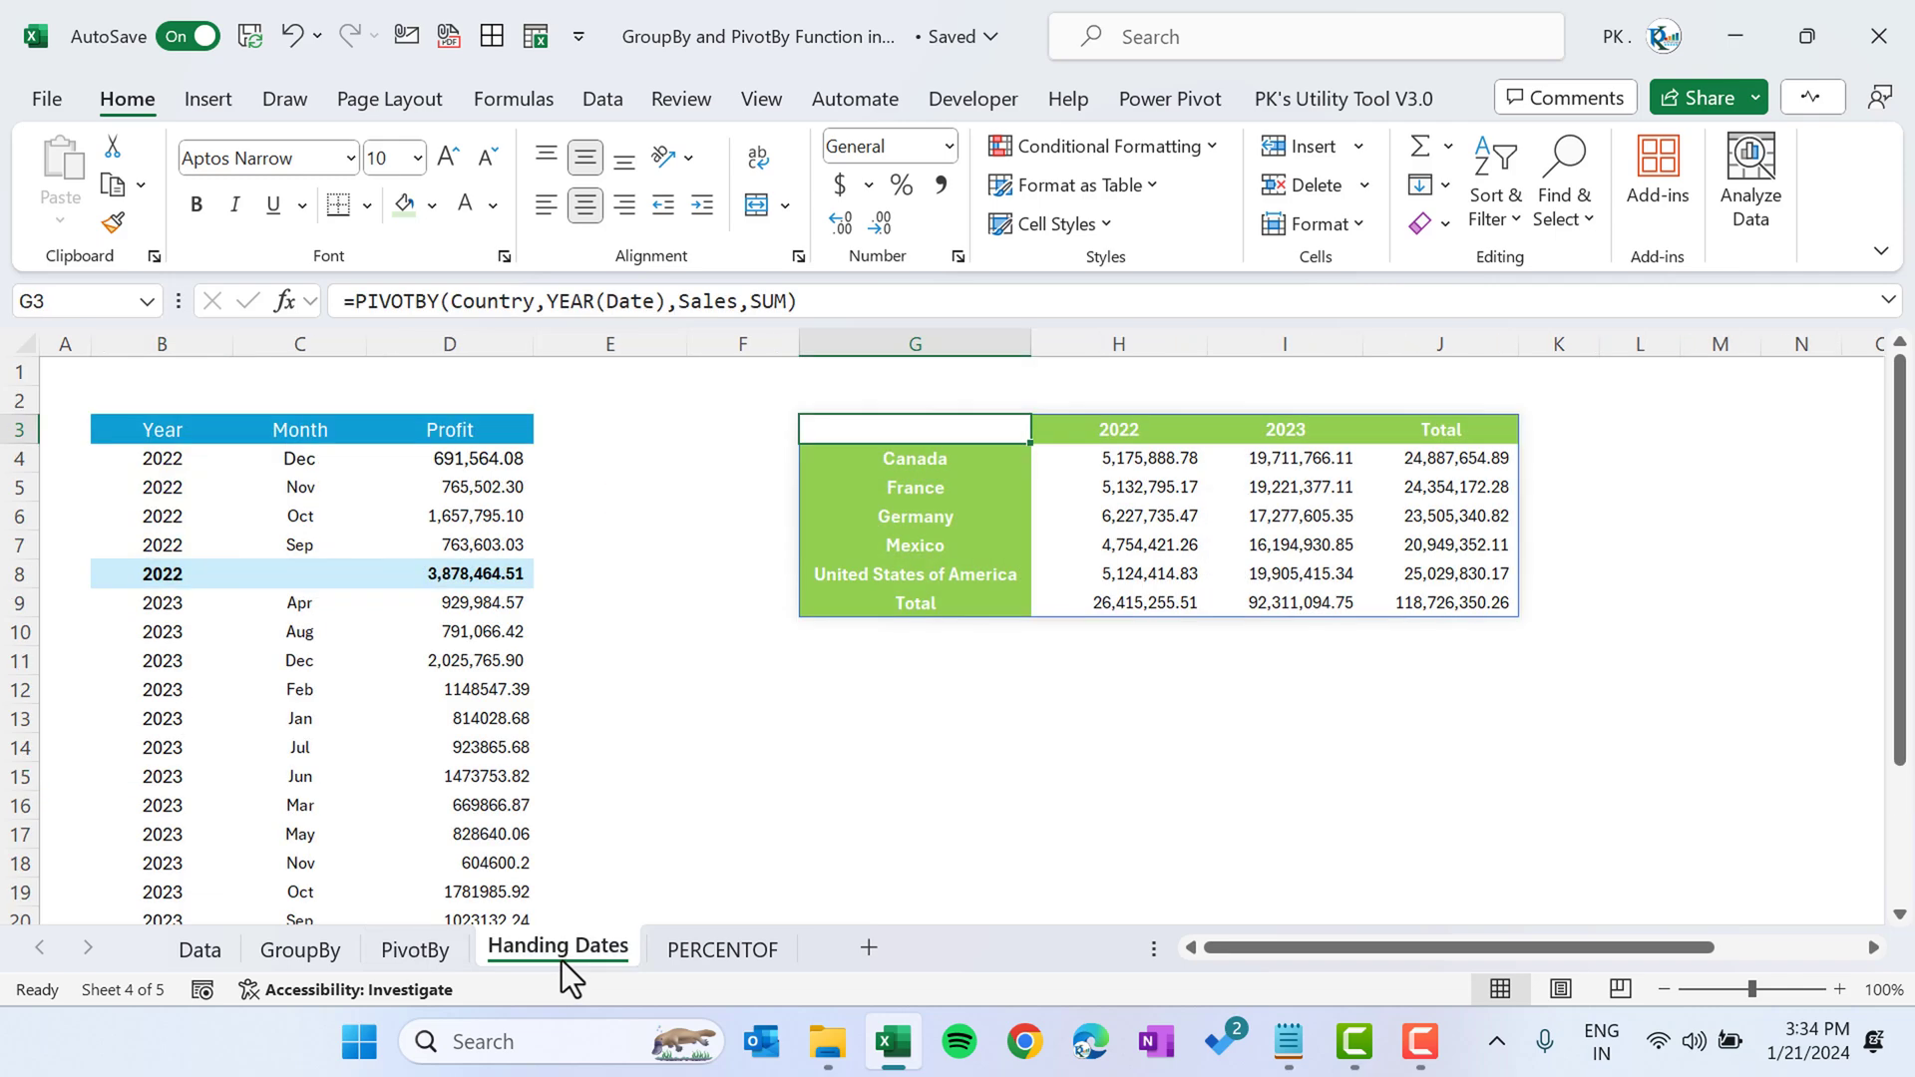
left_click(130, 427)
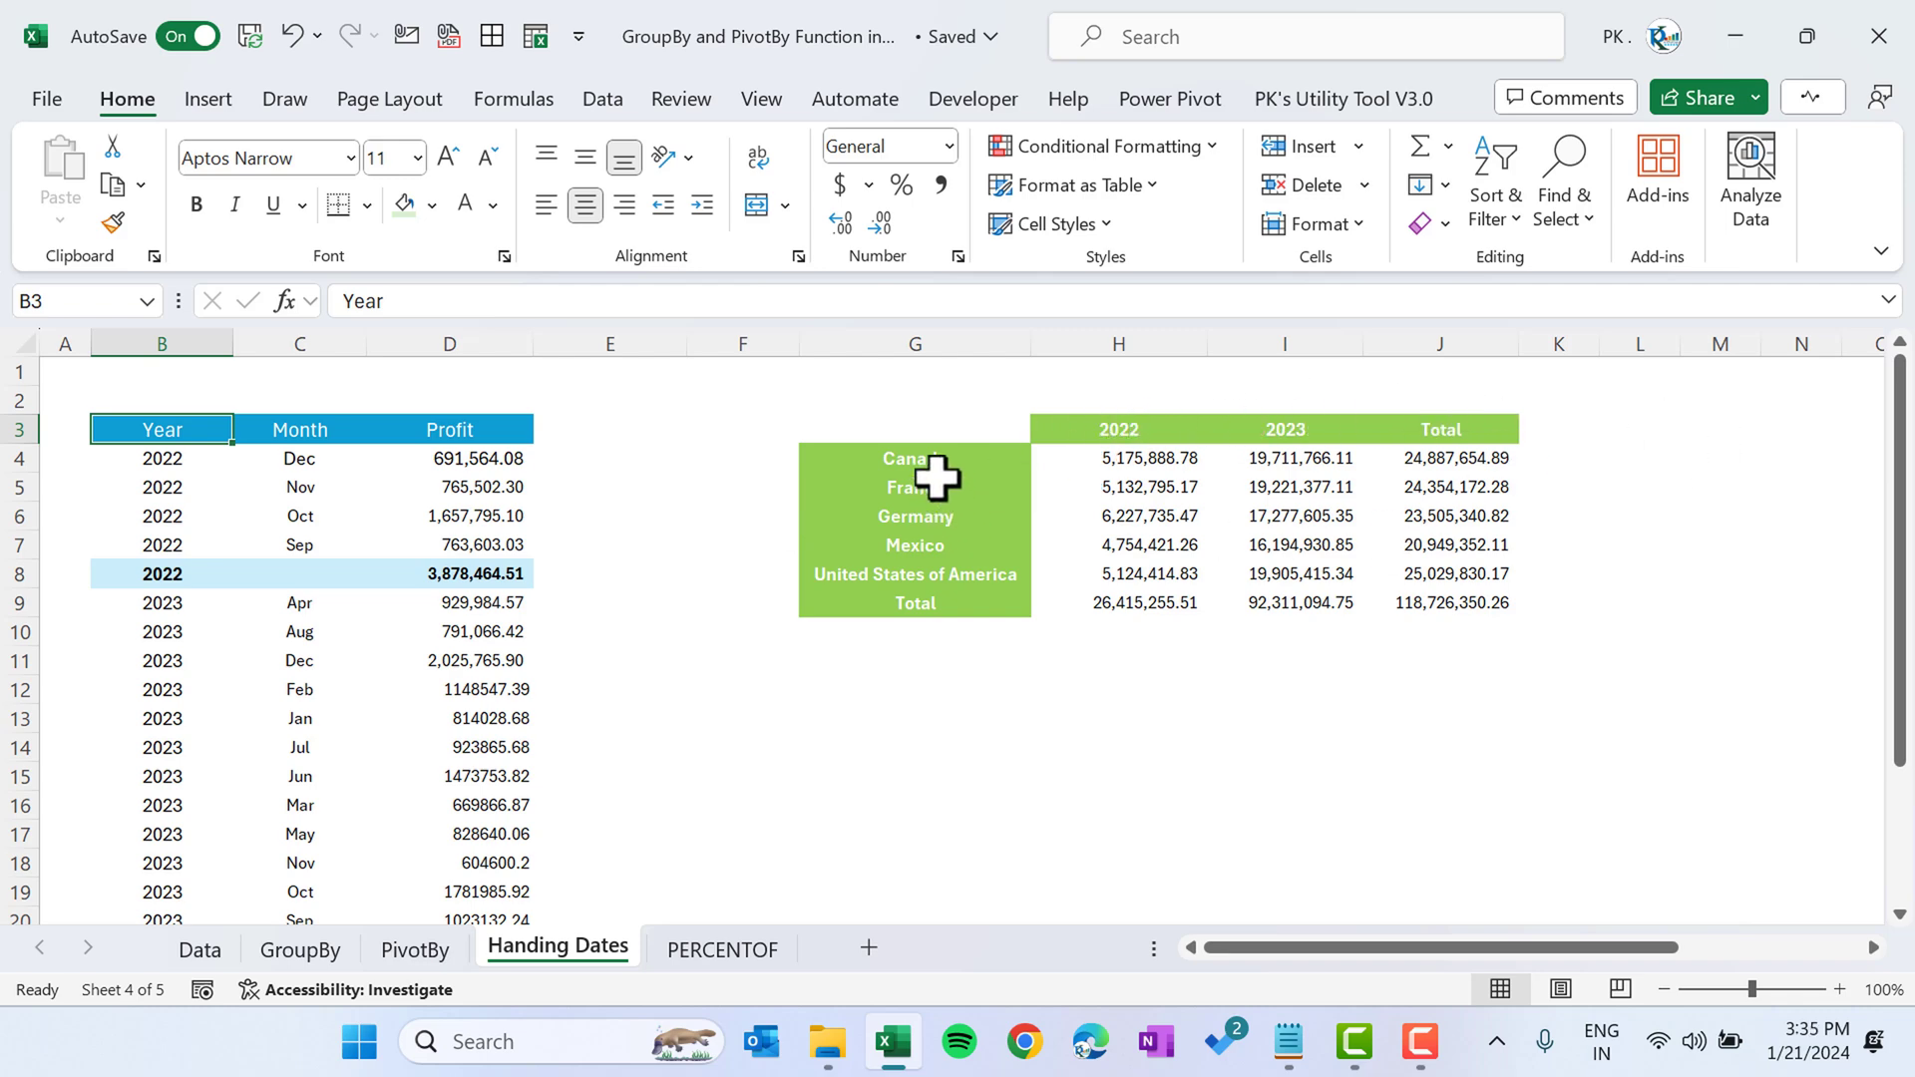
left_click(713, 959)
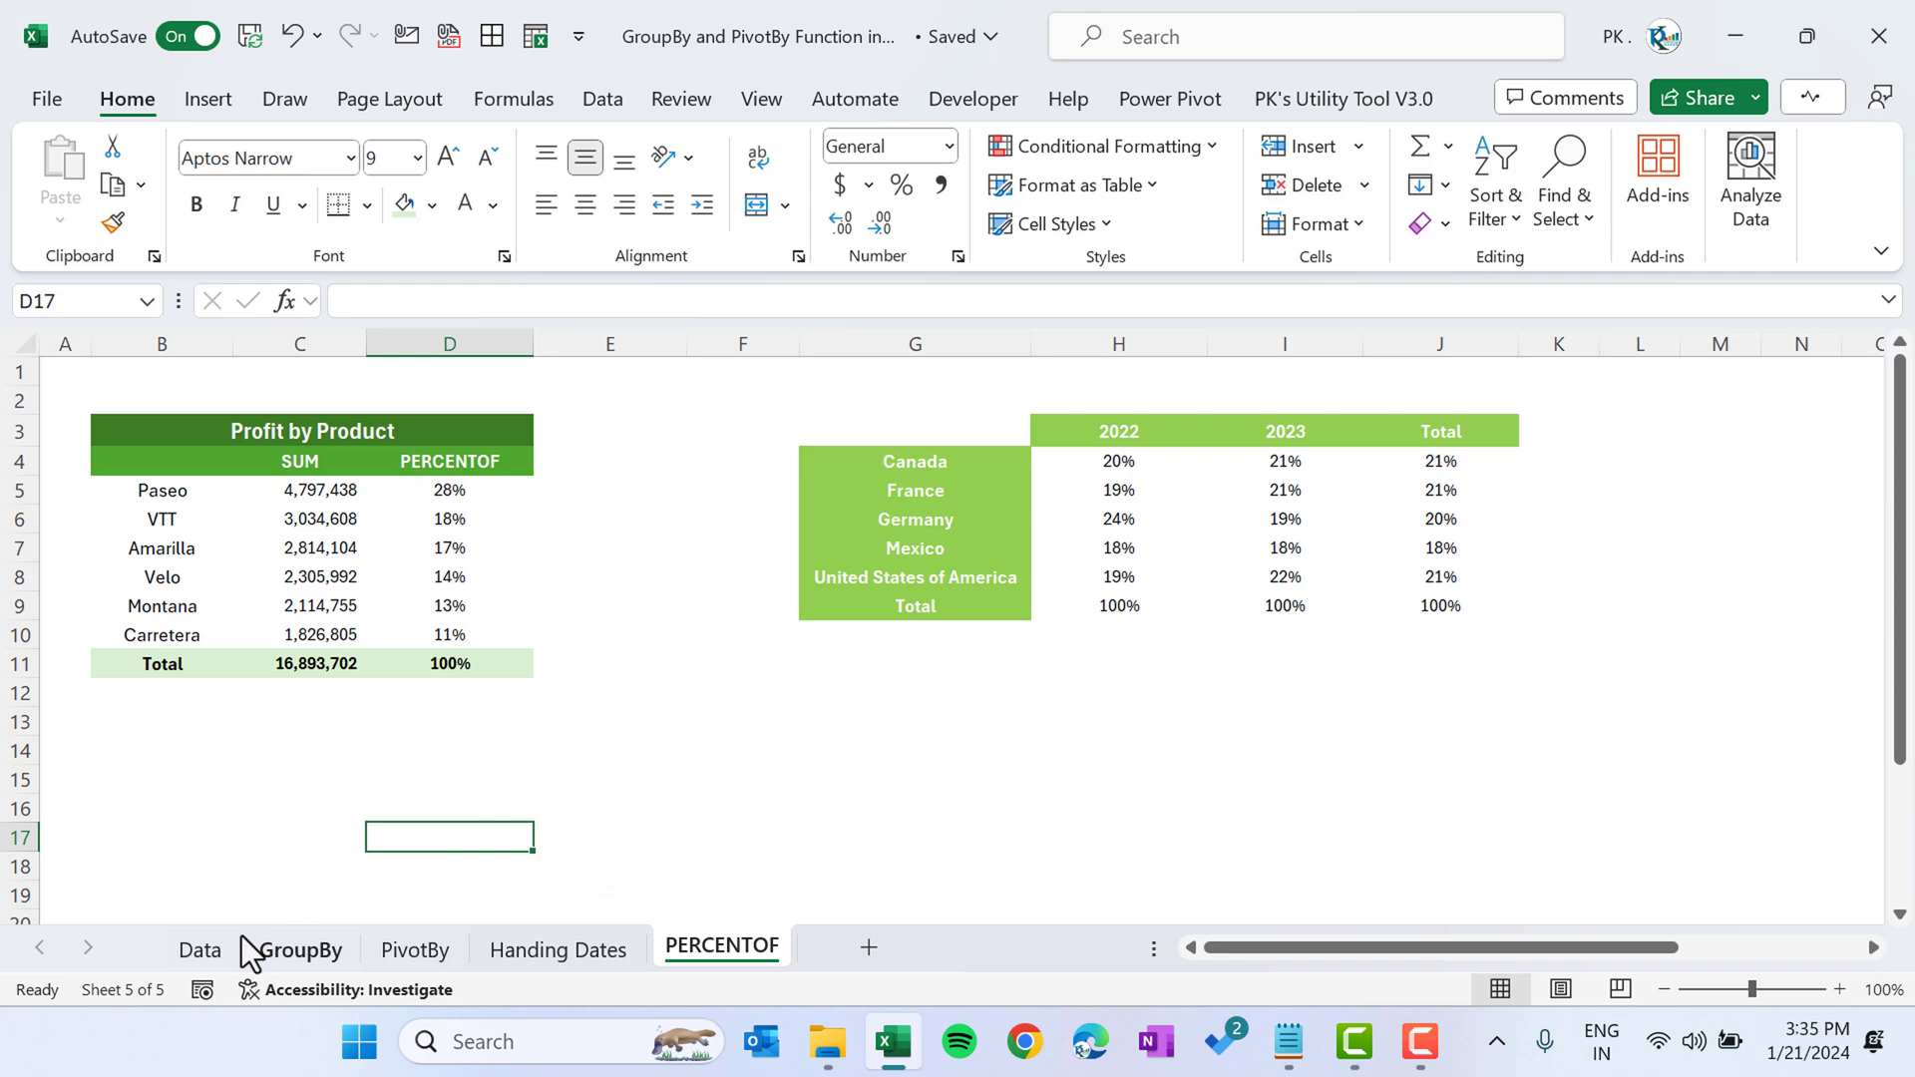
Copy the entire table from the Data sheet and paste it into a new blank workbook.
left_click(222, 960)
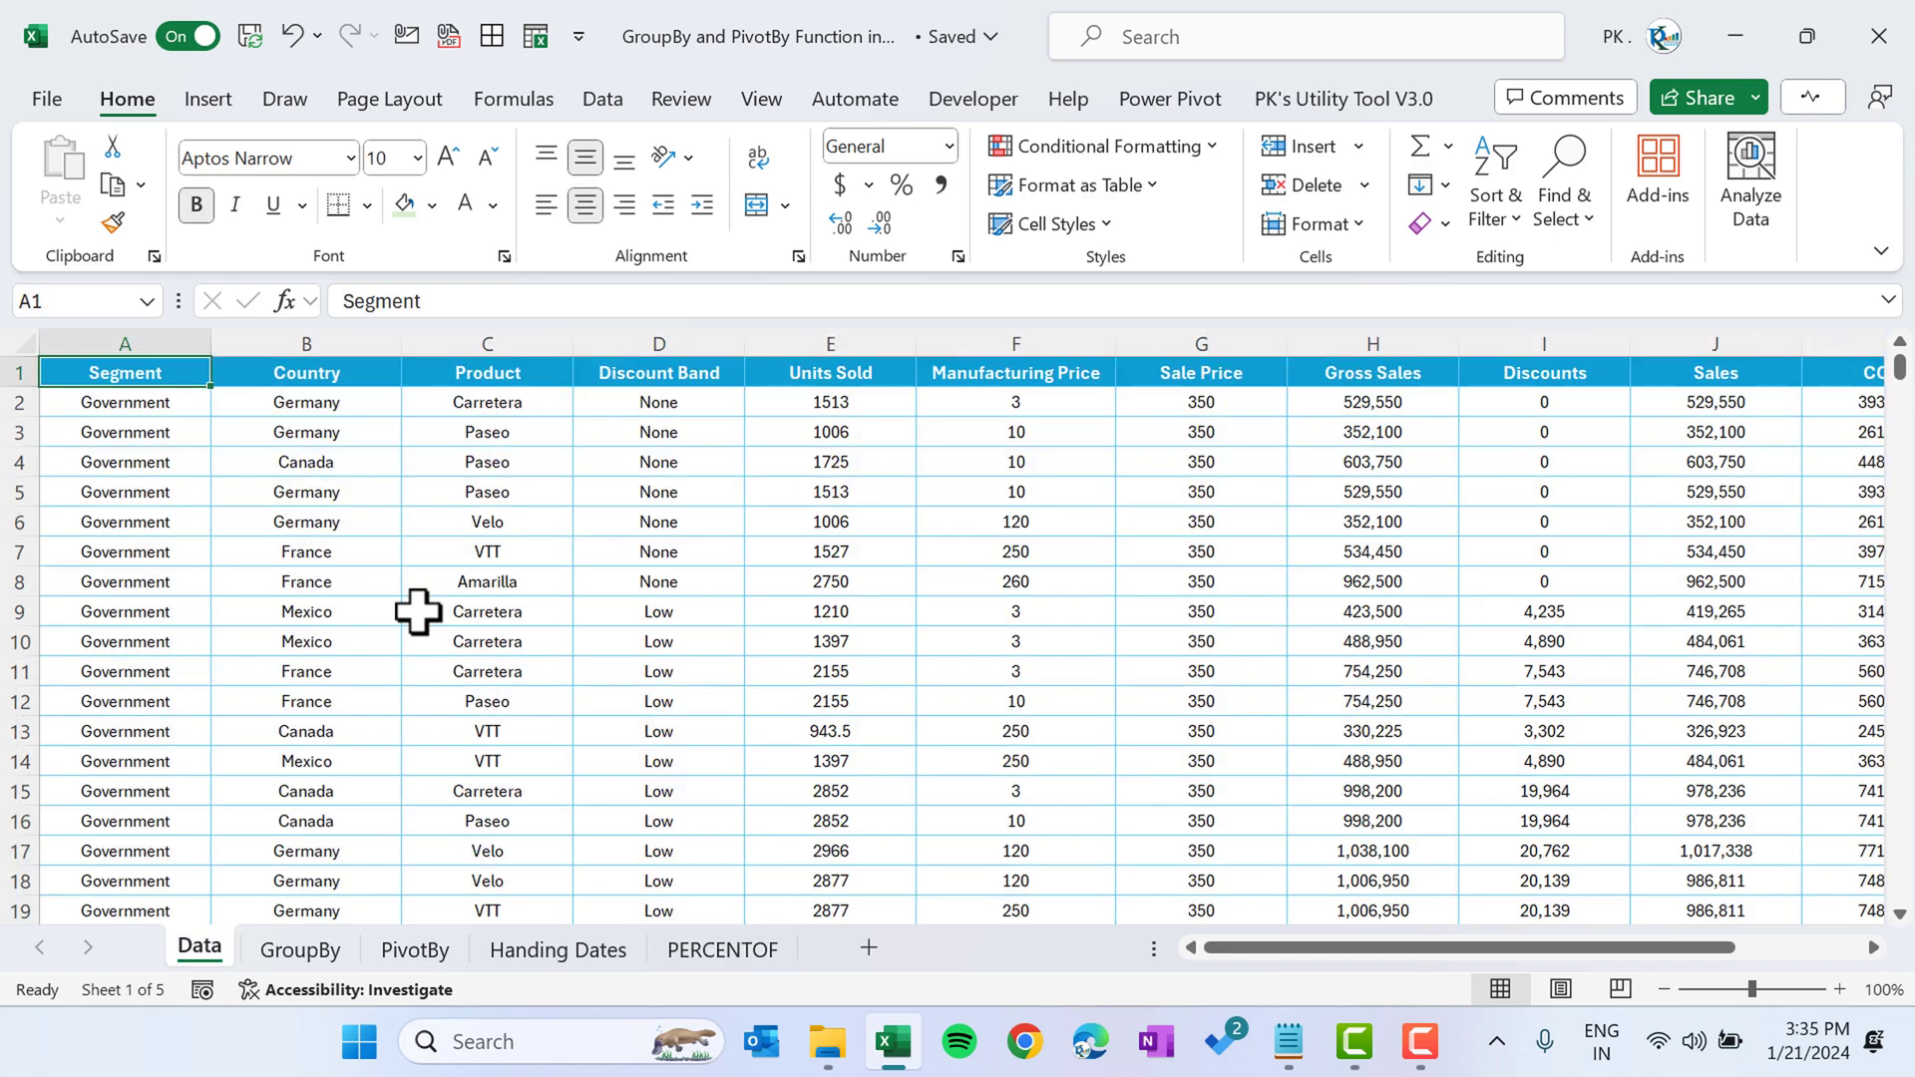
key("ctrl+shift+End")
key("ctrl+c")
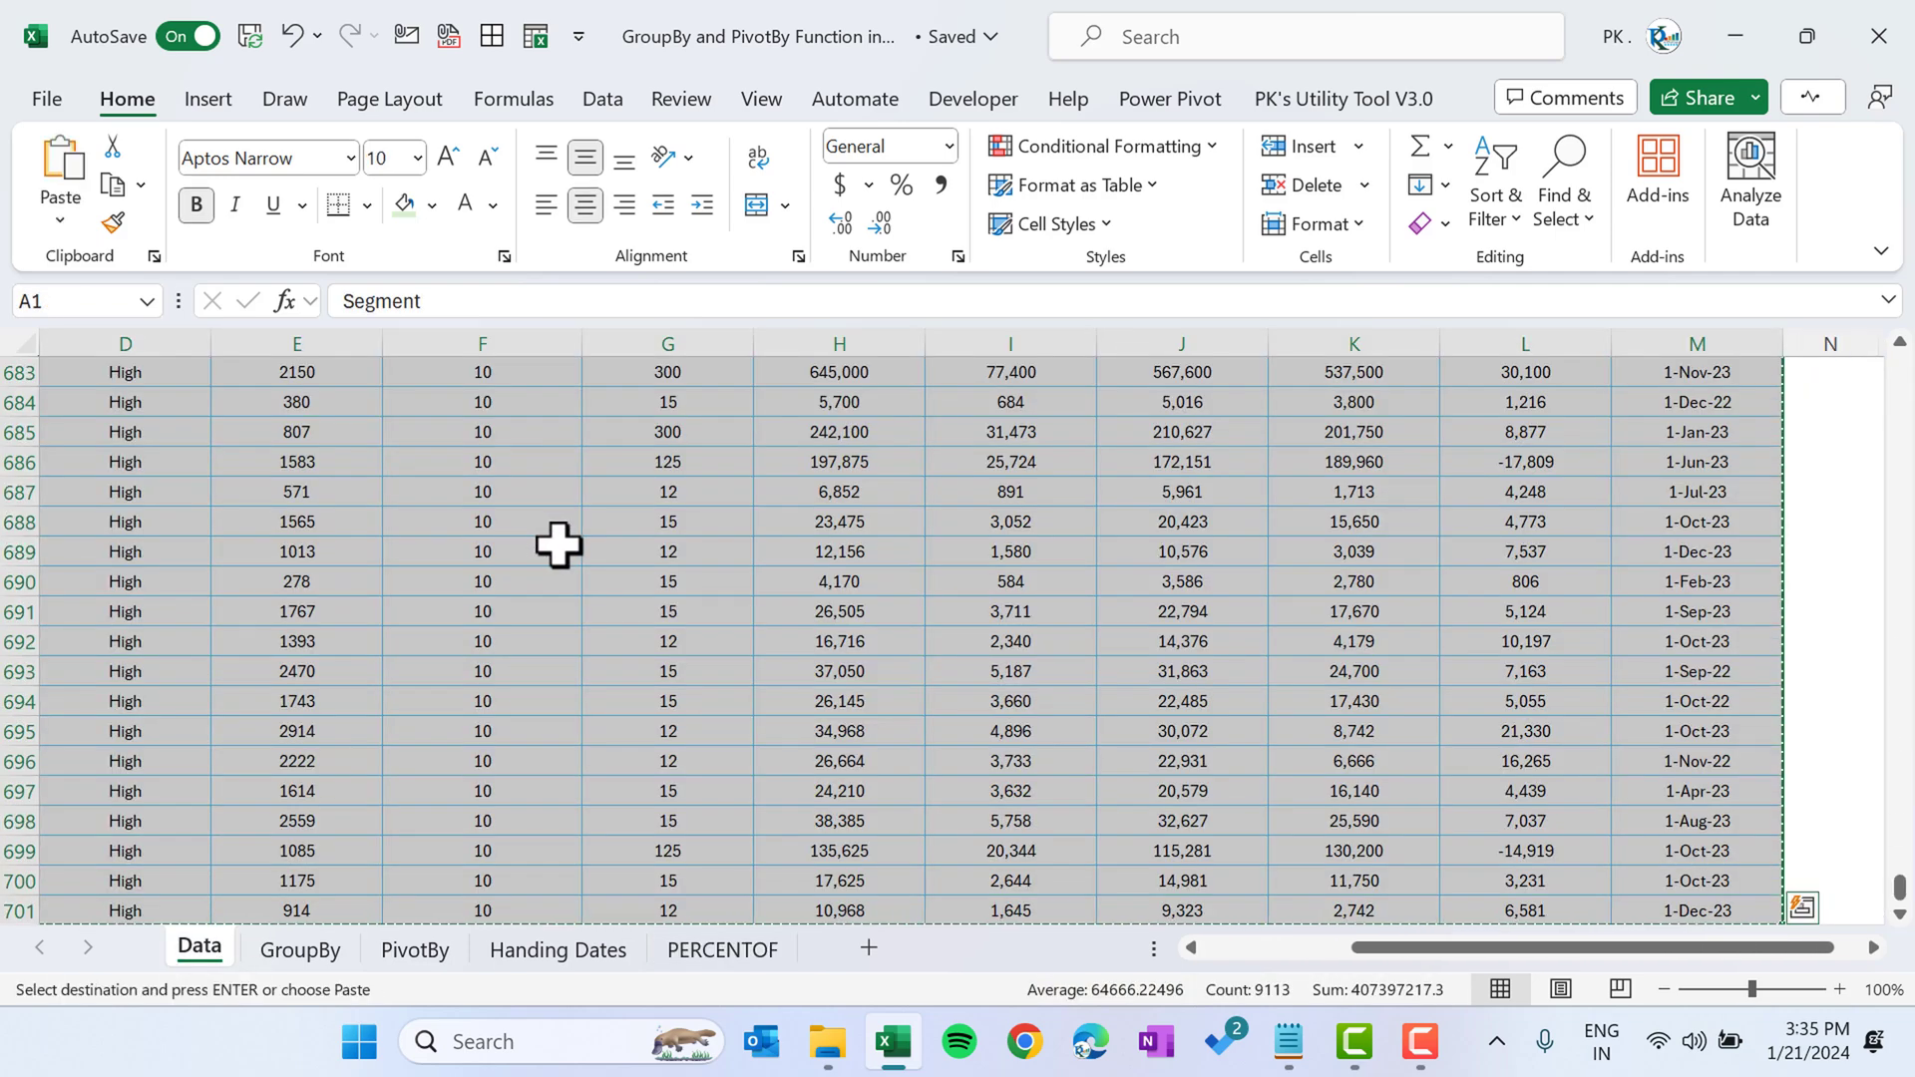
key("ctrl+n")
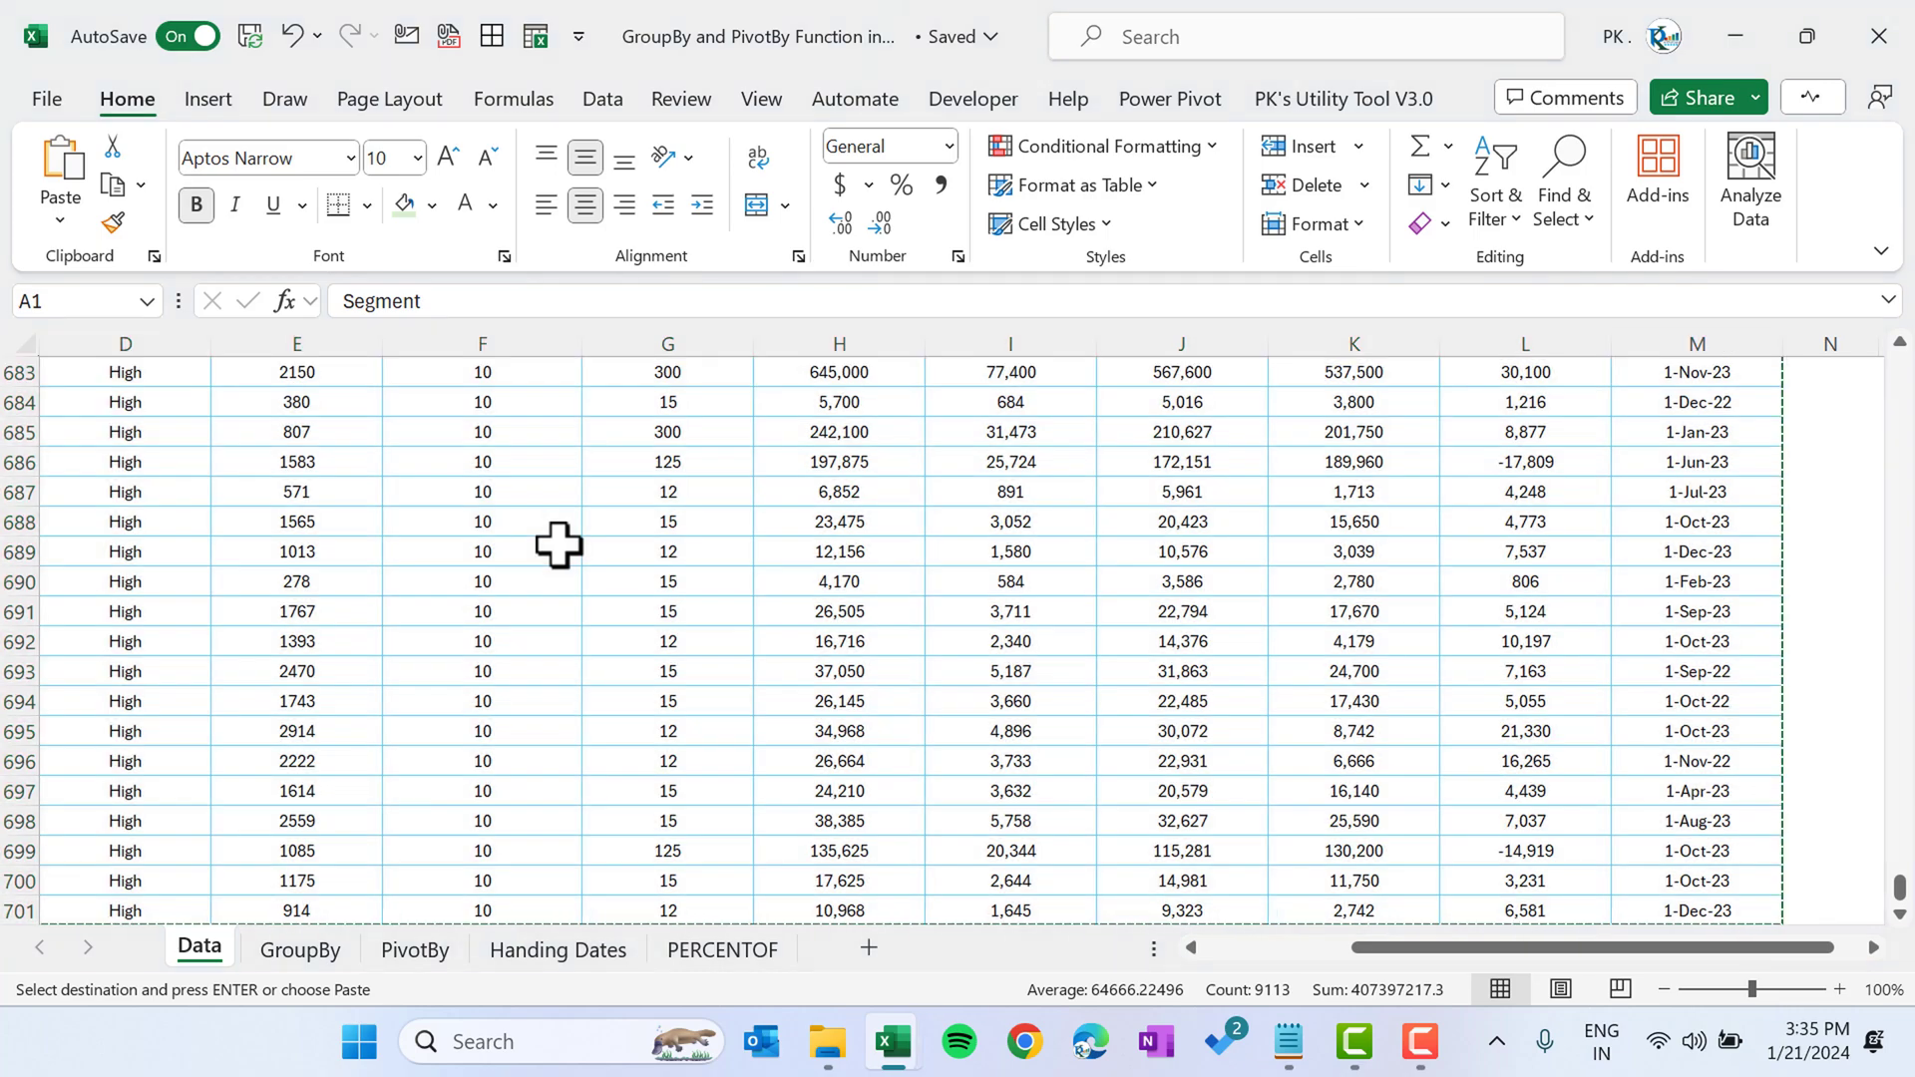
key("ctrl+v")
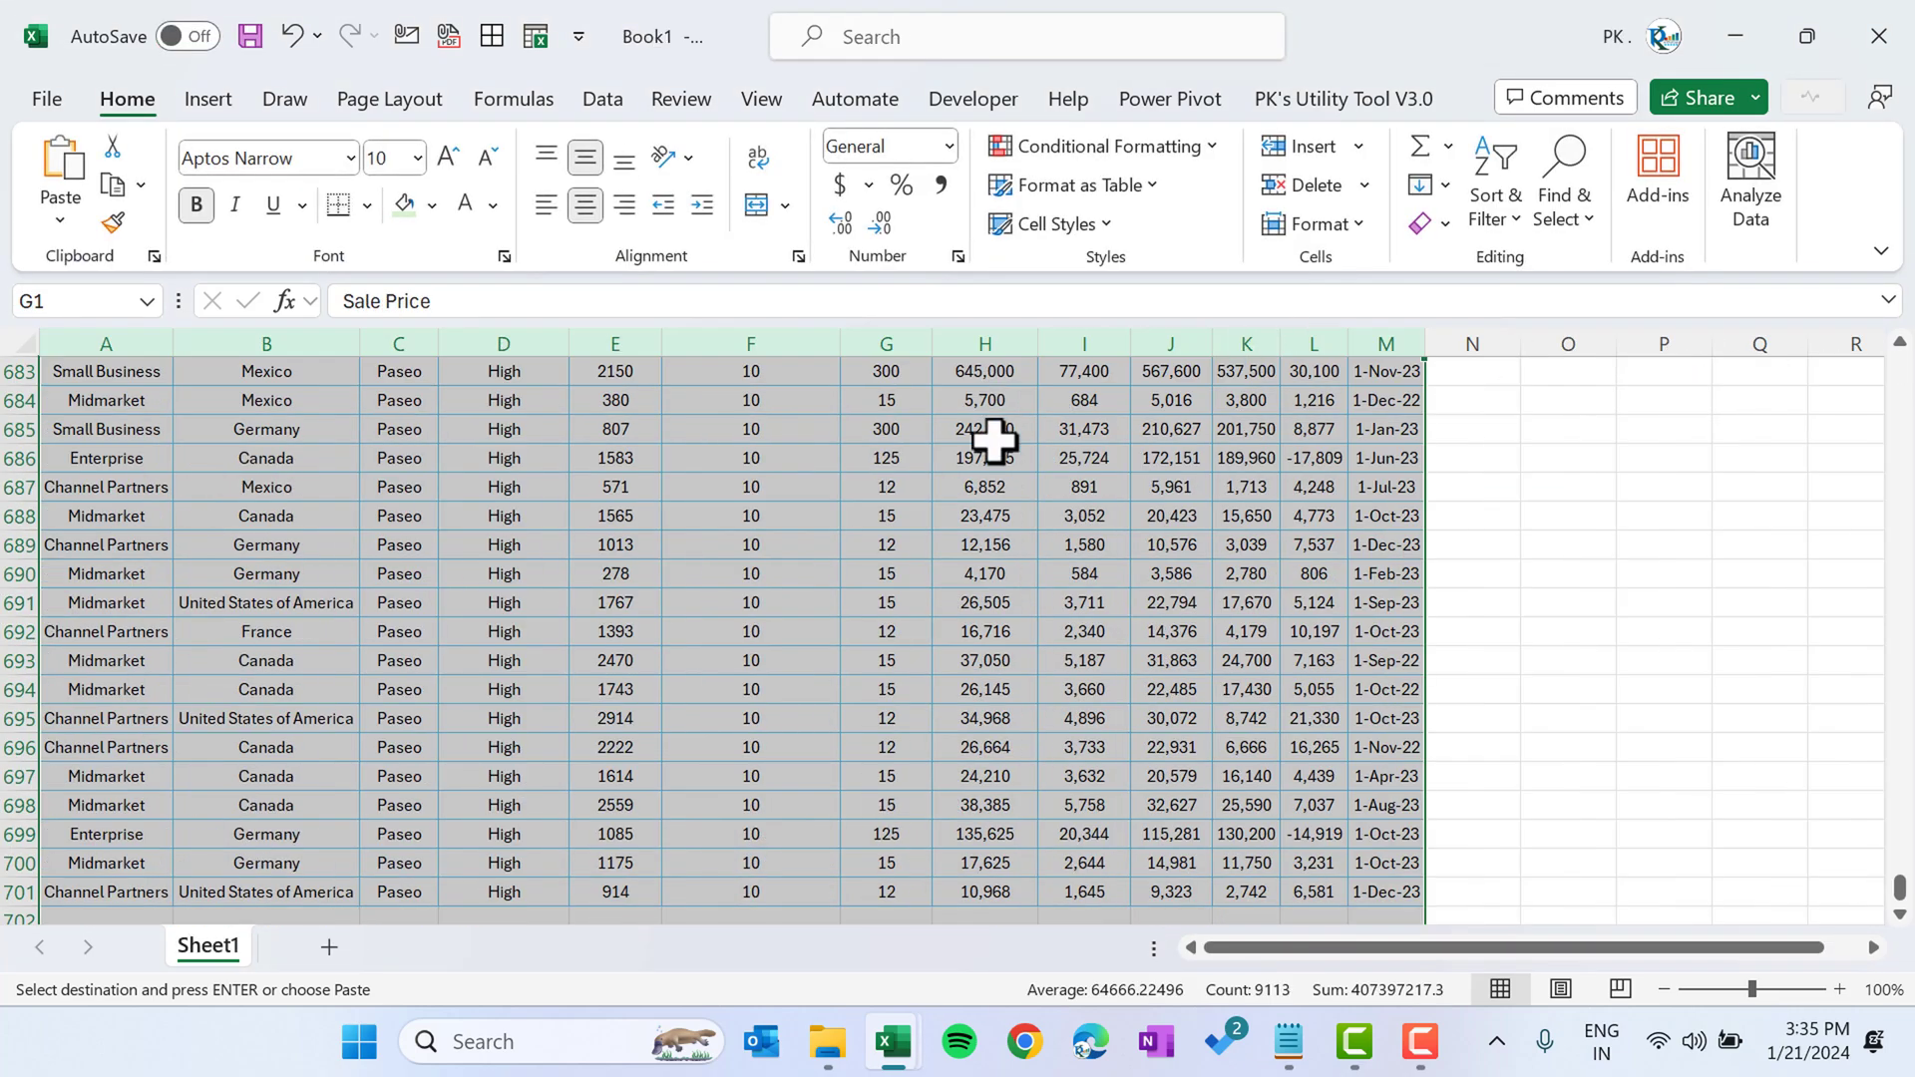
Widen the Profit and Date columns of the pasted table.
left_click(991, 440)
key("ctrl+Up")
key("ctrl+Home")
left_click_drag(1424, 343, 1366, 343)
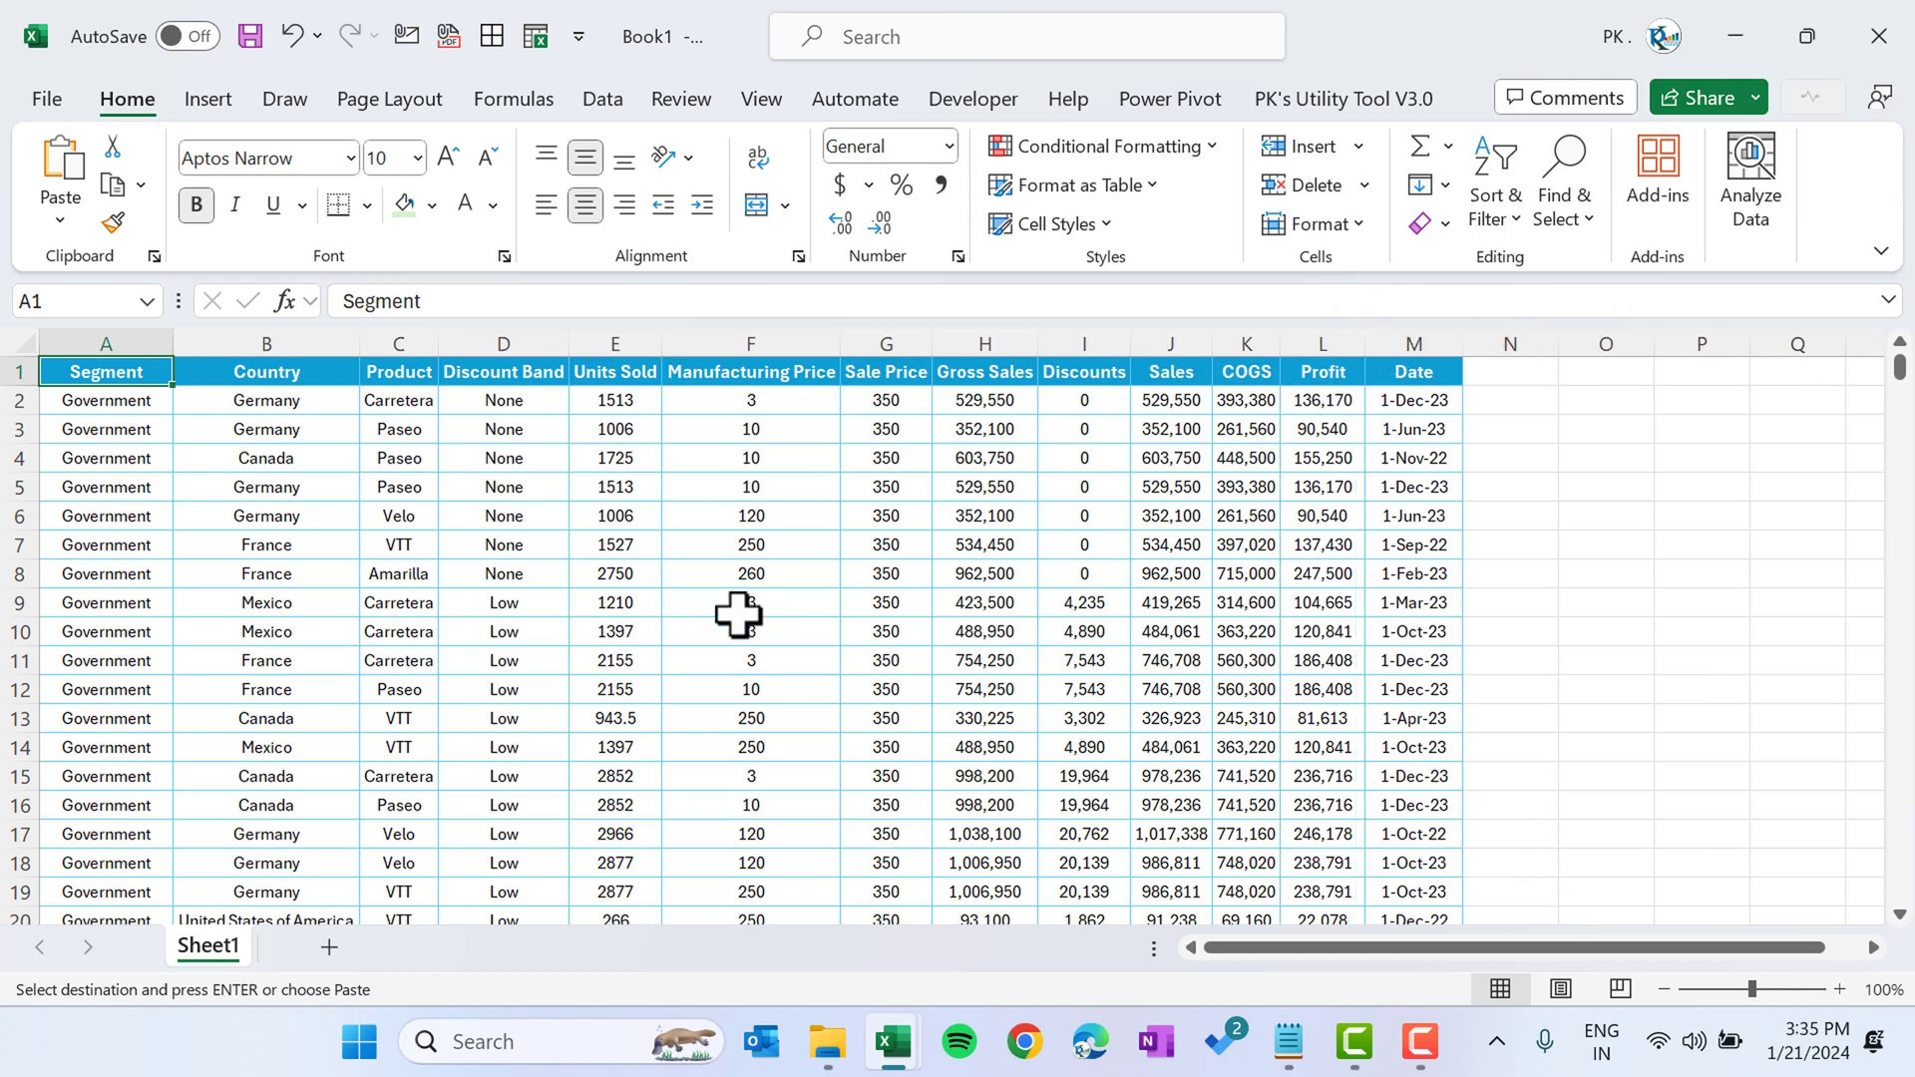
left_click(1096, 459)
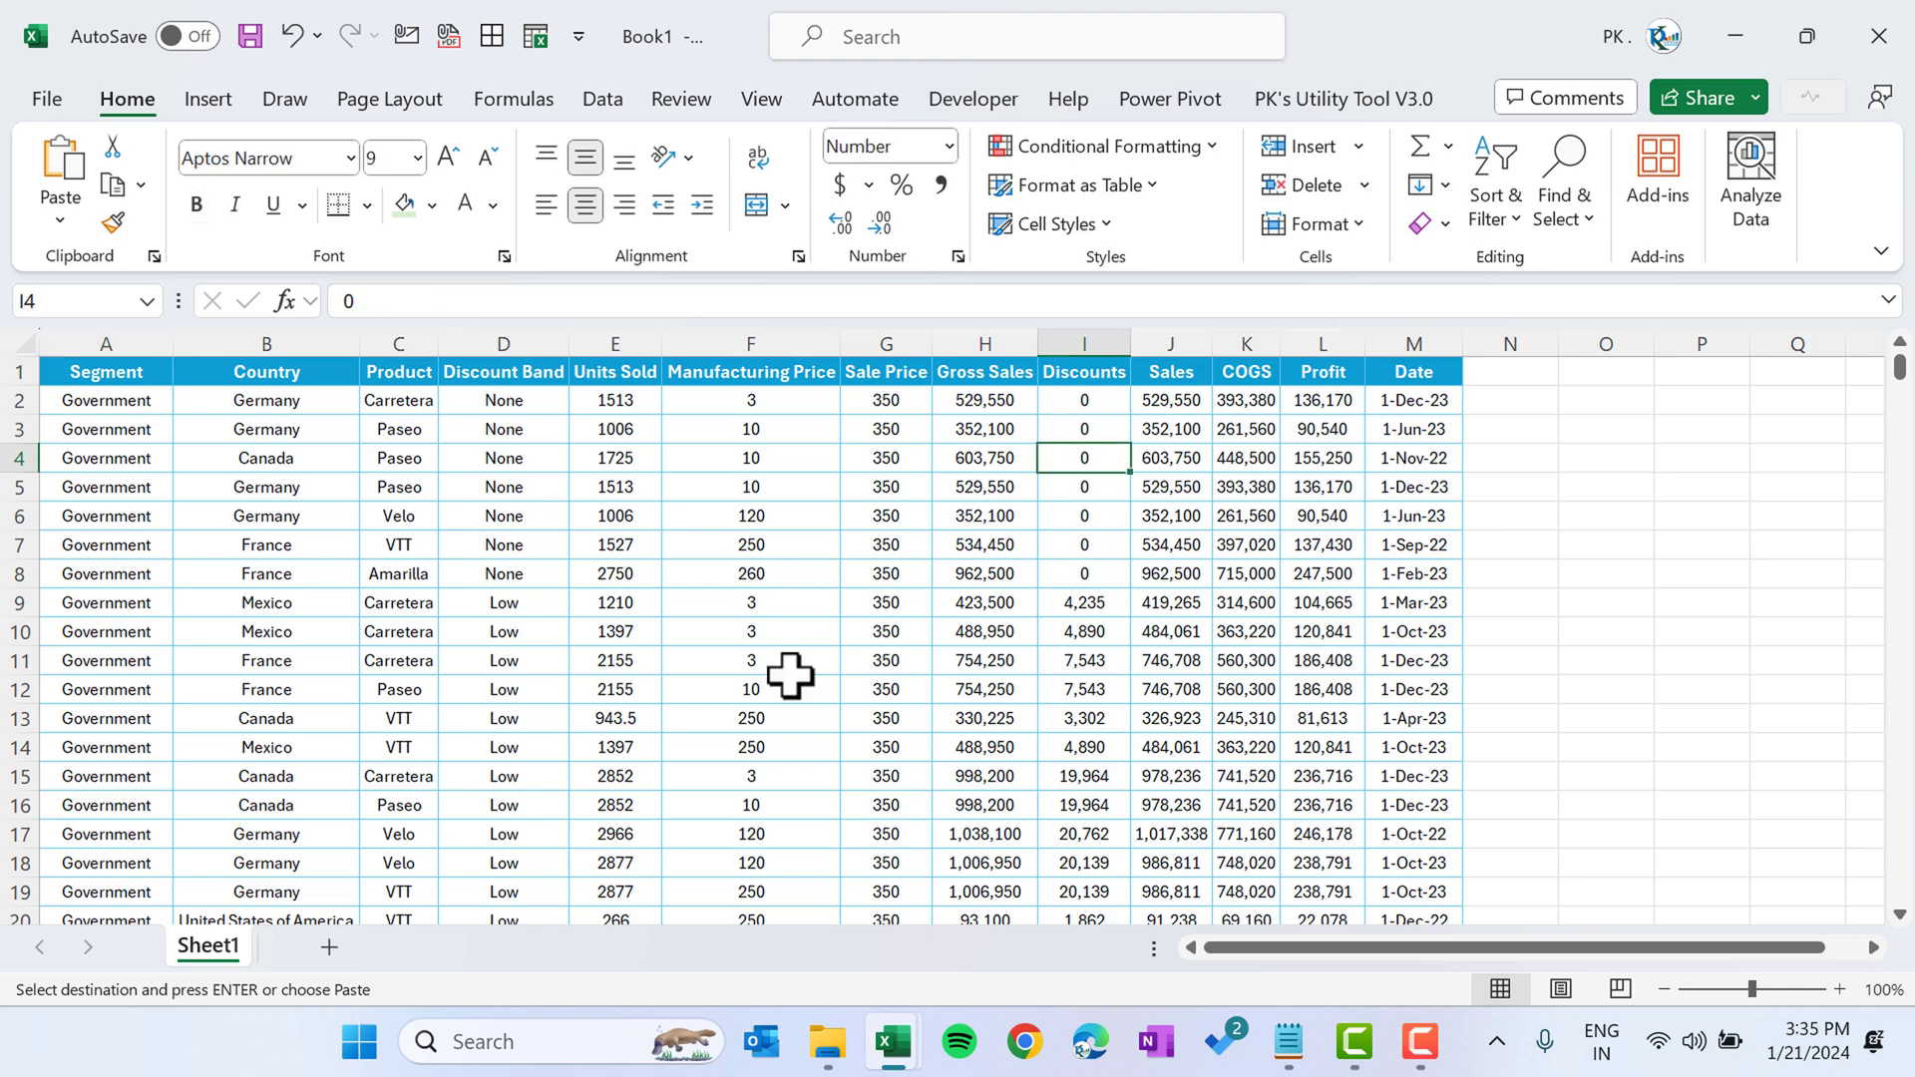
Add a second sheet, naming the sheet with the table Data and the new one GroupBy.
left_click(339, 953)
double_click(225, 953)
type("Data")
key("Return")
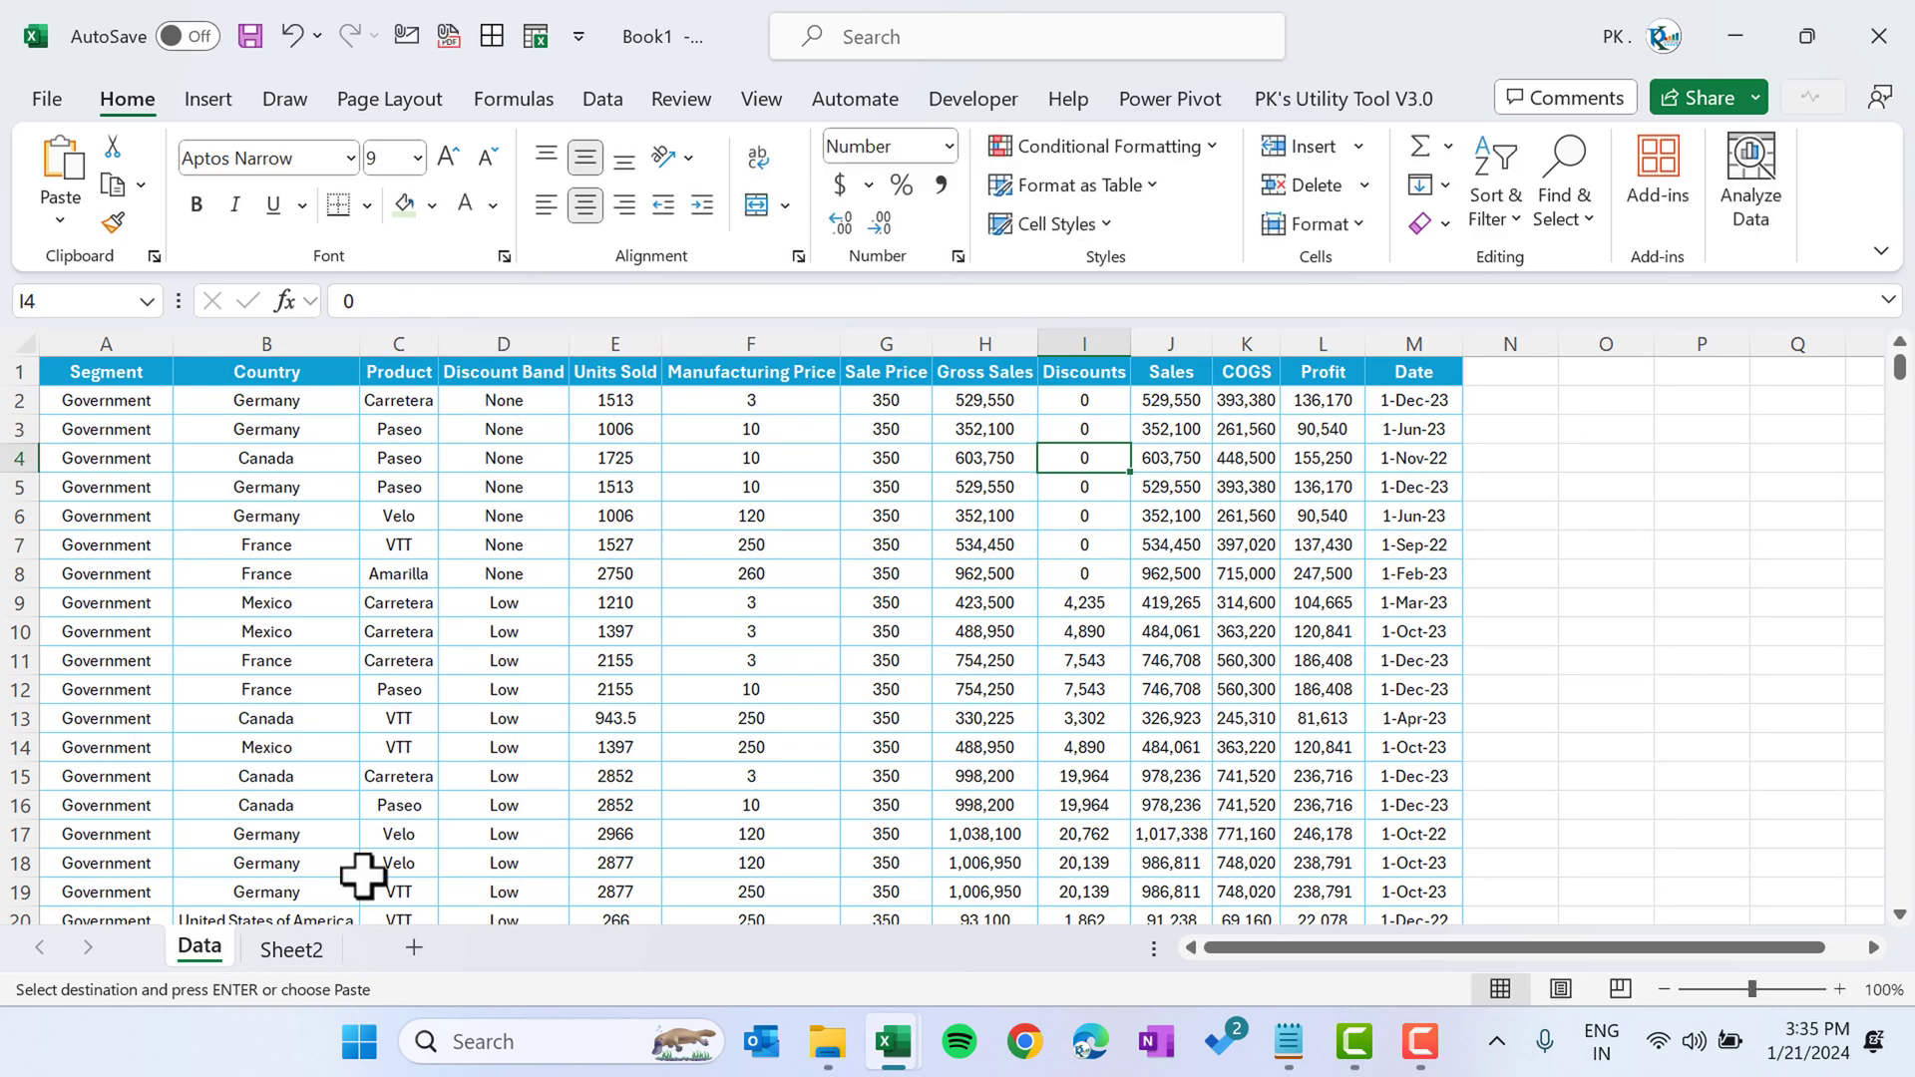
double_click(291, 951)
type("Gr")
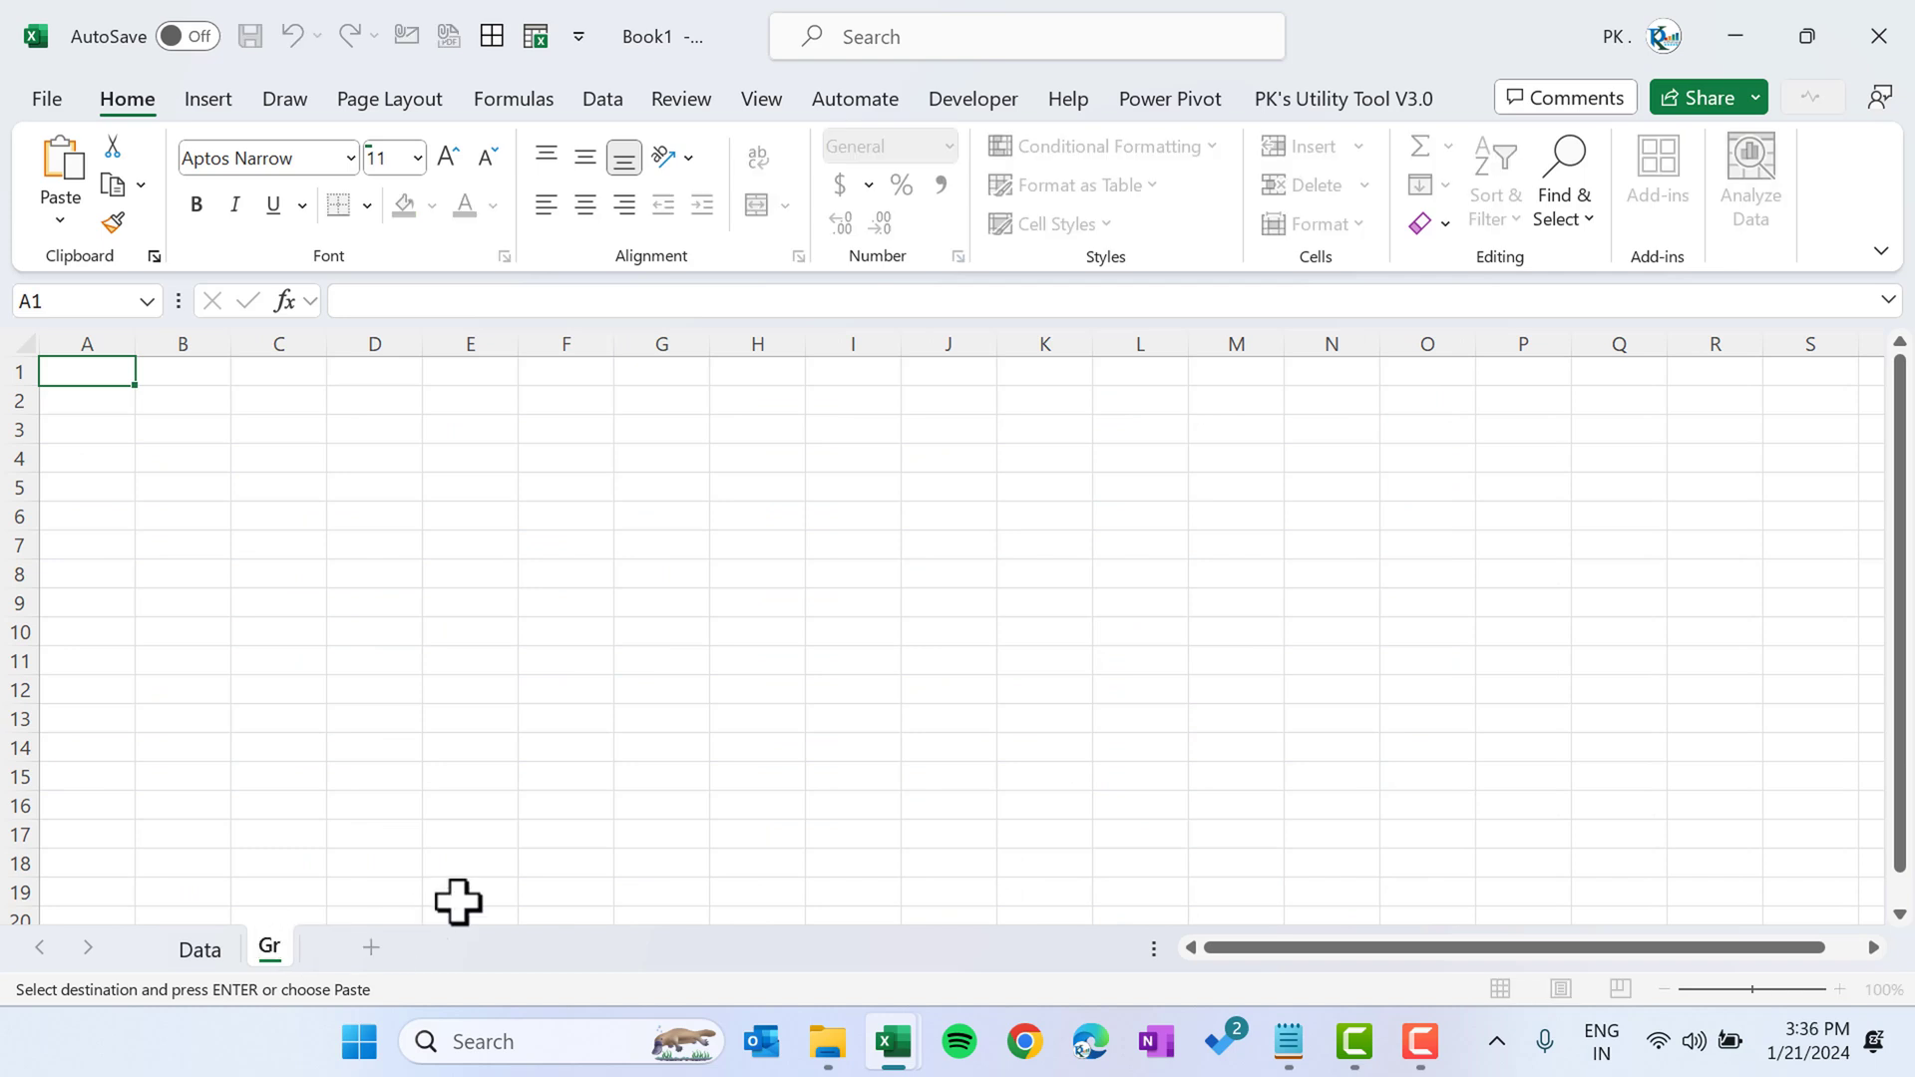
type("oupBy")
key("Return")
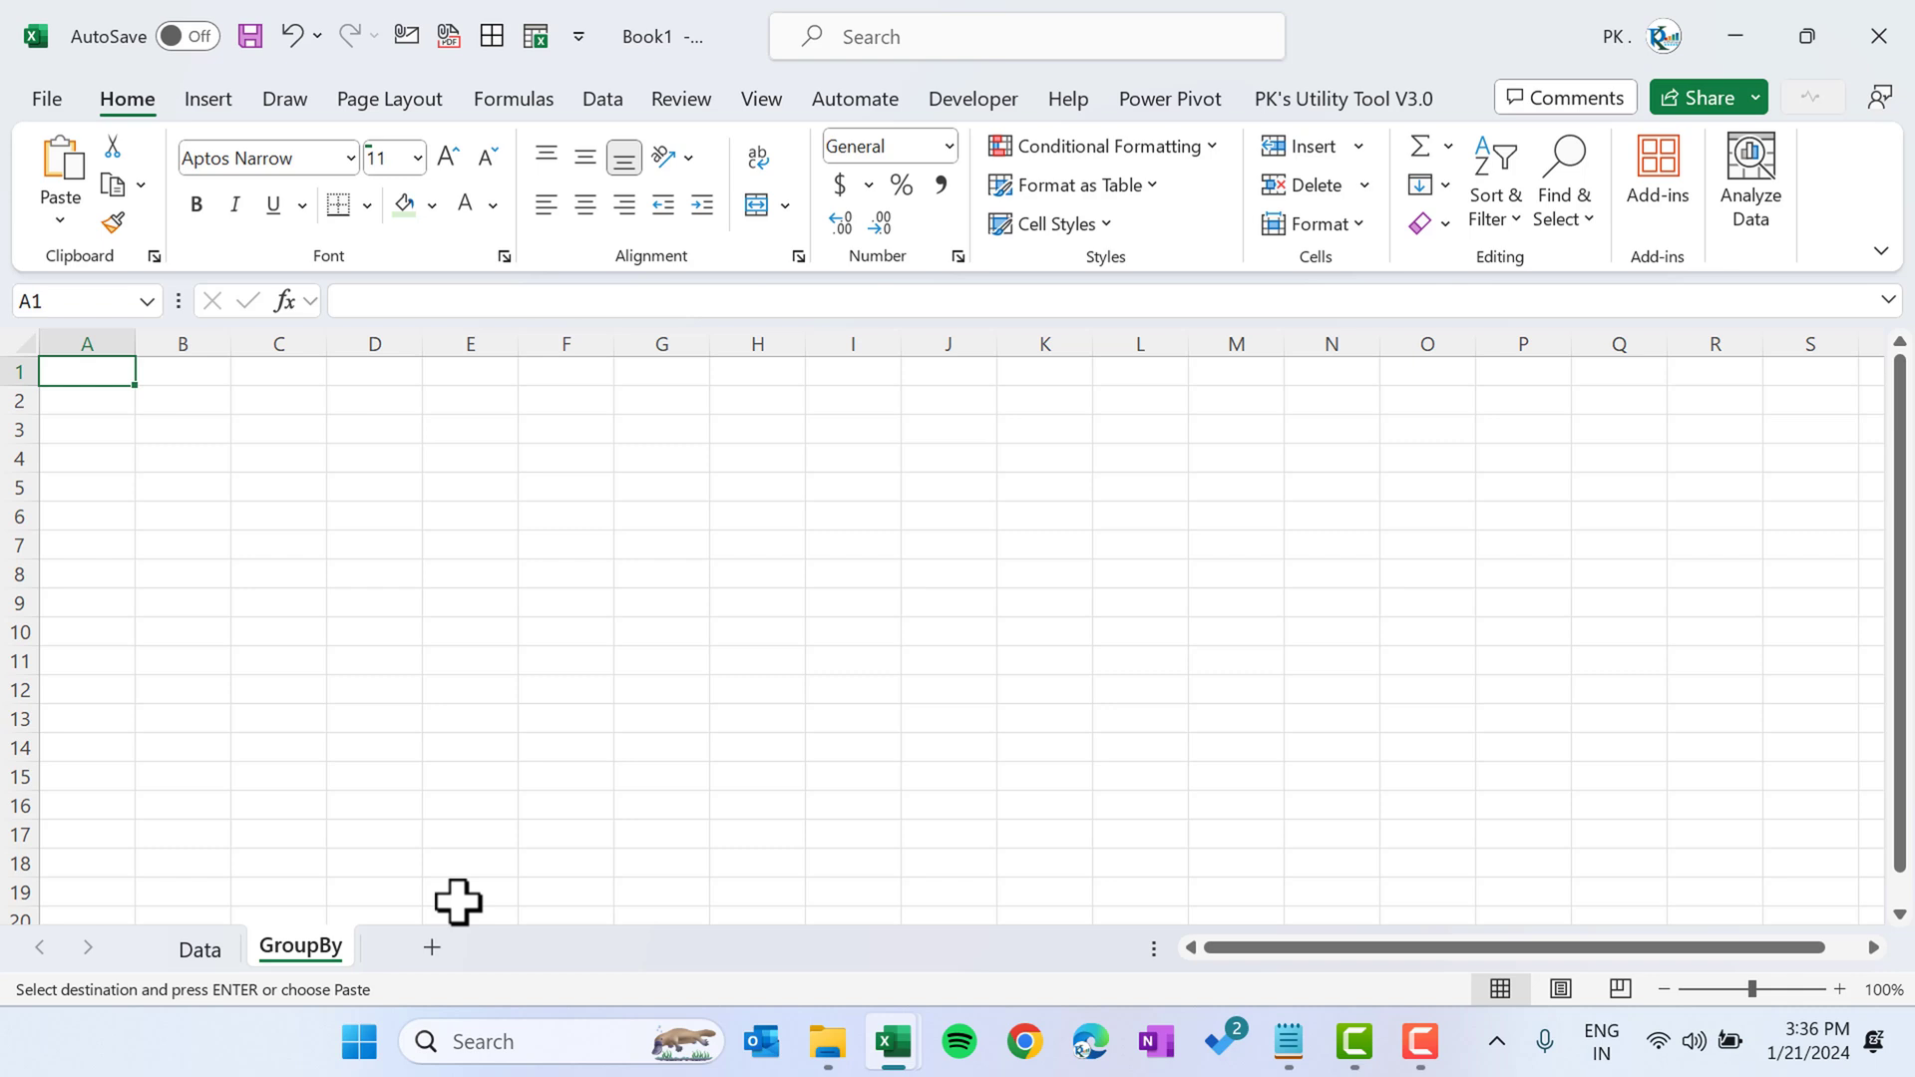
Start a GROUPBY formula in cell B3 of the GroupBy sheet with the country range Data!B2:B701 as row fields.
key("Down")
key("Down")
key("Right")
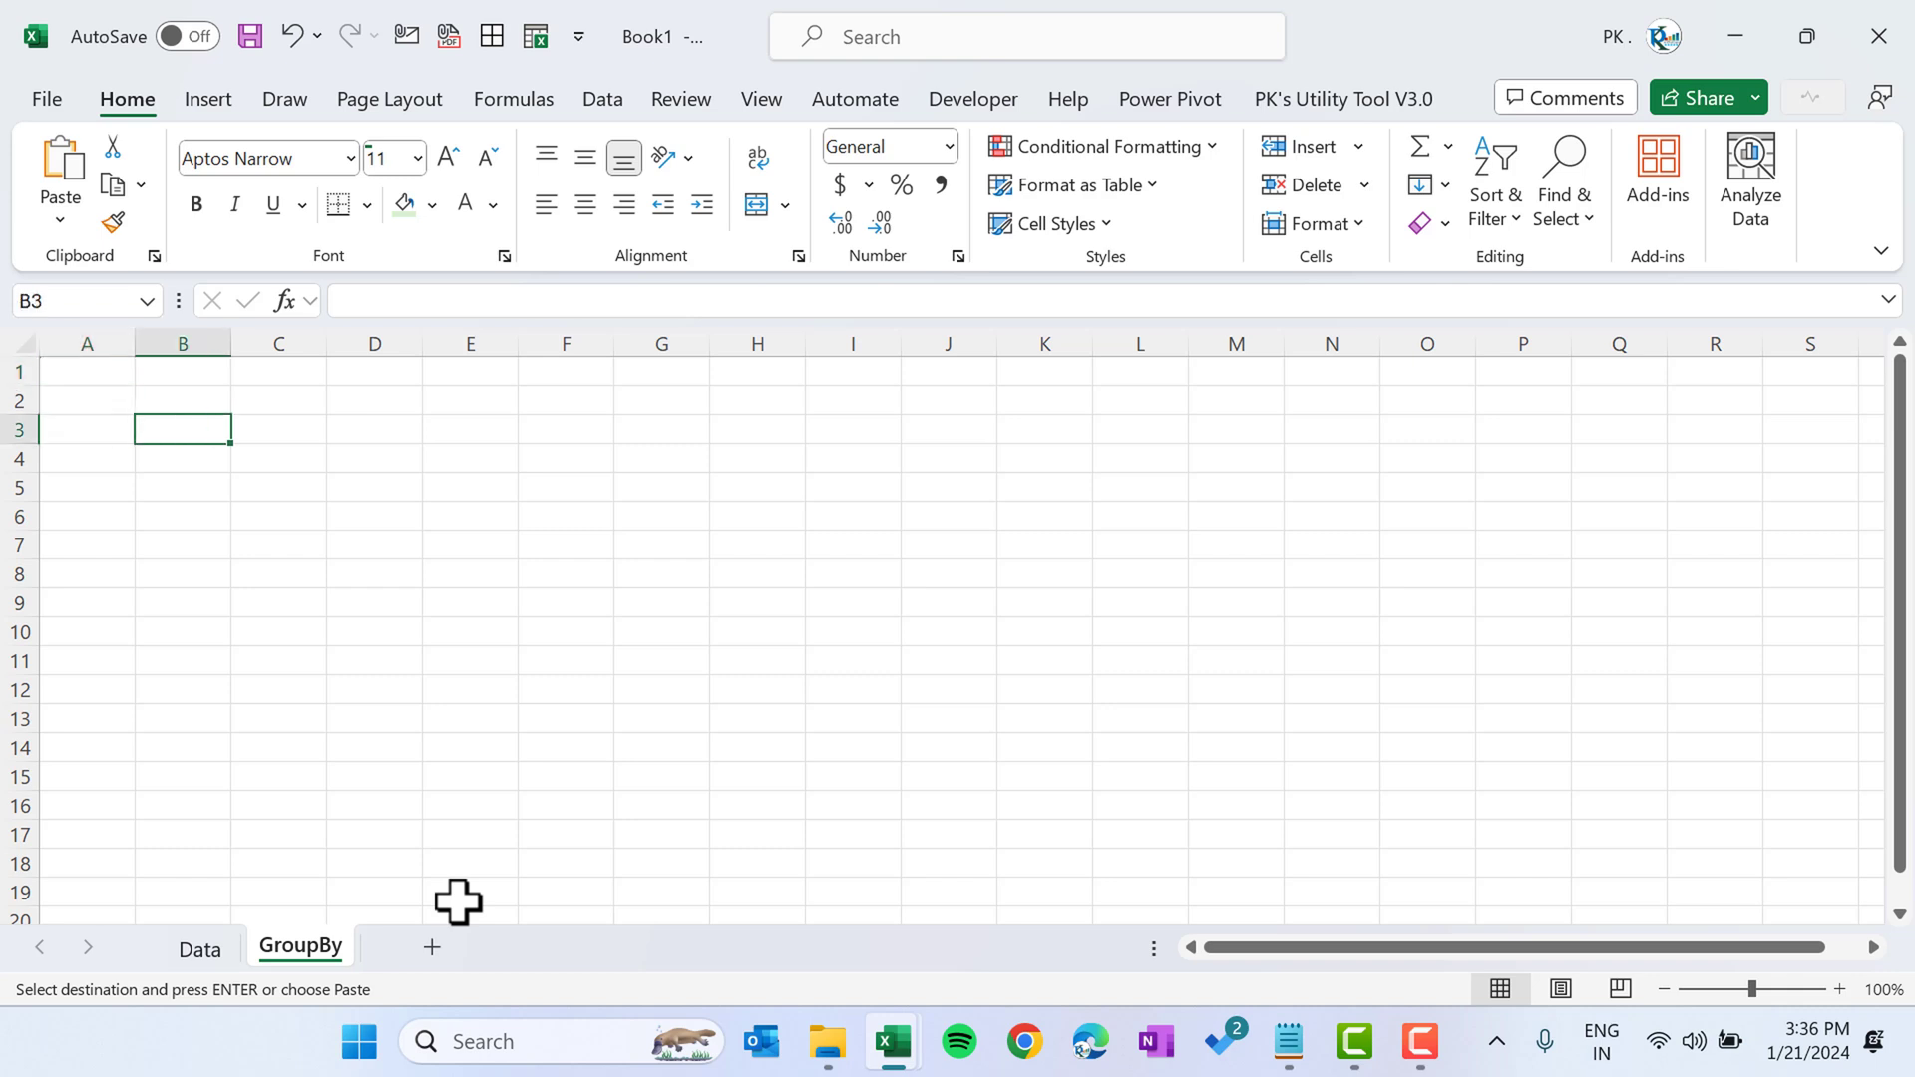
type("=group")
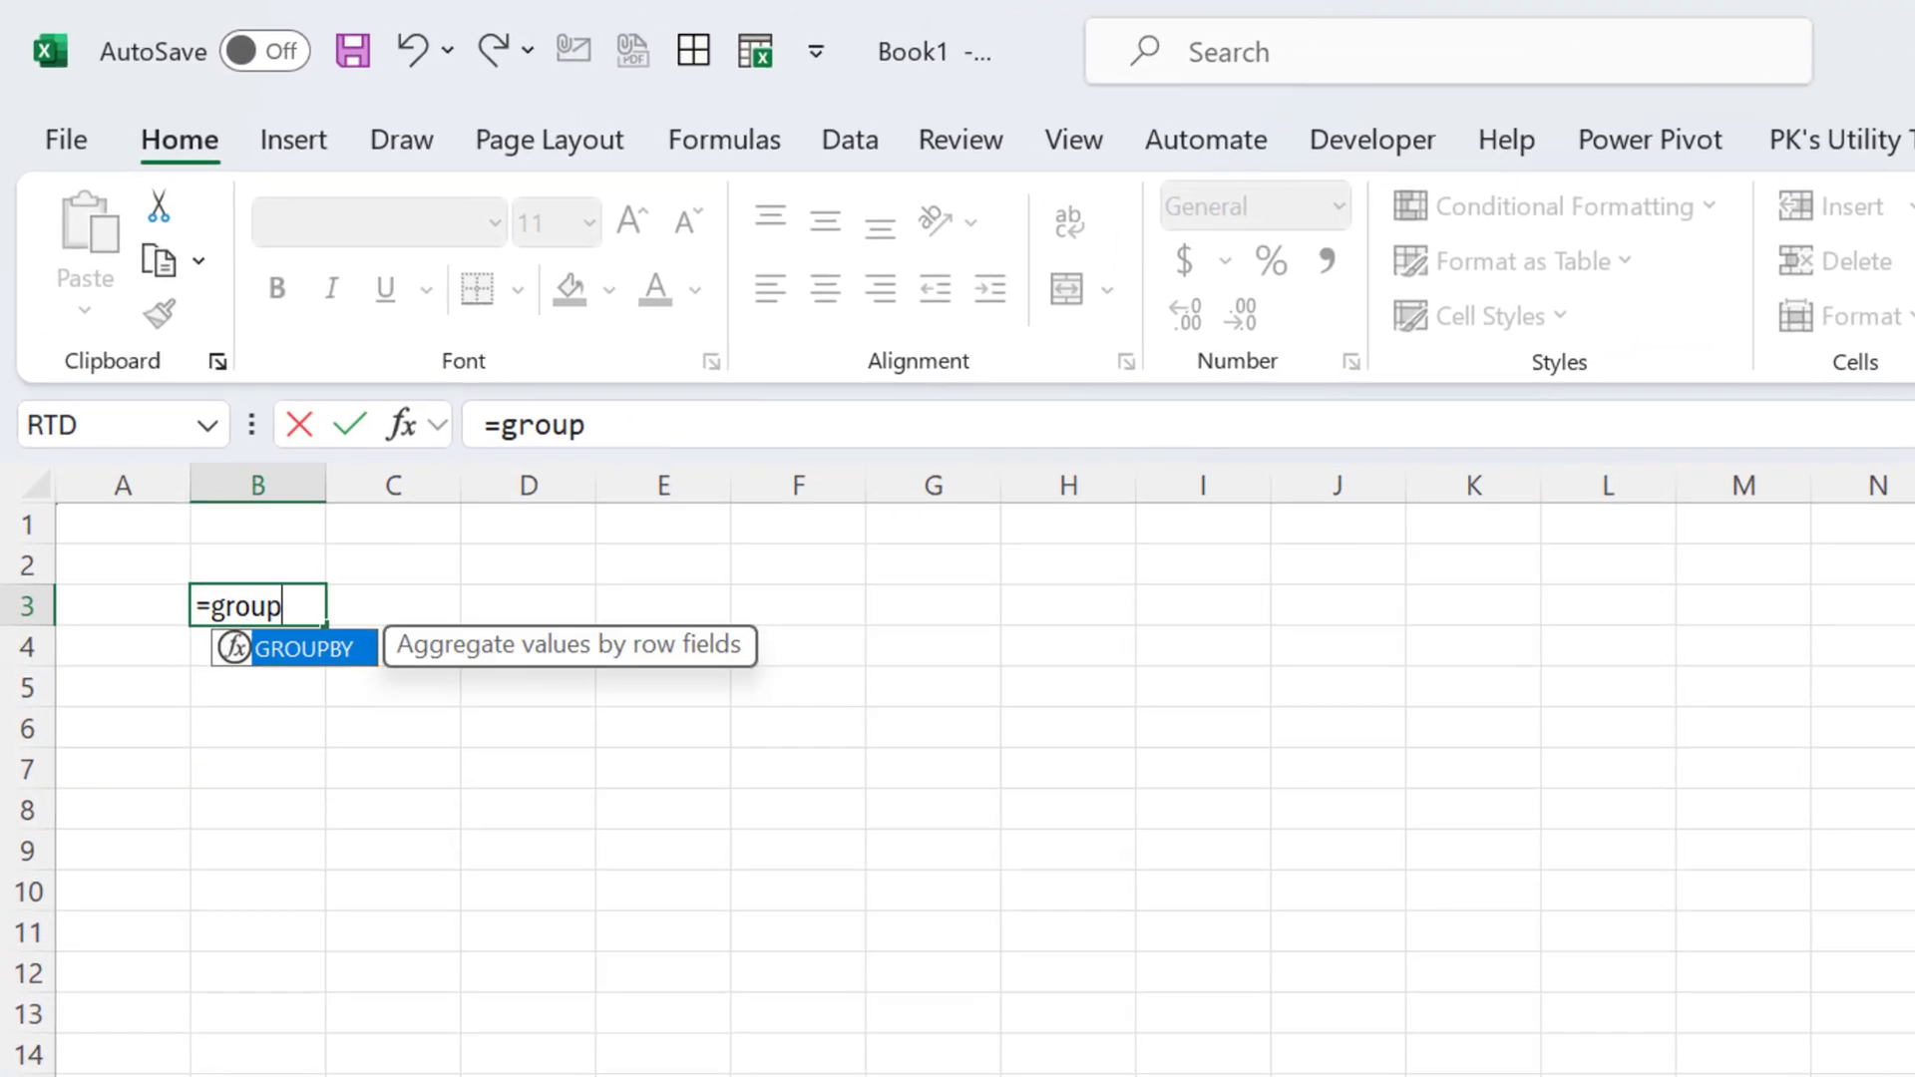
key("Tab")
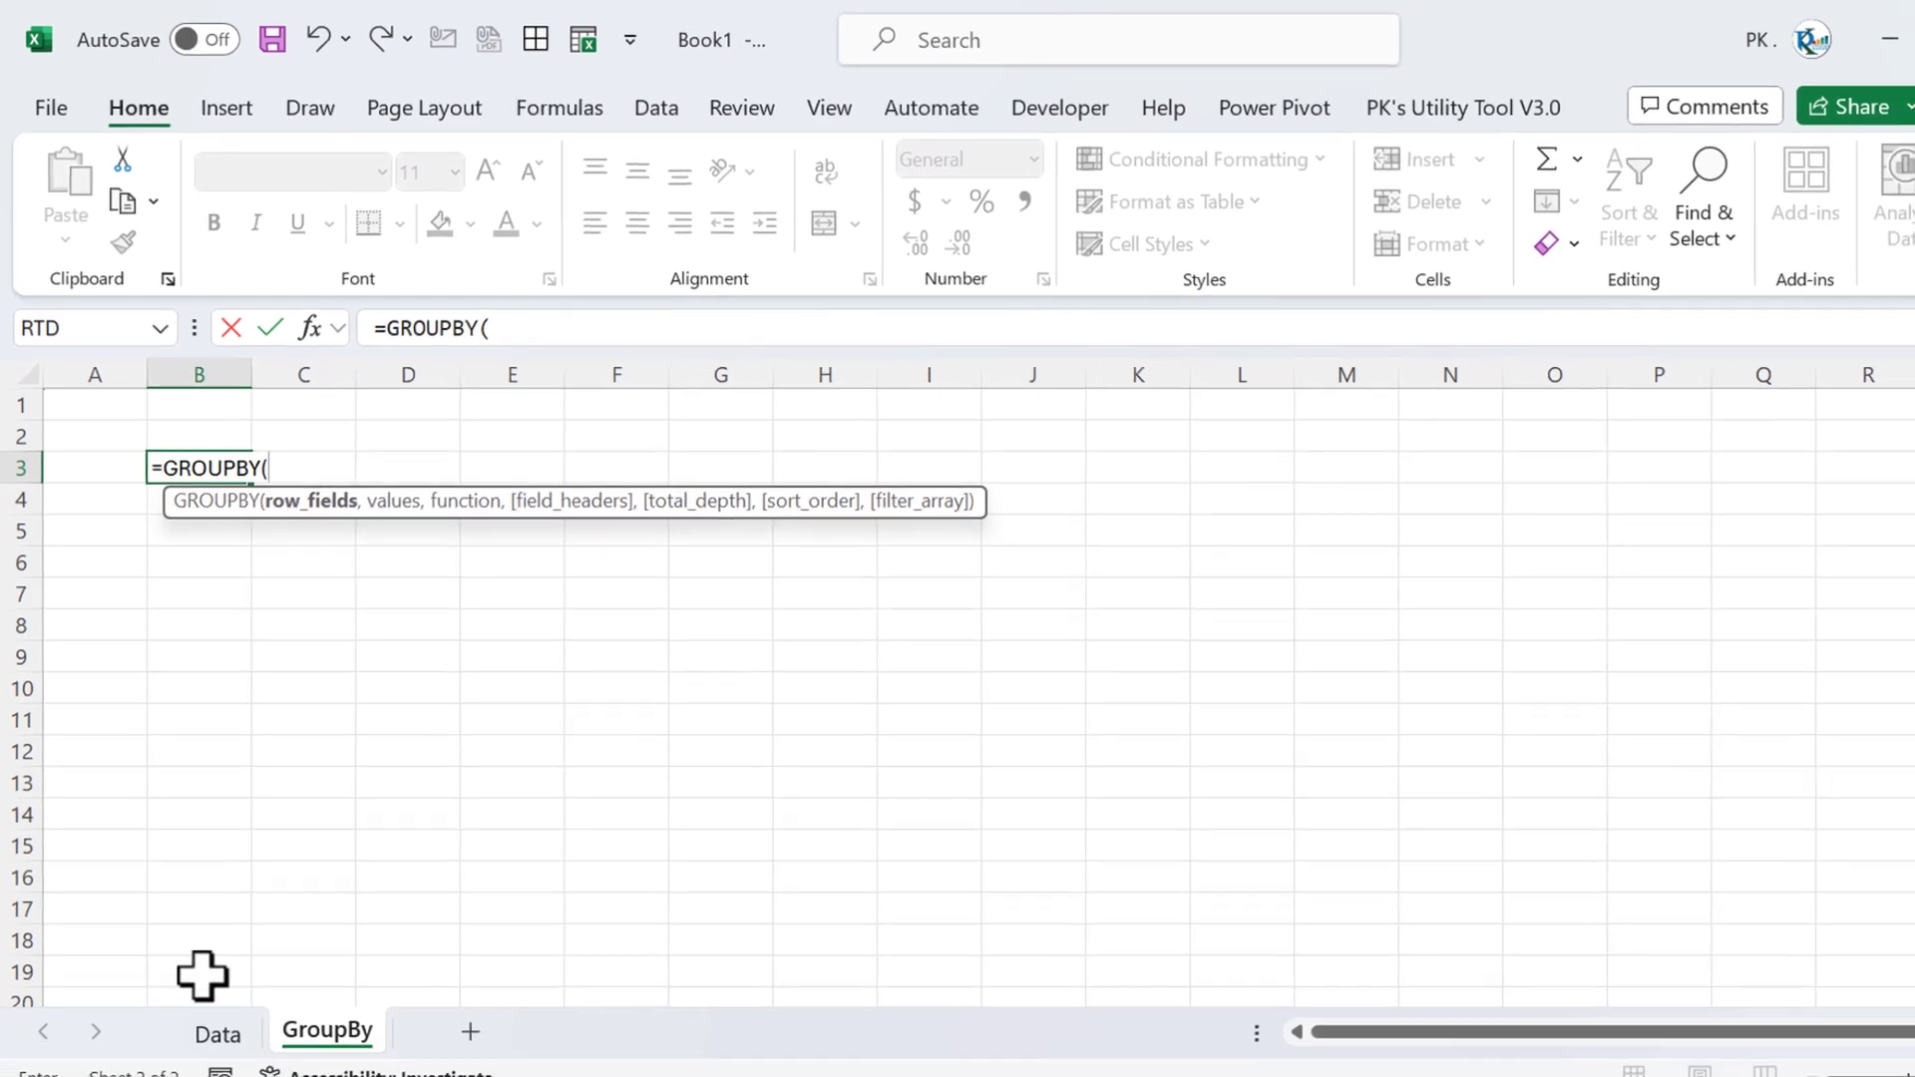
left_click(213, 1031)
left_click(128, 436)
key("Right")
key("Up")
key("Down")
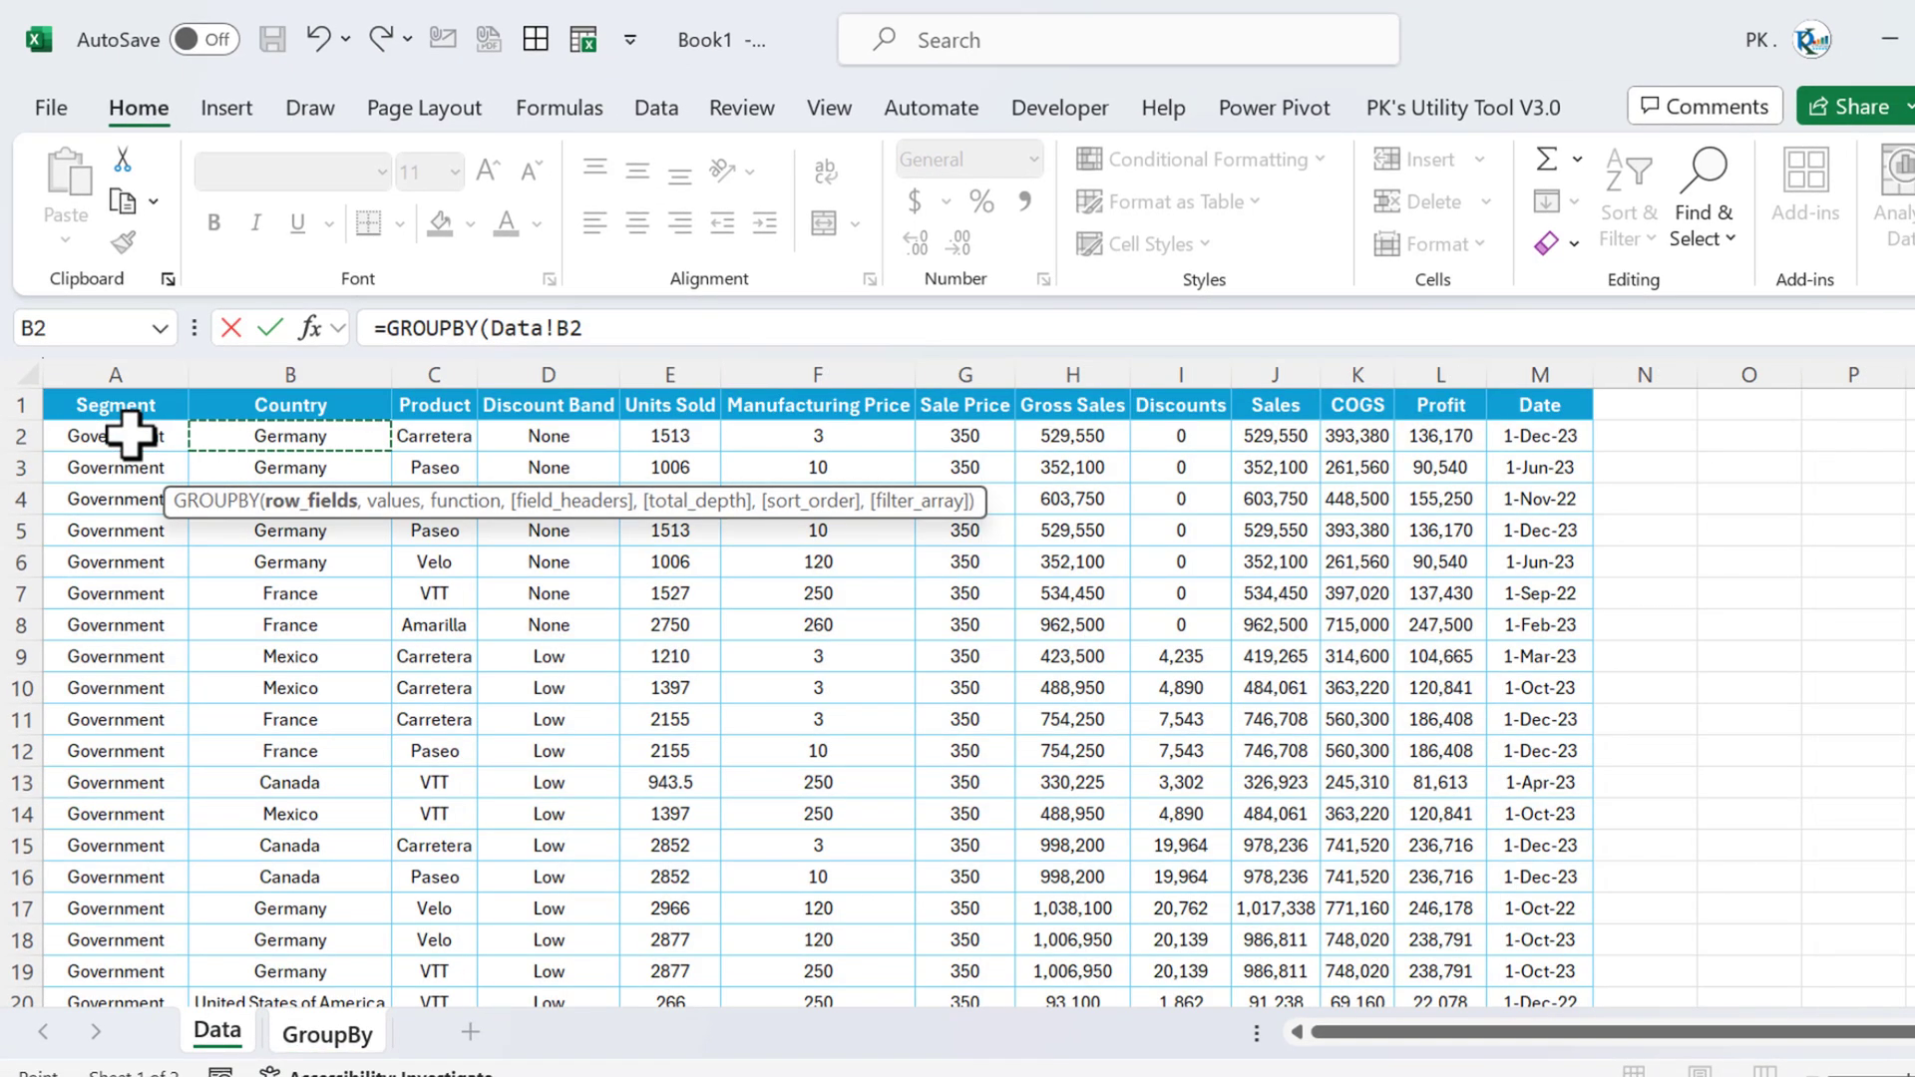
key("ctrl+shift+Down")
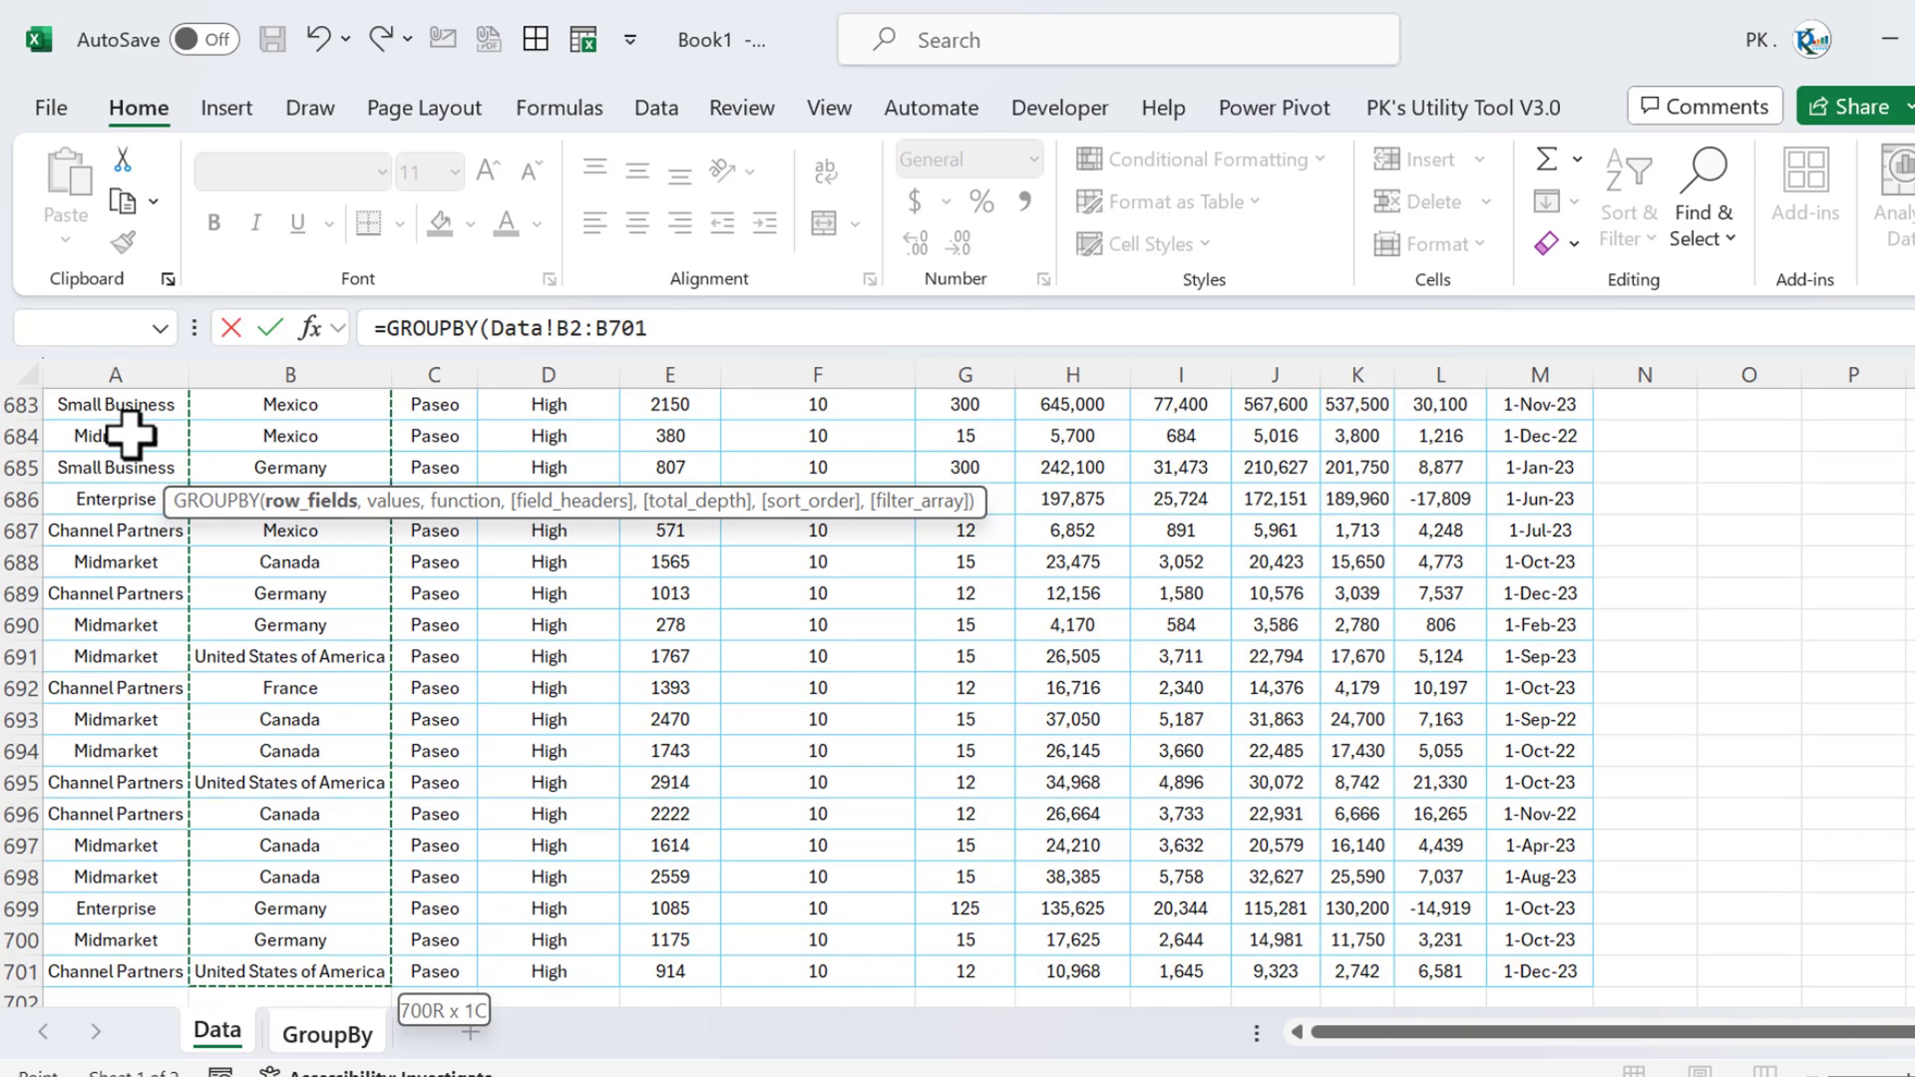
type(",")
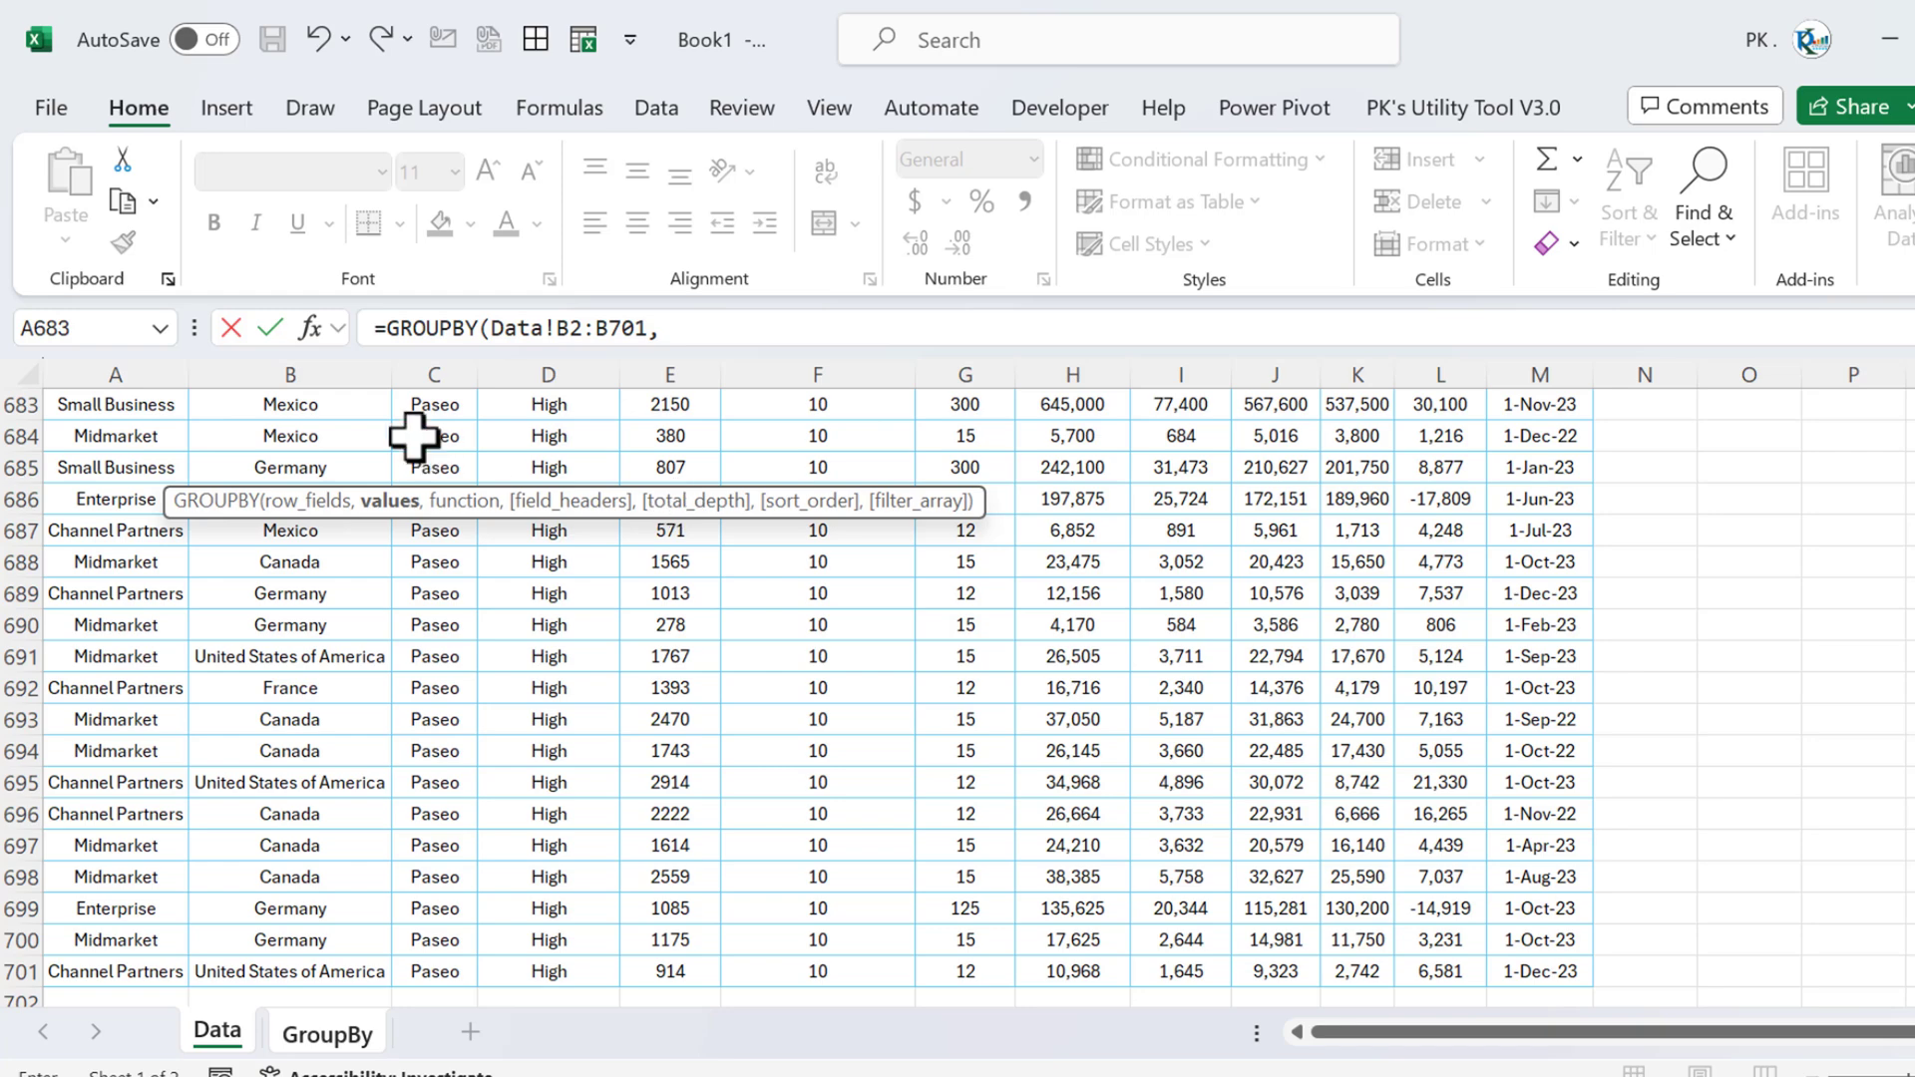
Complete the GROUPBY formula with the sales range Data!J2:J701 as values and SUM as the function.
left_click(1113, 500)
key("ctrl+Up")
key("Down")
key("Right")
key("Right")
key("ctrl+shift+Down")
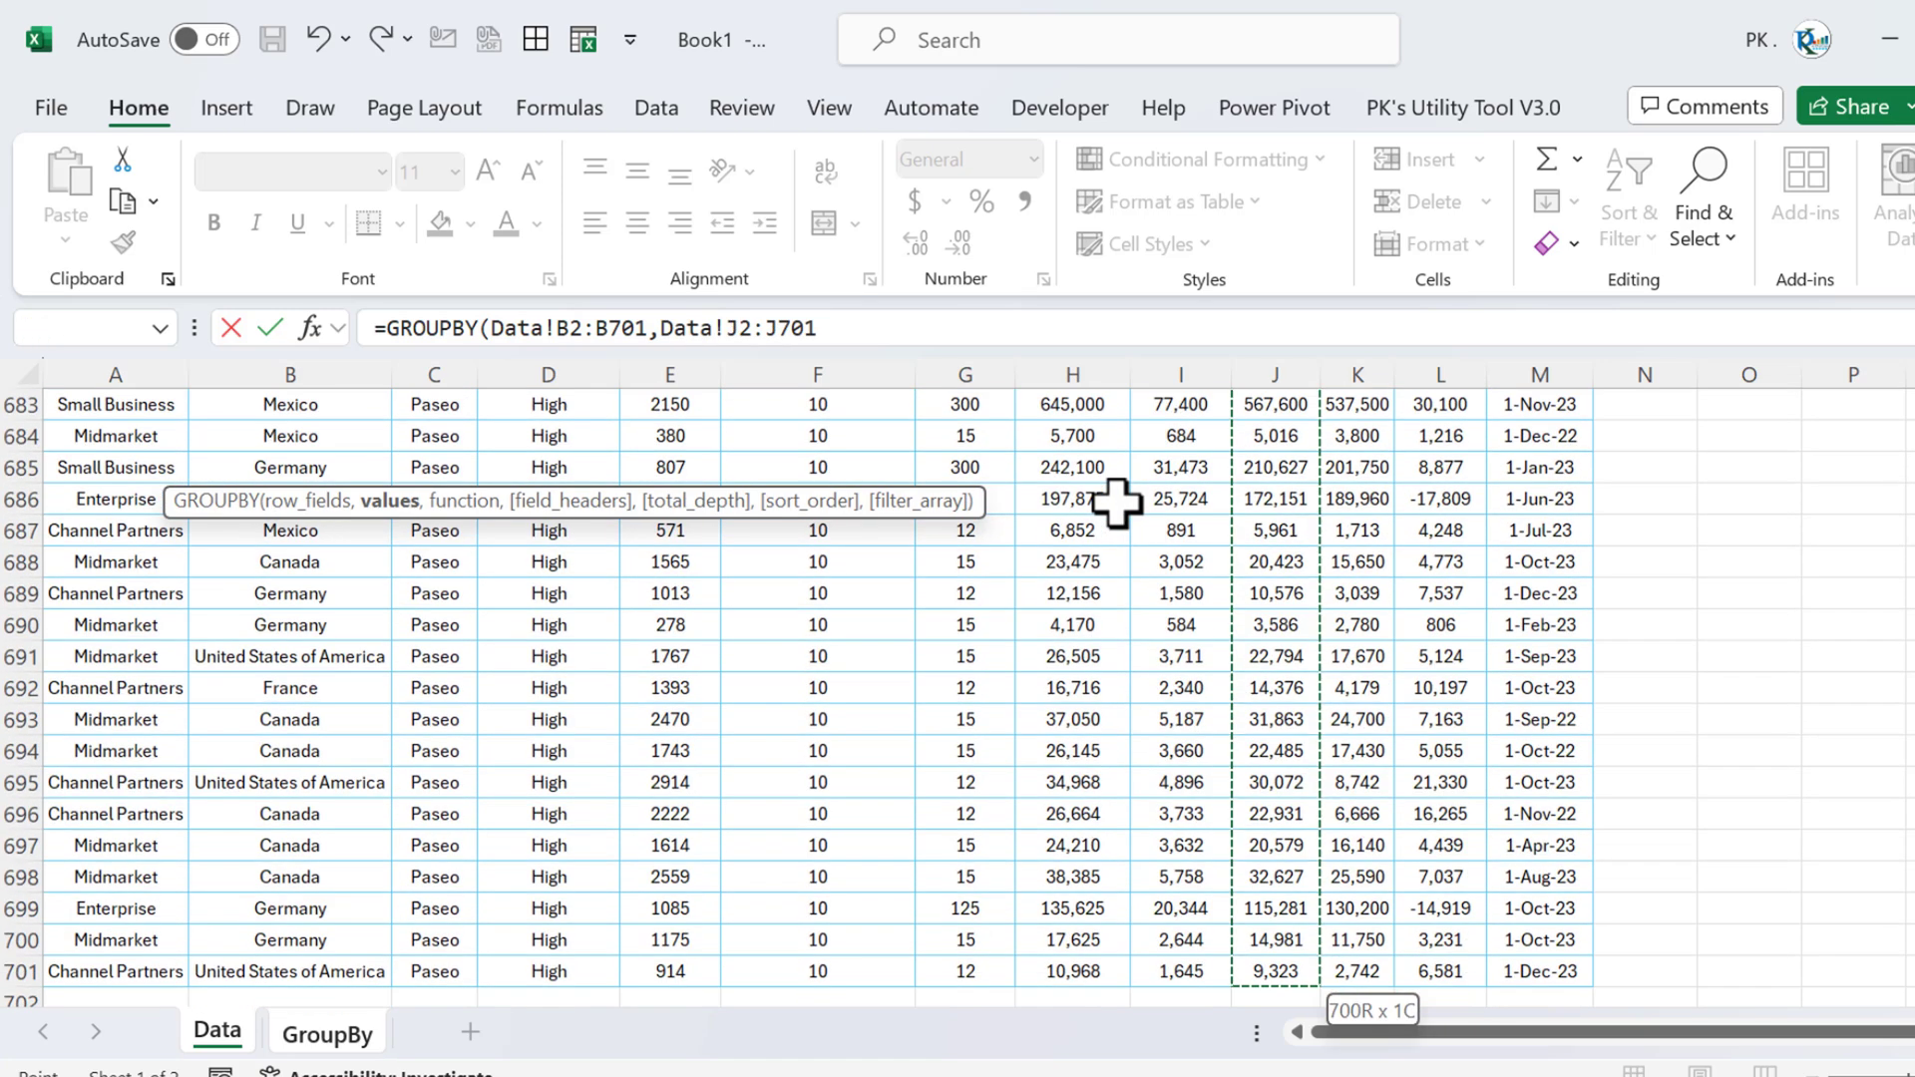
type(",")
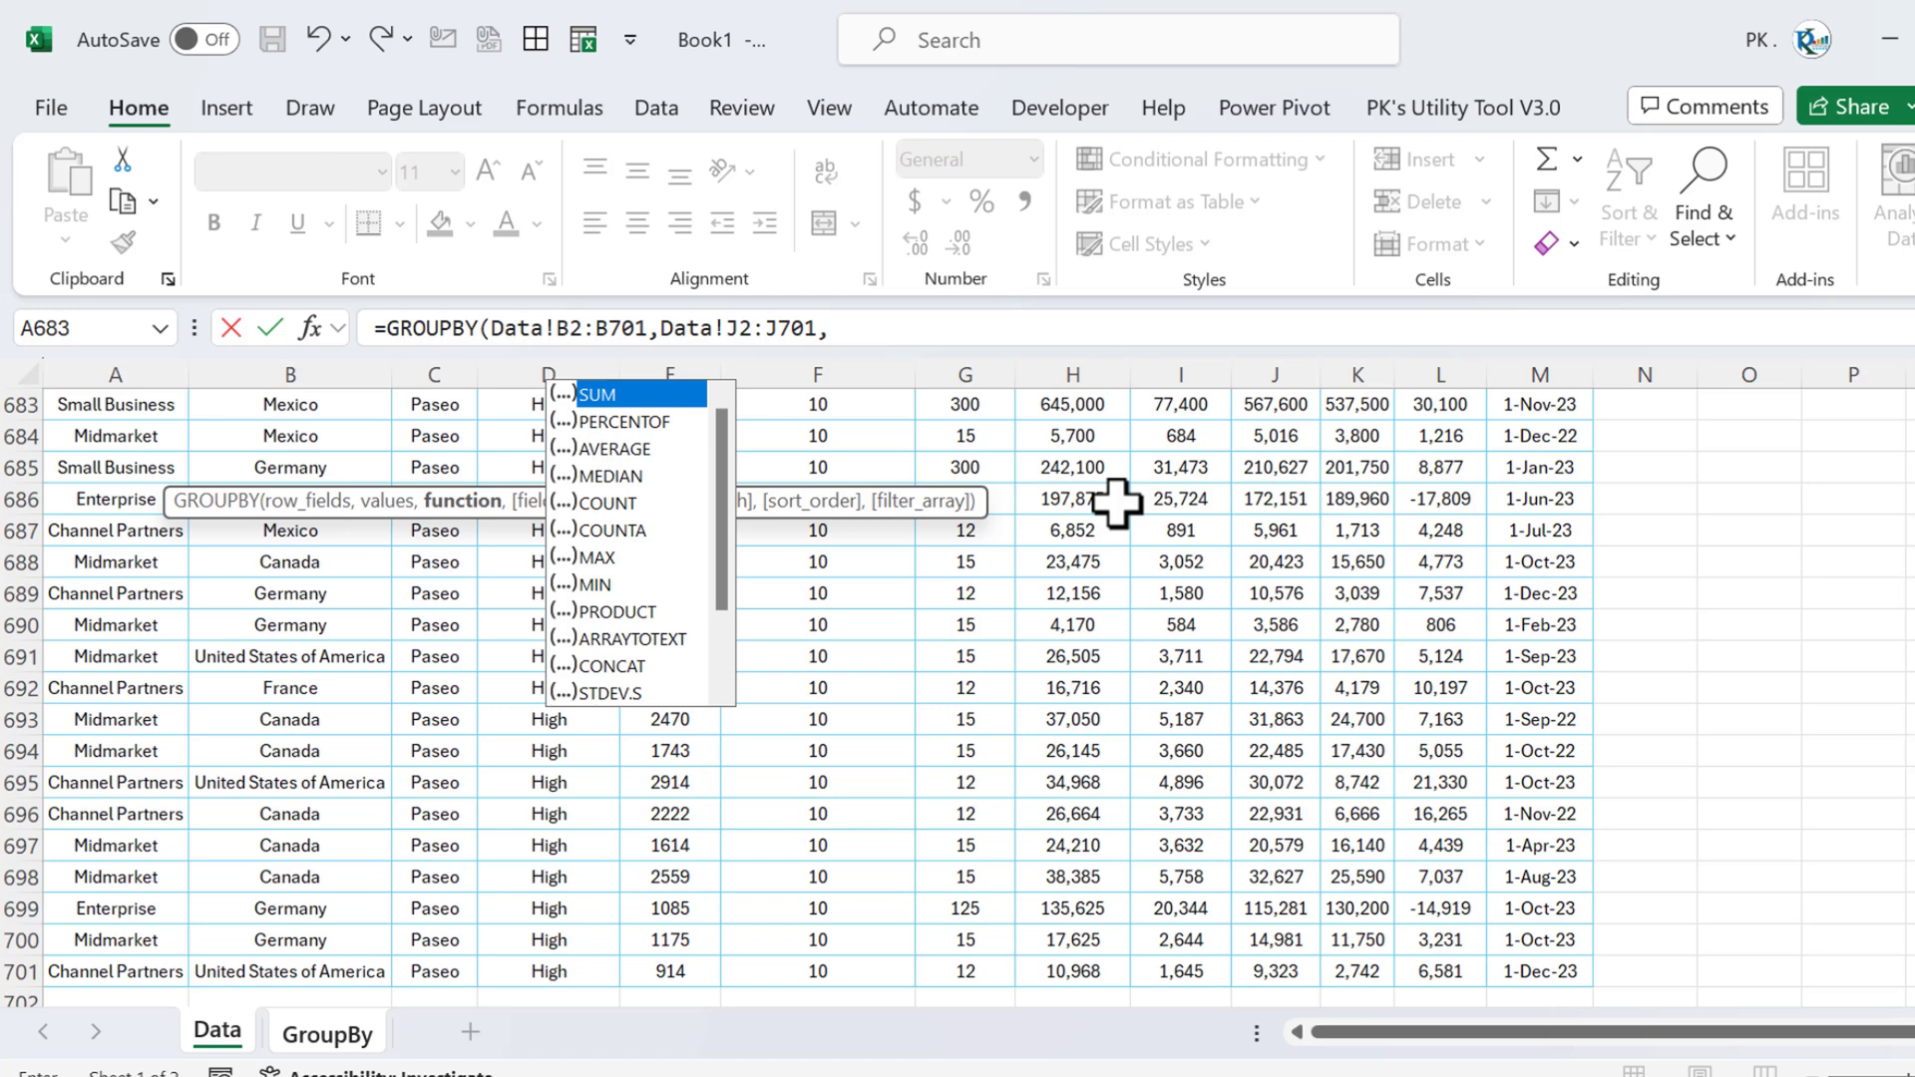
key("Tab")
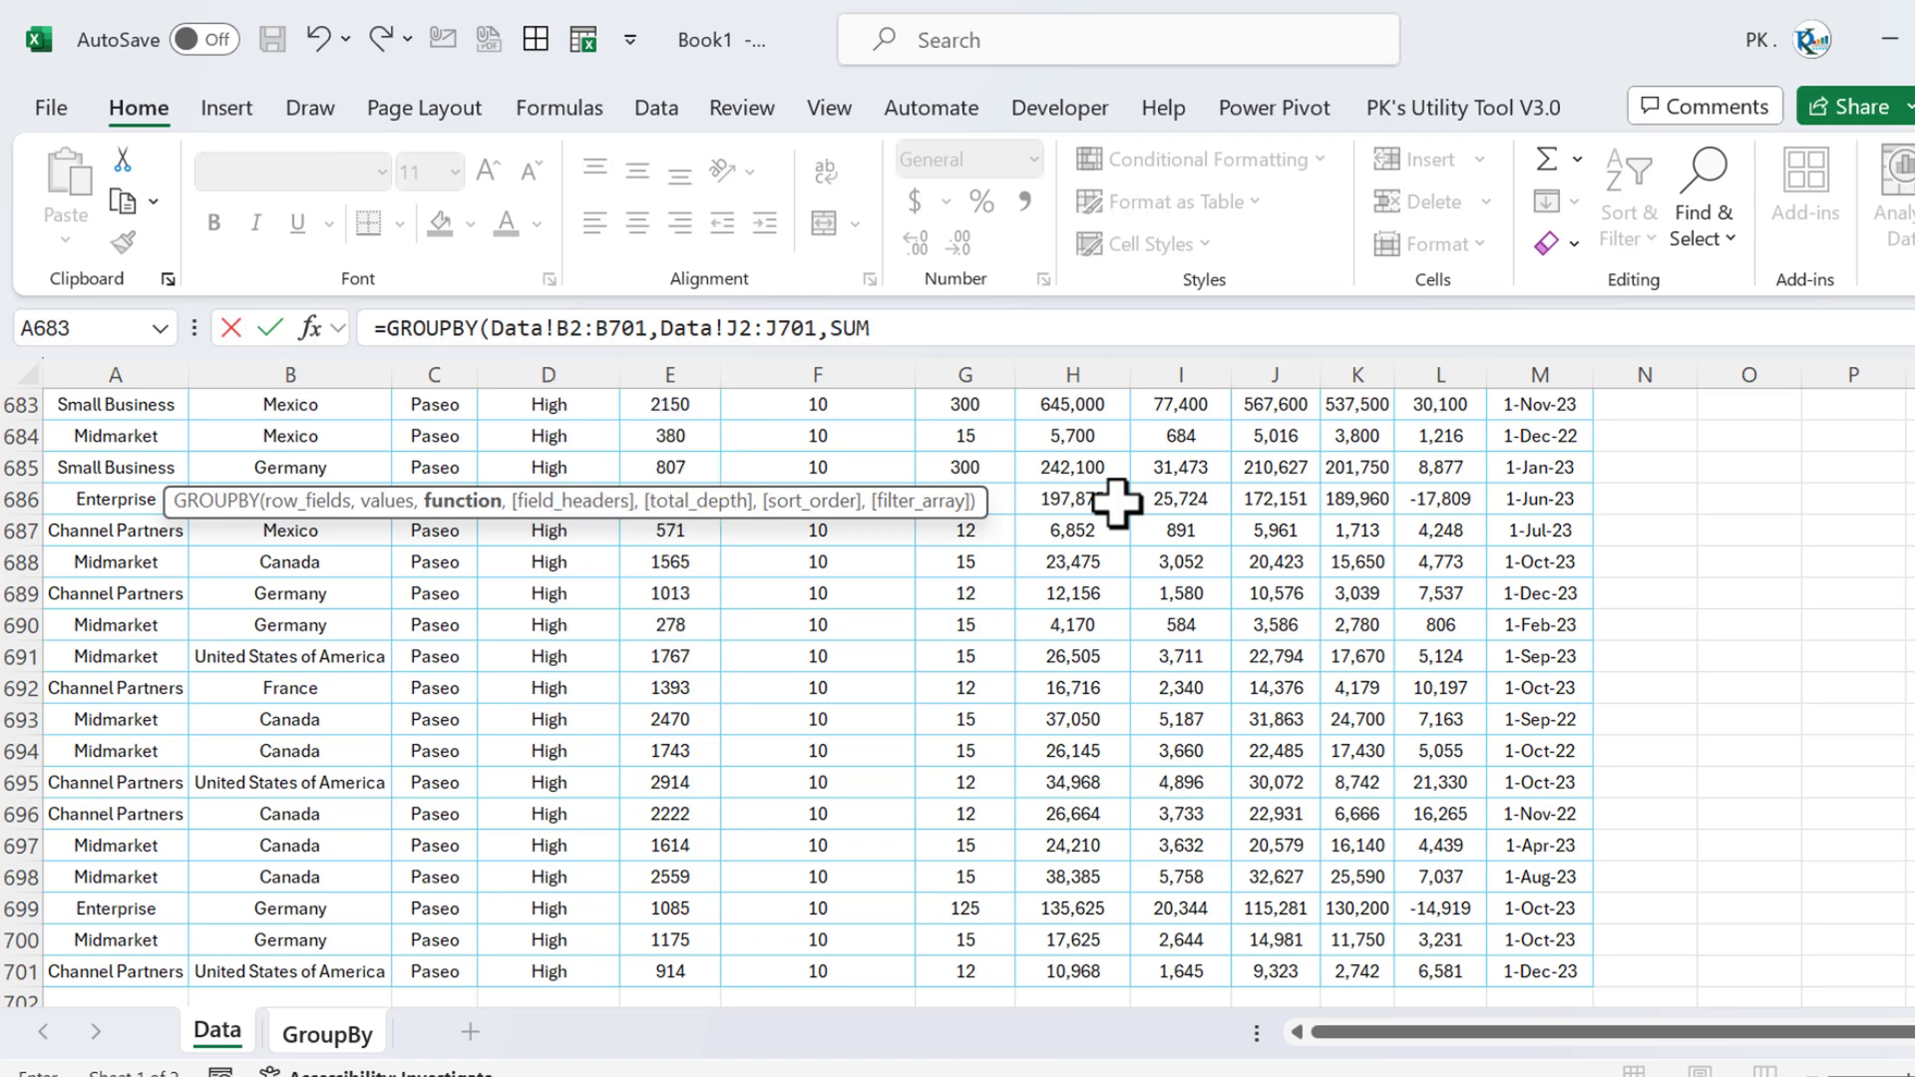
type(")")
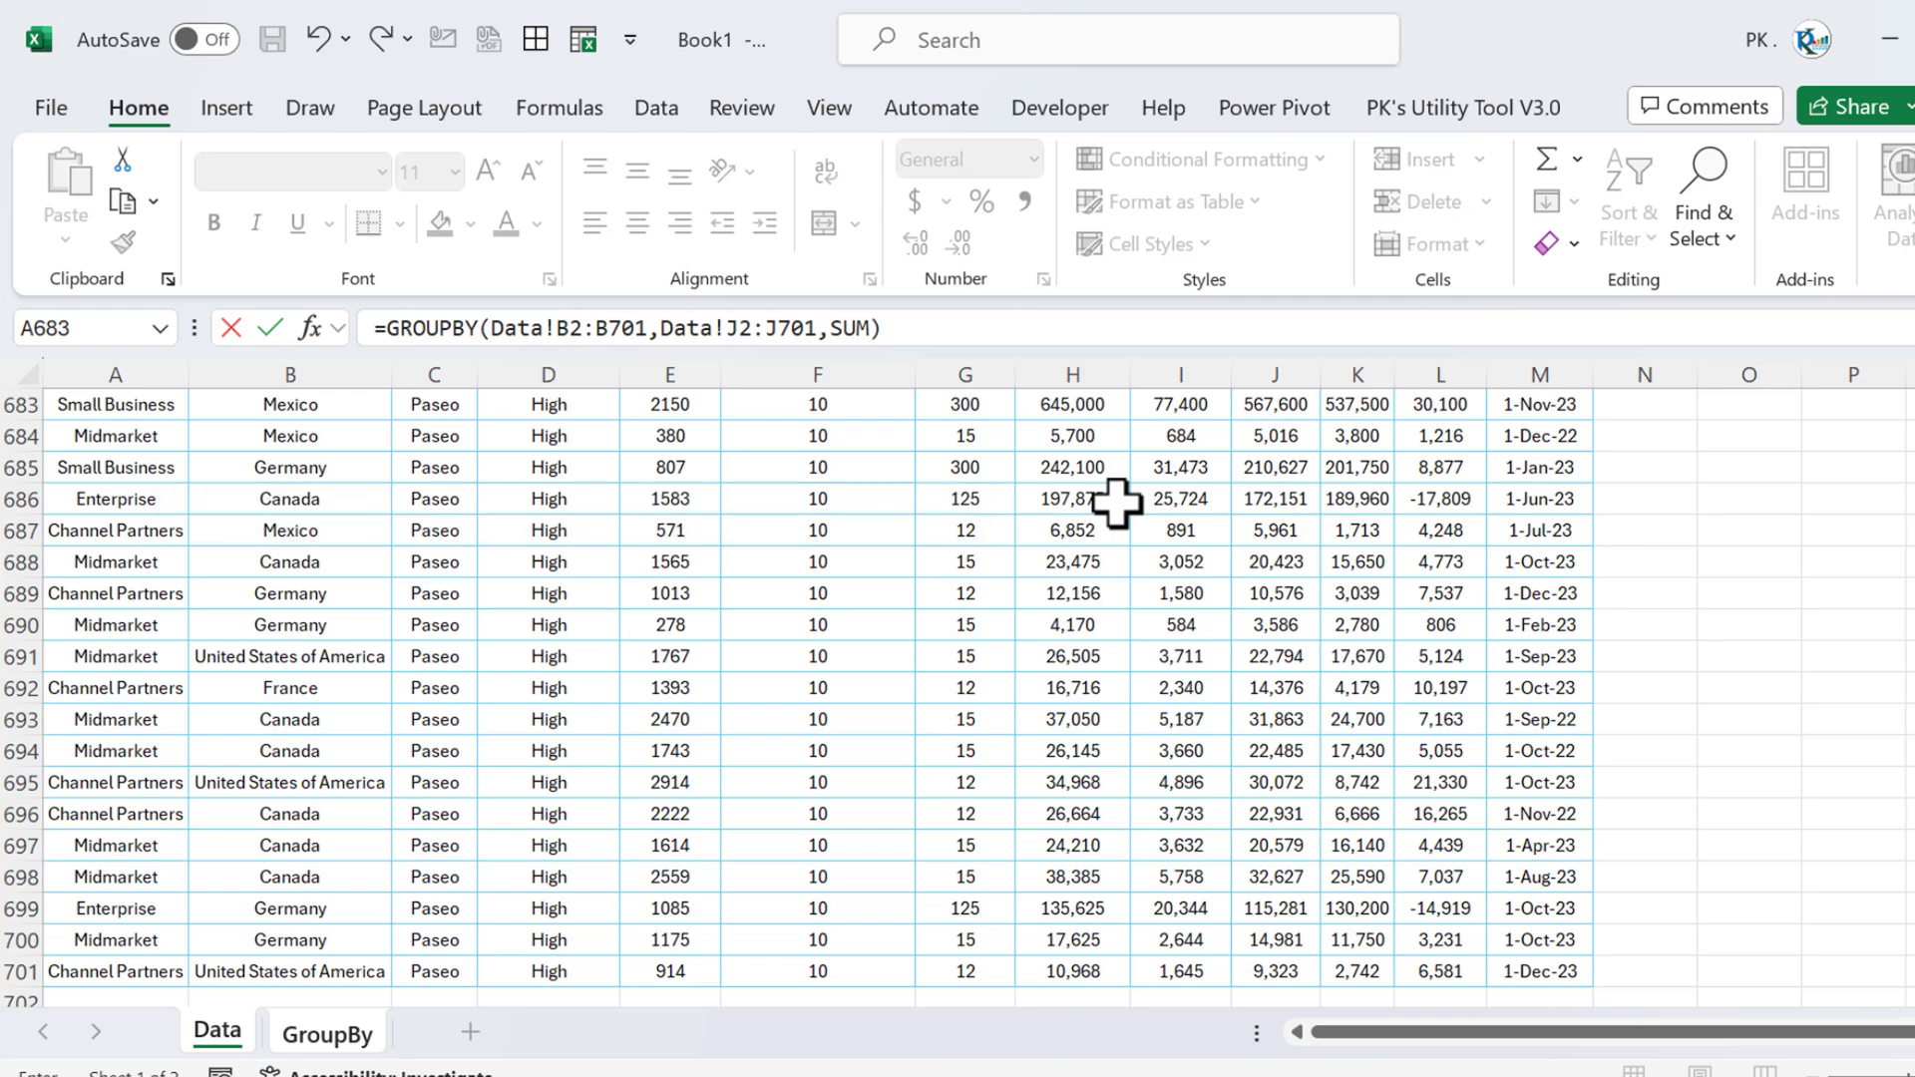
key("Return")
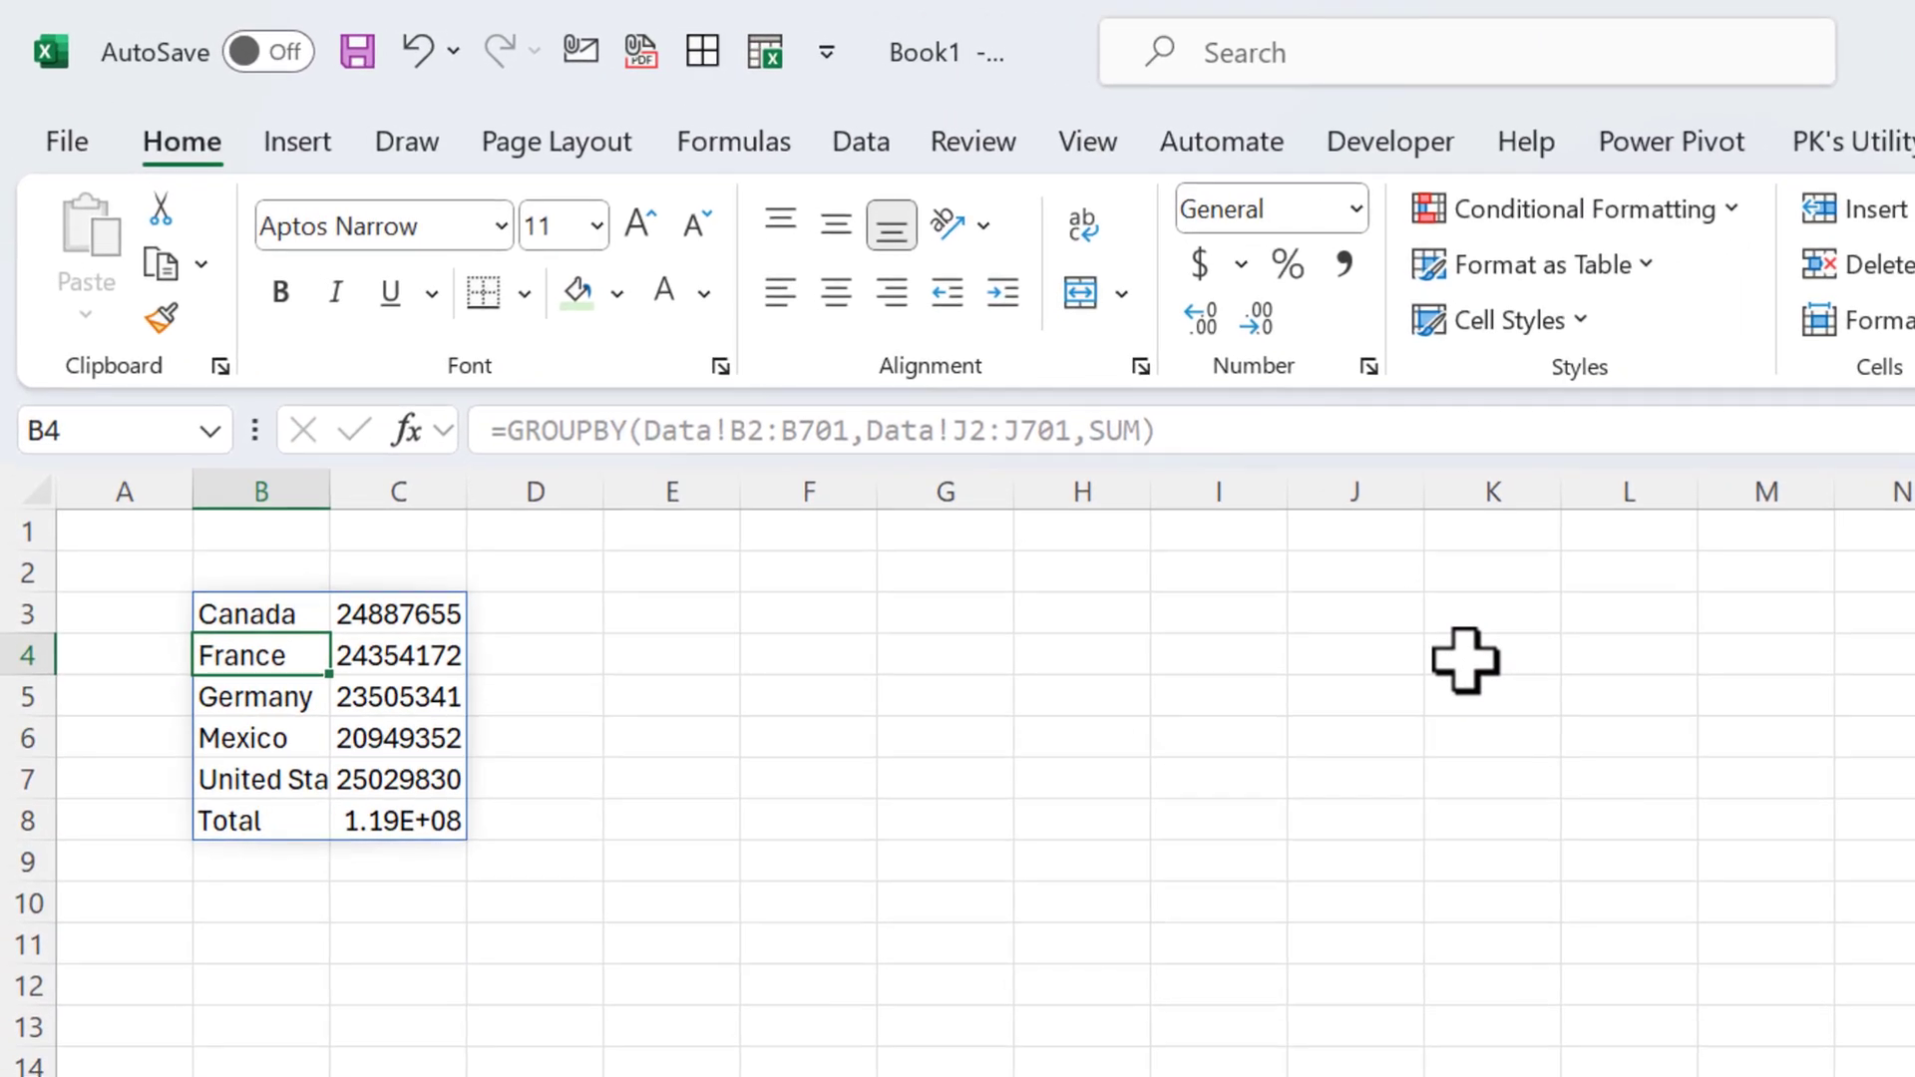
Auto-fit the width of column B to the country names in B3:B8.
key("Up")
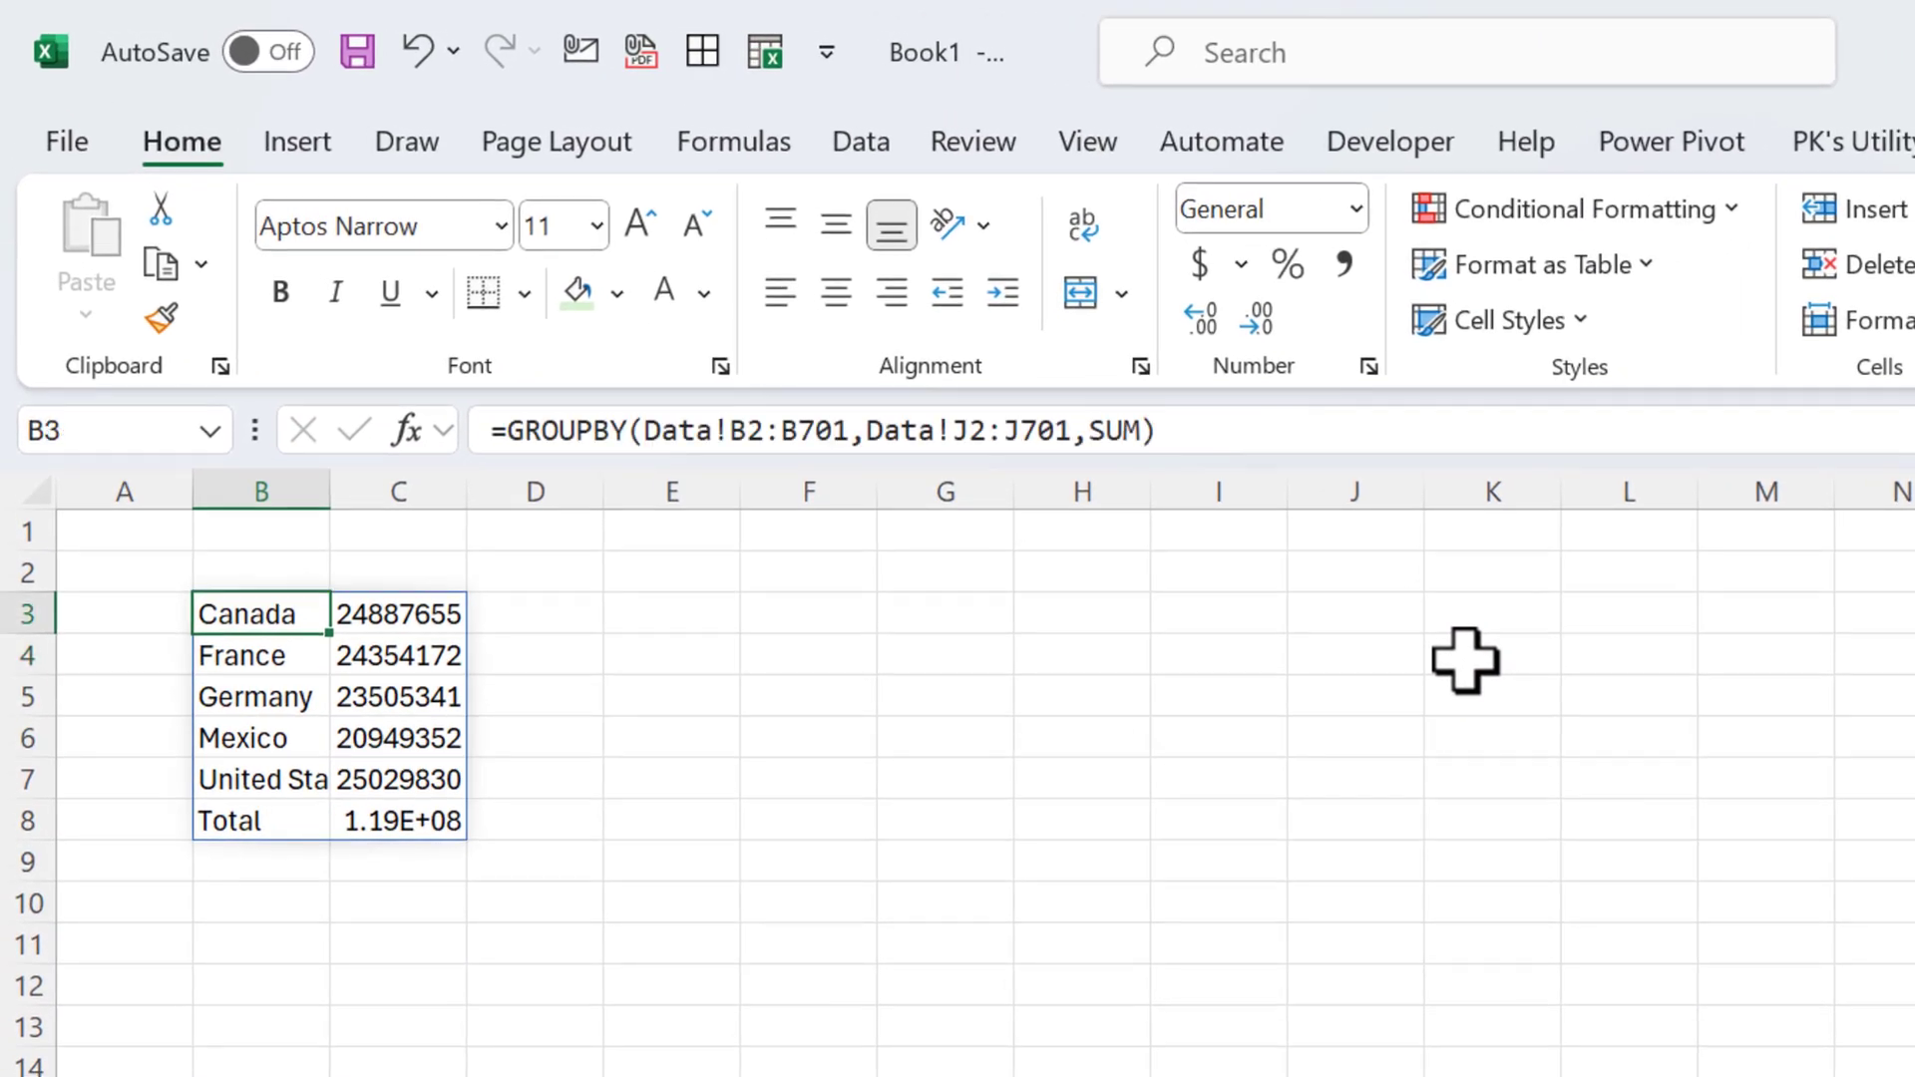
key("ctrl+shift+Down")
key("alt+o")
key("c")
key("a")
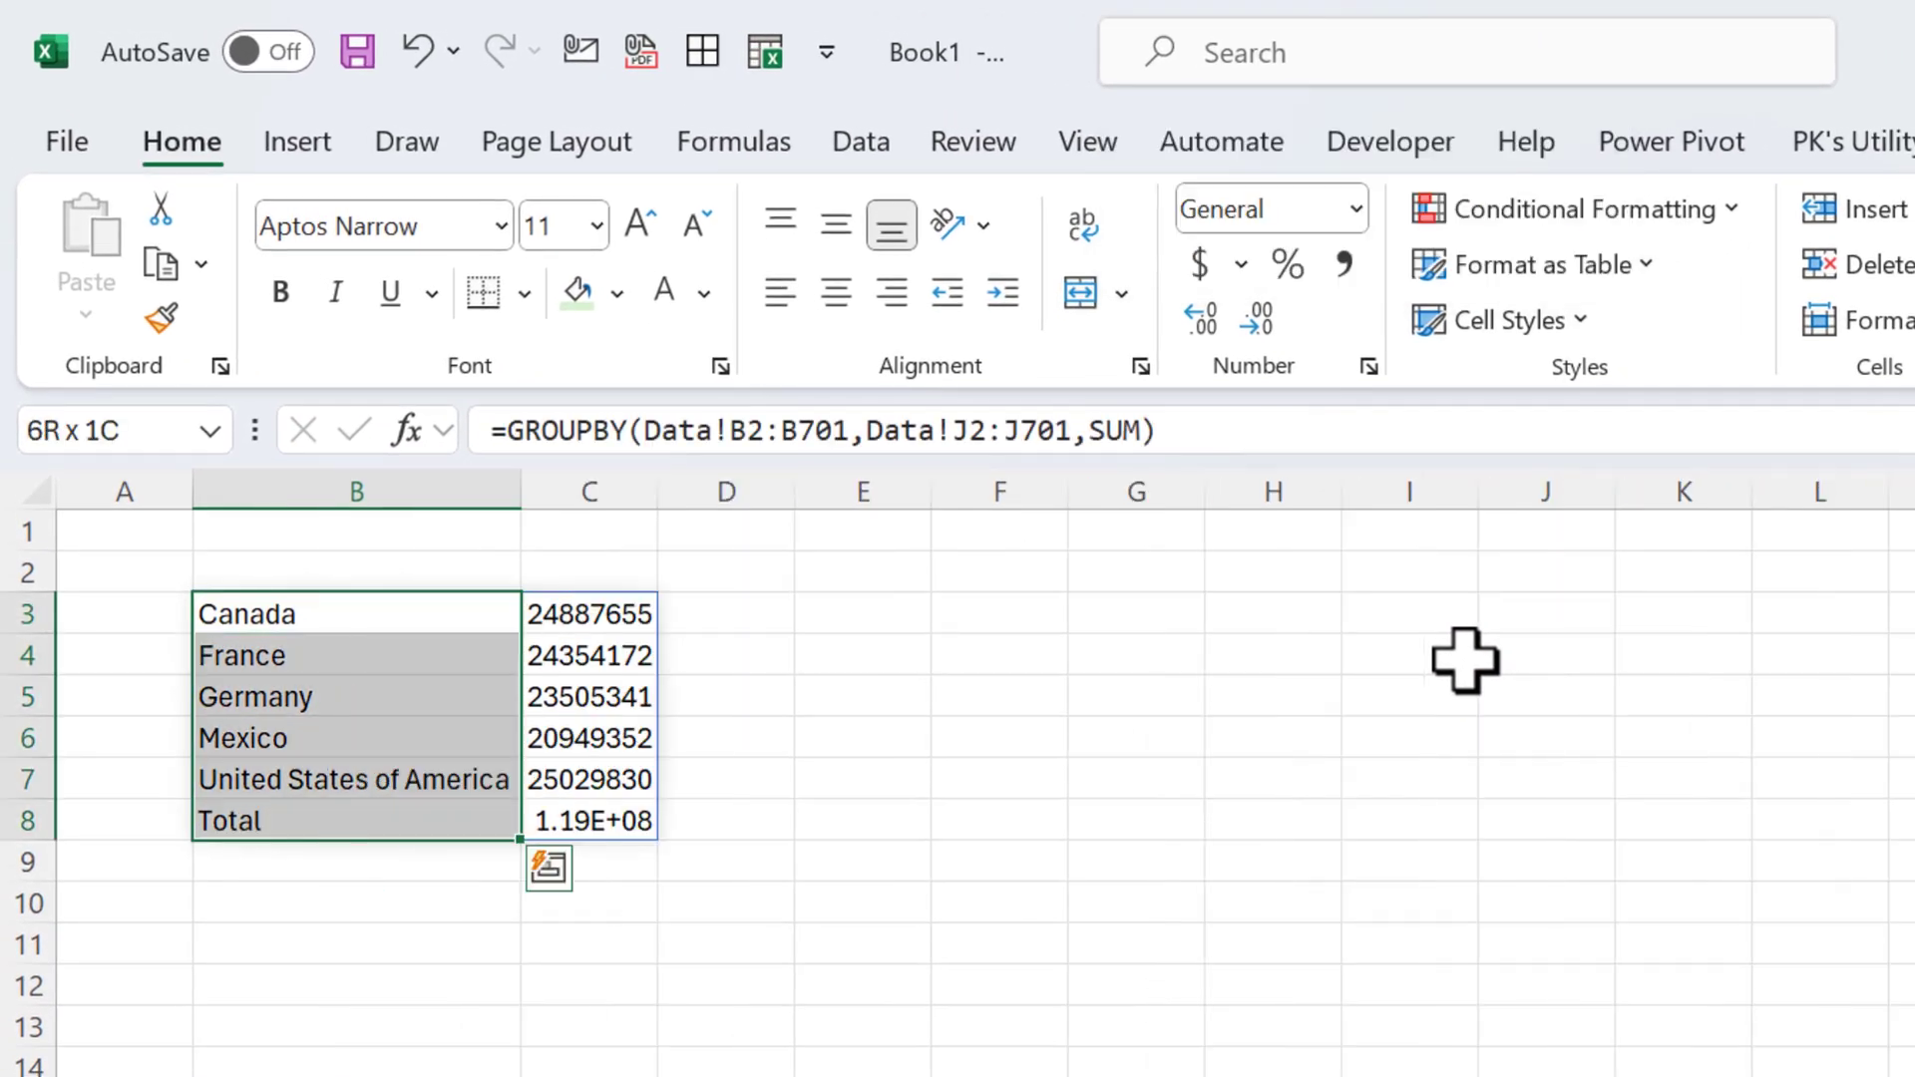
Format the sales figures in C3:C8 with thousands separators and no decimals.
key("Right")
key("ctrl+shift+Down")
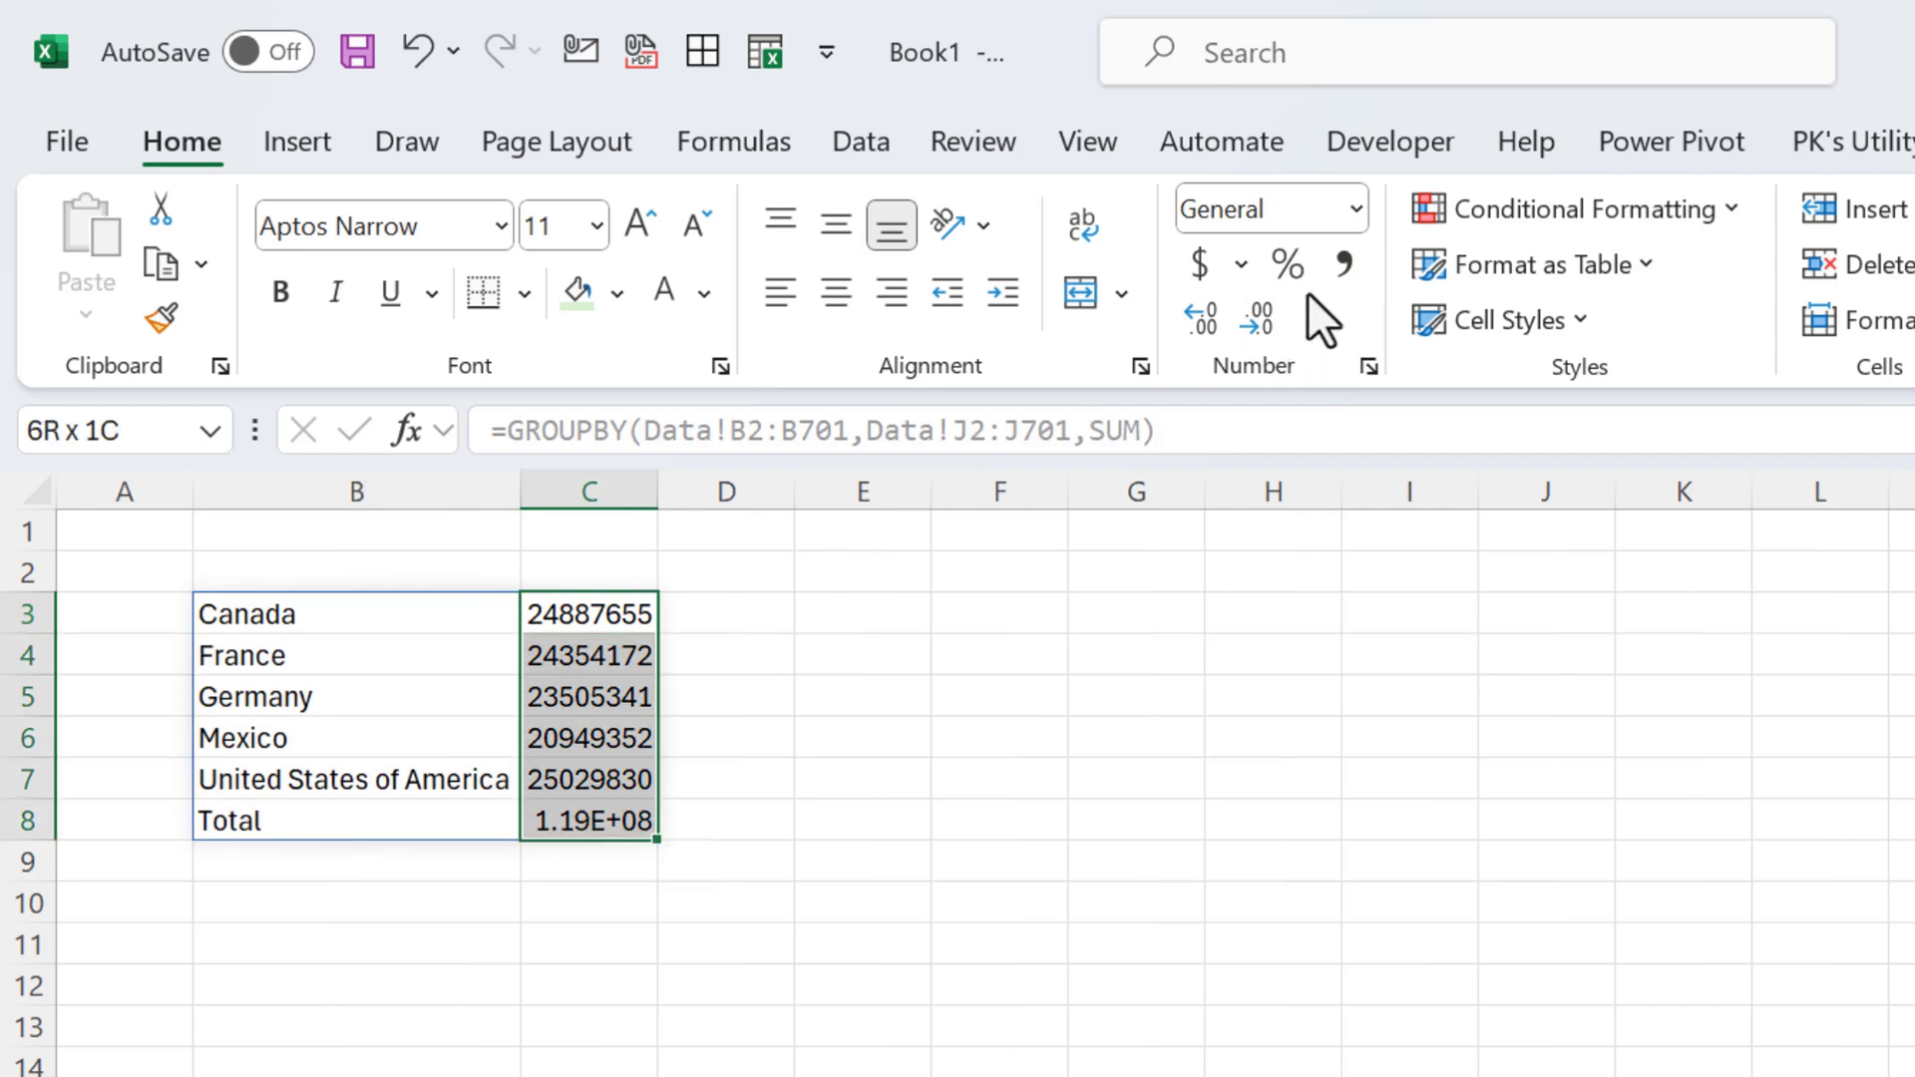
left_click(1343, 265)
left_click(1257, 319)
left_click(1257, 321)
left_click(1189, 659)
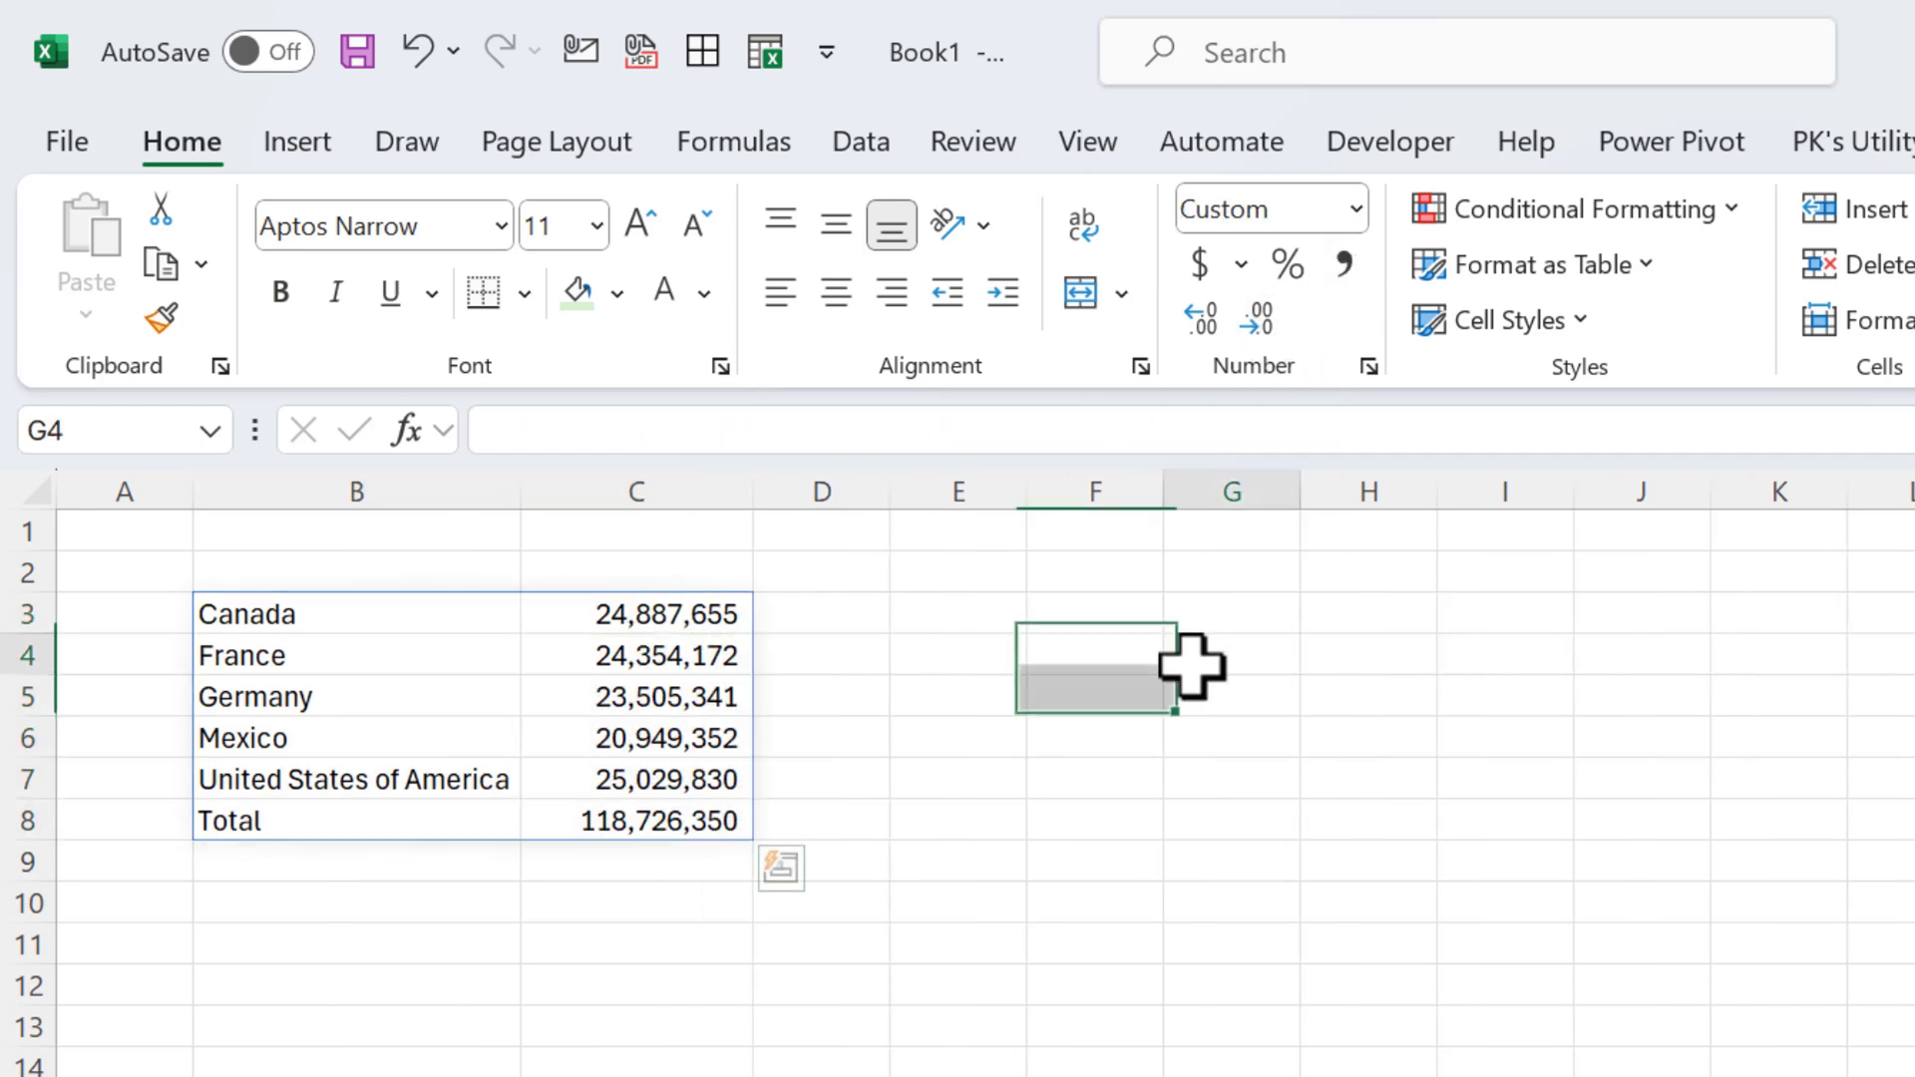
Hide the gridlines on the GroupBy sheet.
left_click_drag(302, 818, 611, 818)
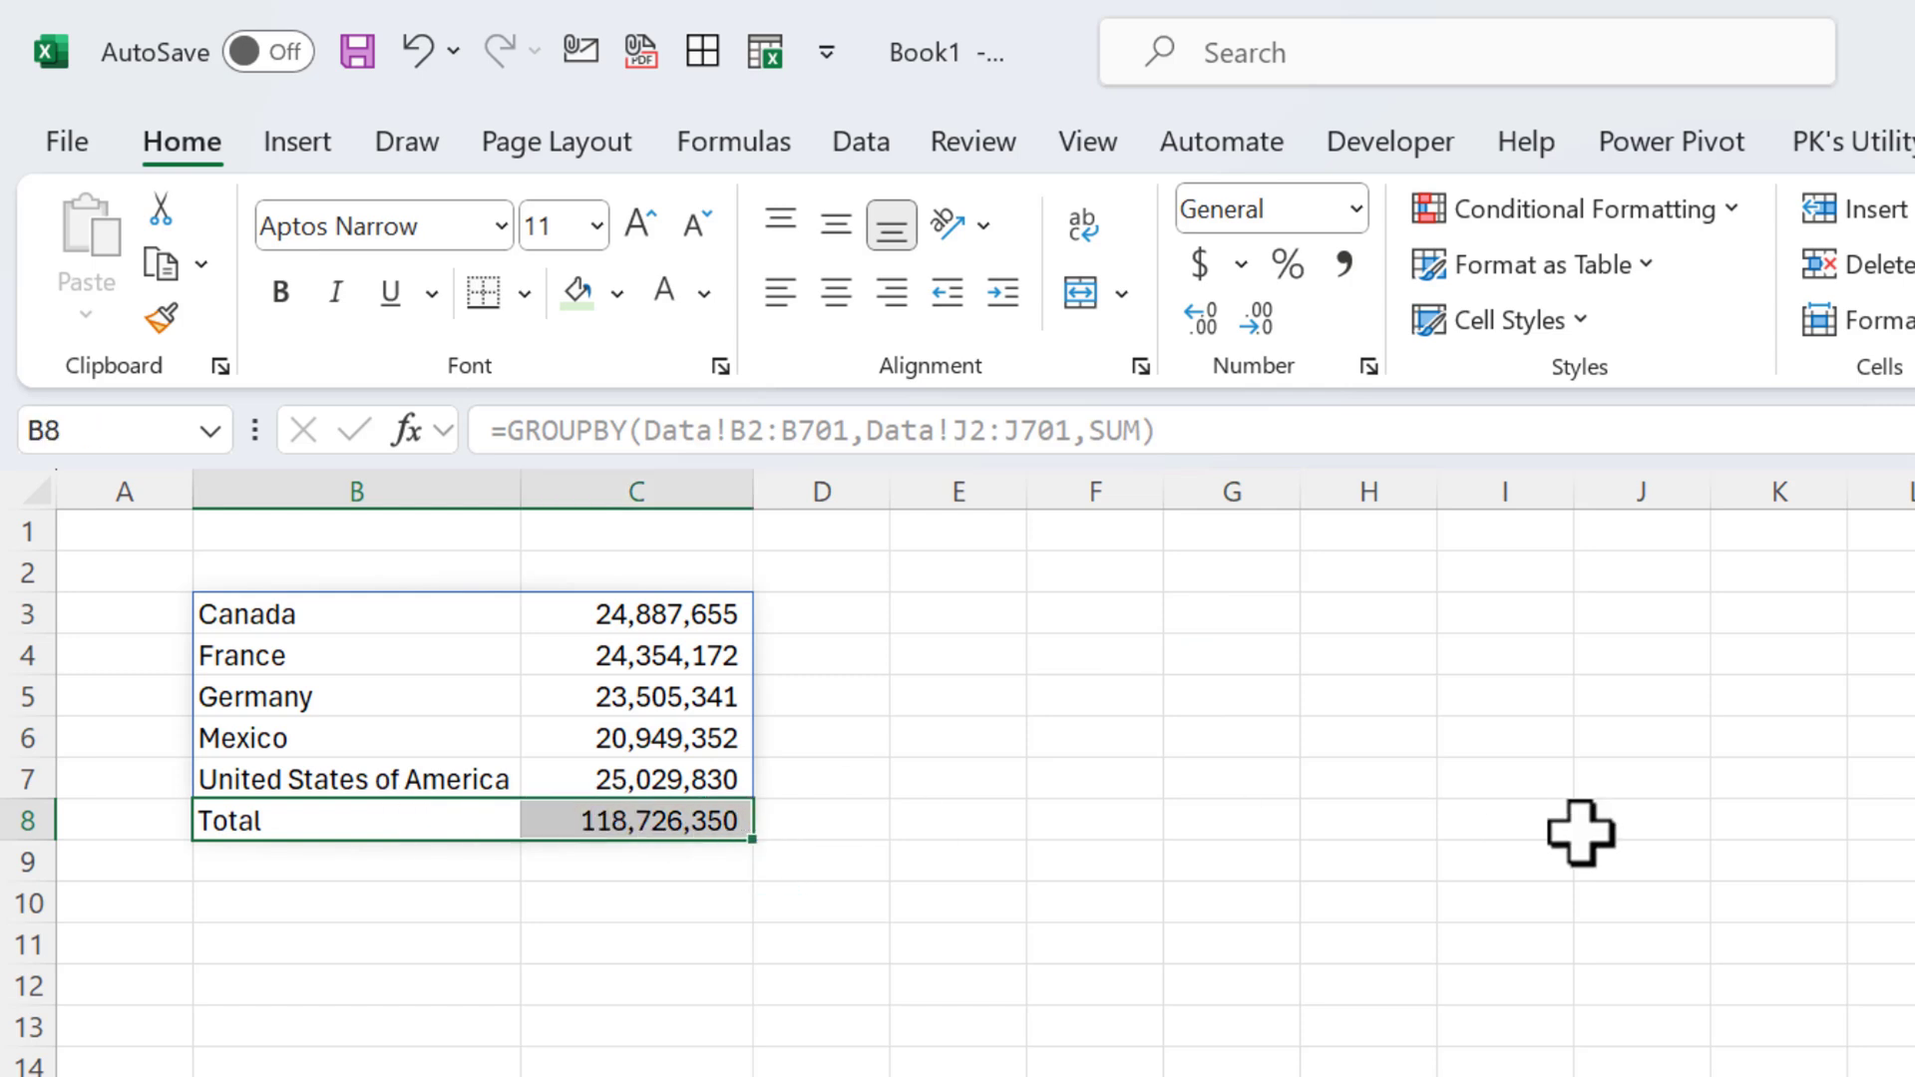
left_click(334, 615)
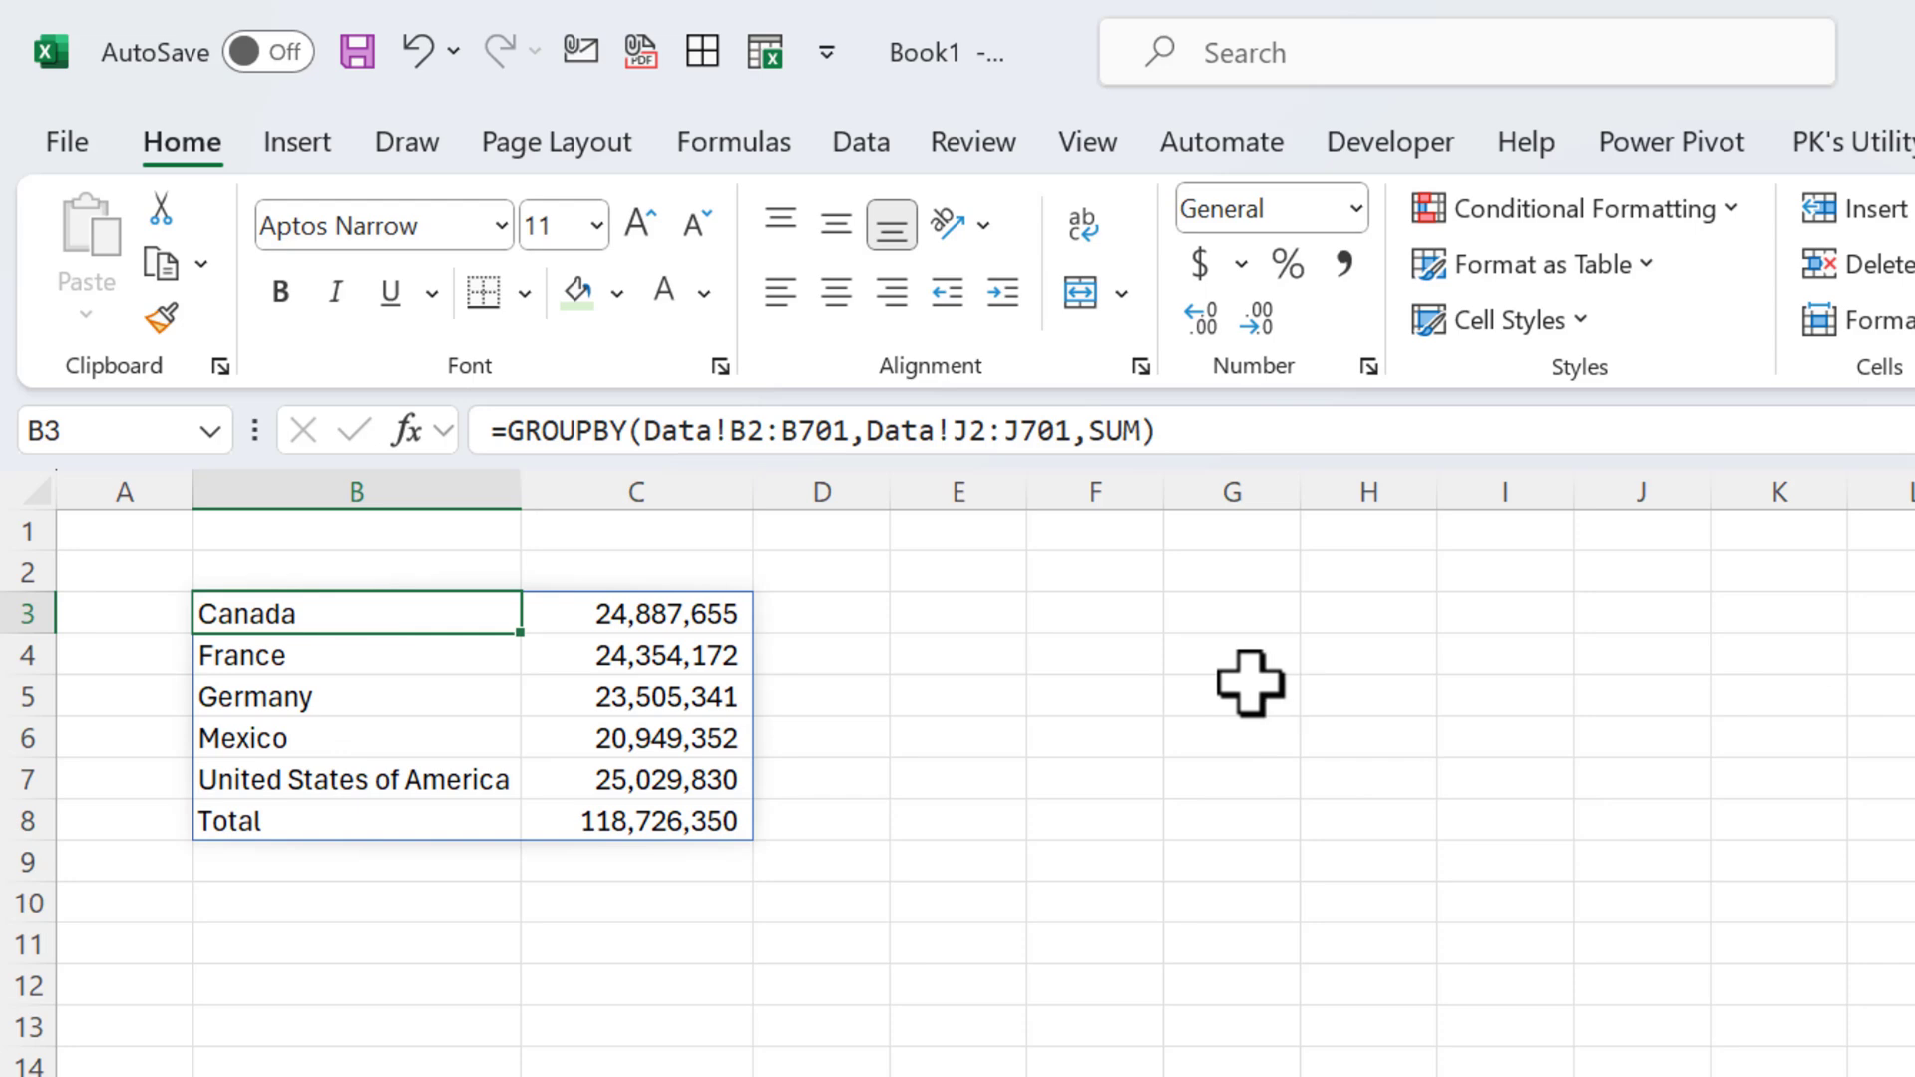
left_click(1087, 145)
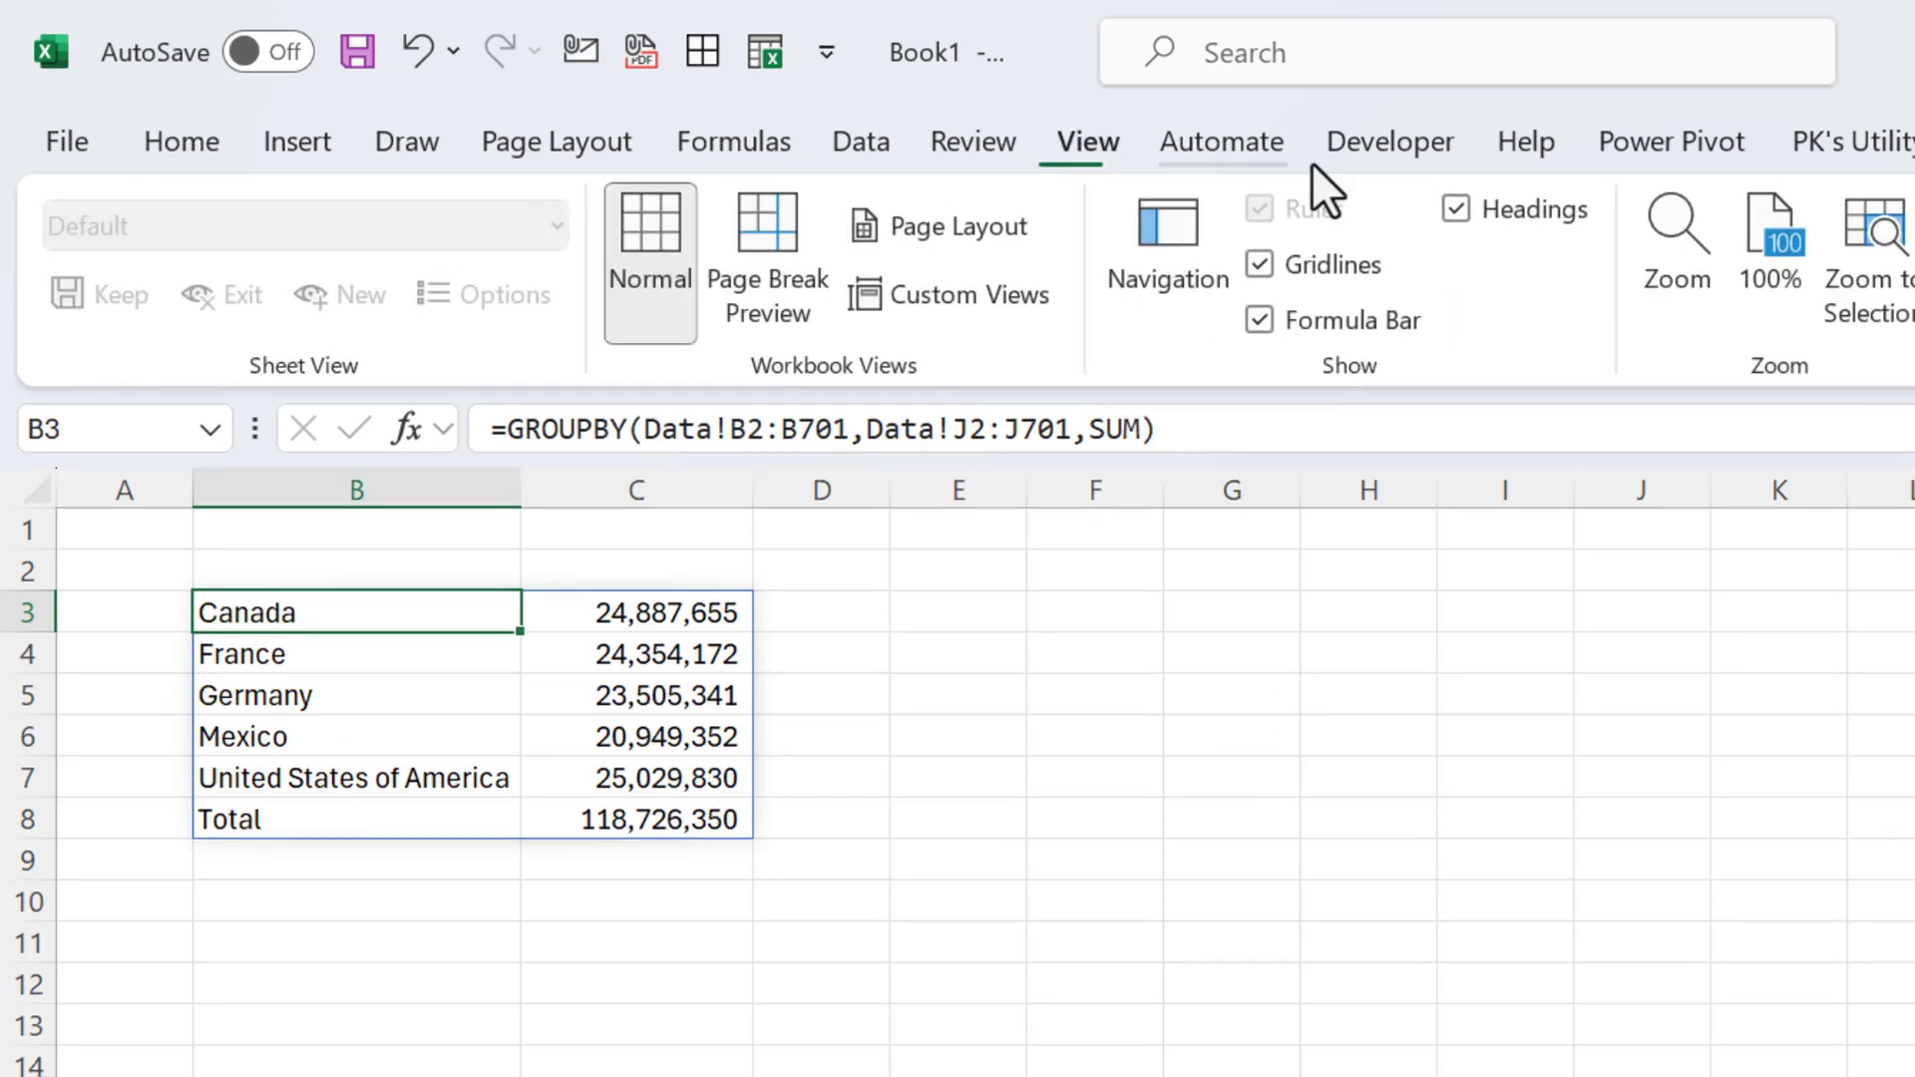
left_click(1368, 269)
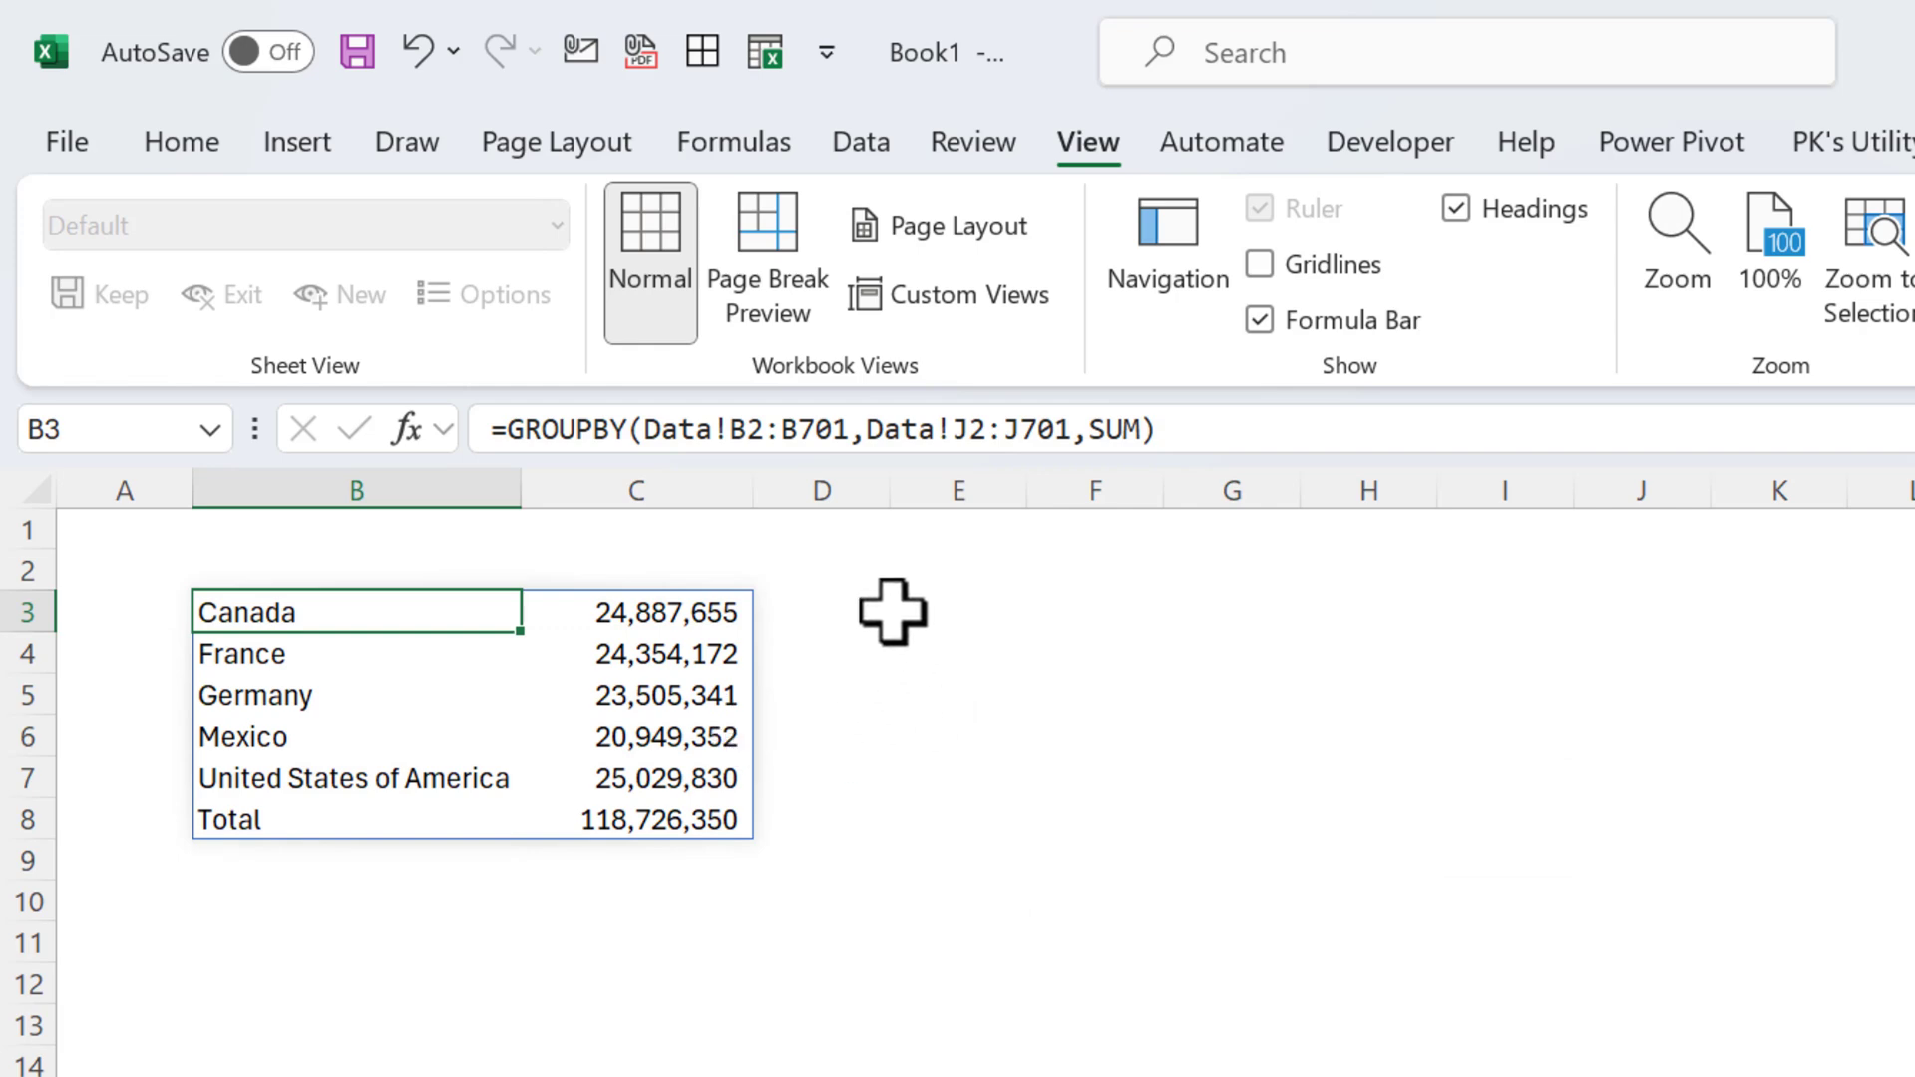
Try the field headers option 3 - Yes and show in the GROUPBY formula in B3, and undo it.
left_click(1145, 431)
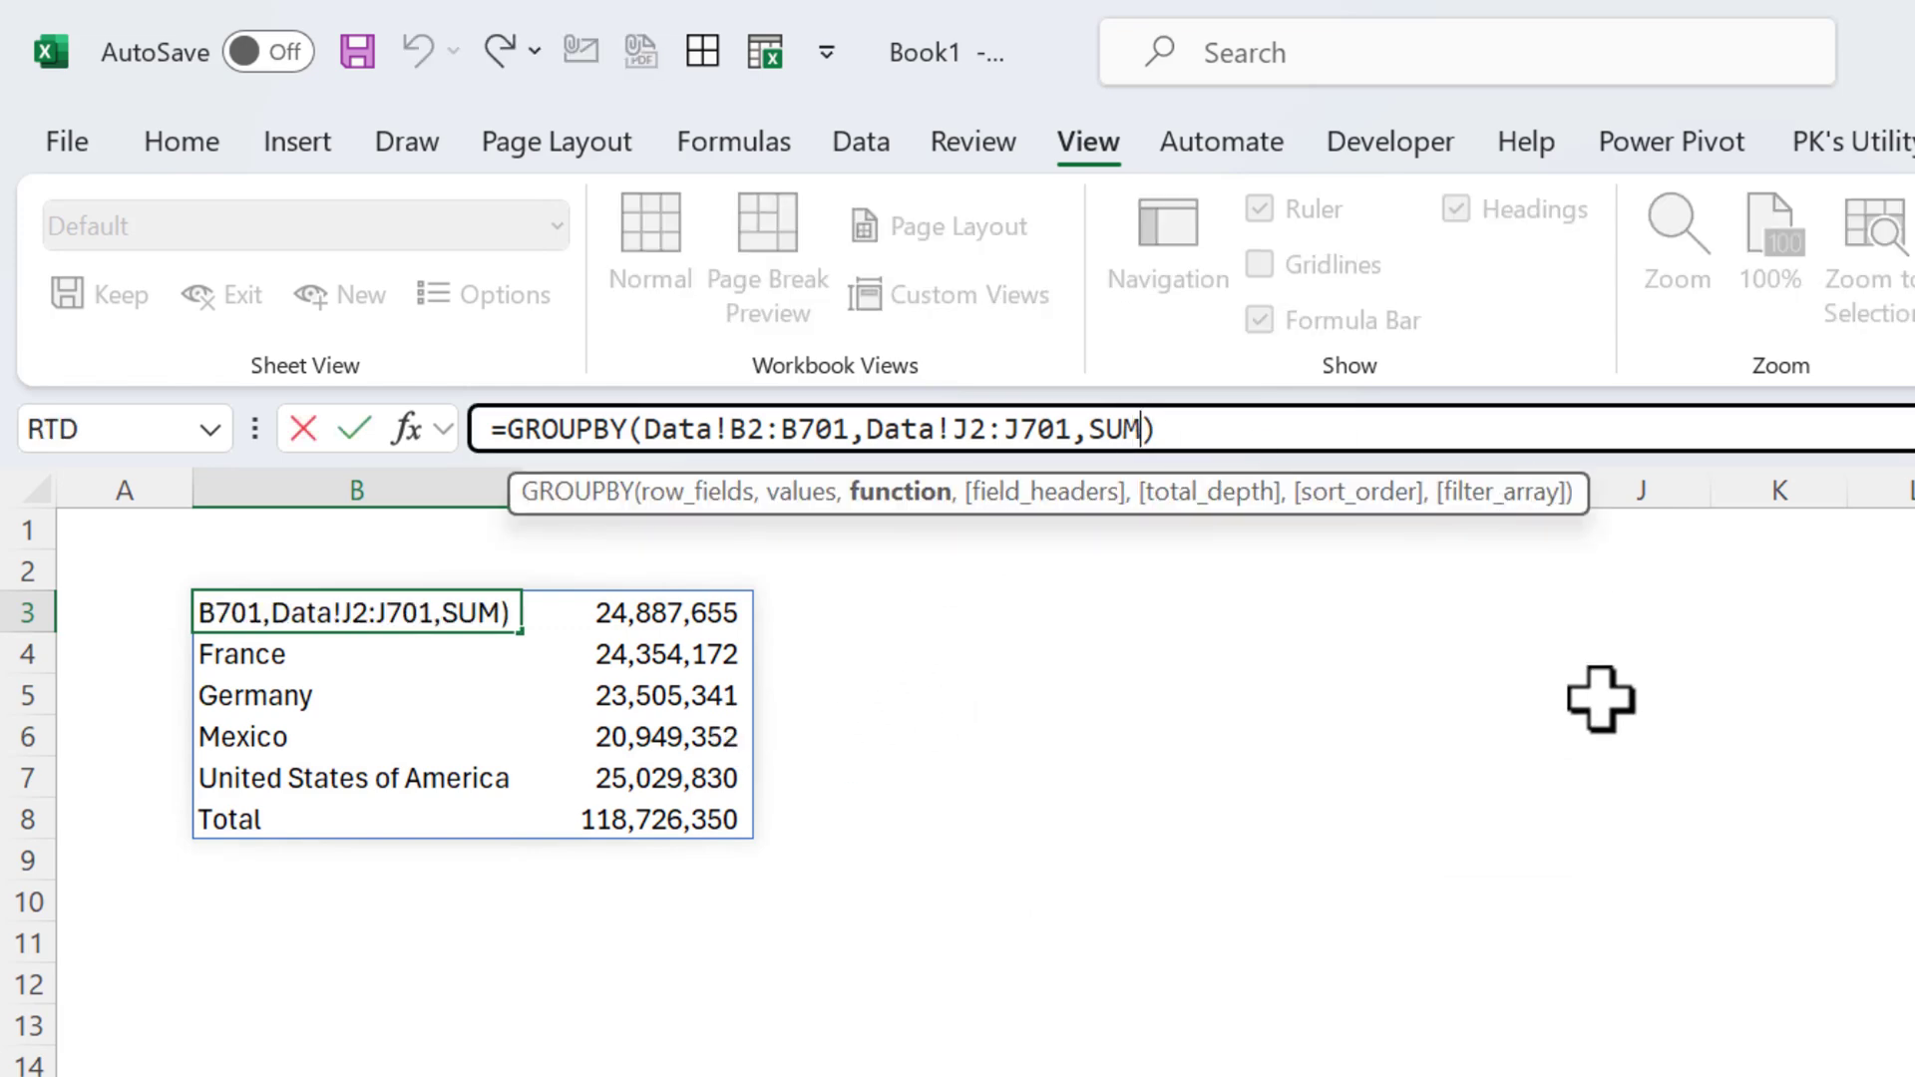
type(",")
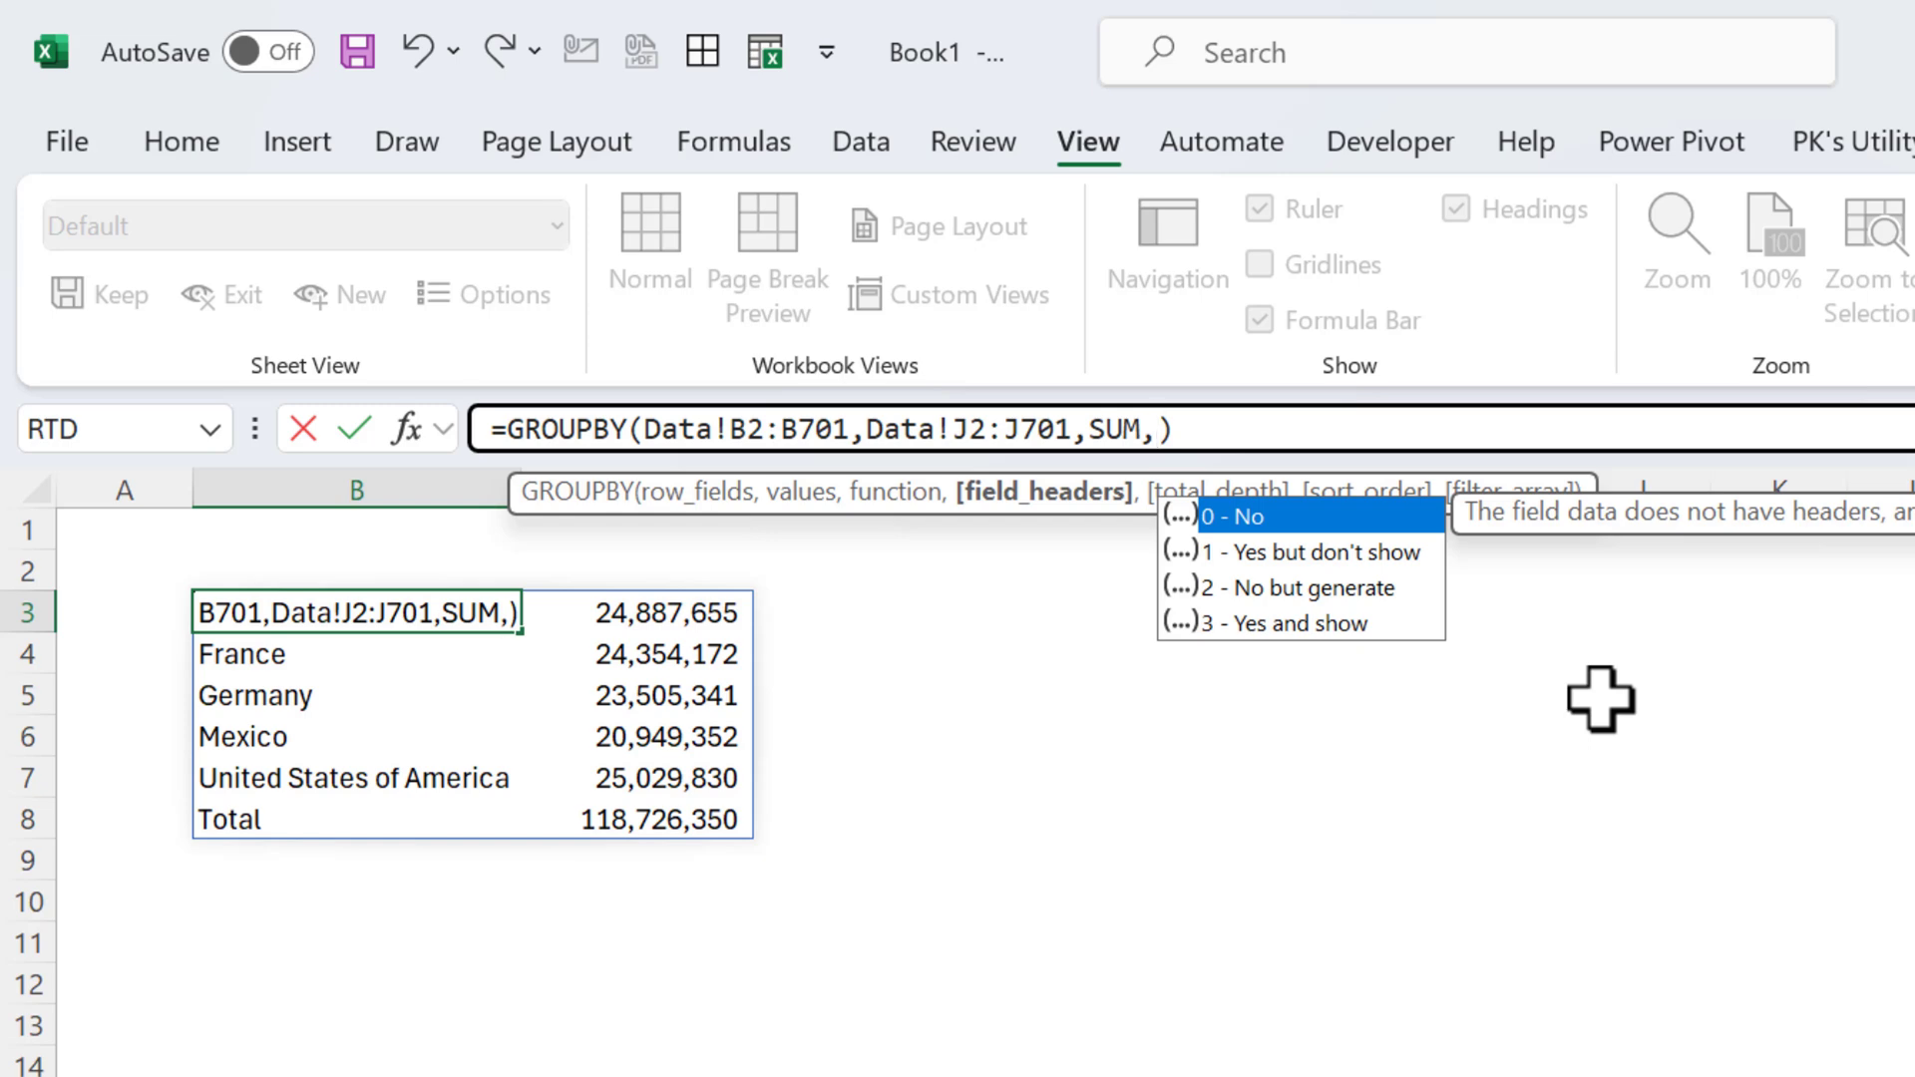
key("Down")
key("Down")
key("Down")
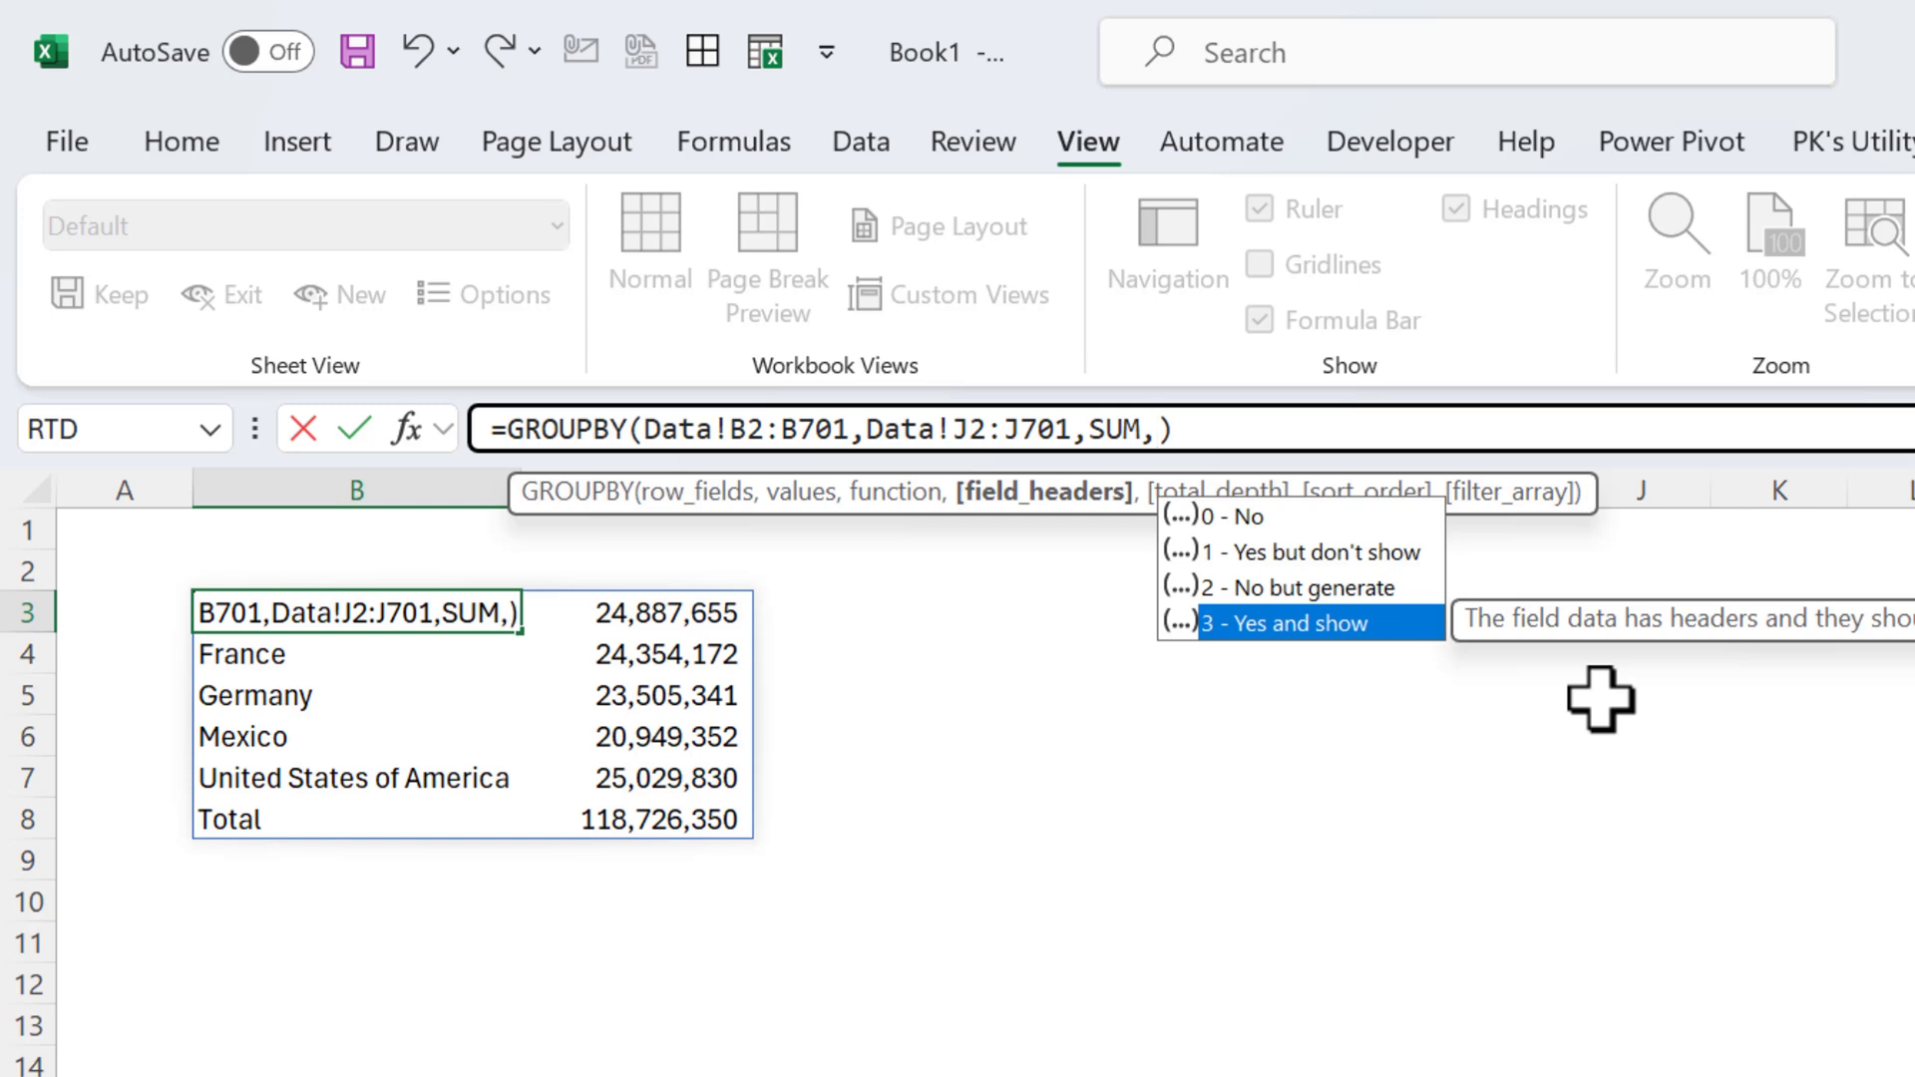
key("Tab")
key("Return")
key("Up")
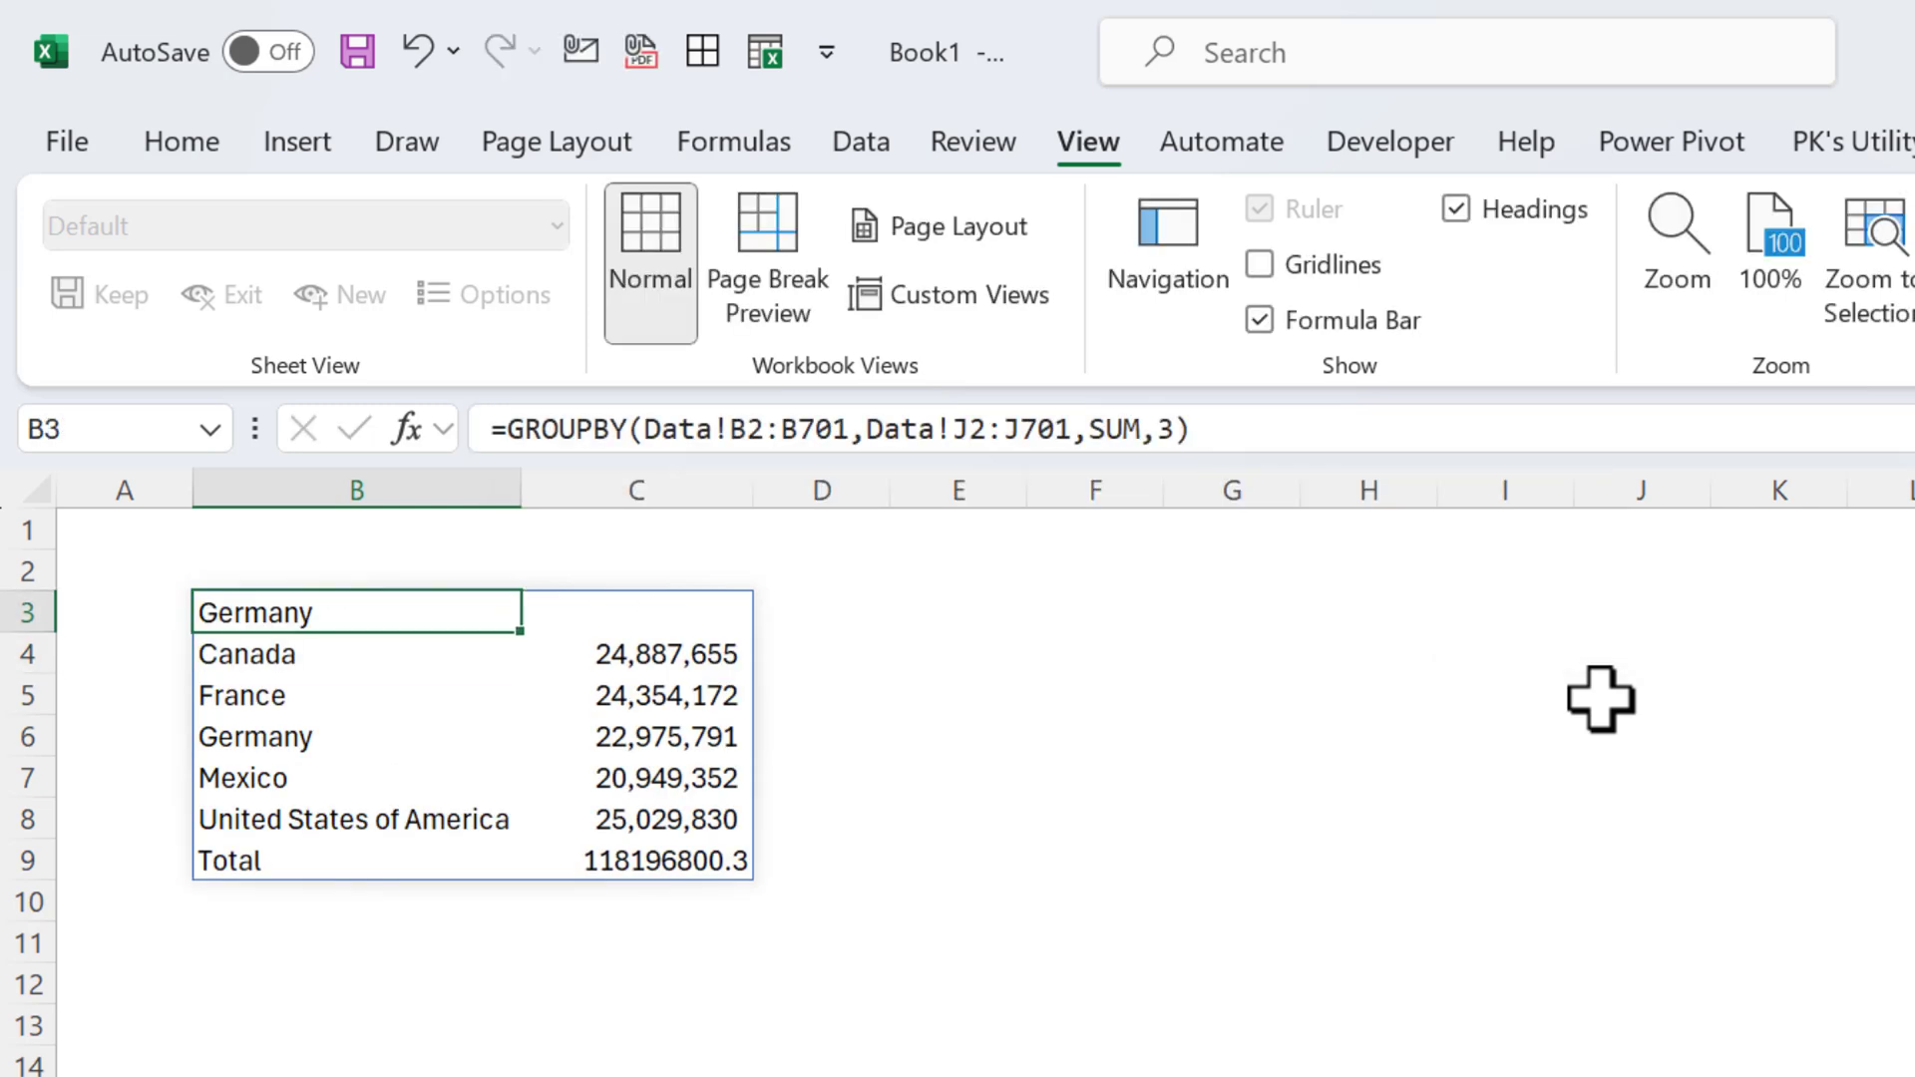
key("ctrl+z")
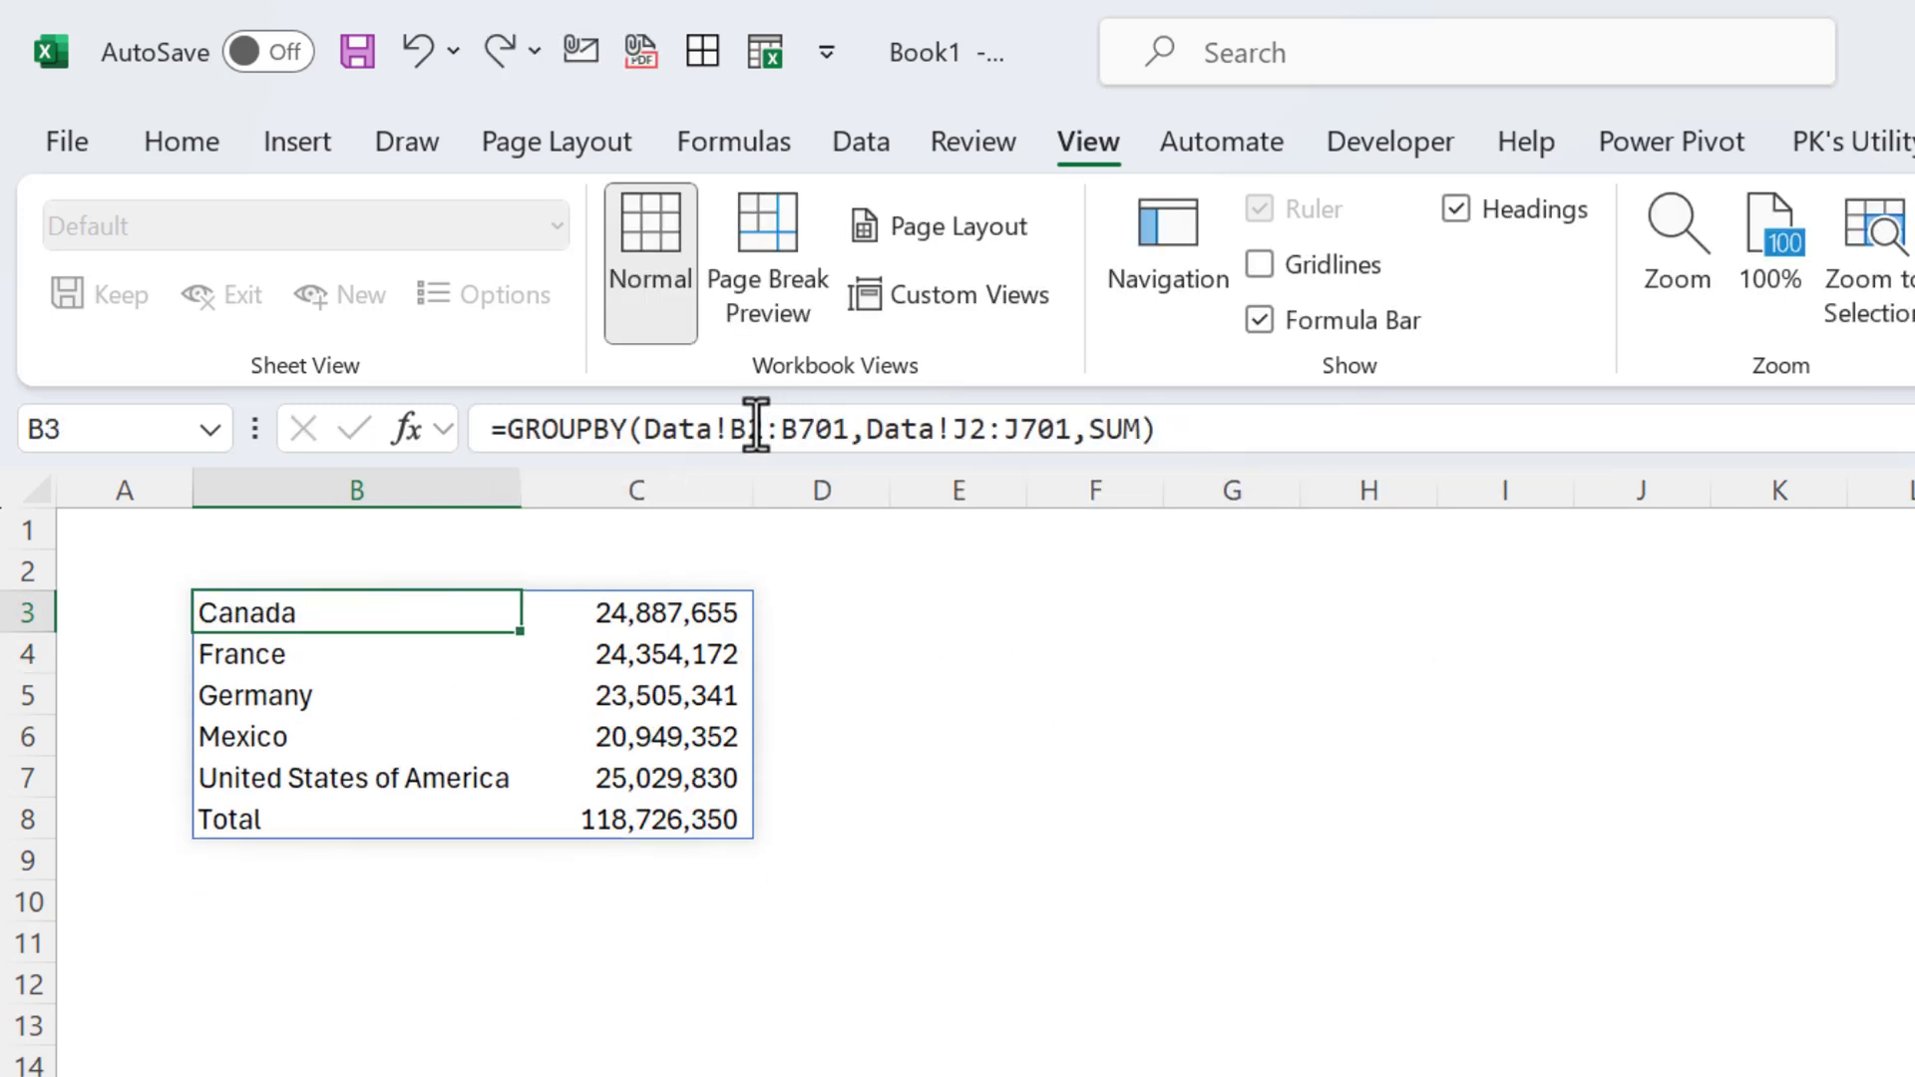
Extend the GROUPBY ranges in B3 to include the header row, using Data!B1:B701 and Data!J1:J701.
left_click(755, 429)
key("Delete")
type("1")
key("Right")
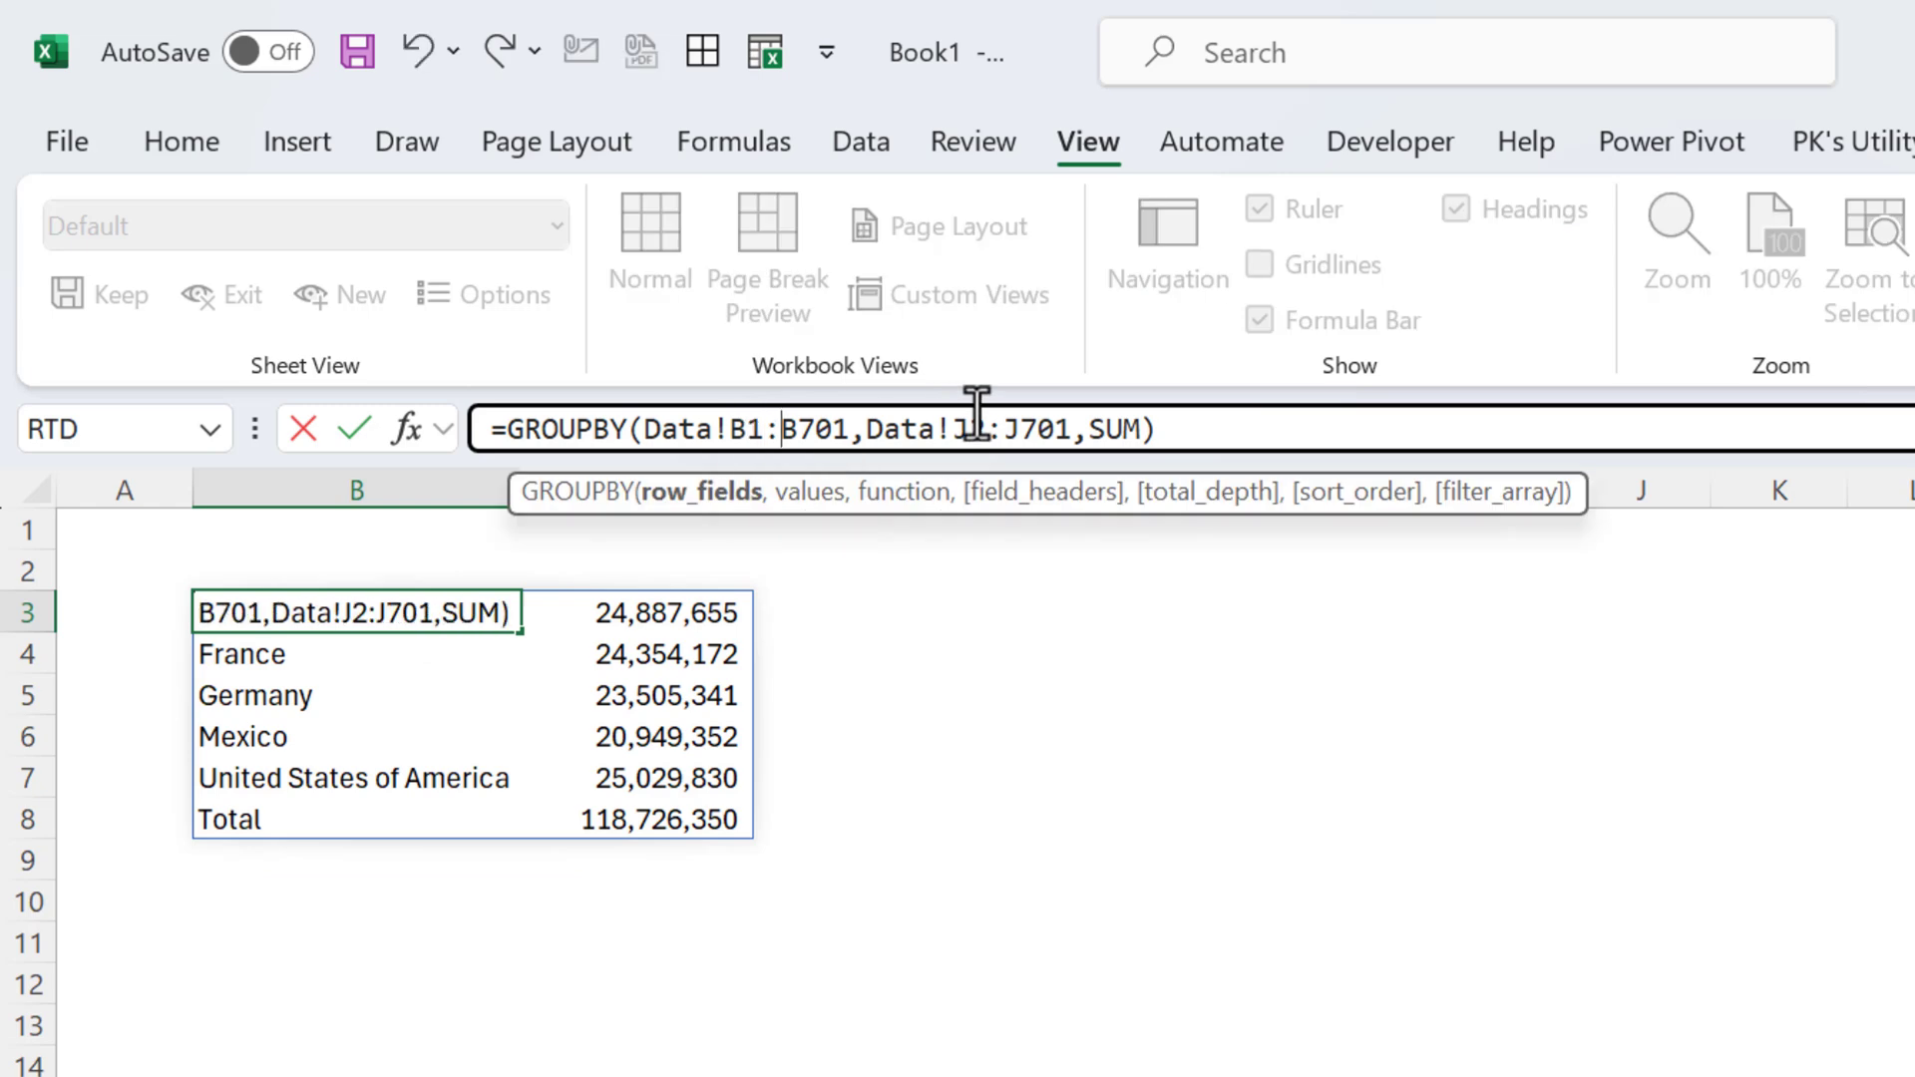
left_click(977, 414)
key("shift+Right")
type("1")
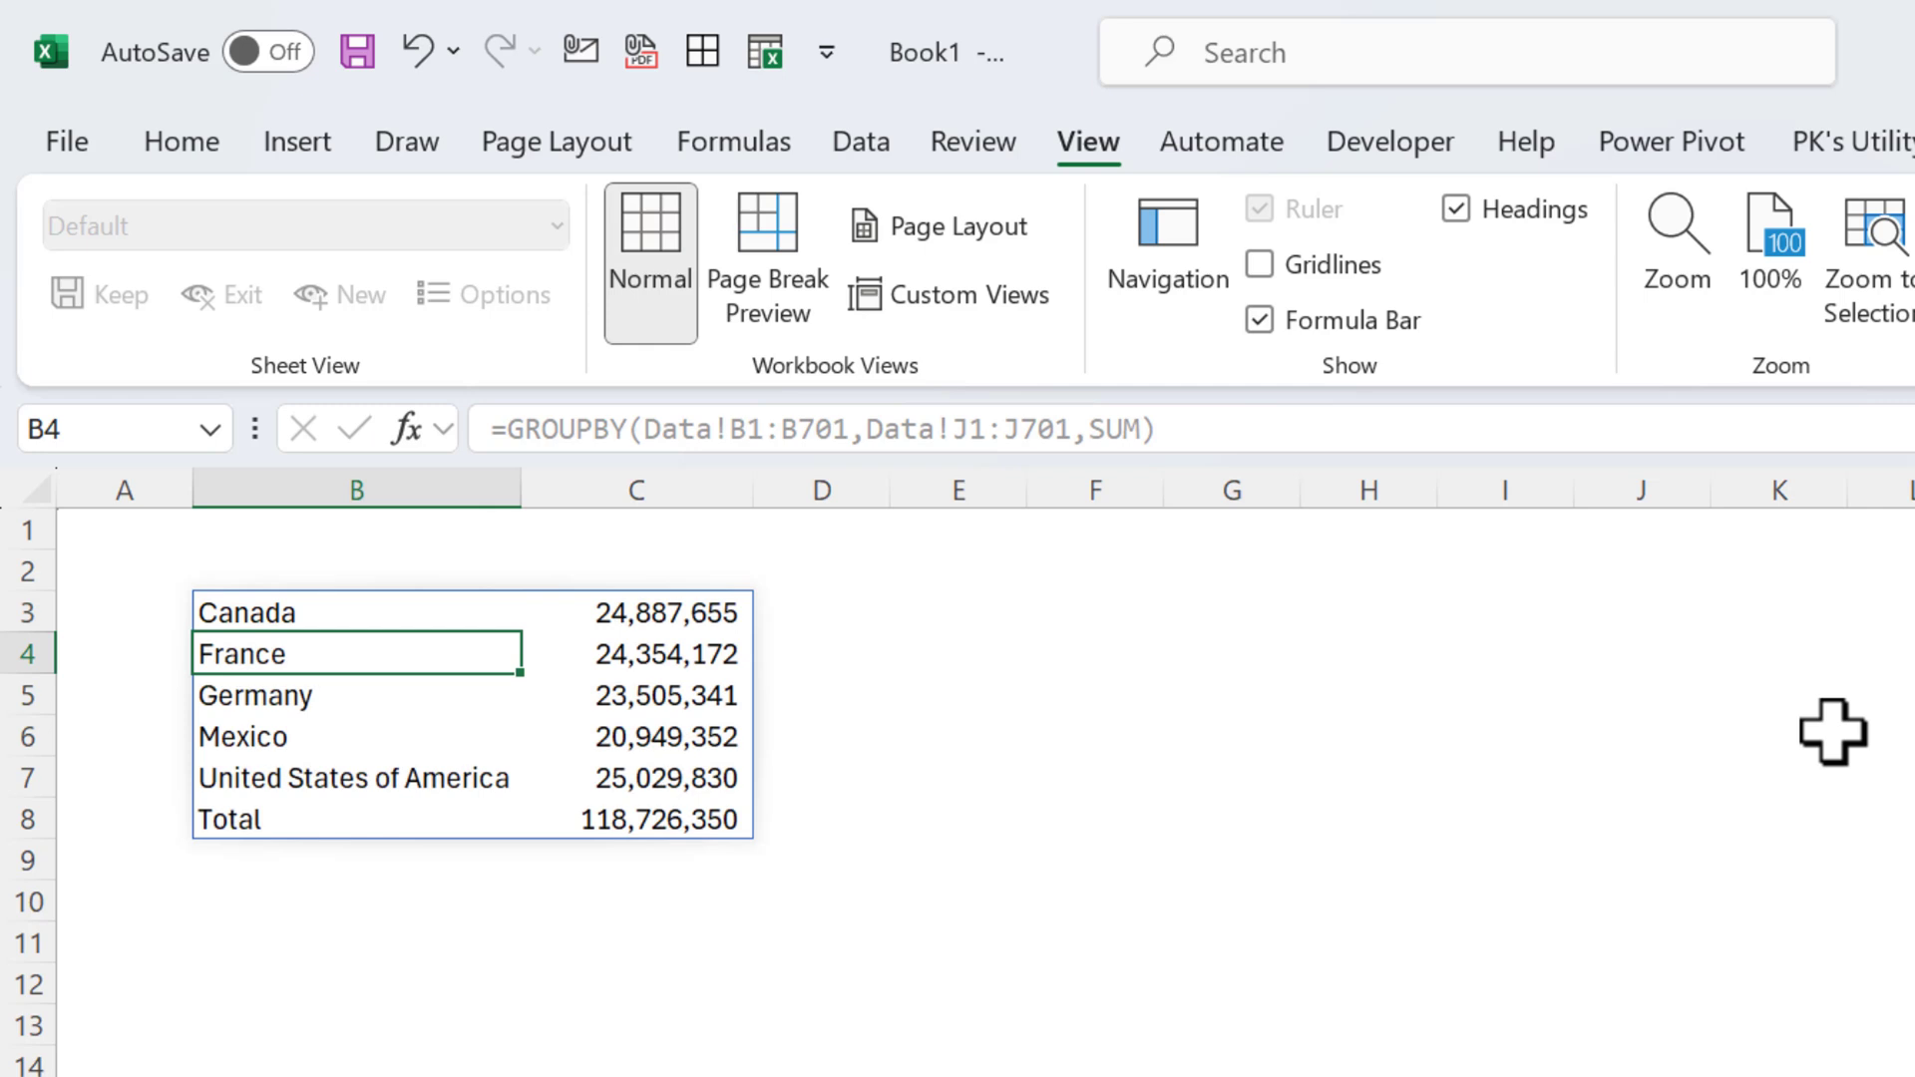
key("Up")
Set the field headers of the GROUPBY formula to 3 - Yes and show, and fill cell B3 light green.
left_click(1155, 429)
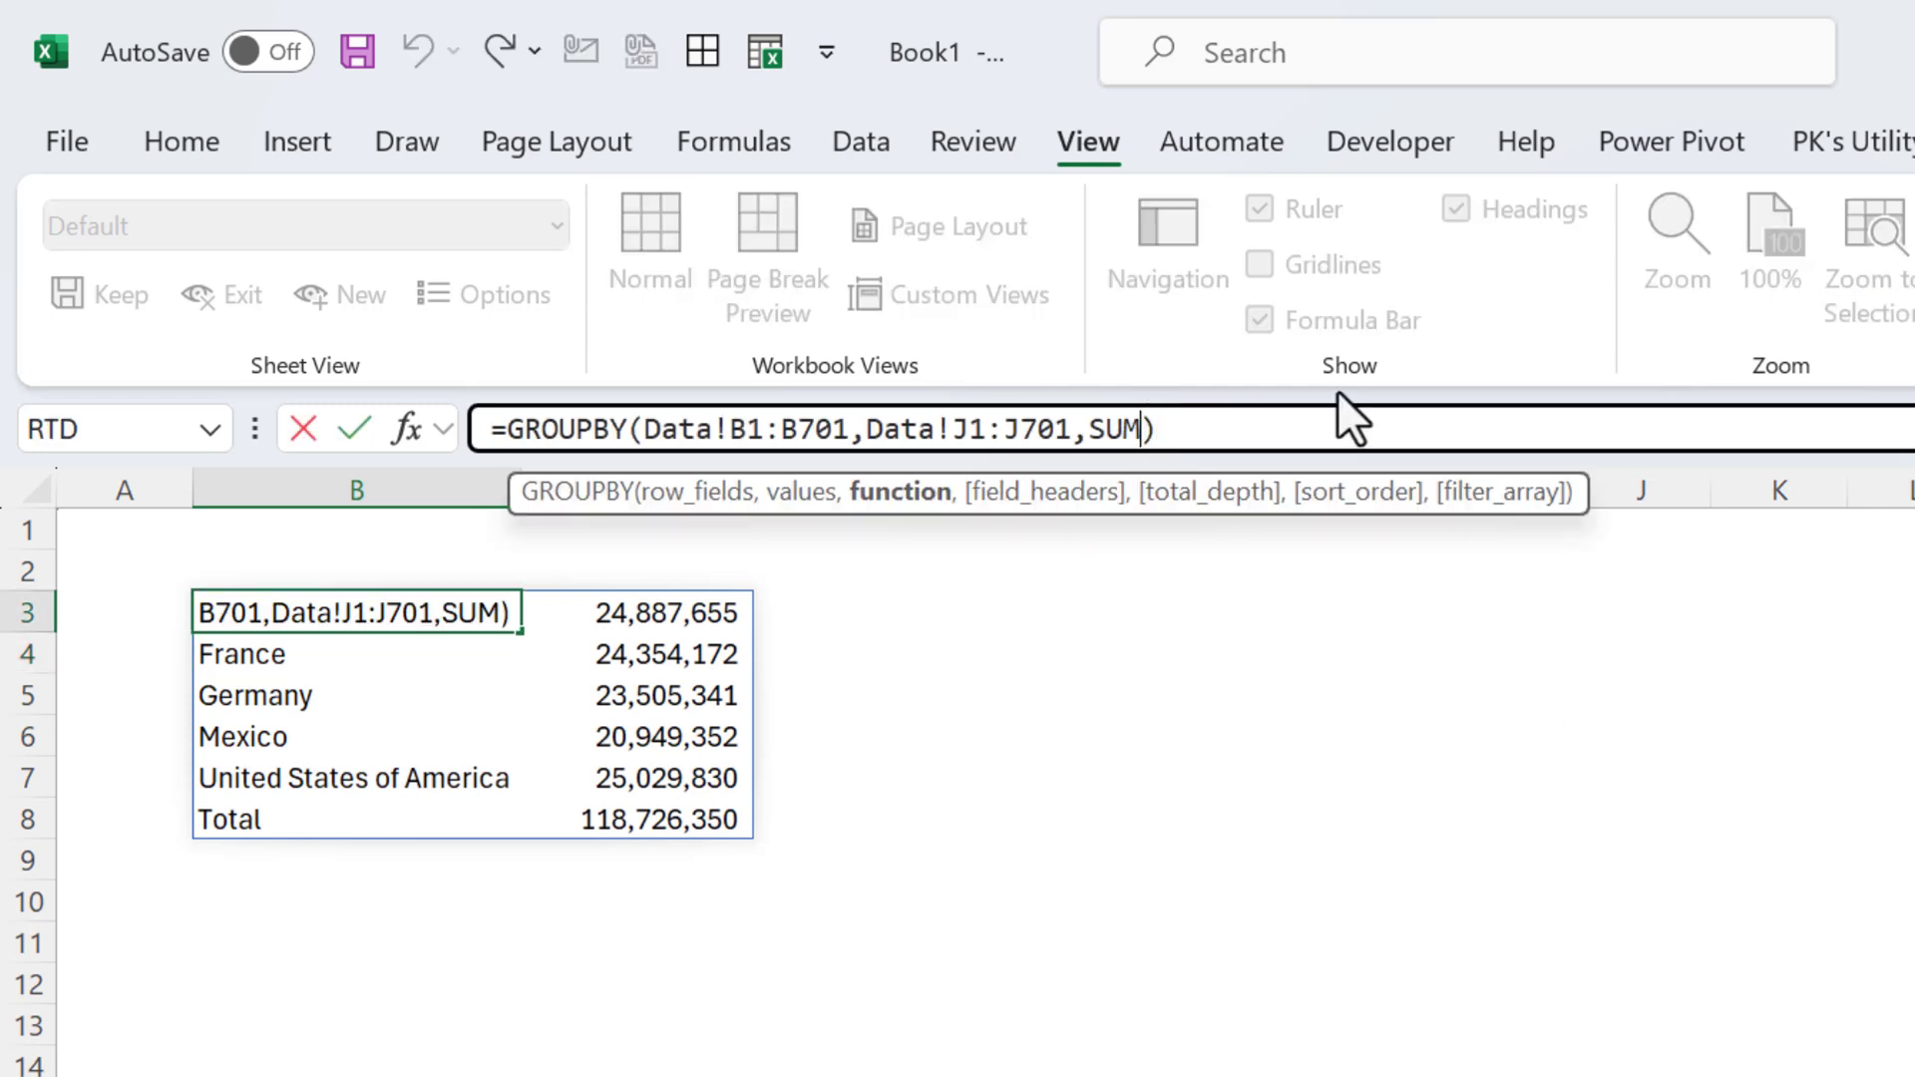
type(",")
key("Down")
key("Down")
key("Down")
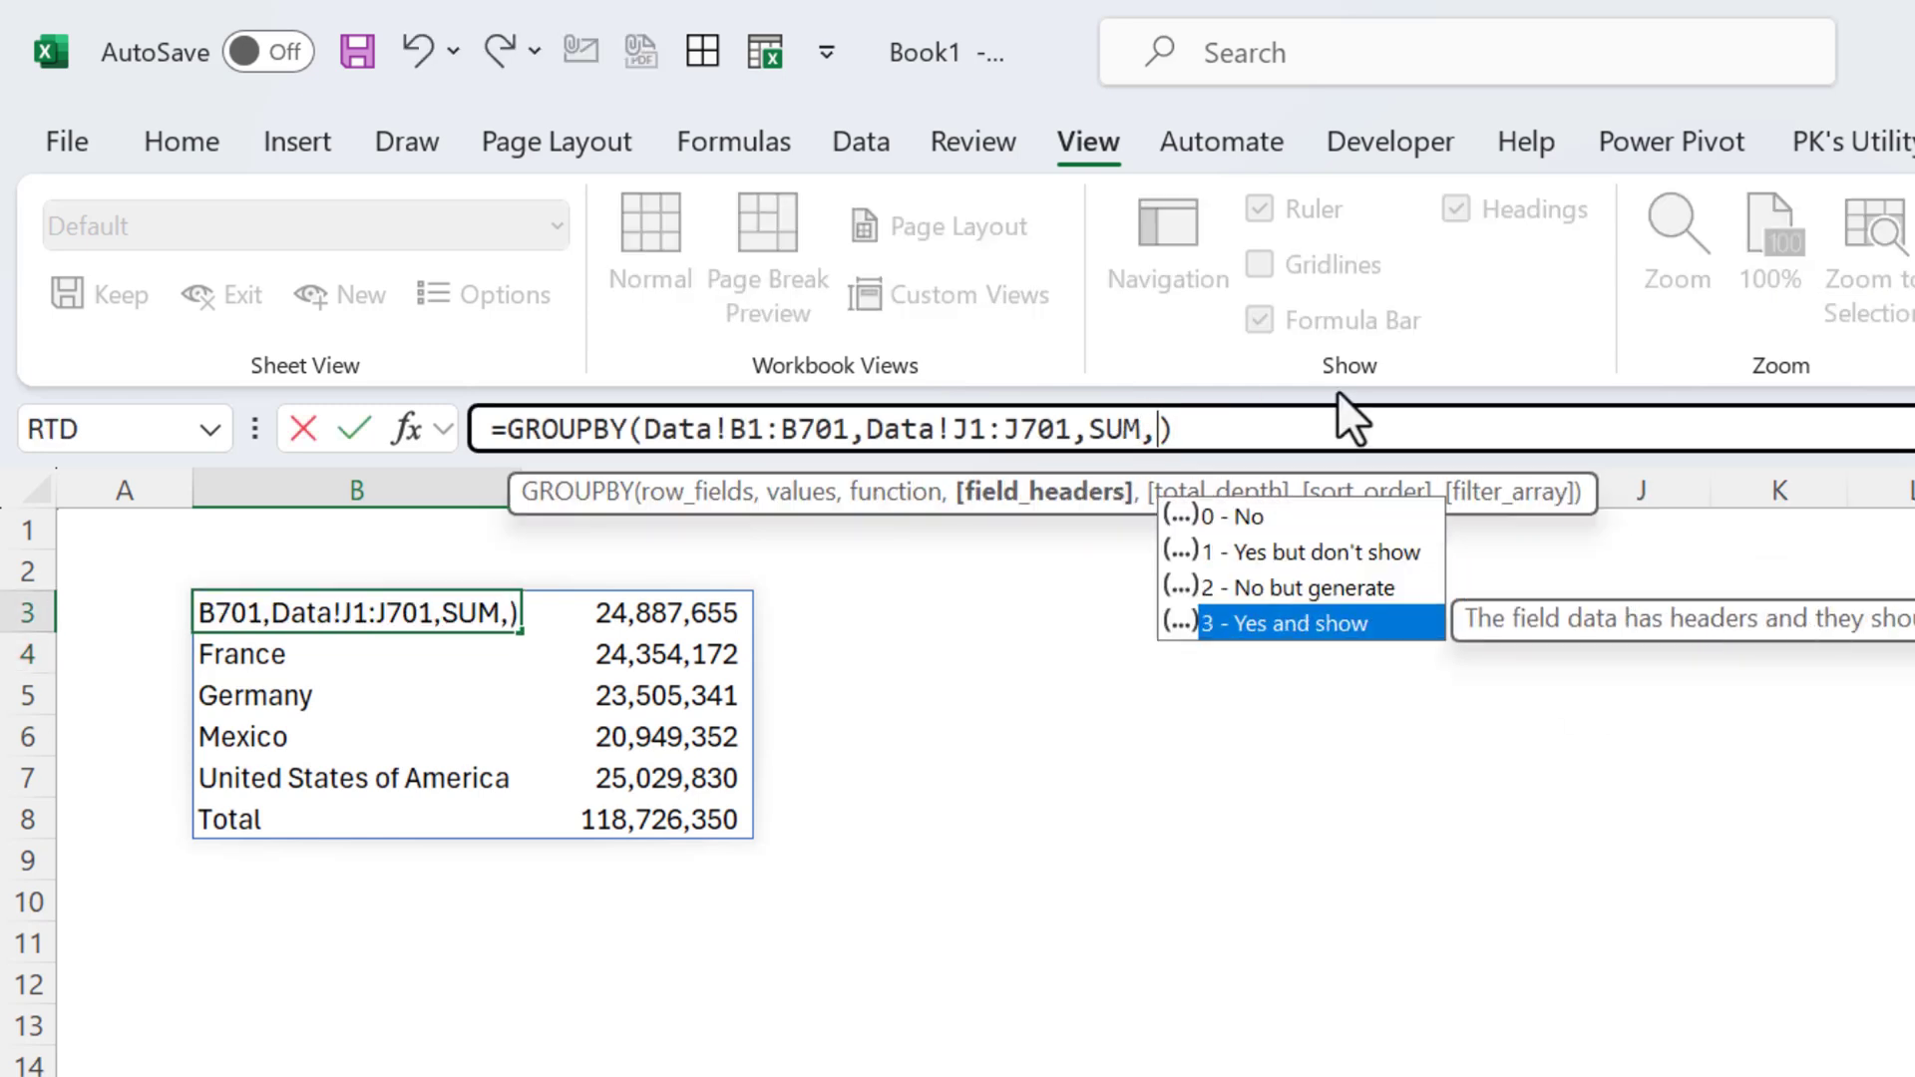
key("Tab")
key("Return")
key("Up")
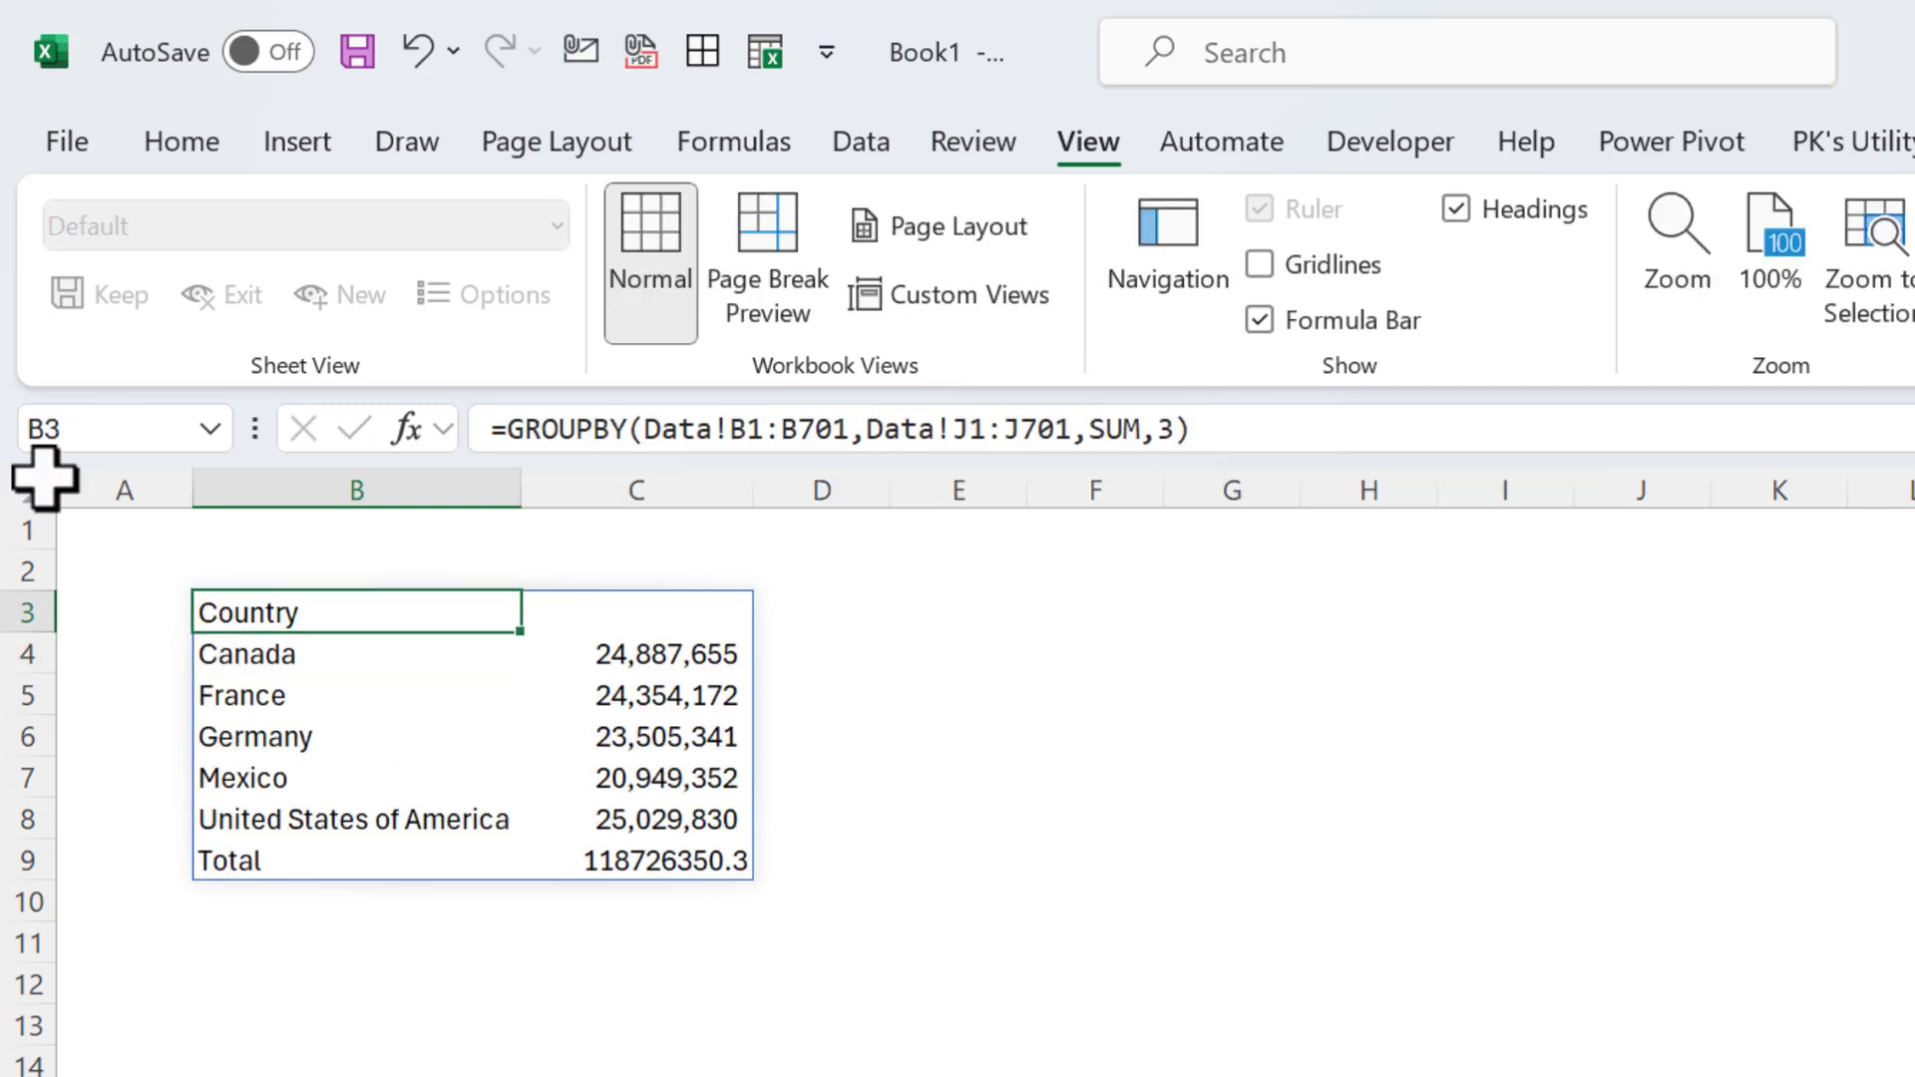
left_click_drag(265, 620, 606, 630)
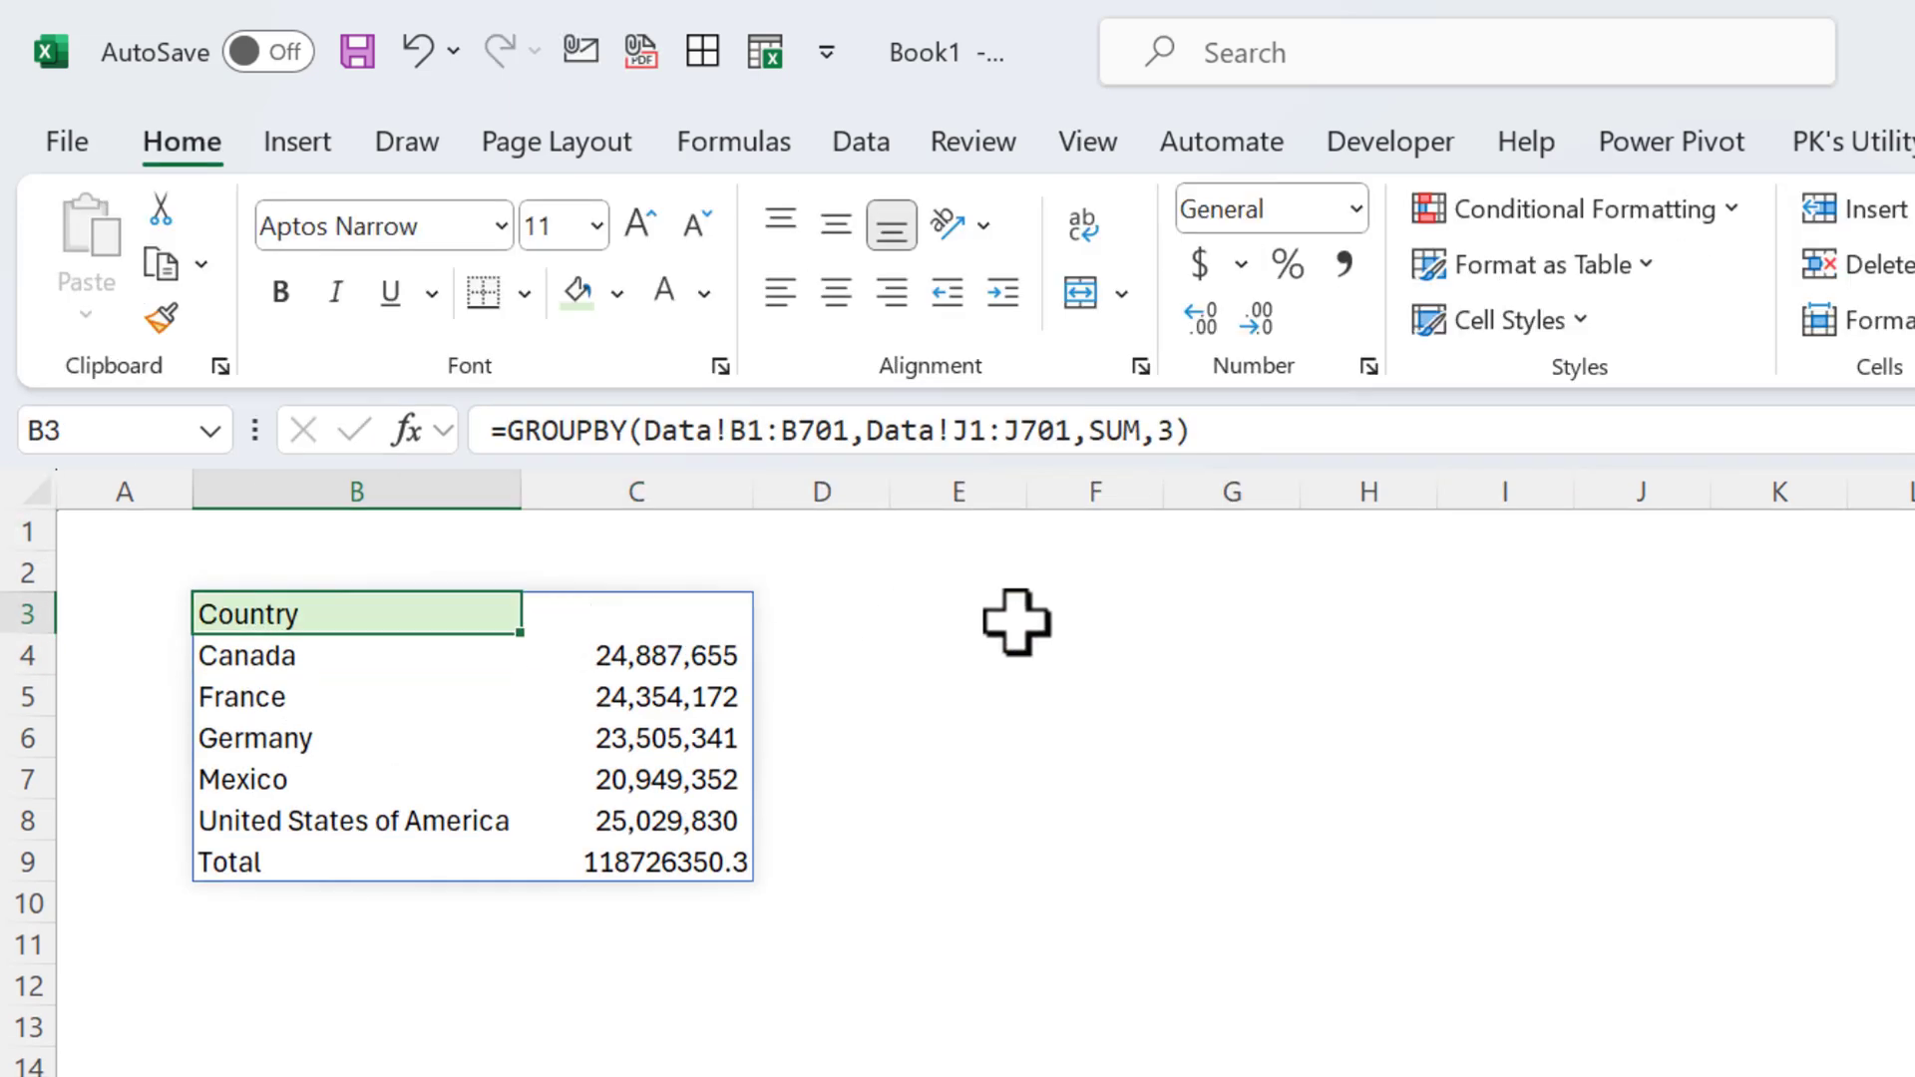
Remove the field headers argument from the GROUPBY formula and clear the fill of cell B3.
left_click(1162, 429)
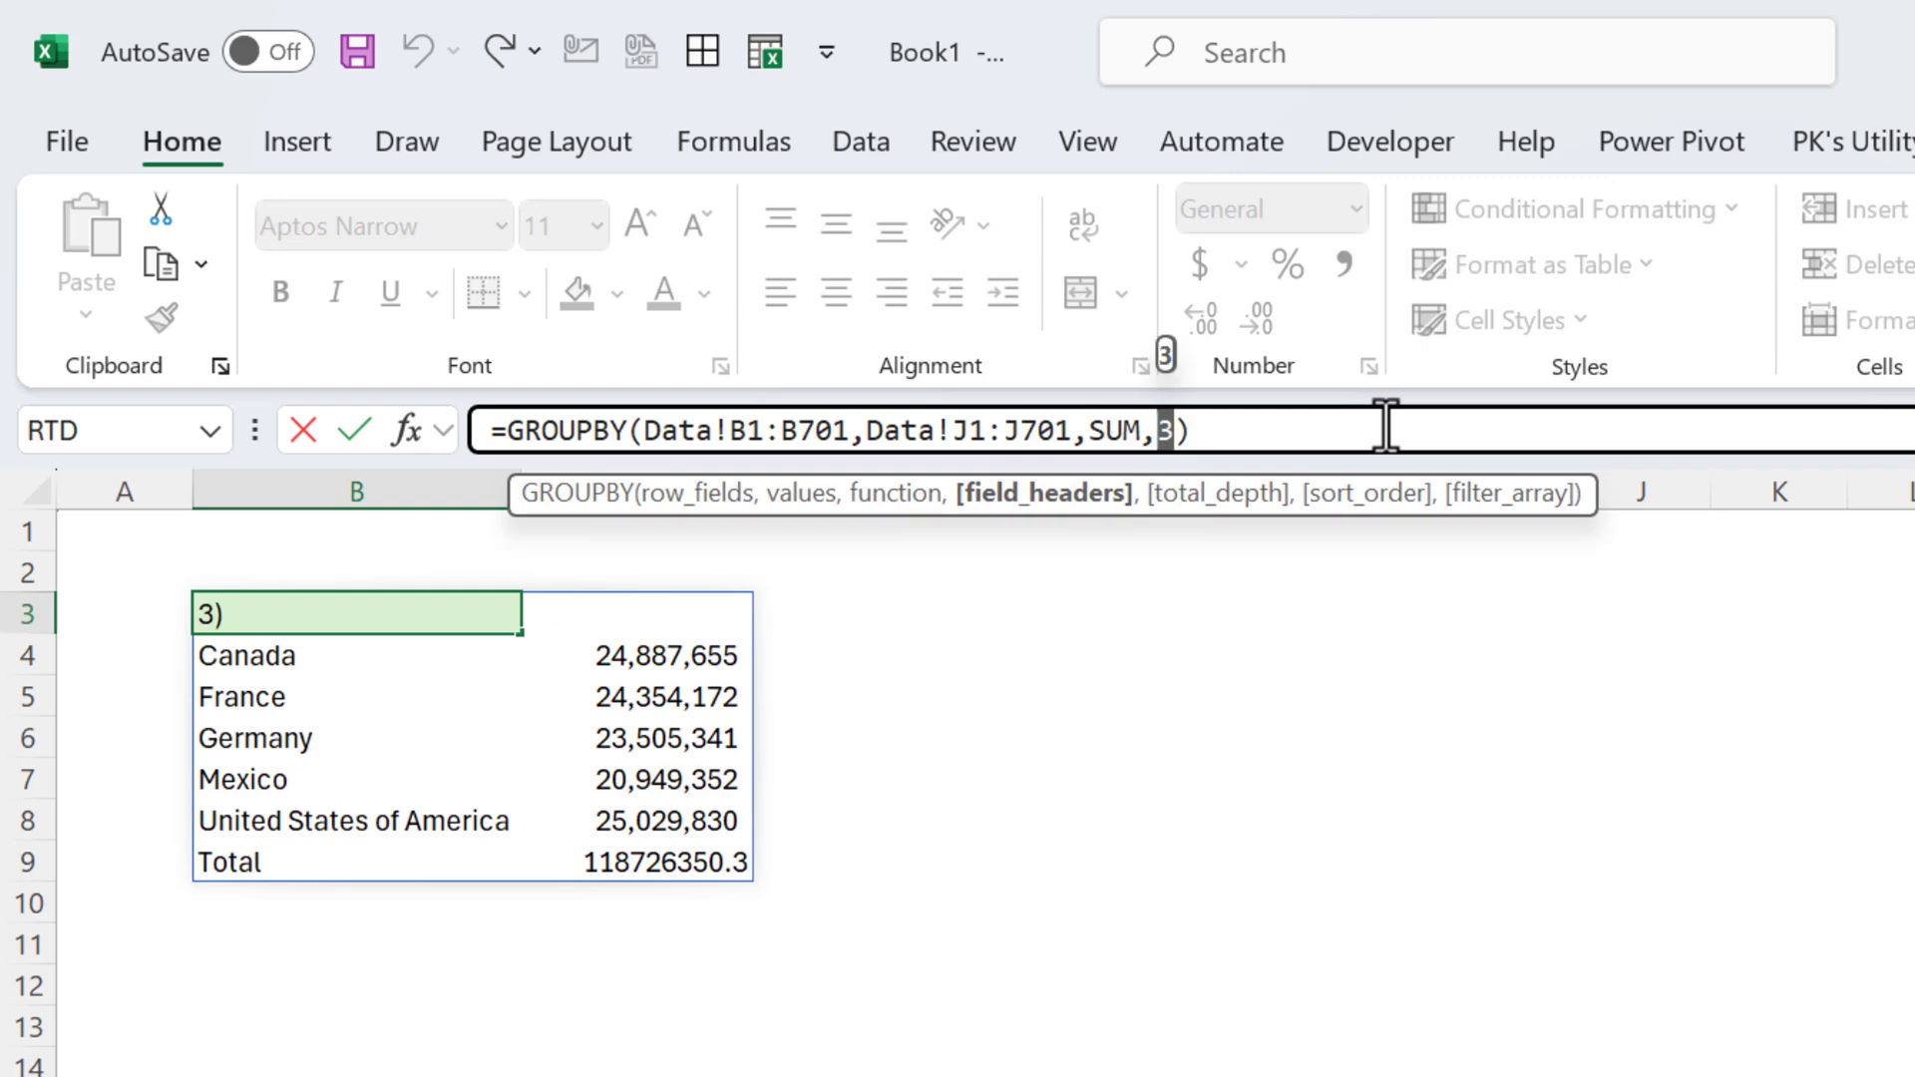
key("Delete")
key("BackSpace")
key("Return")
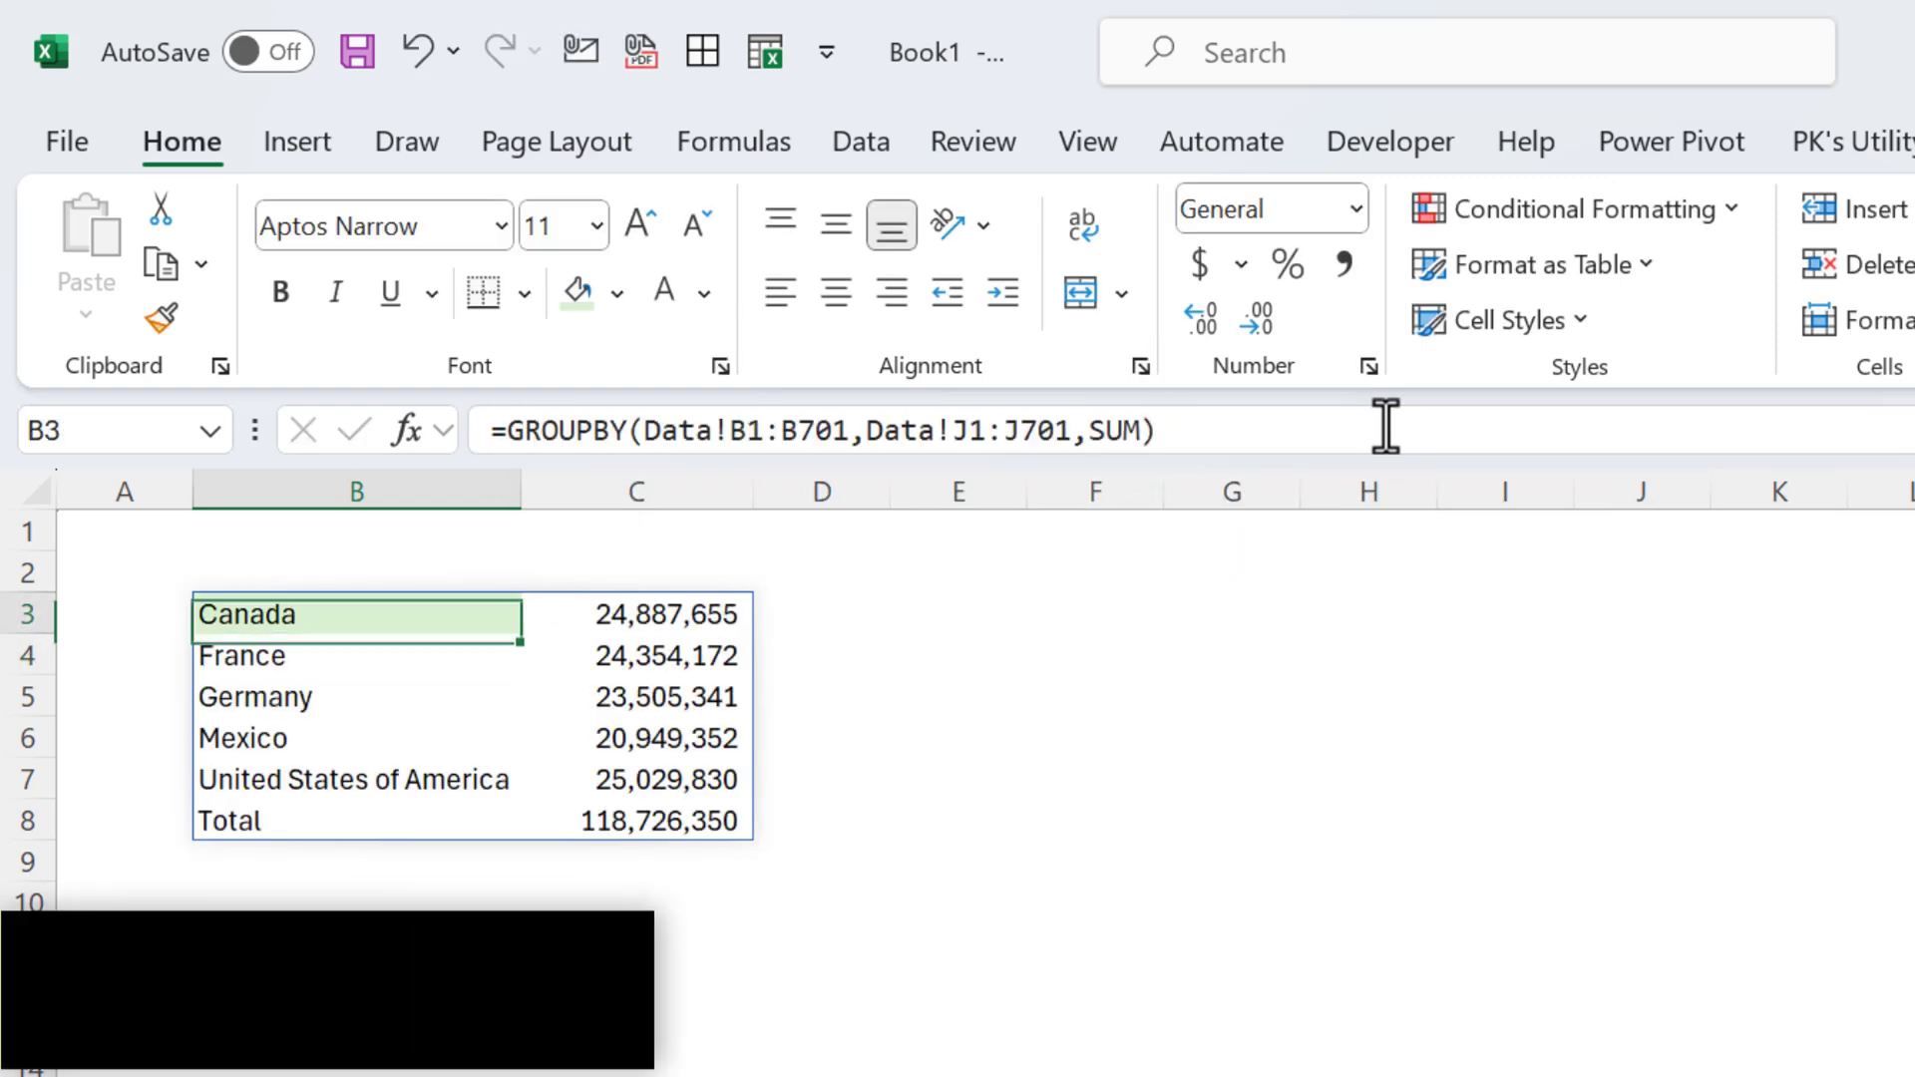
left_click(619, 293)
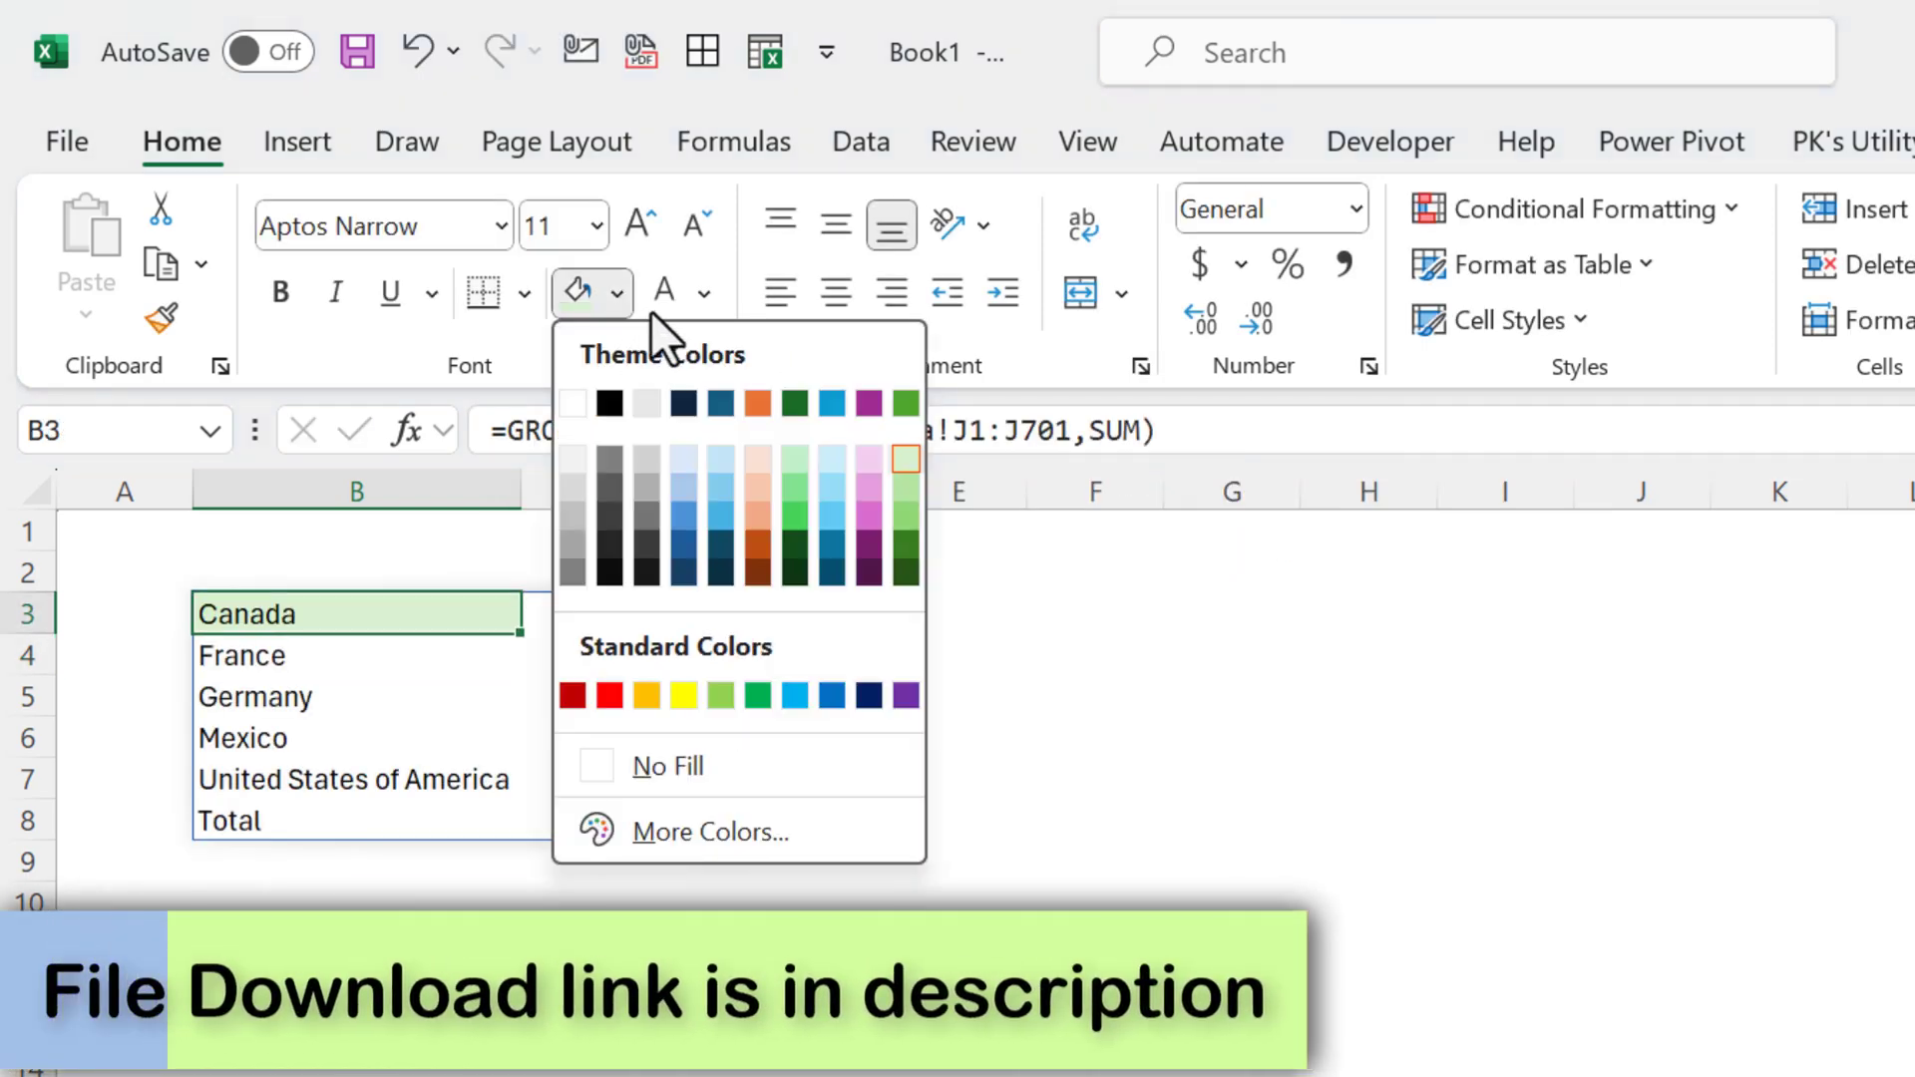
left_click(727, 778)
Enter the headings Country in B2 and Sales in C2 above the summary.
left_click(287, 579)
type("C")
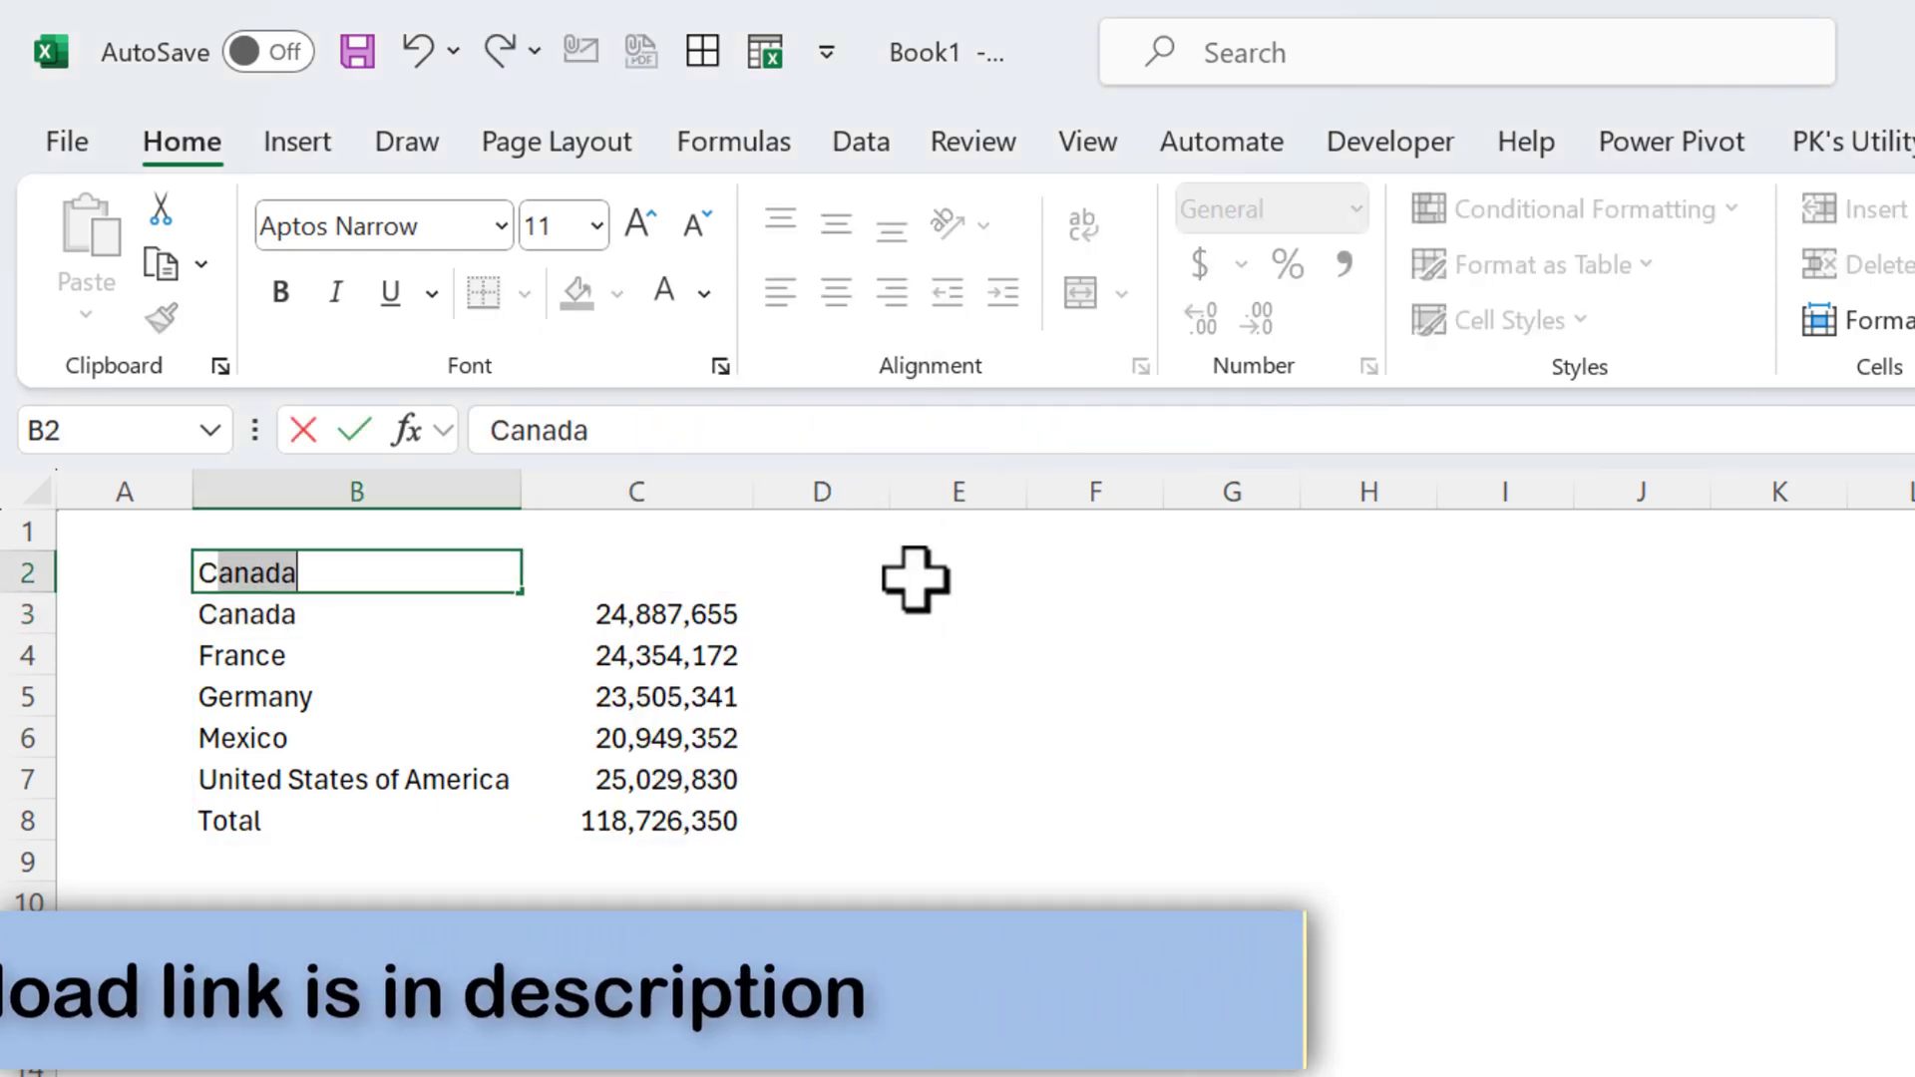
type("ountry")
key("Tab")
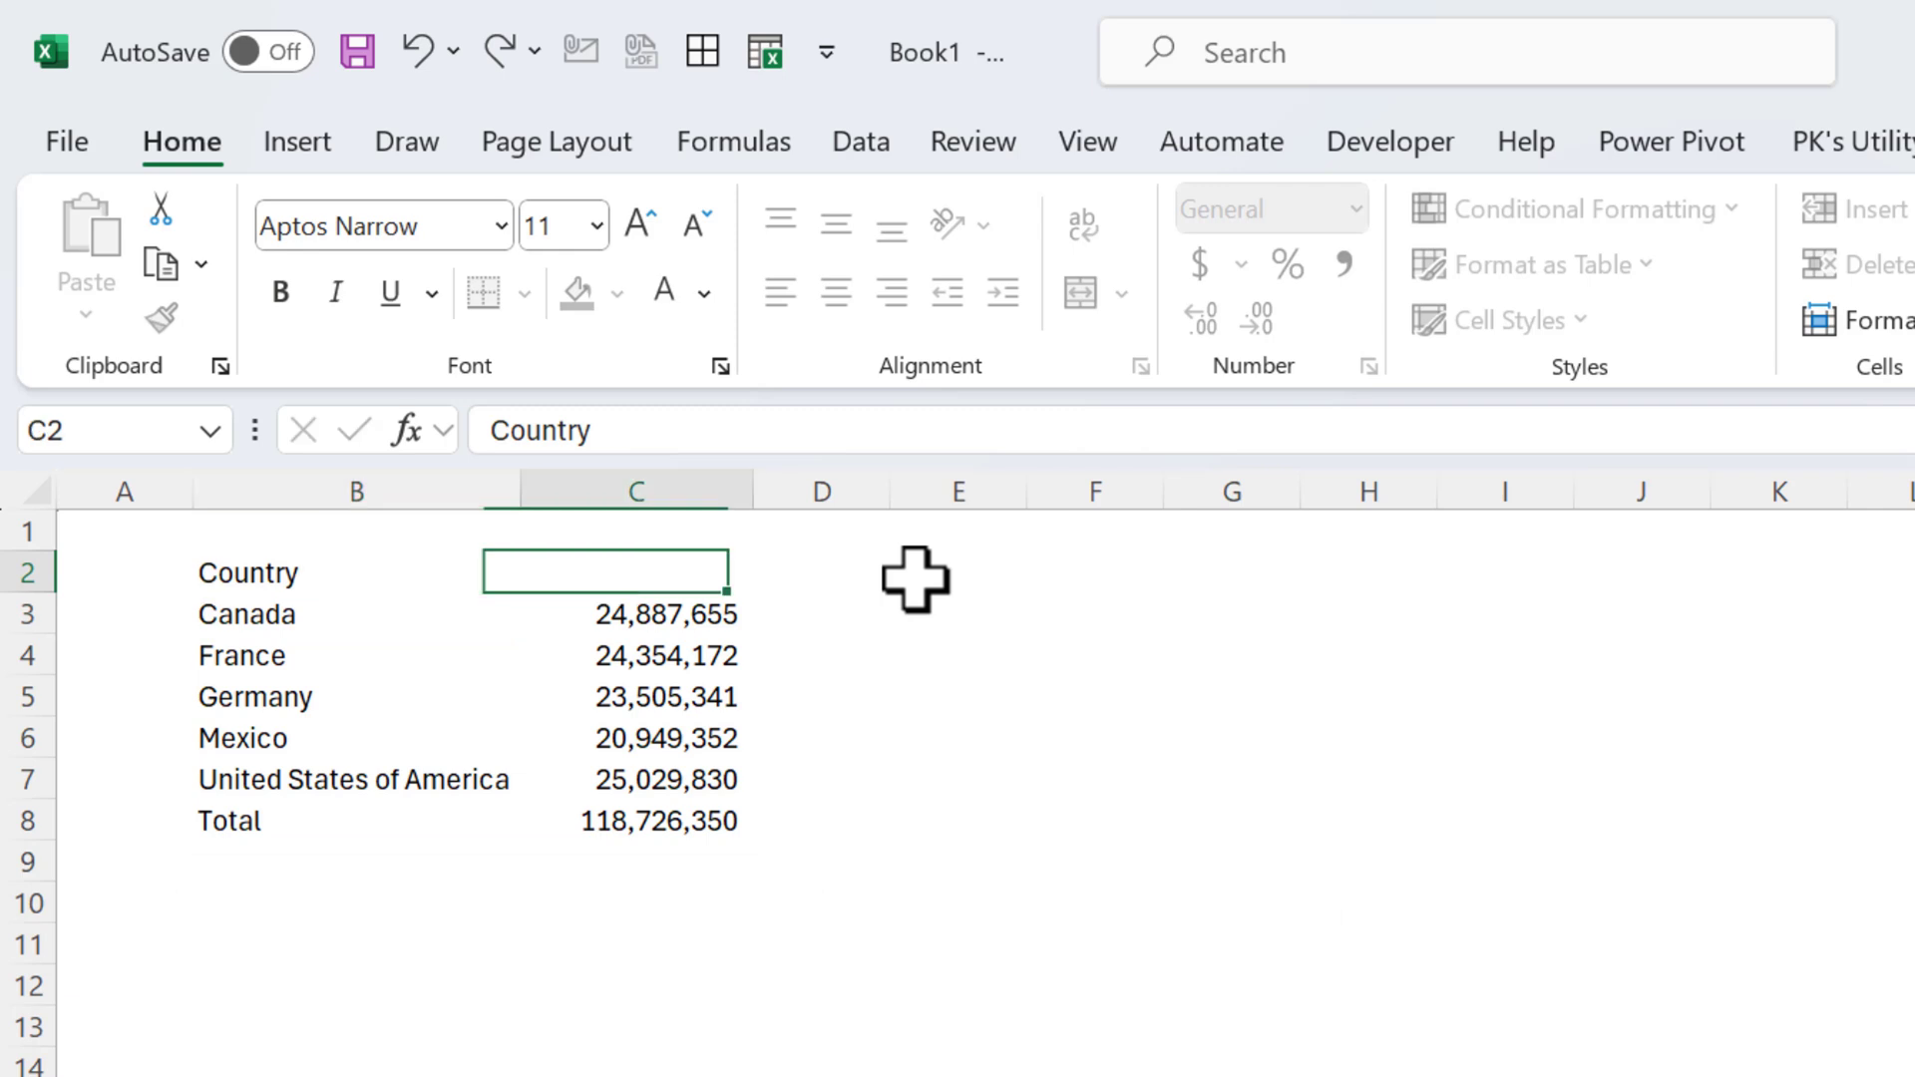
type("Sales")
key("Return")
key("Up")
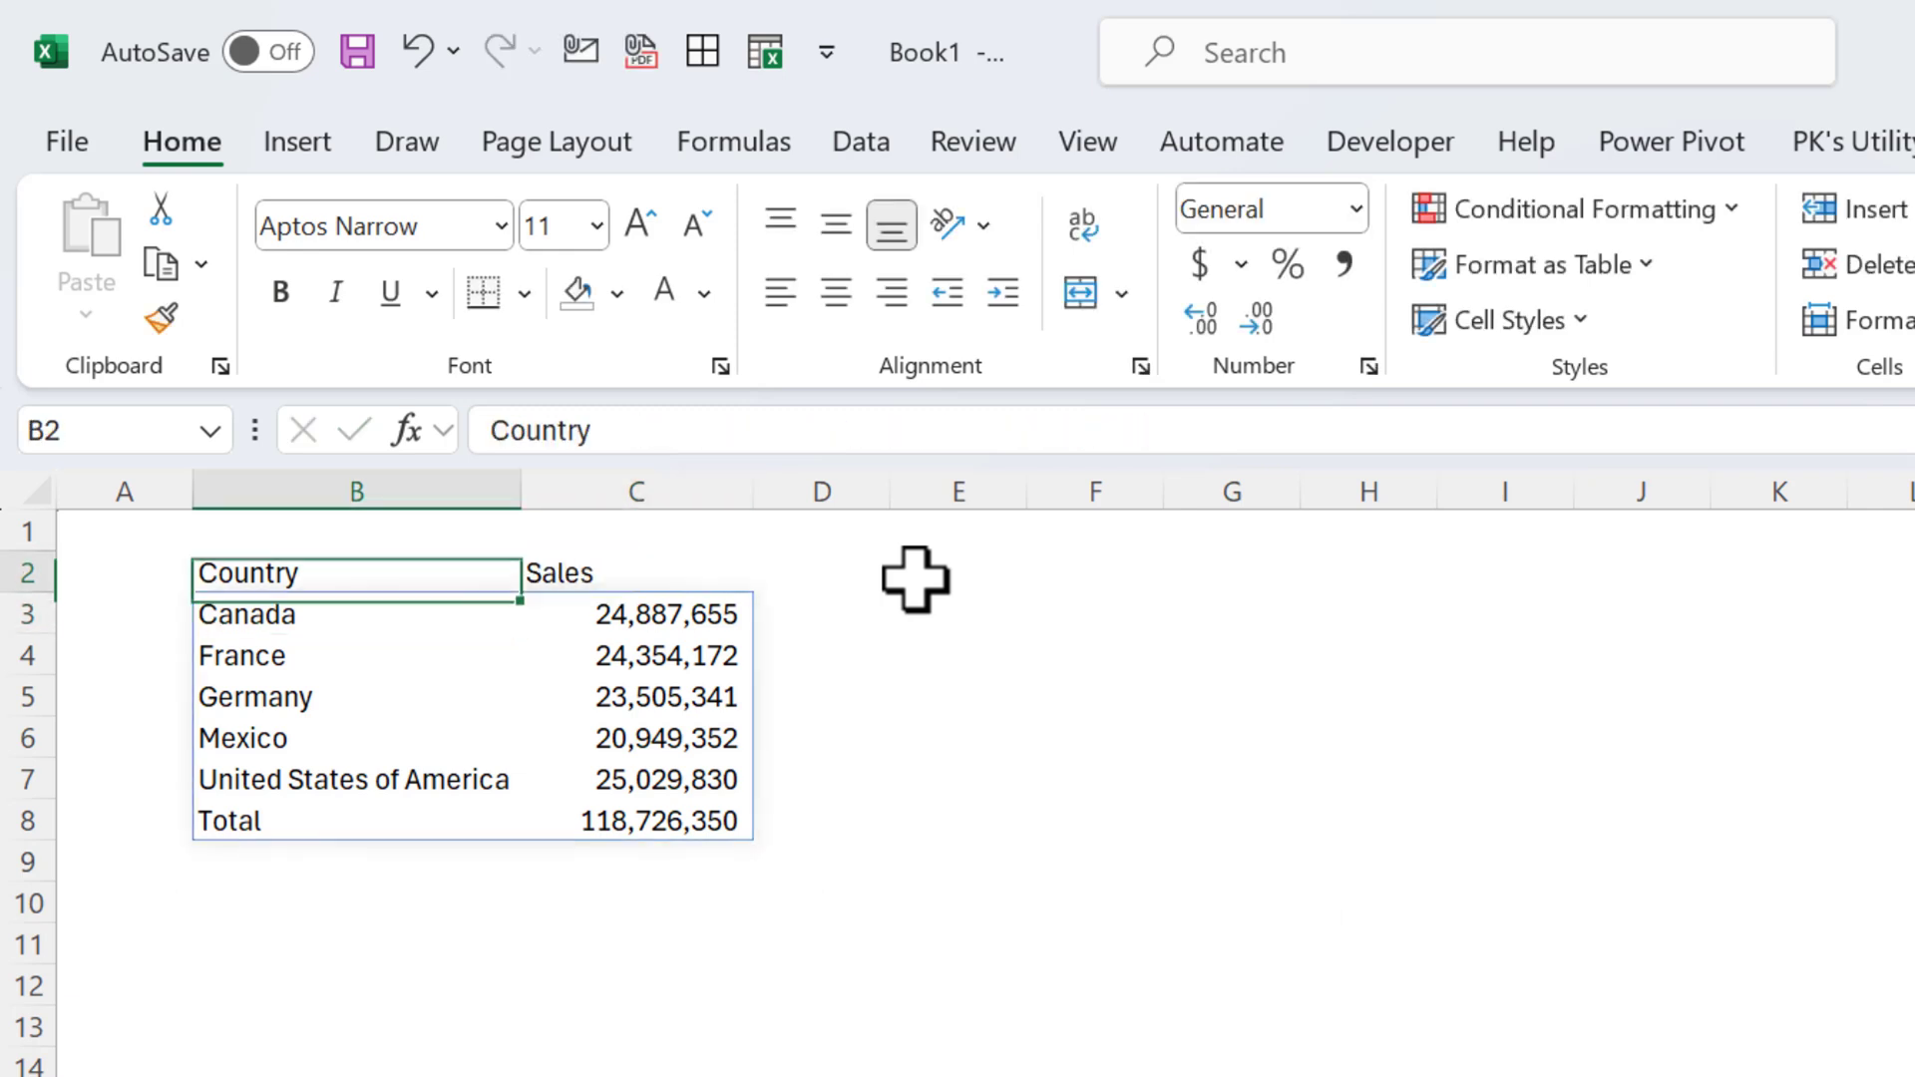
Format the headings in B2:C2 as centred, bold white text on a blue fill.
key("shift+Right")
left_click(836, 292)
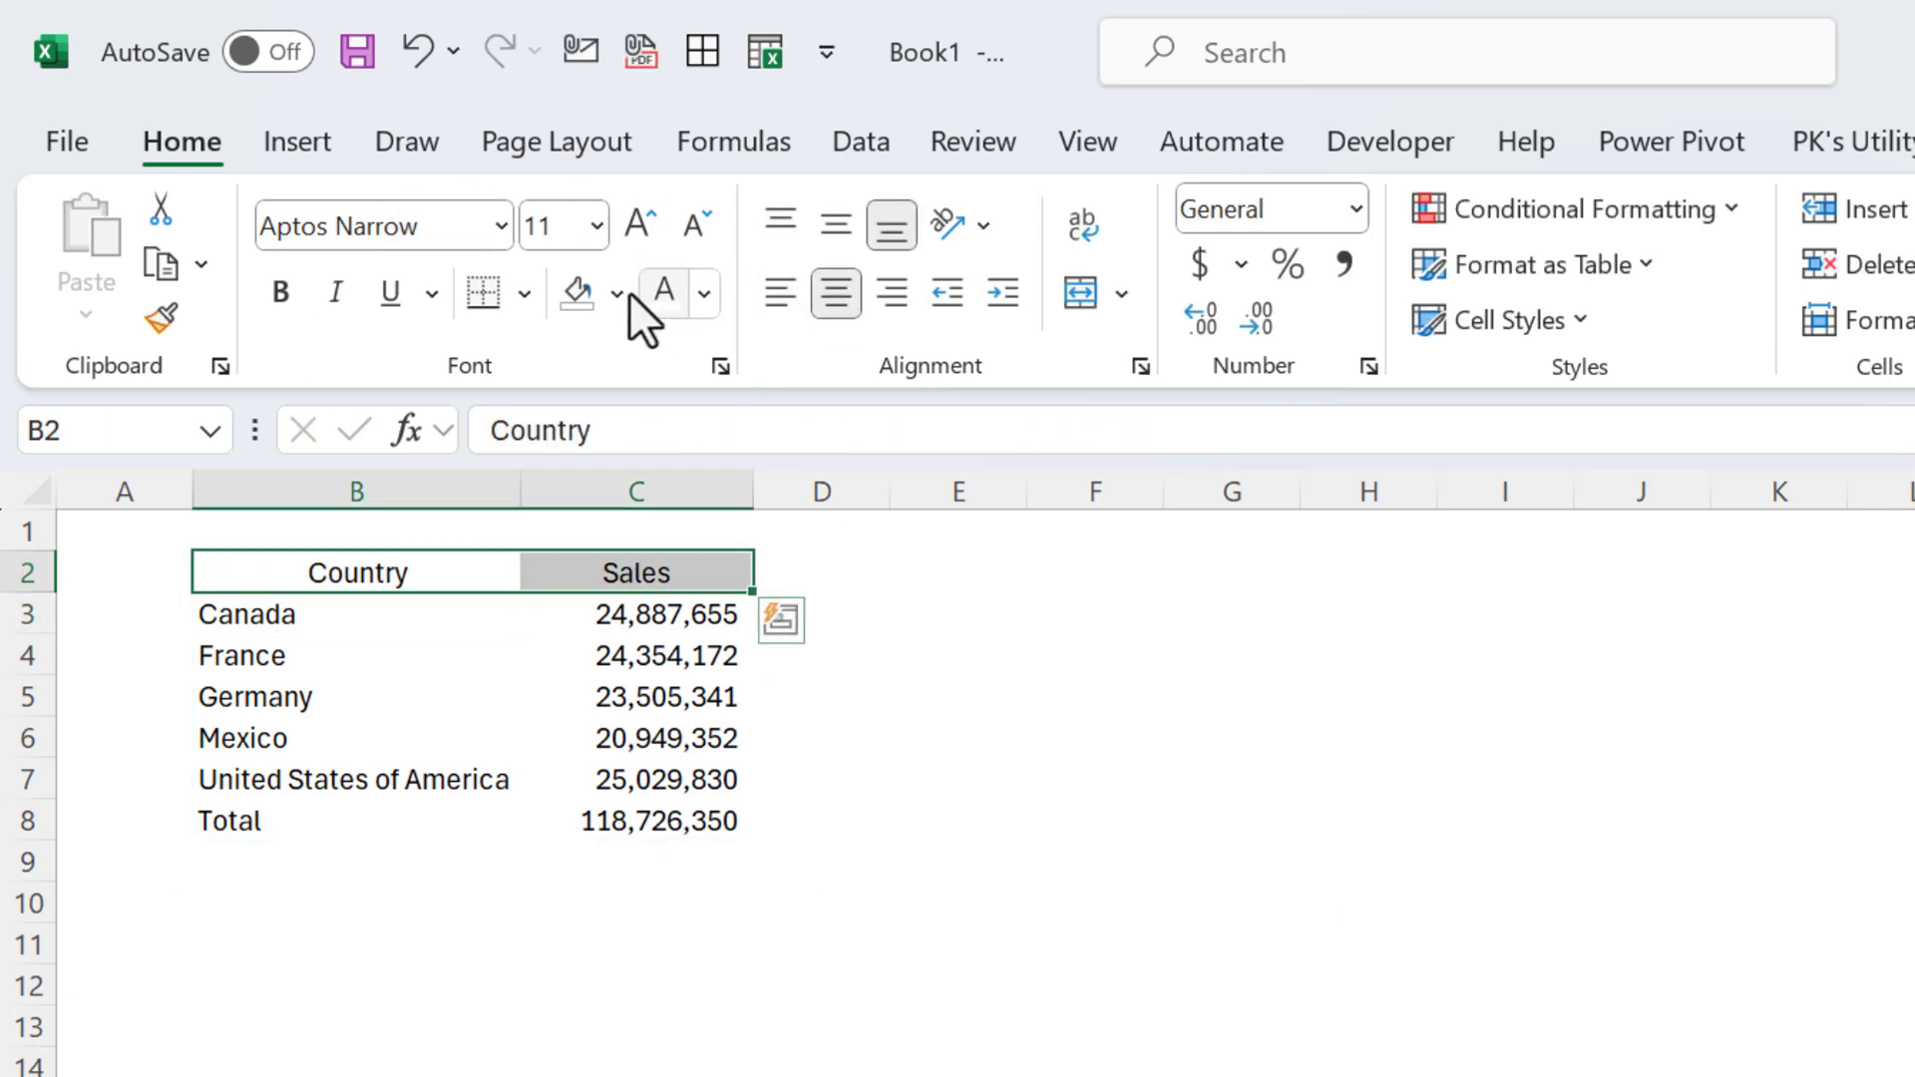
left_click(617, 293)
left_click(833, 403)
left_click(670, 297)
left_click(279, 291)
left_click(1095, 620)
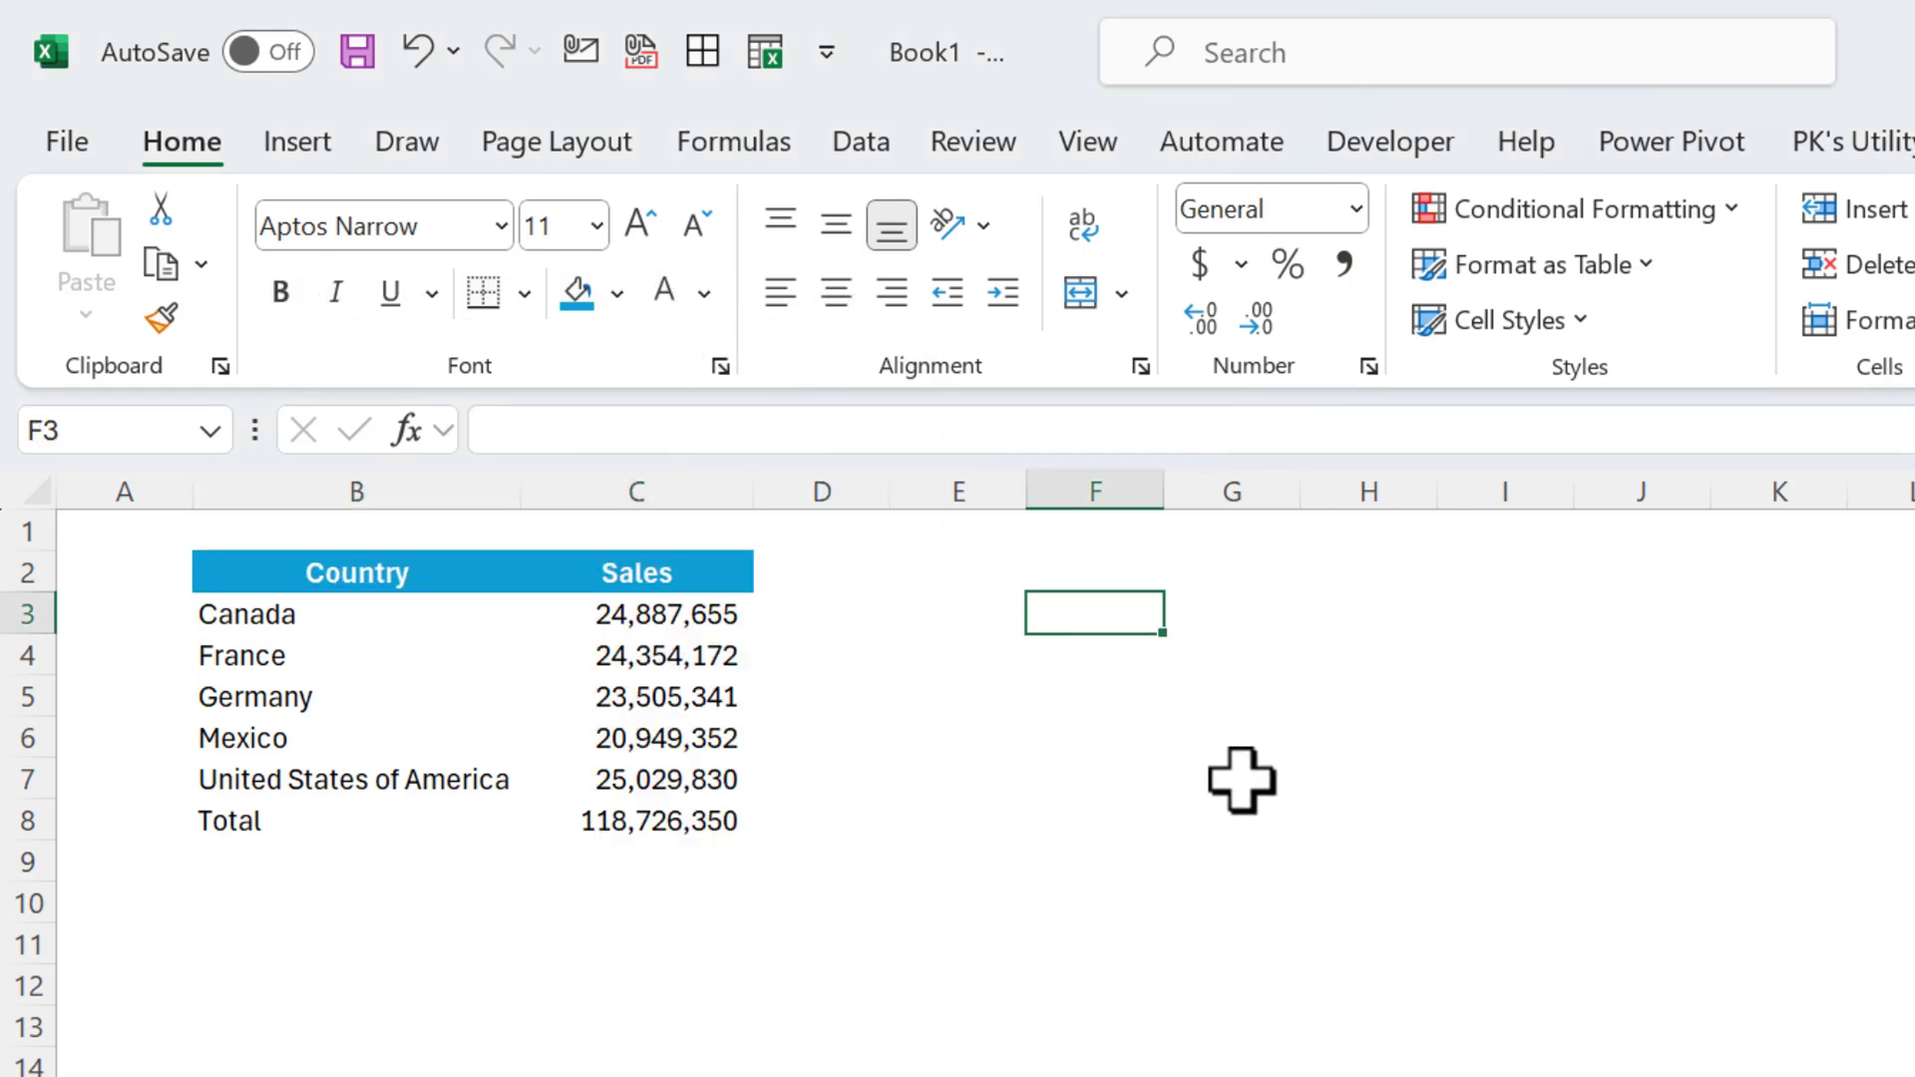
Set the total depth argument of the GROUPBY formula in B3 to 0 - No totals and review the resulting rows.
key("Left")
key("Left")
key("Left")
key("Left")
key("Left")
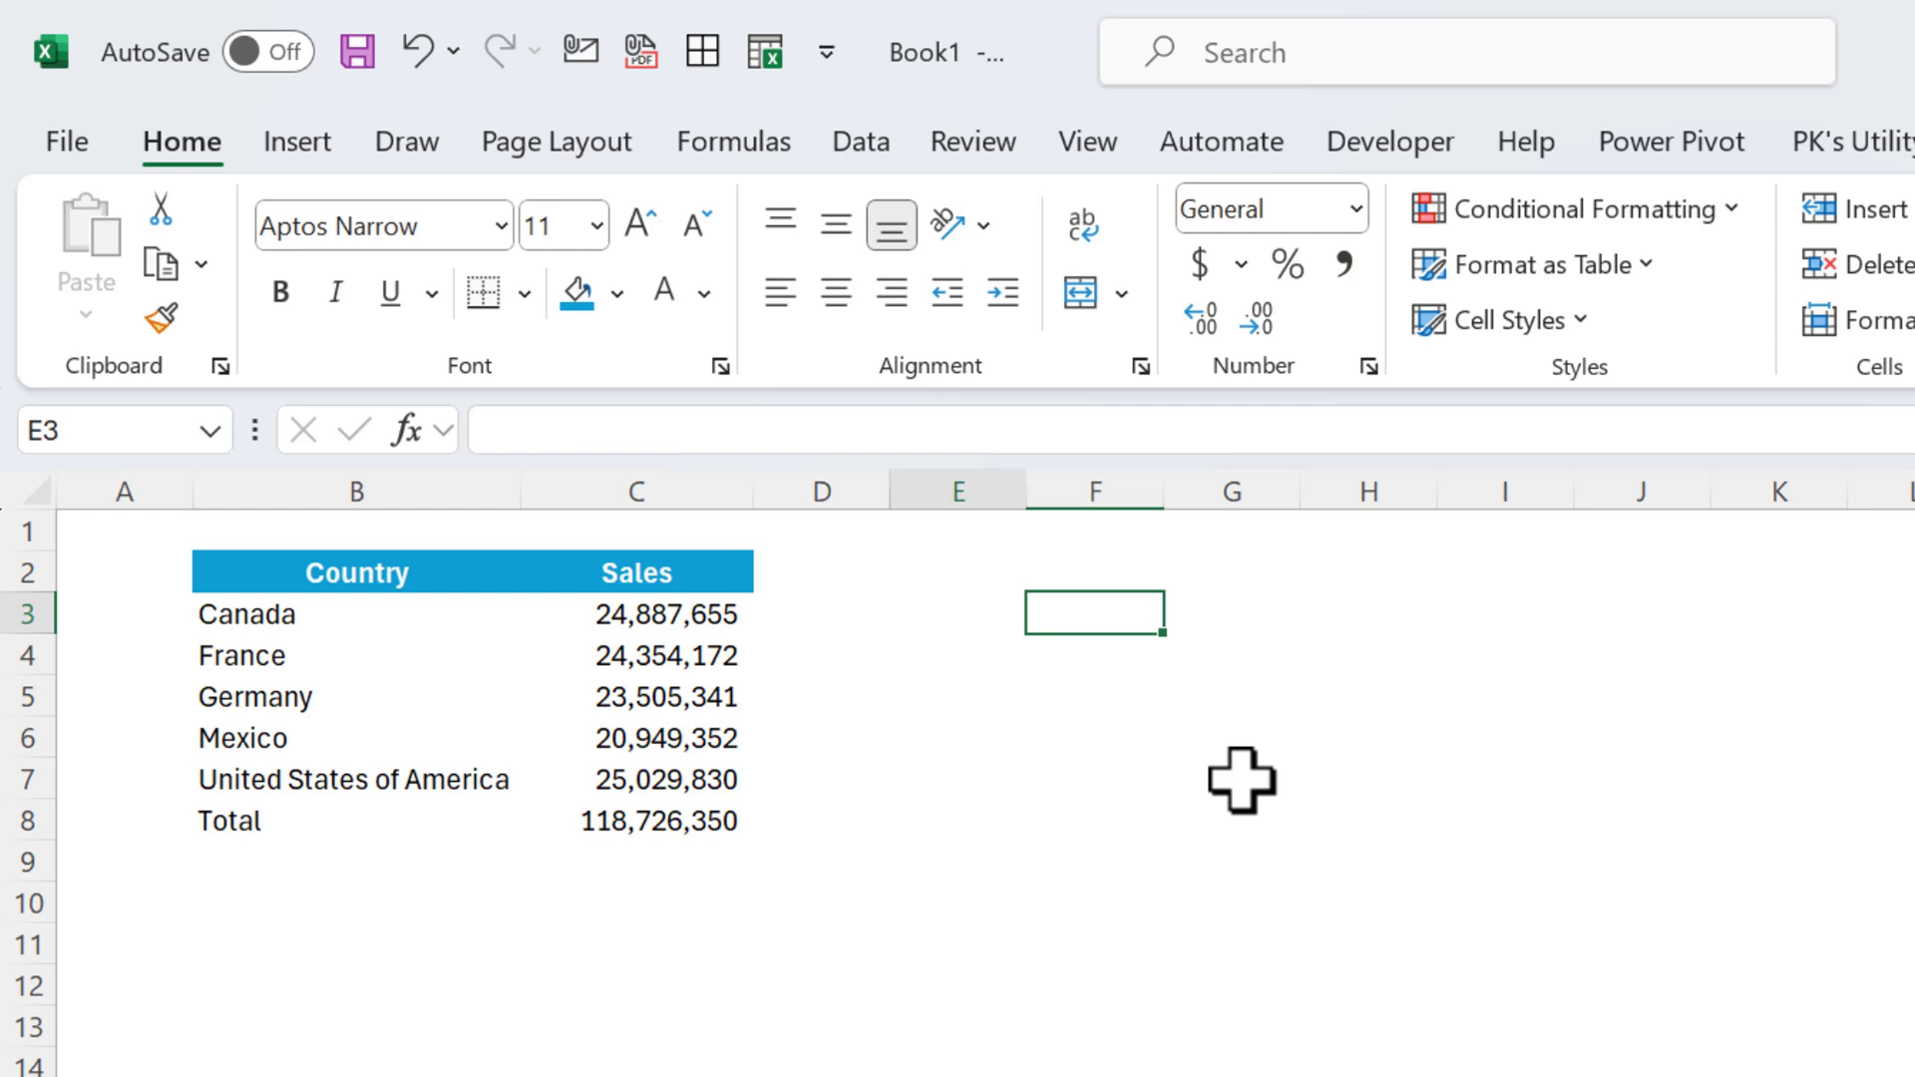
key("Right")
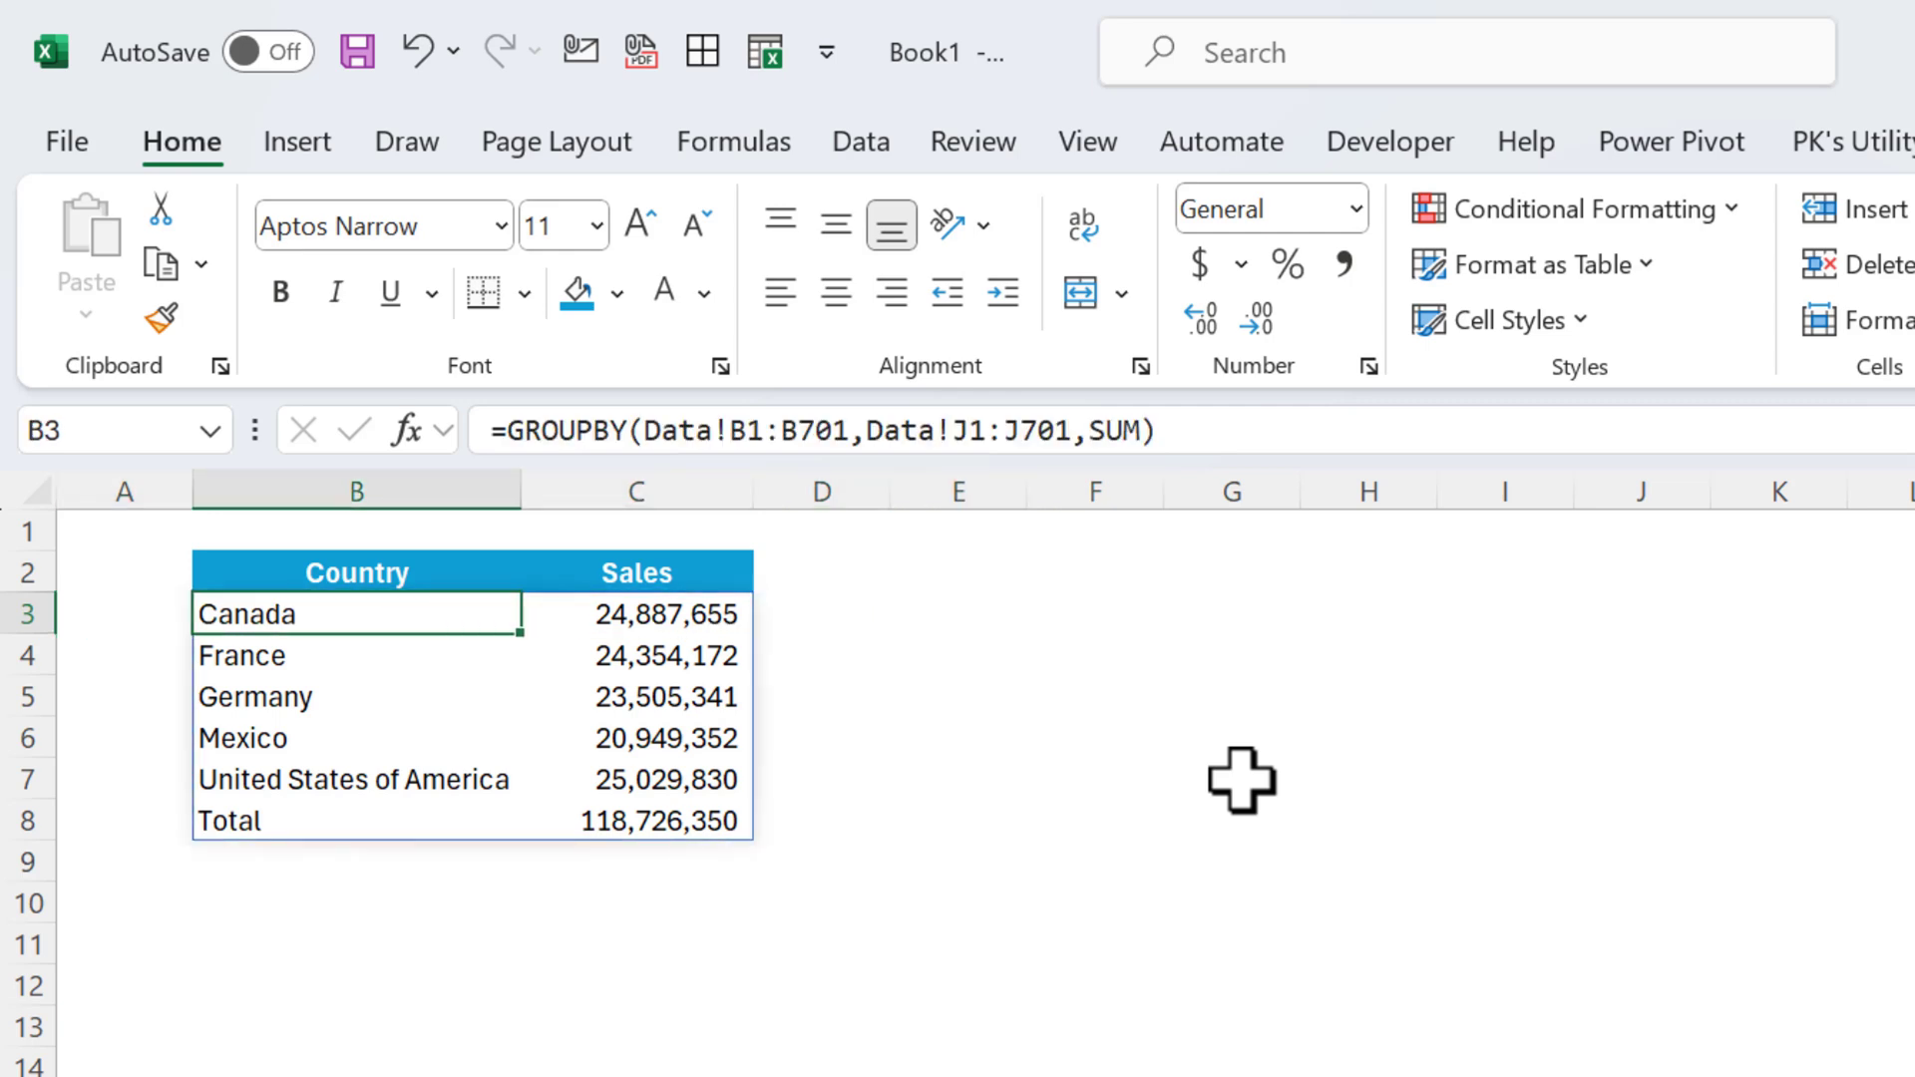
left_click(1147, 430)
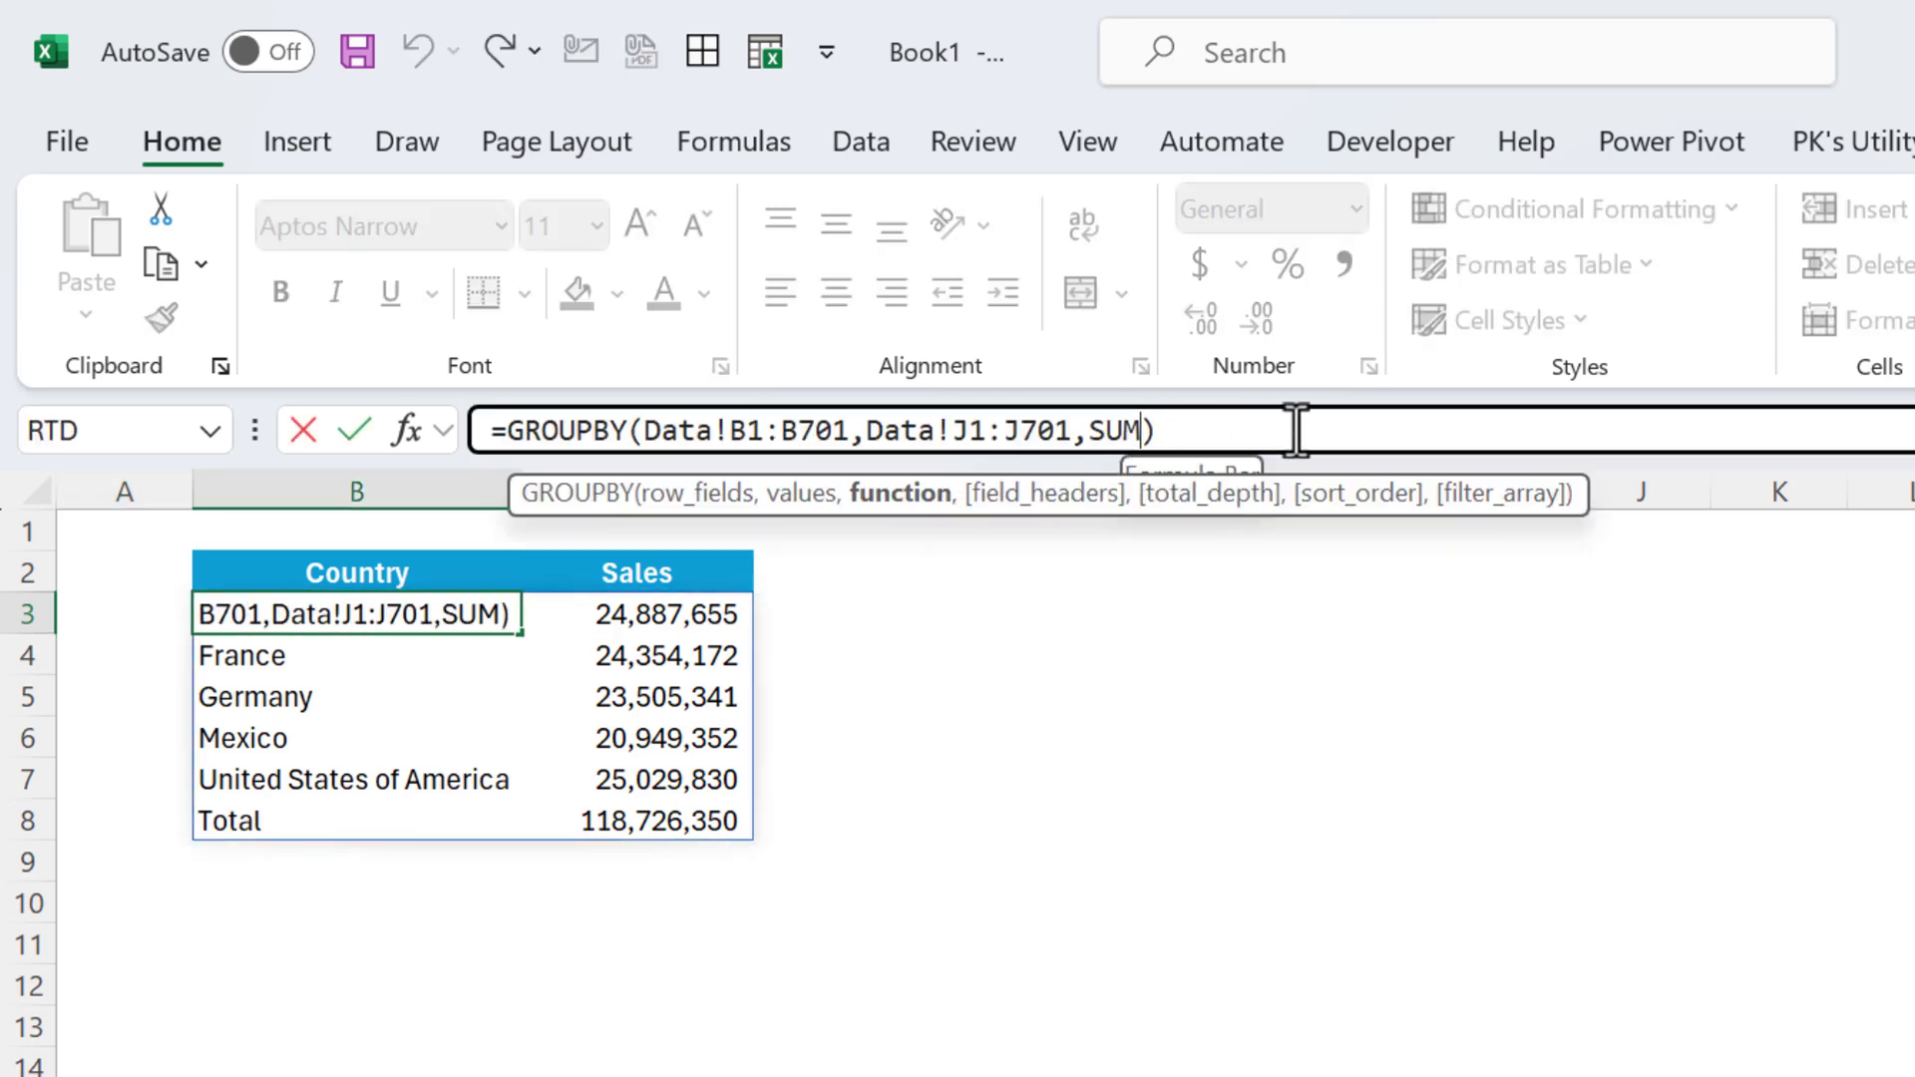
type(",")
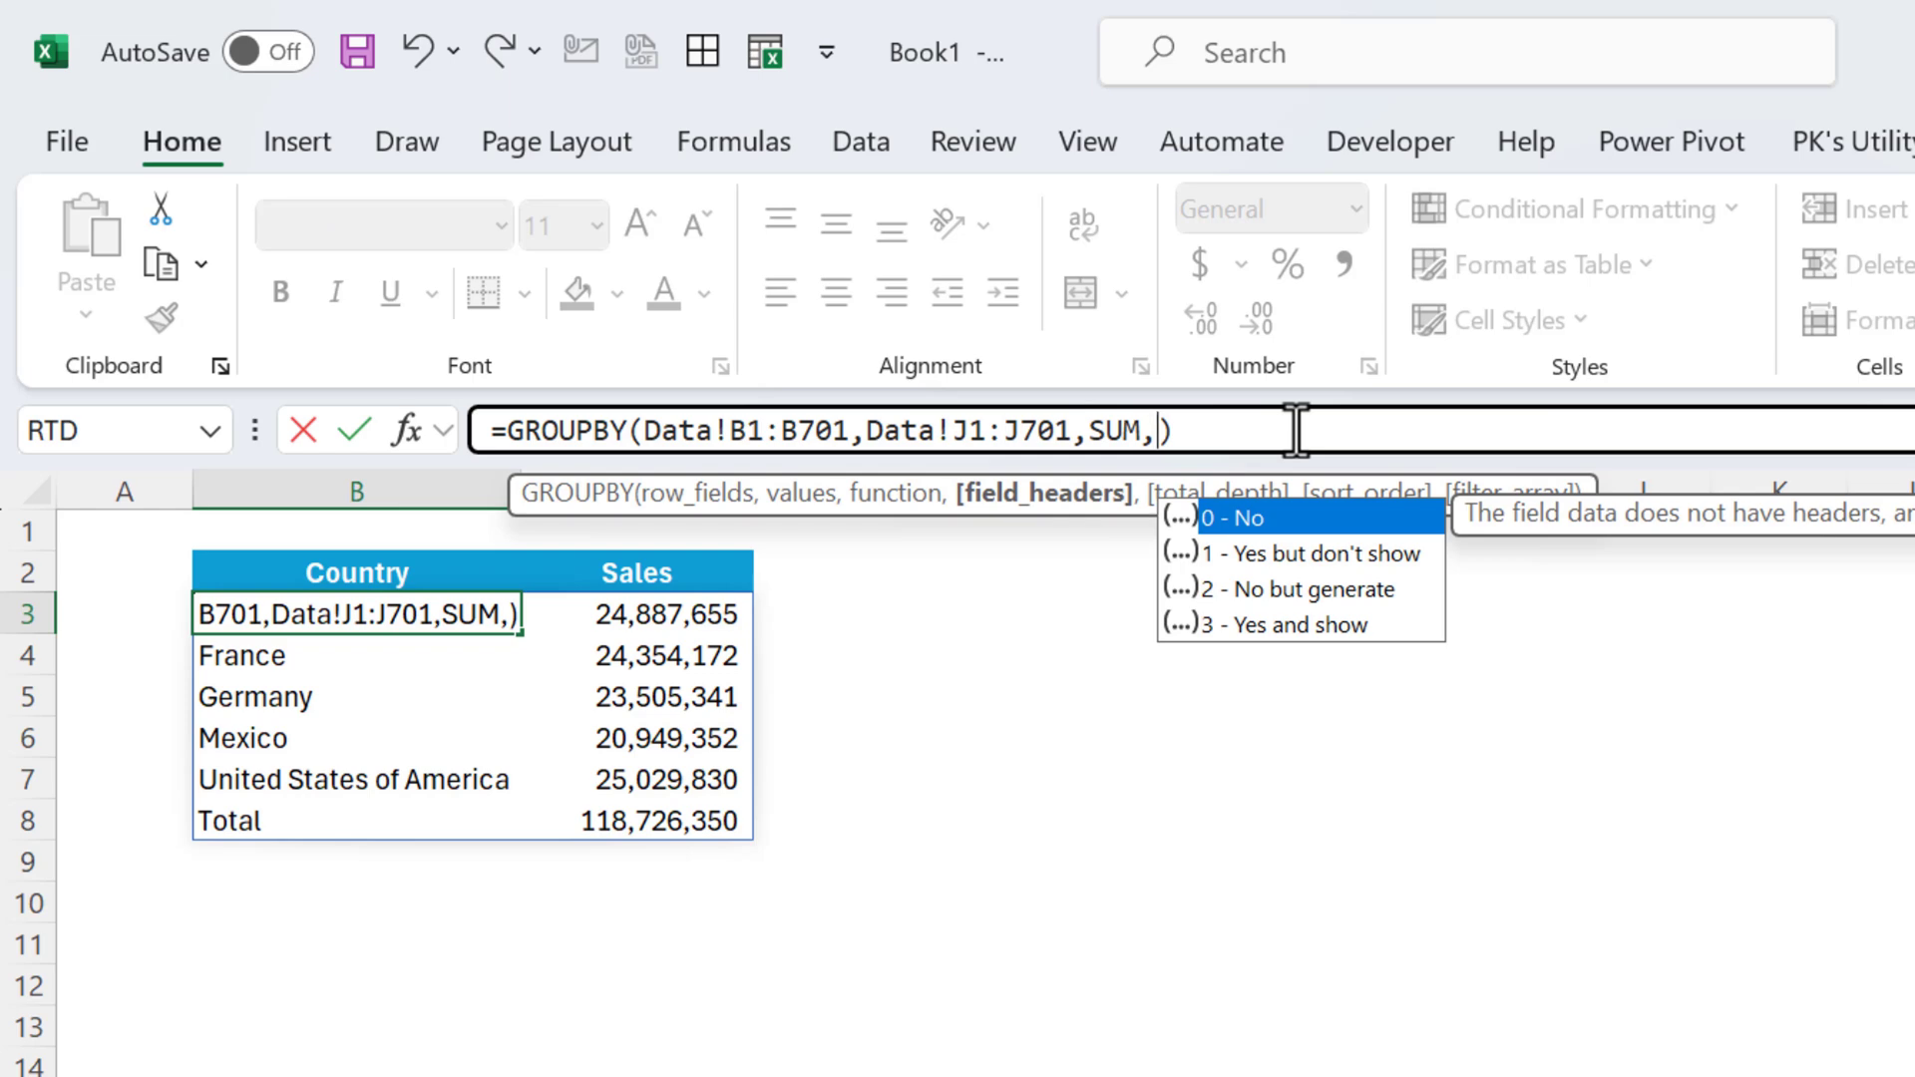
type(",")
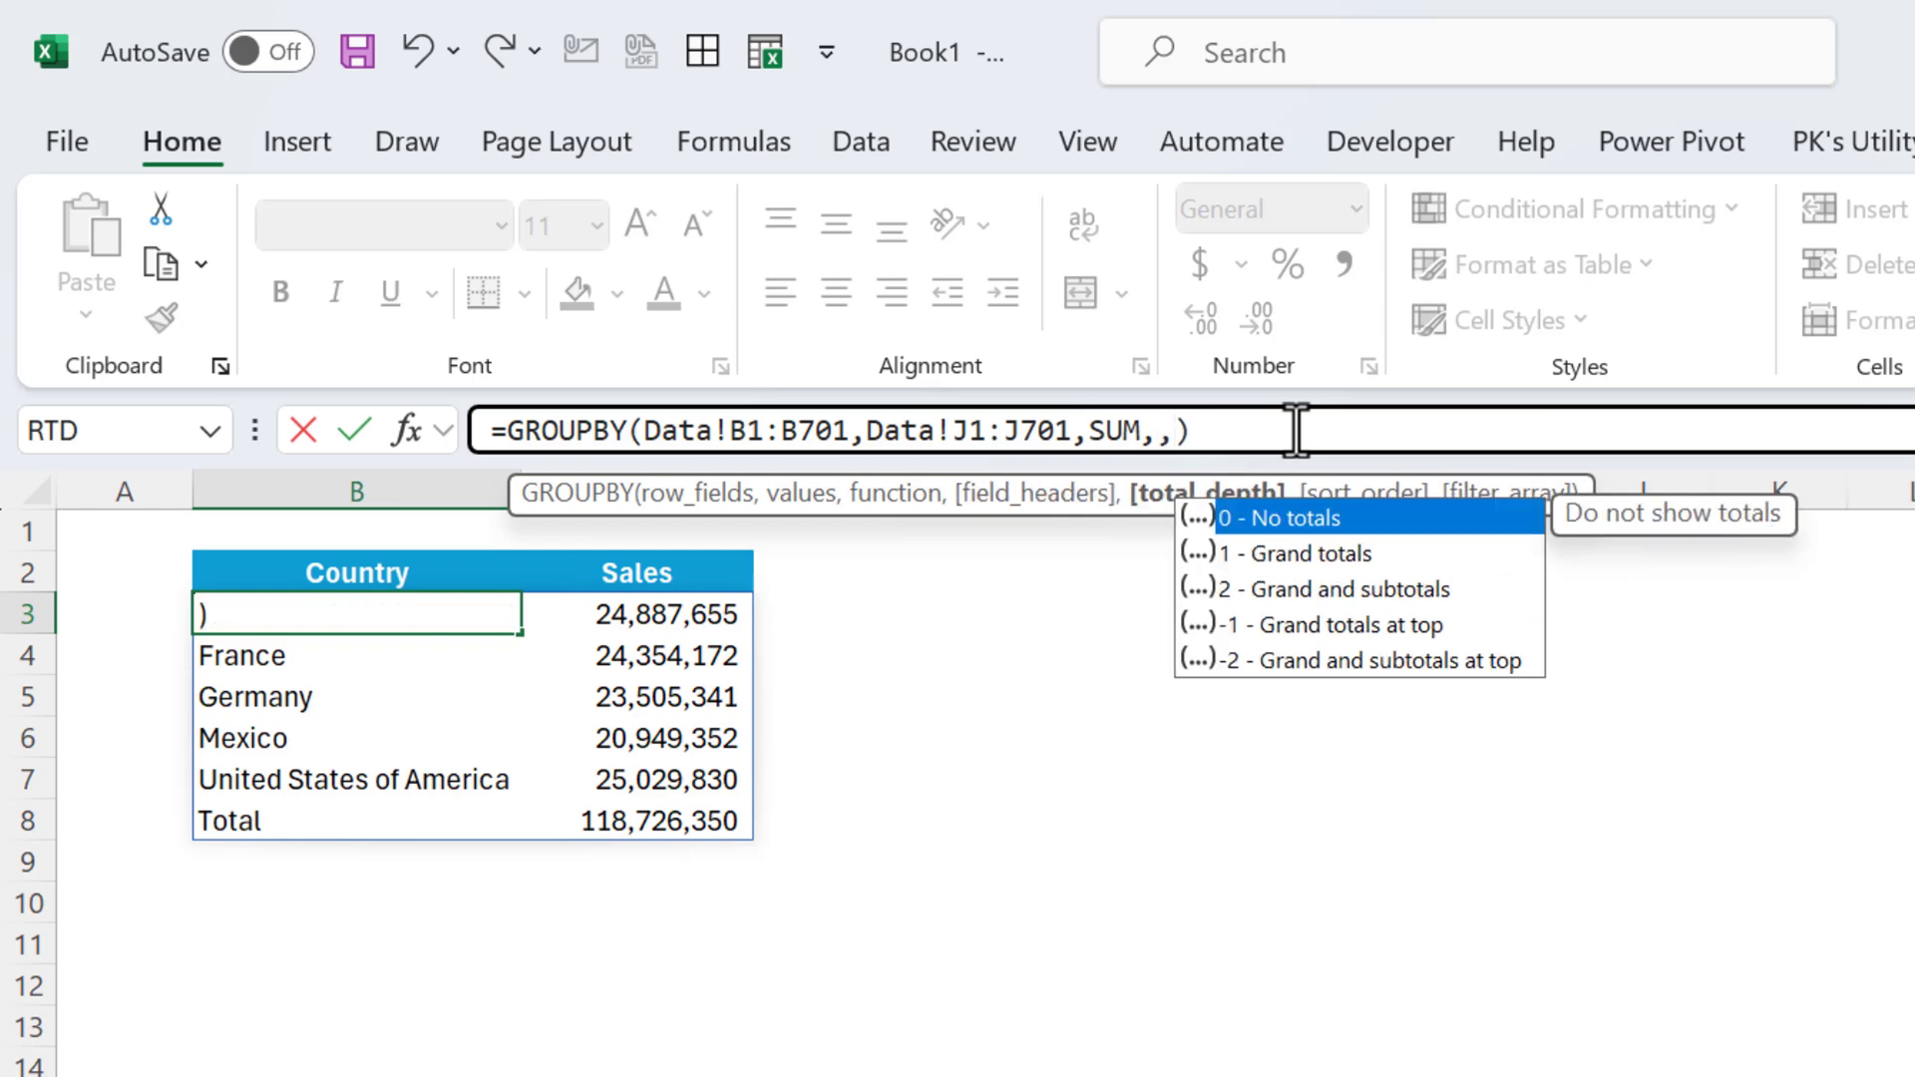
key("Down")
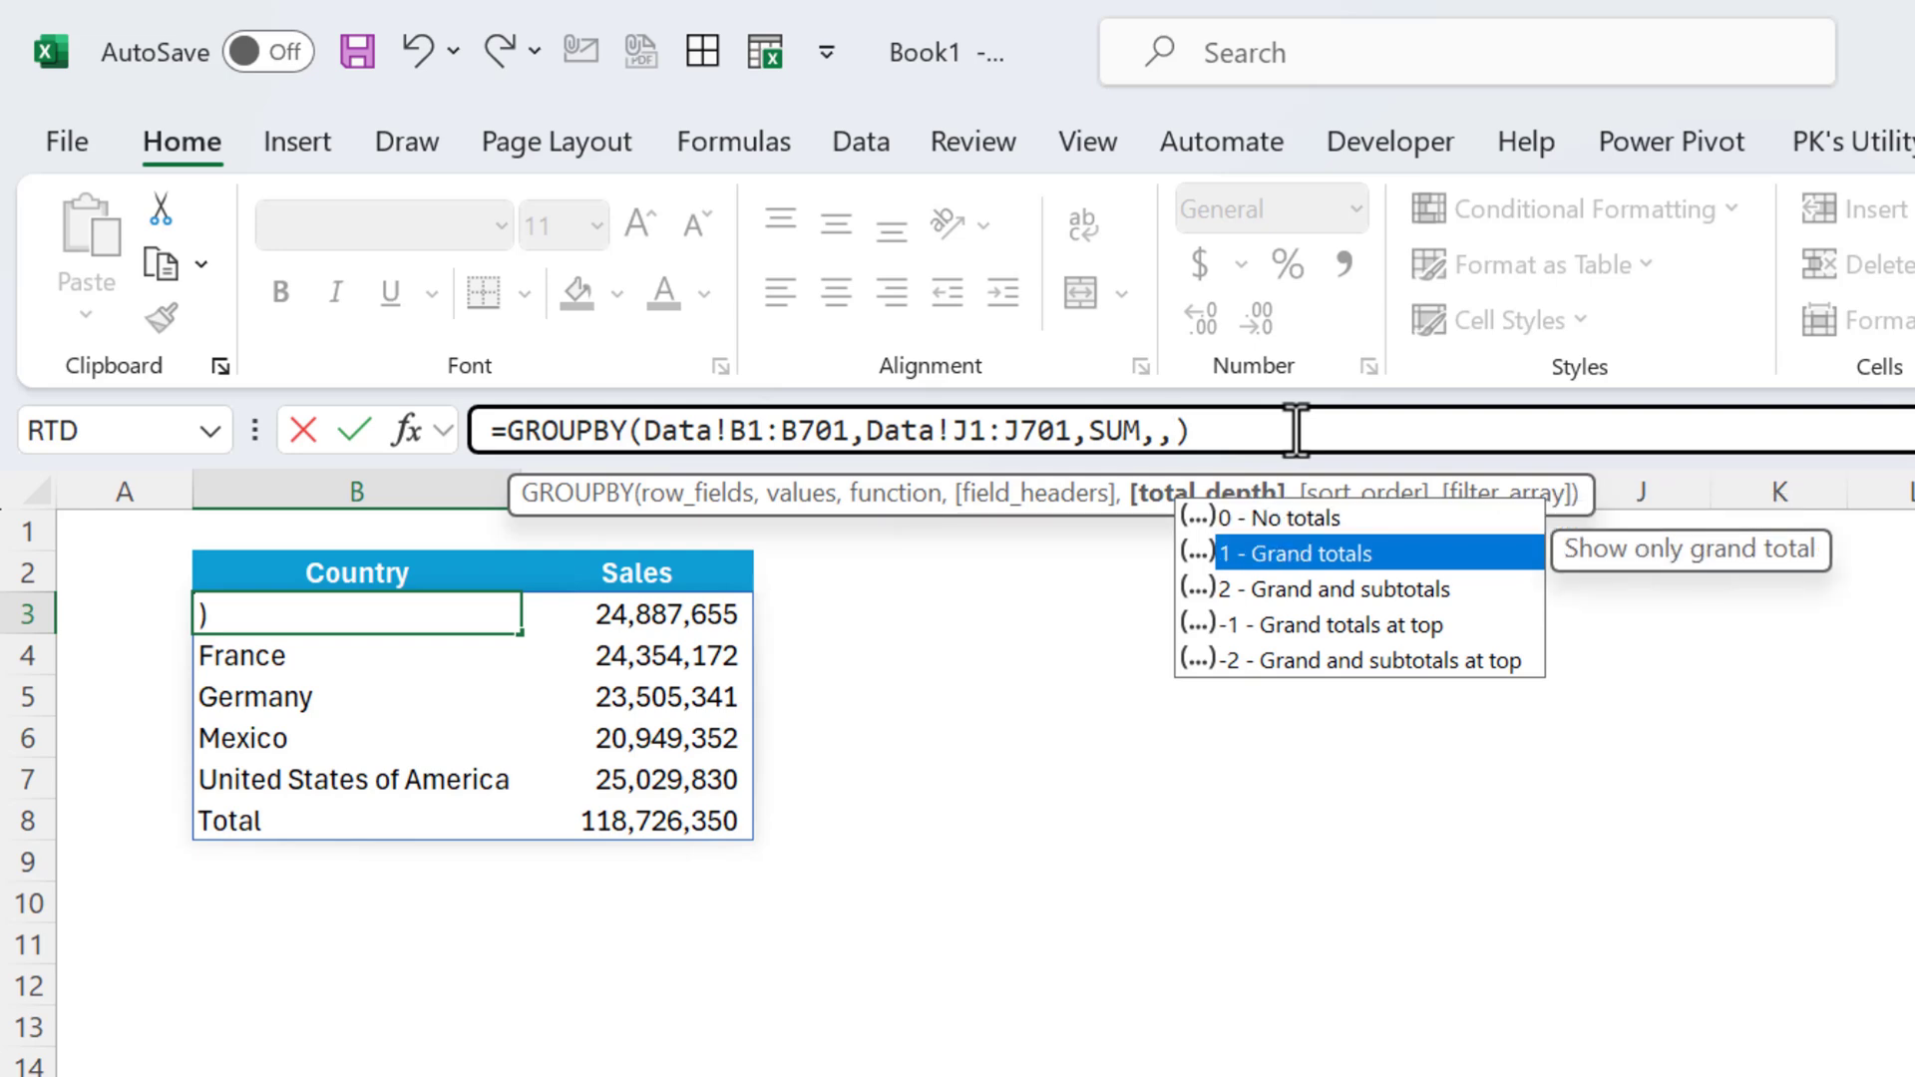
key("Up")
key("Tab")
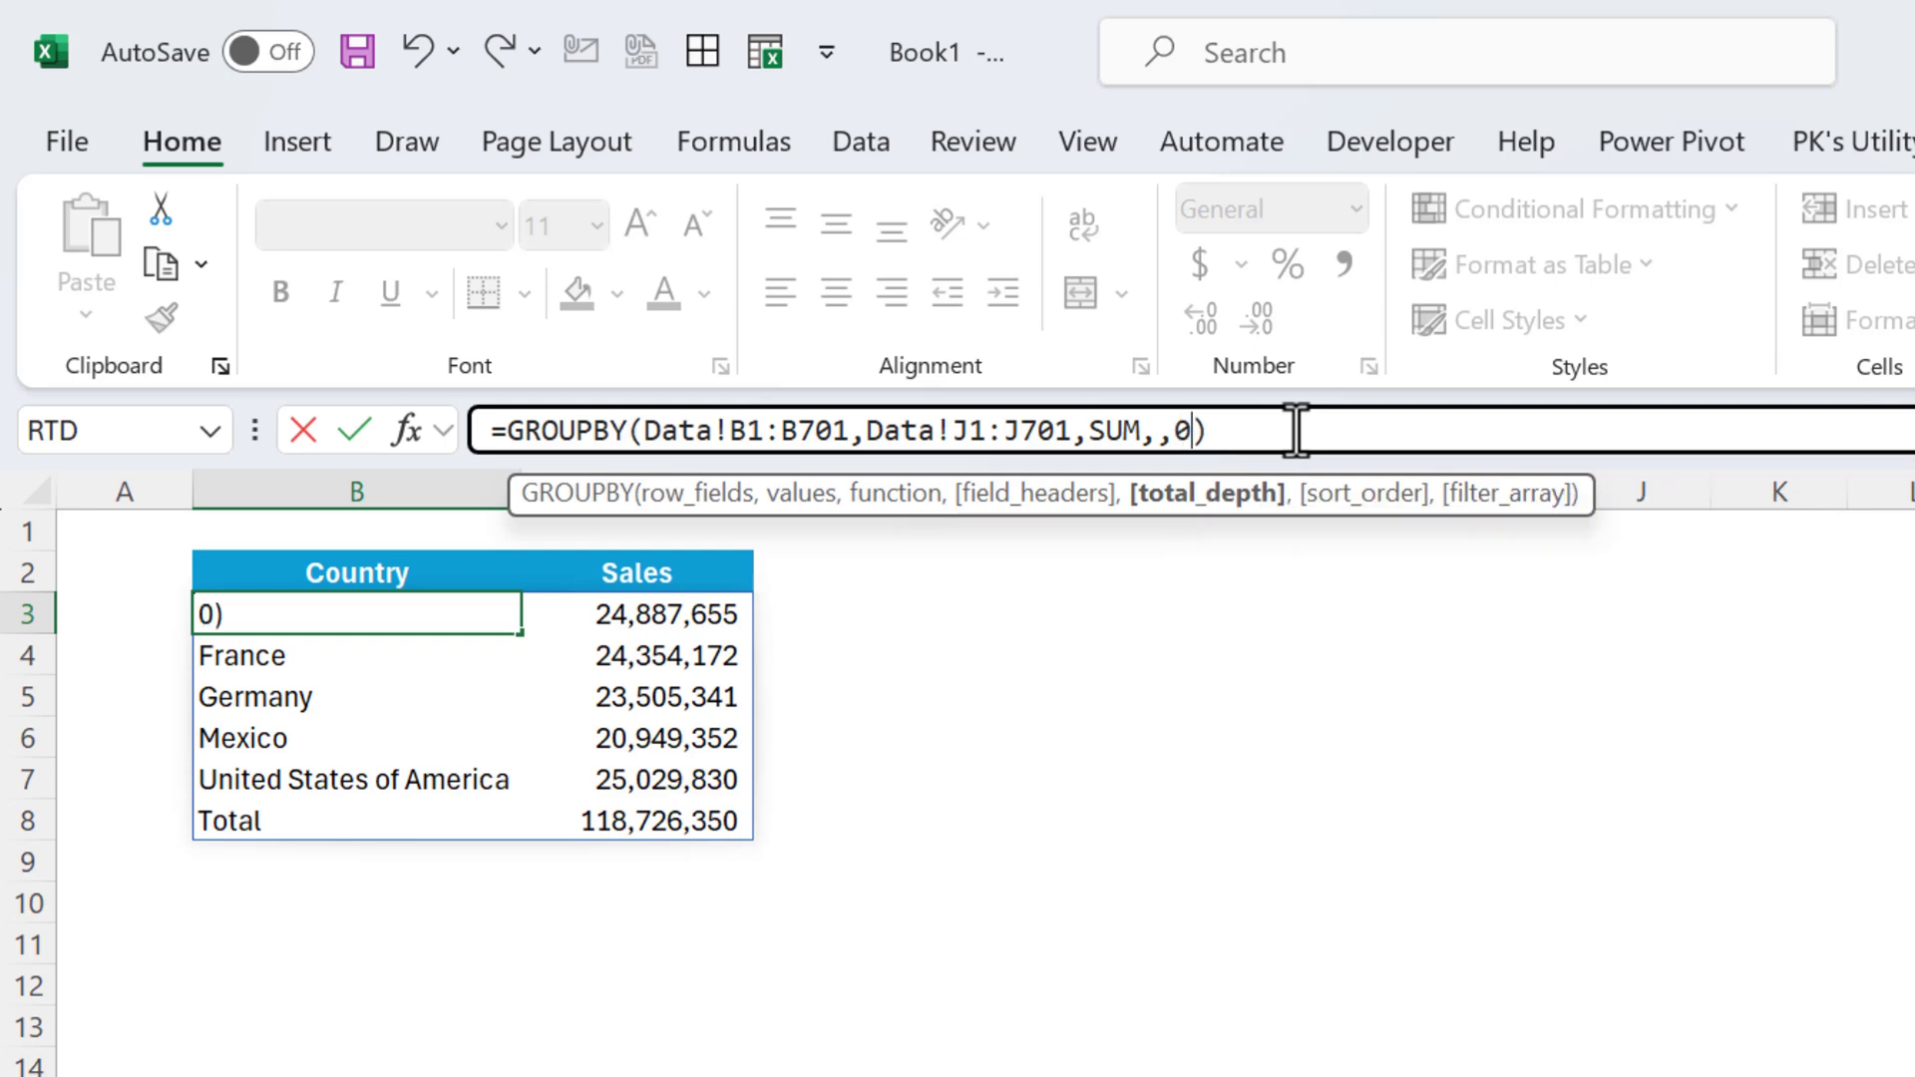
key("Return")
left_click_drag(222, 818, 877, 818)
left_click_drag(333, 614, 339, 778)
left_click_drag(663, 613, 663, 778)
left_click(265, 607)
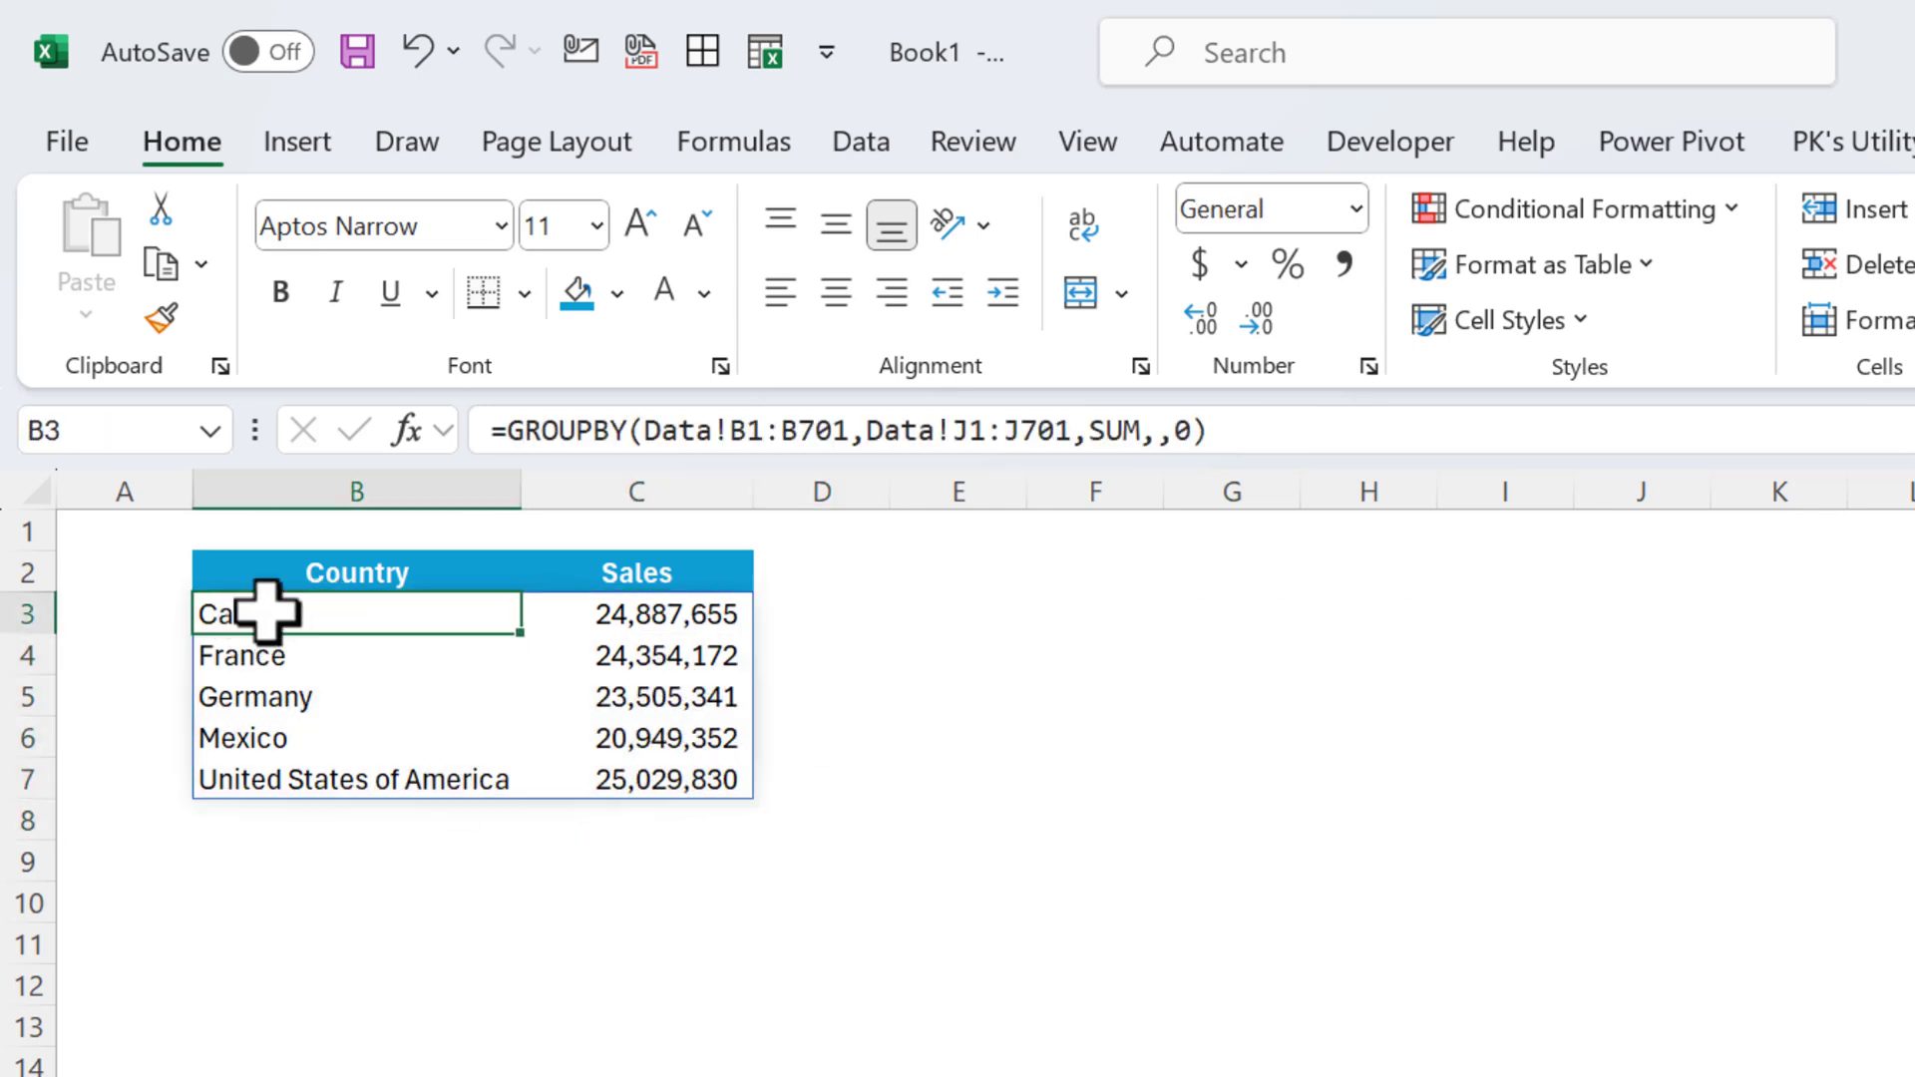
Change the total depth argument of the GROUPBY formula to 1 - Grand totals.
left_click(1197, 430)
key("BackSpace")
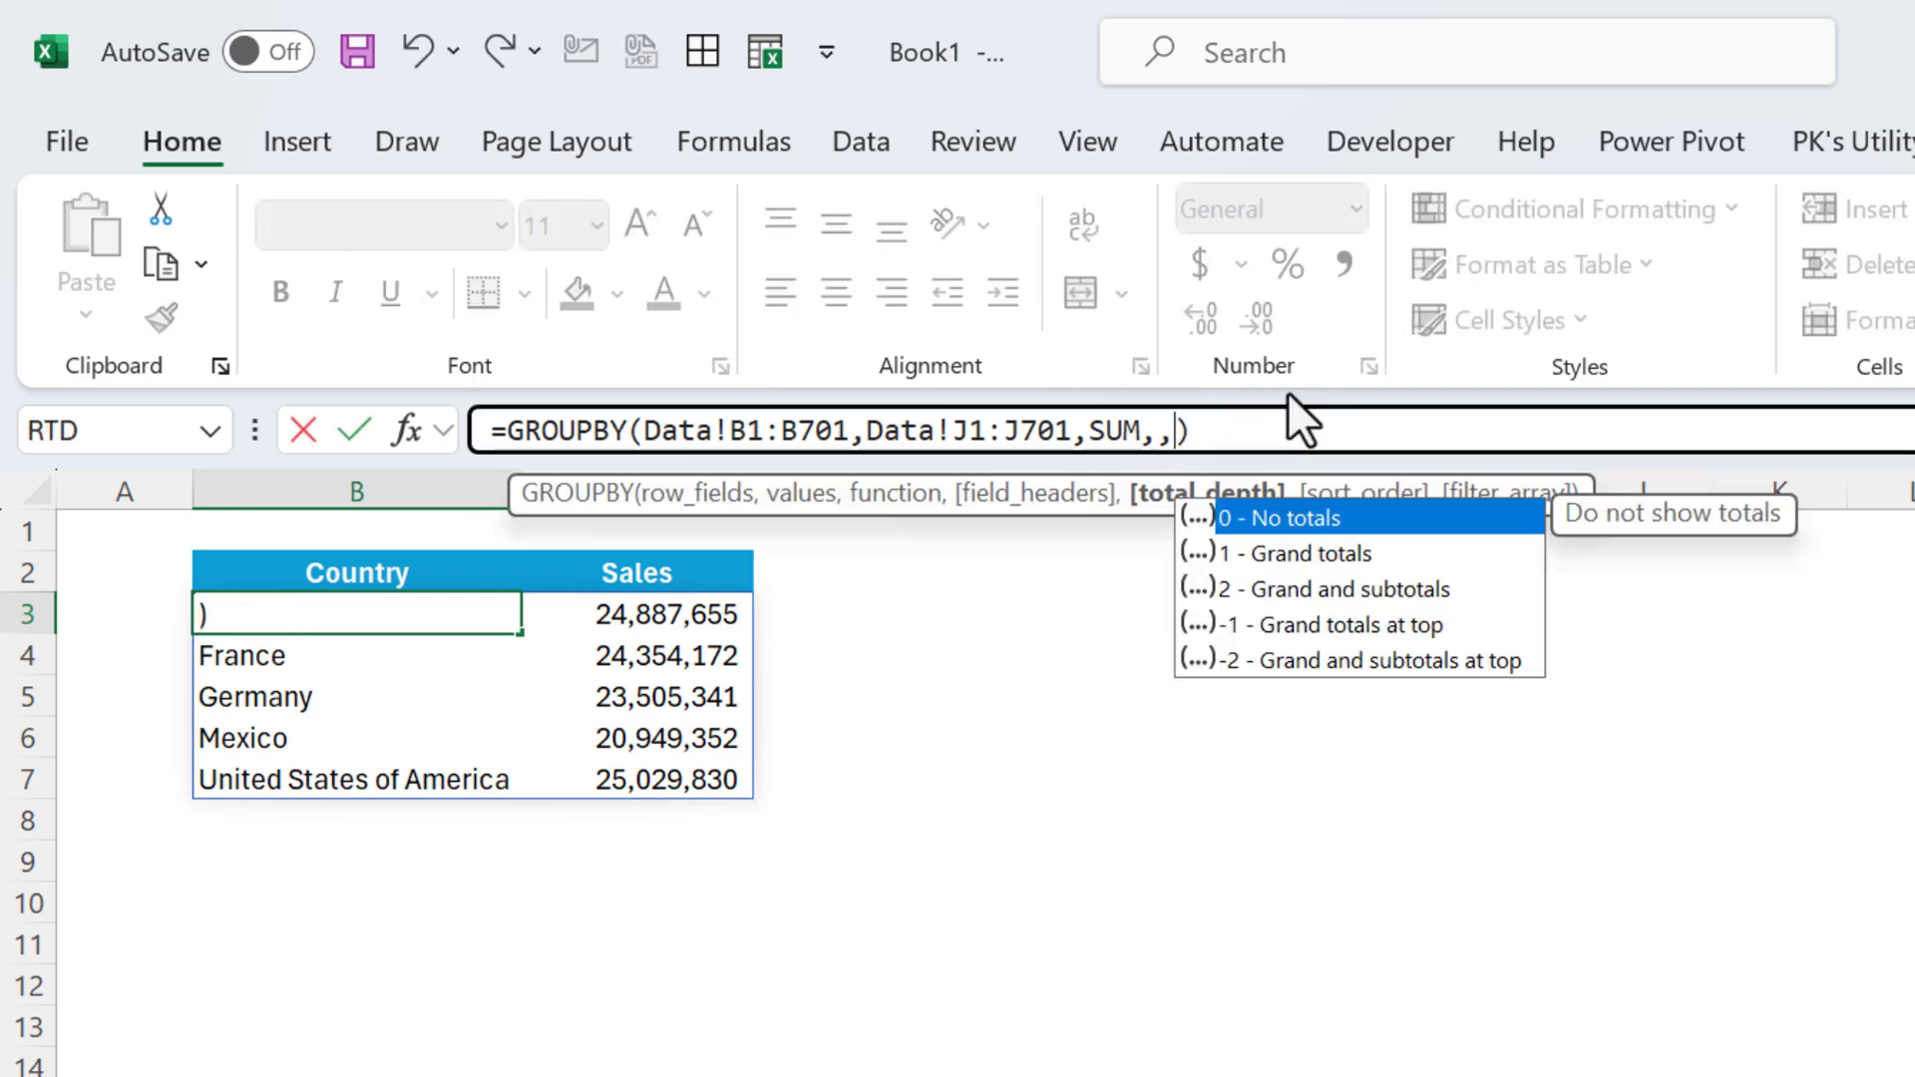
key("Down")
key("Tab")
key("Return")
Go through the summary rows under Country to examine the grand total's placement.
key("Down")
key("Down")
key("Down")
key("Down")
key("Up")
key("Up")
key("Up")
key("Up")
key("Up")
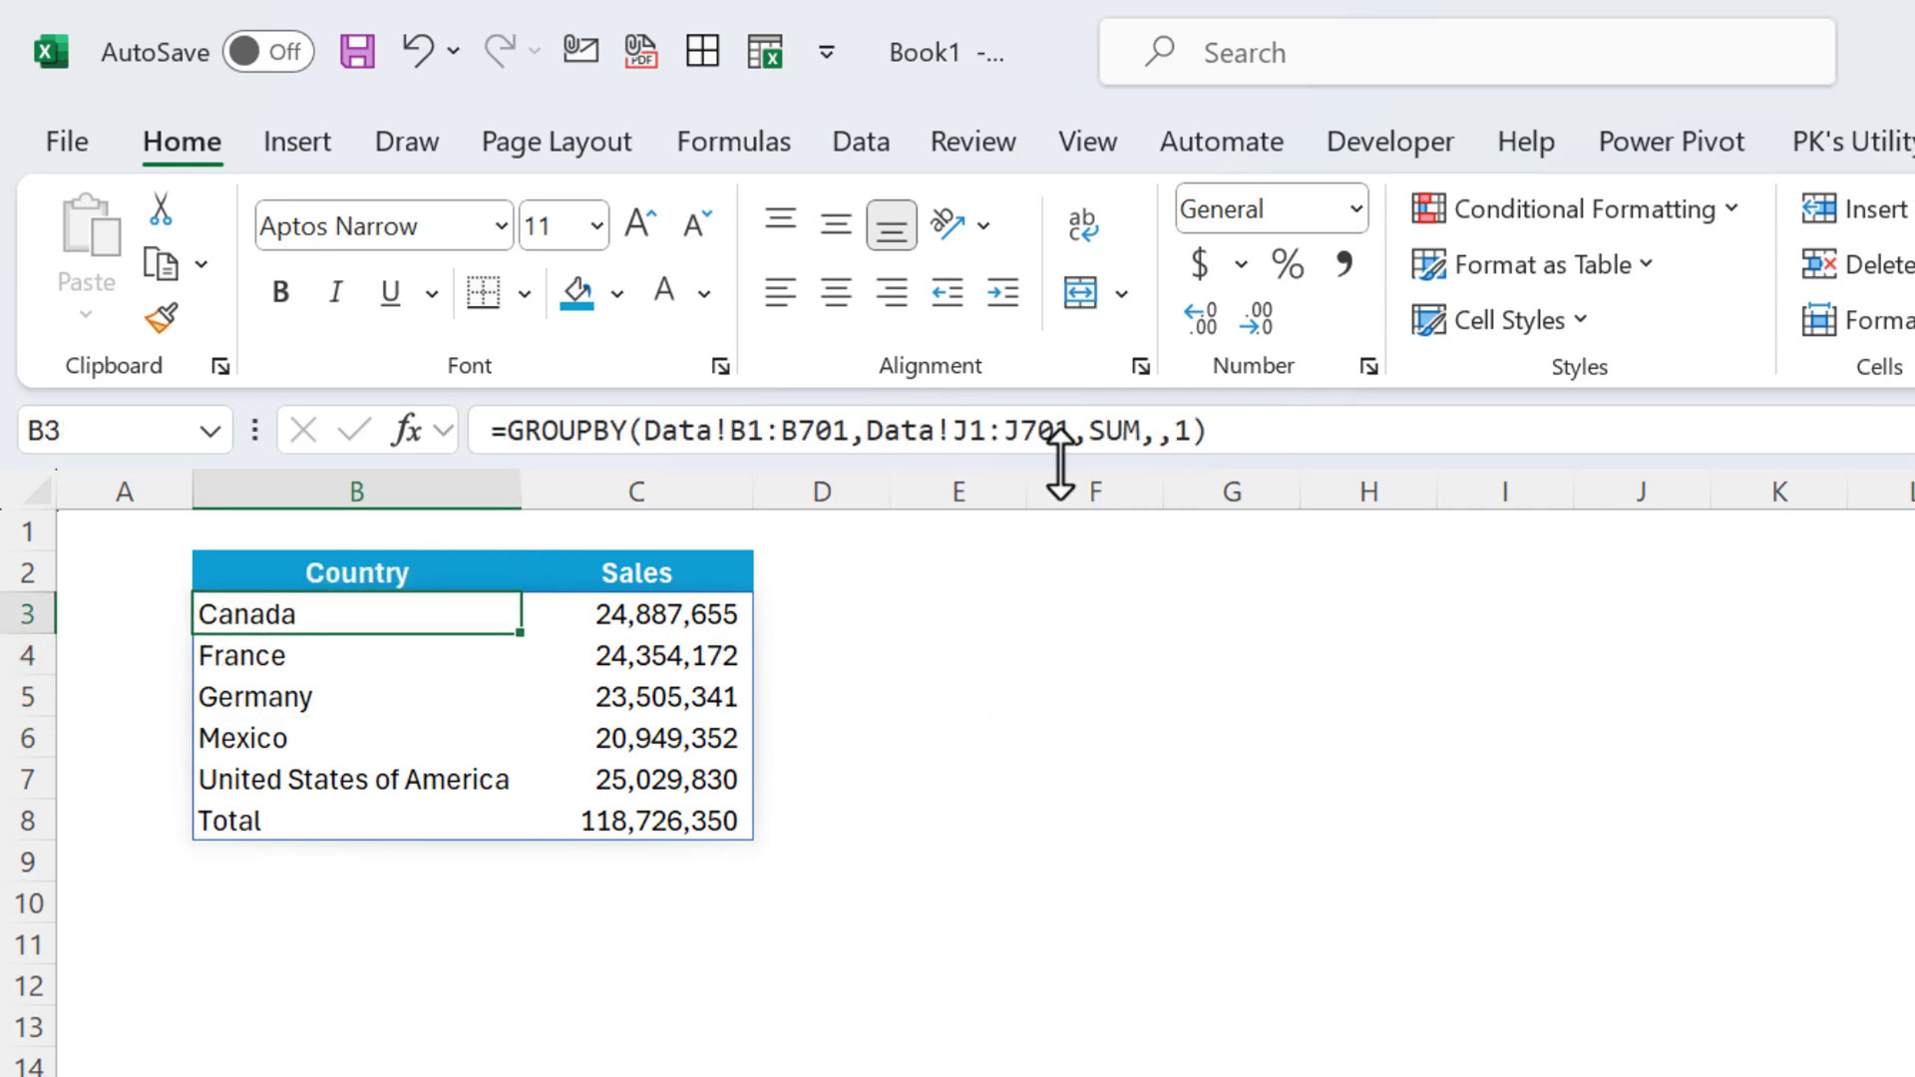
Change the total depth argument of the GROUPBY formula in B3 to -1 - Grand totals at top.
left_click(1190, 431)
key("BackSpace")
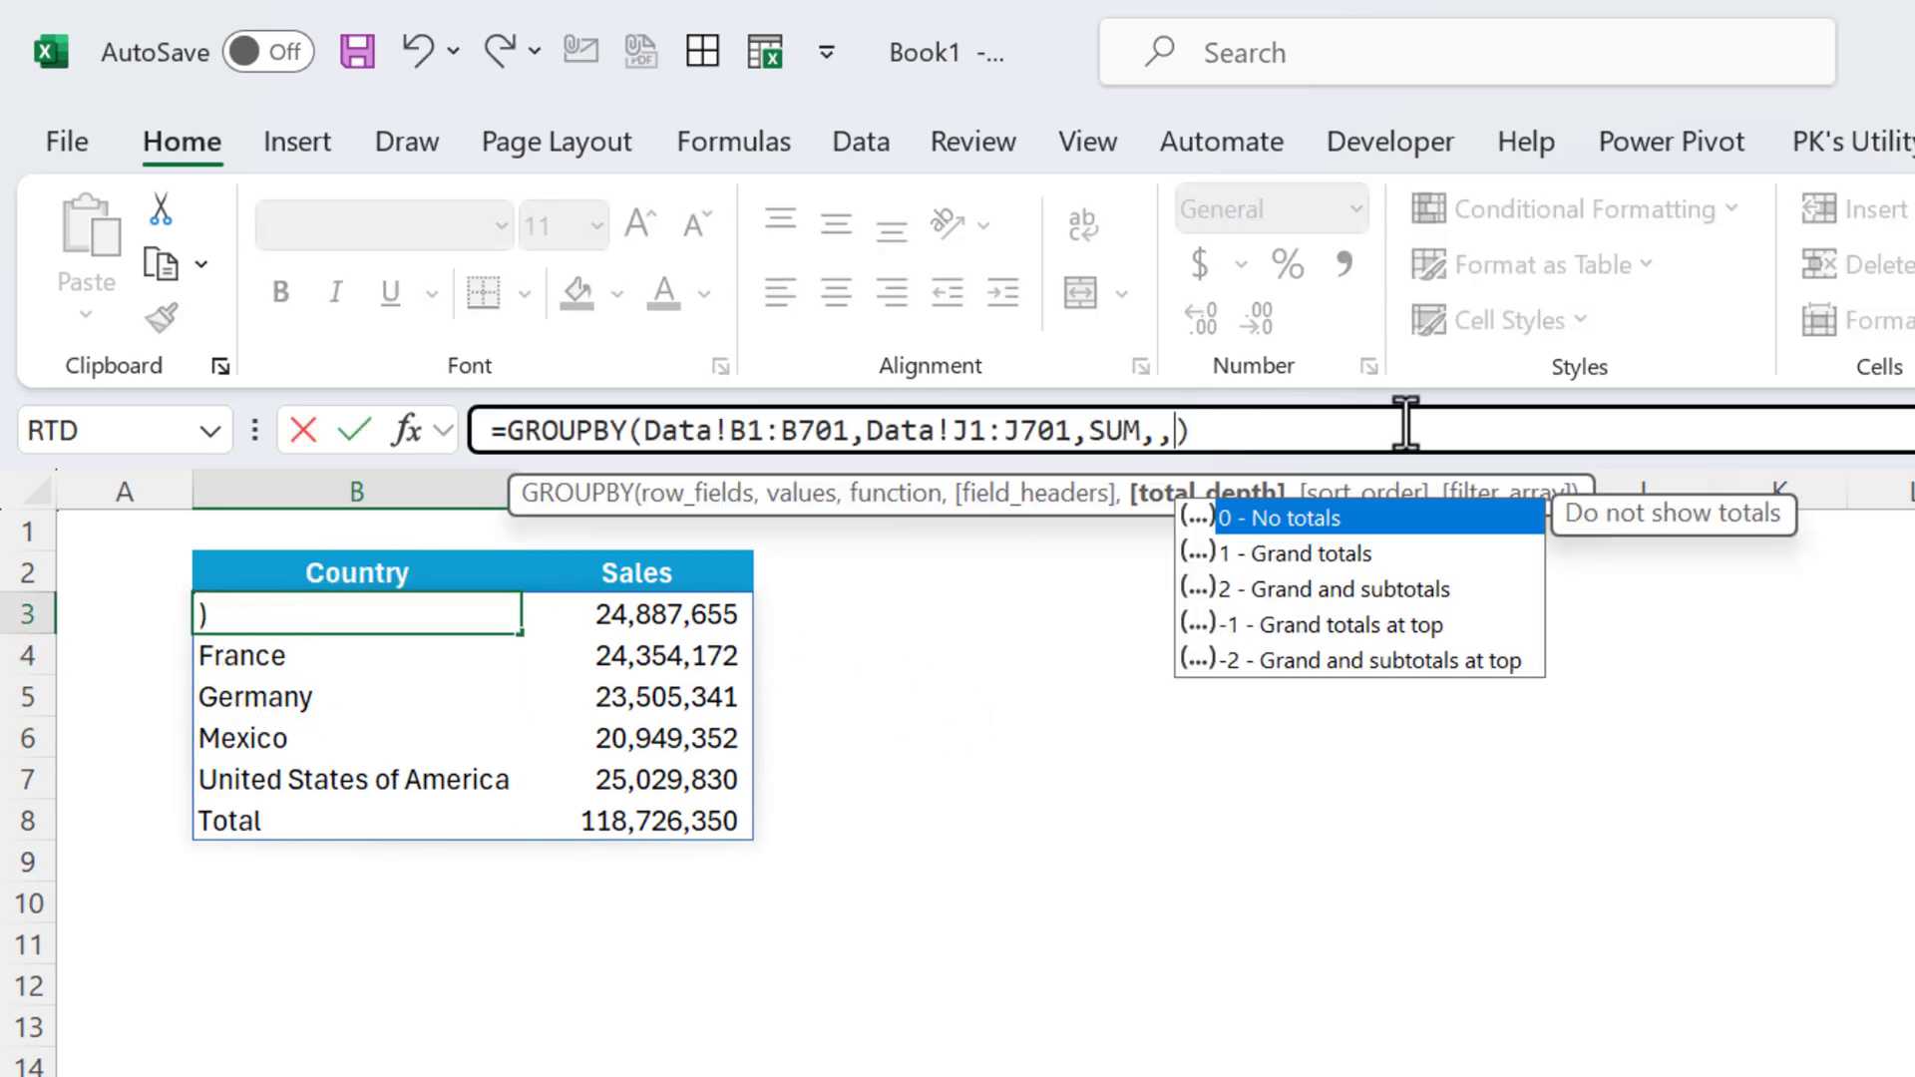
key("Down")
key("Down")
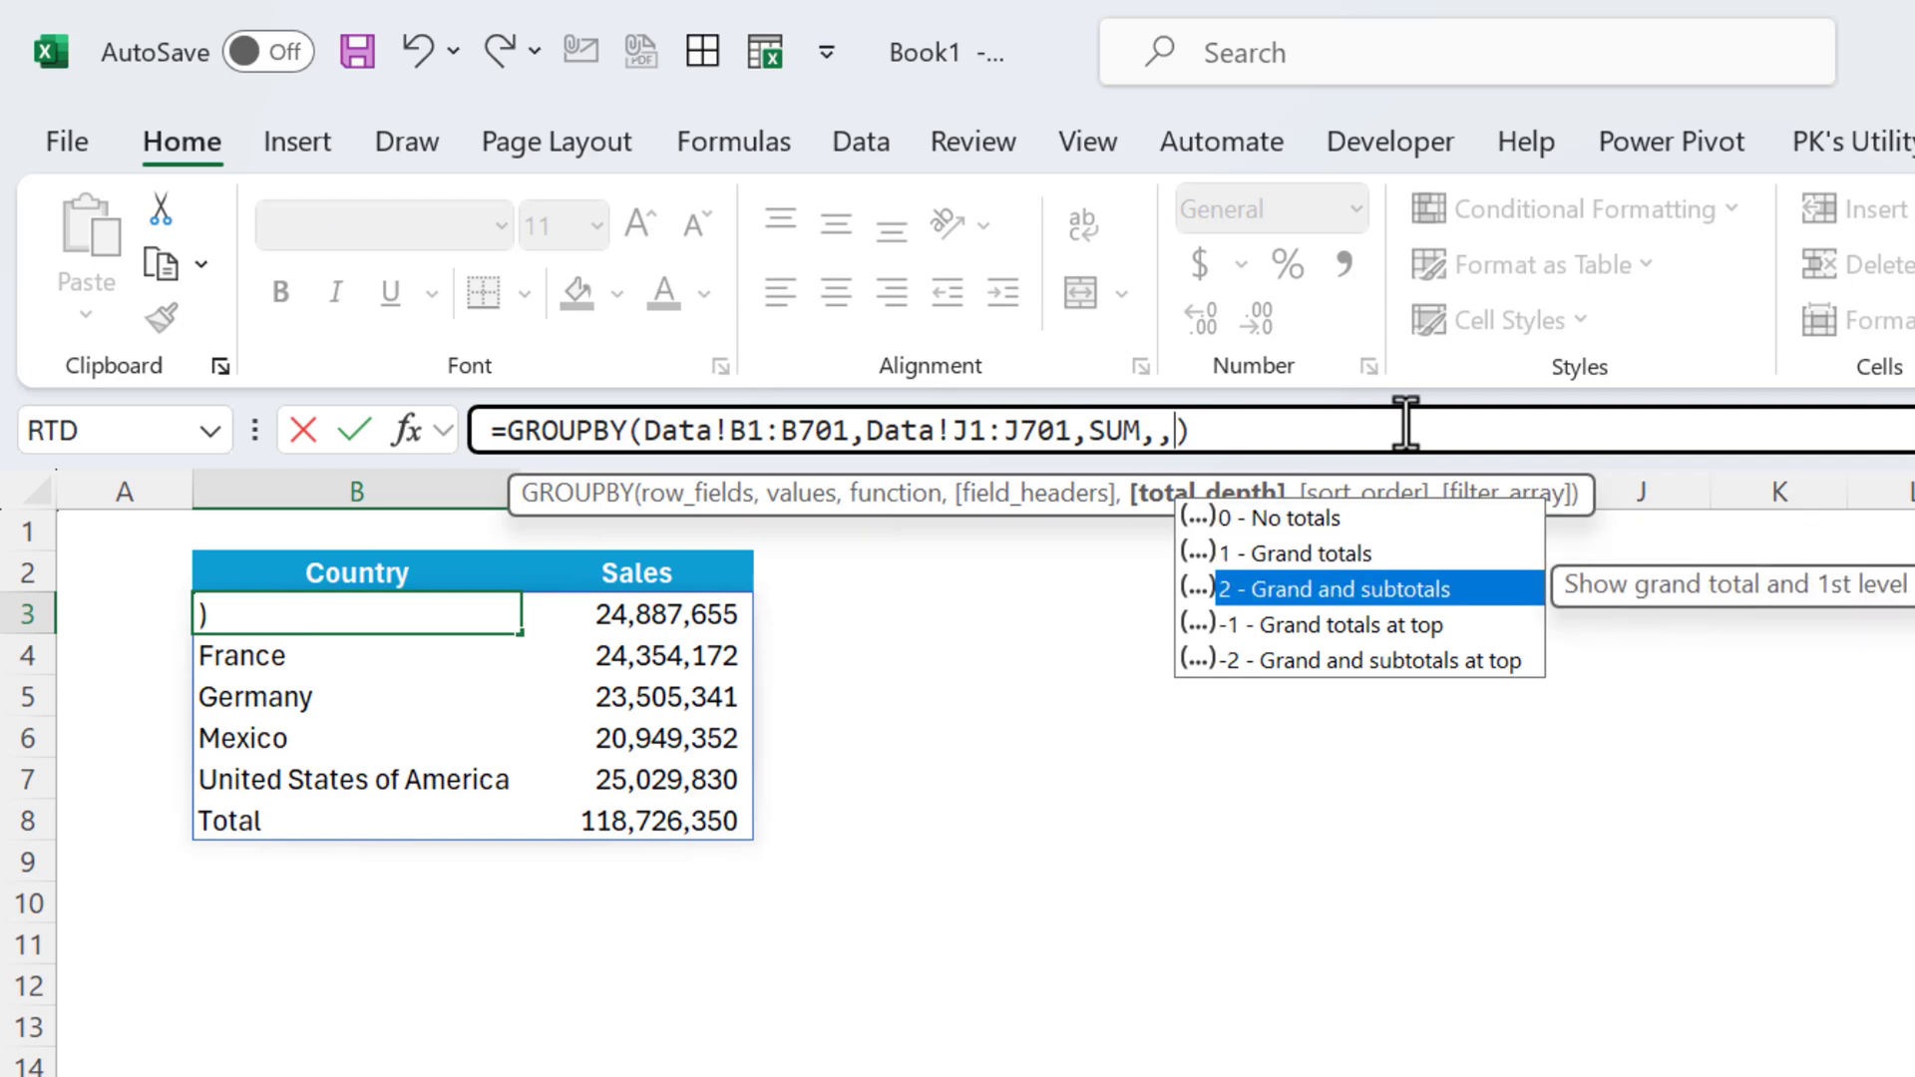
key("Down")
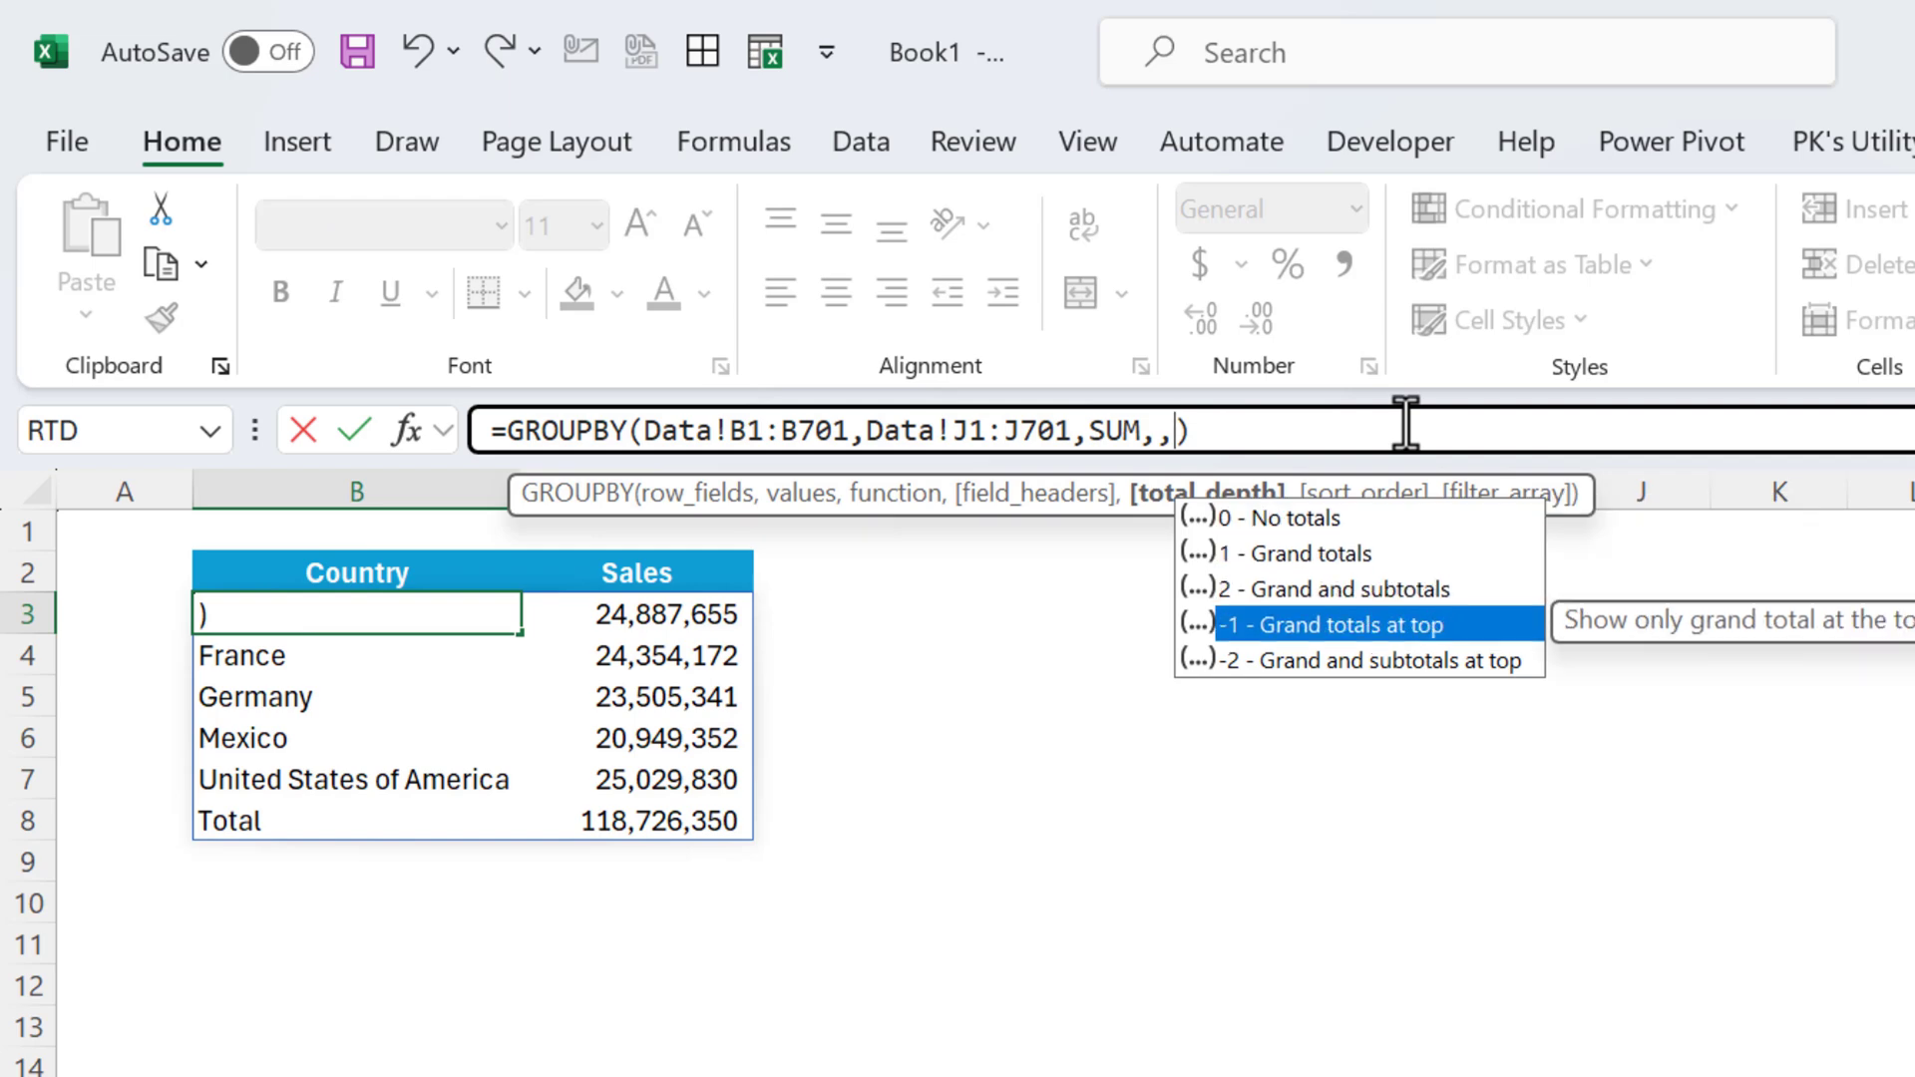
key("Tab")
key("Return")
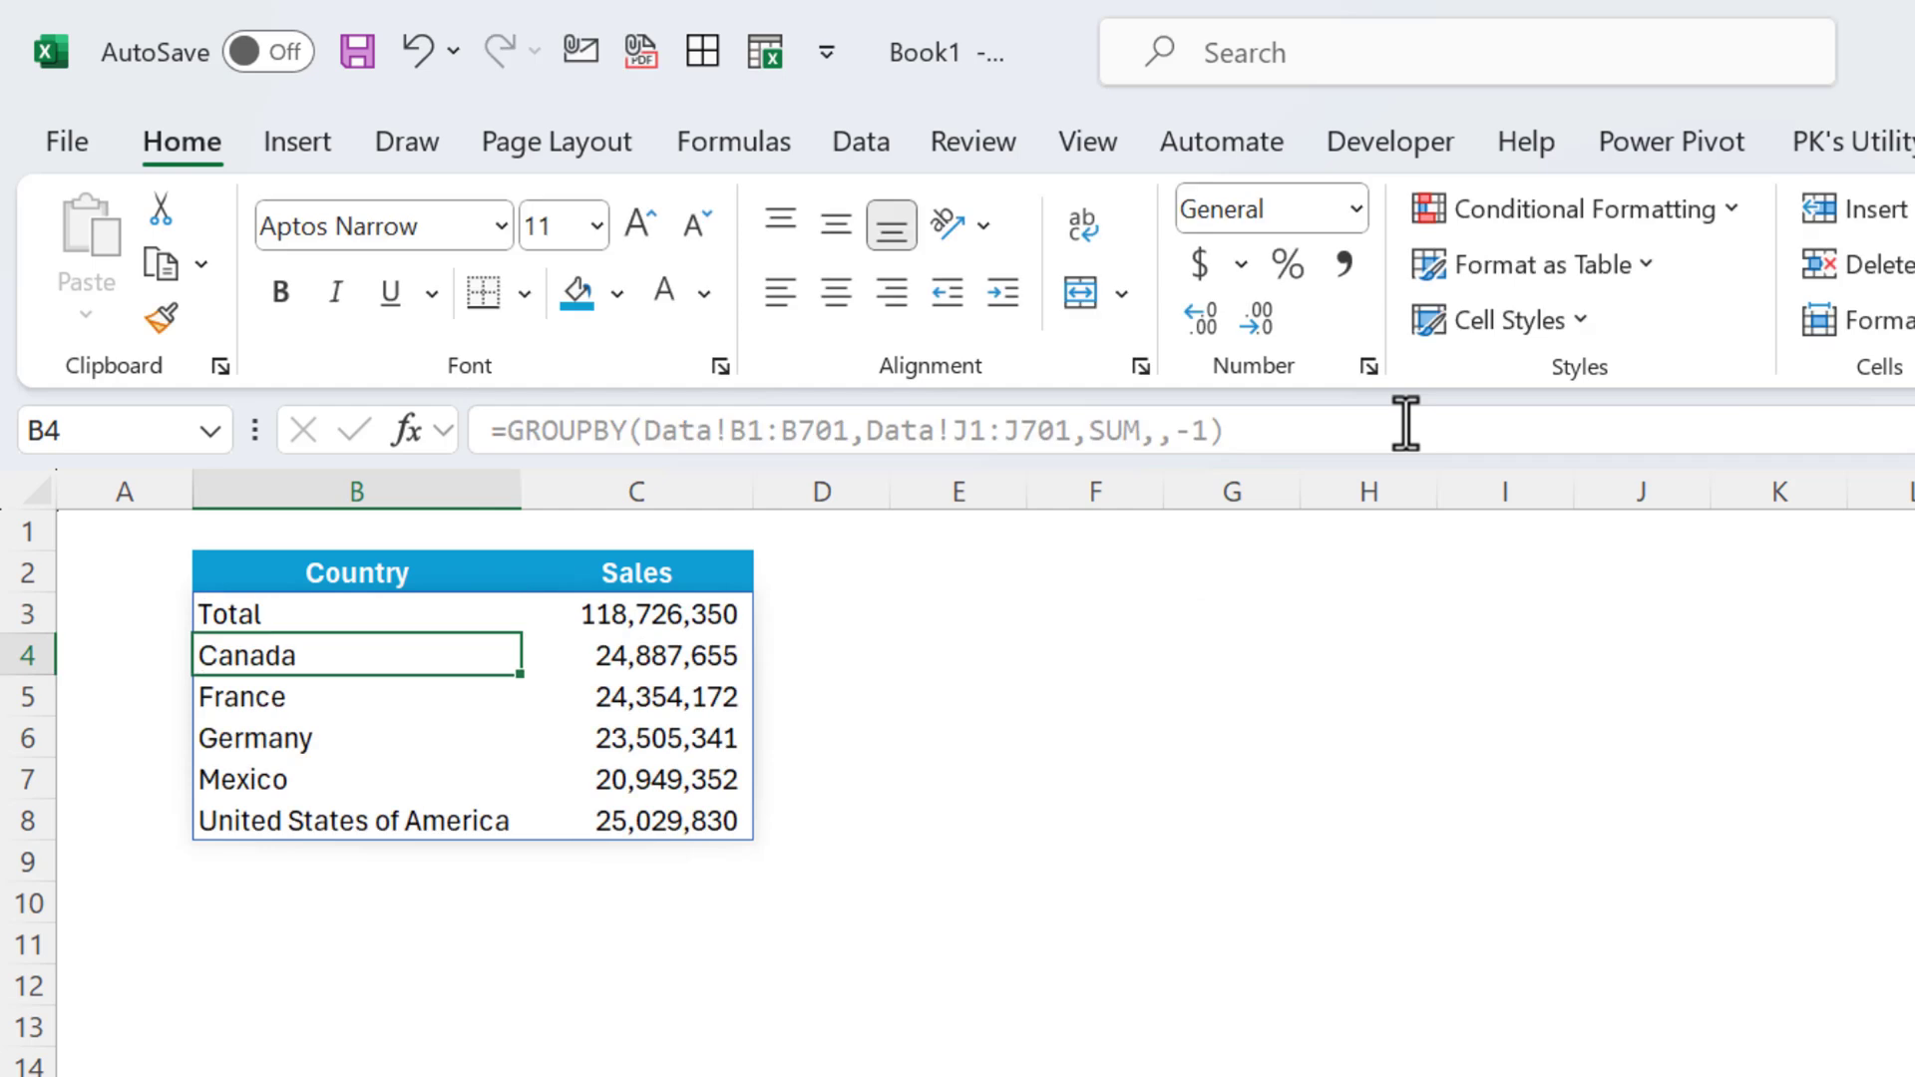
Examine the order of the summary rows and select the Total row in B3:C3.
key("Down")
key("Down")
key("Down")
key("Down")
key("Up")
key("Up")
key("Up")
key("Up")
key("Up")
key("shift+Right")
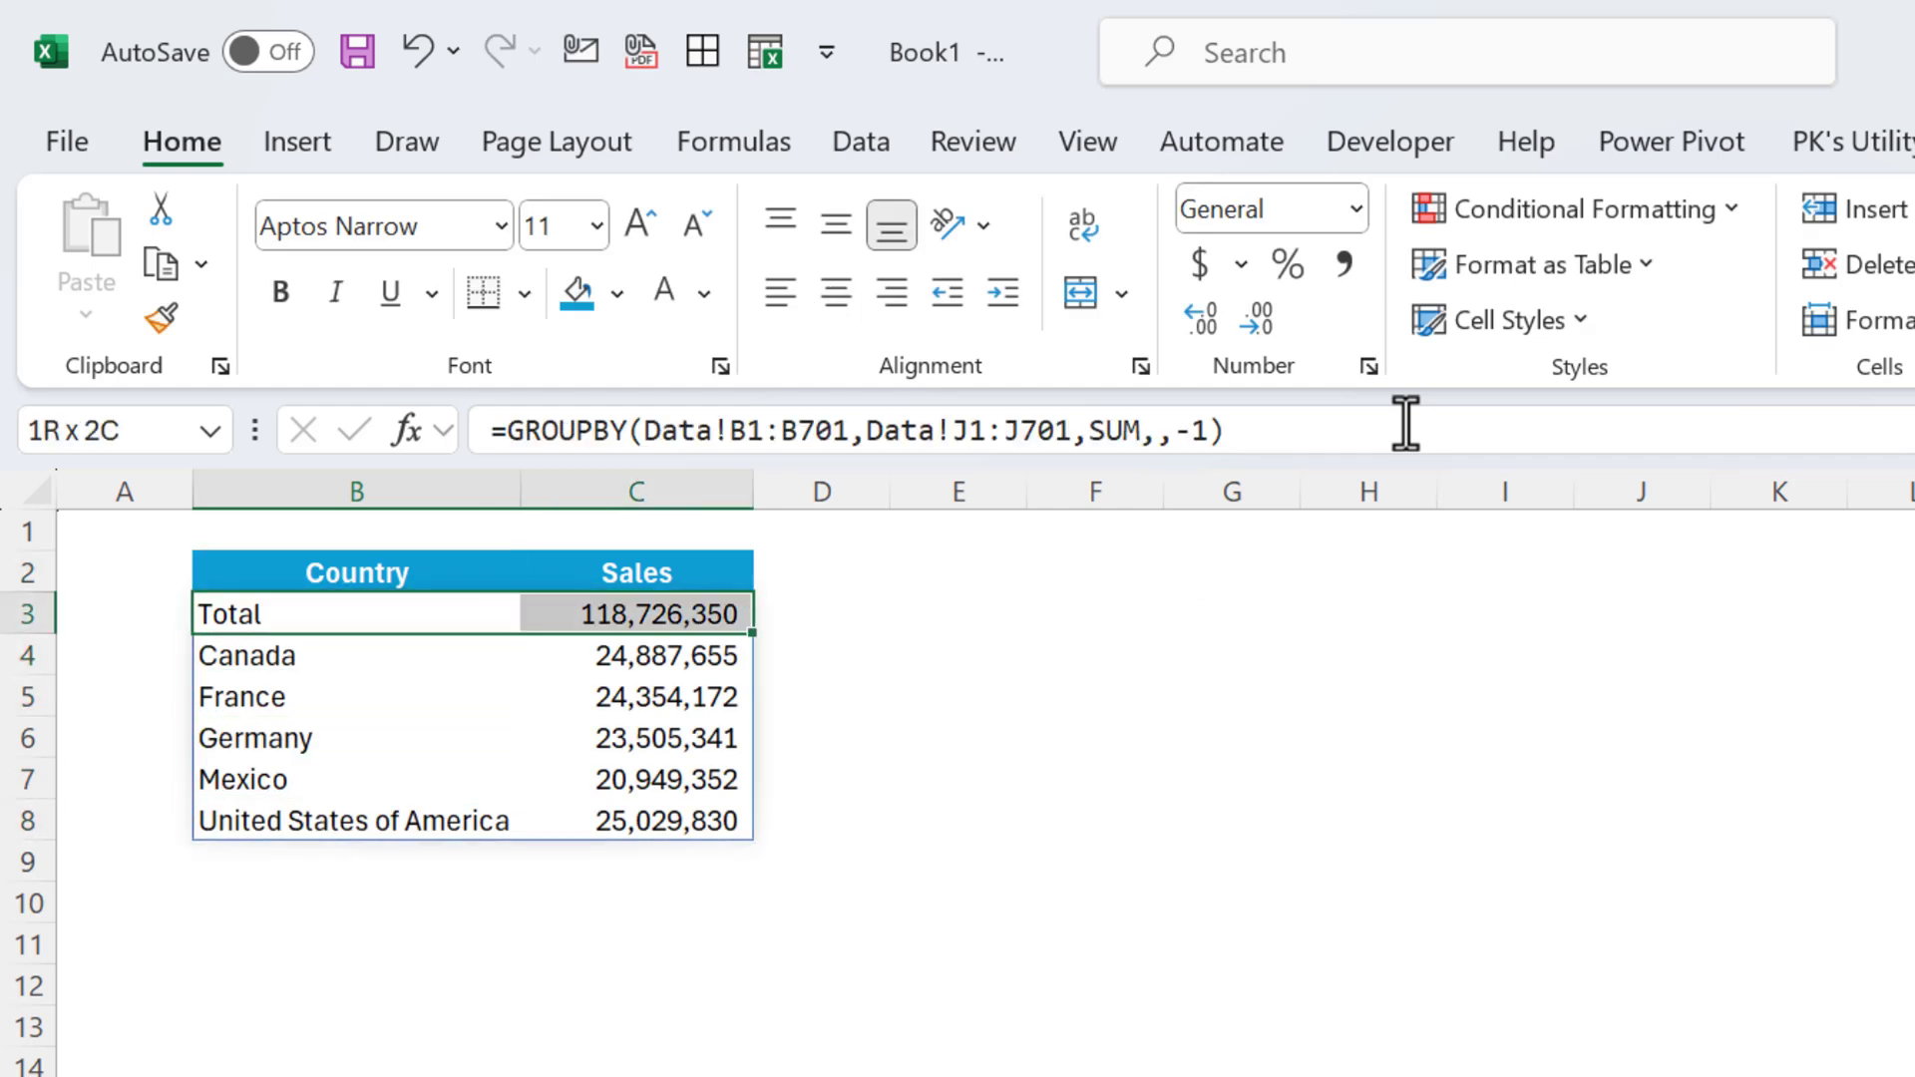
Clear the total depth argument of the GROUPBY formula and set its sort order to 1.
left_click(1208, 431)
key("BackSpace")
key("BackSpace")
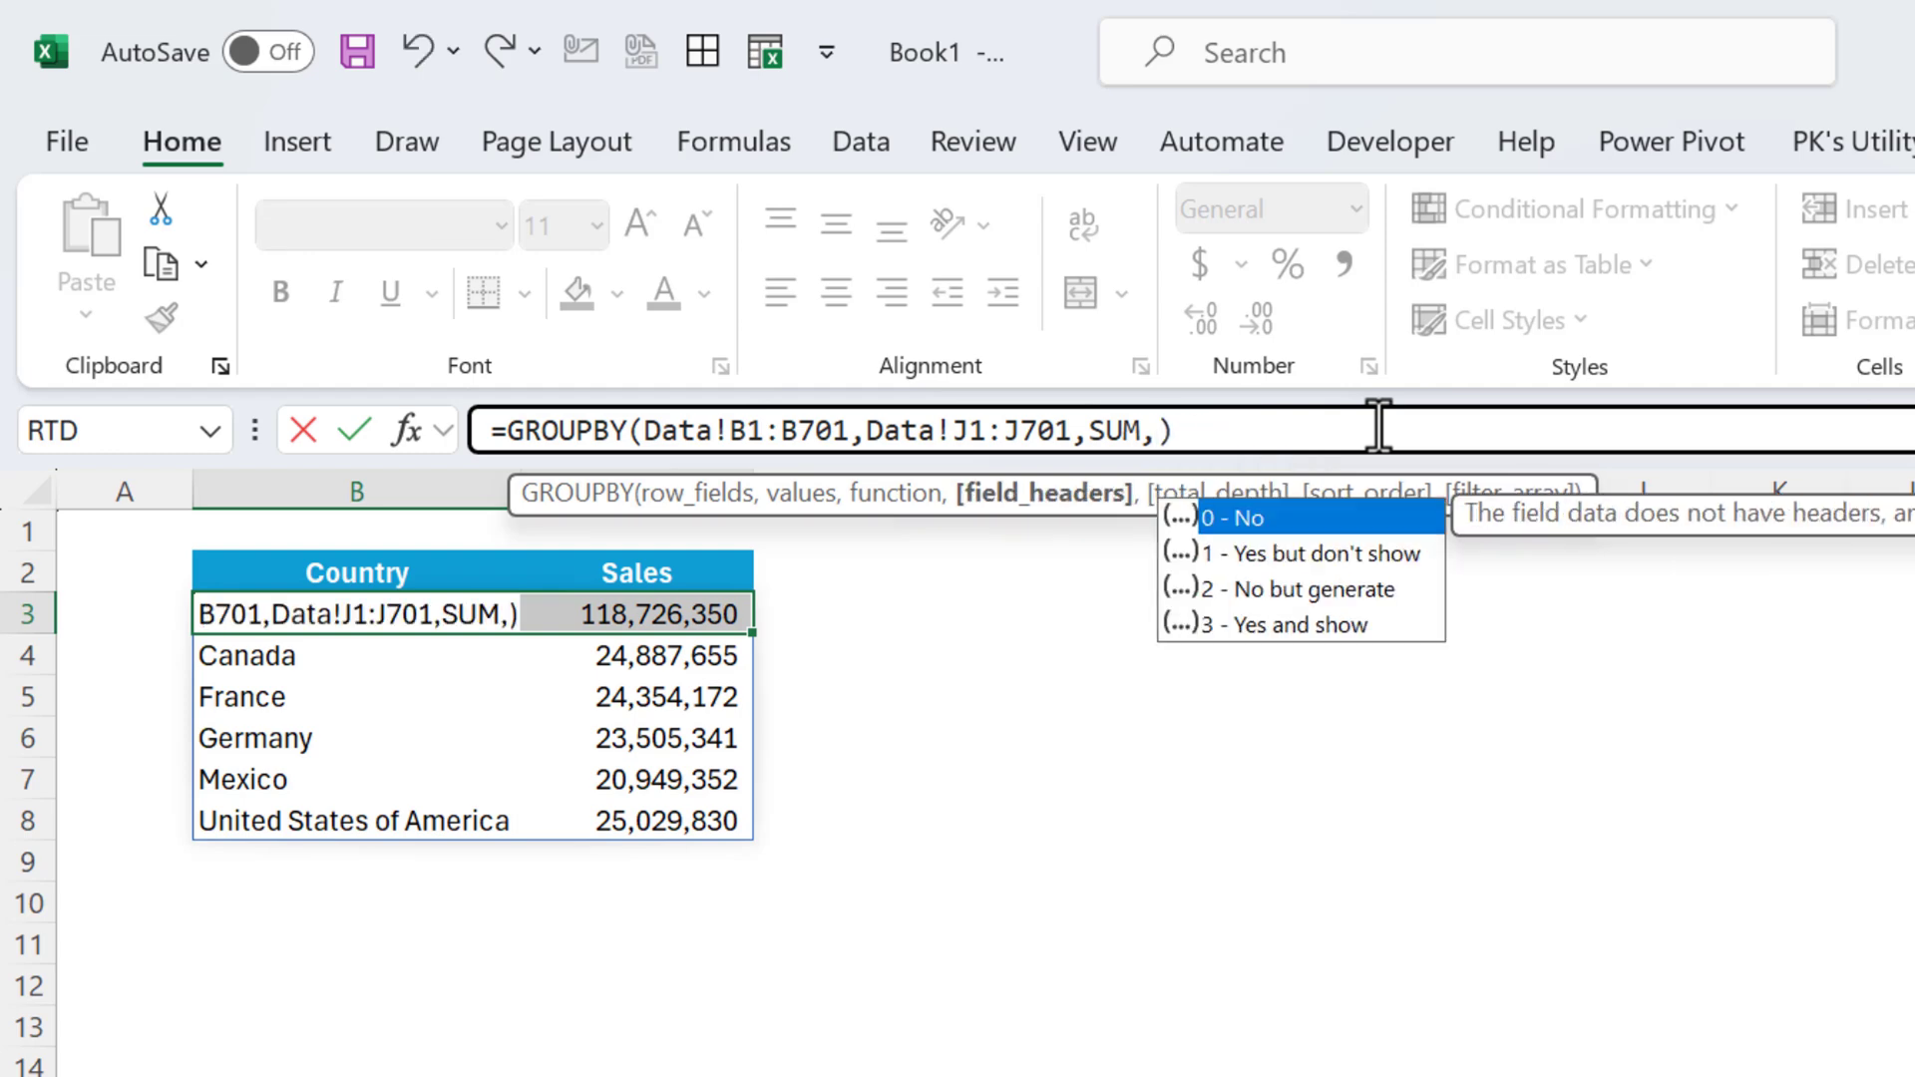
type(",")
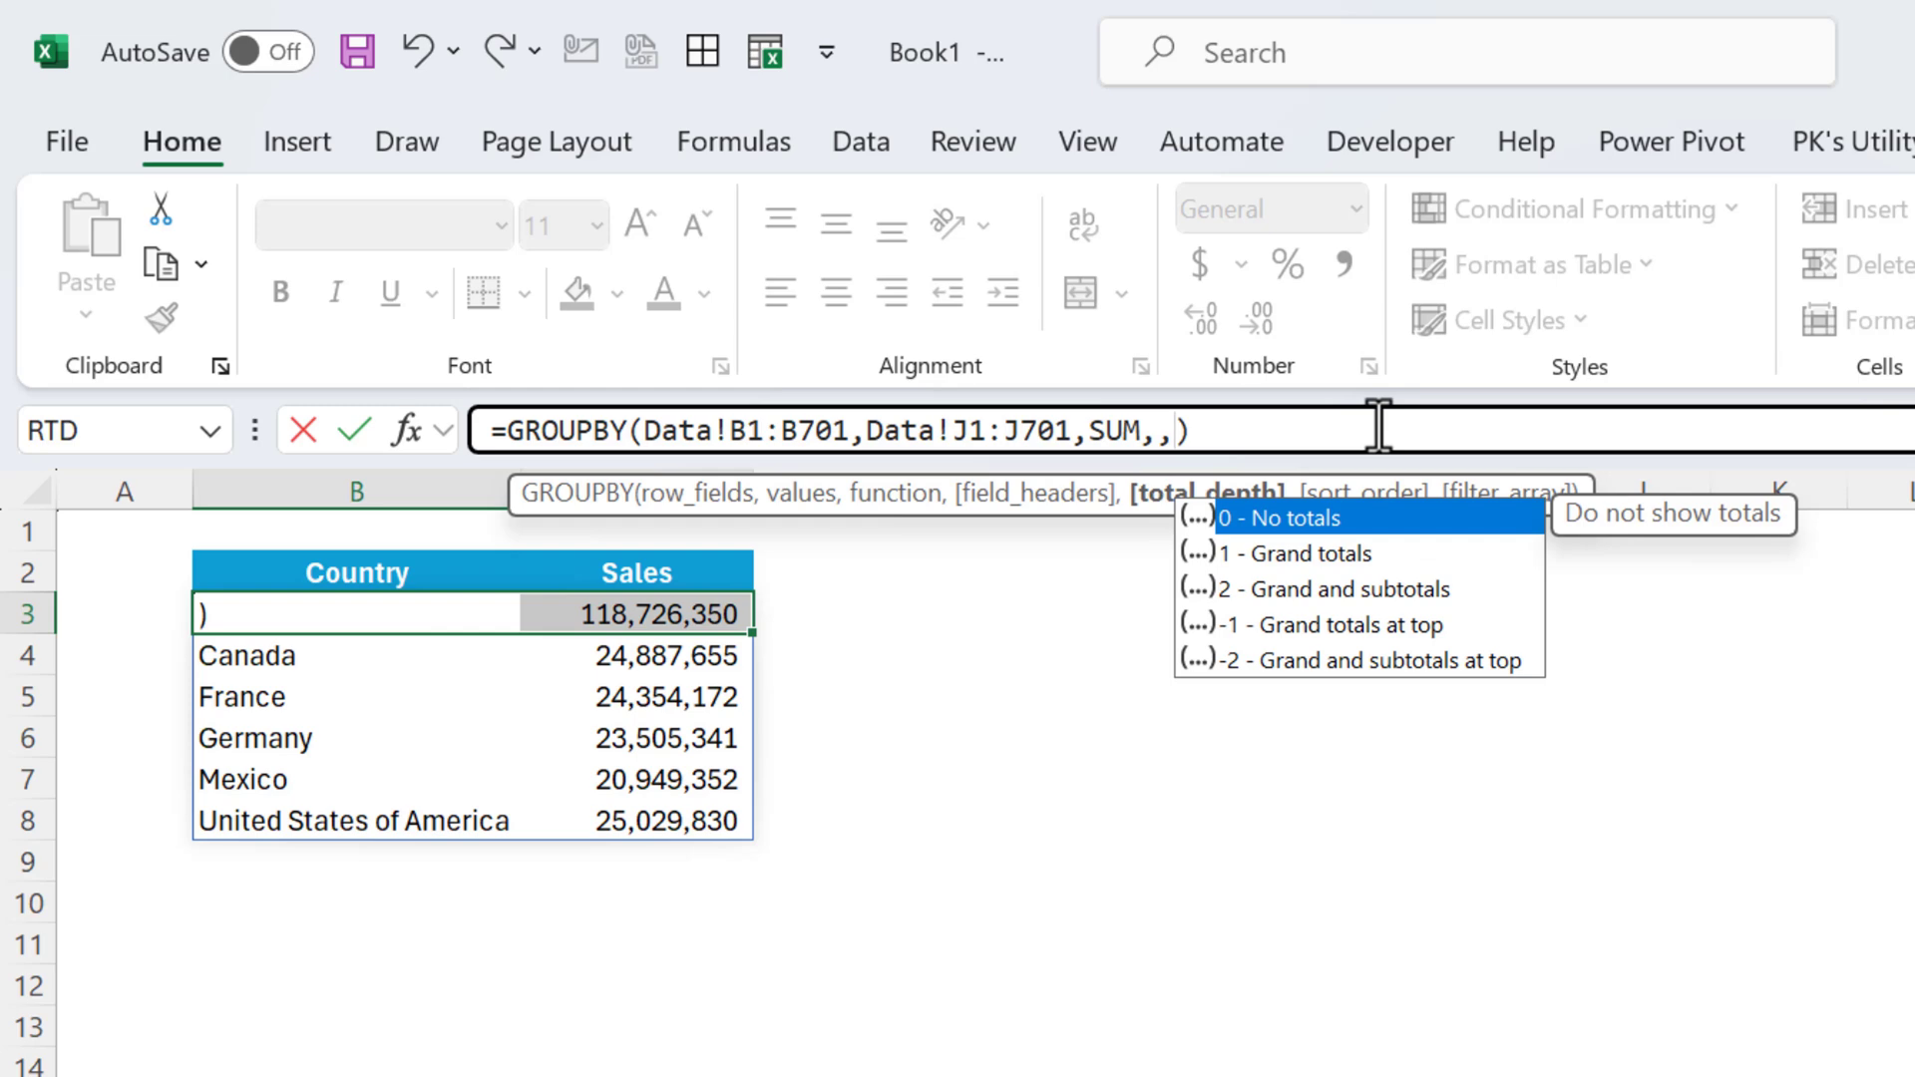
type(",")
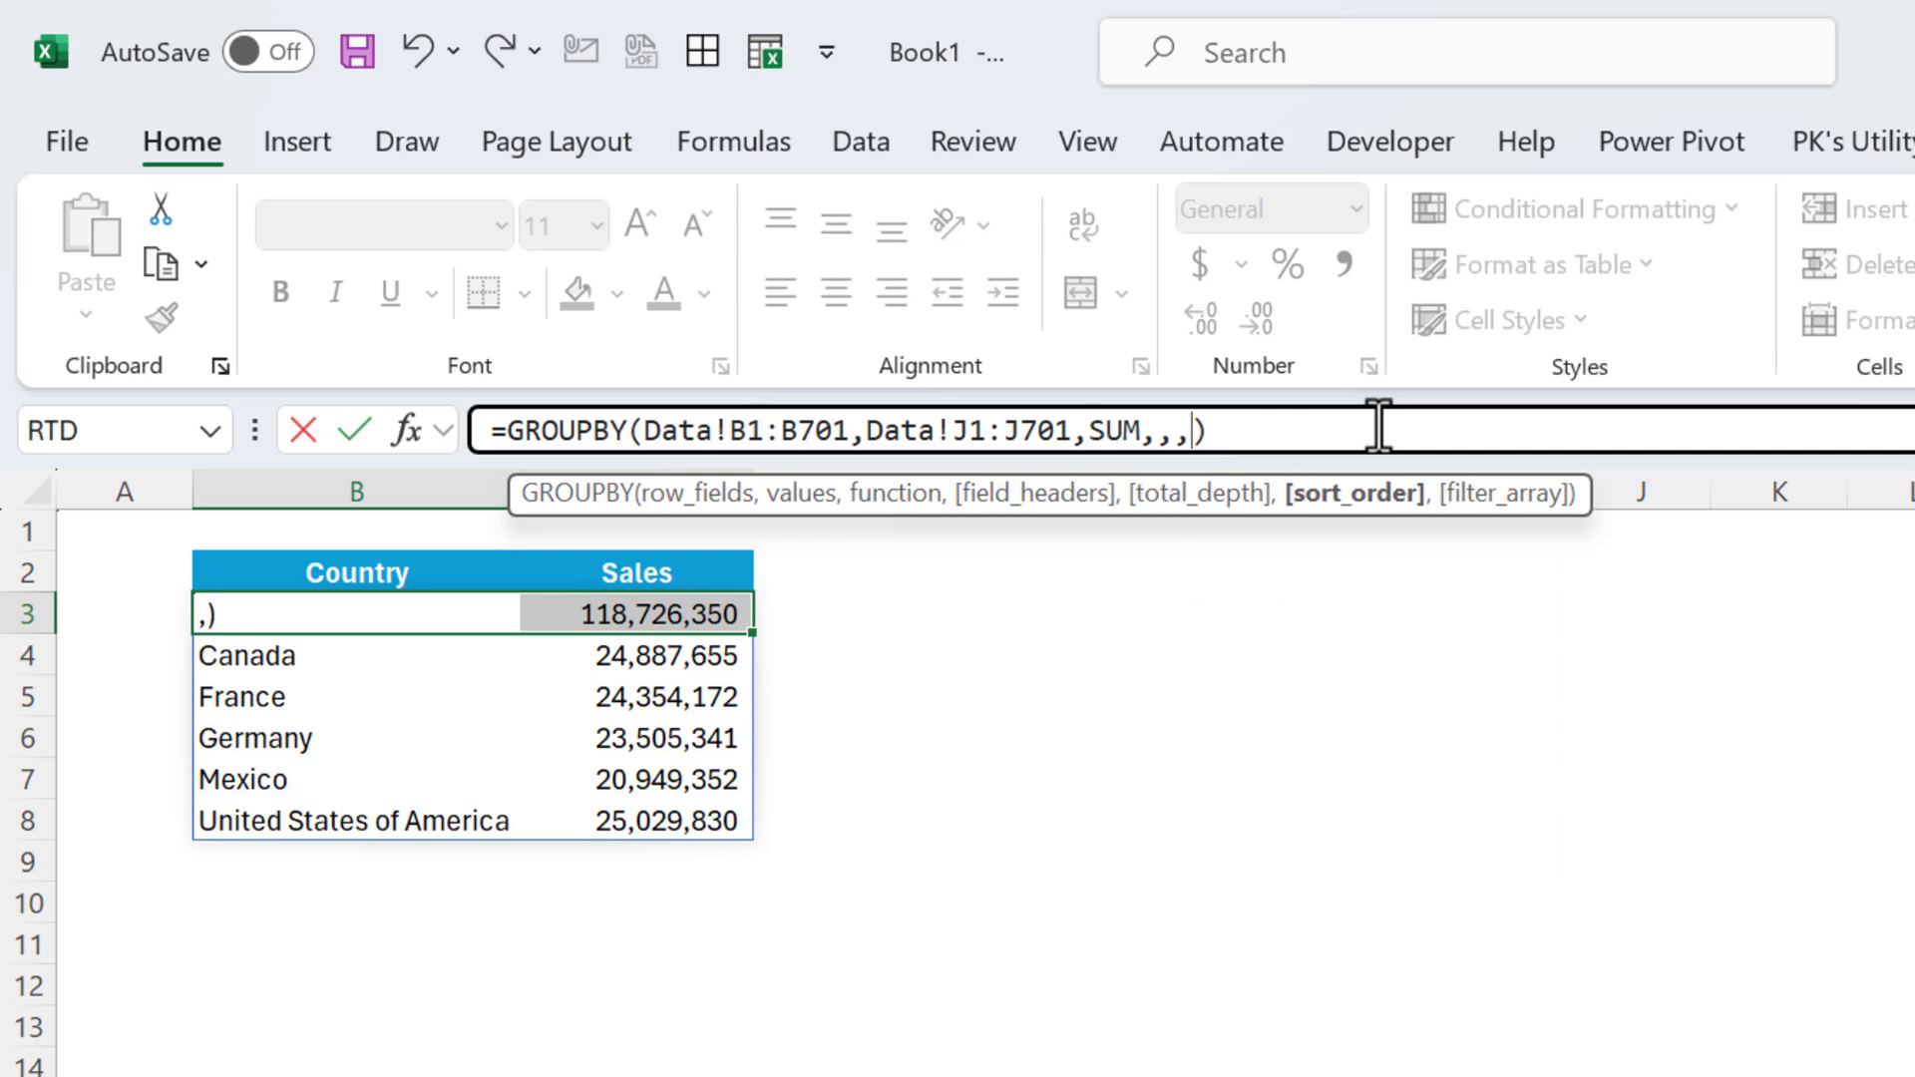
type("1")
key("ctrl+Return")
Examine how the countries and sales are sorted in the summary.
key("ctrl+shift+Down")
key("Up")
key("Down")
key("Right")
key("Left")
key("Down")
key("Down")
key("Down")
key("Up")
key("Up")
key("Up")
Change the sort order argument of the GROUPBY formula in B3 to -1.
left_click(1385, 414)
key("Left")
key("Left")
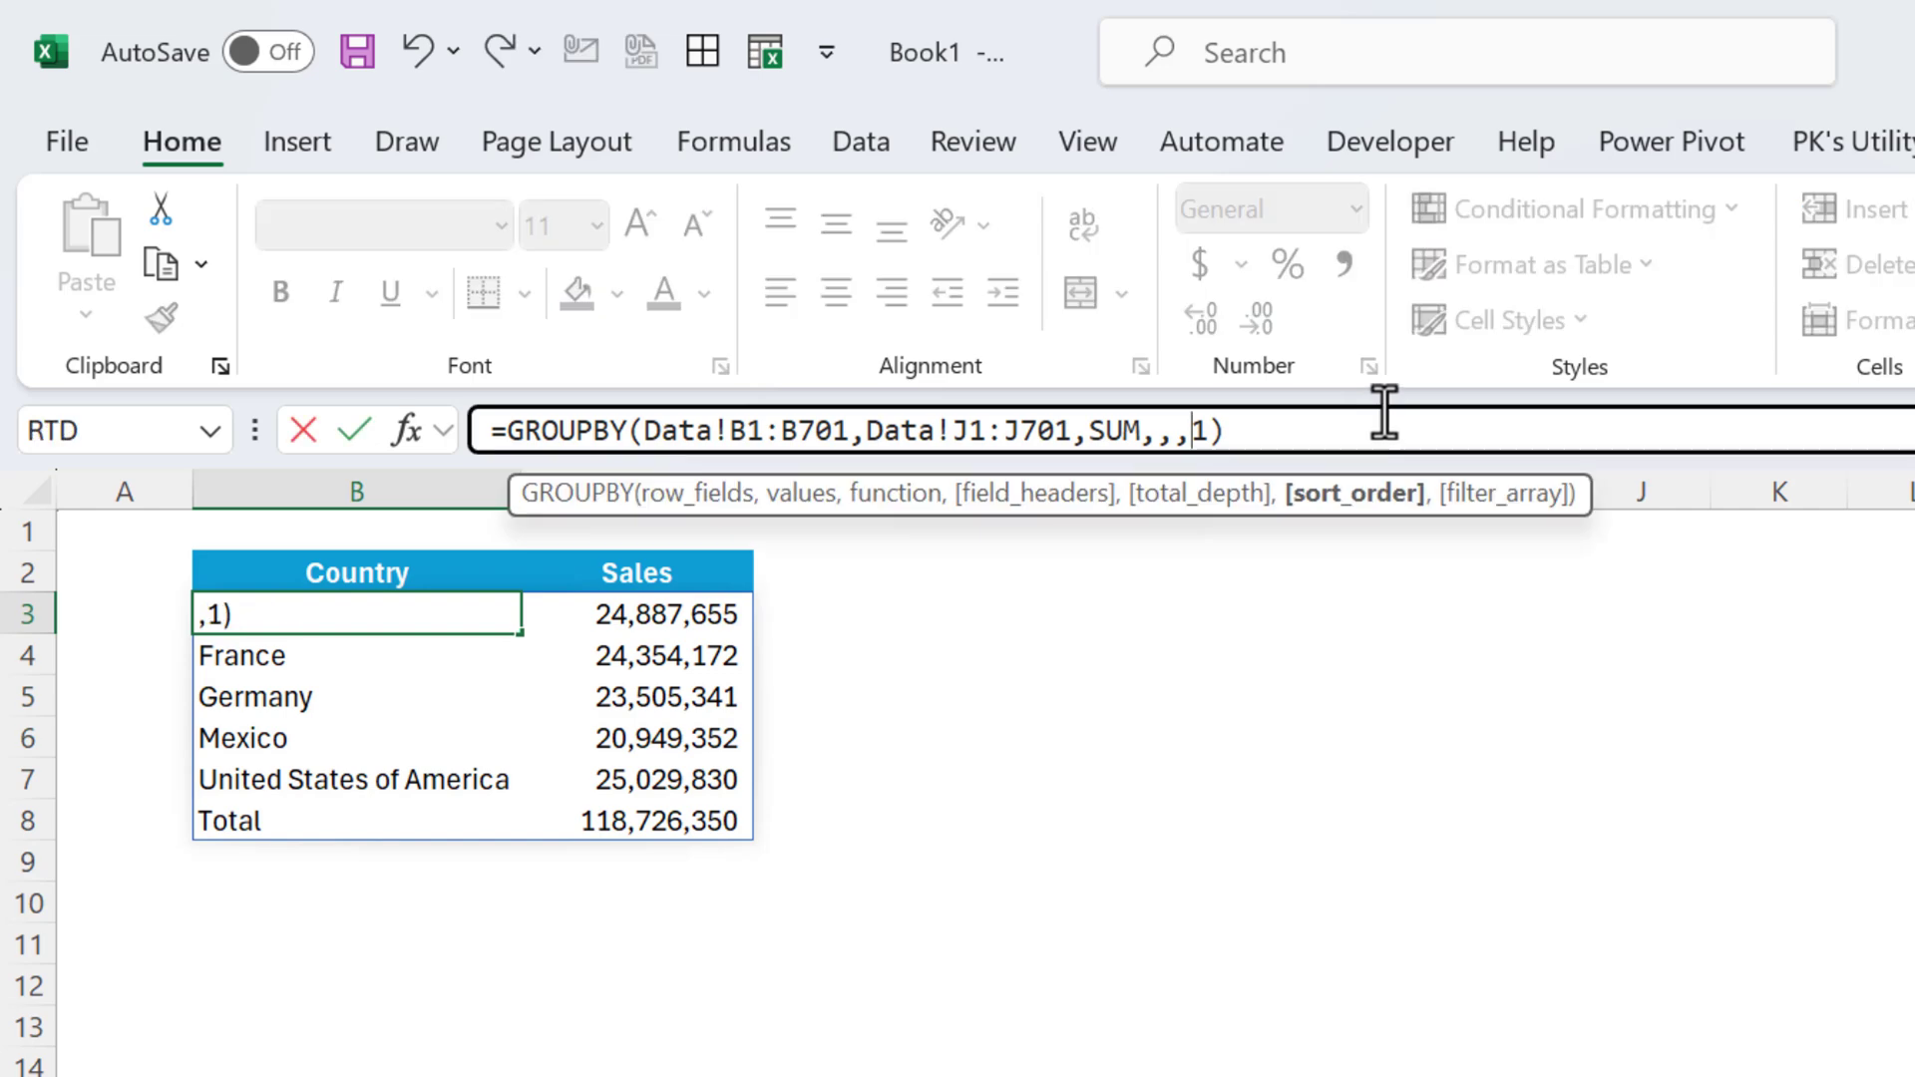
type("-")
key("Return")
key("Up")
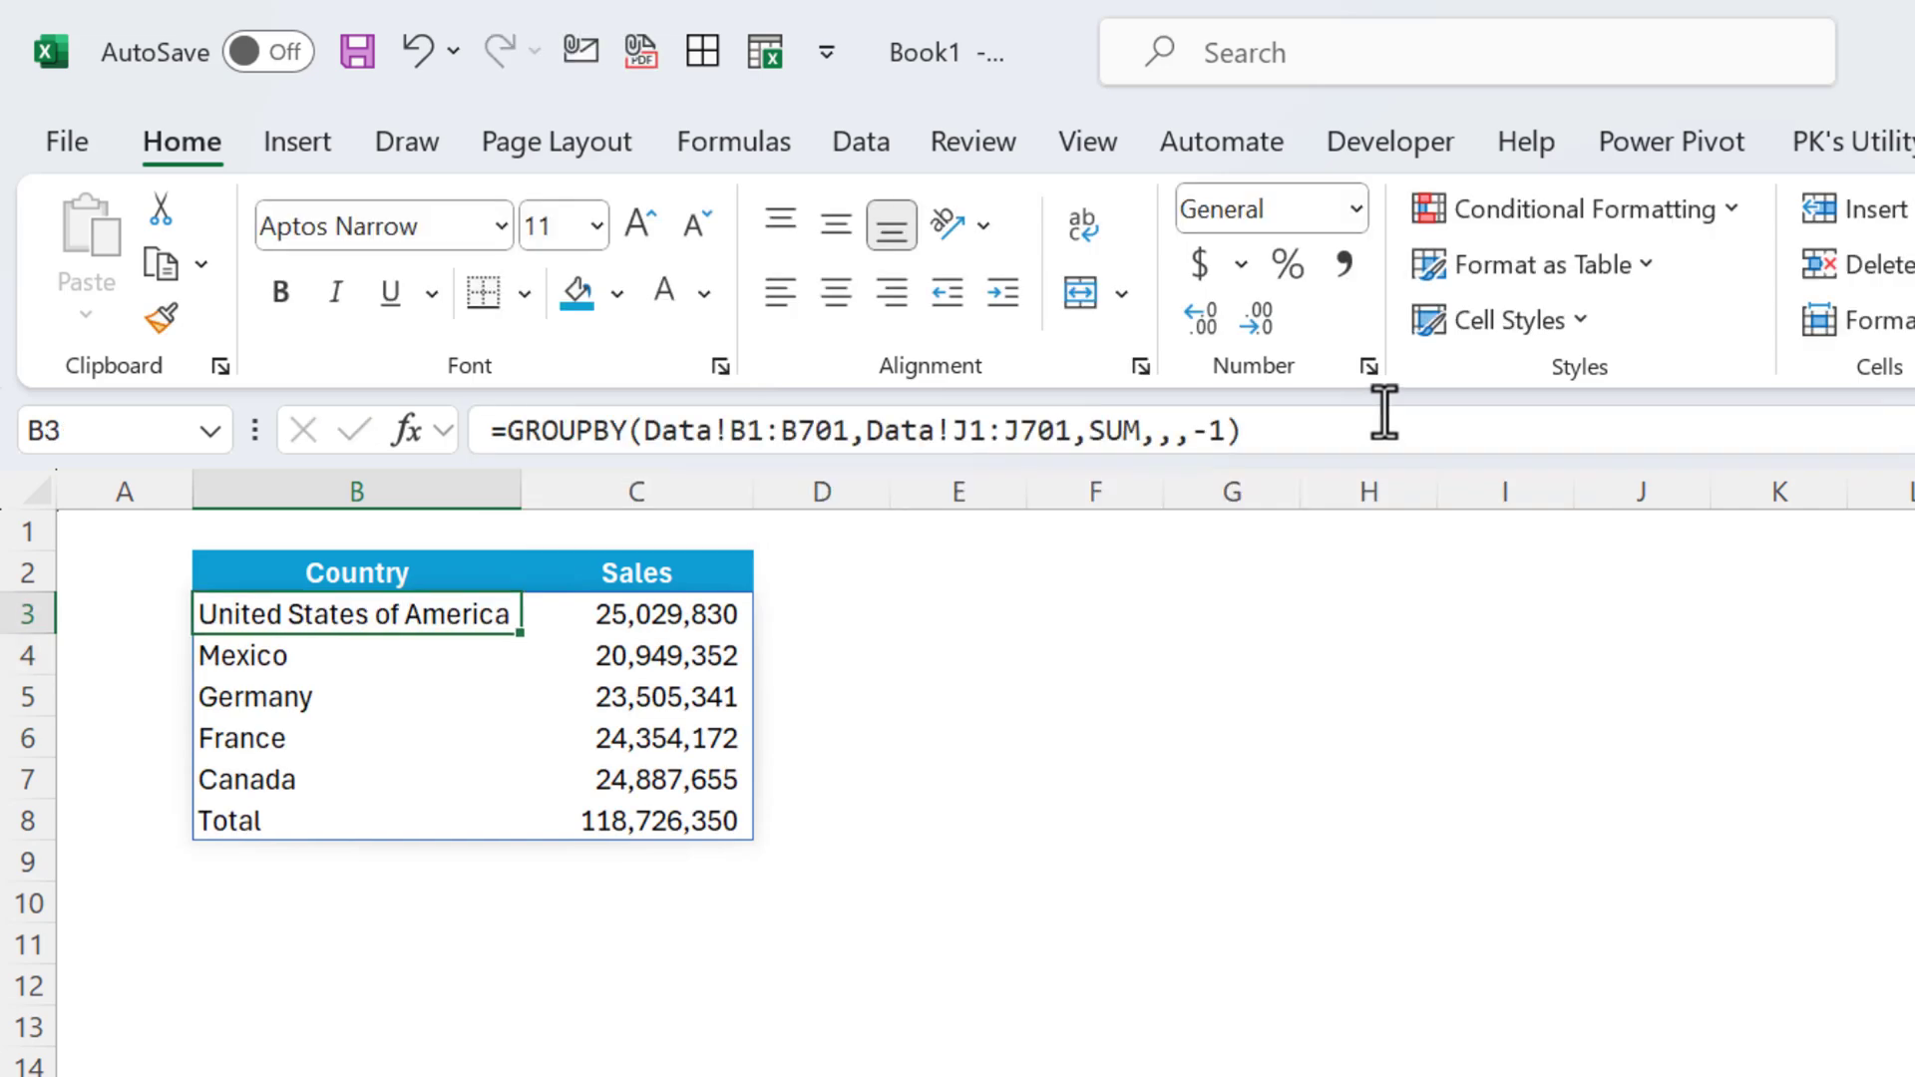
key("Down")
key("Up")
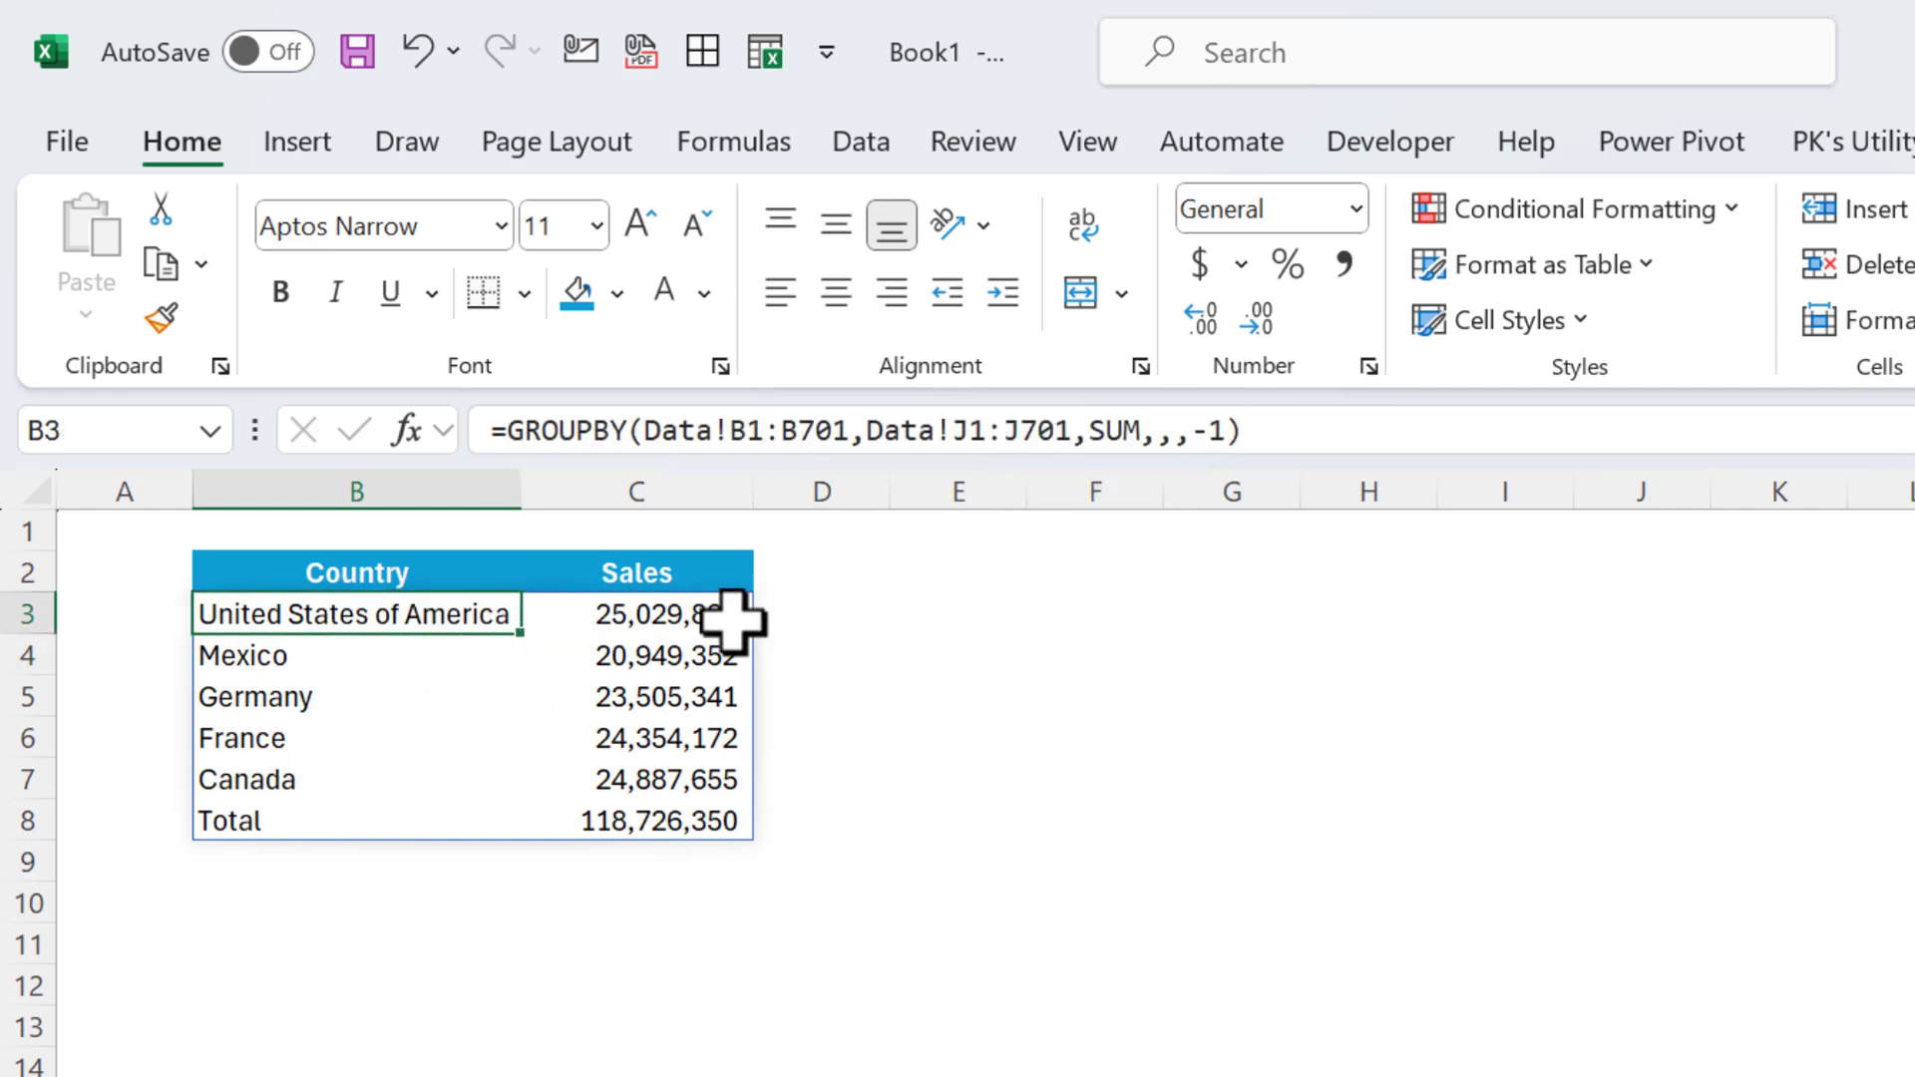
Set the GROUPBY formula's sort order to 2 and check the order of the sales values.
double_click(1204, 430)
key("BackSpace")
type("2")
key("Return")
key("Up")
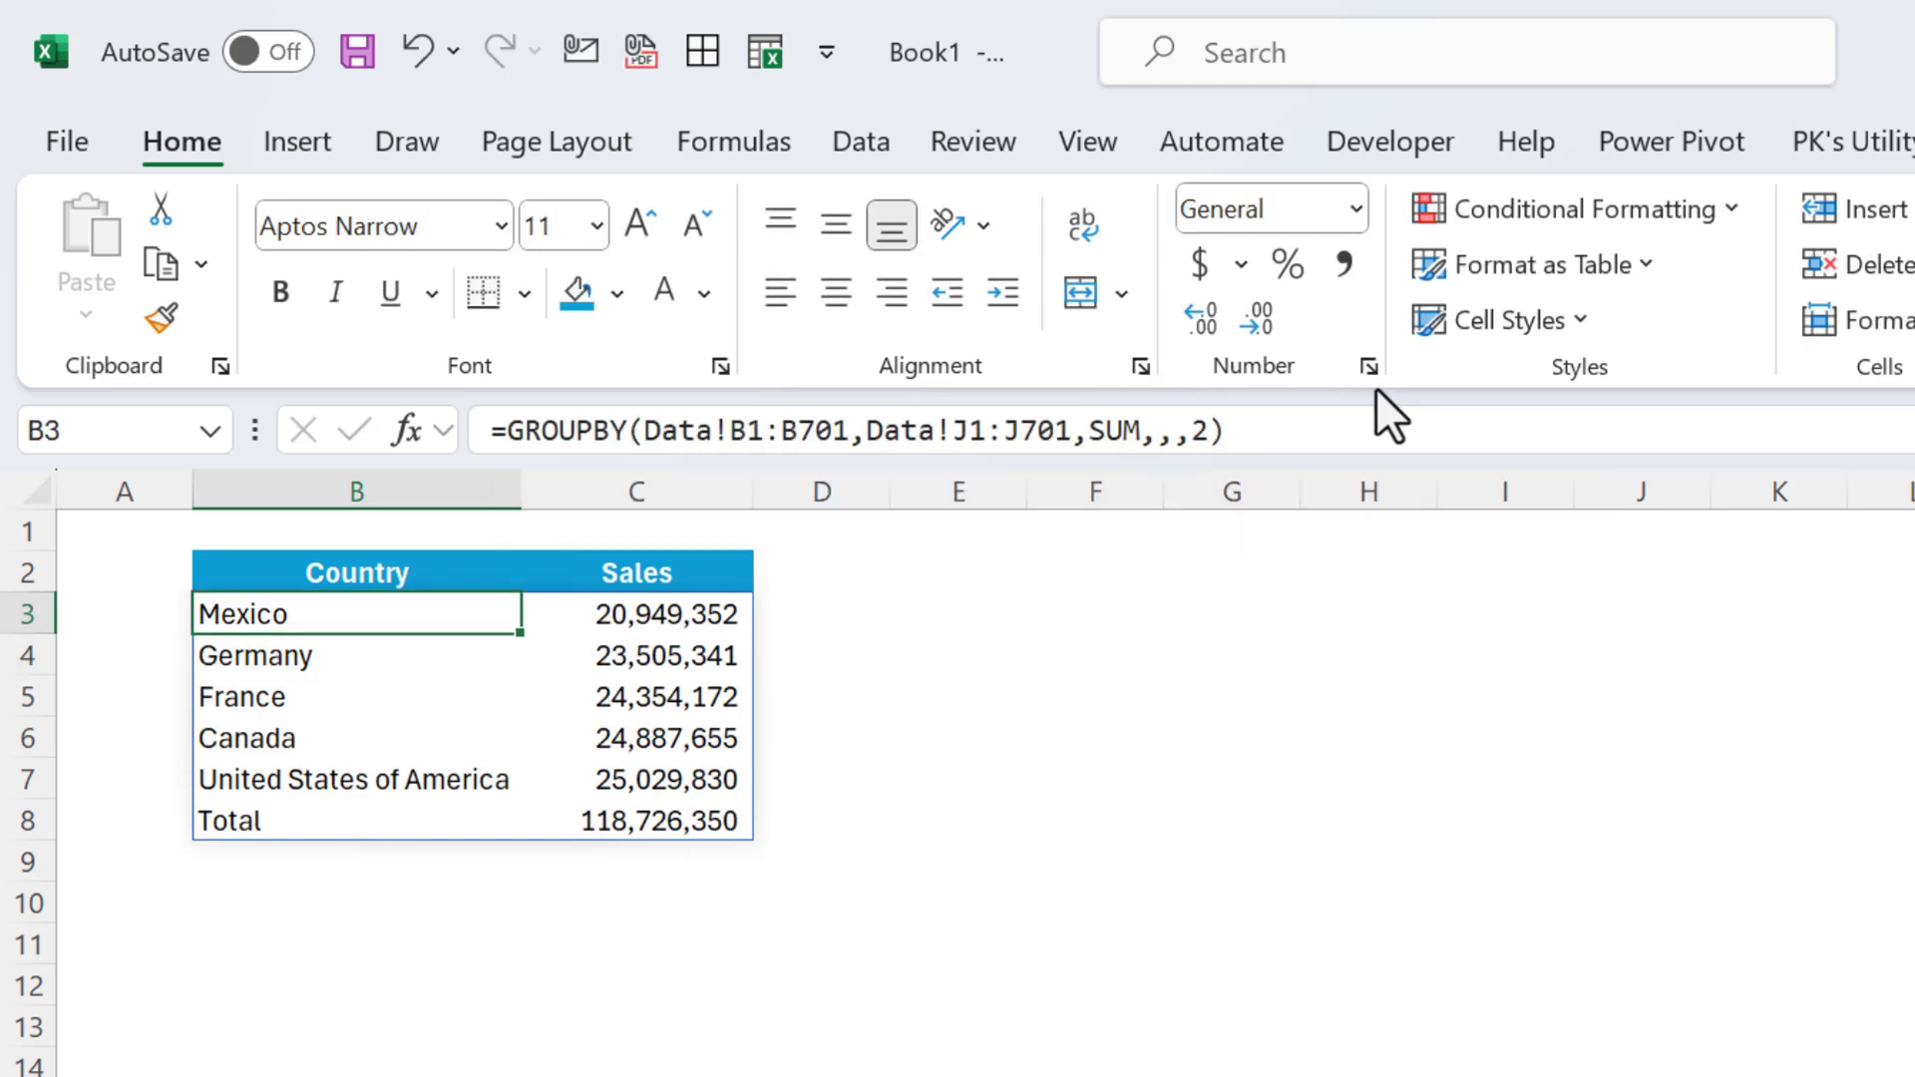
left_click_drag(684, 620, 644, 773)
left_click(308, 608)
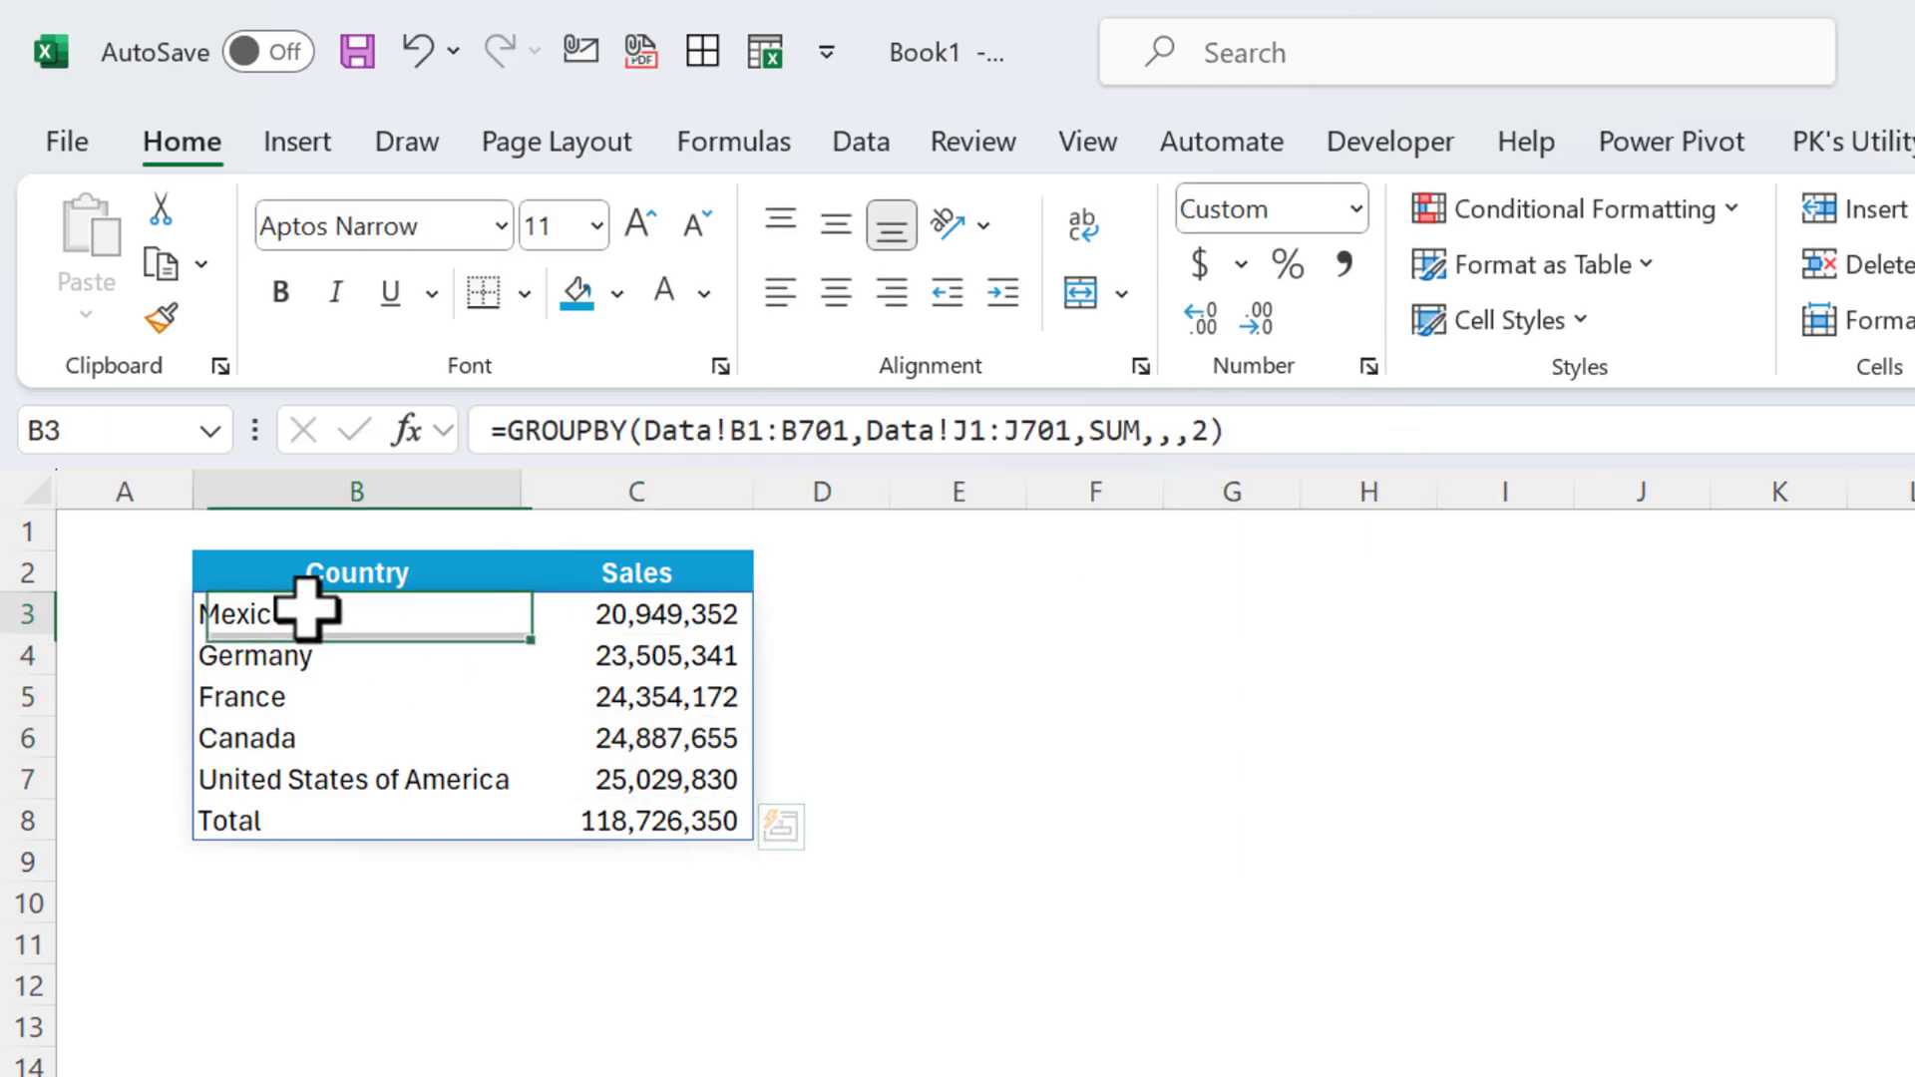
Set the sort order argument of the GROUPBY formula to -2 to sort by sales in descending order.
left_click(1187, 430)
type("-")
key("Return")
key("Up")
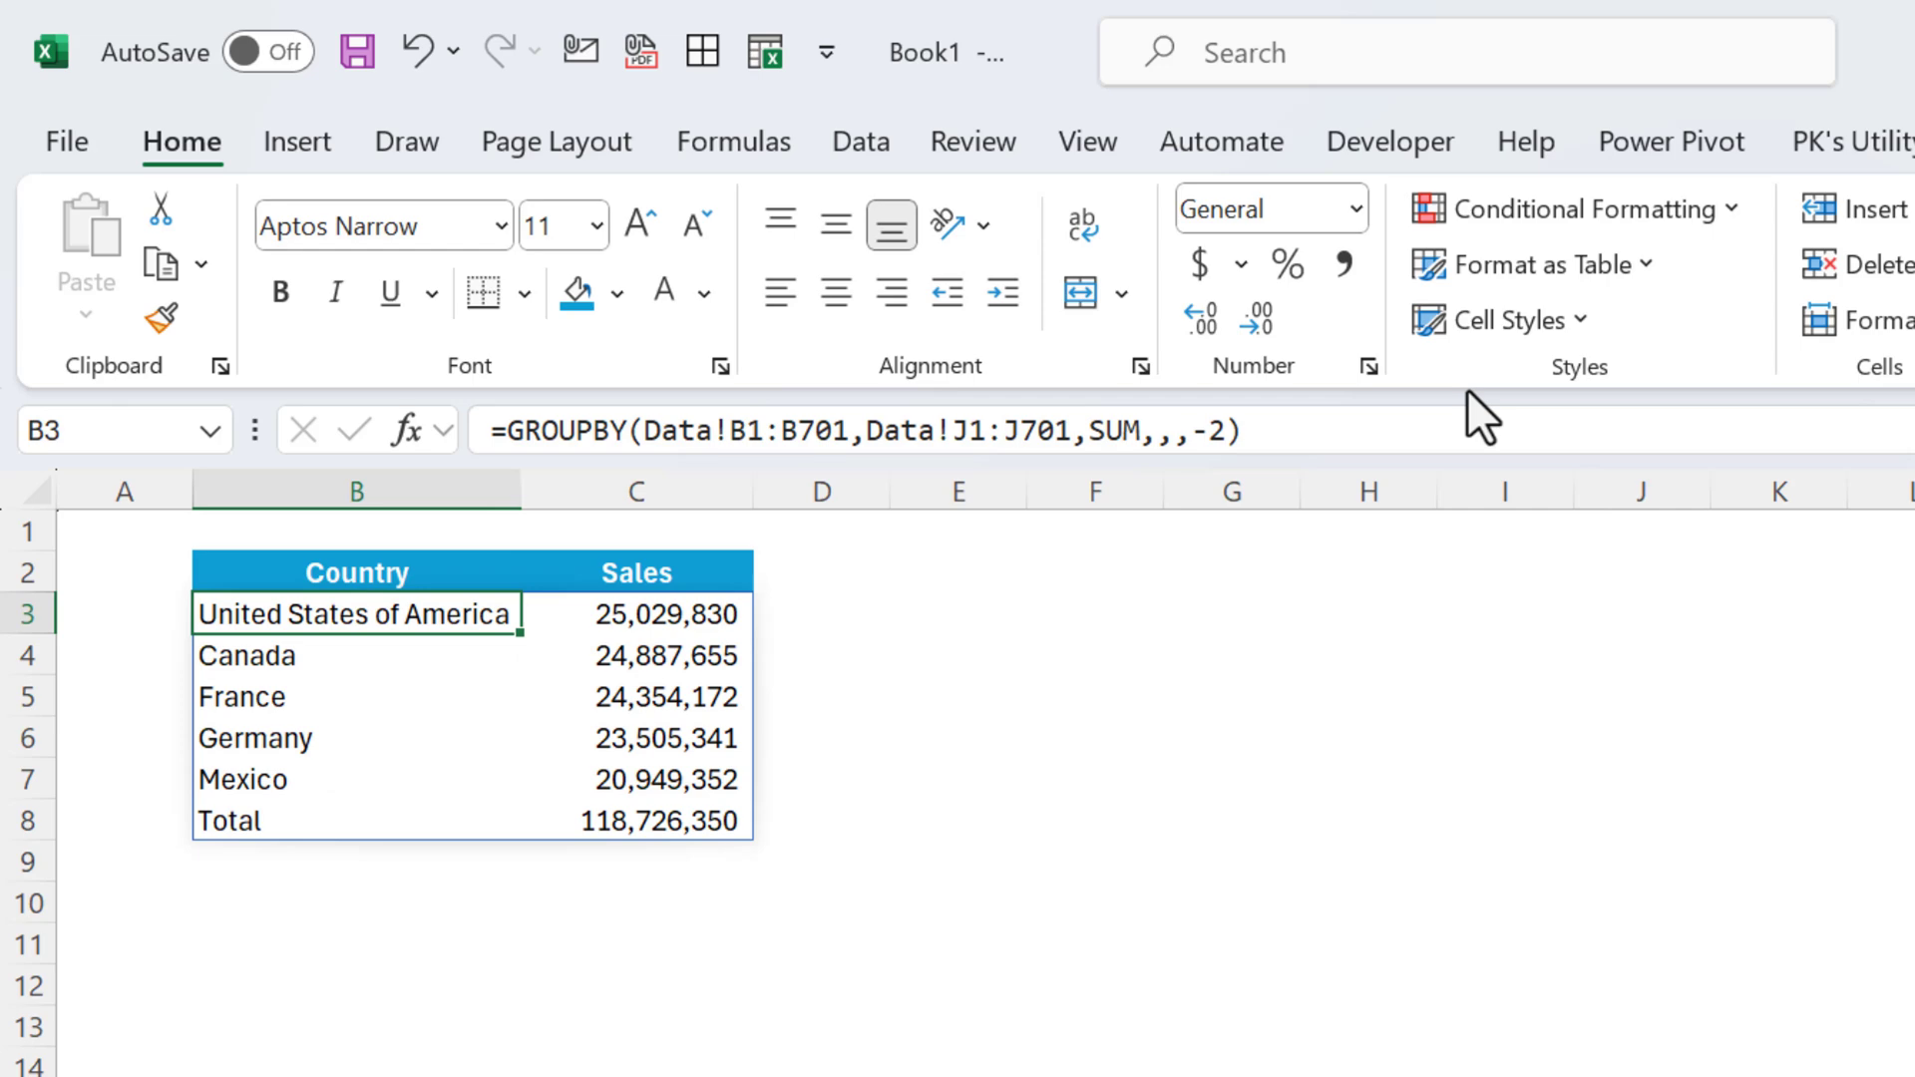
Add the filter array Data!D1:D701="High" to the GROUPBY formula to summarise only the High discount band.
left_click(1229, 430)
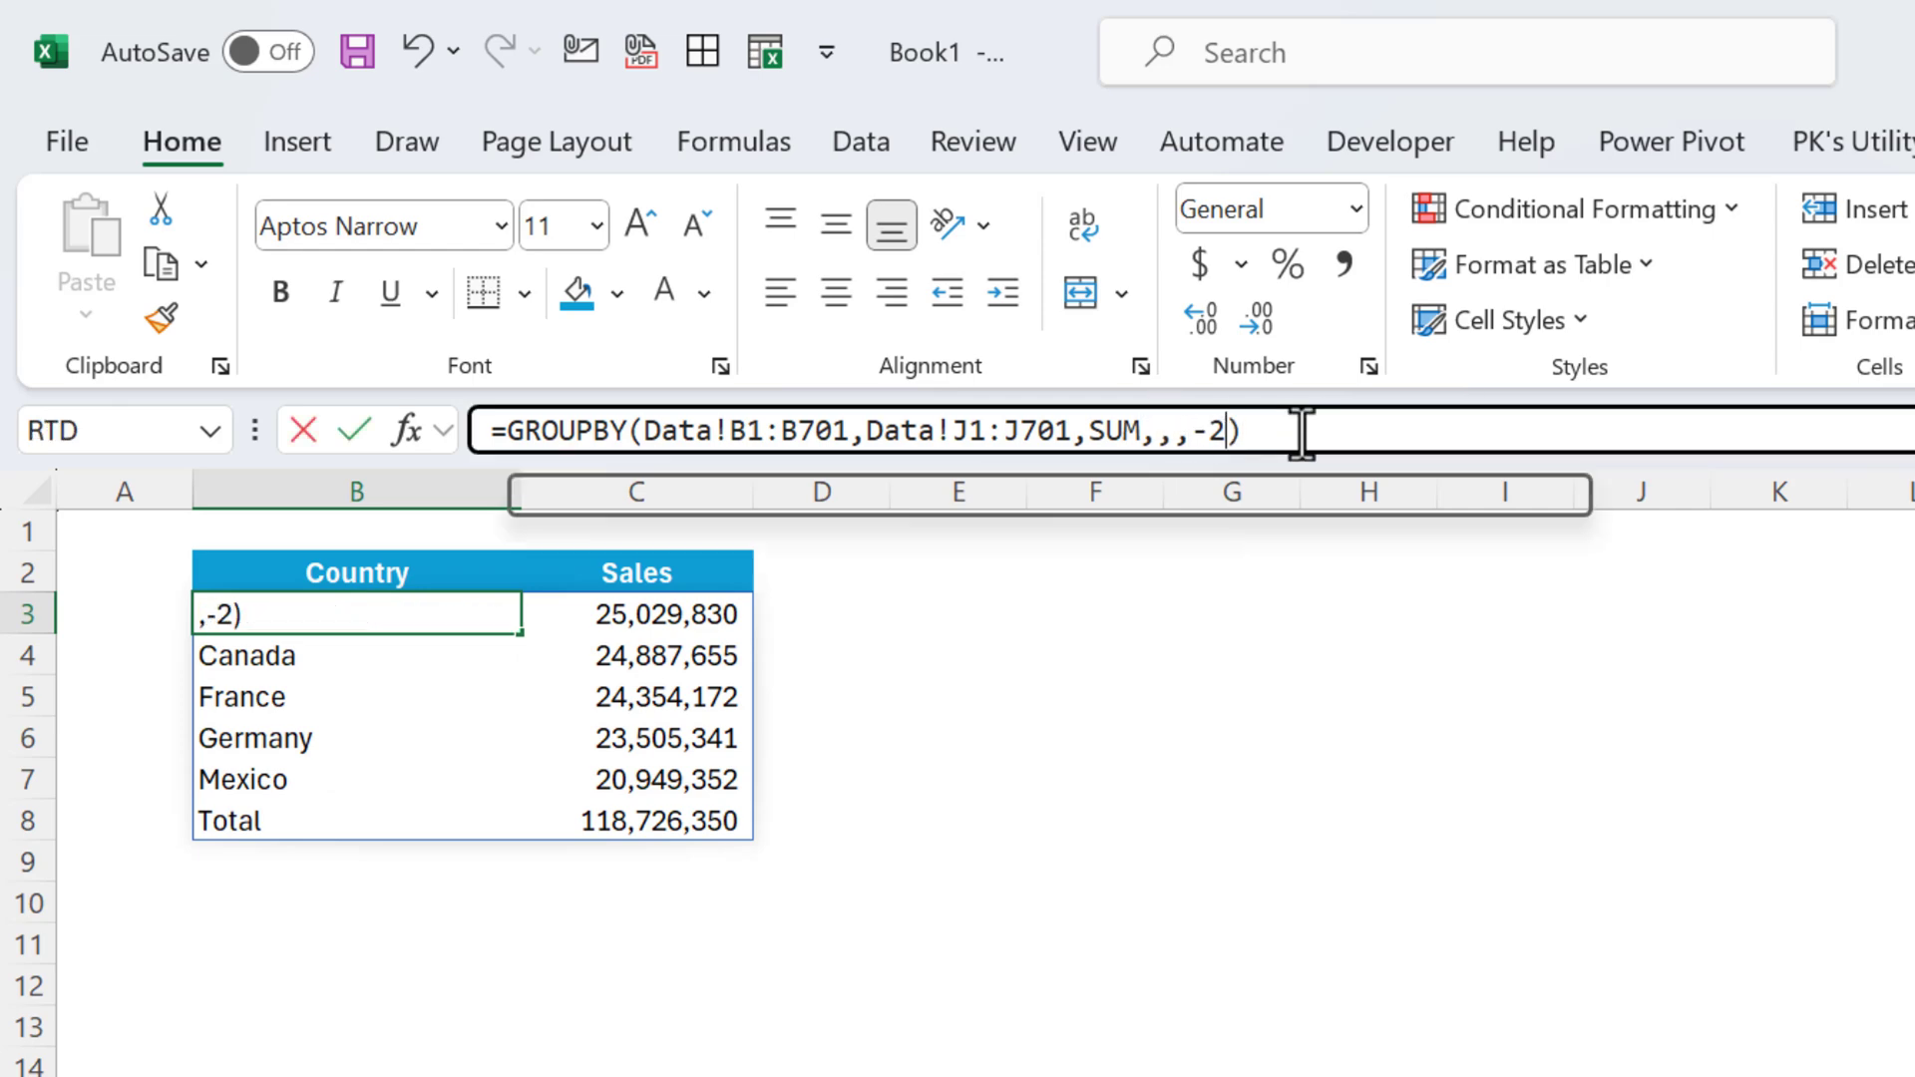
type(",")
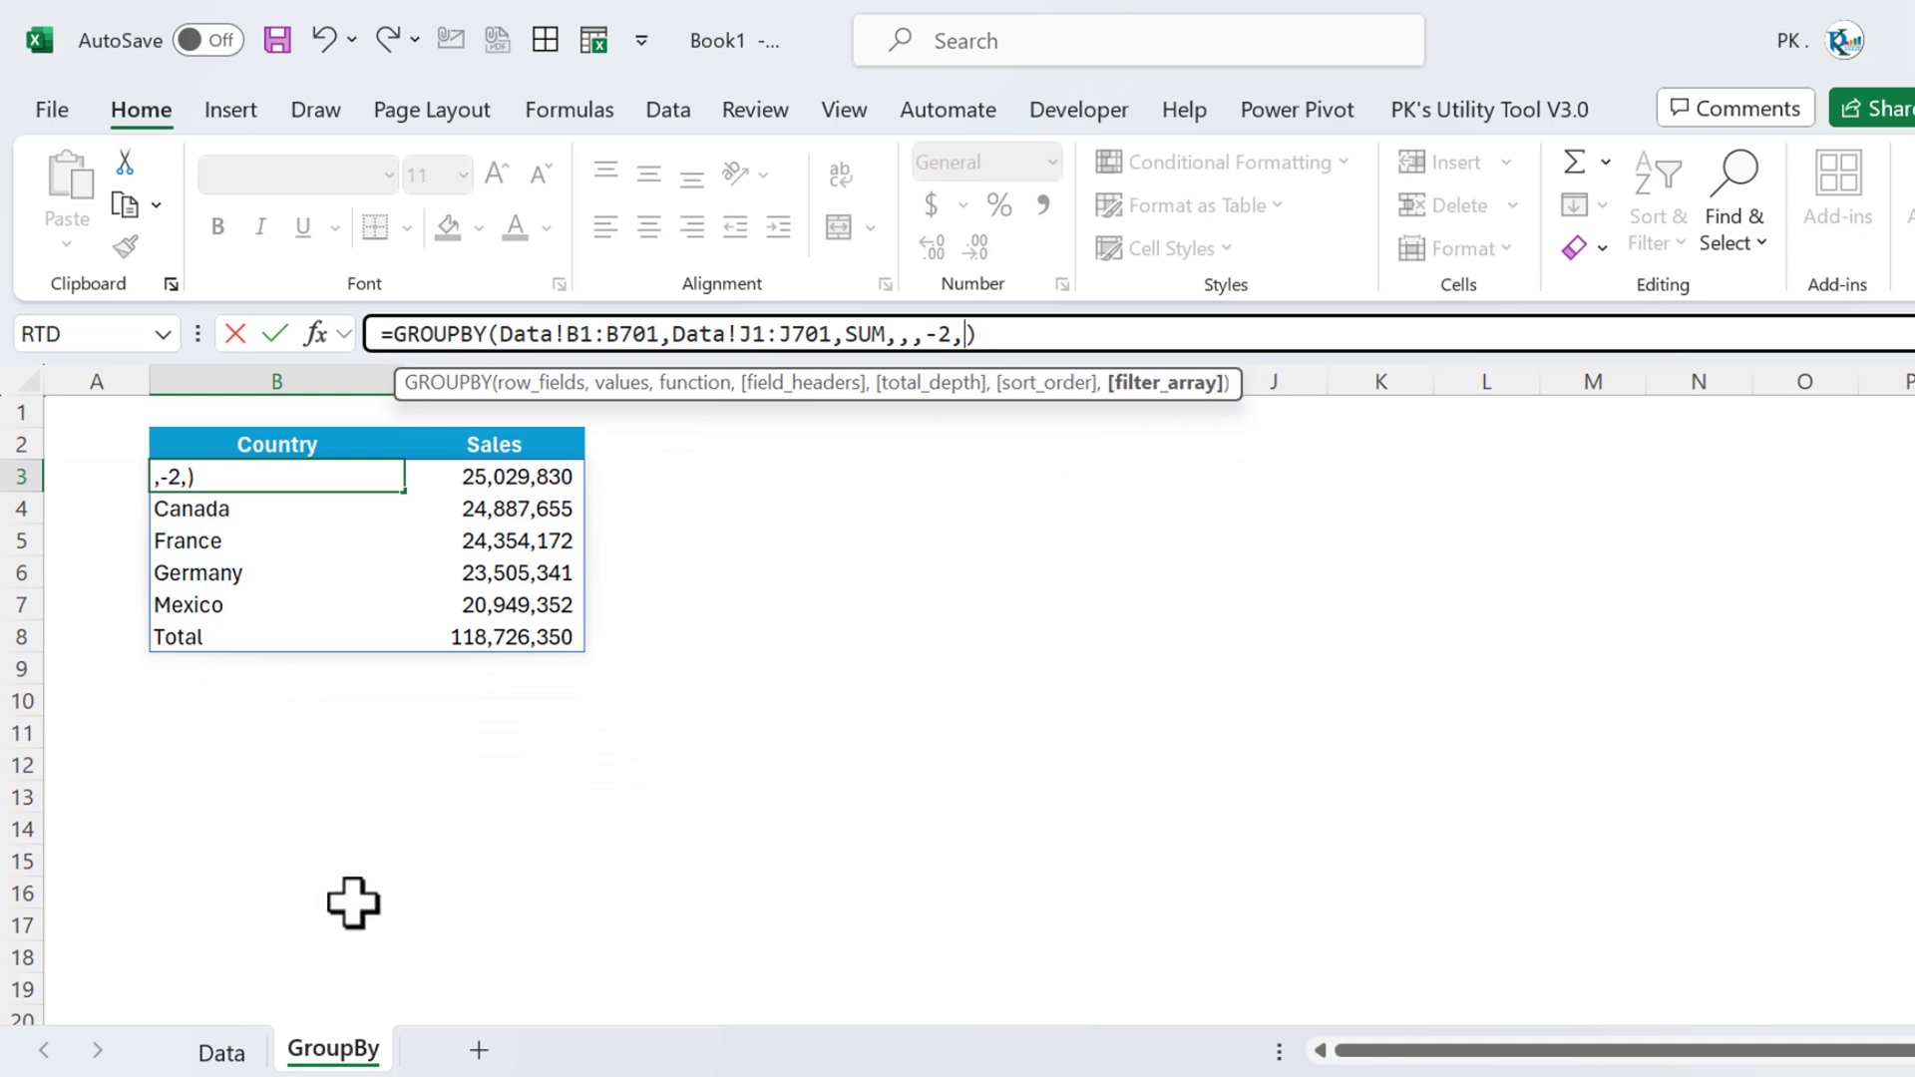
left_click(222, 1050)
left_click(427, 598)
key("Right")
key("ctrl+Up")
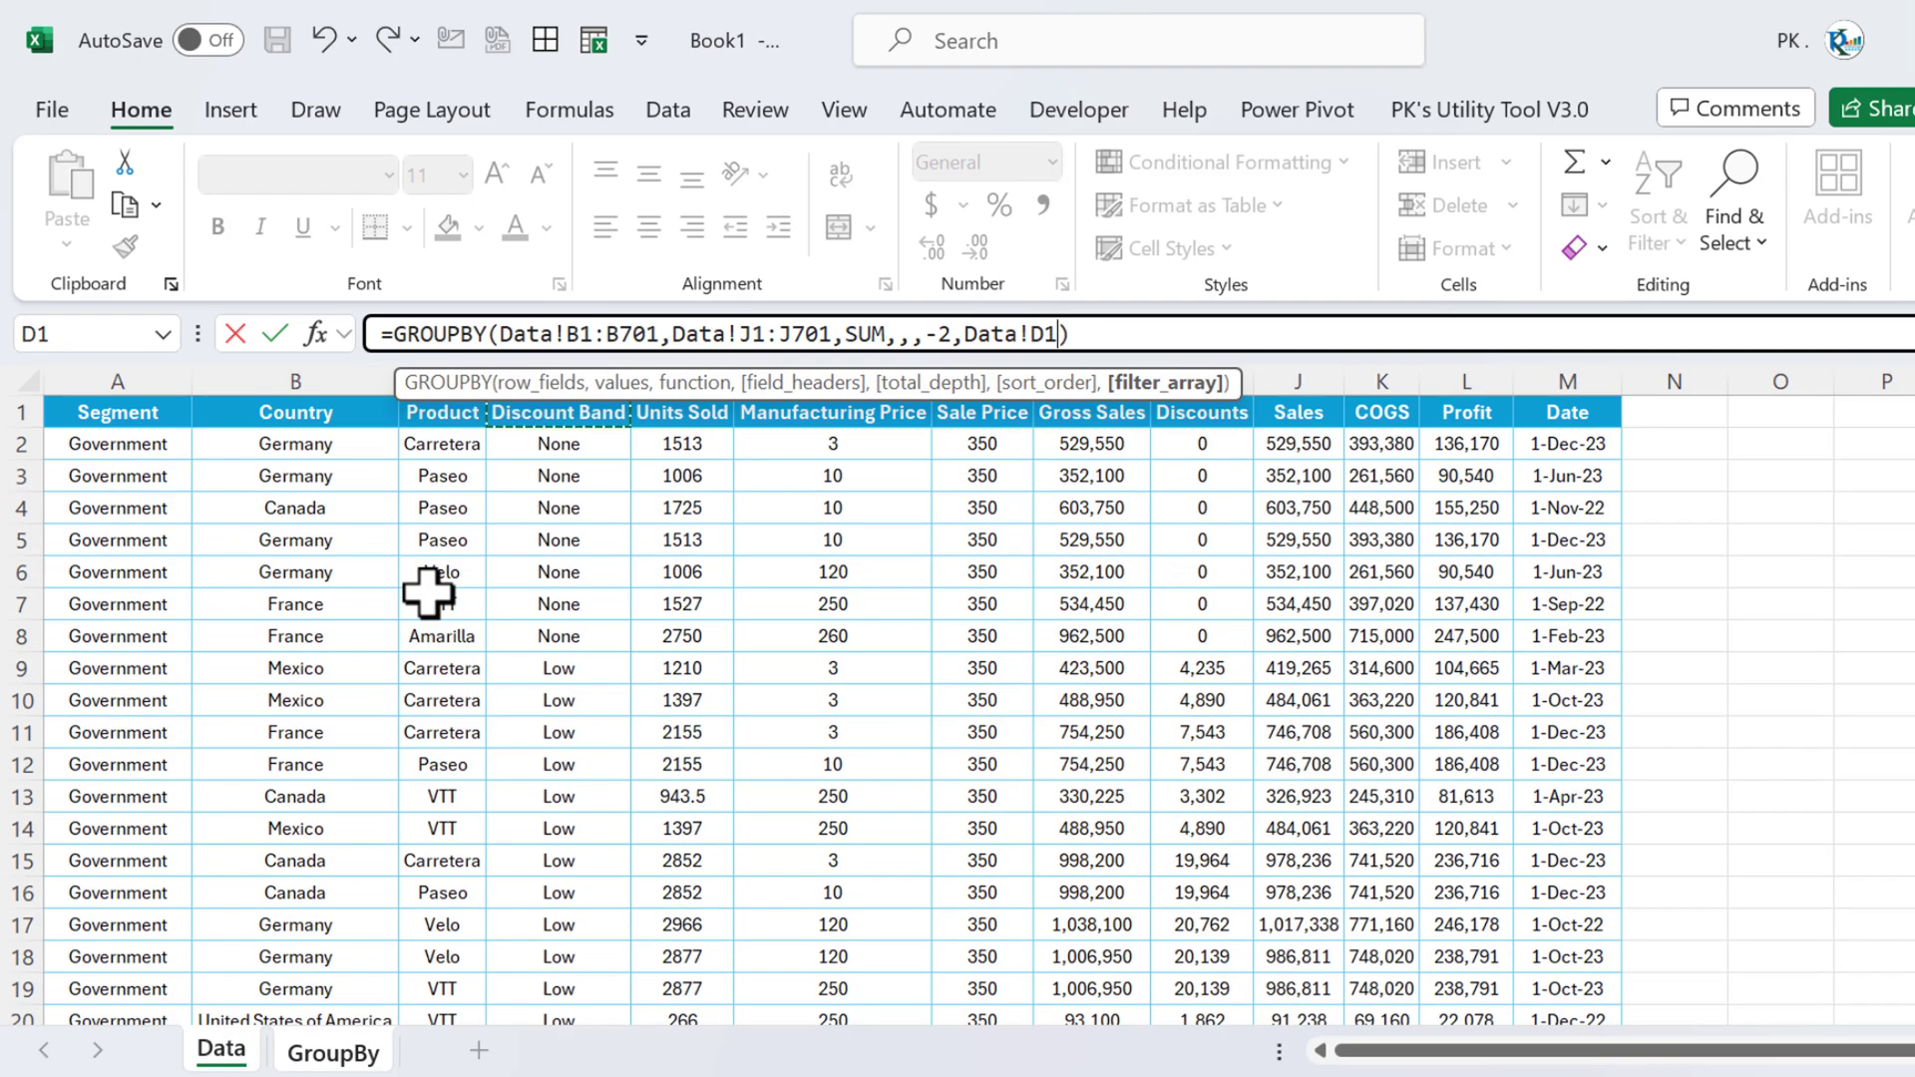
key("ctrl+shift+Down")
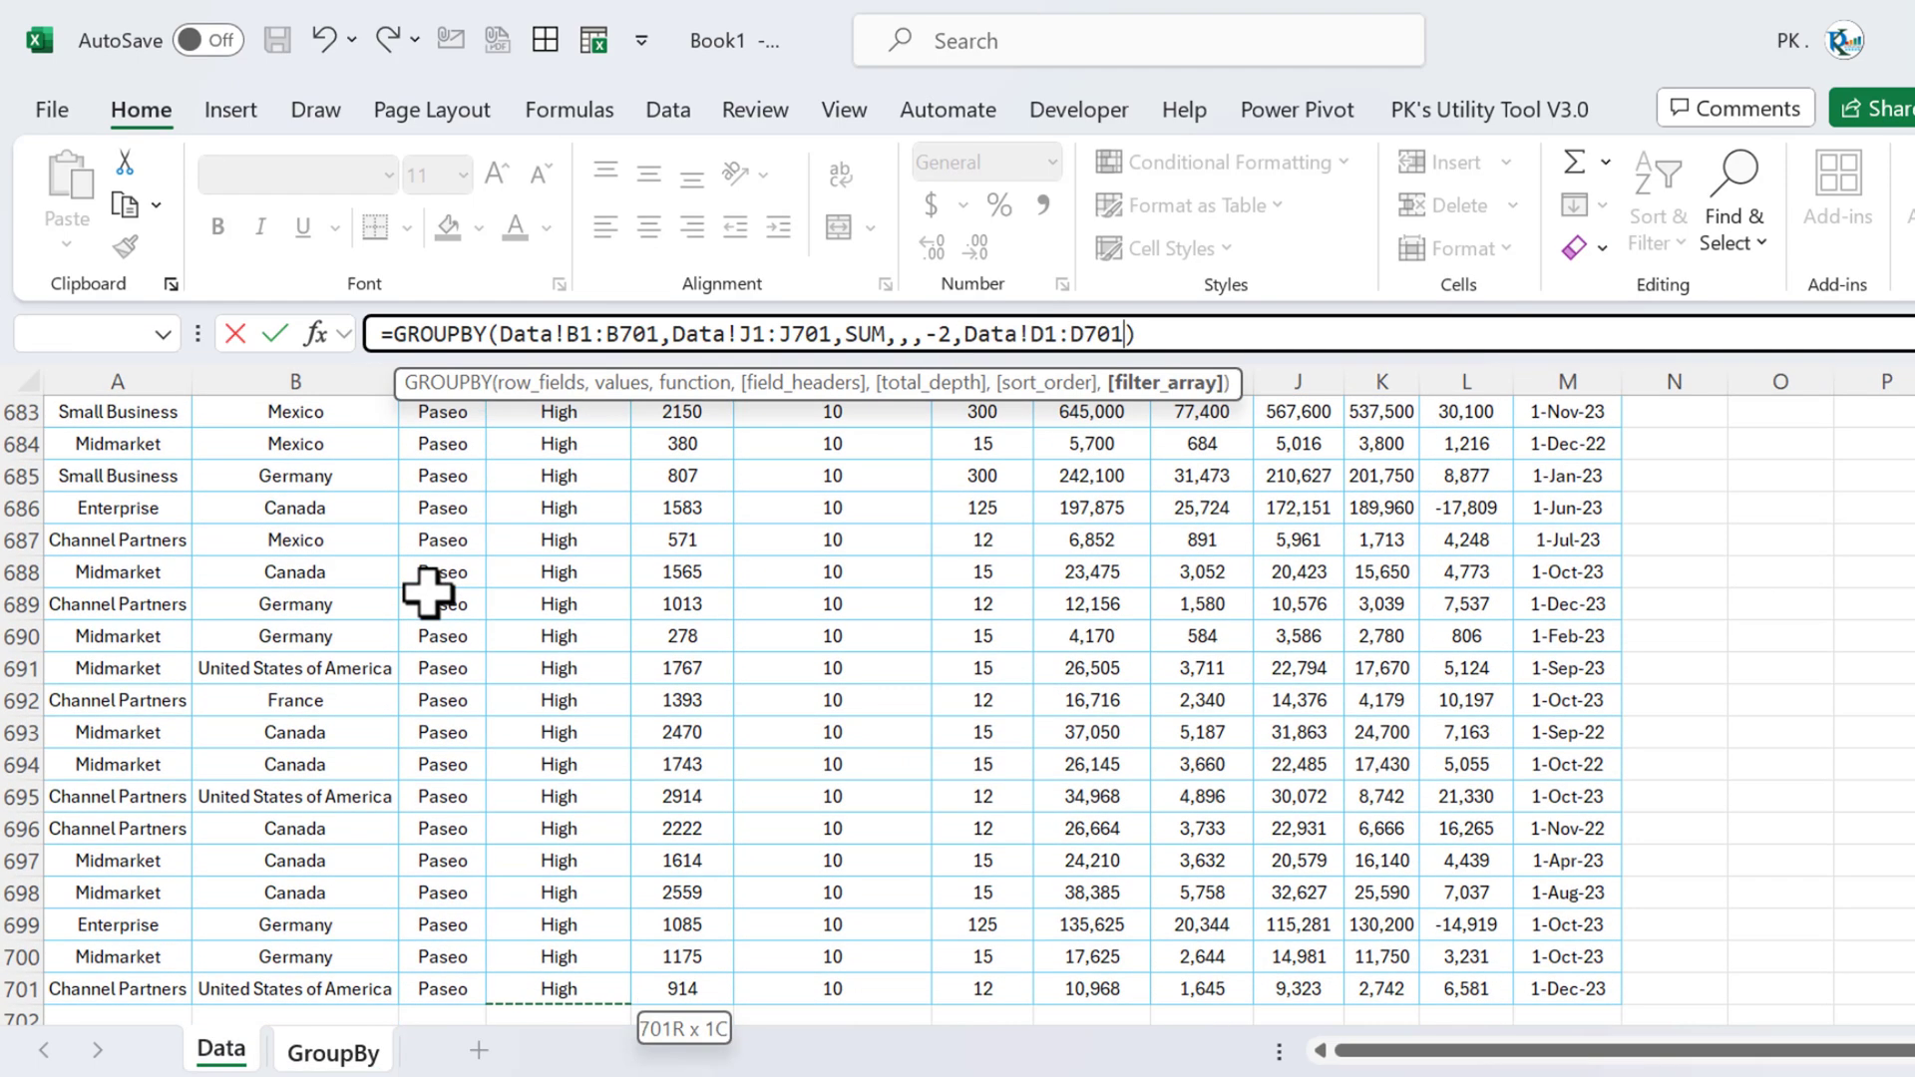
type("=\"")
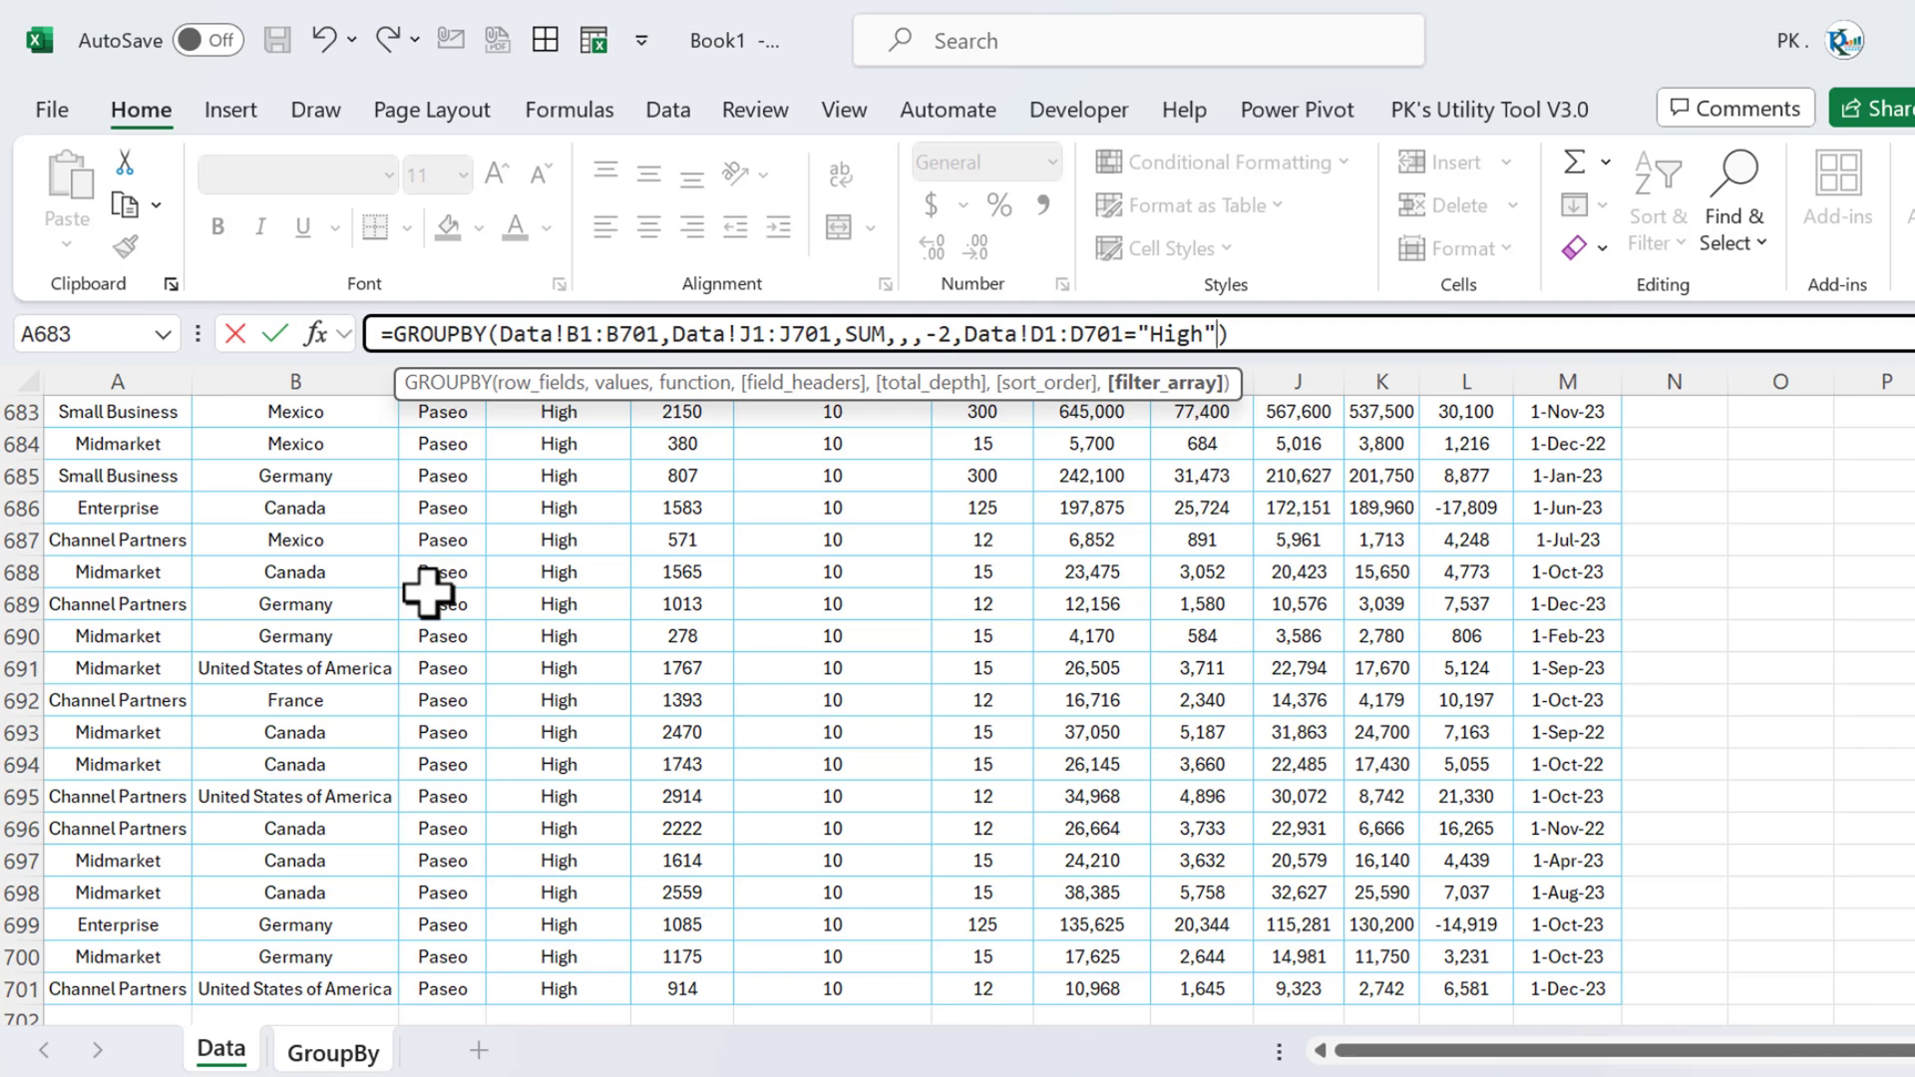
type("High\"")
key("Return")
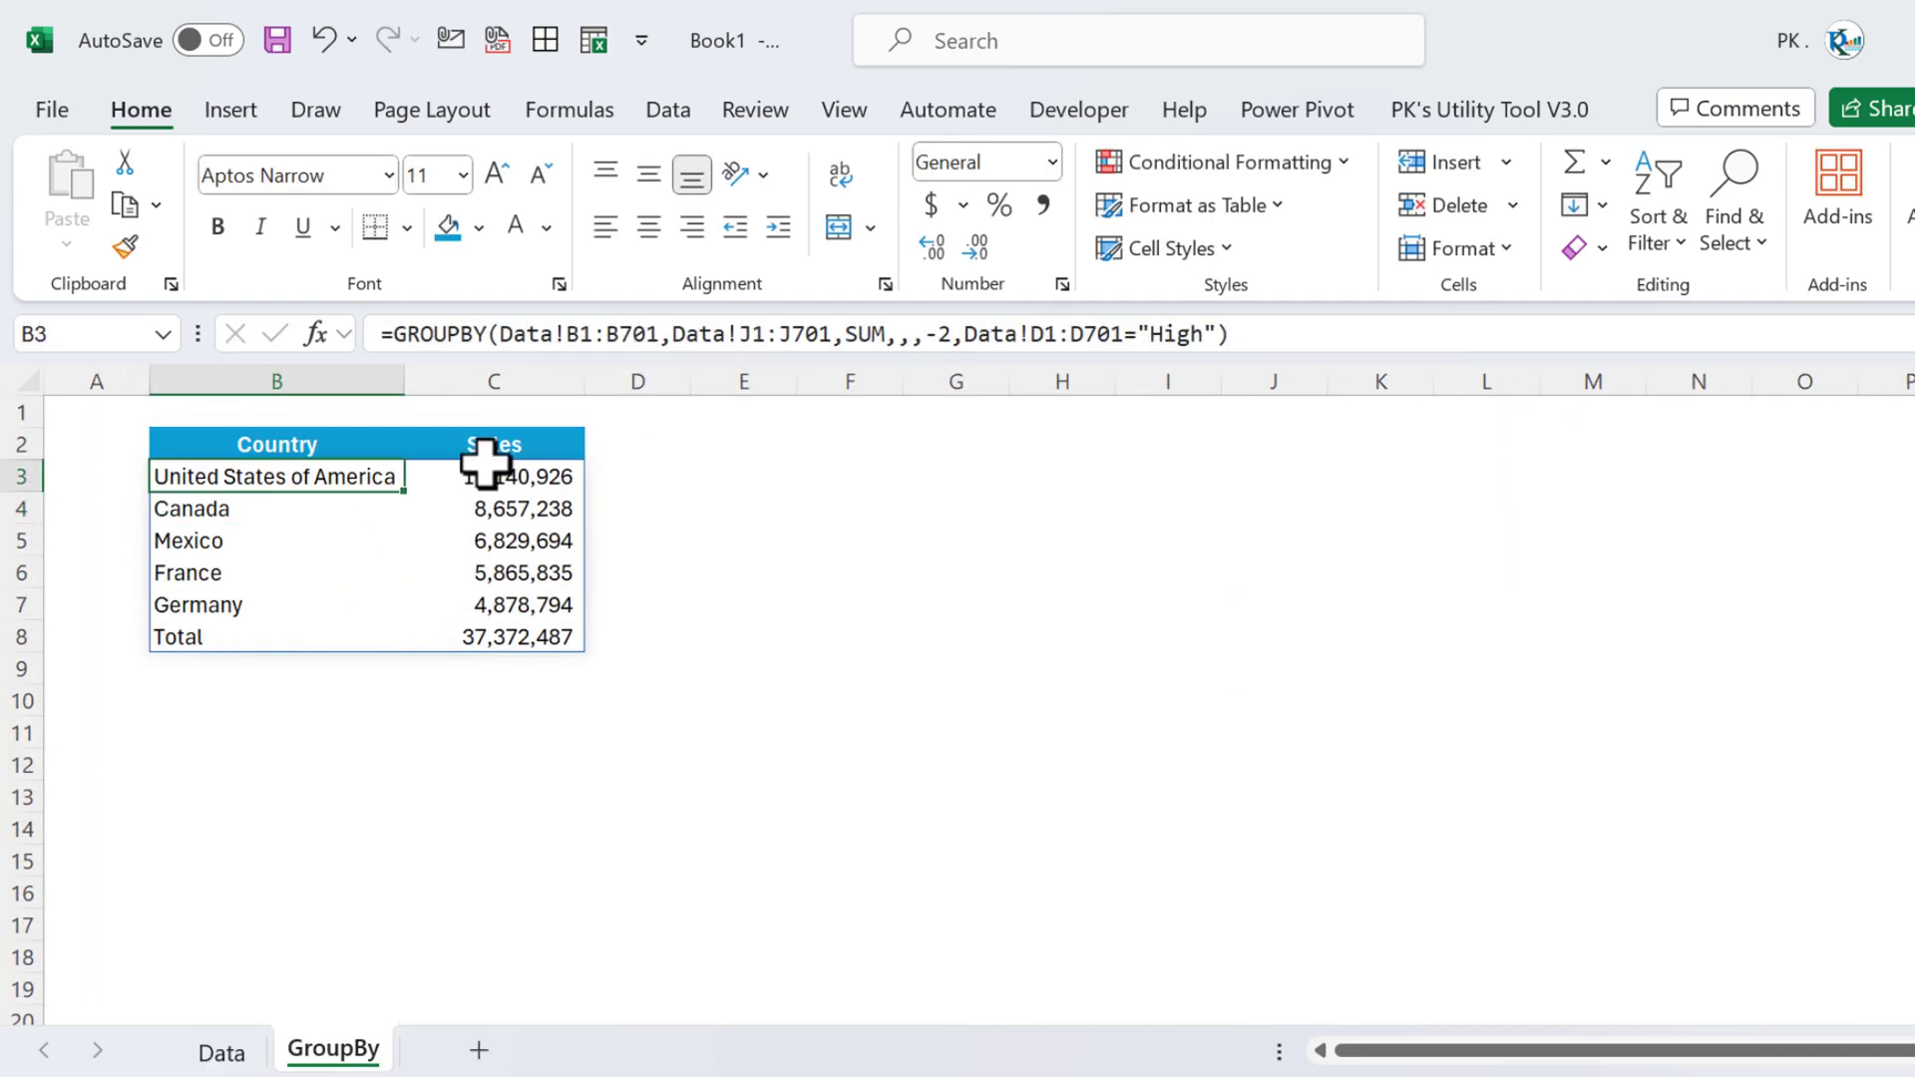
Change the discount band criterion in the GROUPBY formula's filter array to "Low" and review the summary.
left_click_drag(1203, 334, 1150, 334)
type("Low")
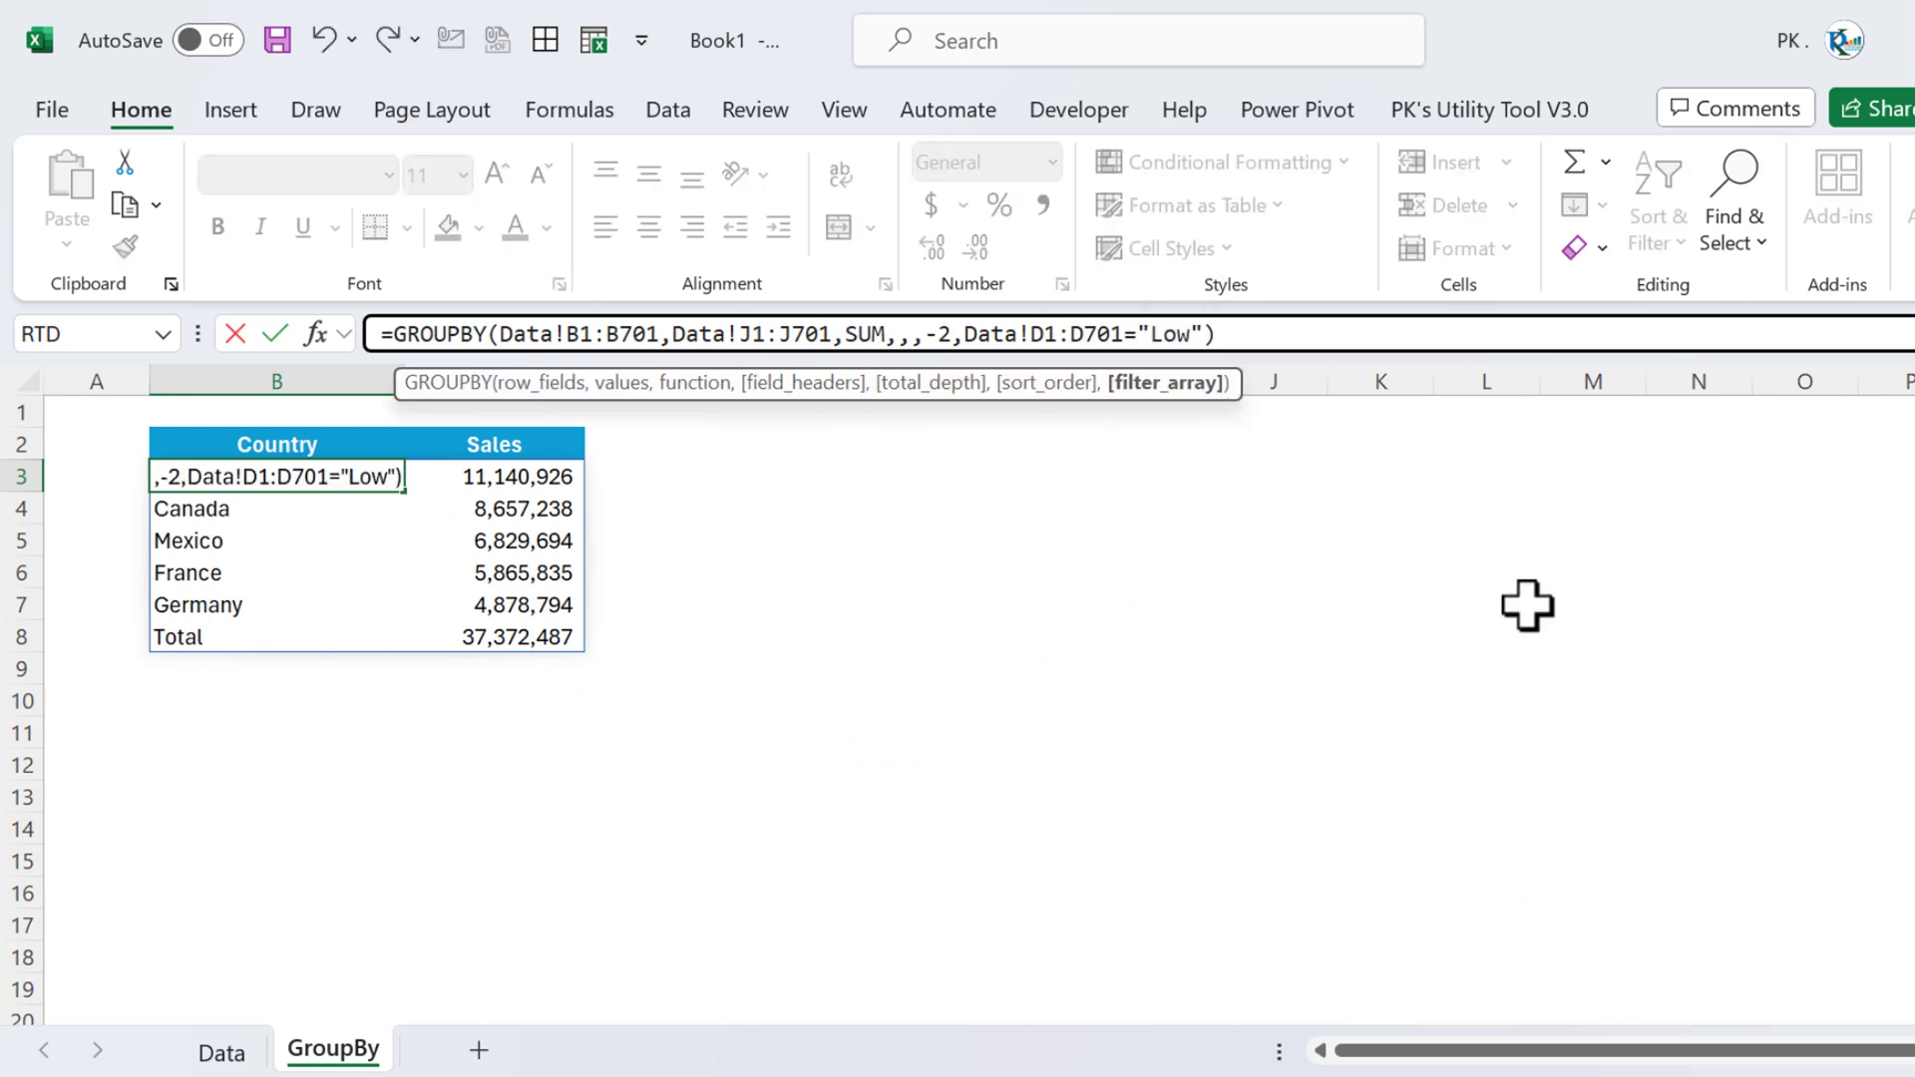
key("Return")
key("Up")
key("Right")
key("Down")
key("Up")
key("Left")
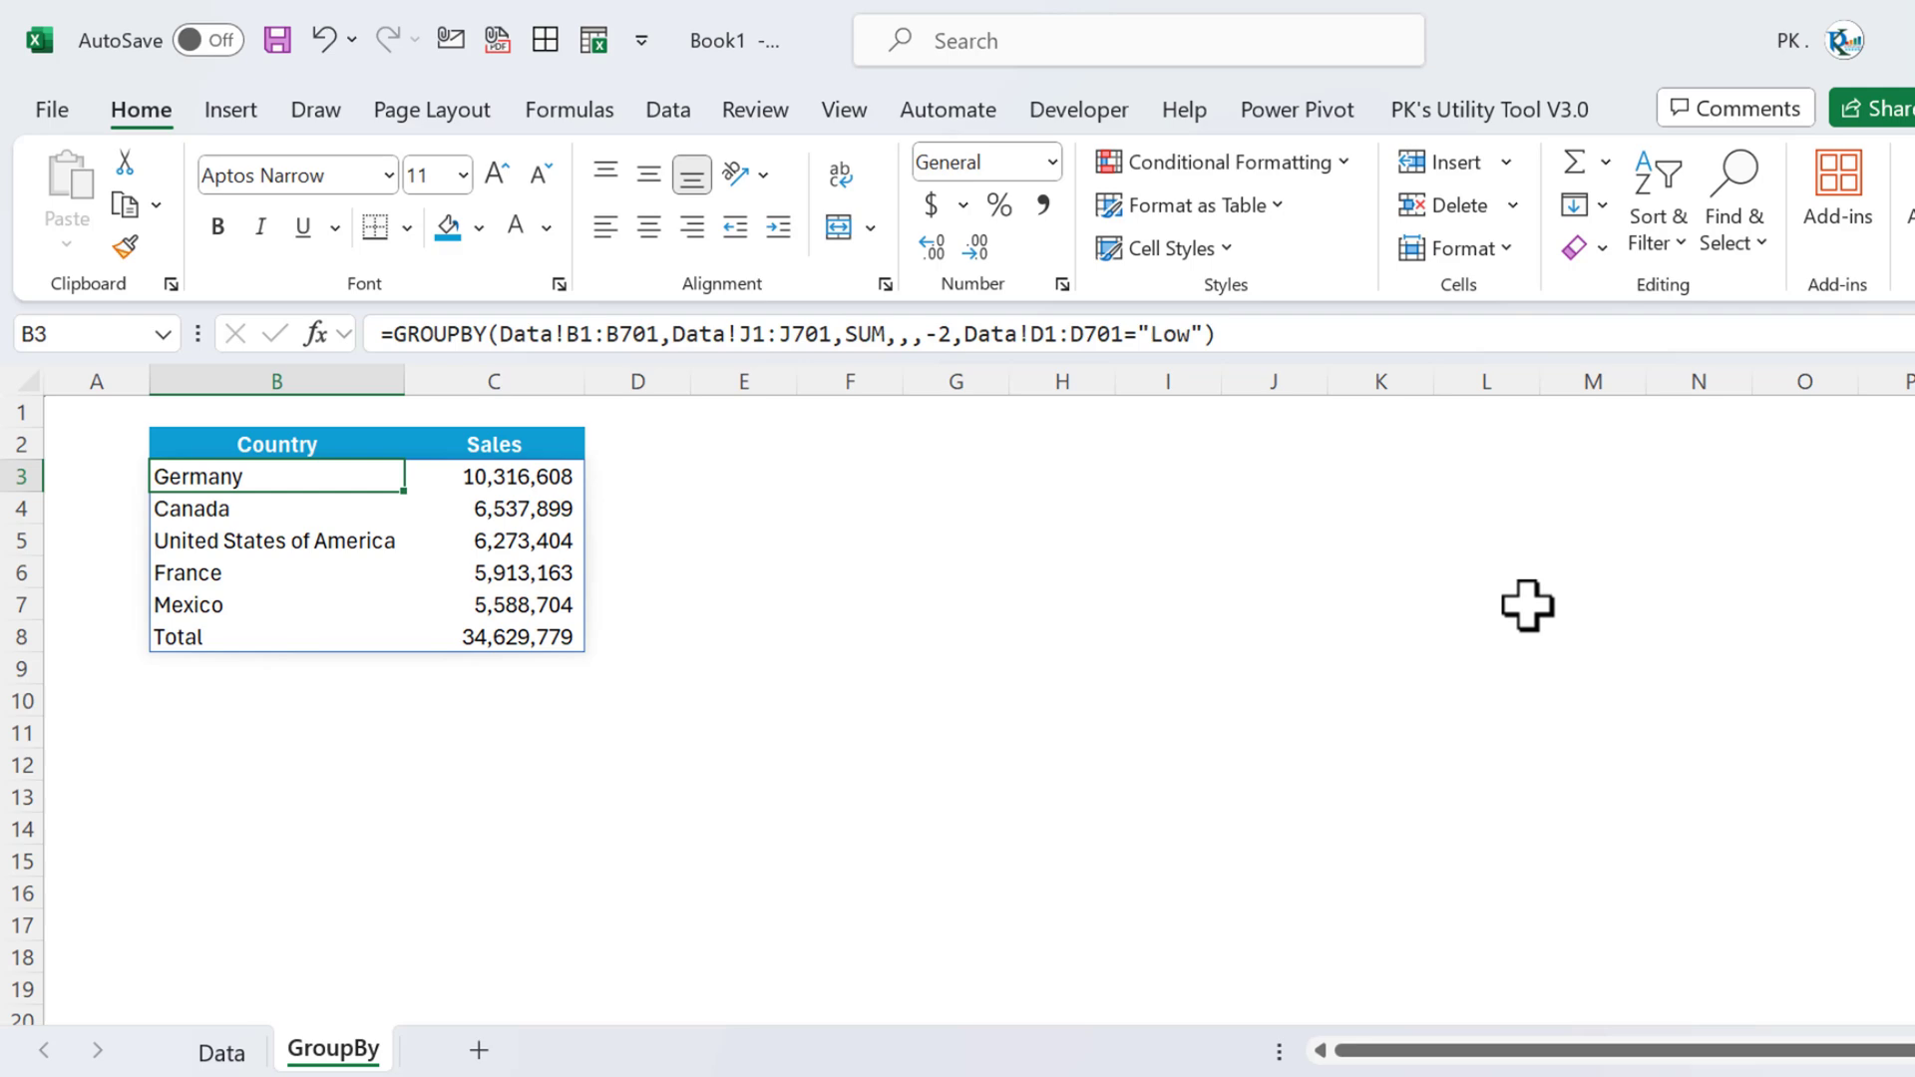
View the Data sheet briefly, return to the GroupBy sheet and examine the country list in B3:B8.
left_click(221, 1052)
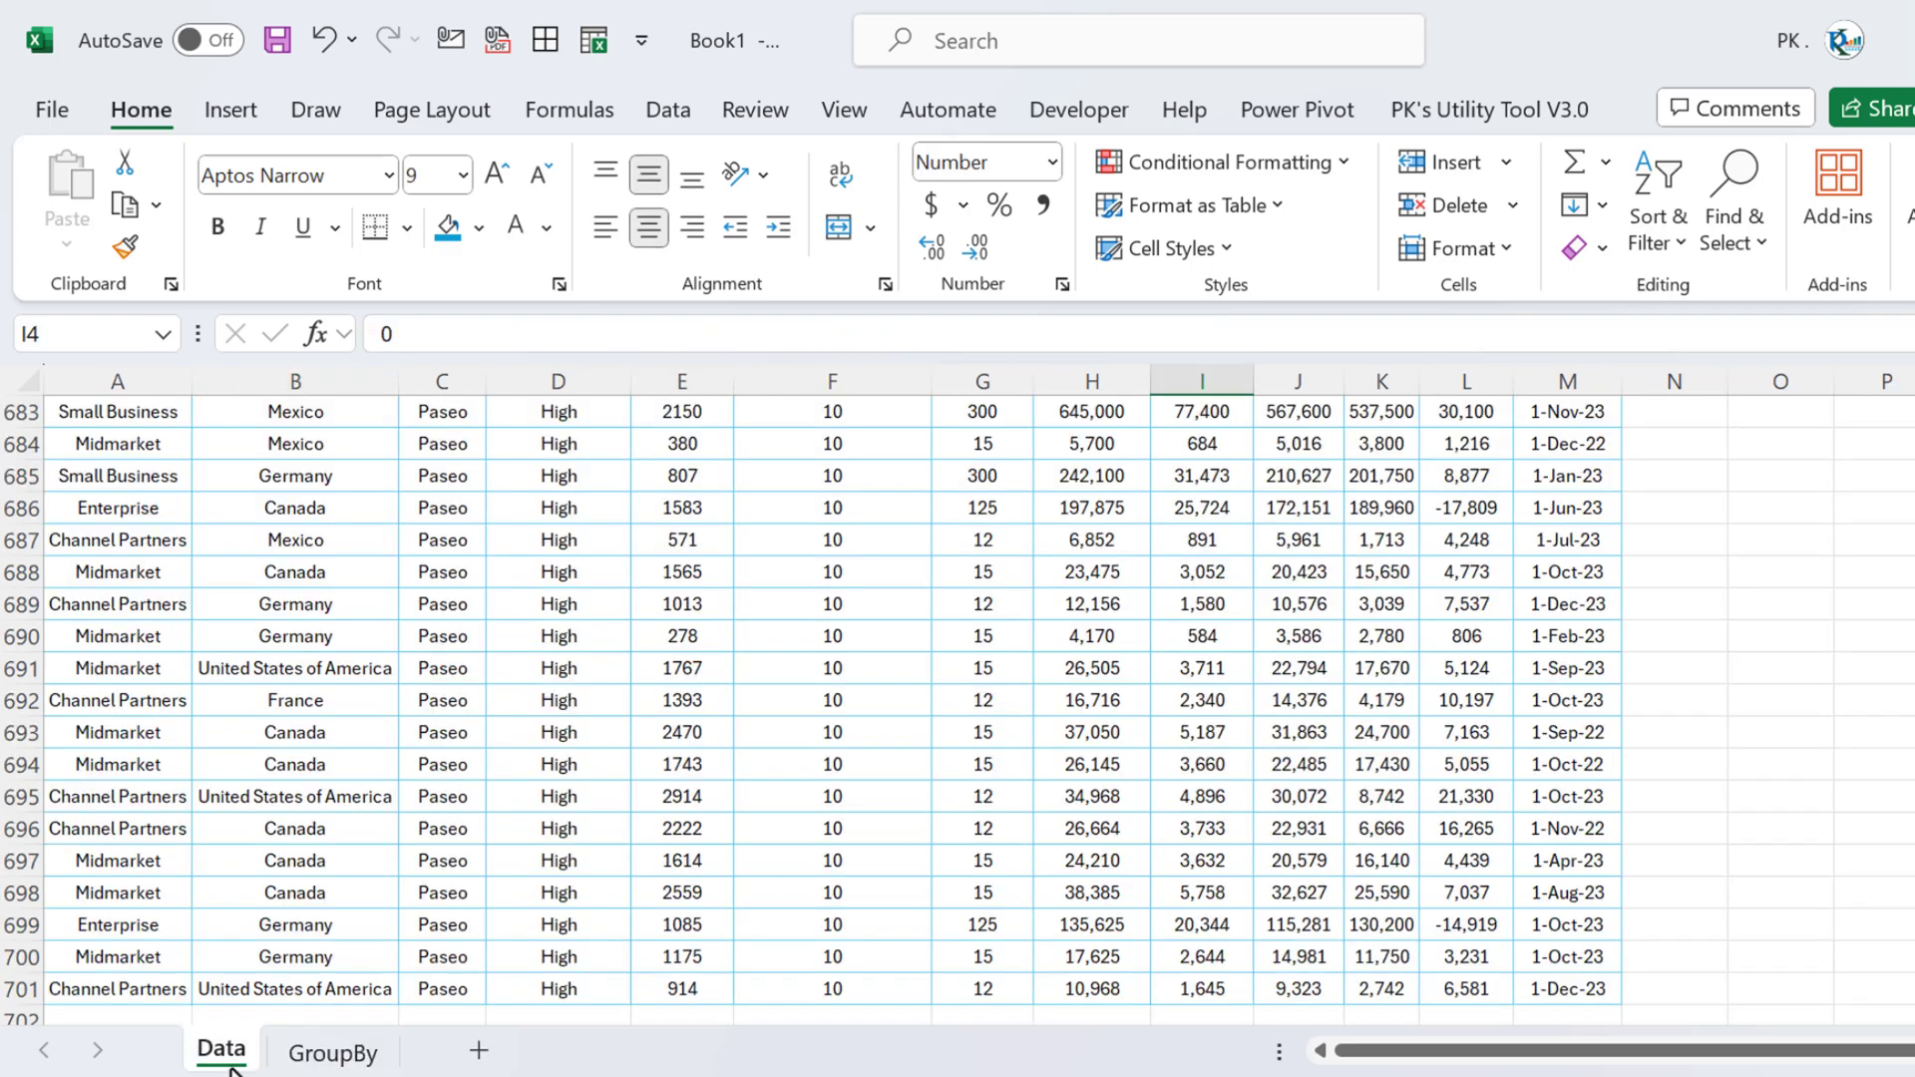
left_click(333, 1050)
left_click_drag(248, 461, 238, 636)
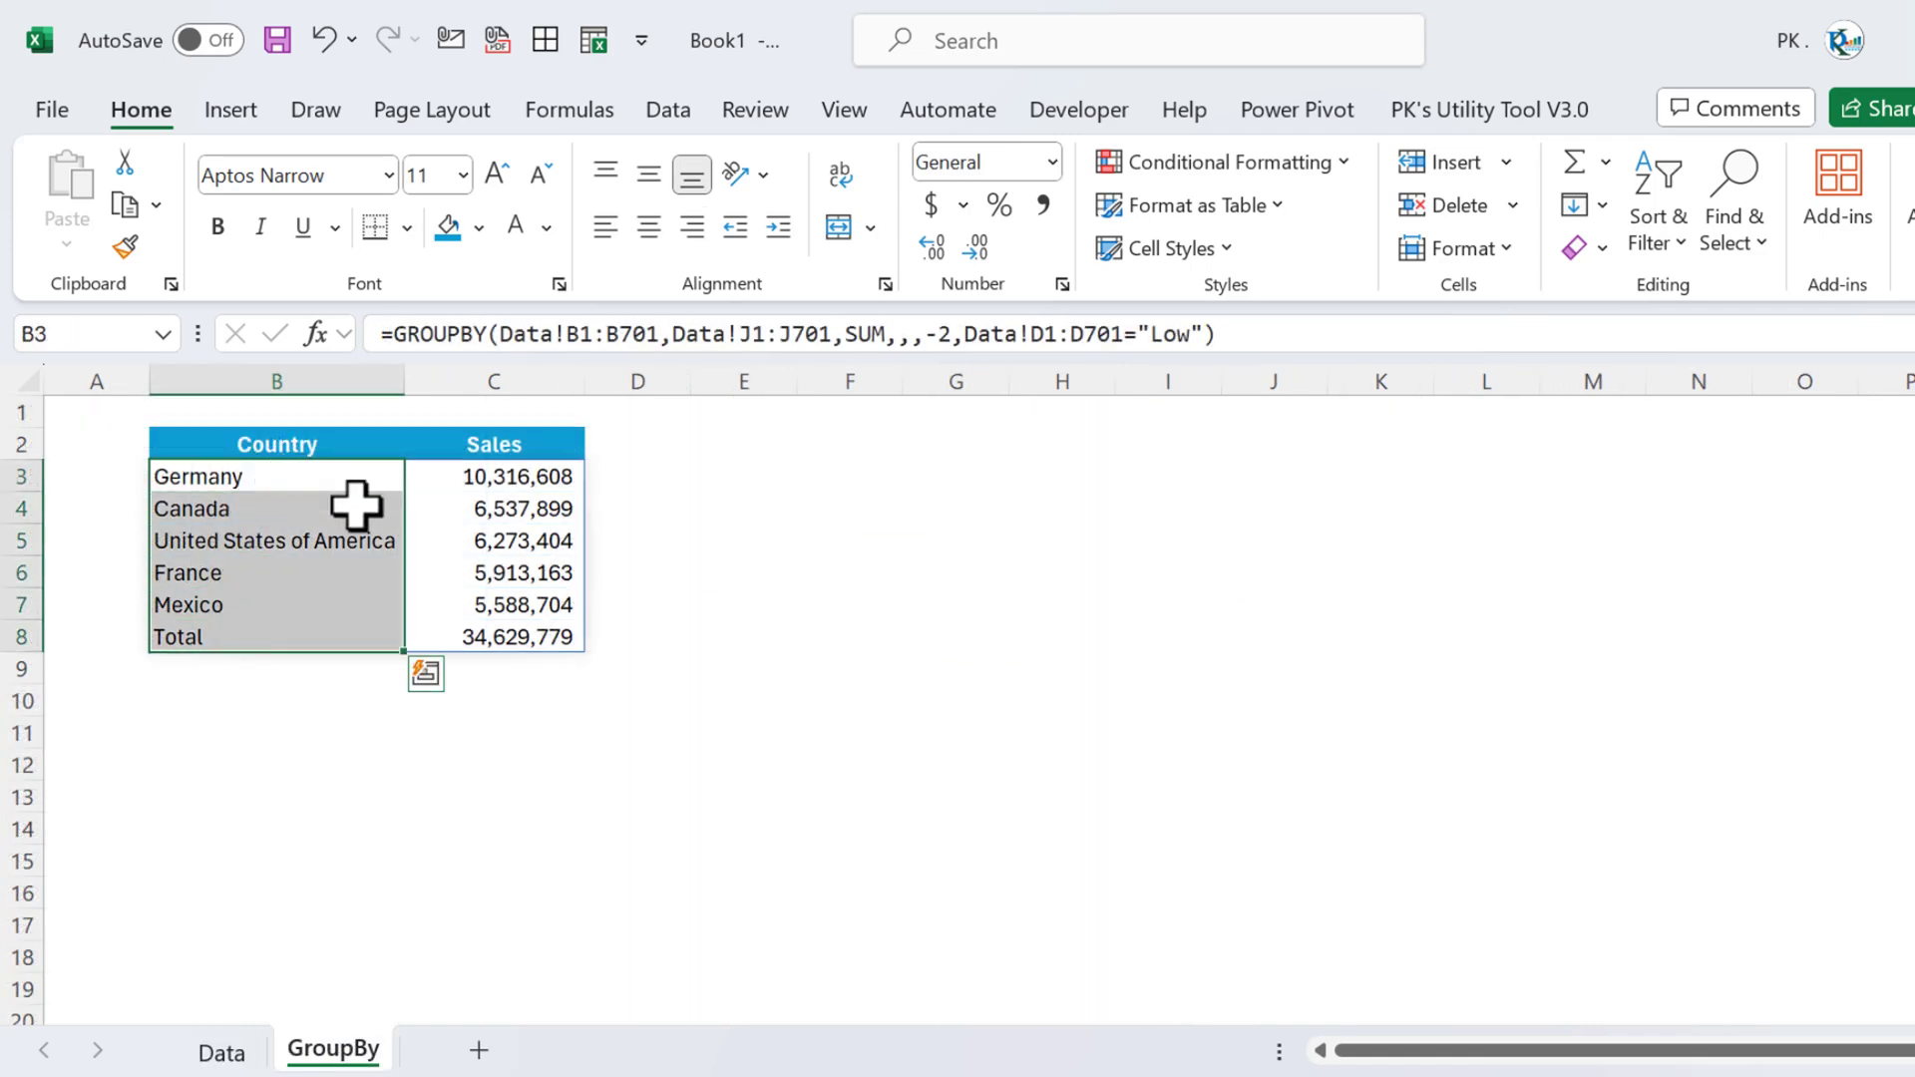
left_click(344, 467)
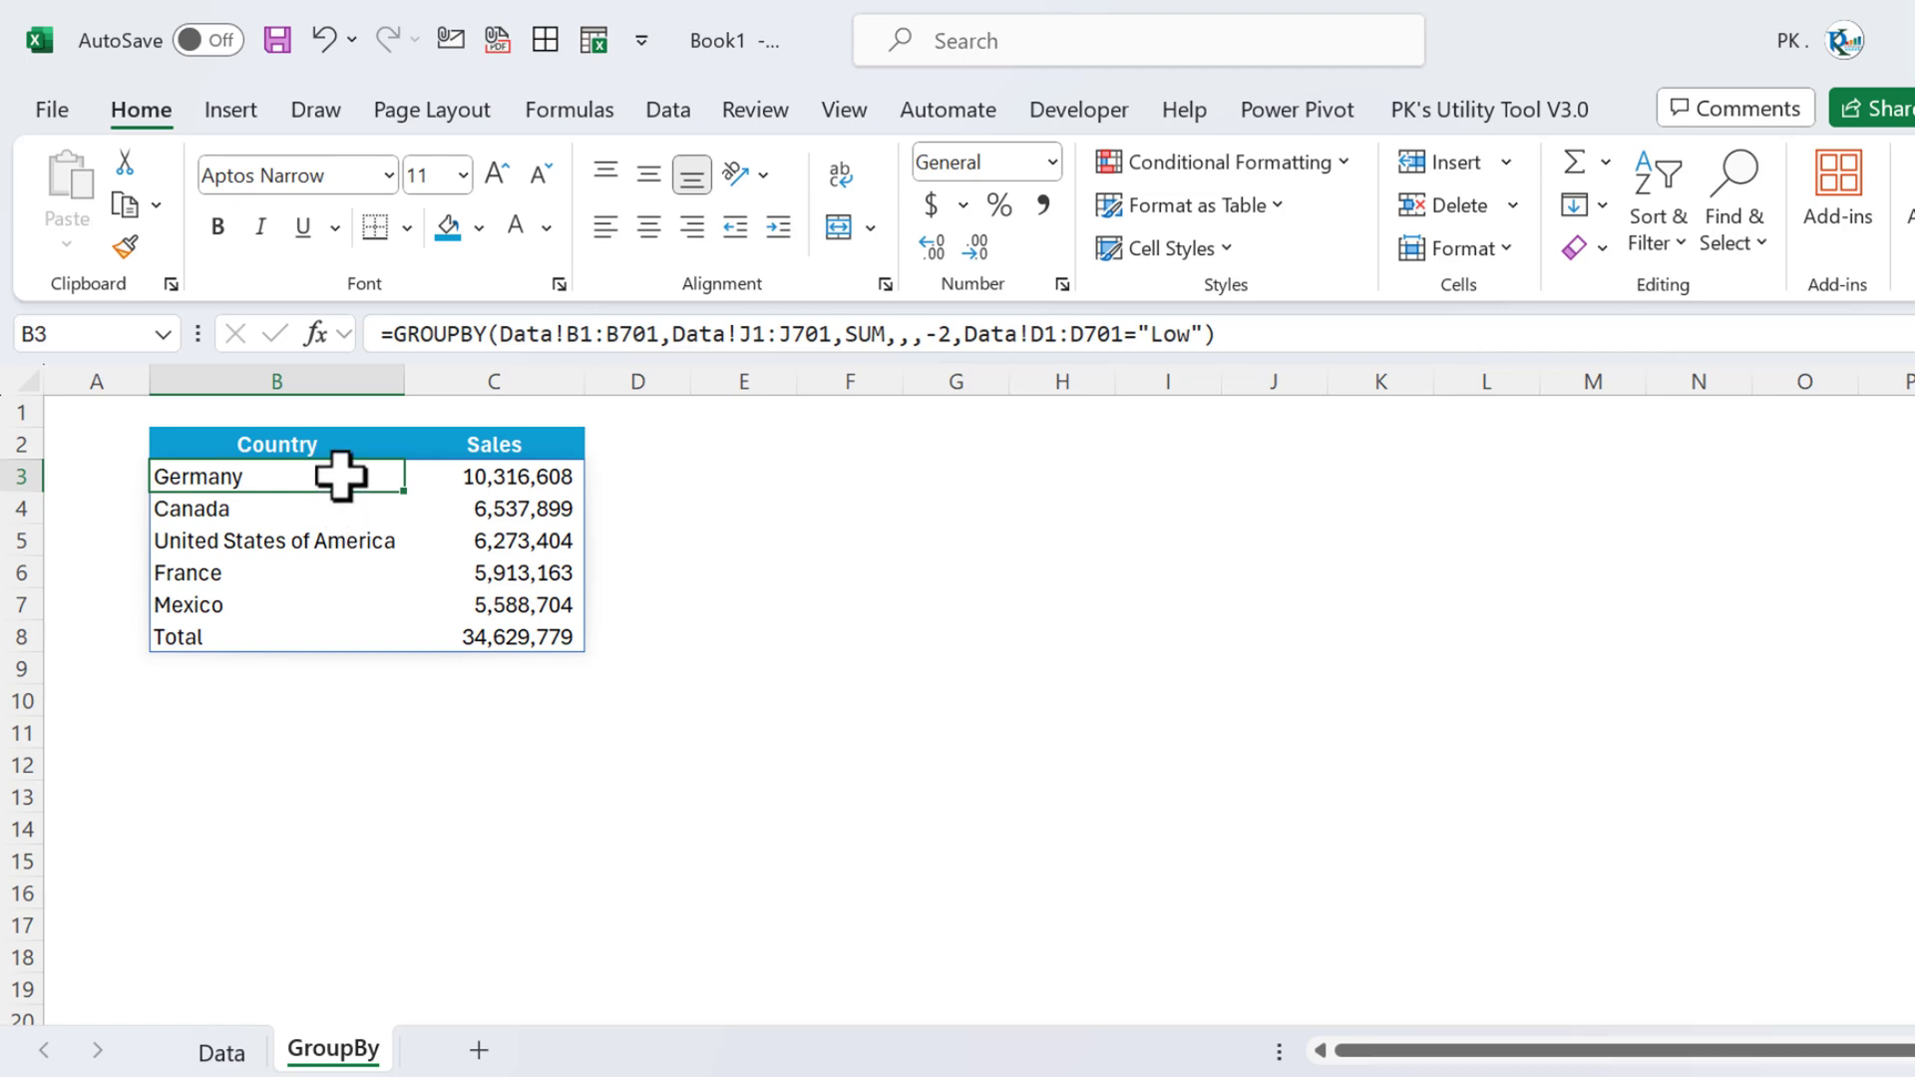
Check the GROUPBY formula's row fields argument and examine the Discount Band and Product columns on the Data sheet.
left_click_drag(499, 334, 661, 333)
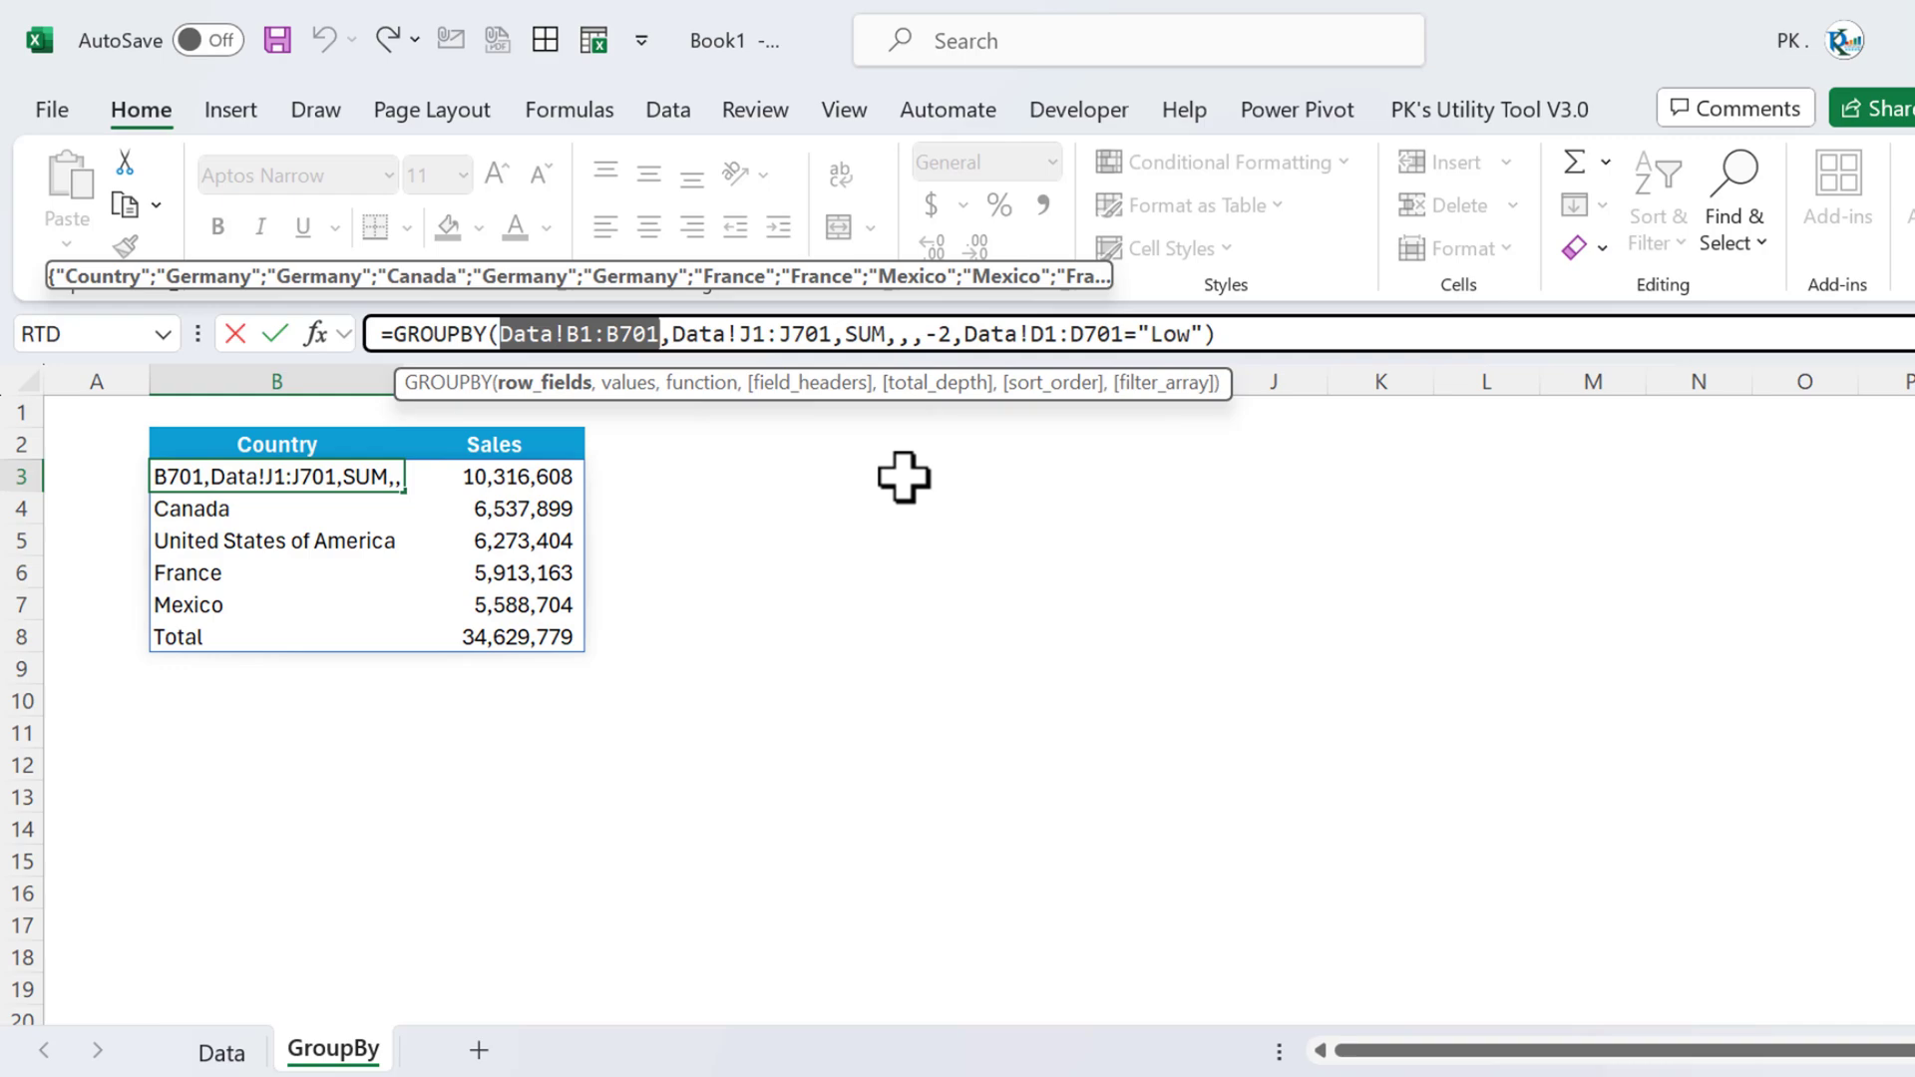
key("Escape")
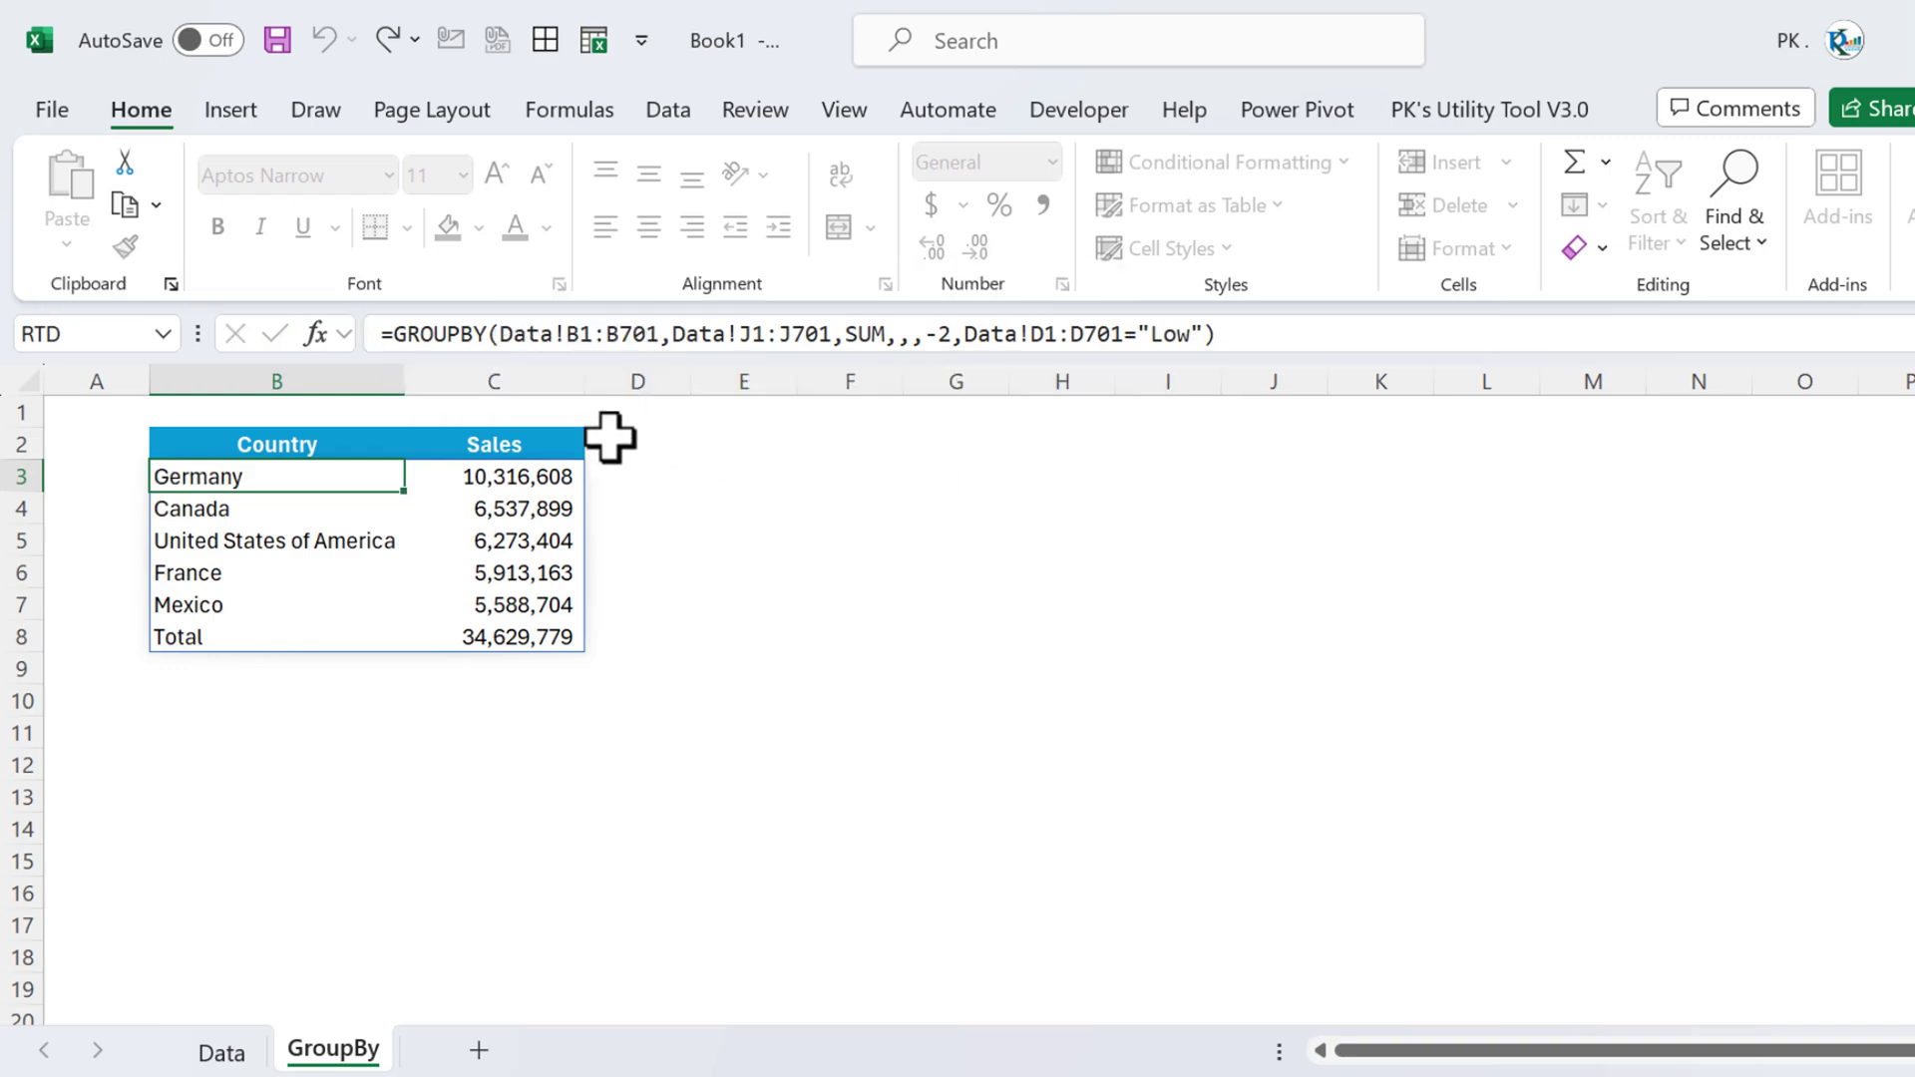
left_click(225, 1051)
key("ctrl+Up")
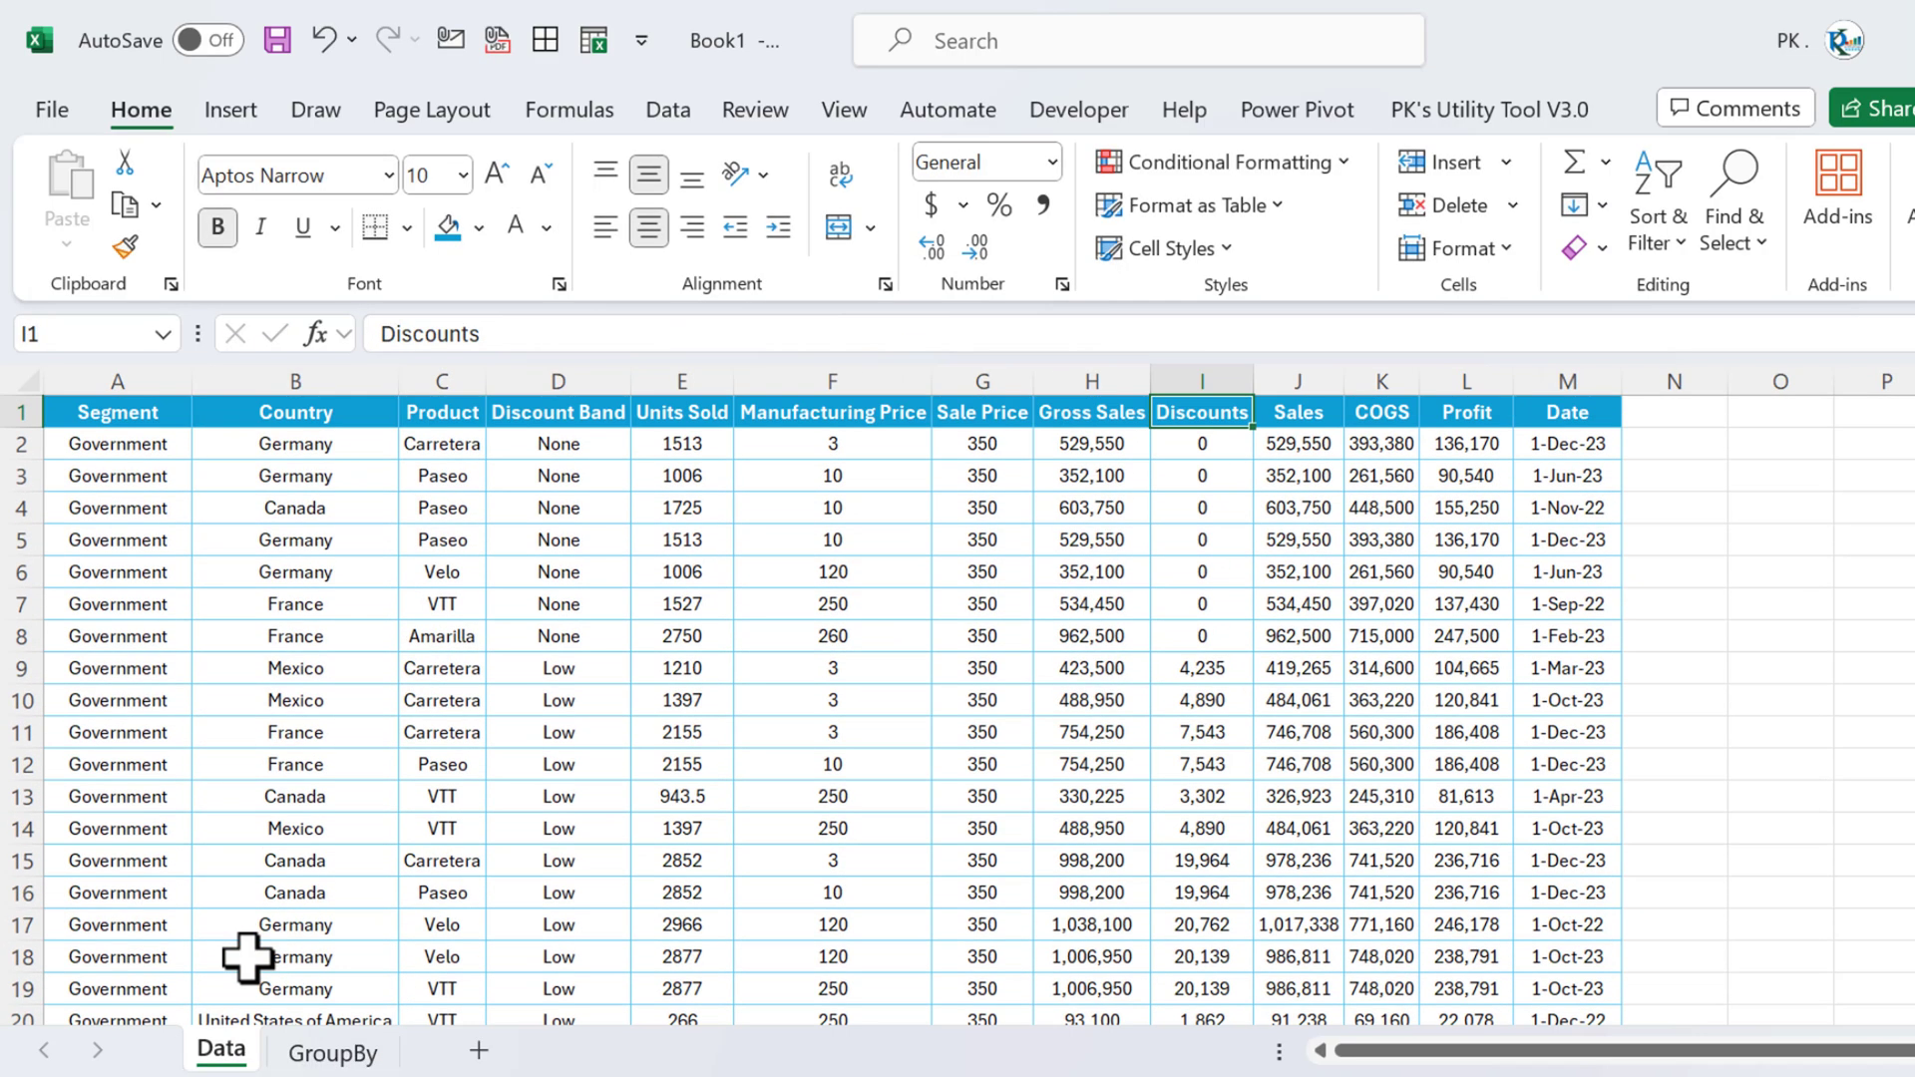
key("Right")
key("Left")
key("Left")
key("Left")
key("Left")
key("Left")
key("Left")
key("Left")
key("Left")
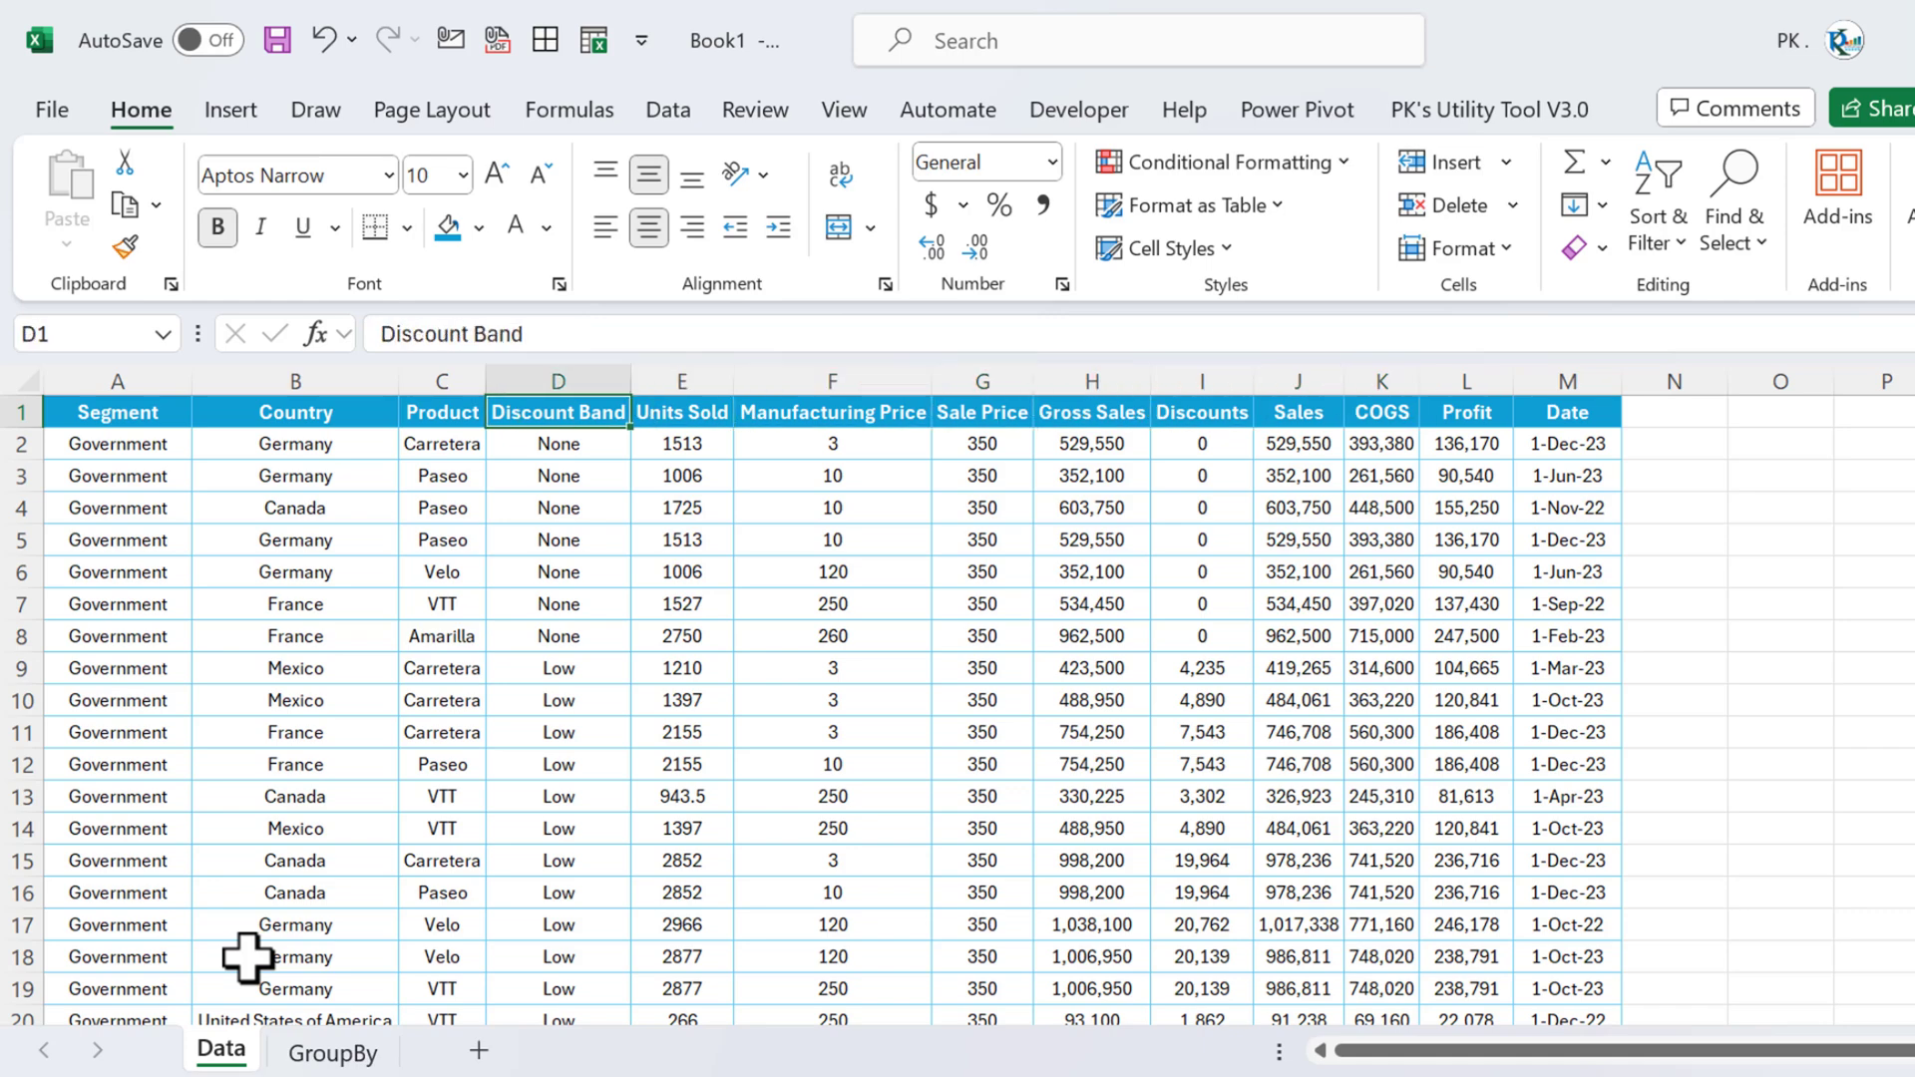
key("ctrl+space")
key("Right")
key("ctrl+space")
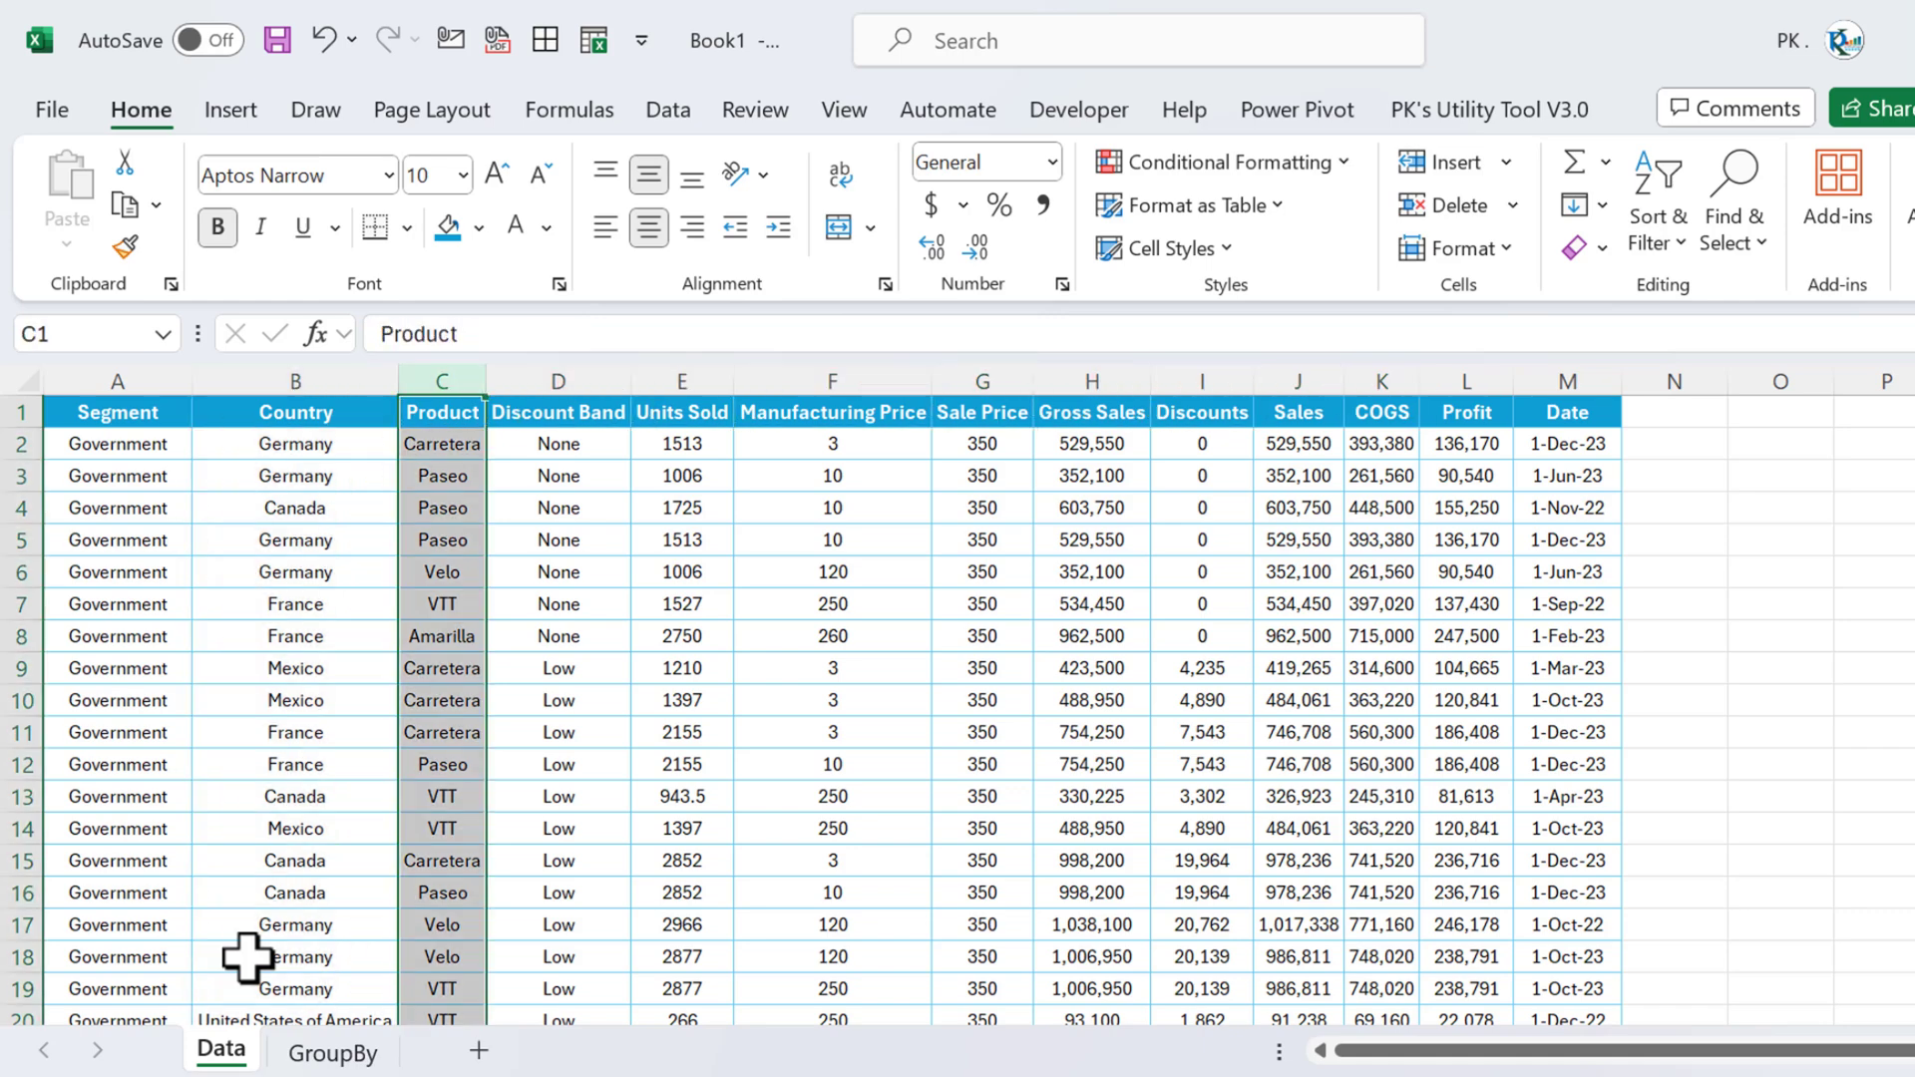
left_click(333, 1051)
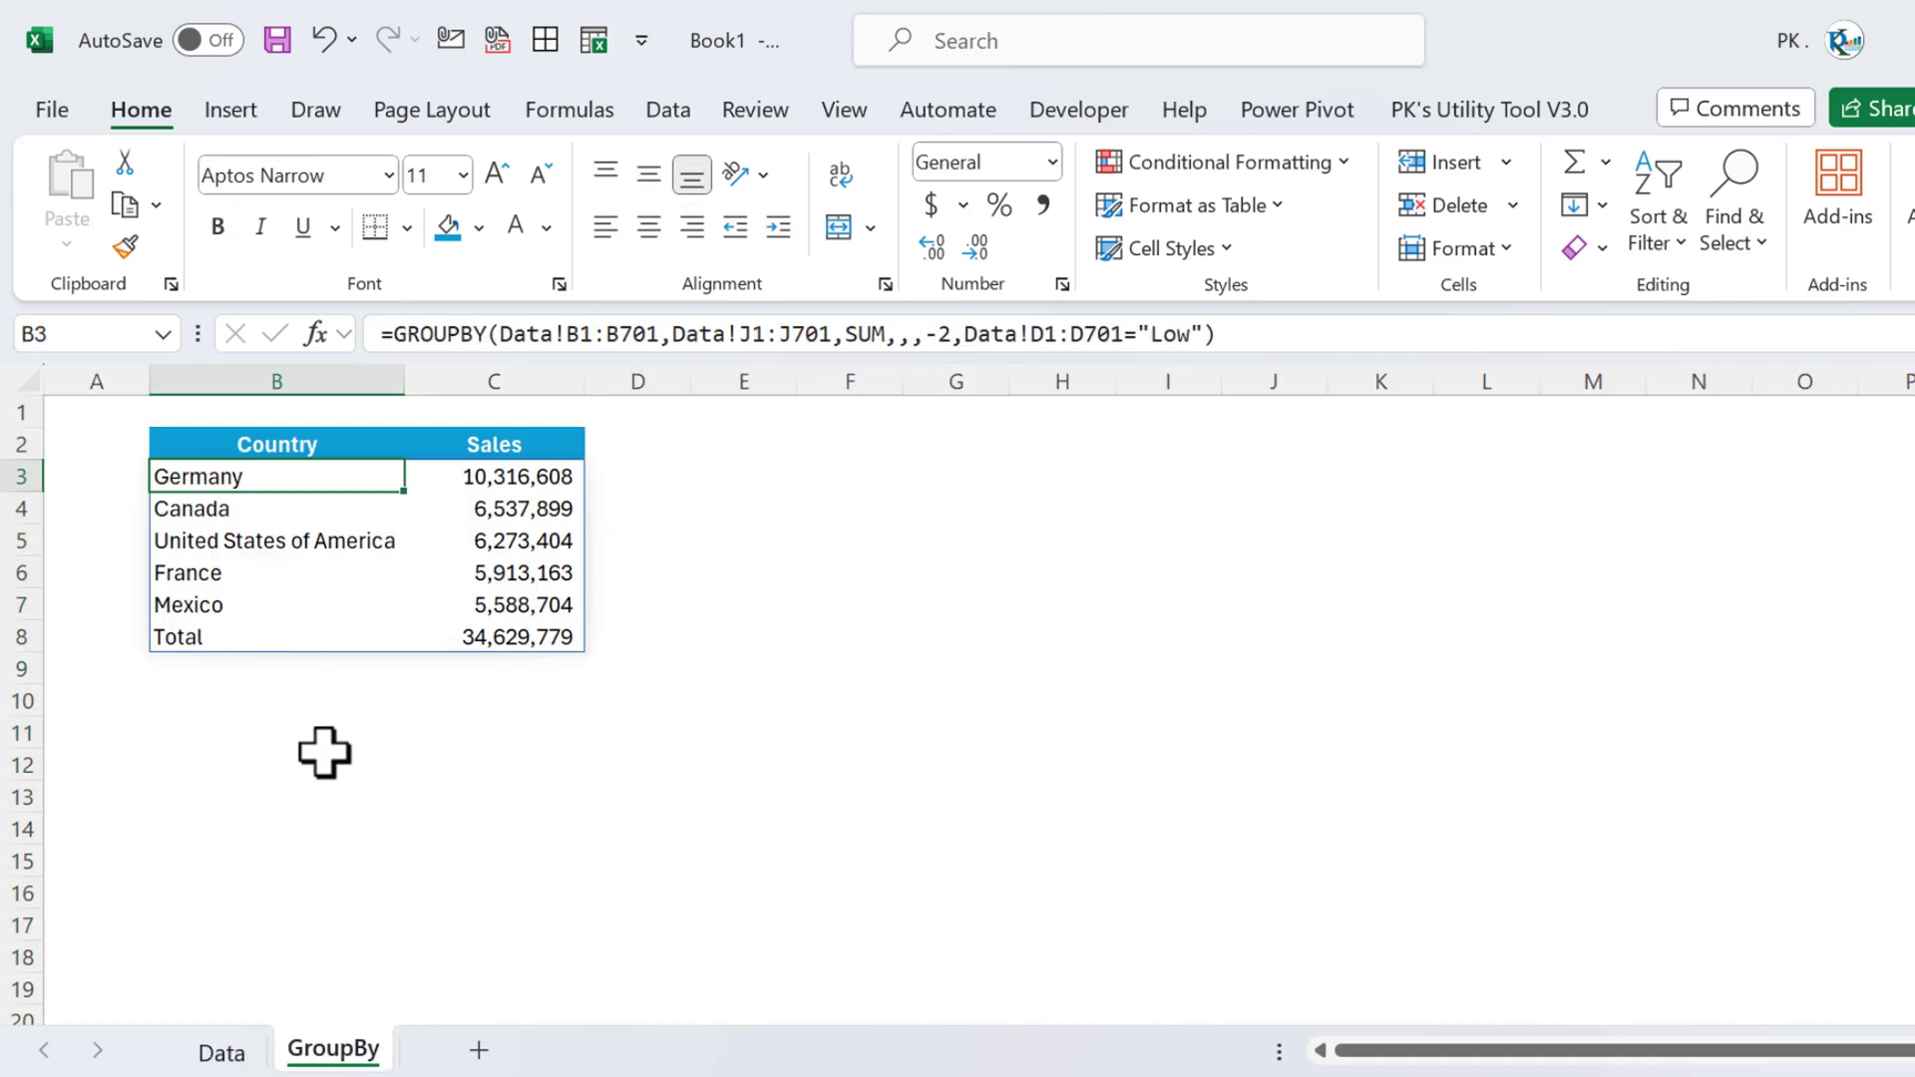
Extend the row fields of the GROUPBY formula to Data!B1:C701 to group sales by country and product.
left_click(619, 333)
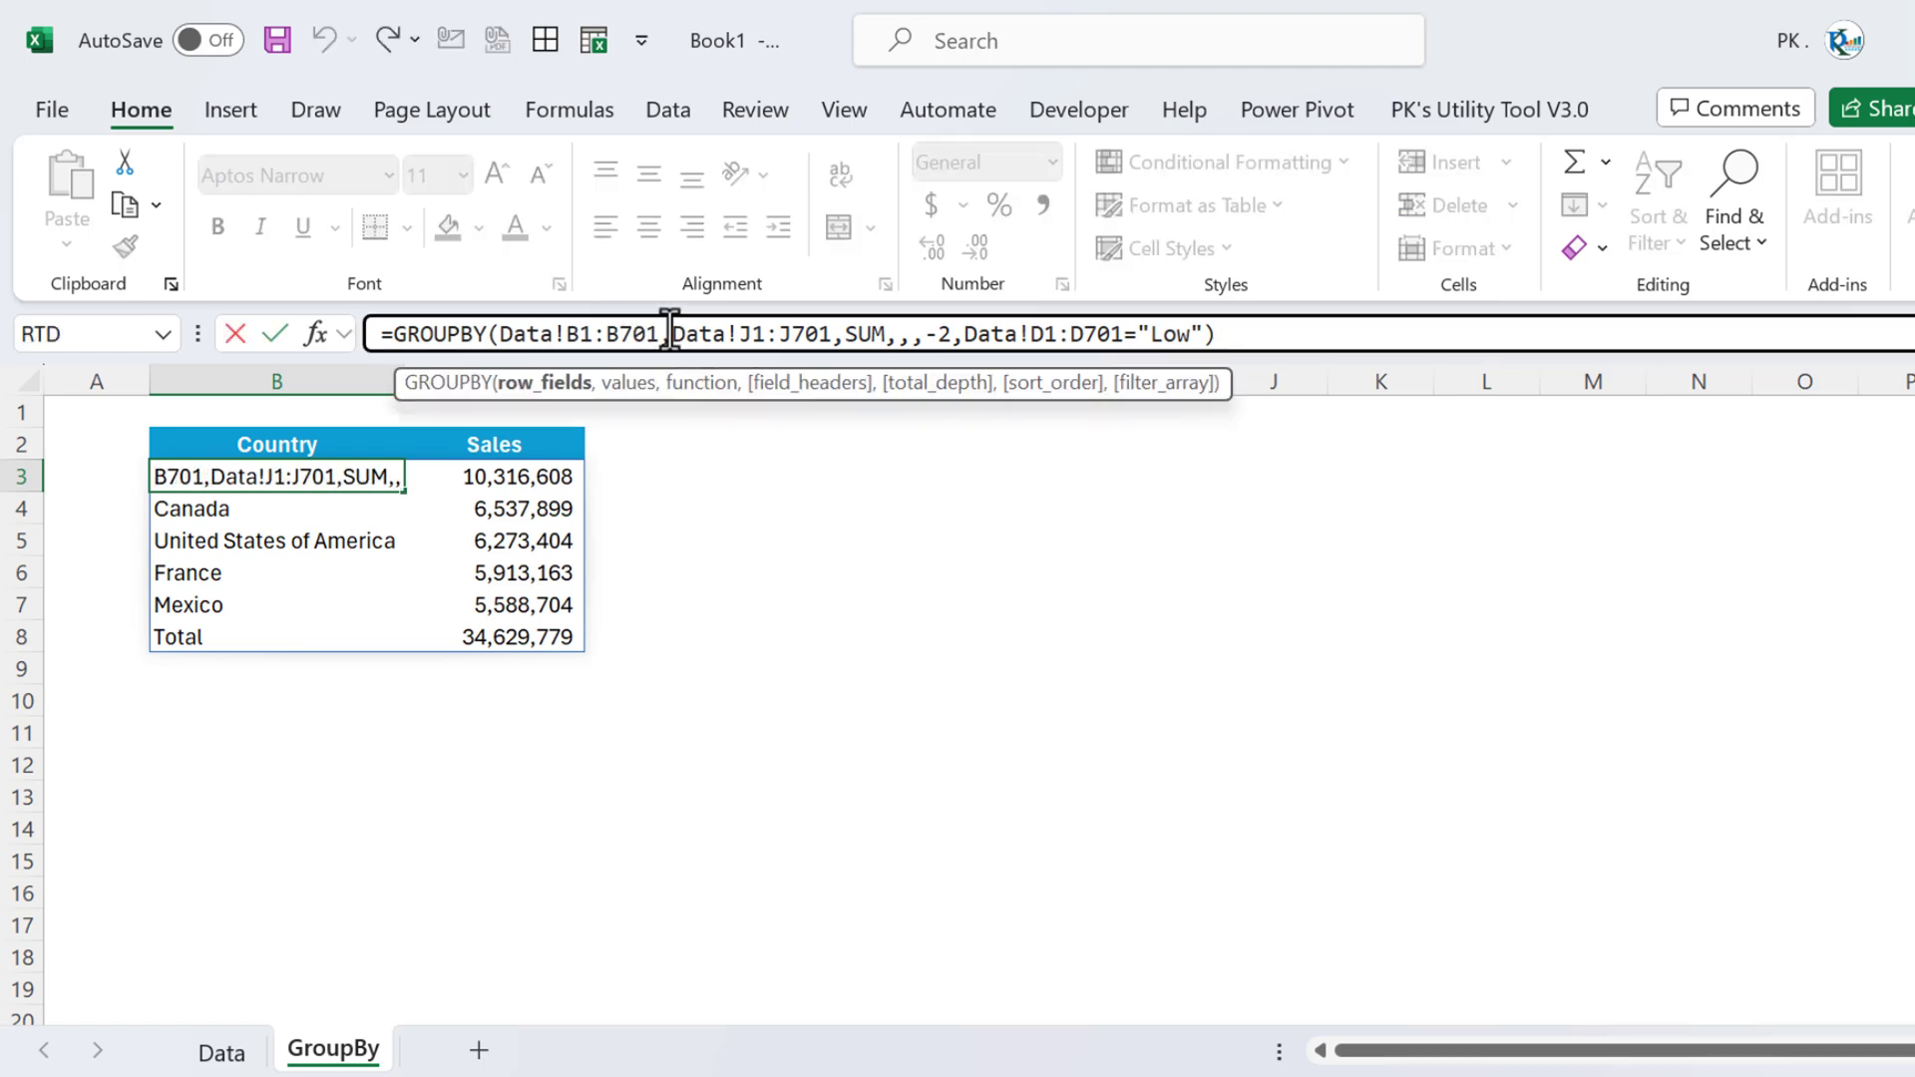
key("BackSpace")
type("C")
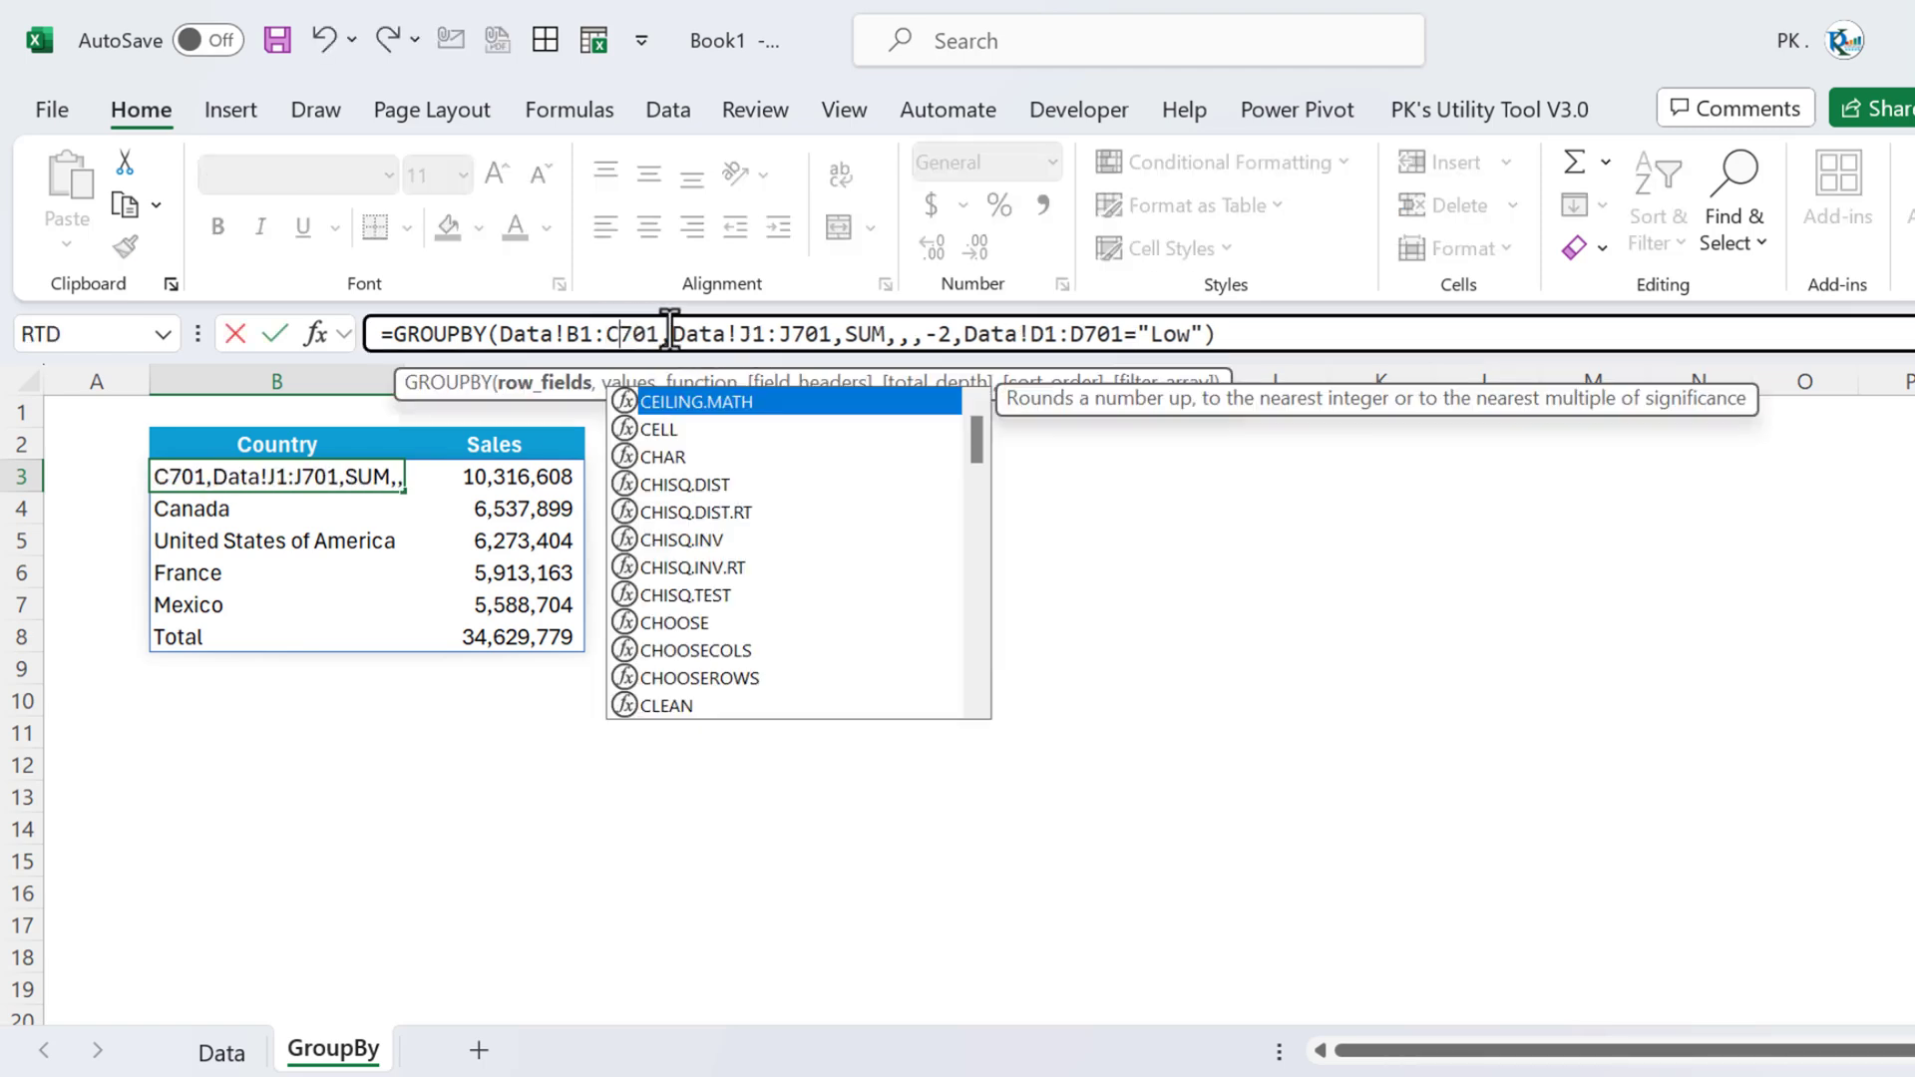
key("Return")
key("Up")
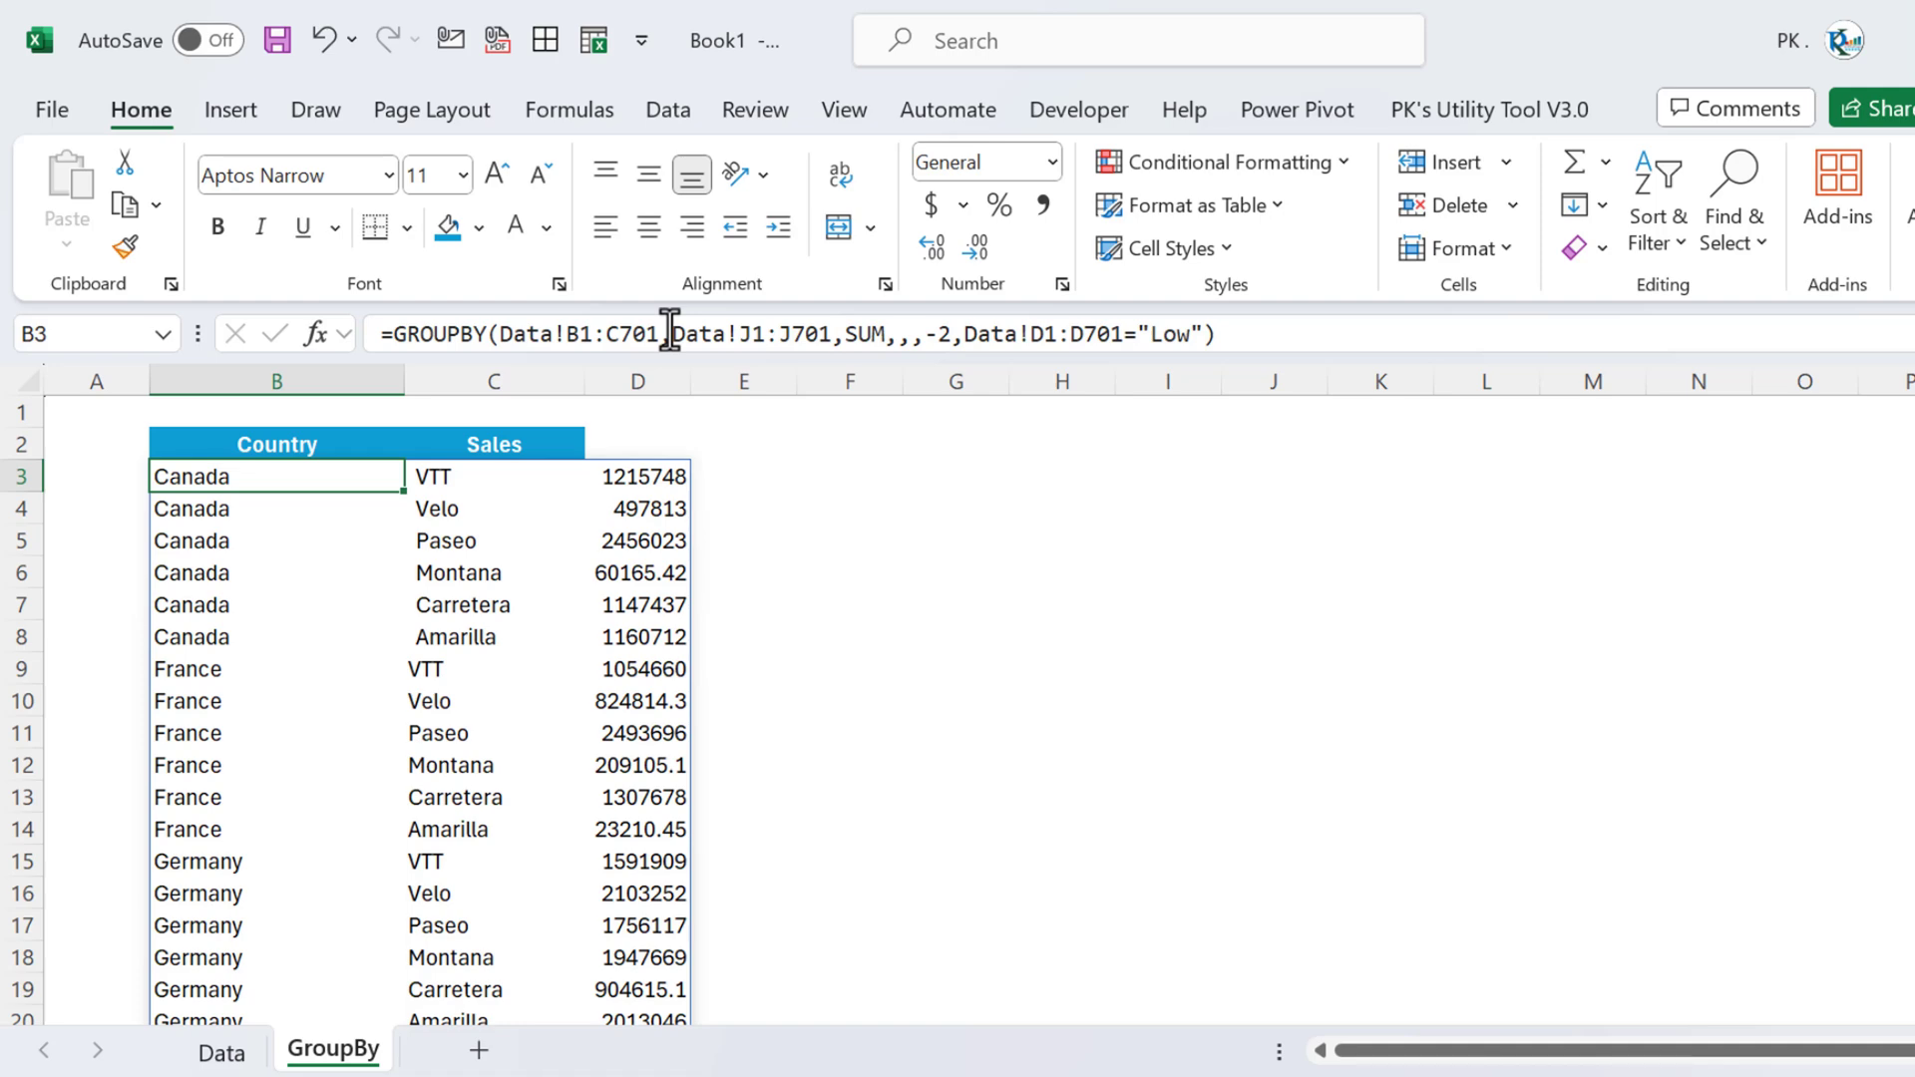
key("Right")
key("shift+Down")
key("shift+Down")
Format the sales values in D3:D33 with thousands separators and no decimals.
key("Right")
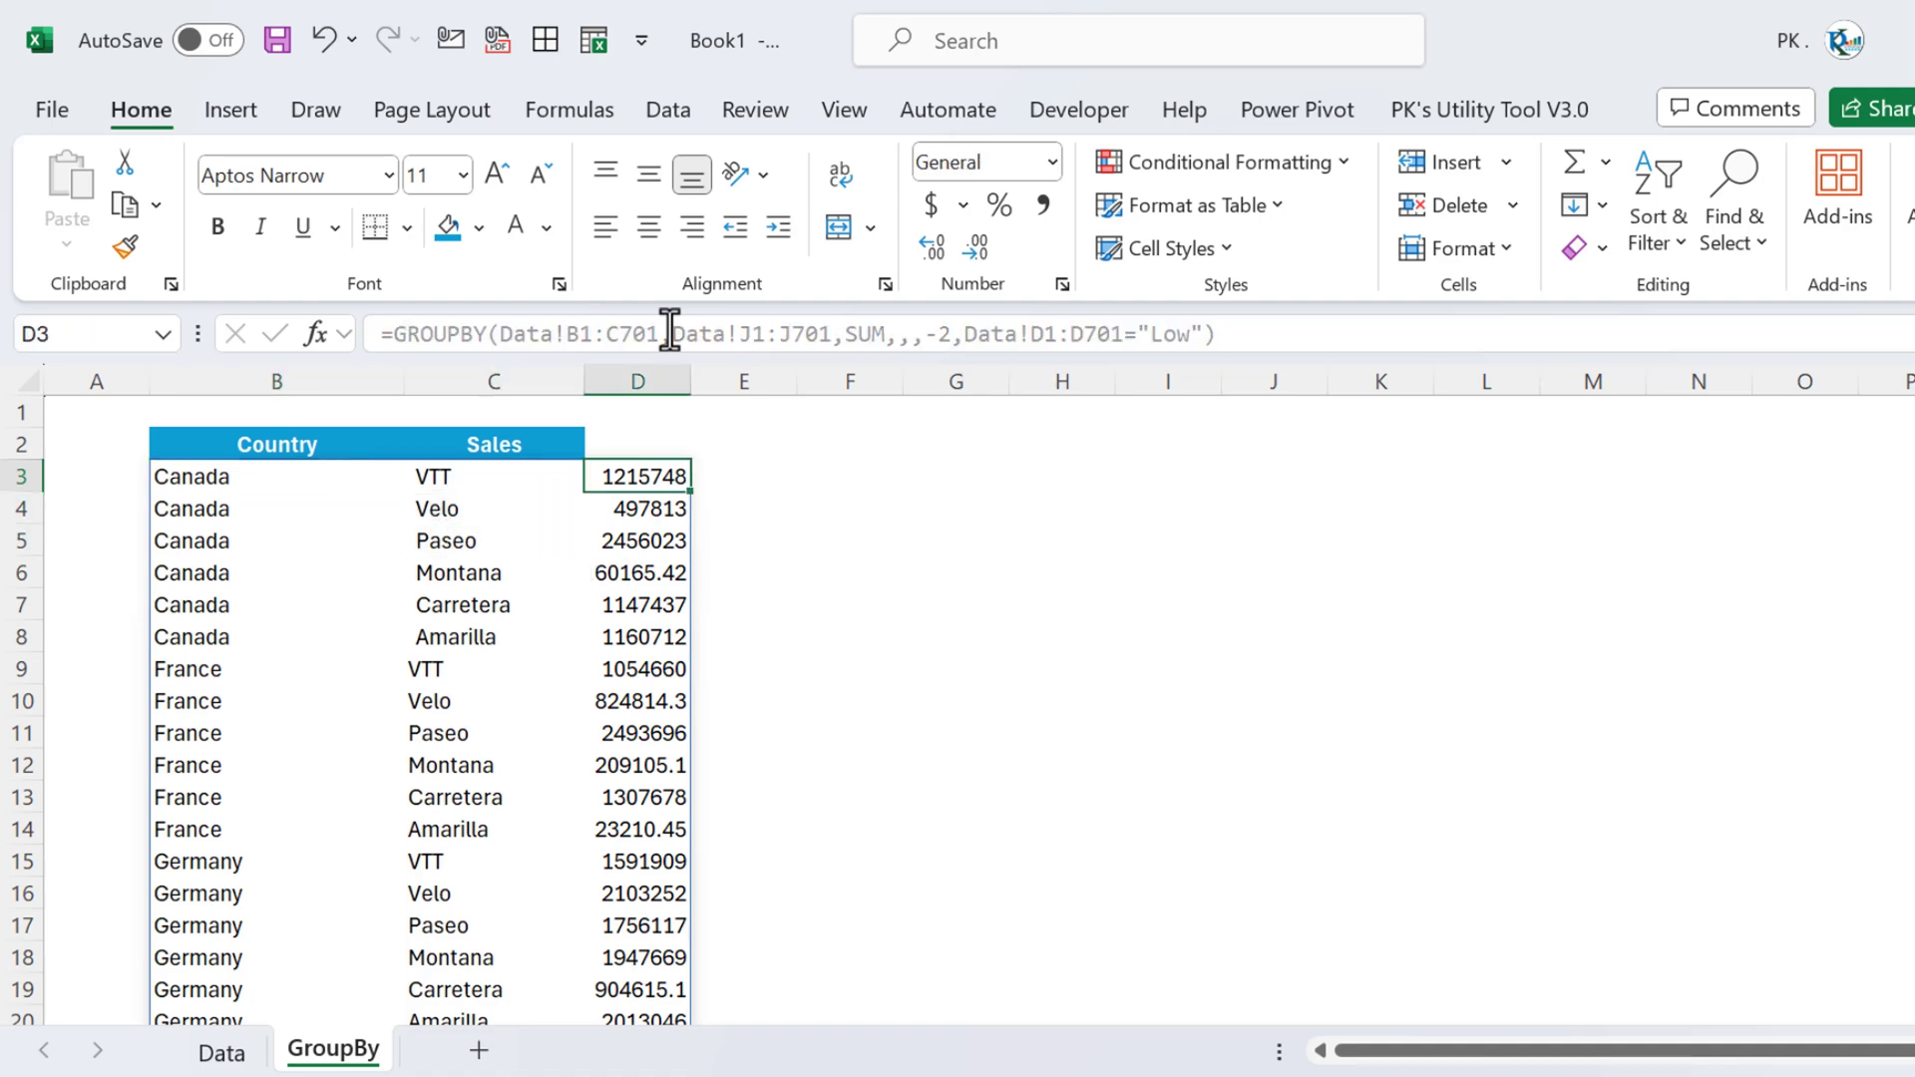
key("ctrl+shift+Down")
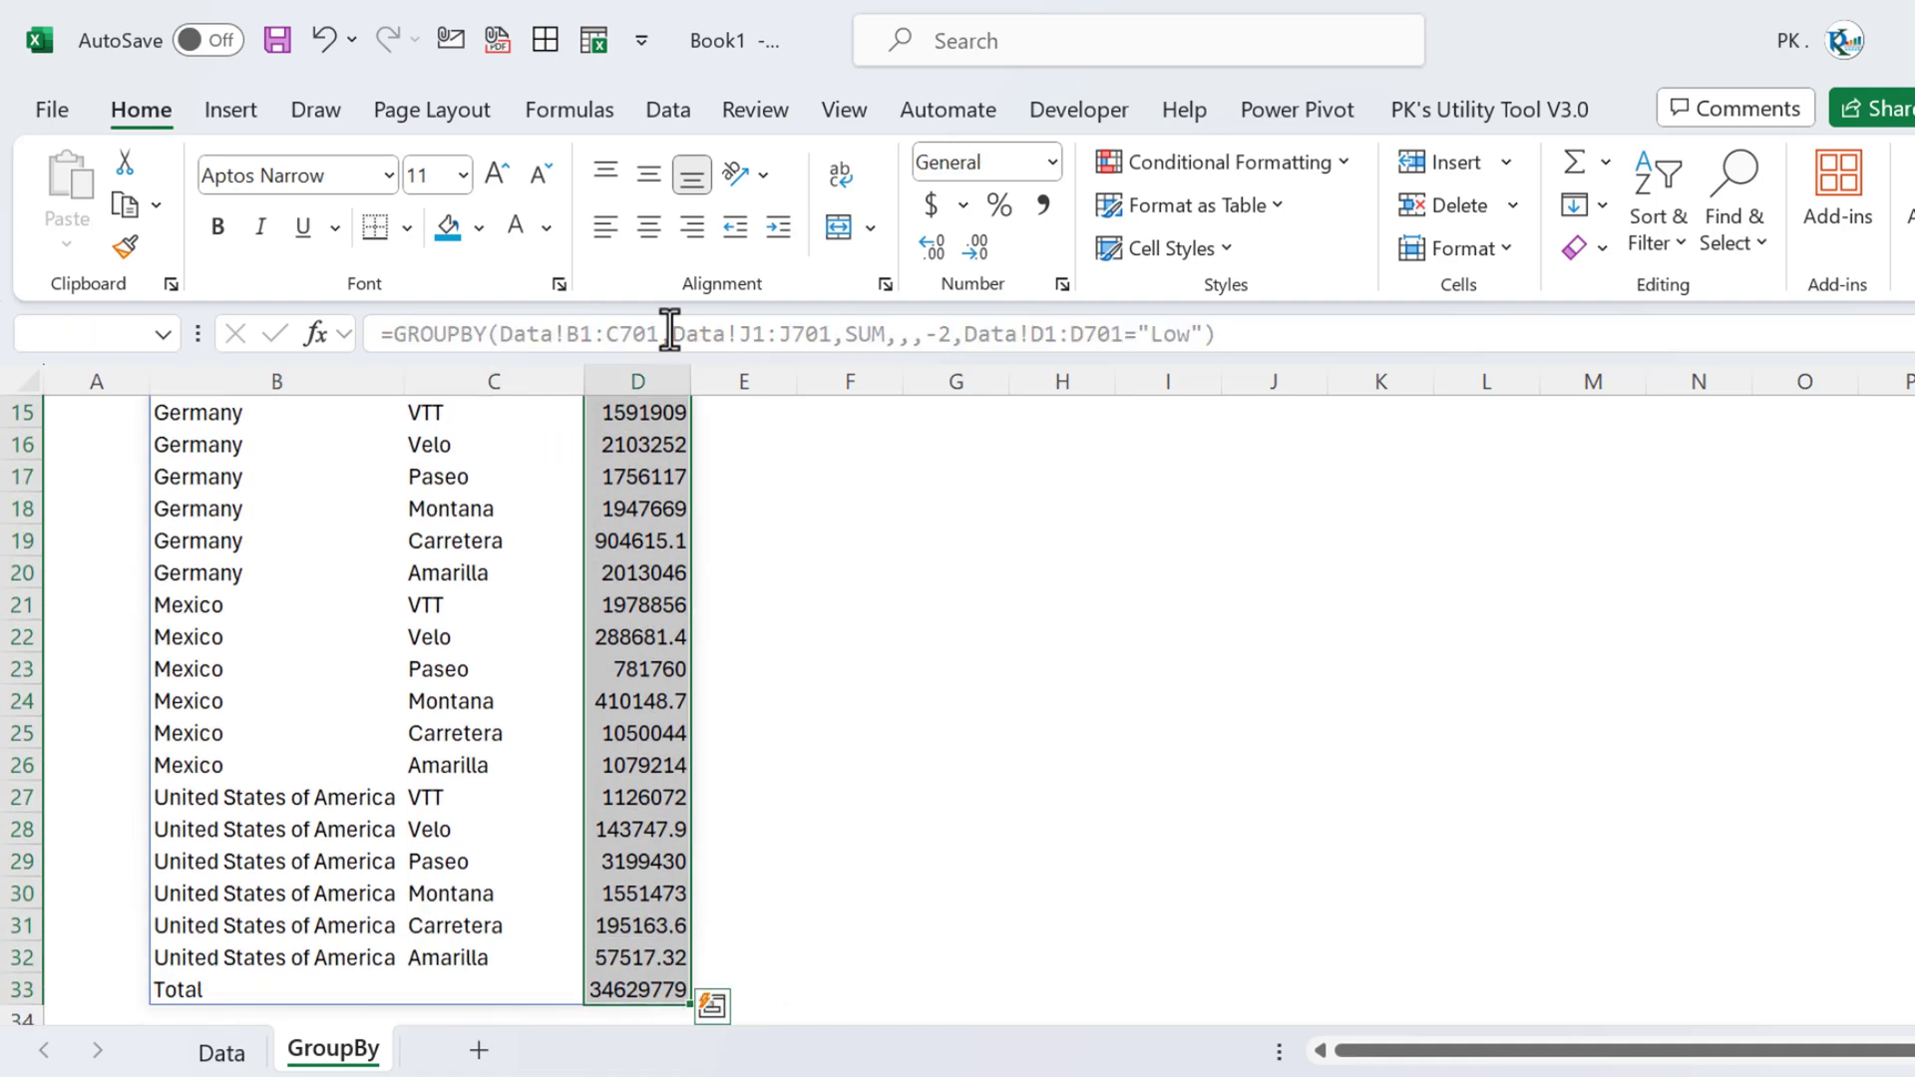
left_click(1043, 205)
left_click(975, 245)
left_click(975, 245)
Change the header in cell C2 to Product.
left_click(543, 445)
key("F2")
key("BackSpace")
key("BackSpace")
key("BackSpace")
key("BackSpace")
key("BackSpace")
type("Product")
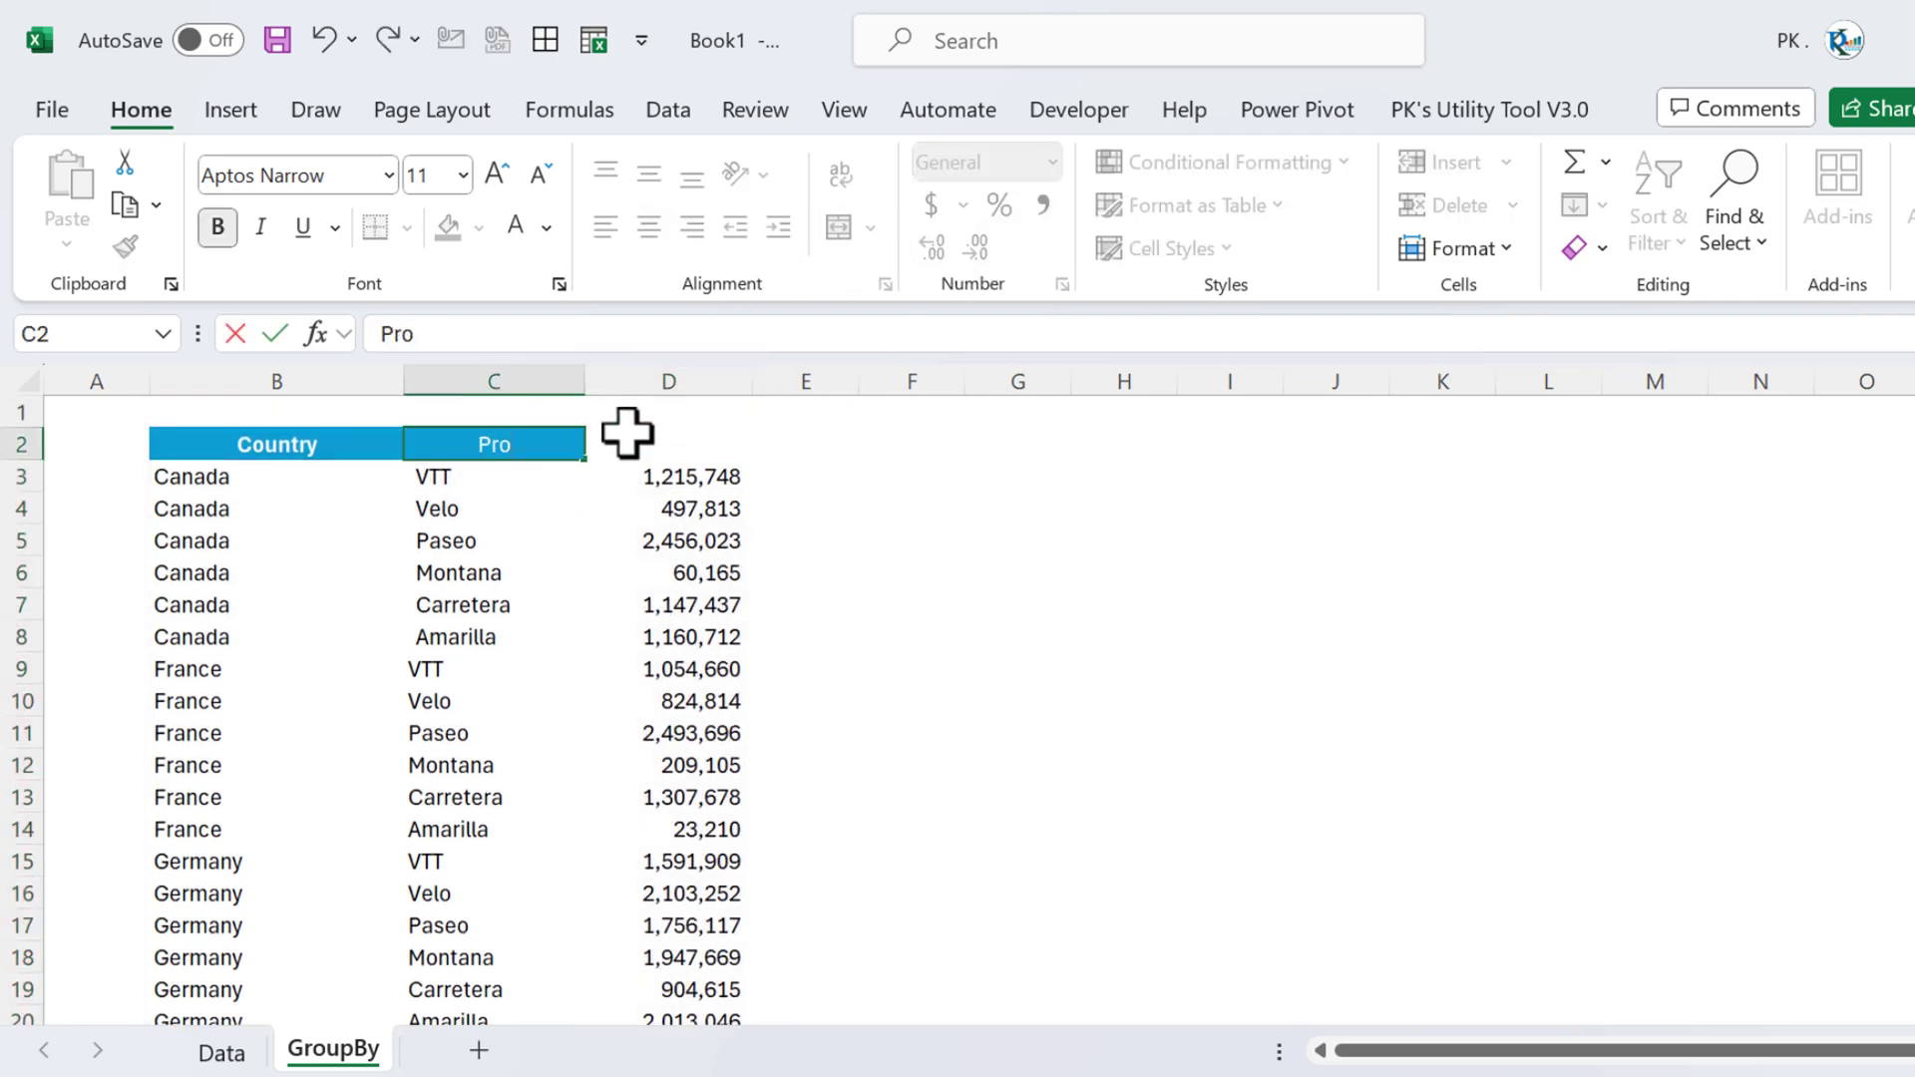
Enter the header Sales in cell D2 and copy the formatting of the Product header onto it.
key("Tab")
type("Coun")
key("BackSpace")
key("BackSpace")
key("BackSpace")
key("BackSpace")
type("Sal")
key("Up")
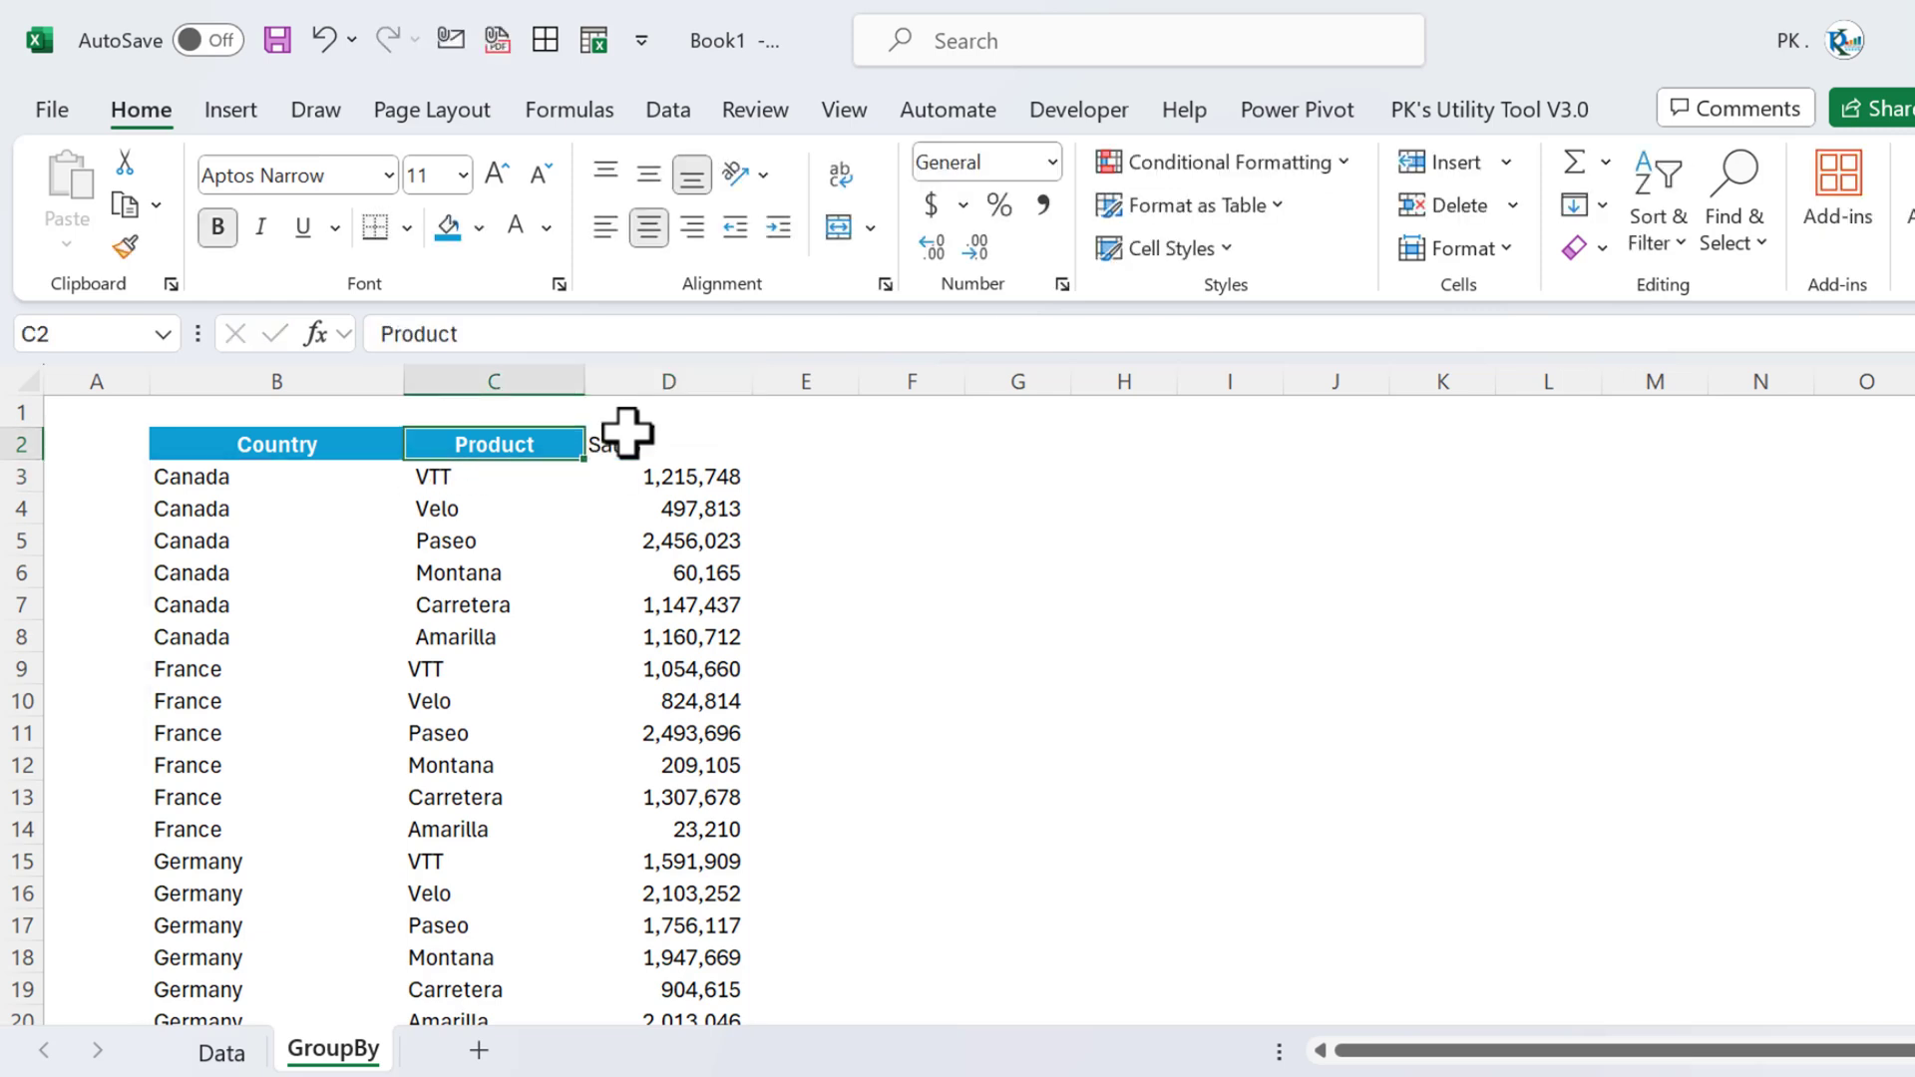
left_click(125, 246)
left_click(623, 444)
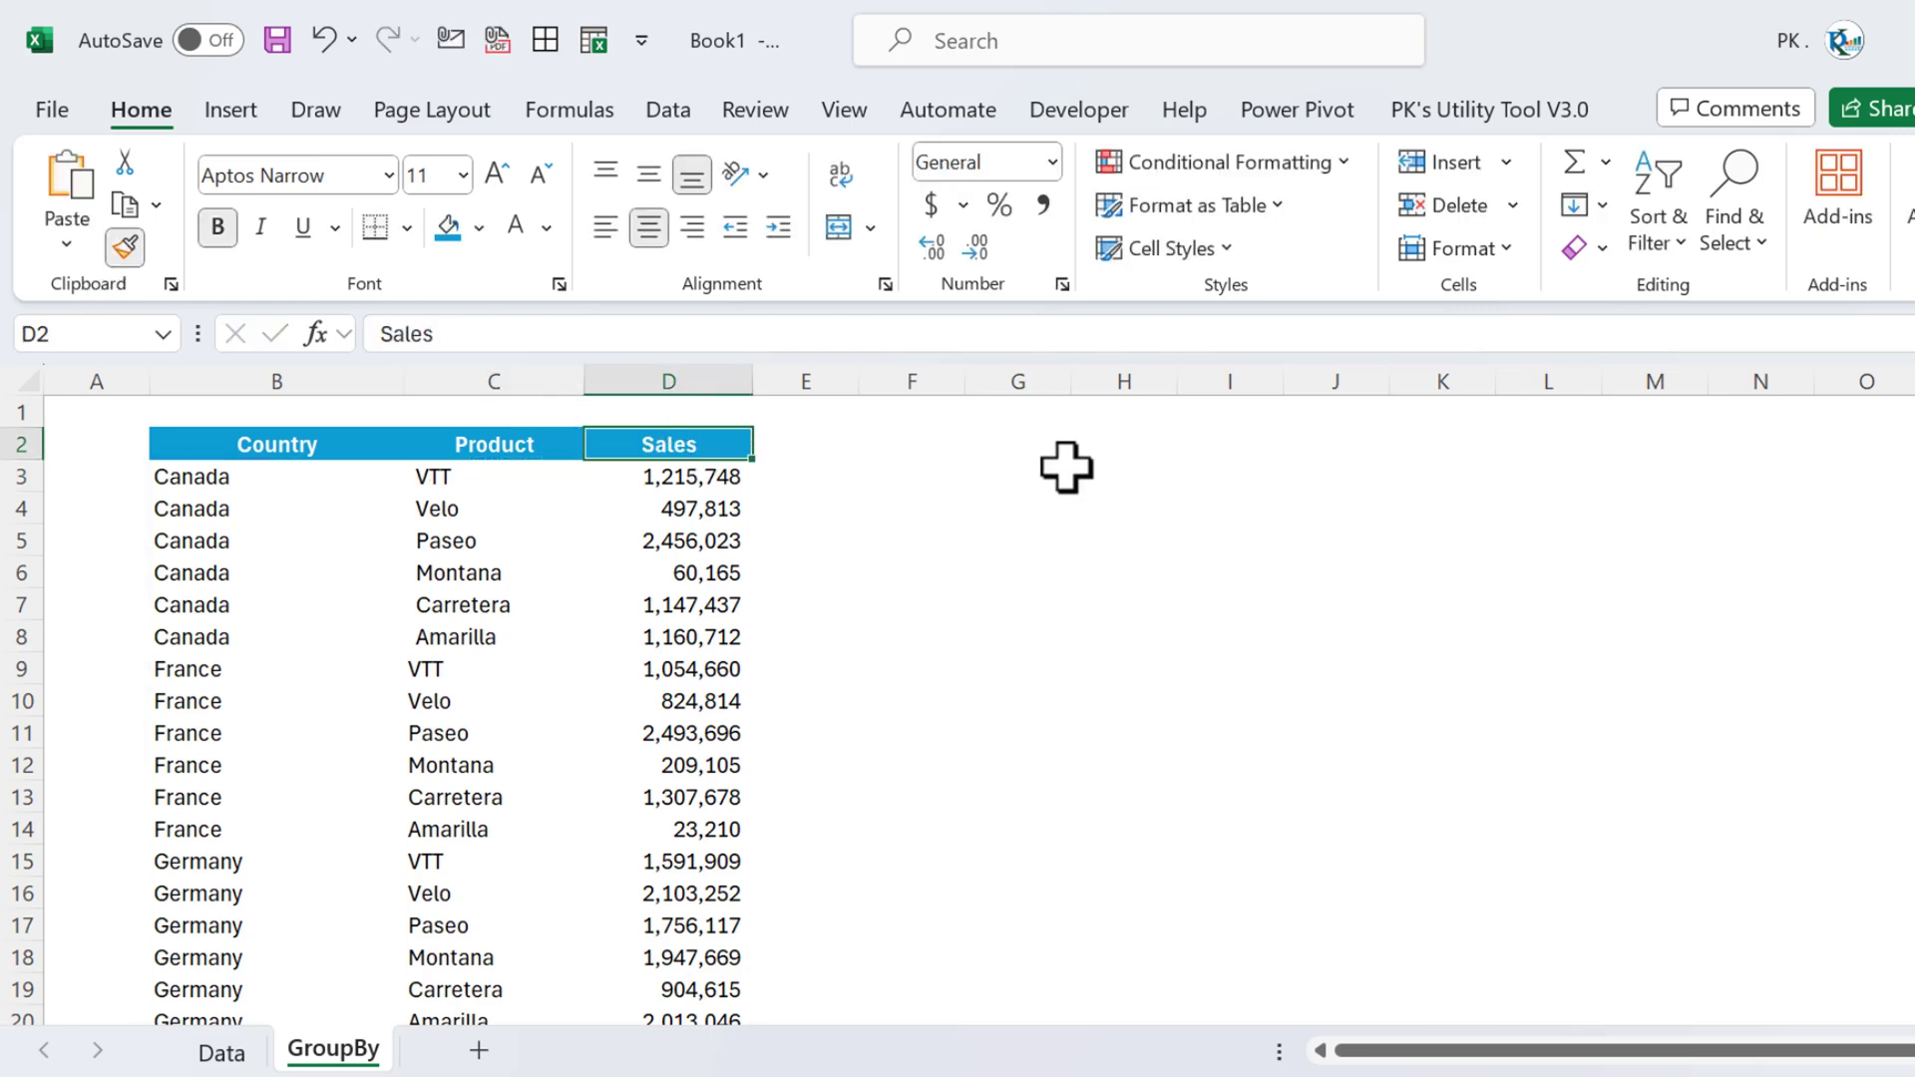
Set the total depth argument of the GROUPBY formula to -2 for the grand total and subtotals at top.
left_click(456, 511)
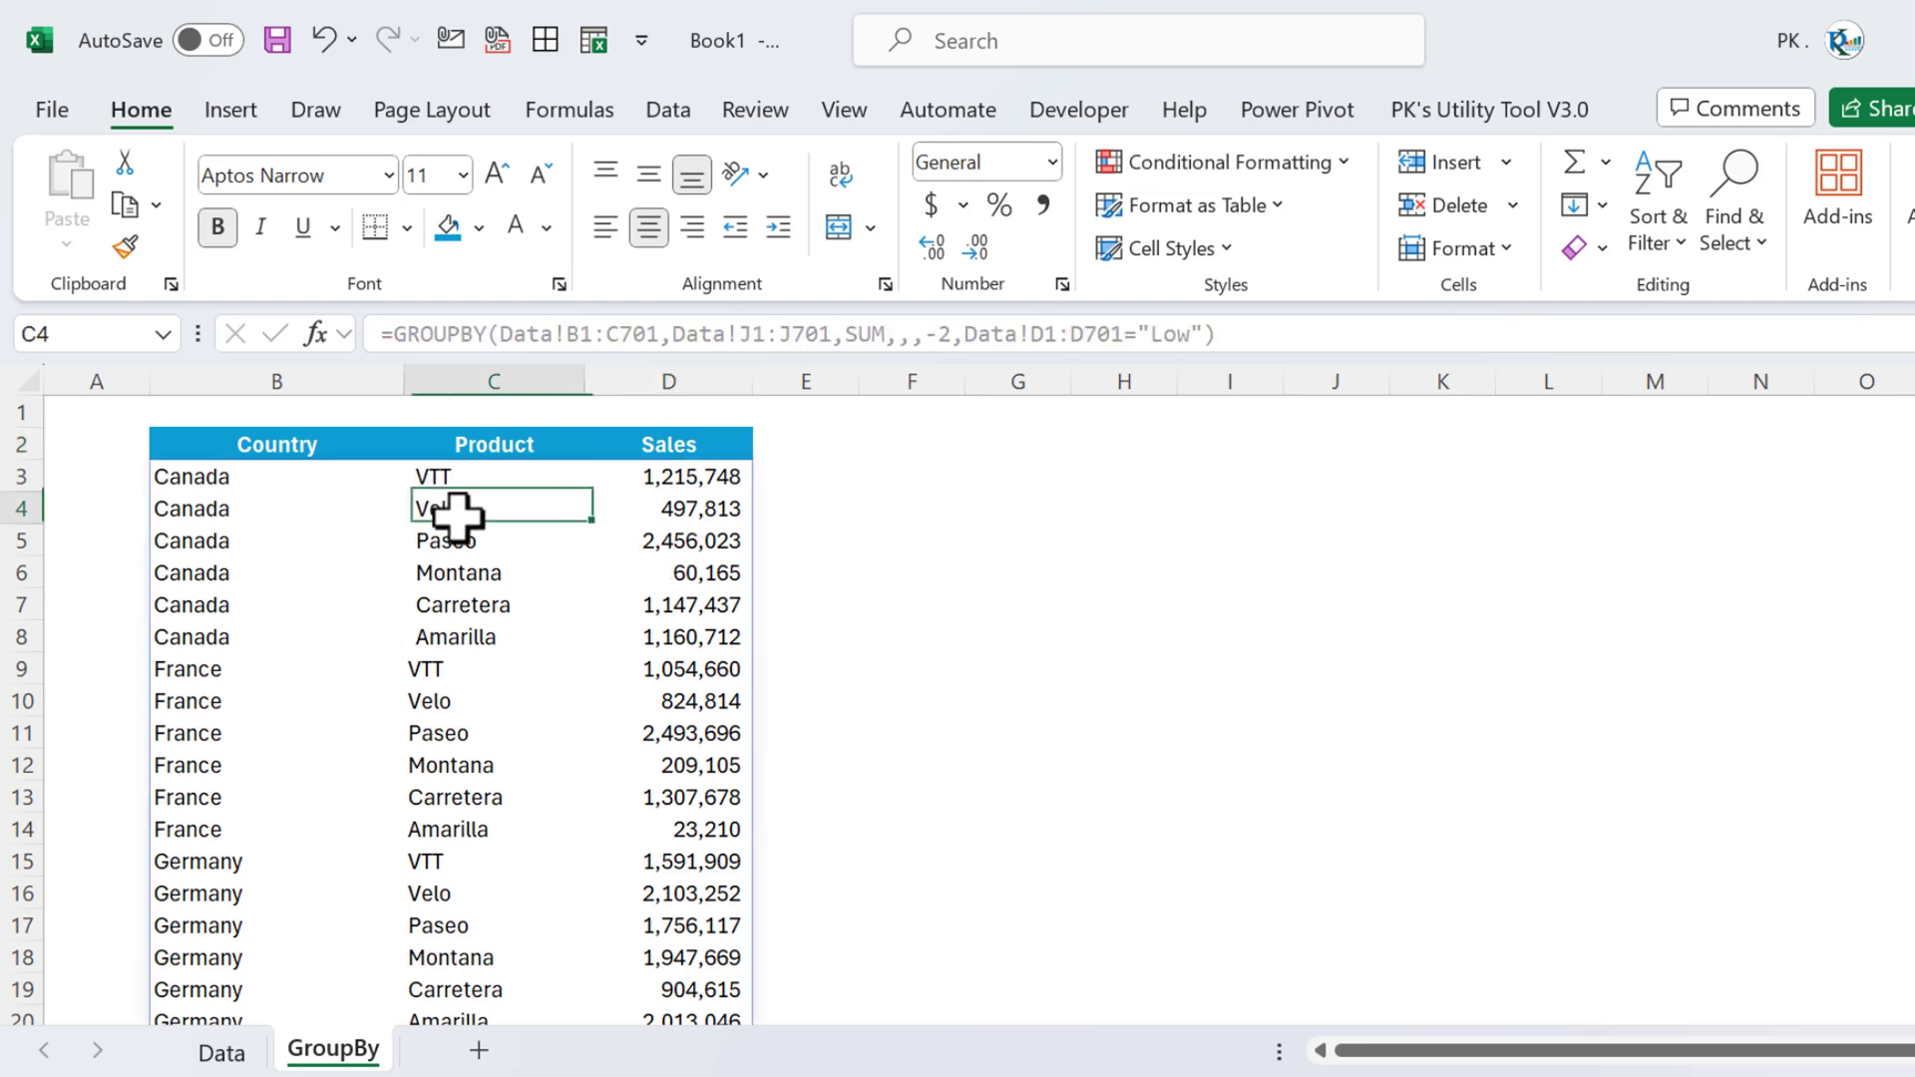
left_click(256, 480)
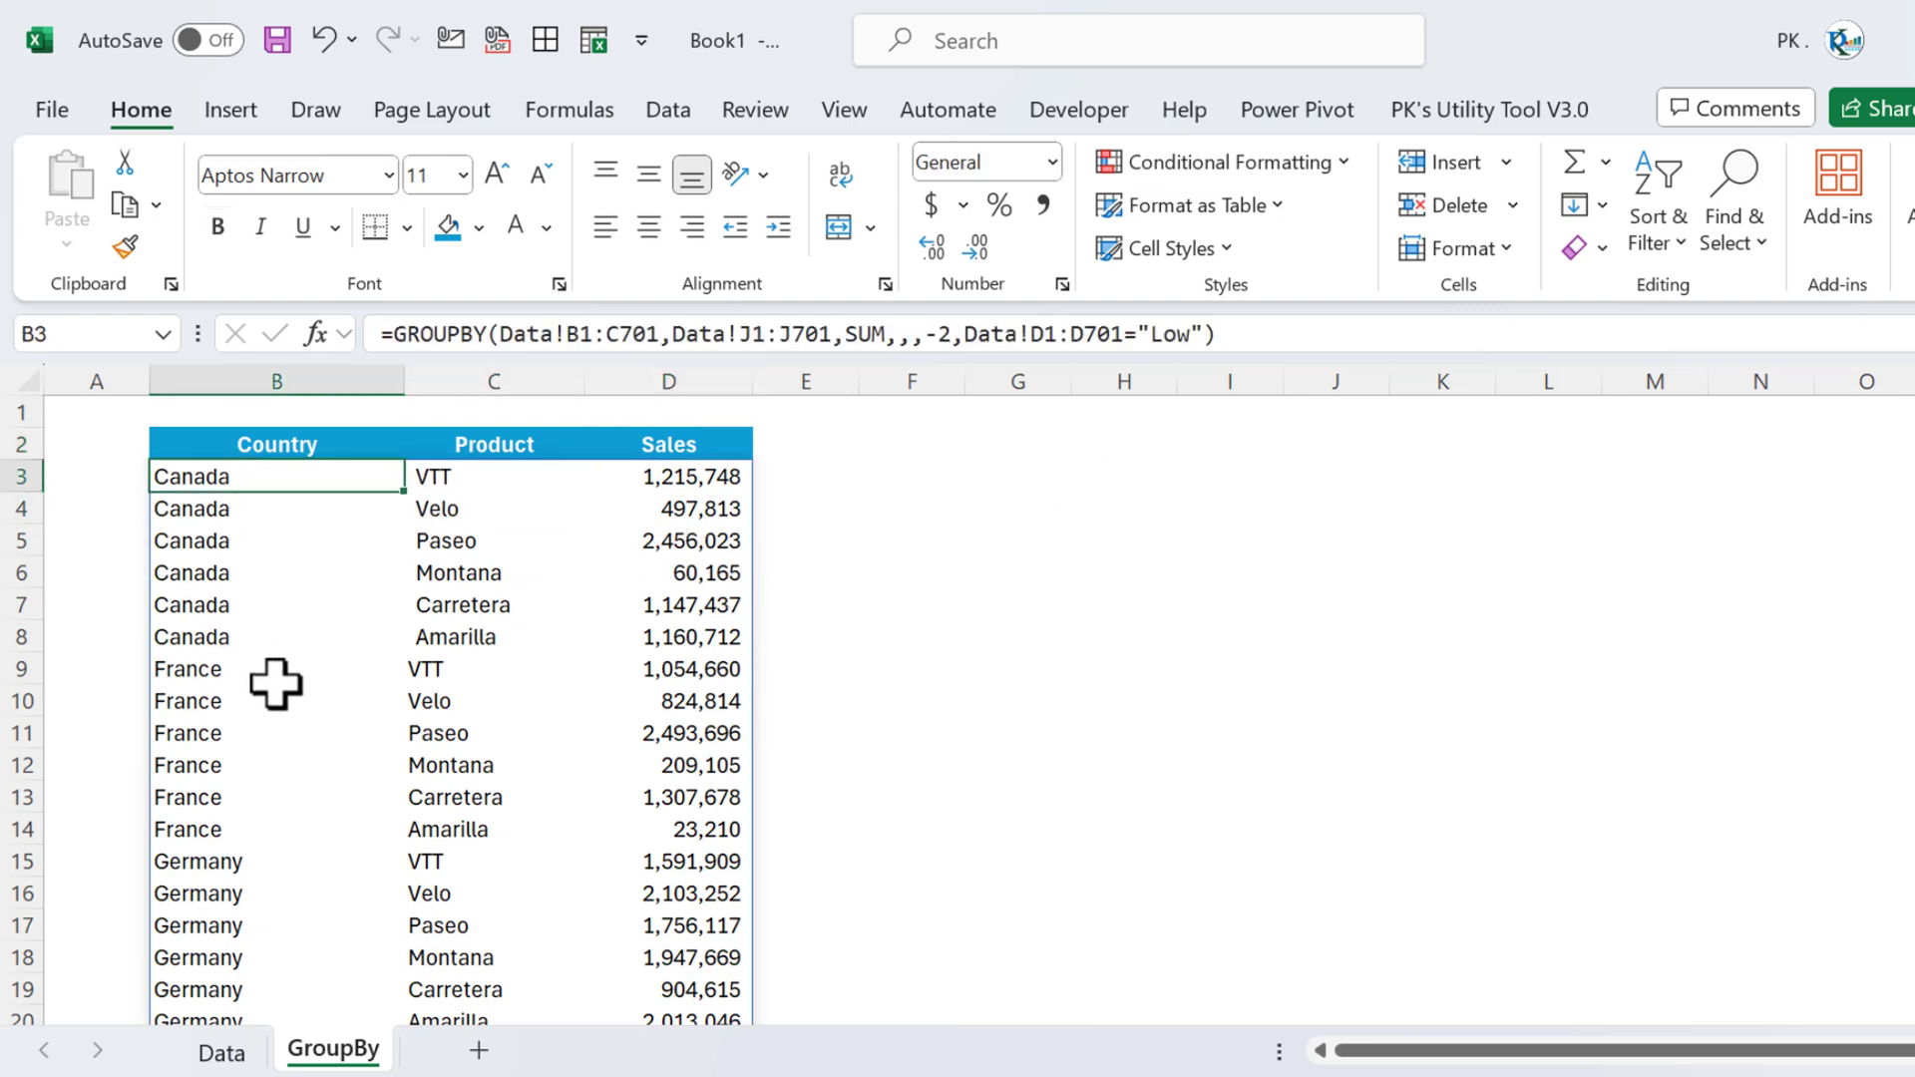
left_click(922, 334)
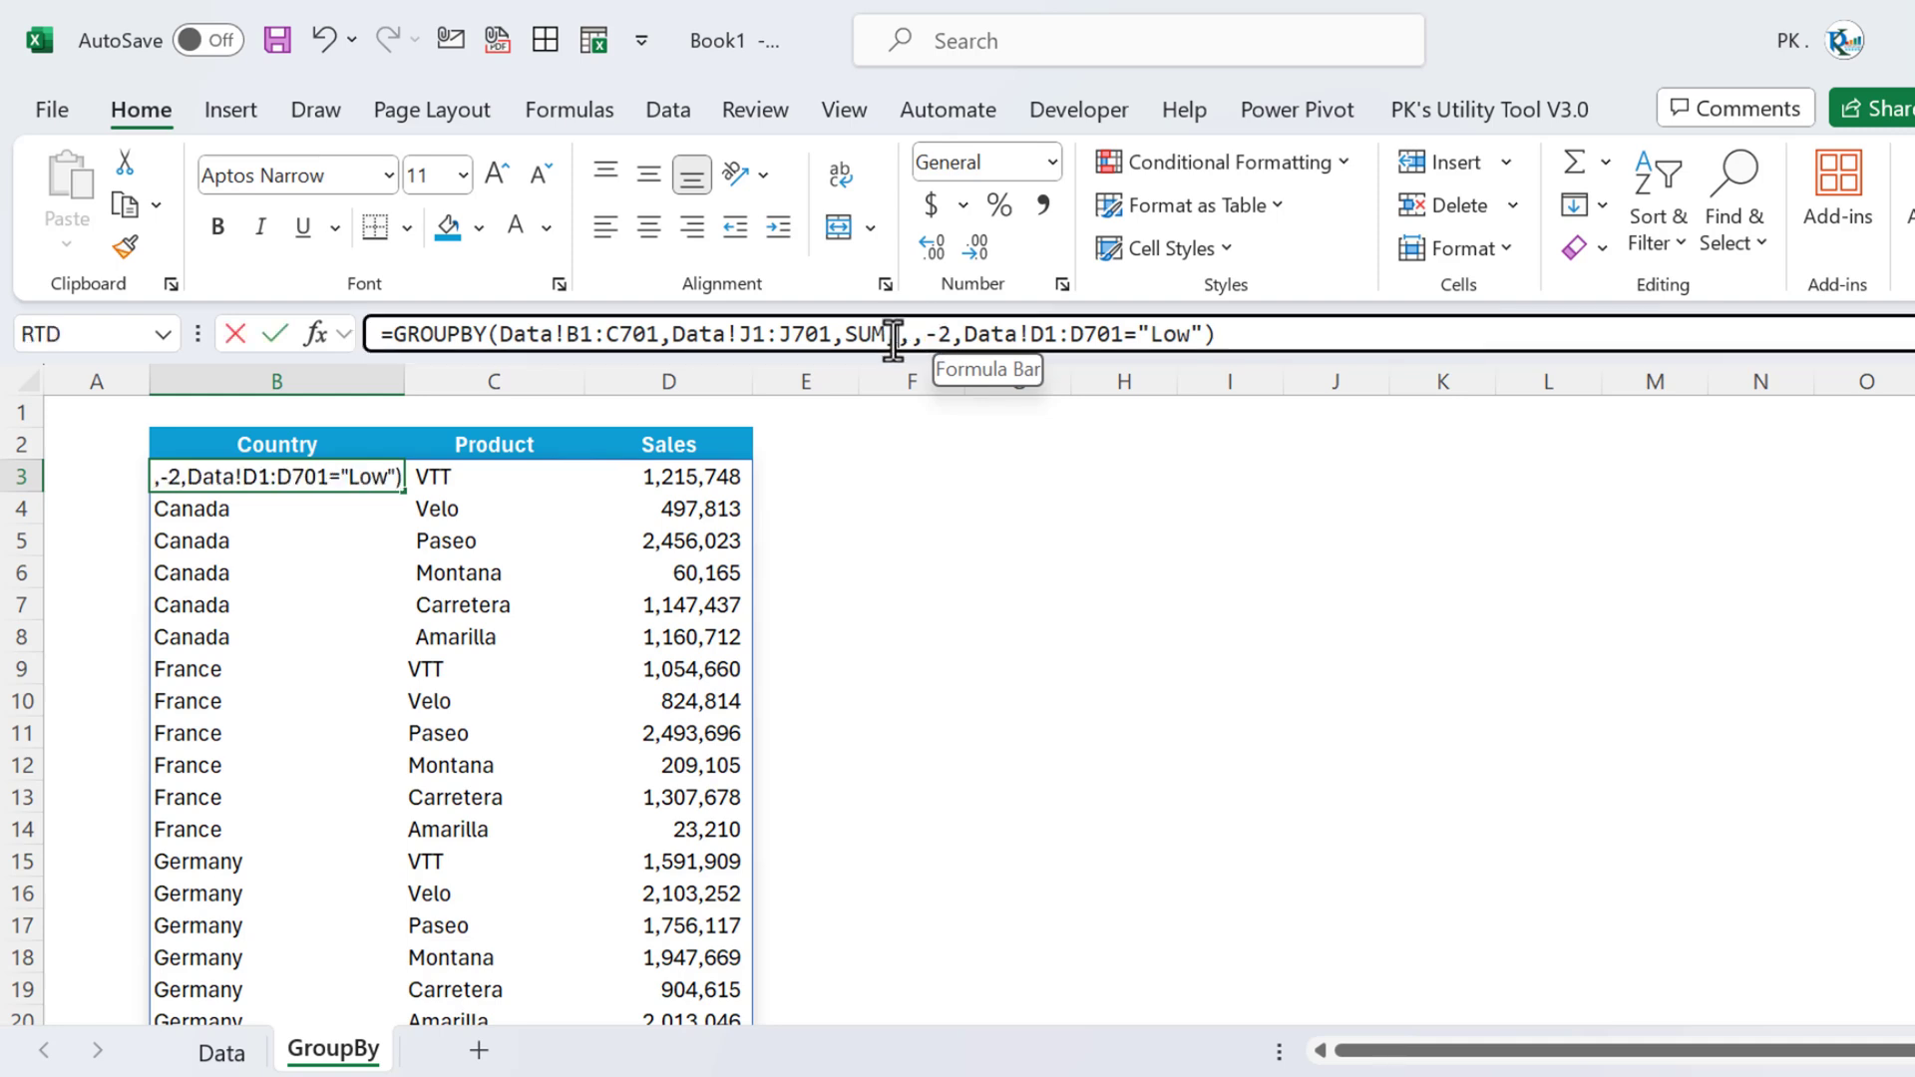
key("Right")
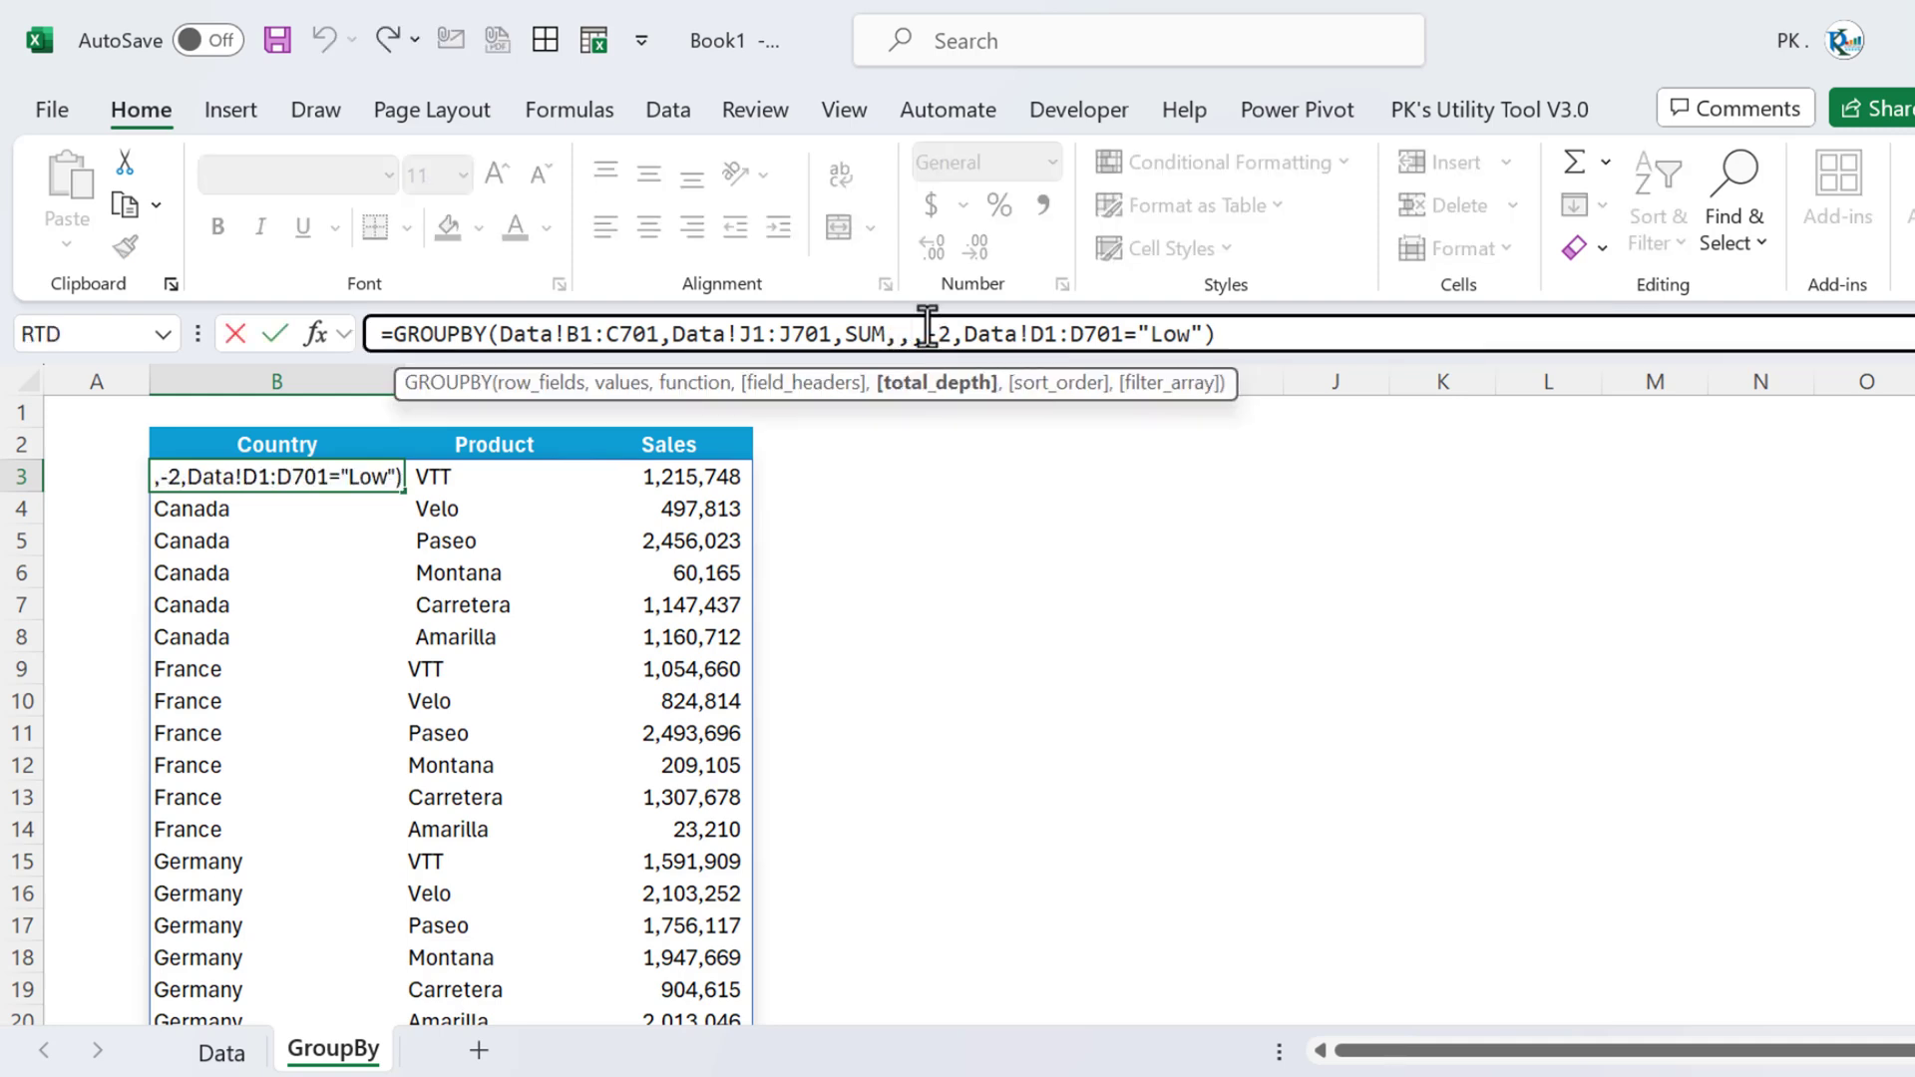
key("BackSpace")
type(",")
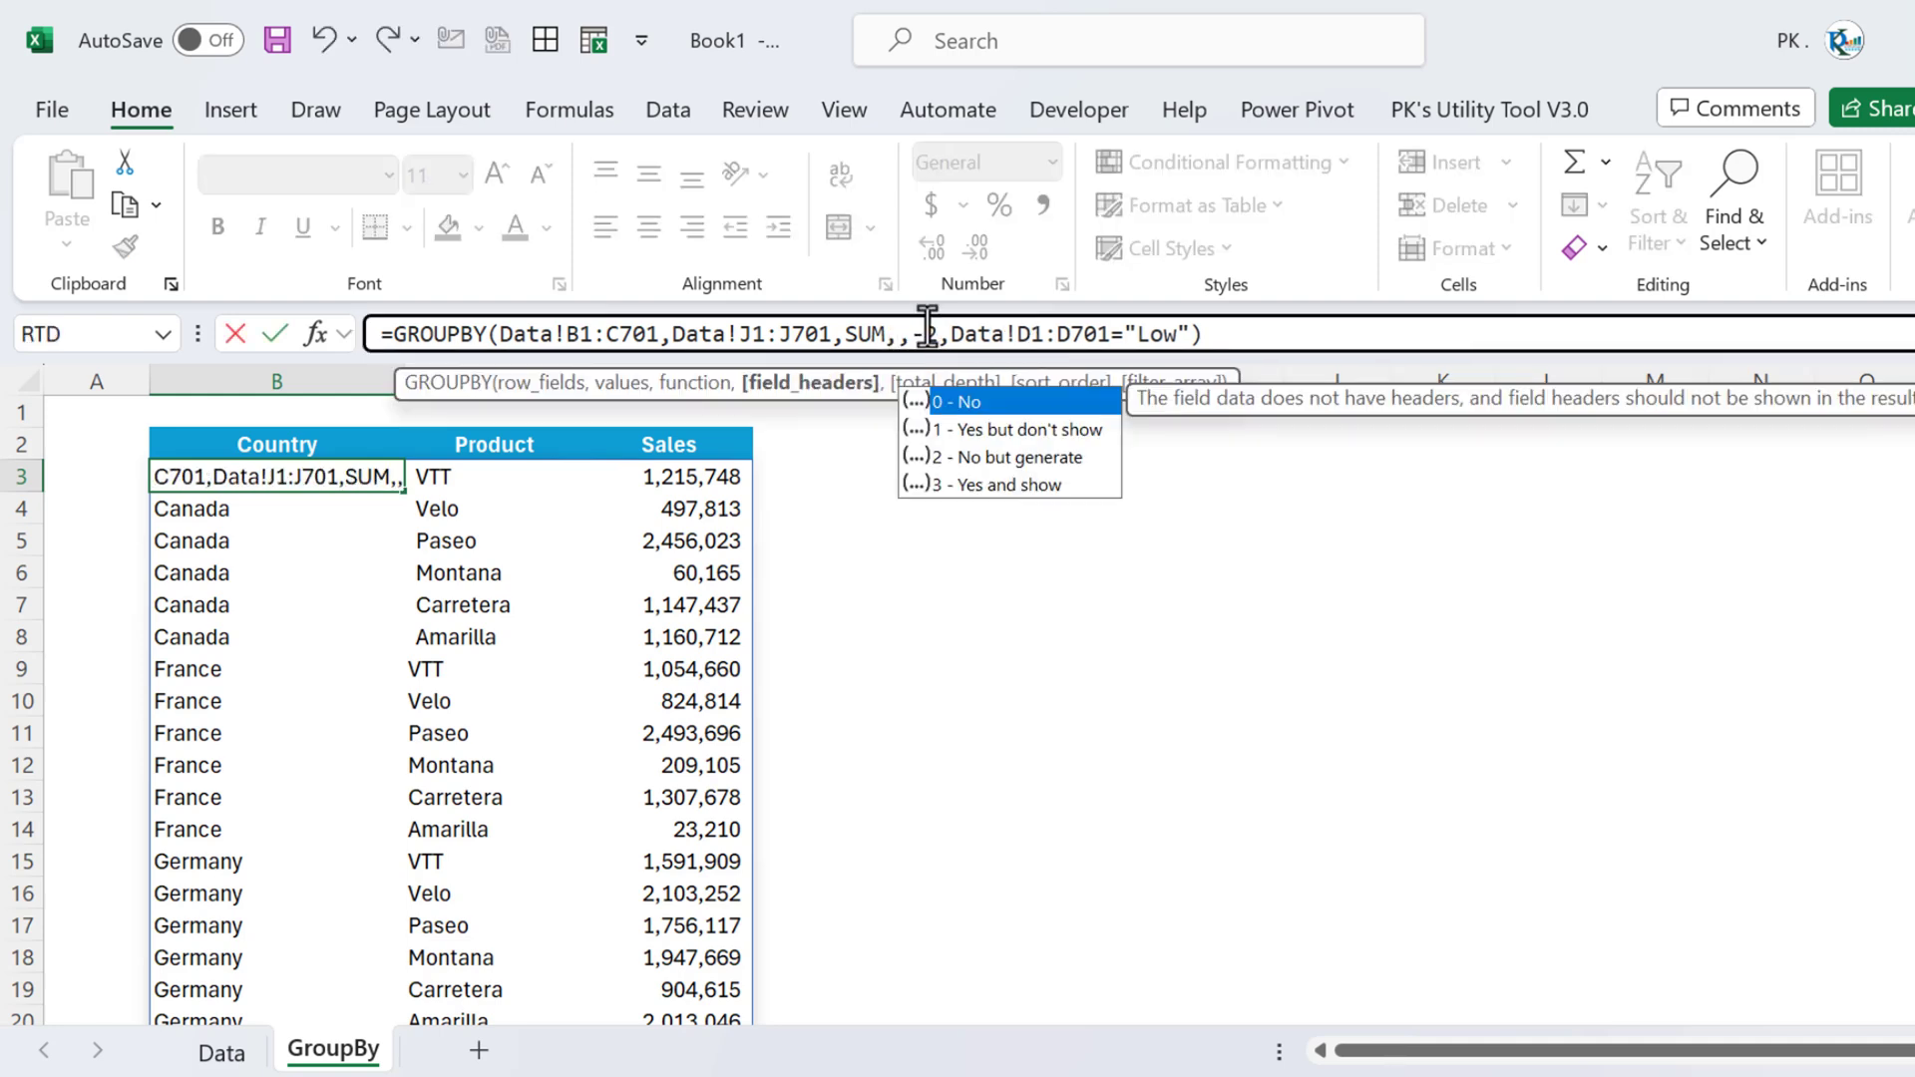
key("Down")
key("Down")
key("Down")
key("Down")
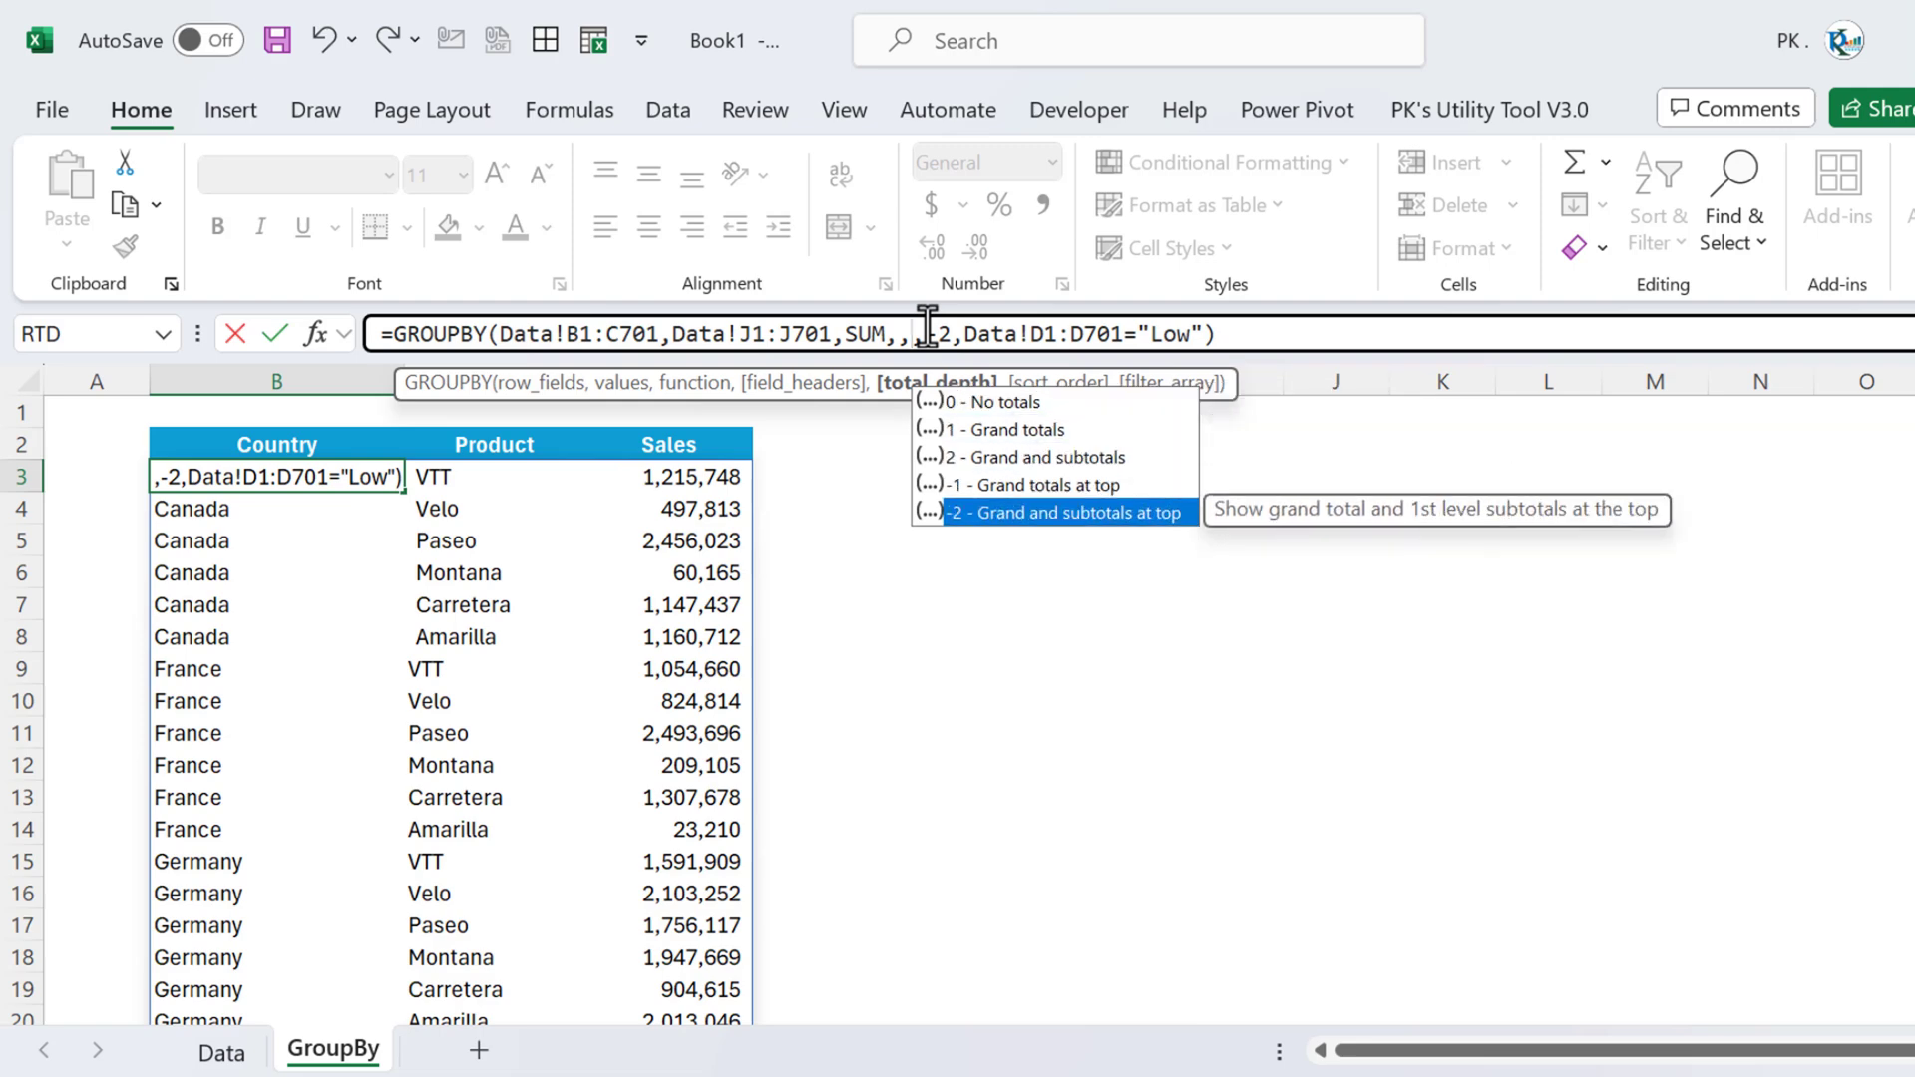
key("Tab")
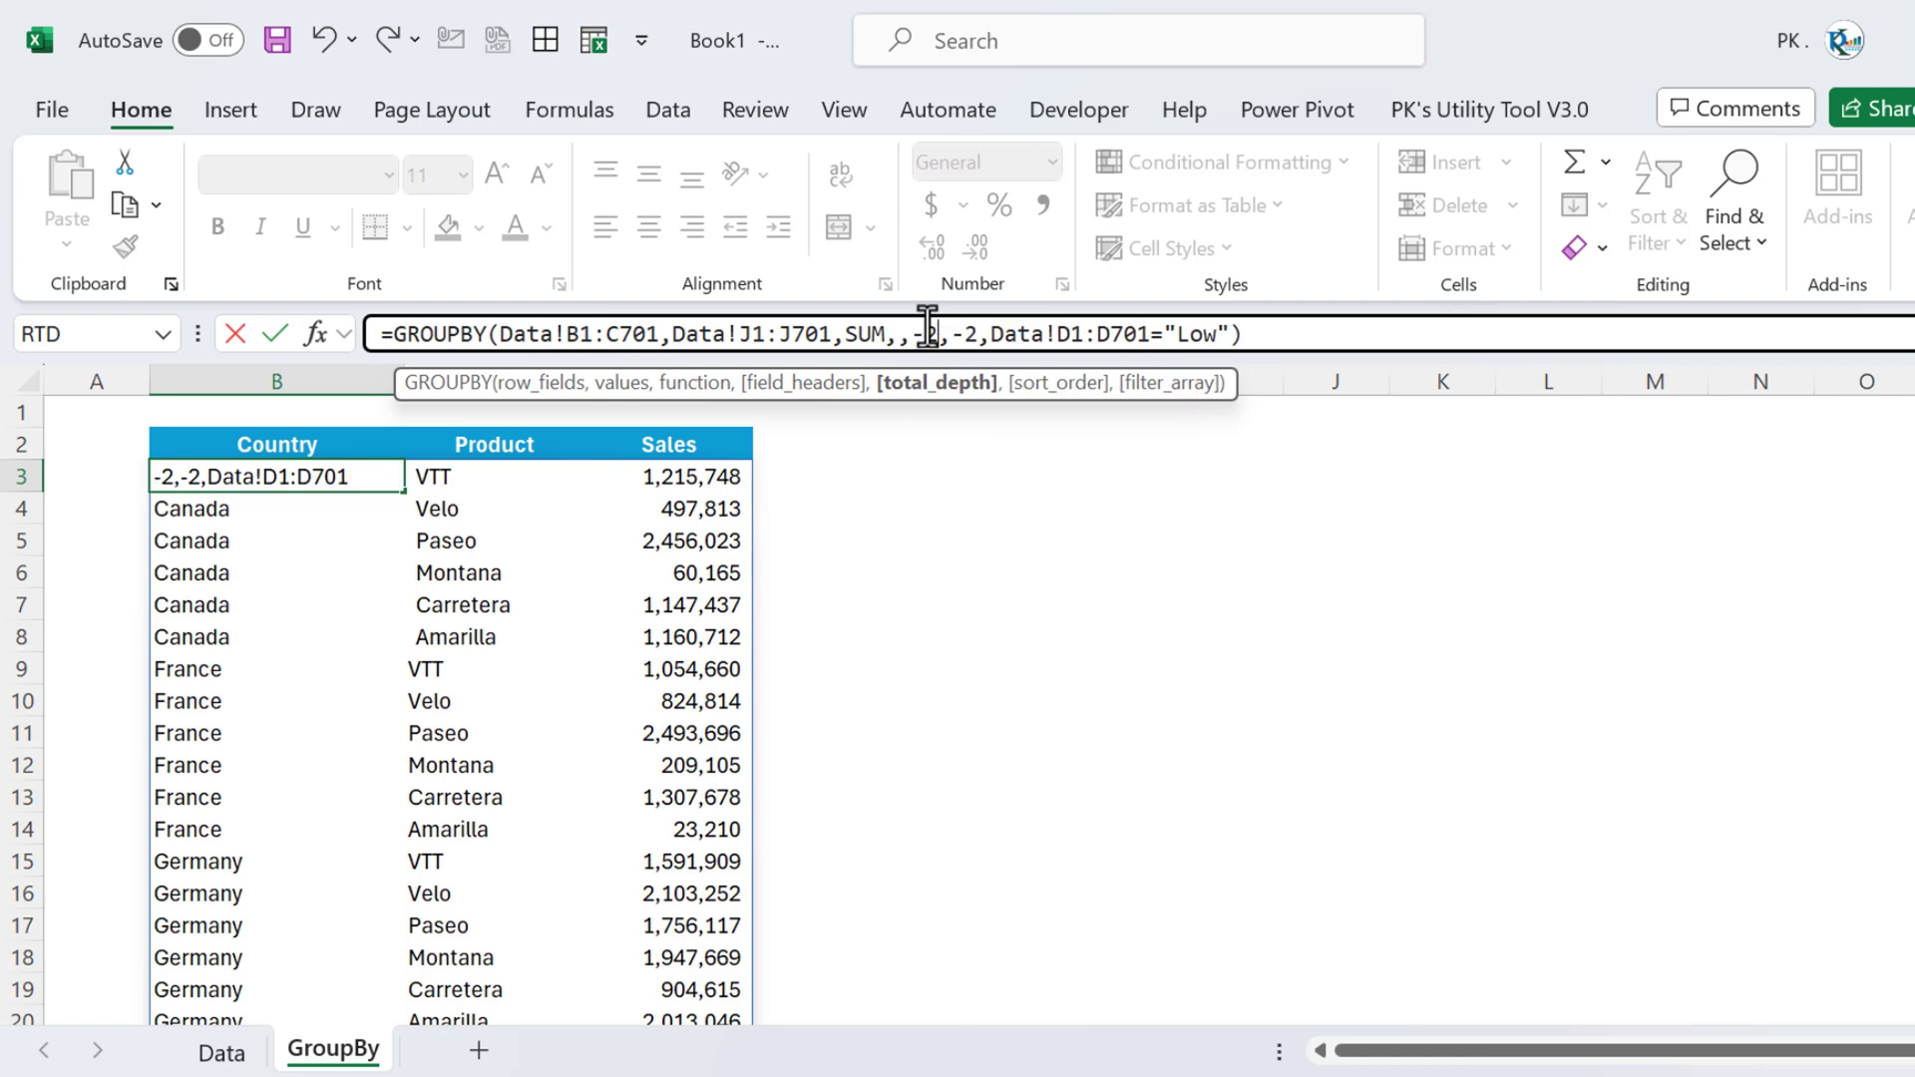
key("Return")
key("Up")
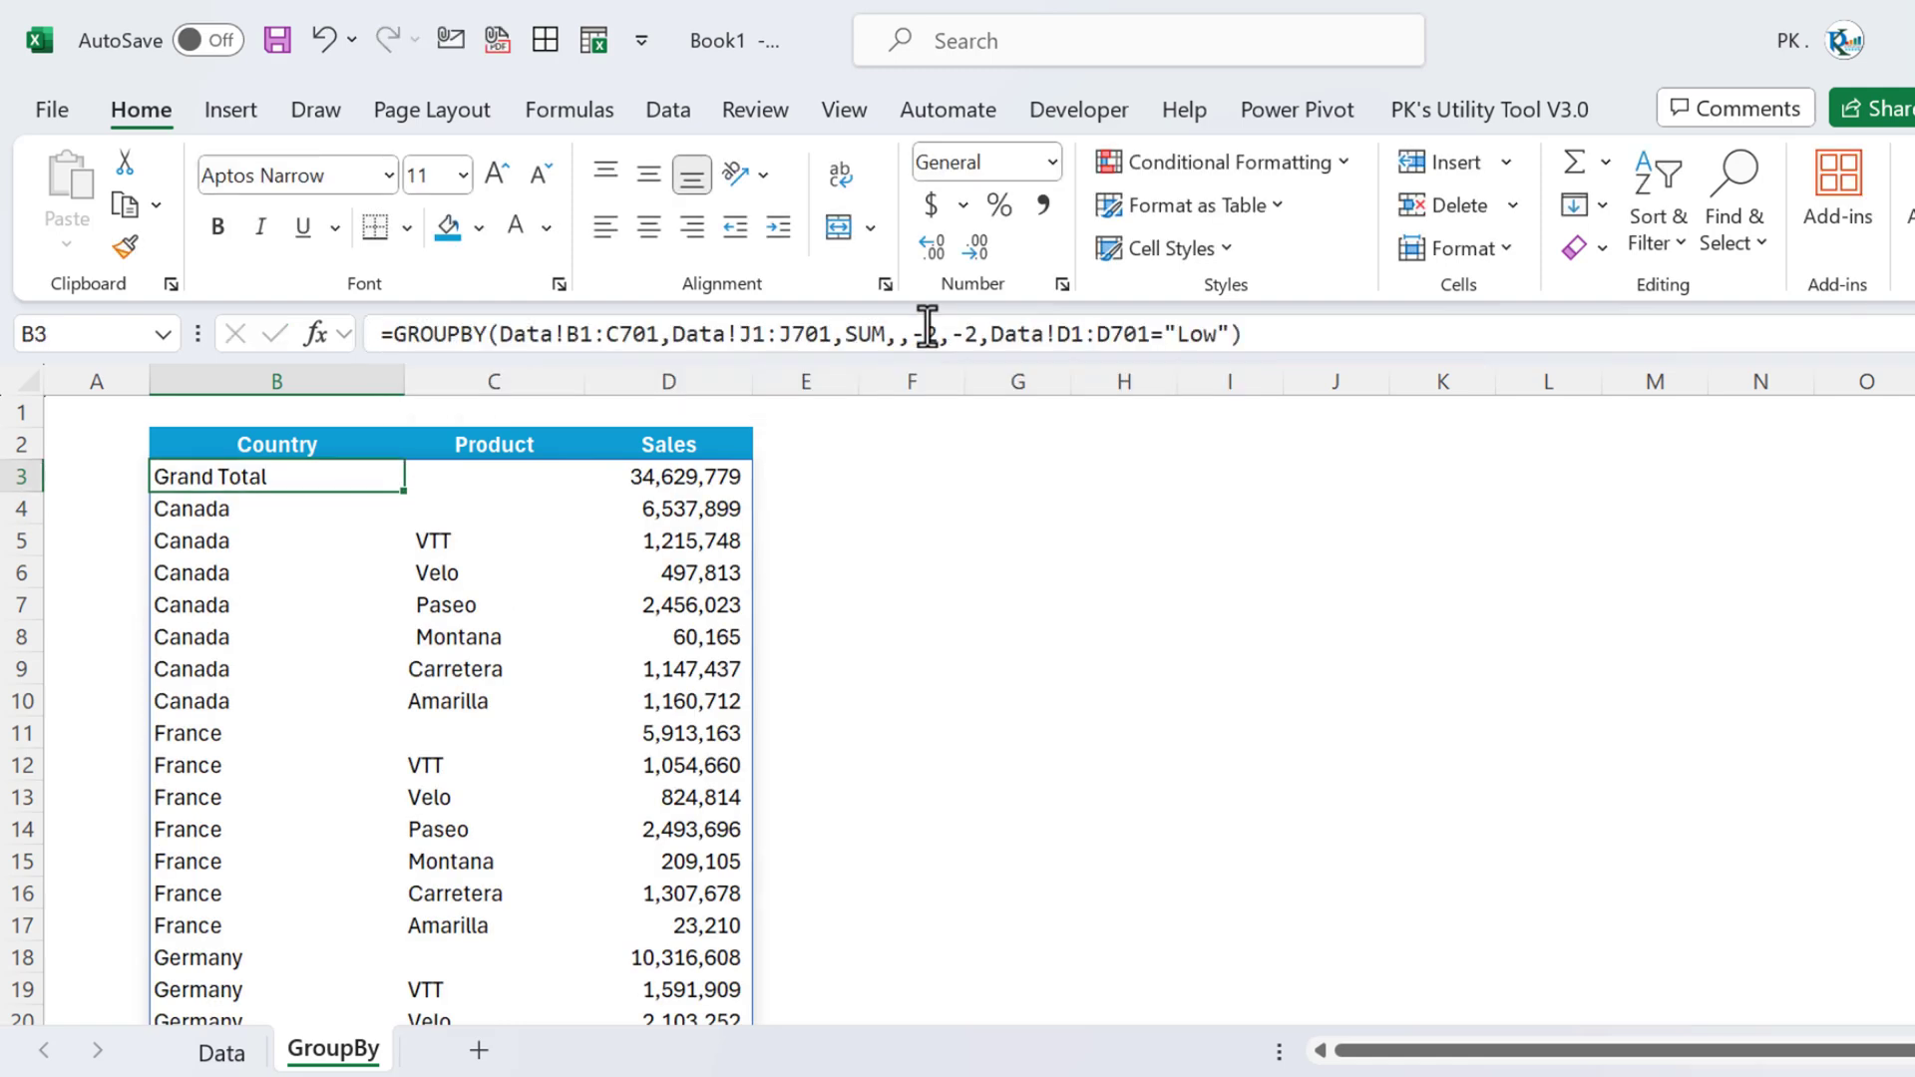
Examine the grand total row and the Canada subtotal row of the summary.
key("shift+Right")
key("shift+Right")
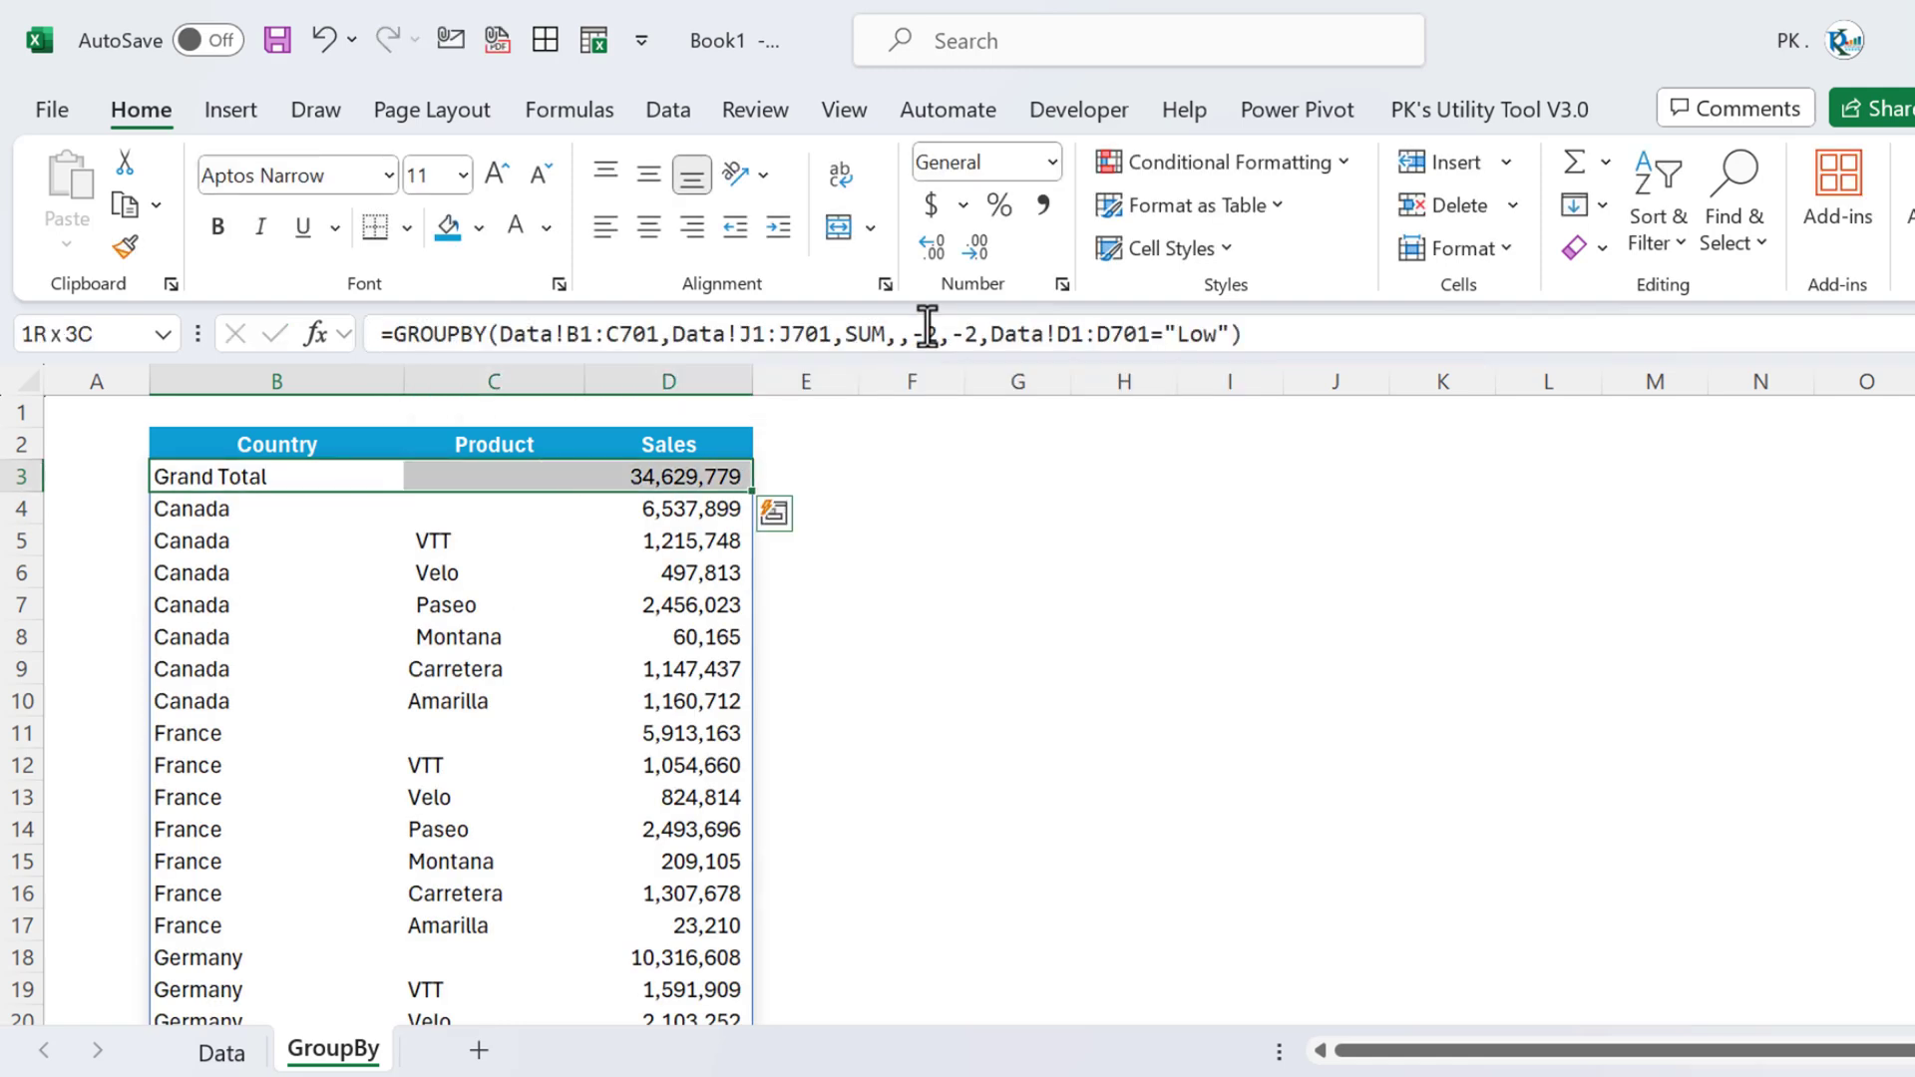
key("Down")
key("shift+Right")
key("shift+Right")
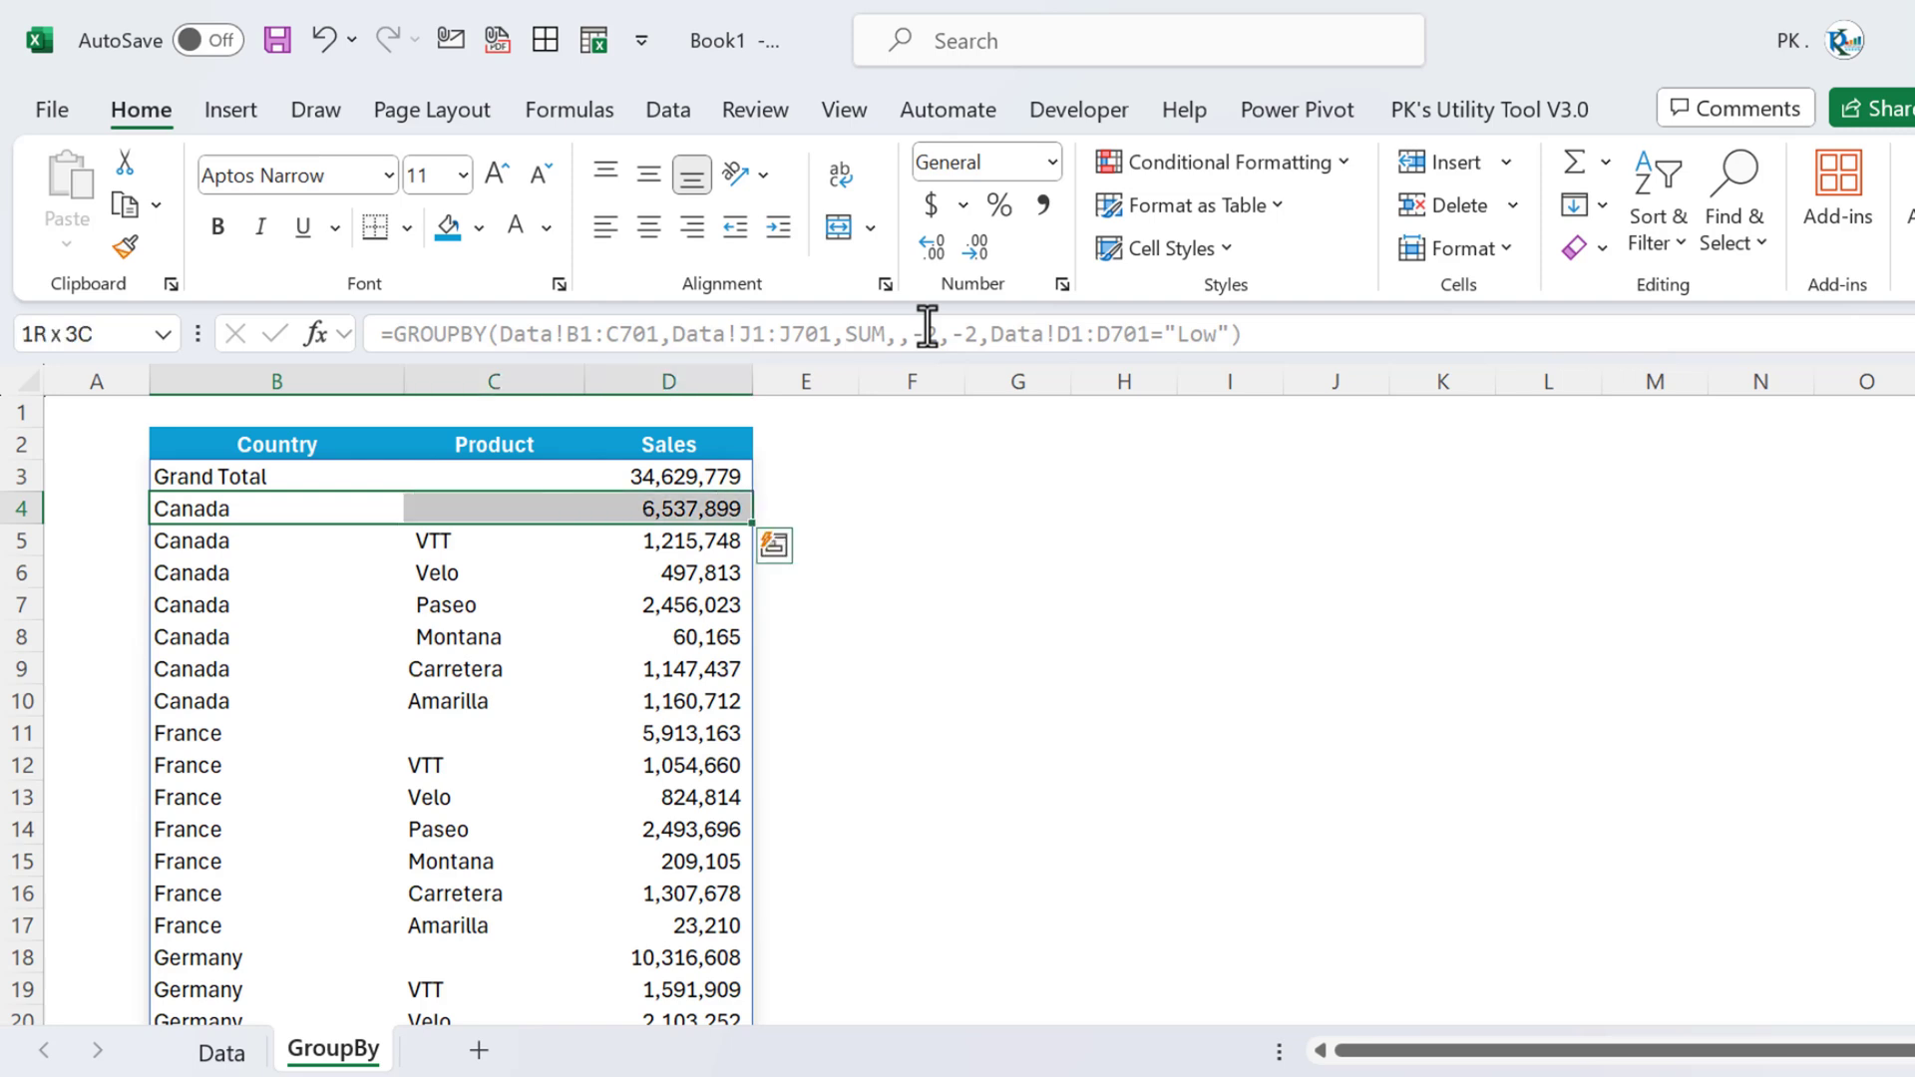
Make the grand total row and the Canada, France and Germany subtotal rows bold.
key("Down")
key("Down")
key("Down")
key("Down")
key("Down")
key("Down")
key("Down")
key("shift+Right")
key("shift+Right")
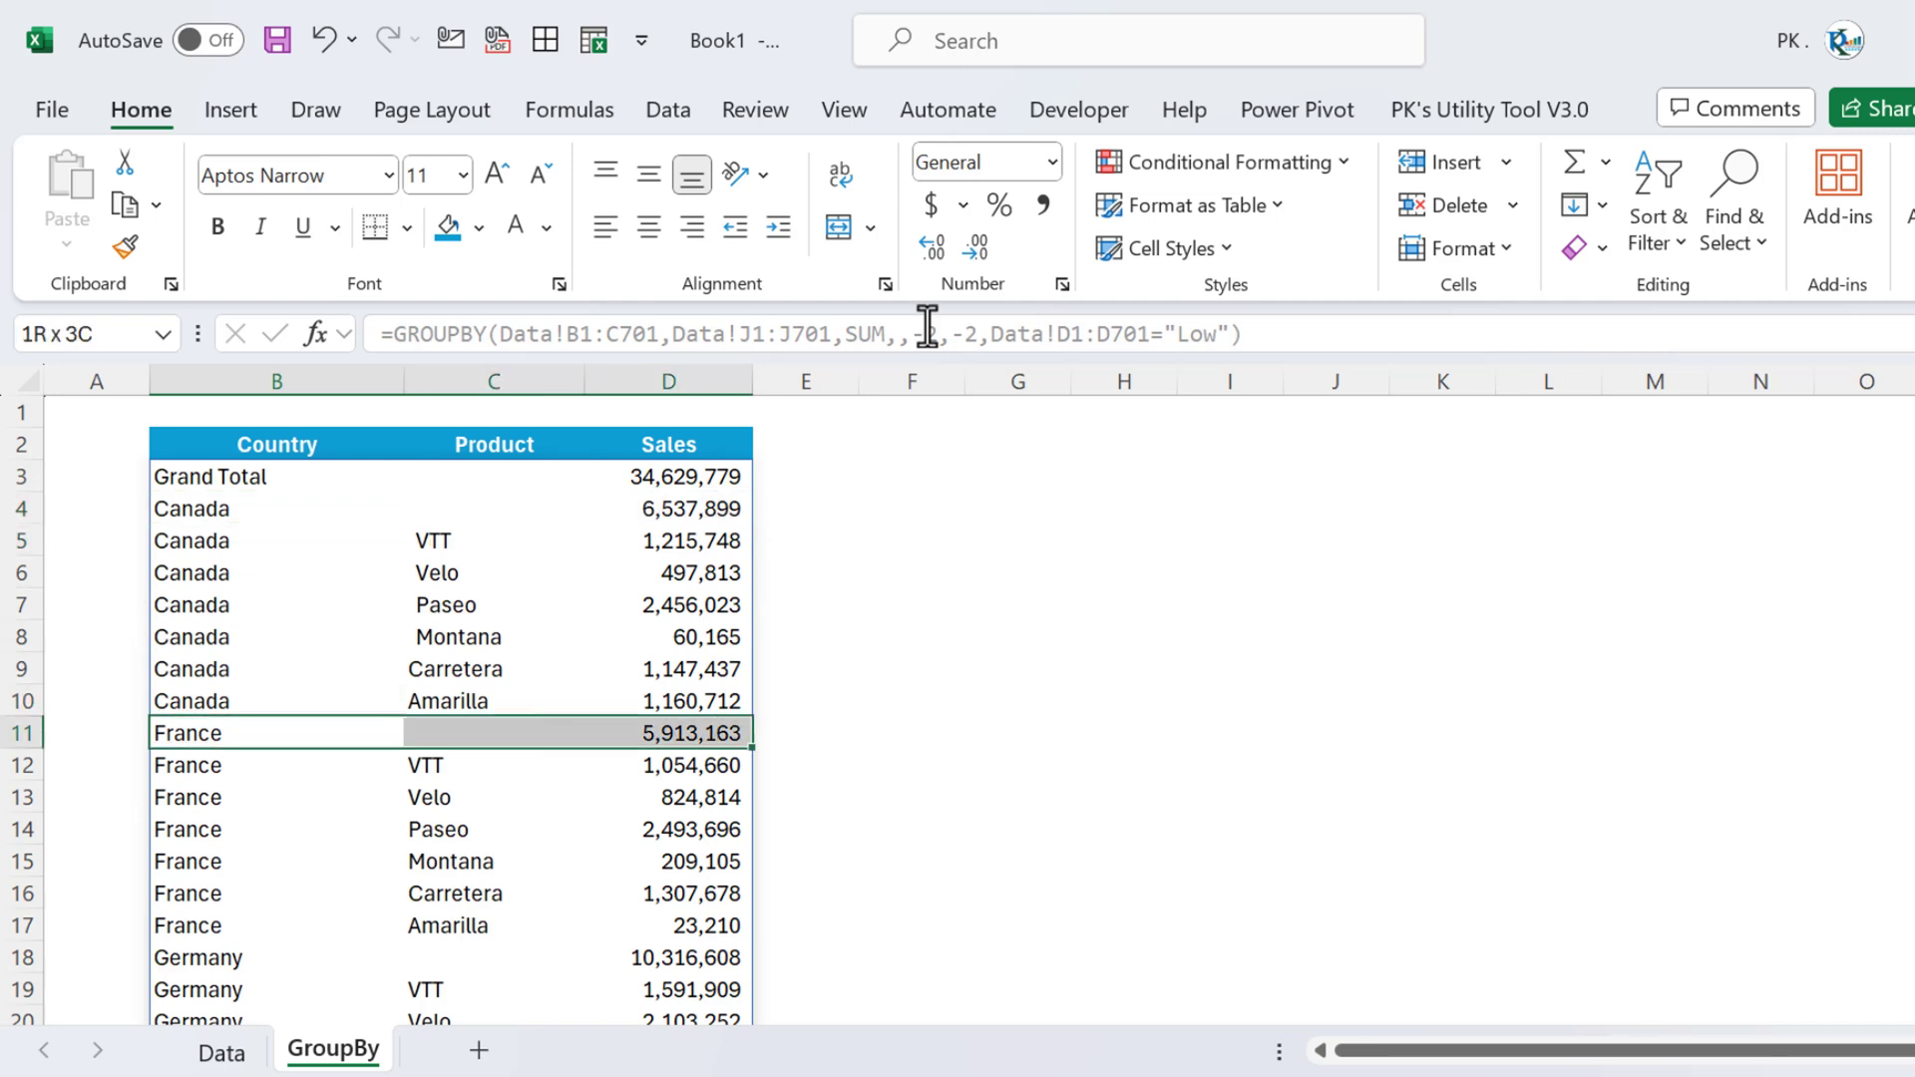
key("ctrl+b")
left_click_drag(200, 479, 718, 508)
key("ctrl+b")
left_click_drag(256, 966, 653, 963)
key("ctrl+b")
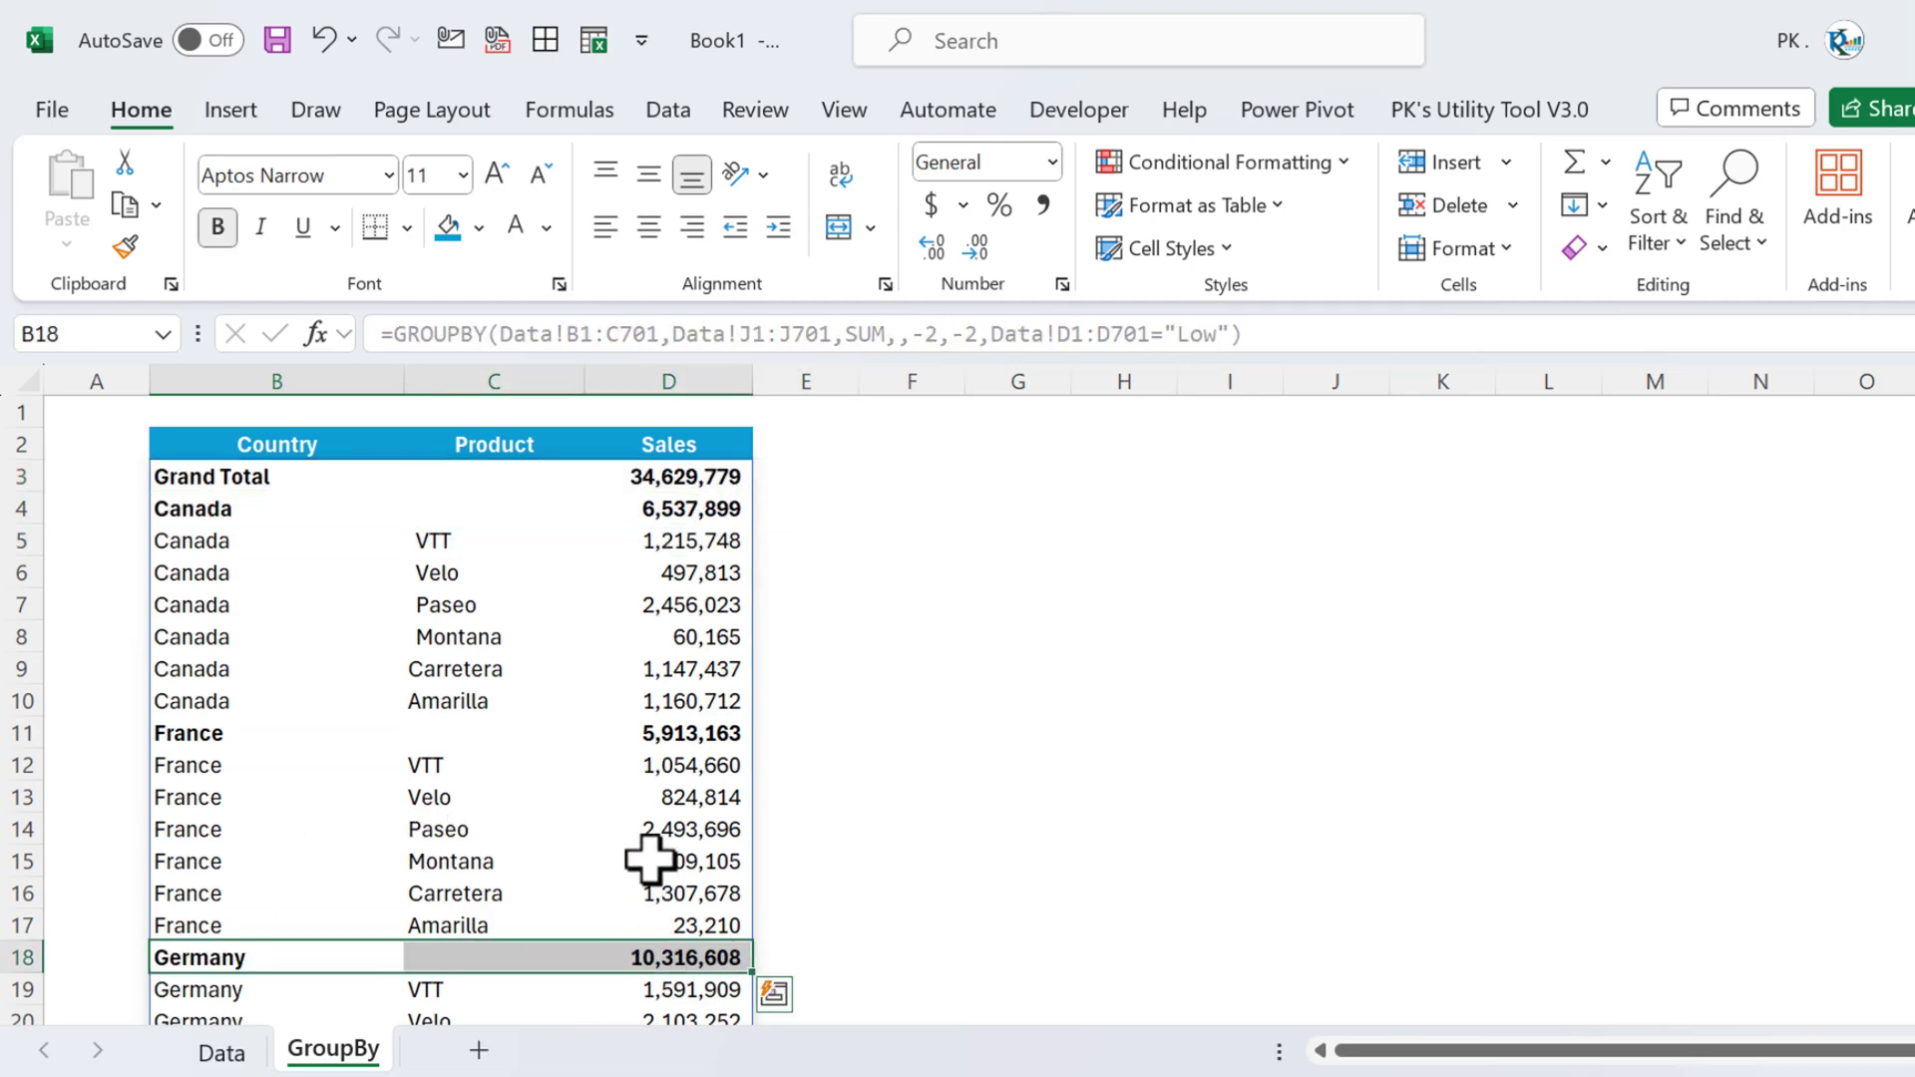
Change the discount band criterion in the GROUPBY formula's filter array to "None".
scroll(651, 848, "down", 4)
key("ctrl+Up")
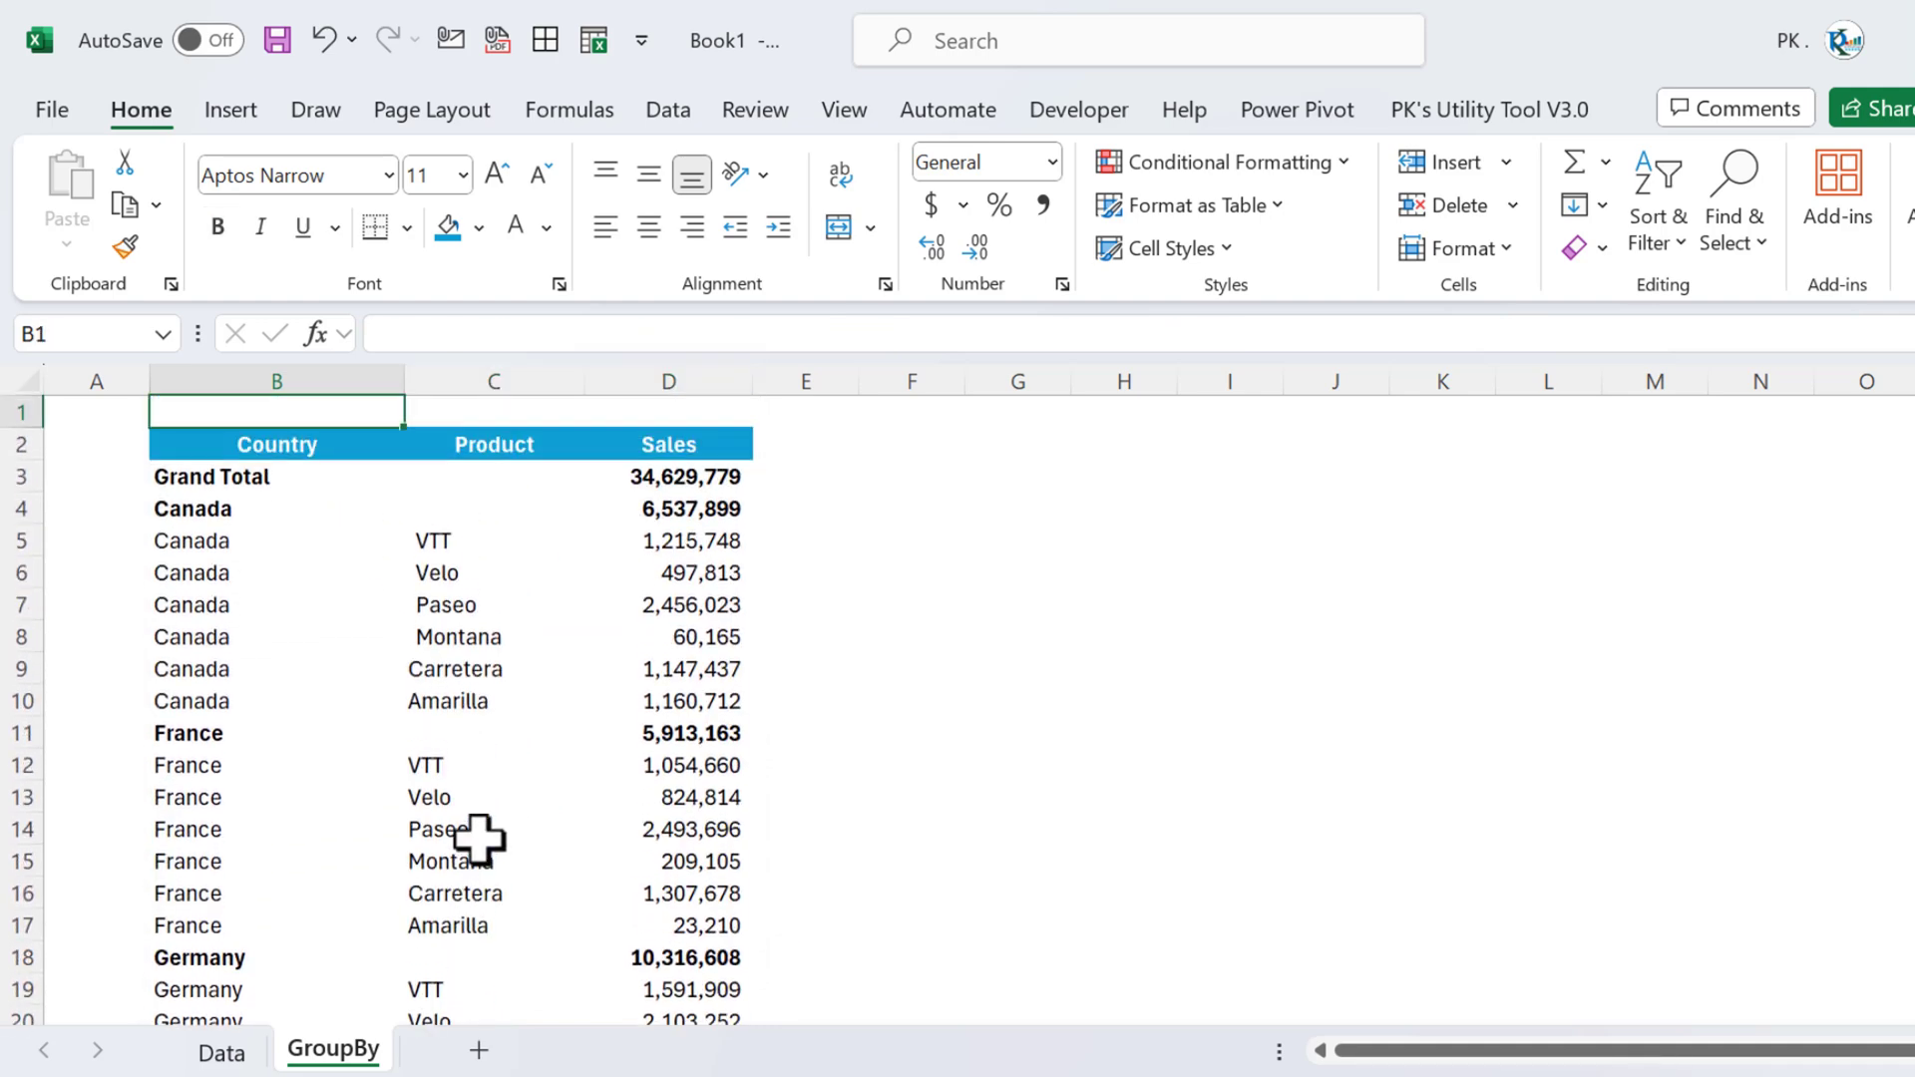
key("Down")
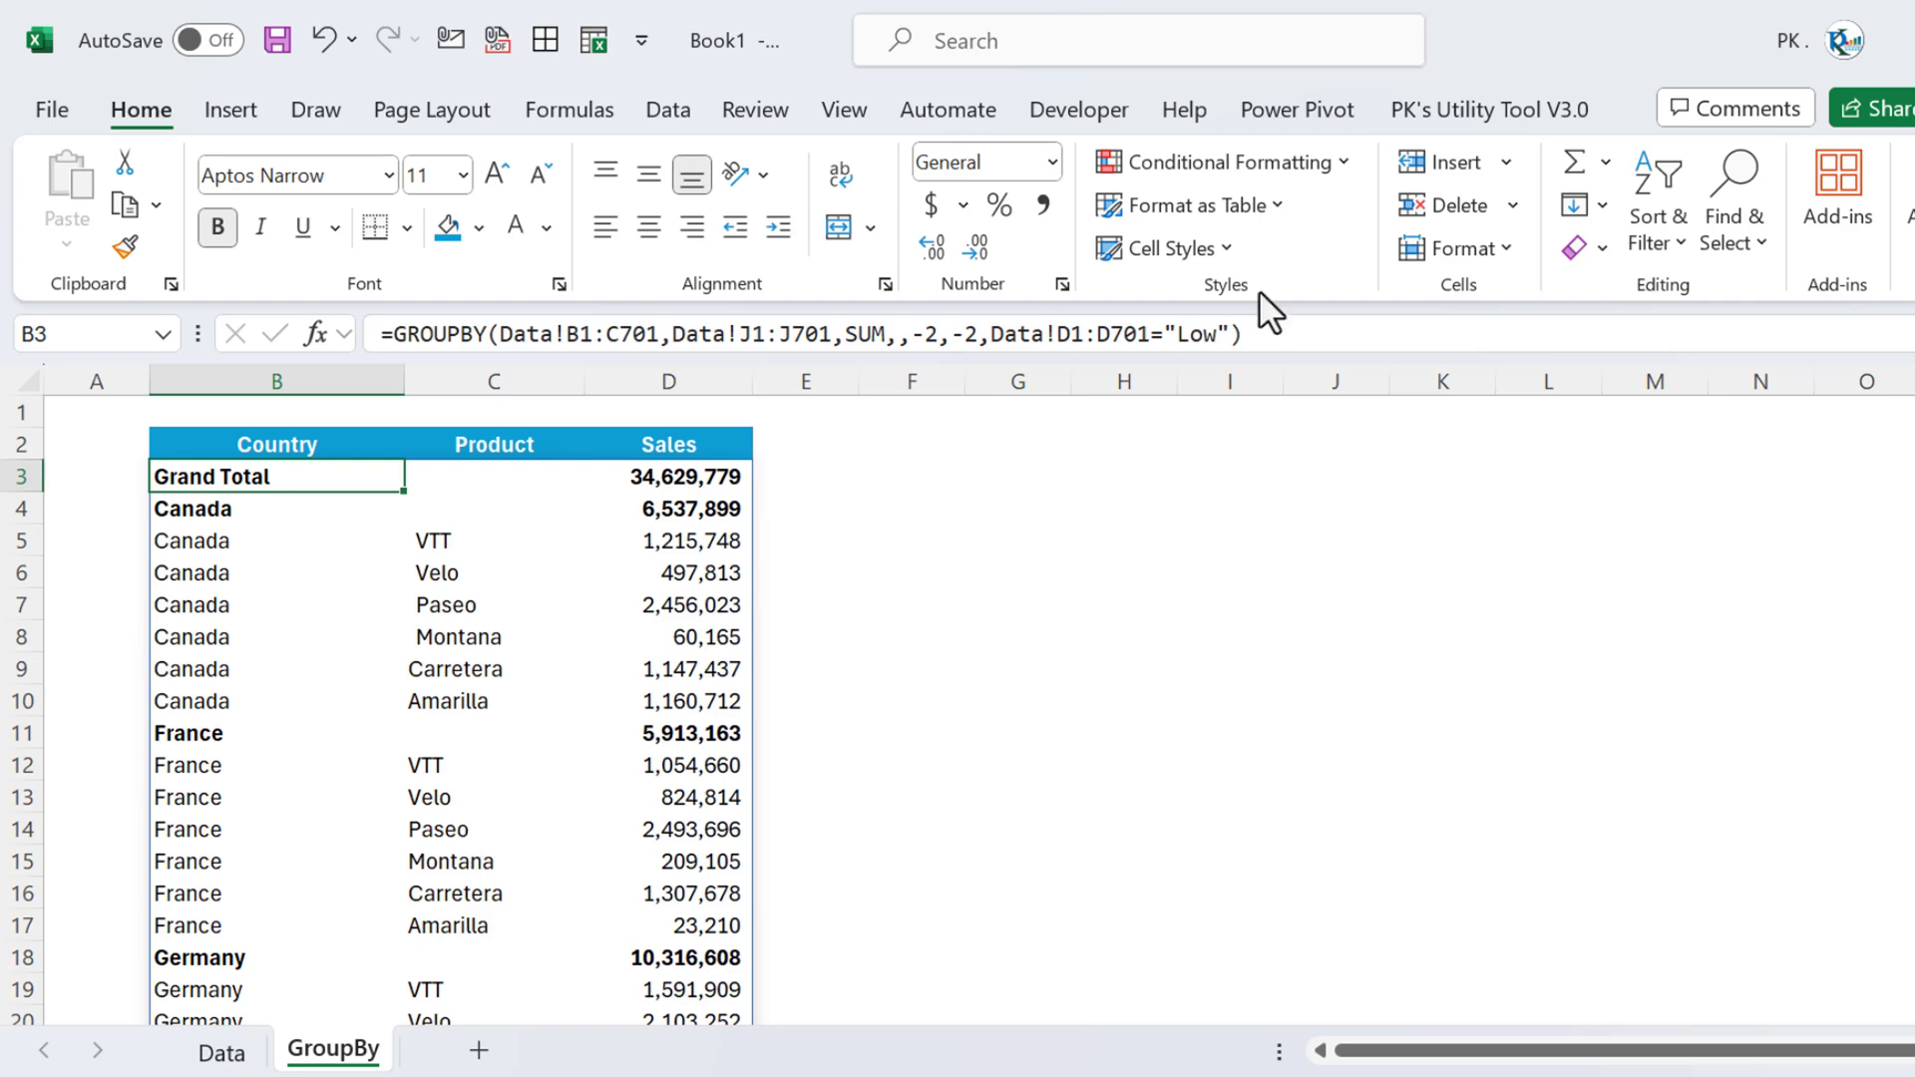
double_click(1203, 333)
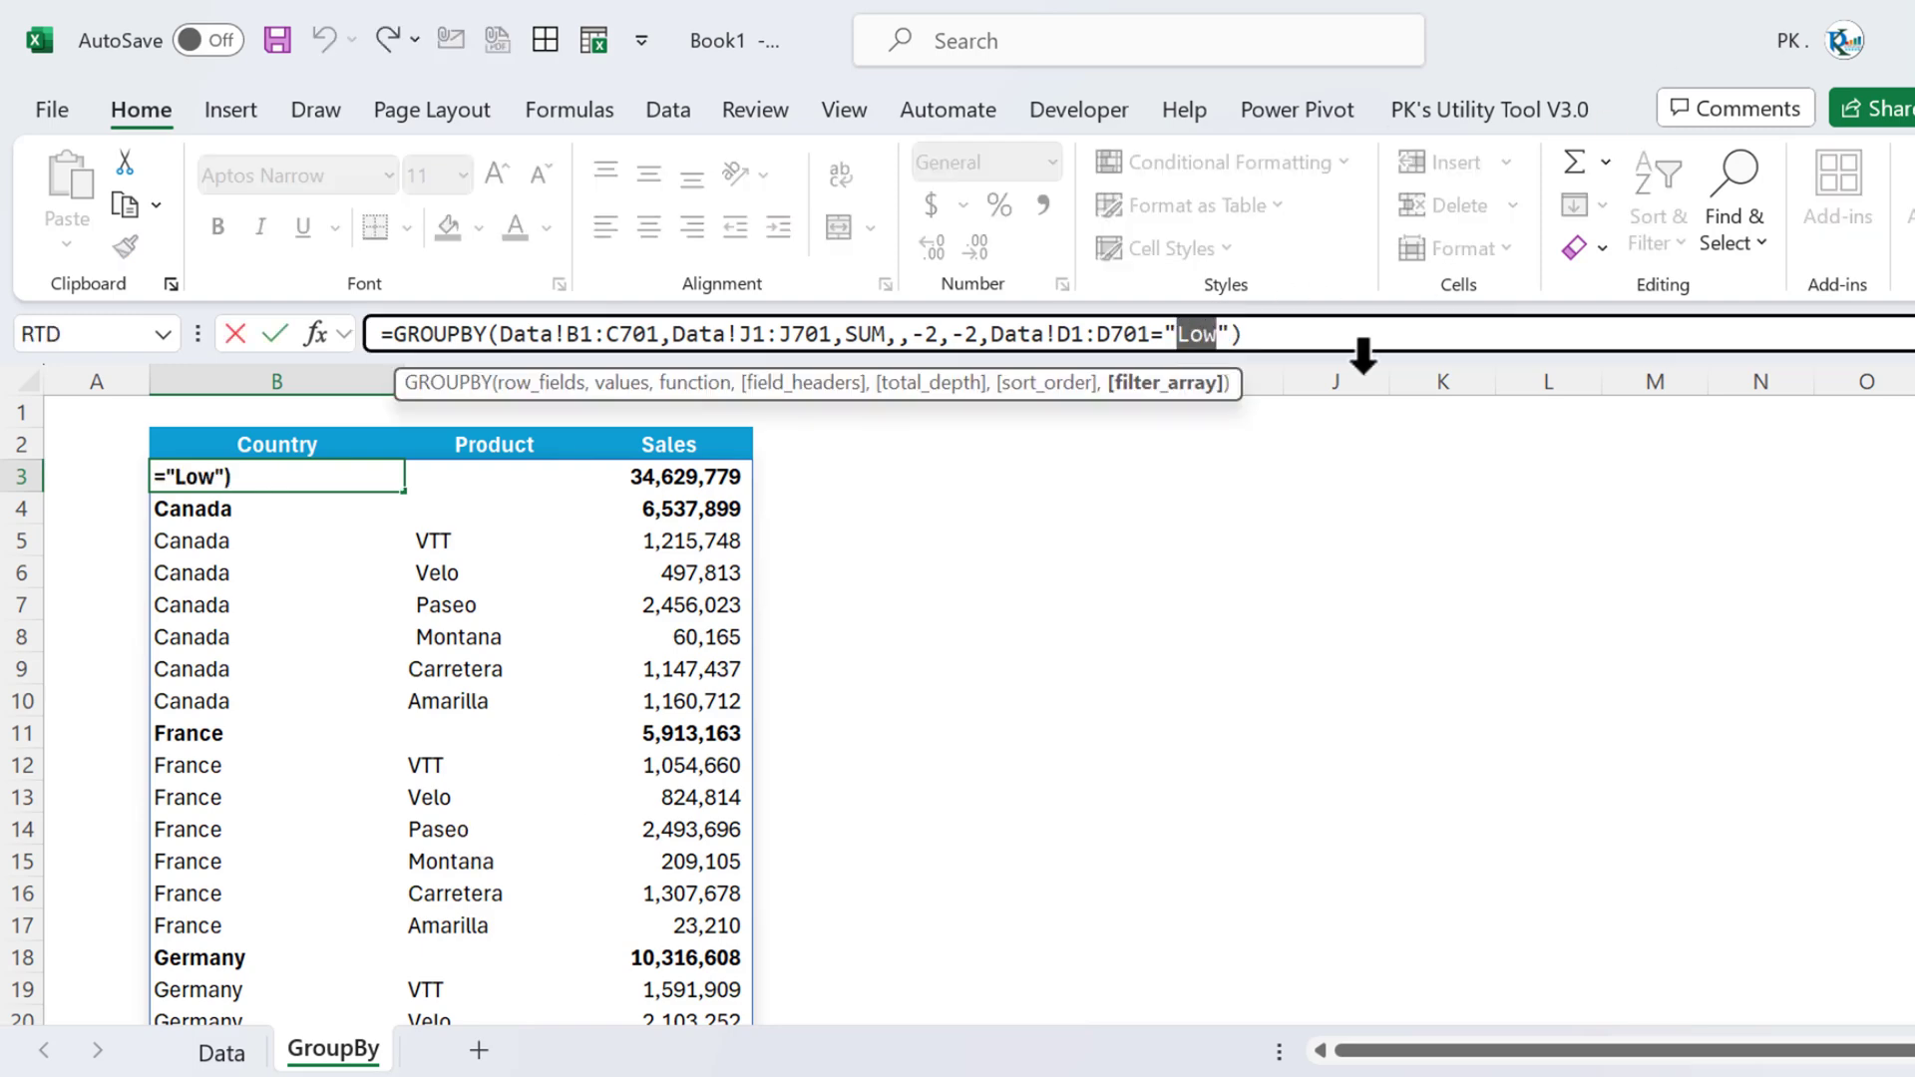
type("Non")
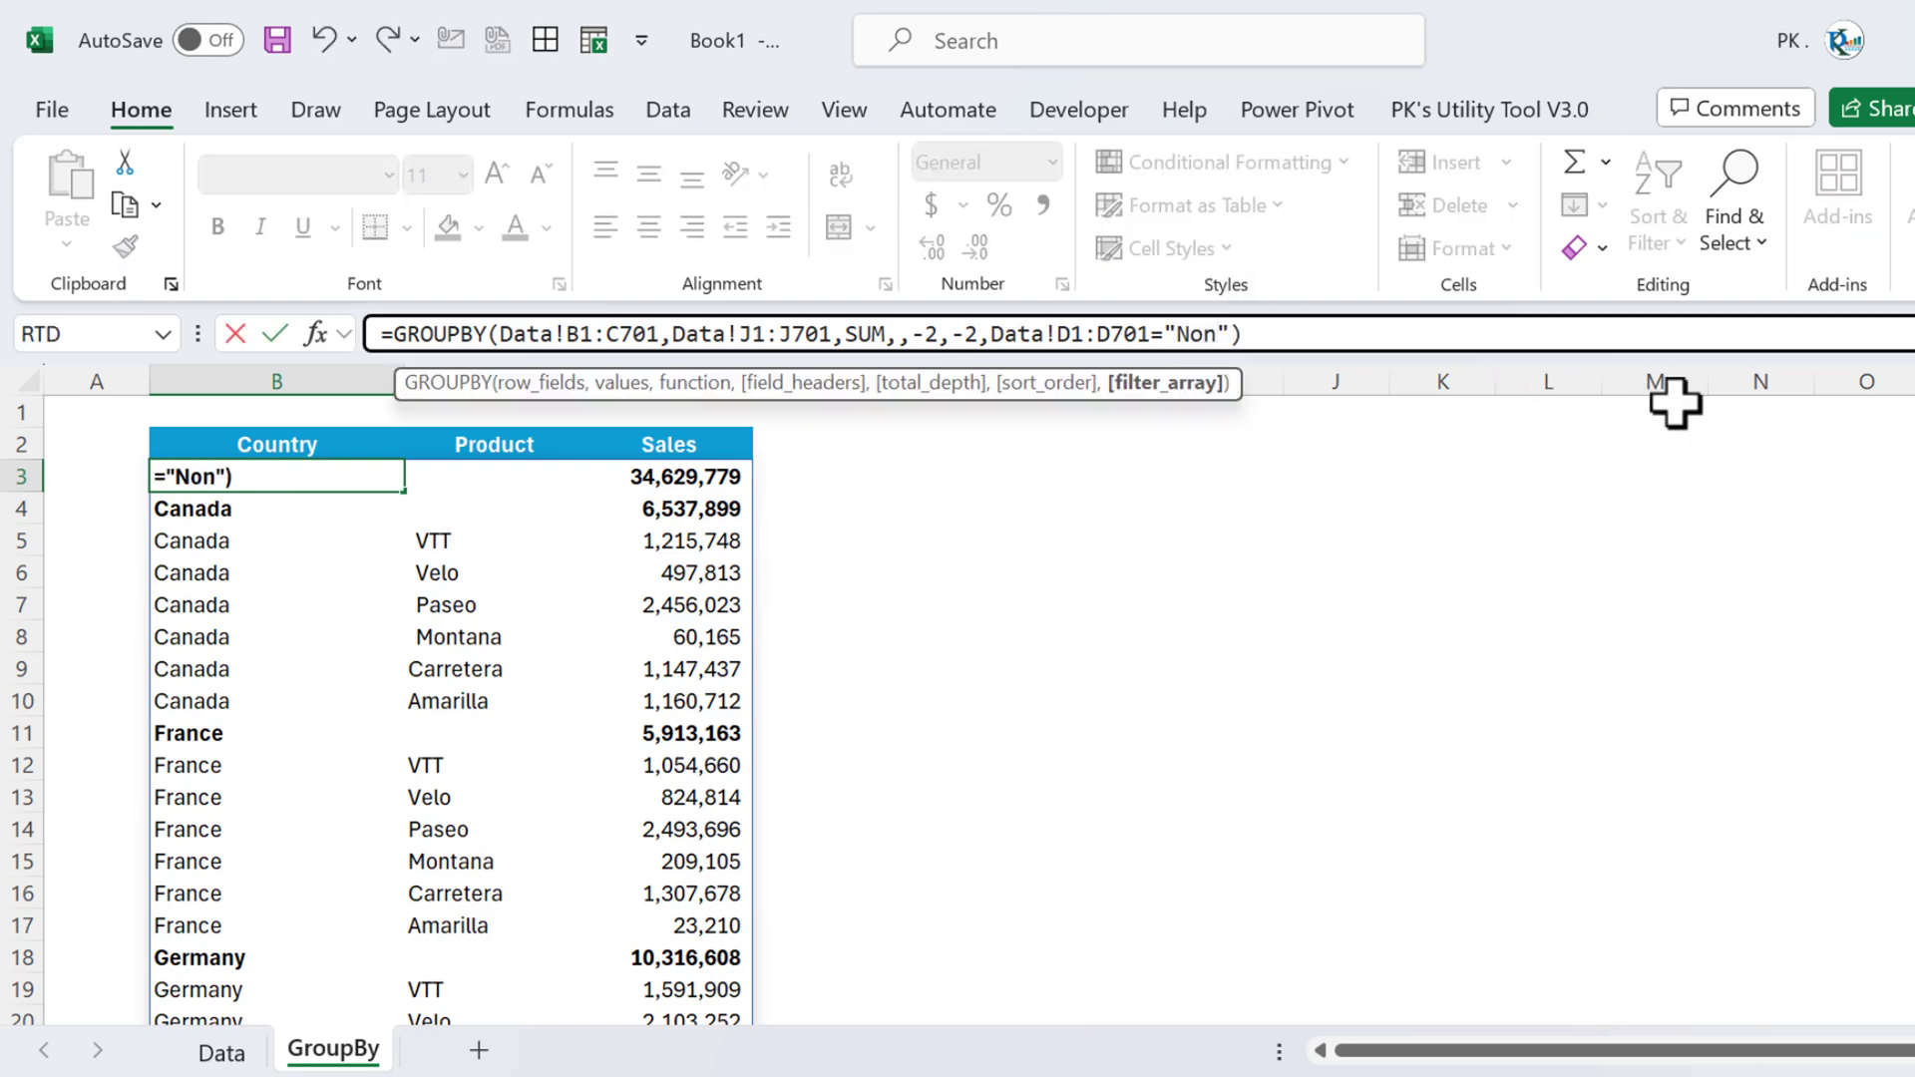
key("Return")
key("Up")
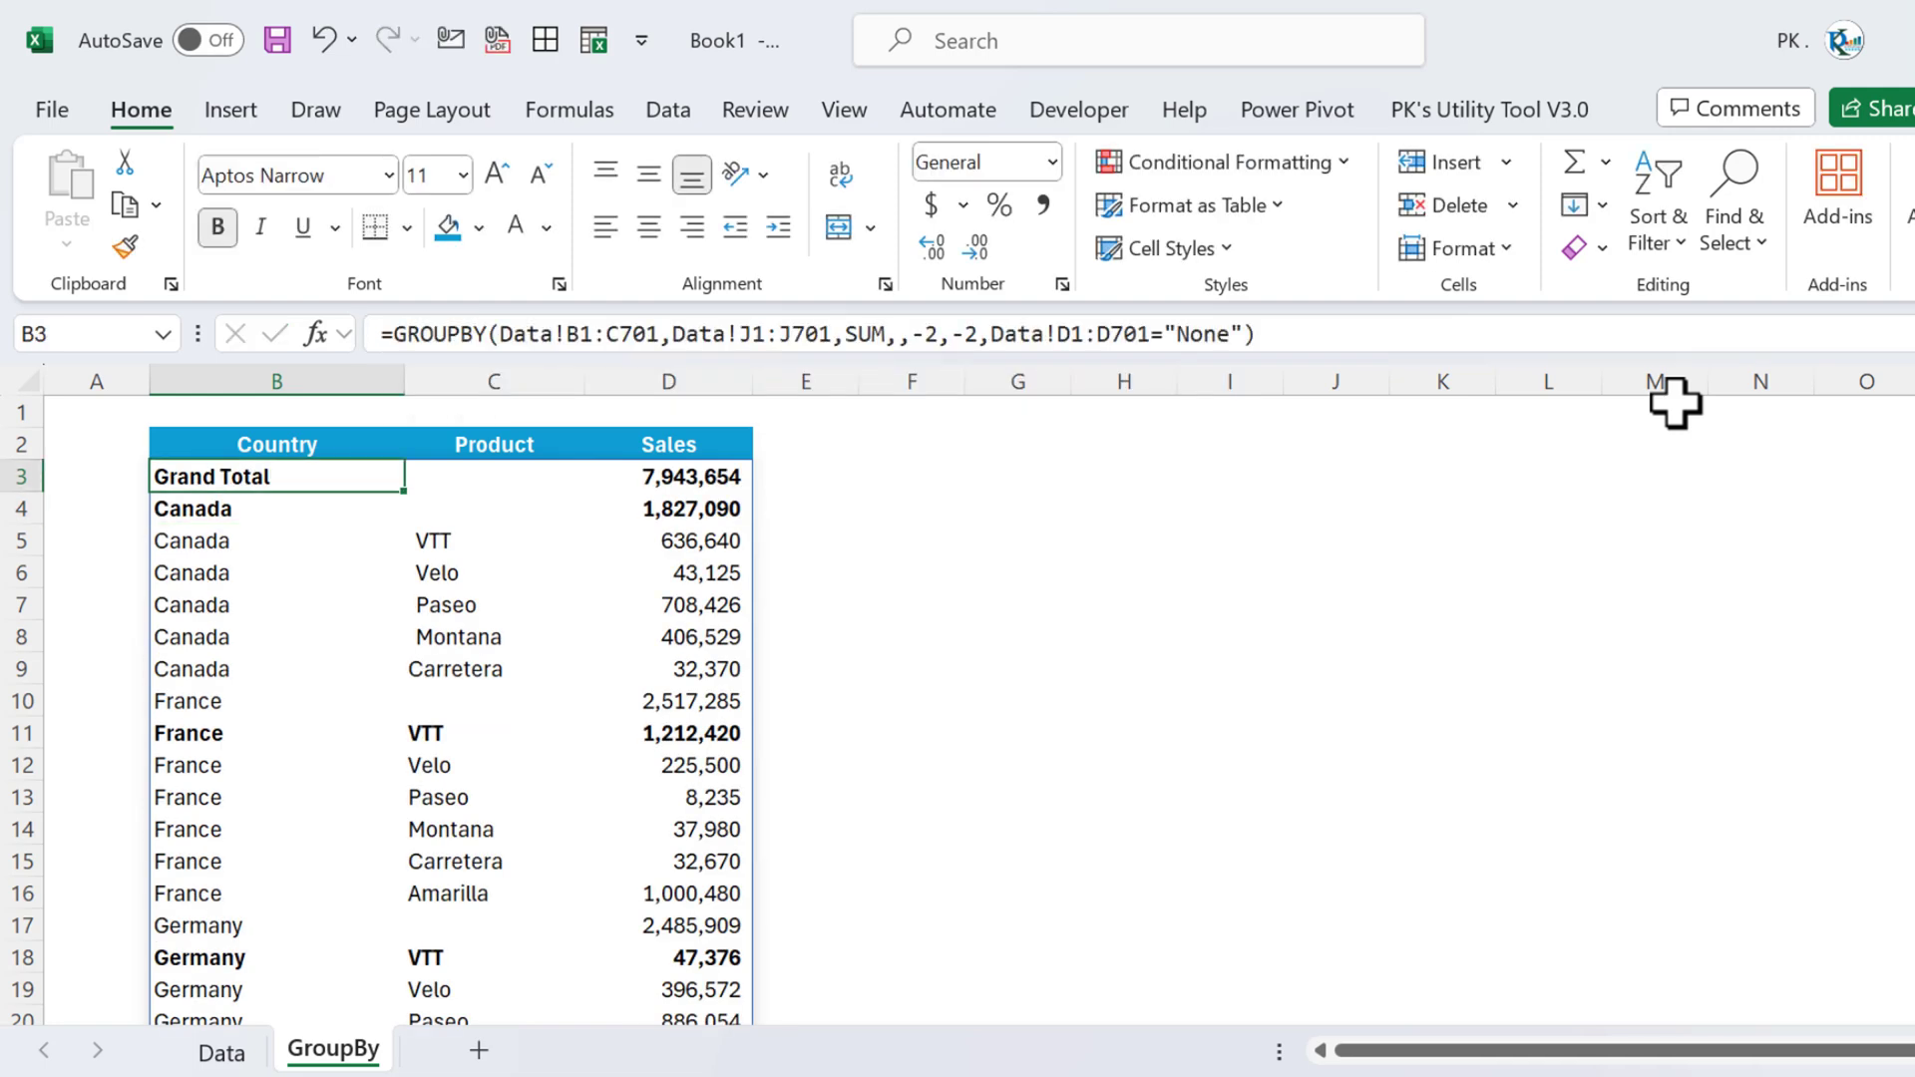
Turn on filters for the Data sheet's header row and view the filter choices of the Discount Band column.
left_click(212, 1053)
key("ctrl+shift+l")
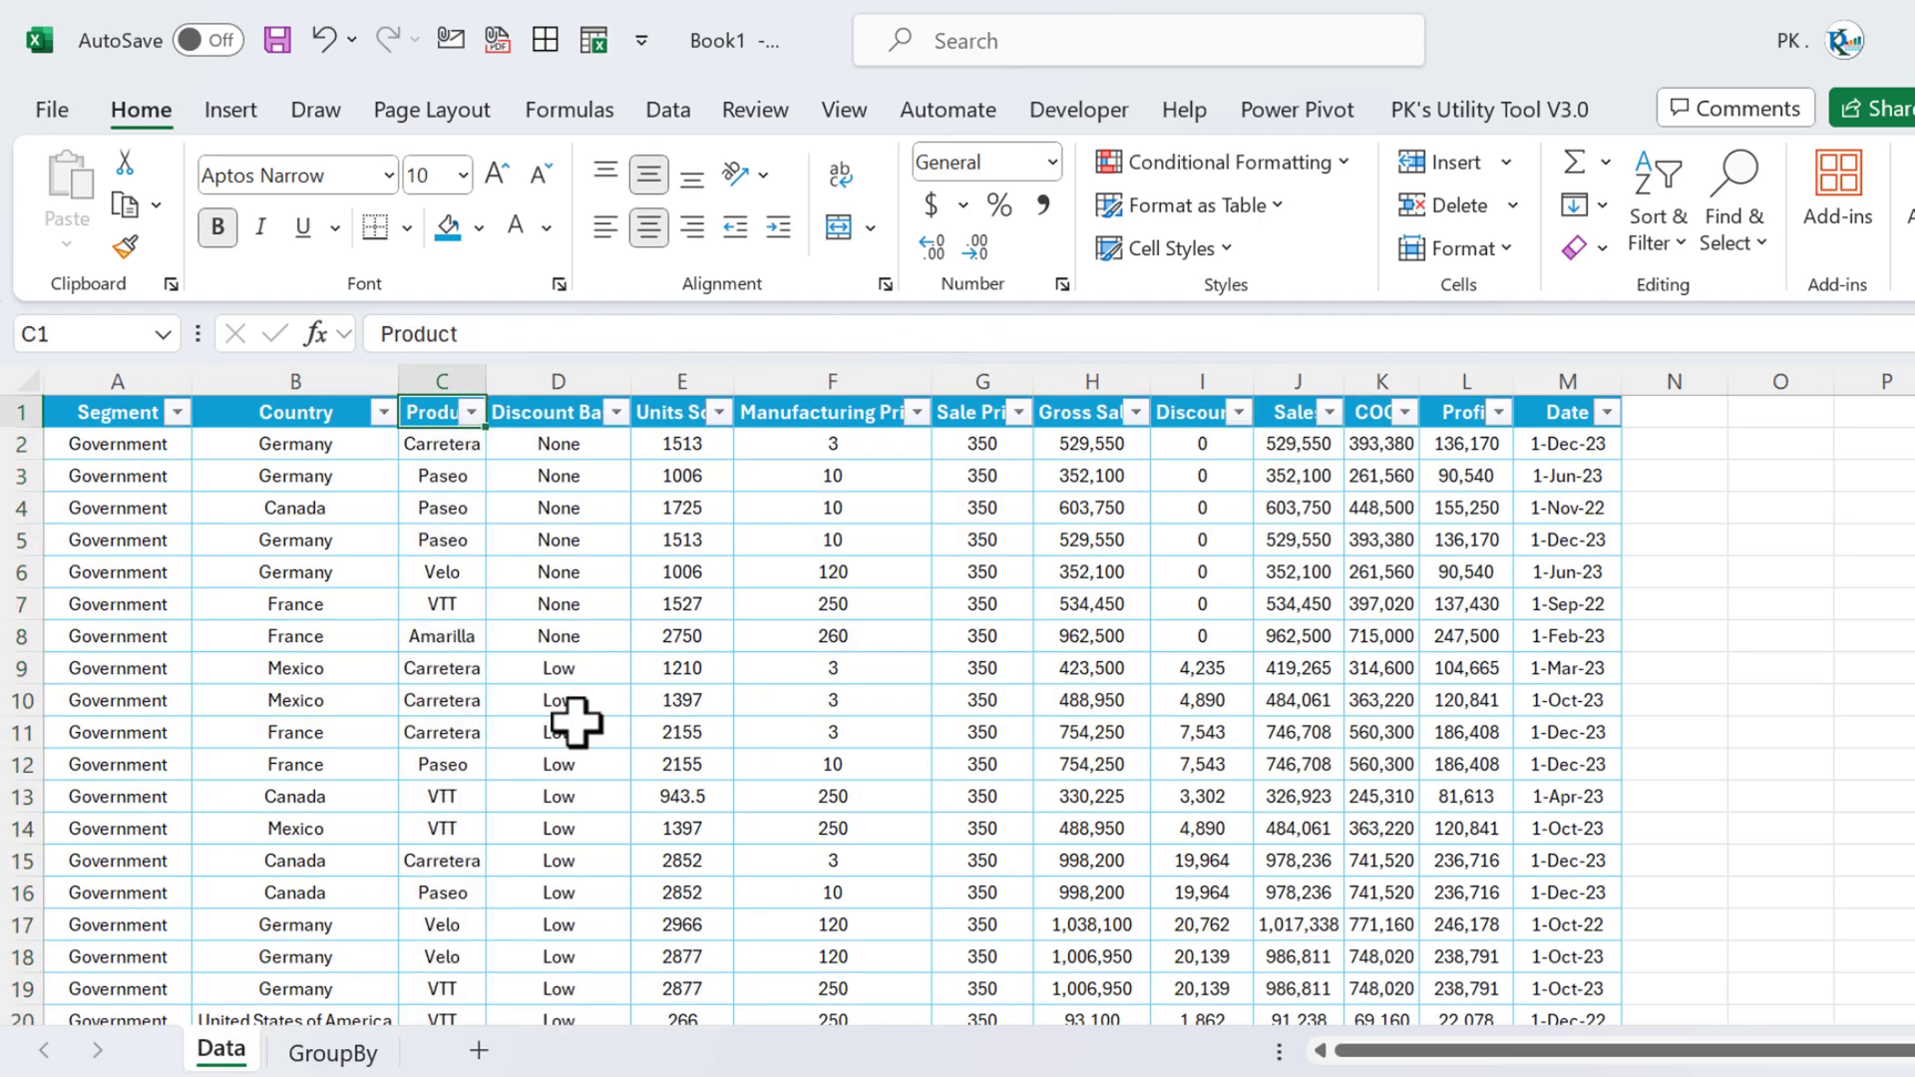
key("Right")
key("alt+Down")
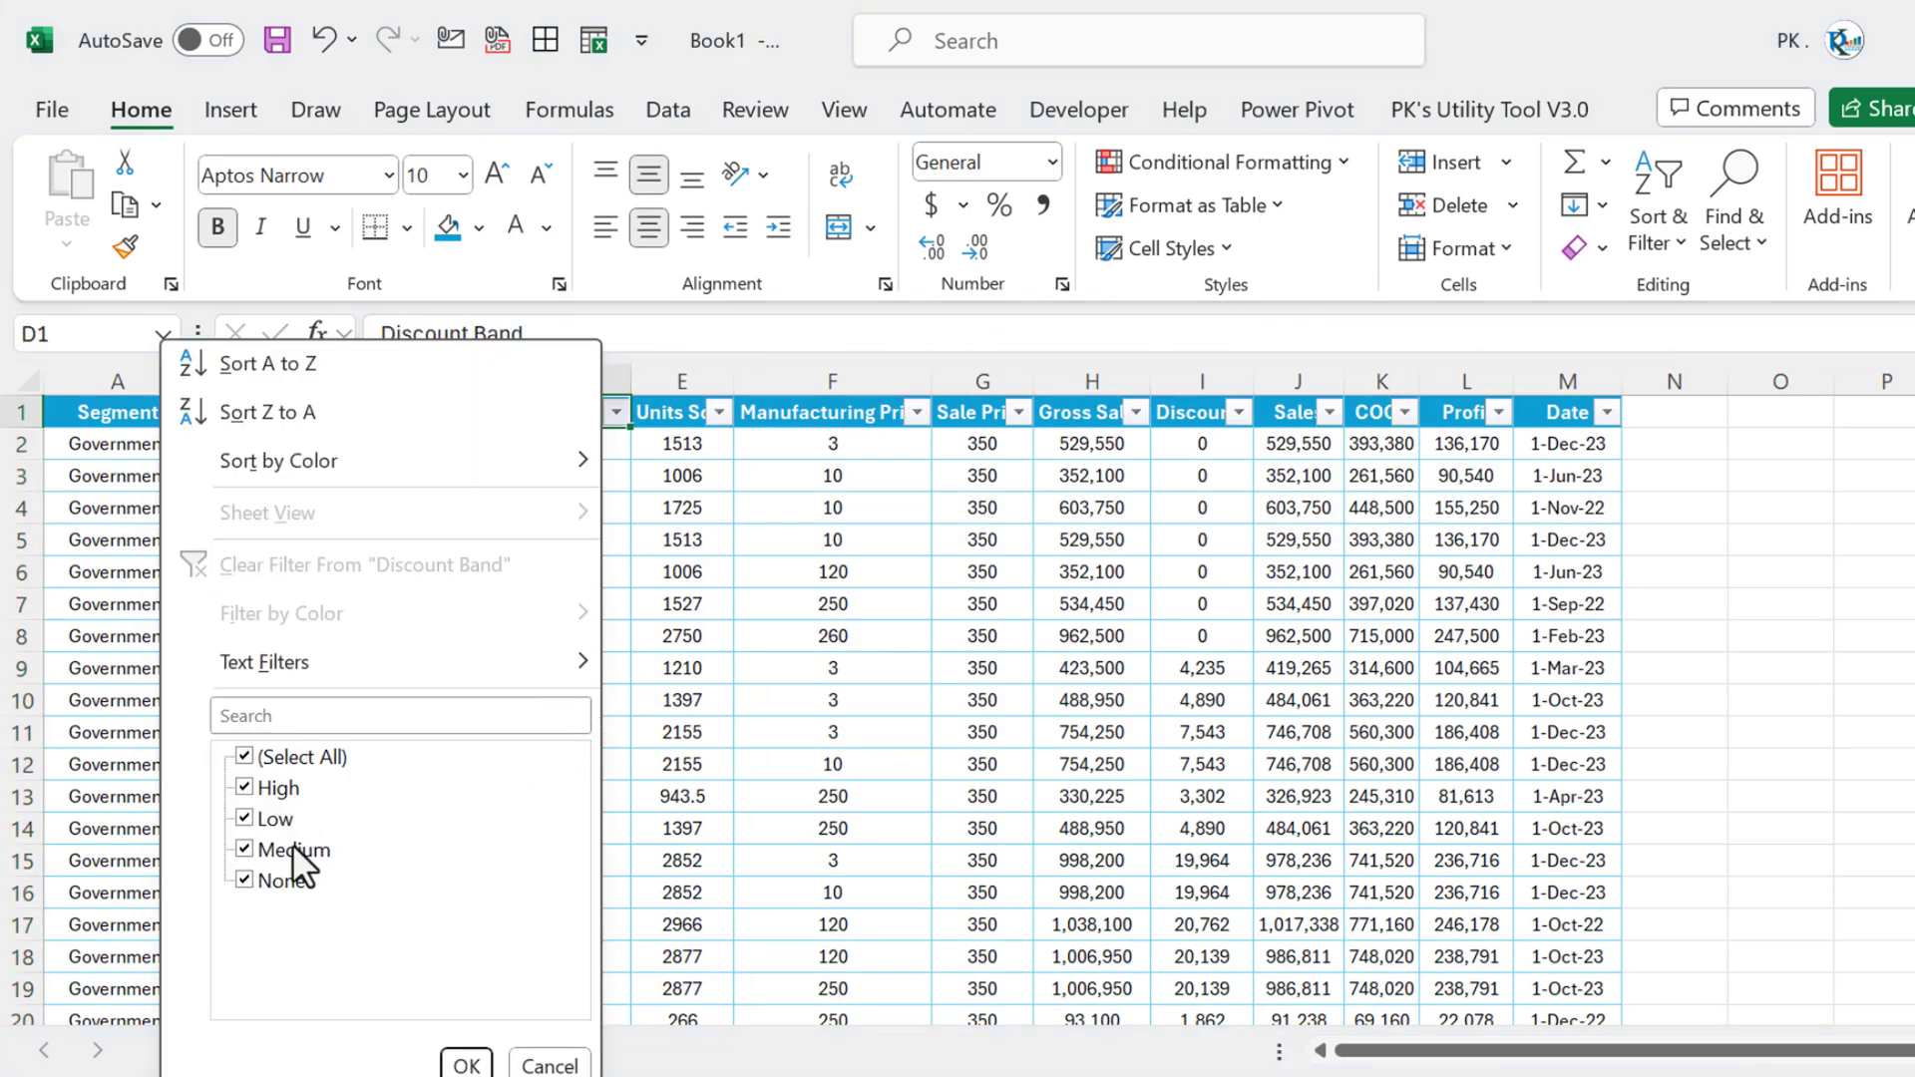
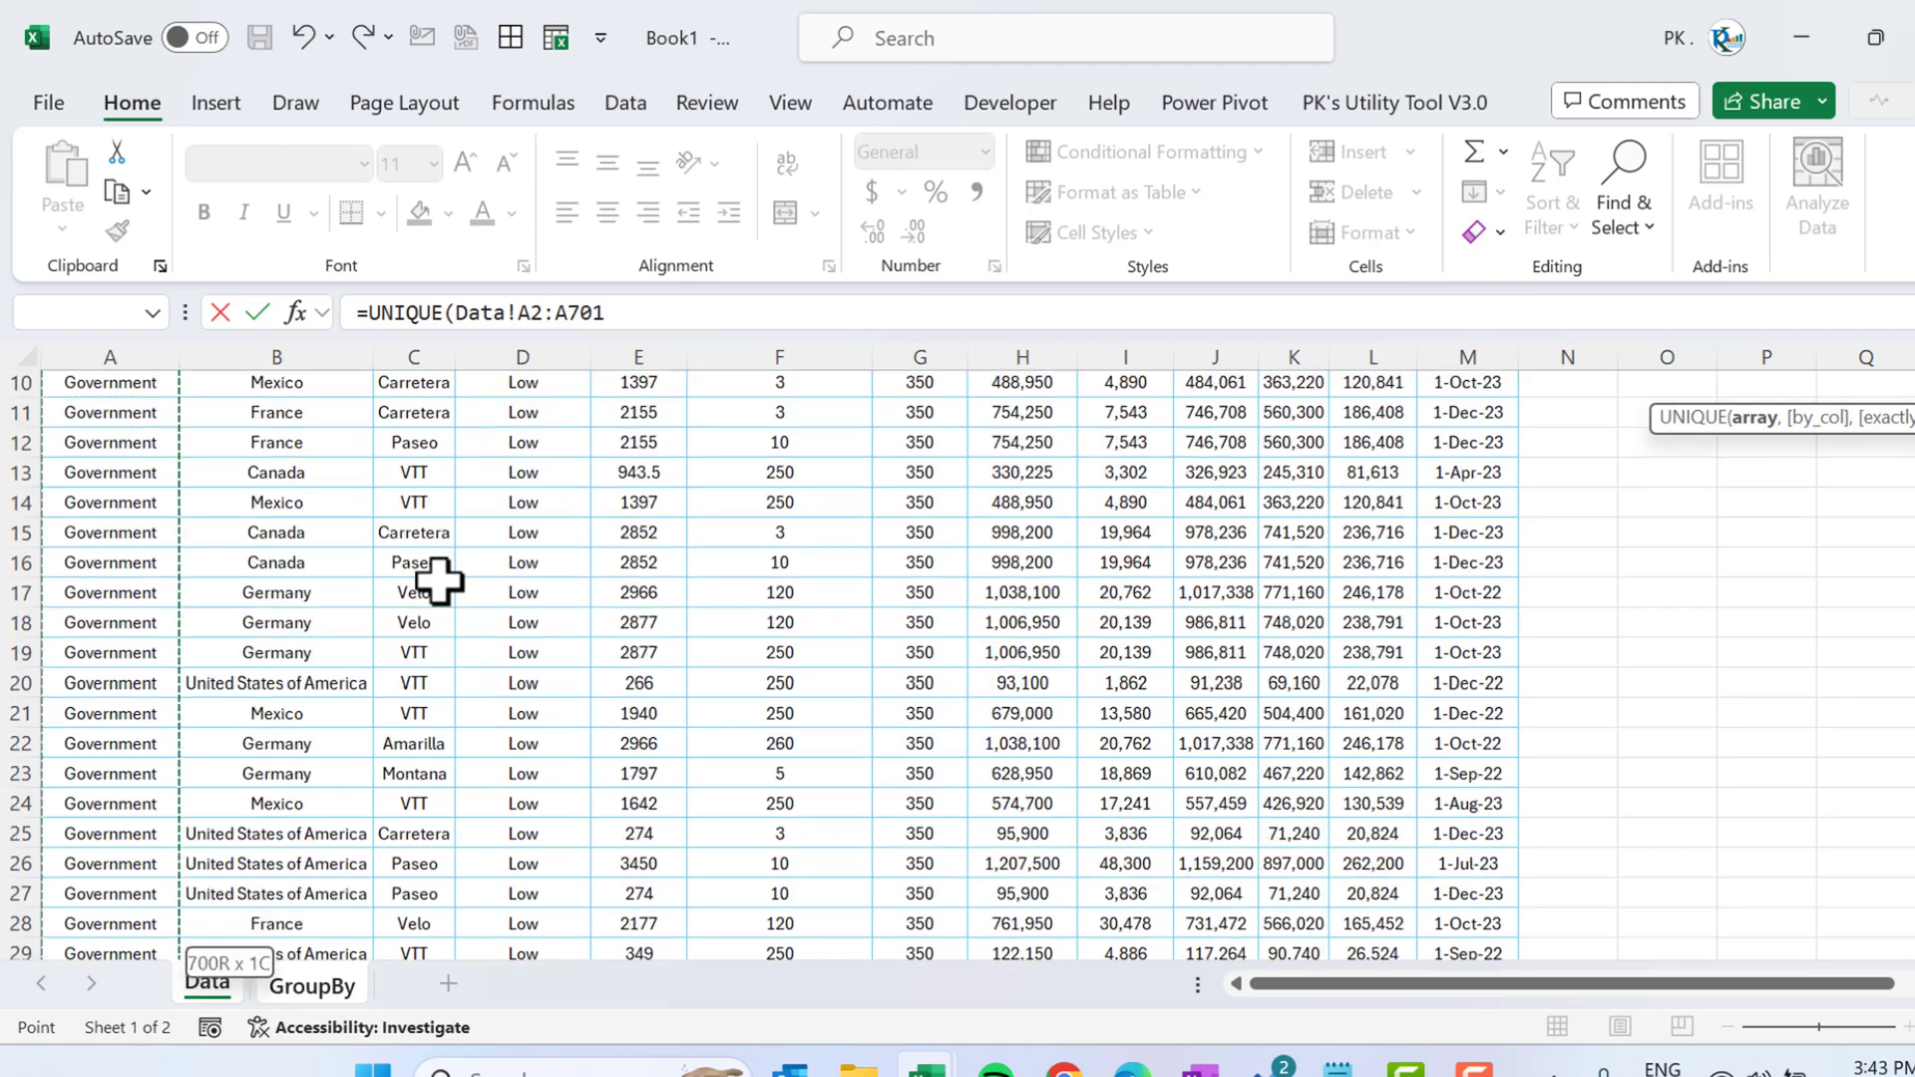
Enter =UNIQUE(Data!A2:A701) in cell O1 of the GroupBy sheet to list the distinct segments.
key("Return")
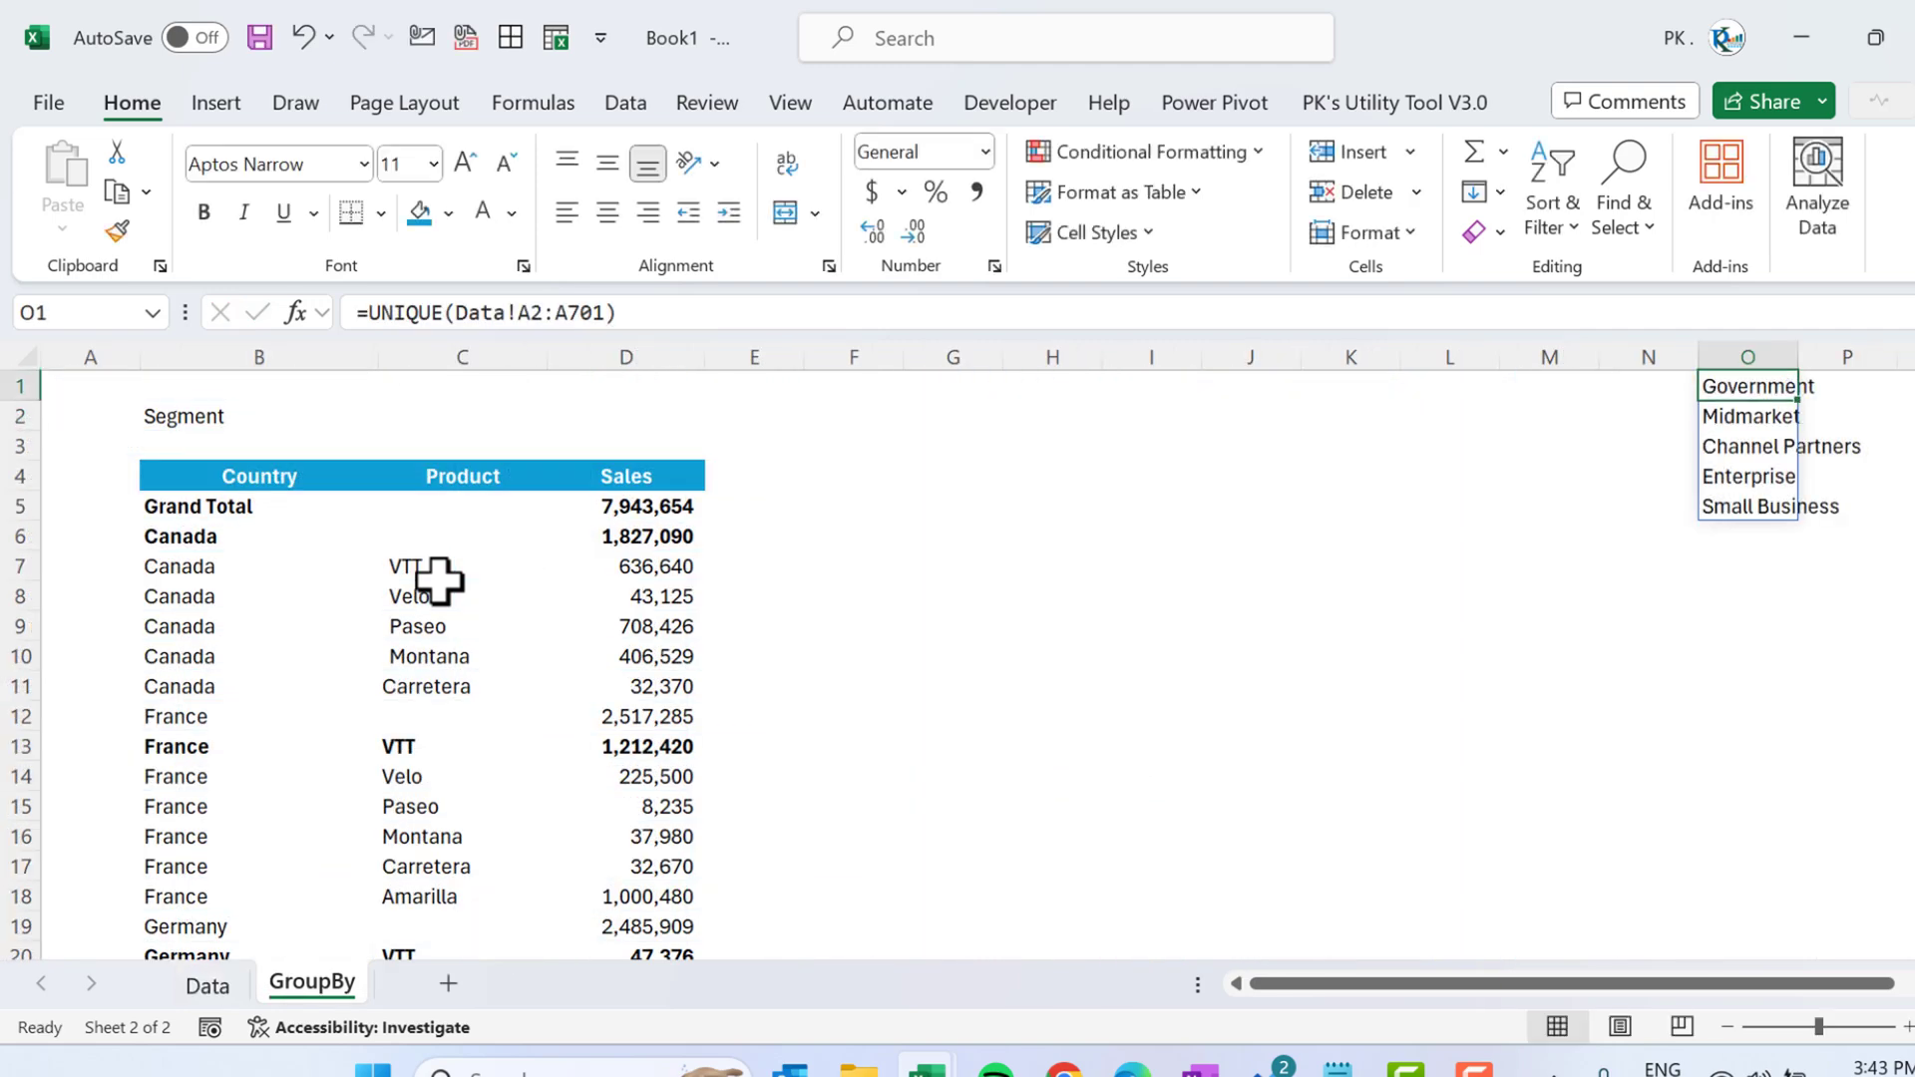
Add a List data validation to cell C2, sourced from the segment list that starts in $O$1.
left_click(449, 419)
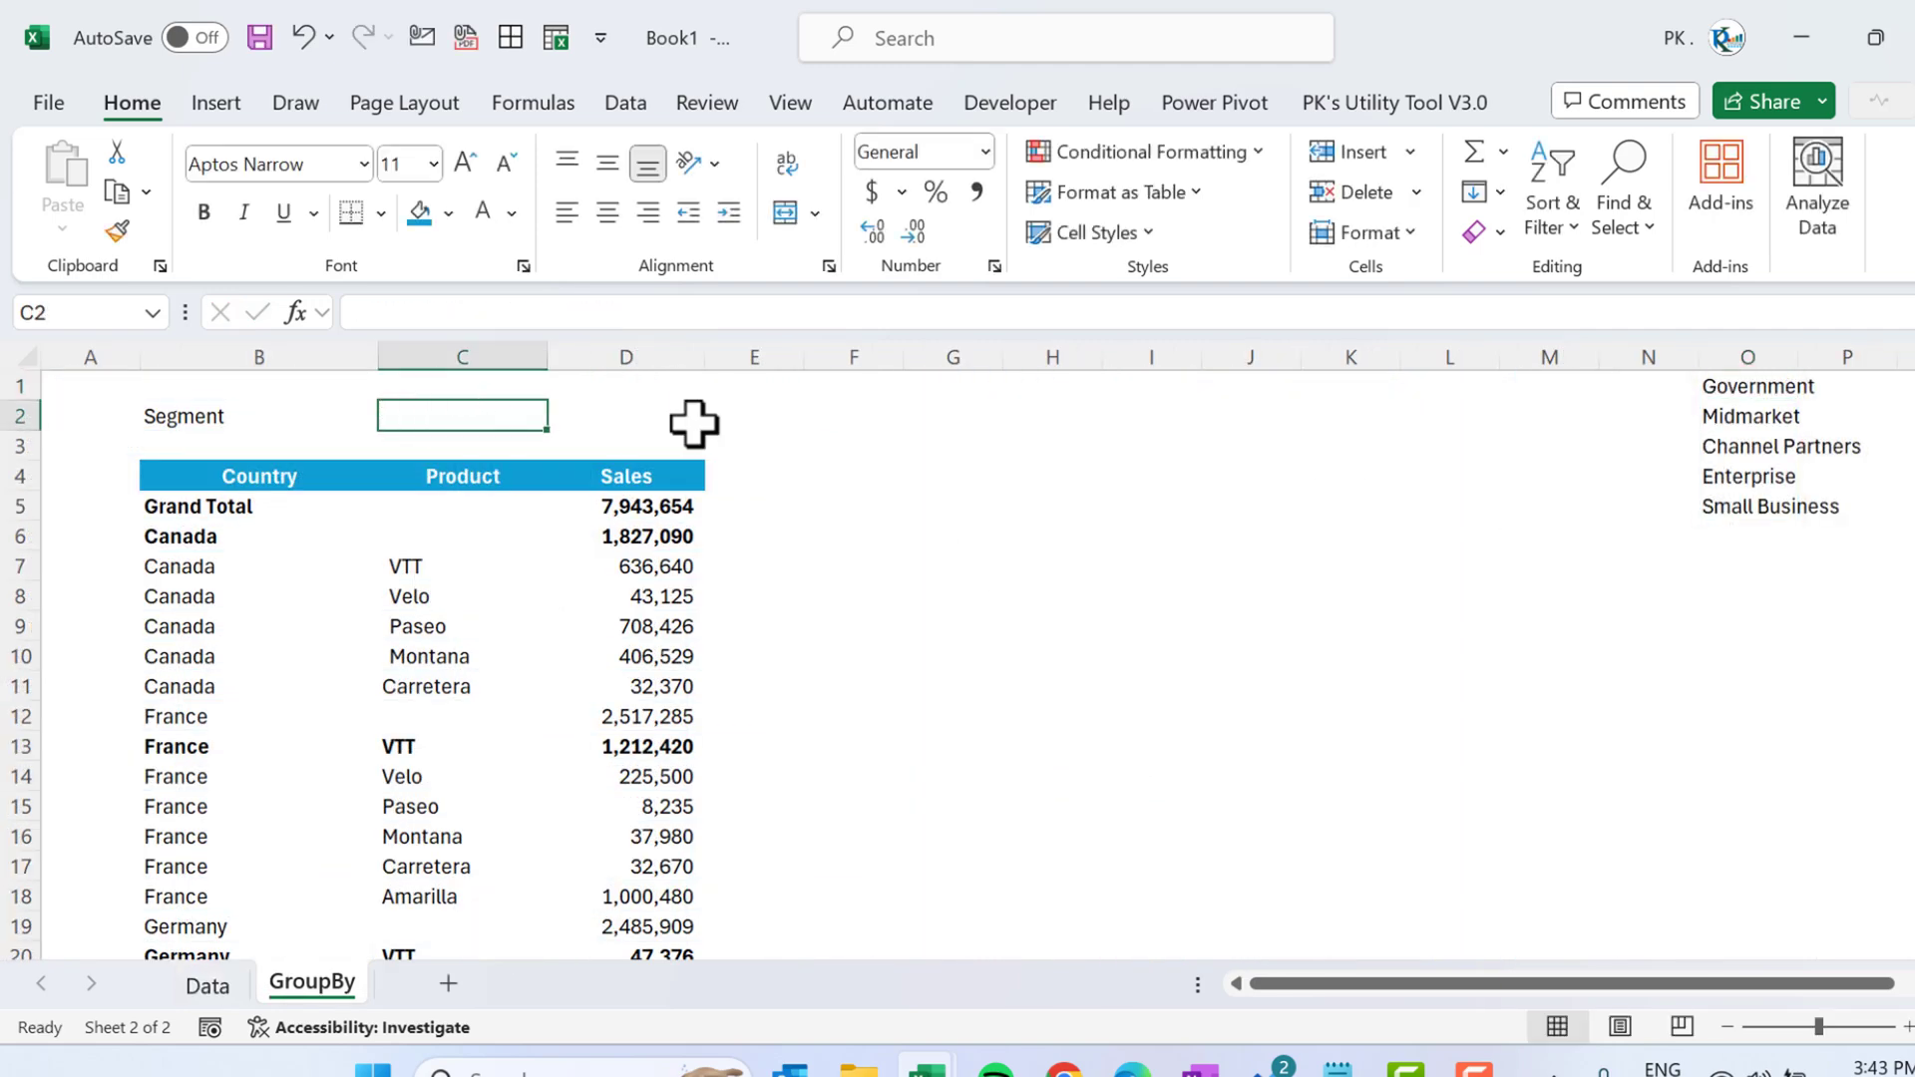
key("alt+d")
key("l")
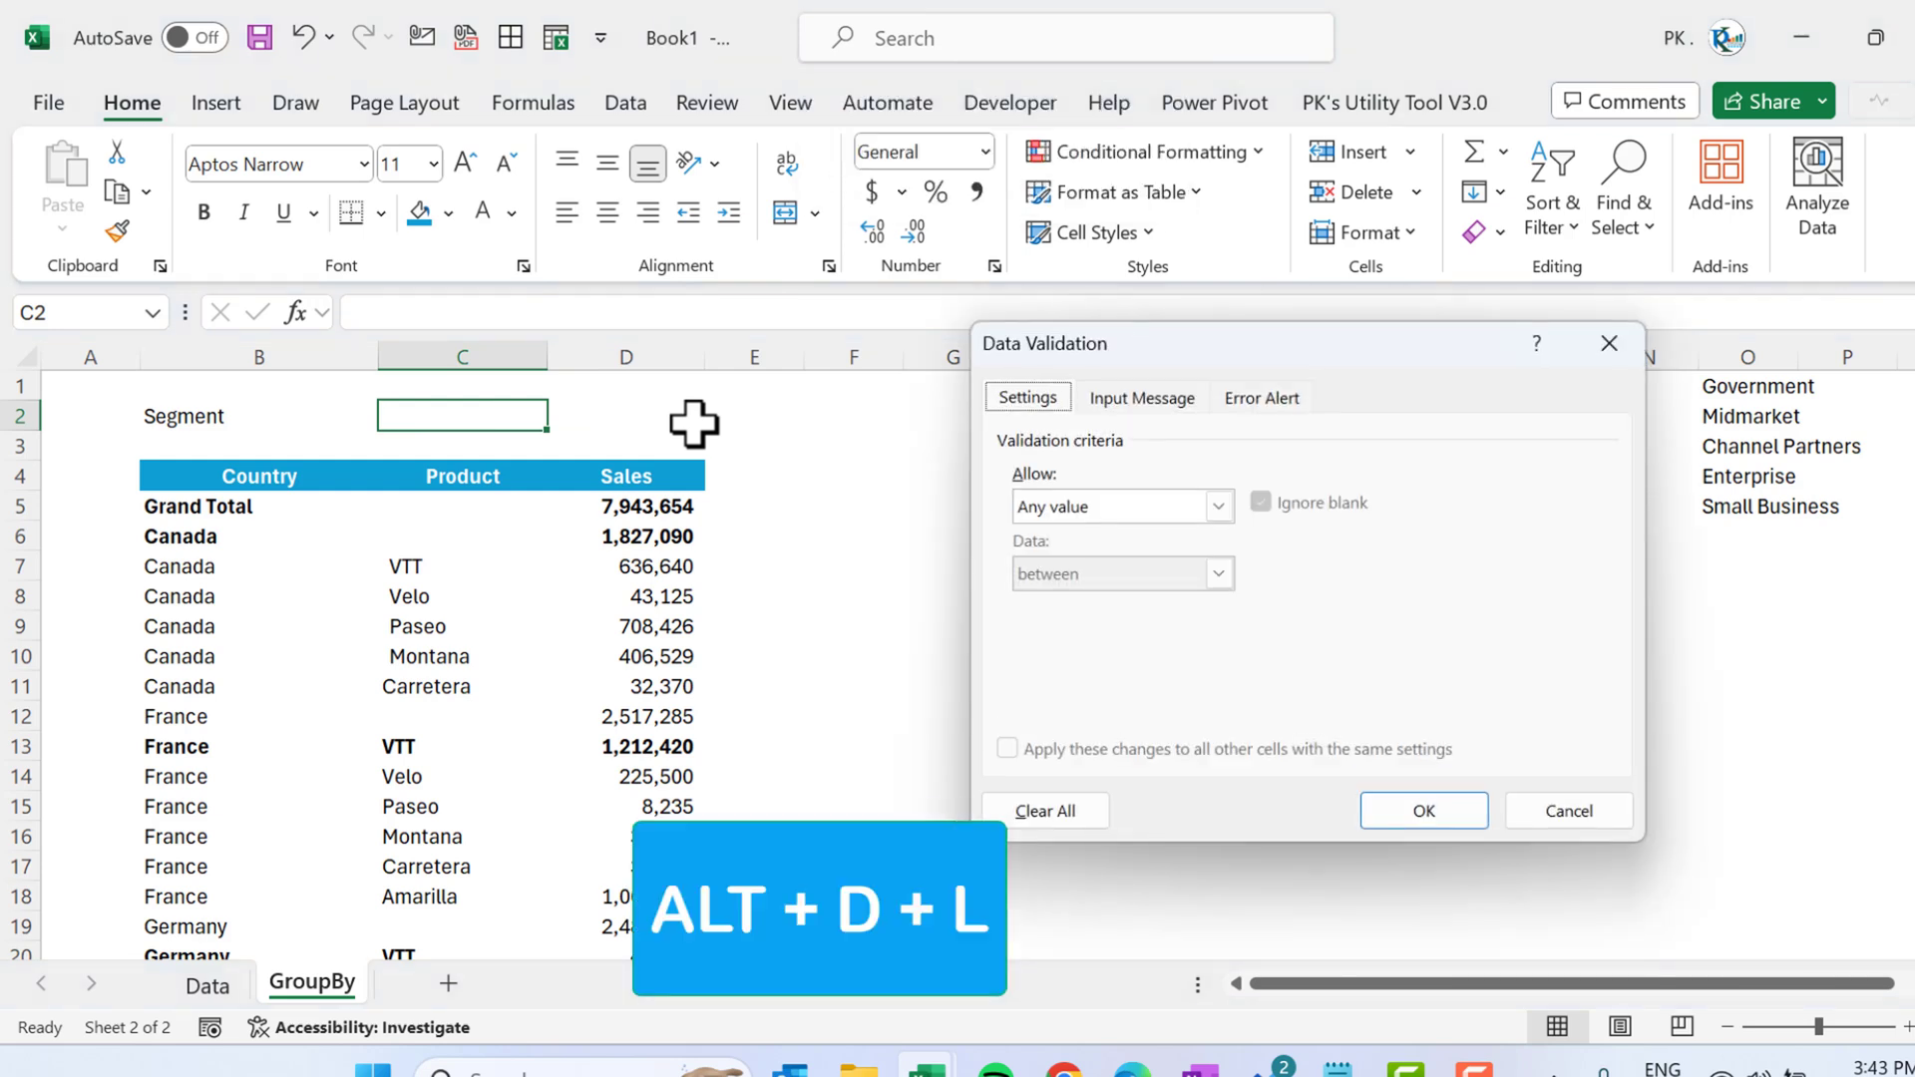
left_click(1040, 507)
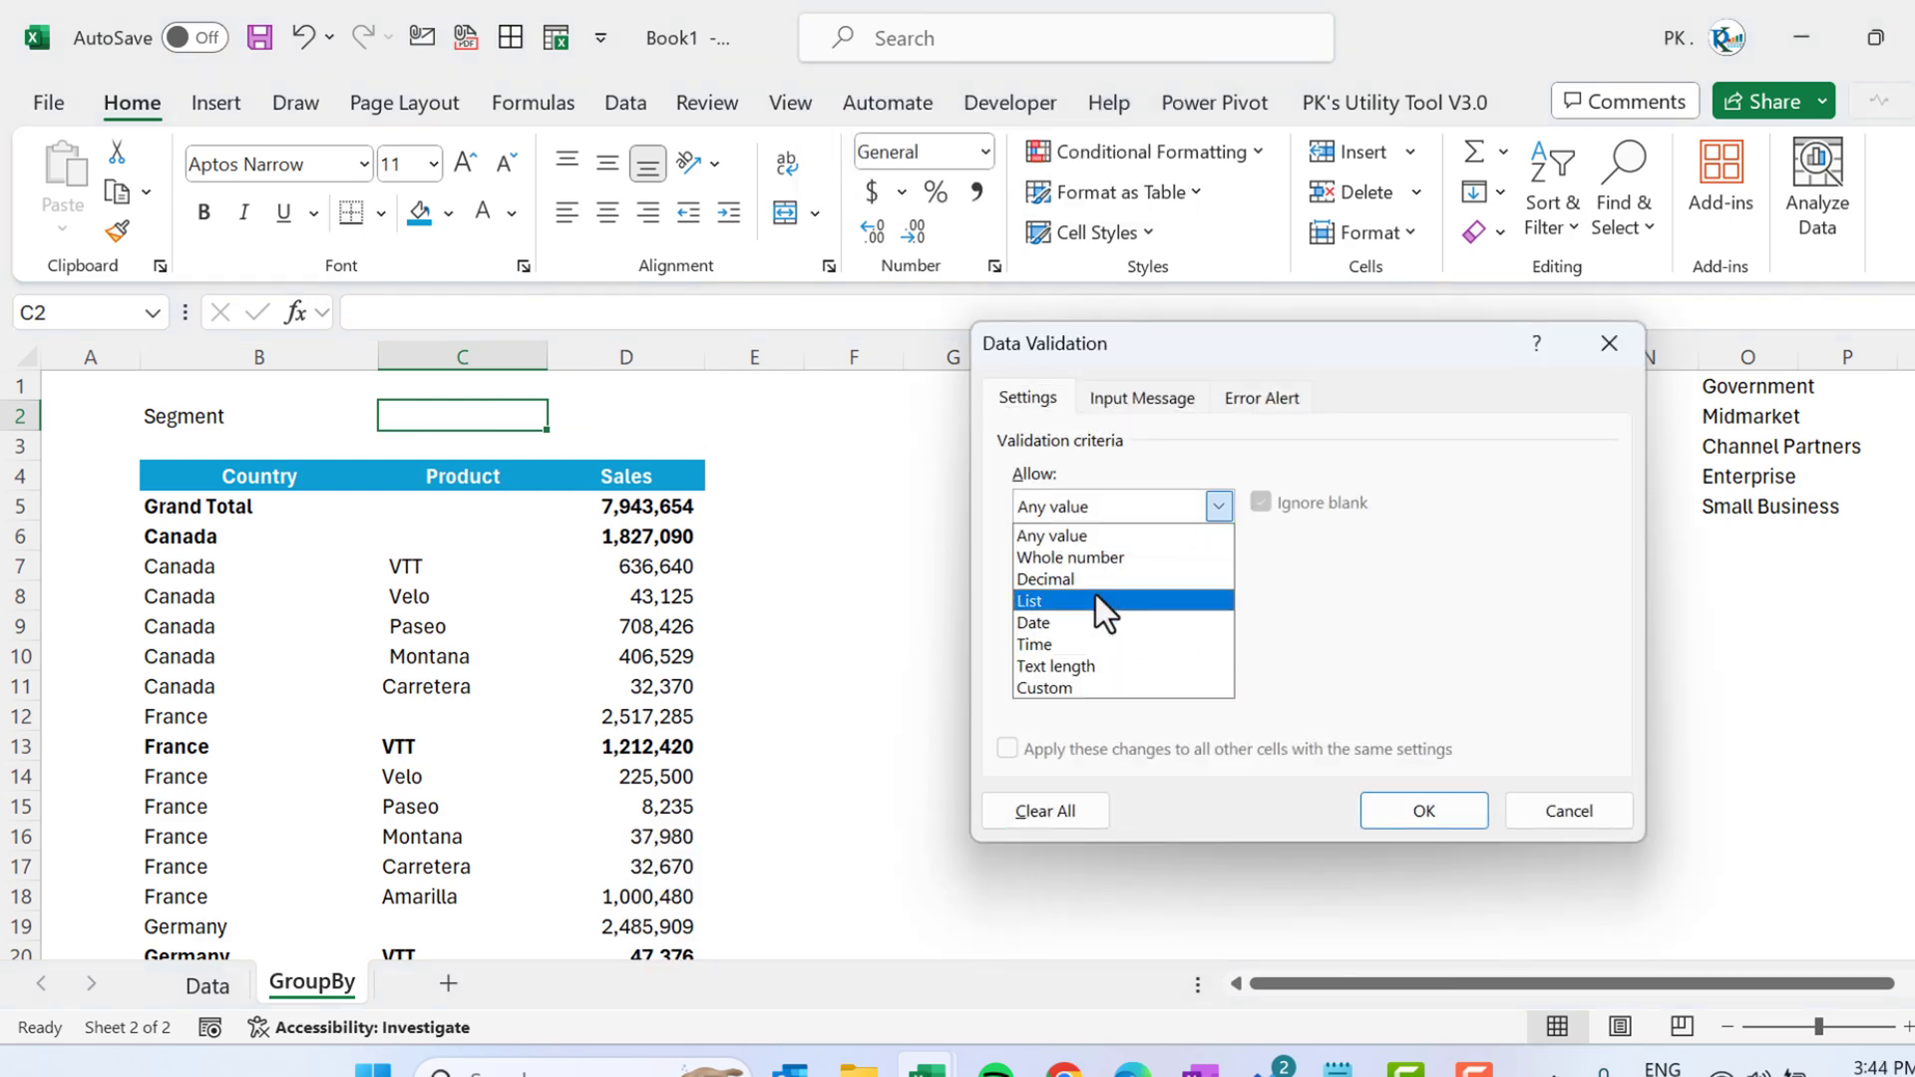
left_click(1095, 596)
left_click(1087, 637)
left_click_drag(1326, 345, 1105, 361)
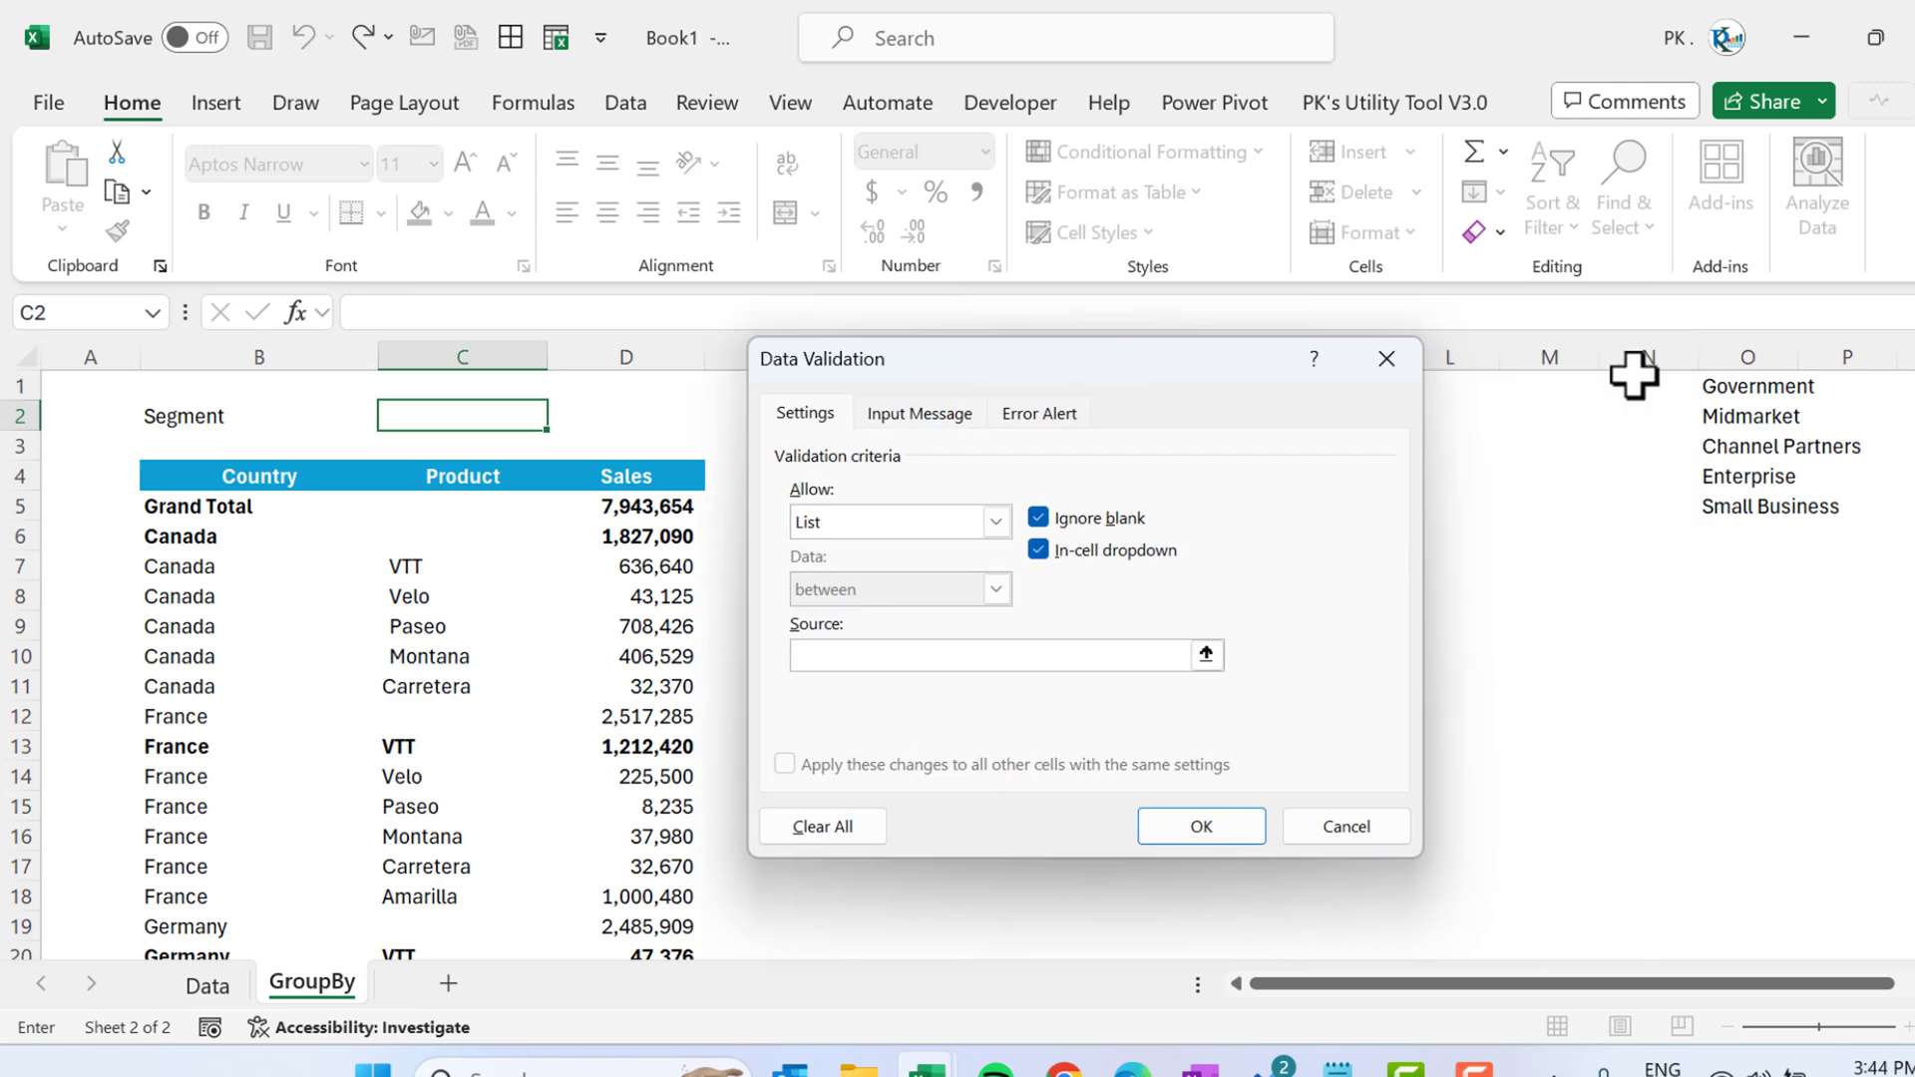
left_click(1756, 387)
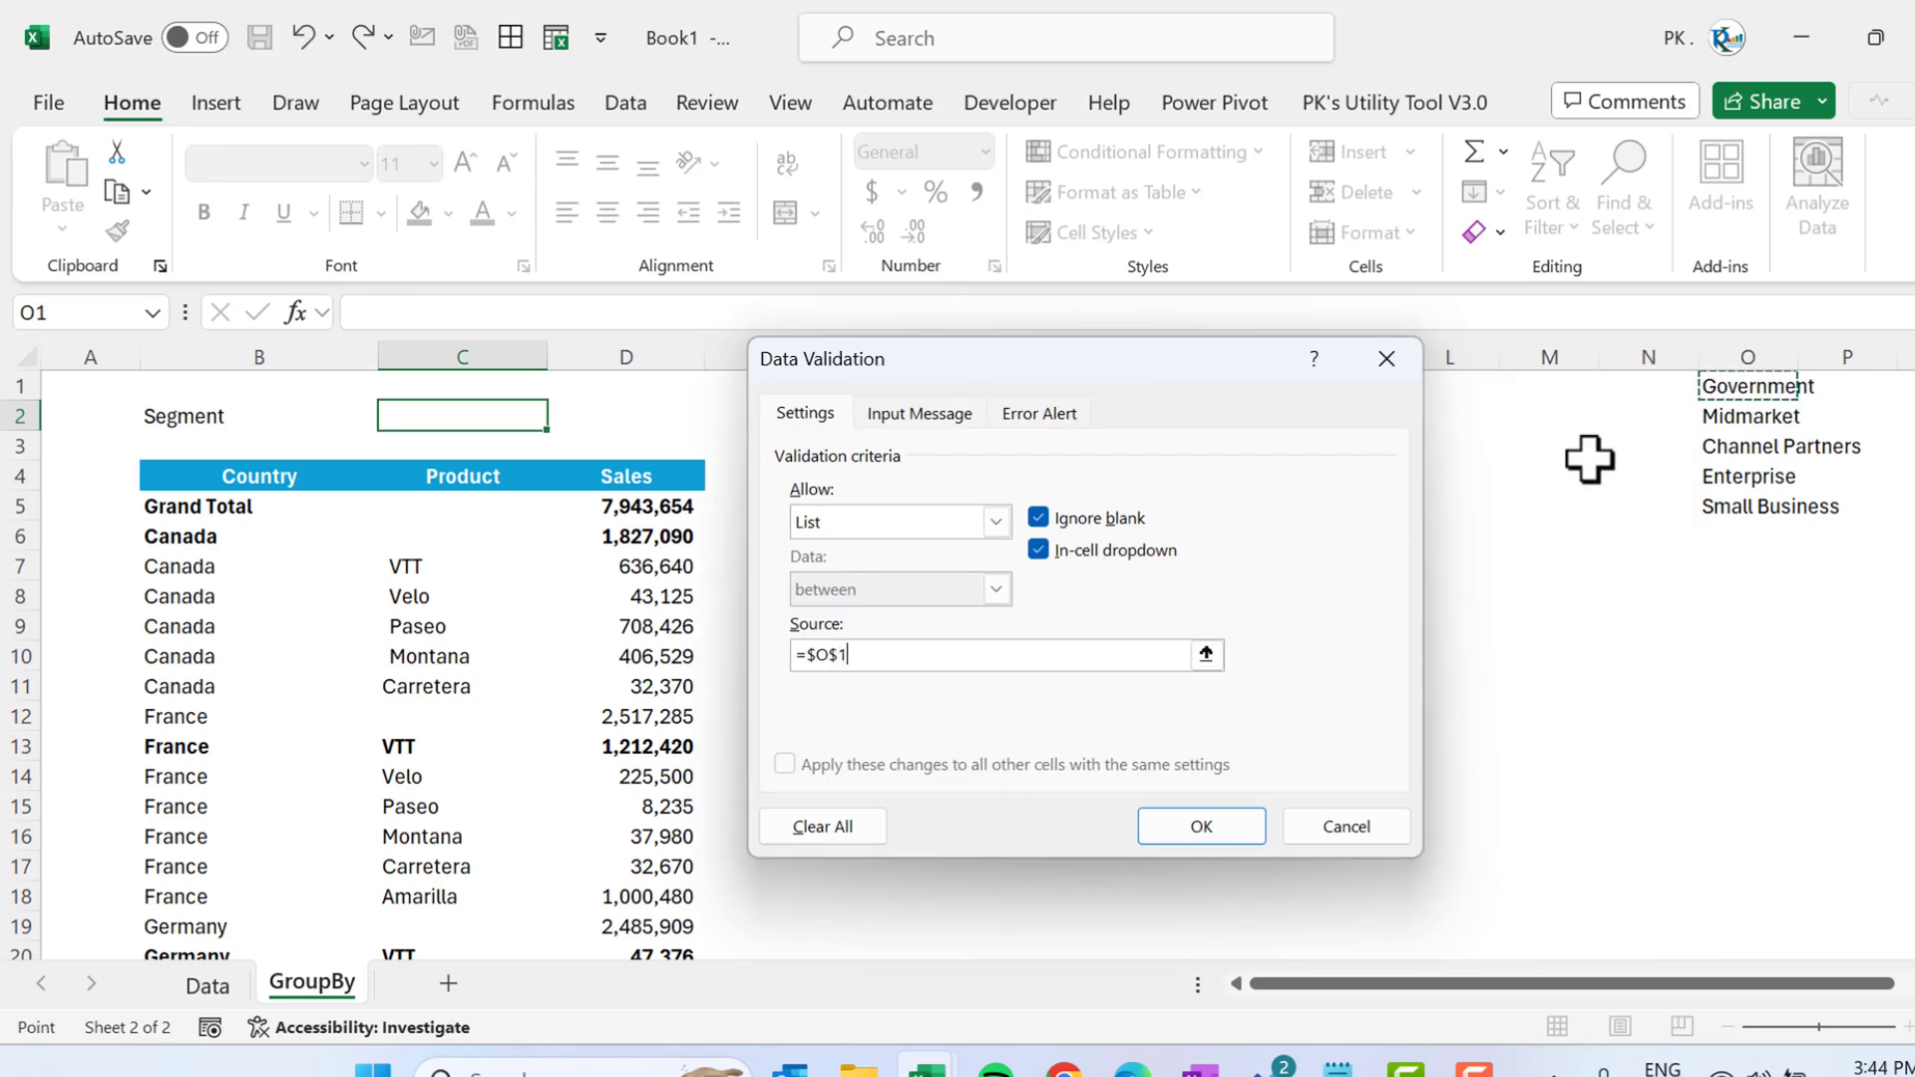
left_click(1215, 831)
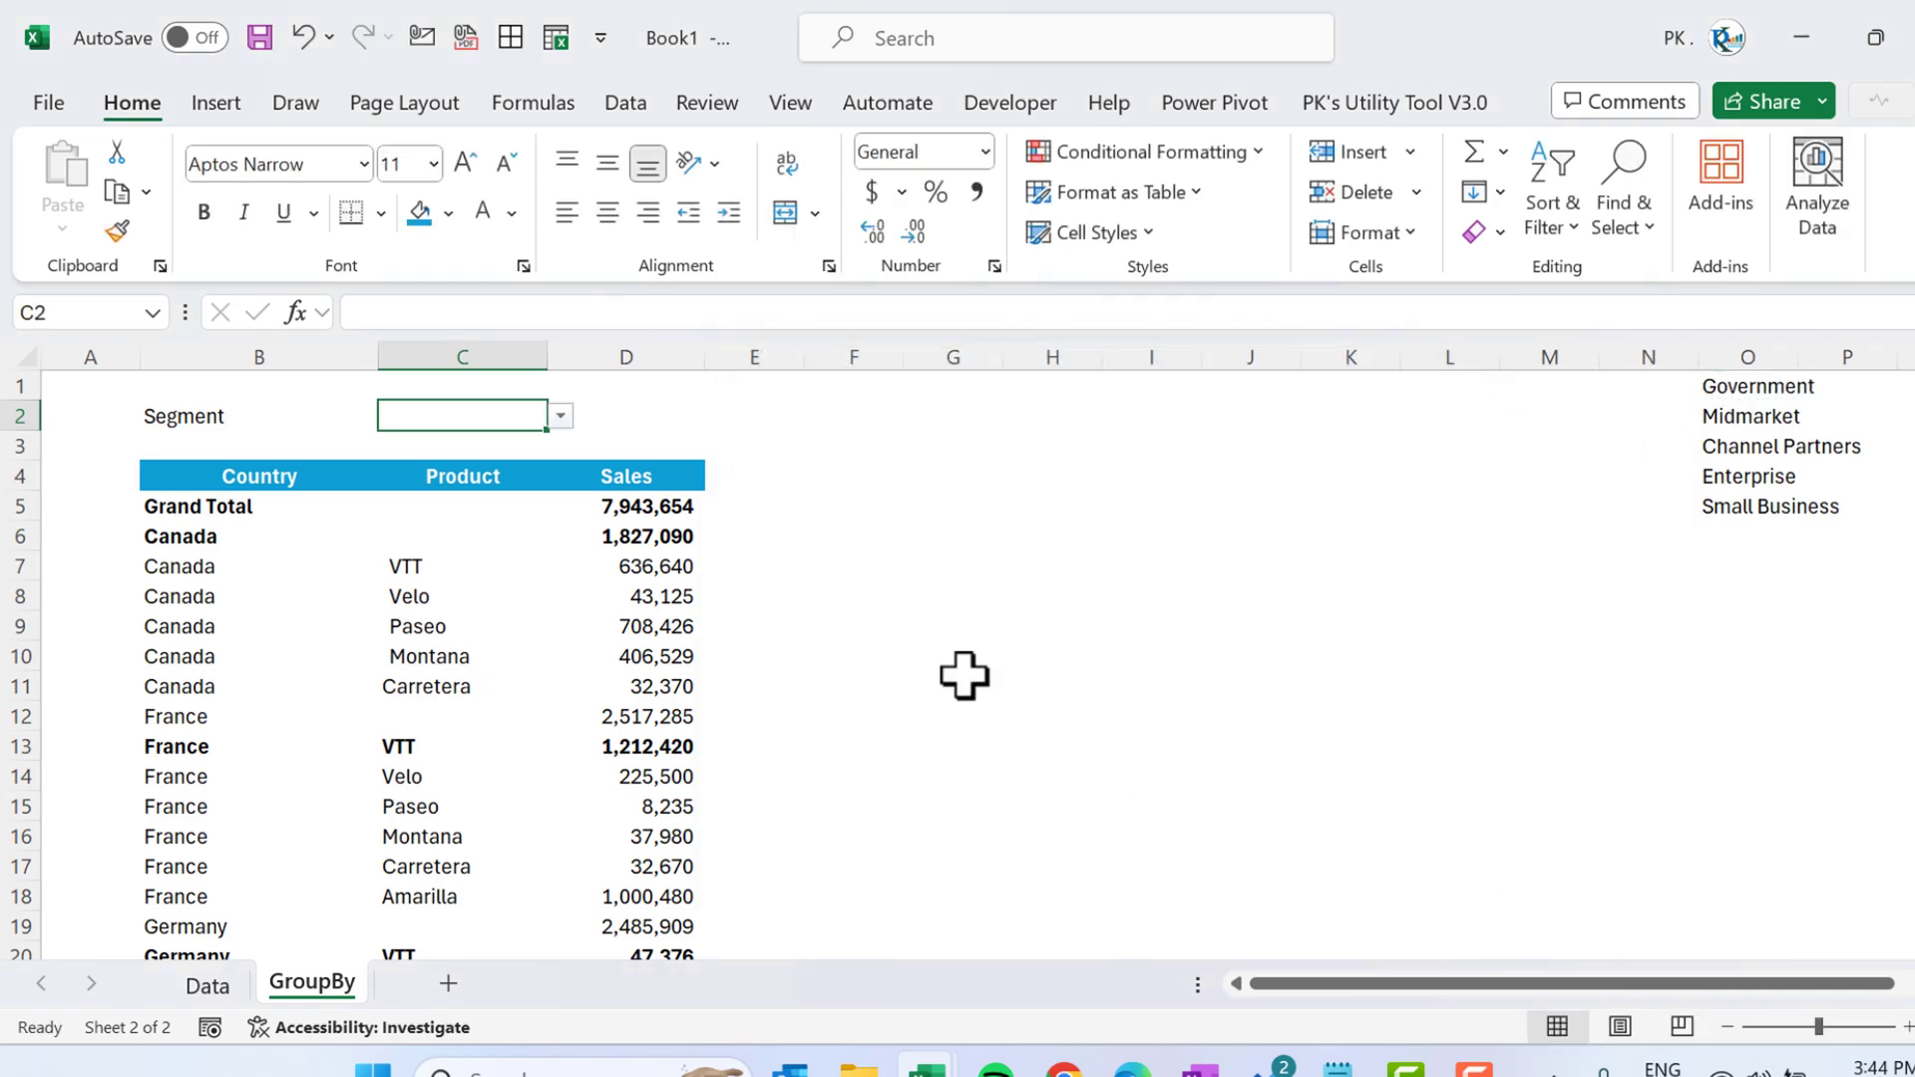
Choose Government as the segment in C2 and centre the Segment label in B2.
left_click(560, 414)
left_click(458, 445)
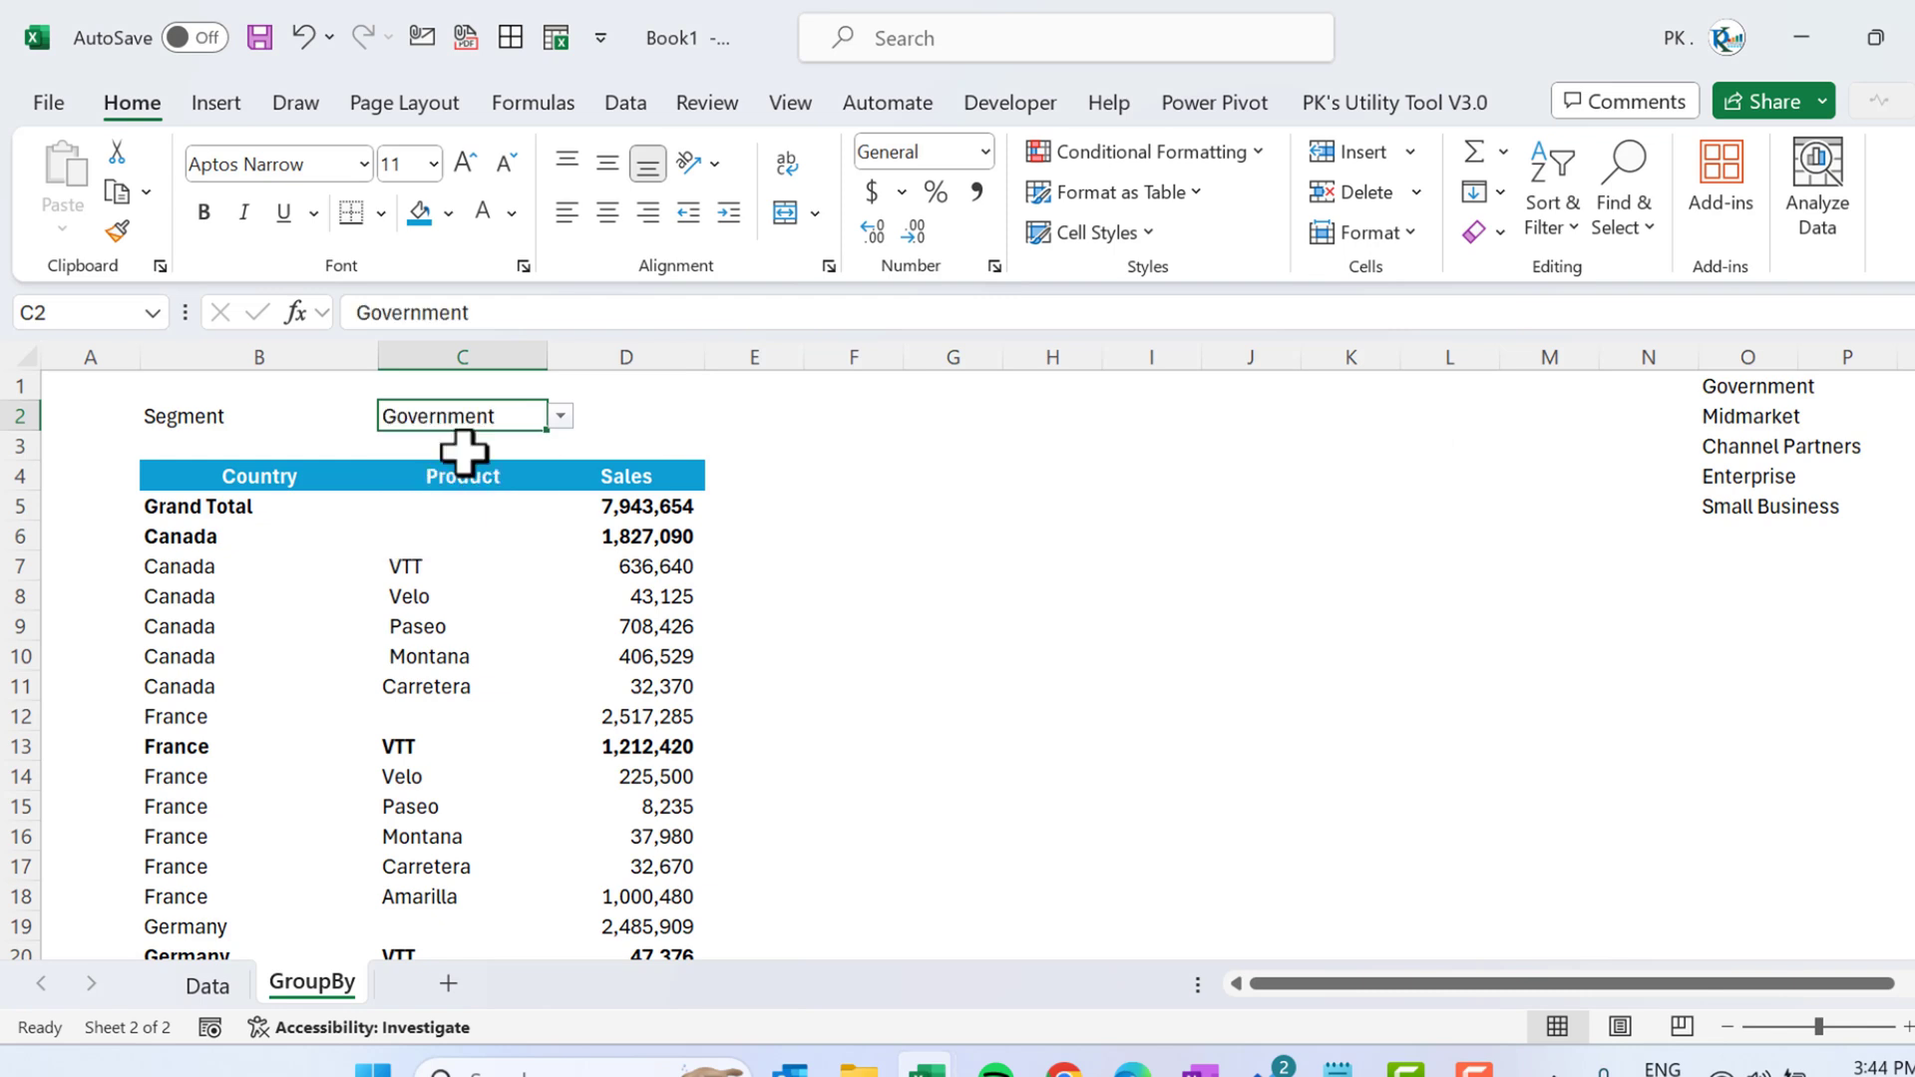
left_click(561, 415)
left_click(513, 415)
left_click(256, 415)
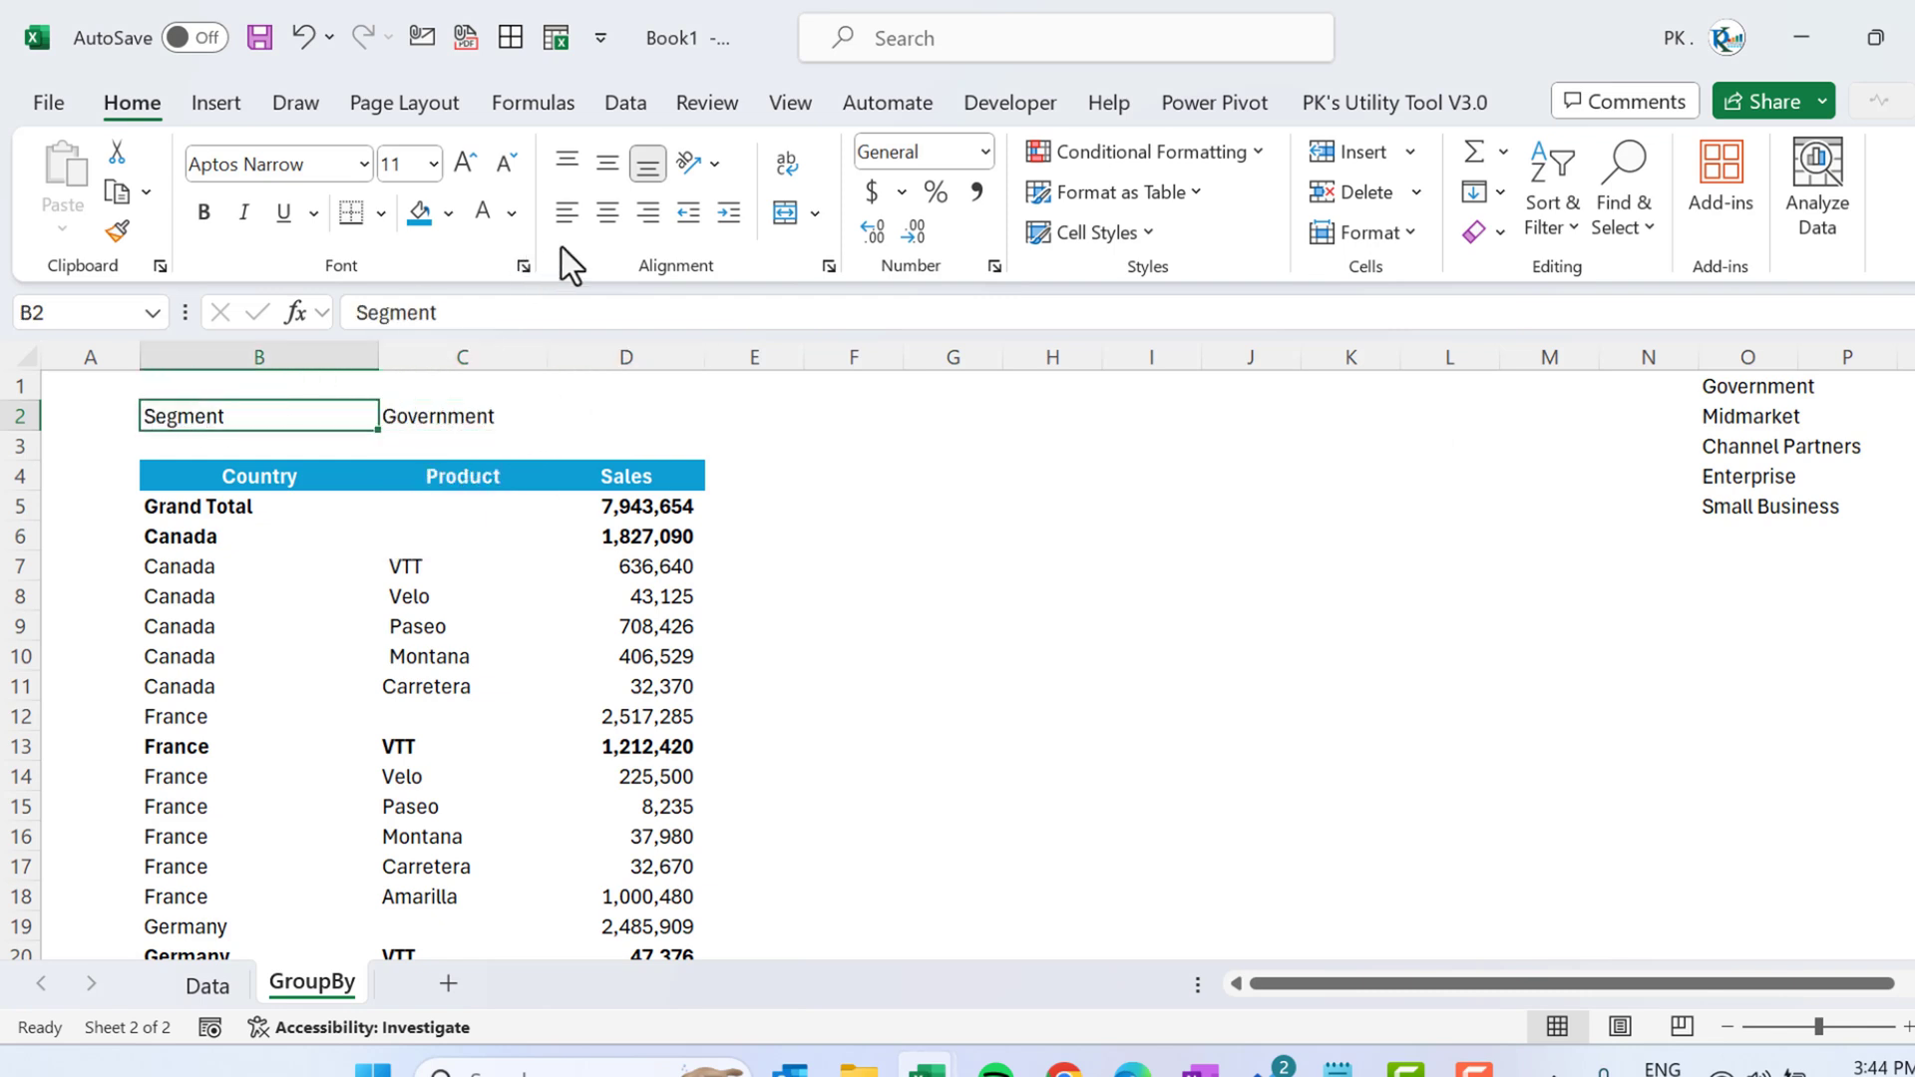
left_click(611, 212)
Switch the segment choice in C2 to Midmarket and back to Government.
left_click(459, 416)
left_click(561, 415)
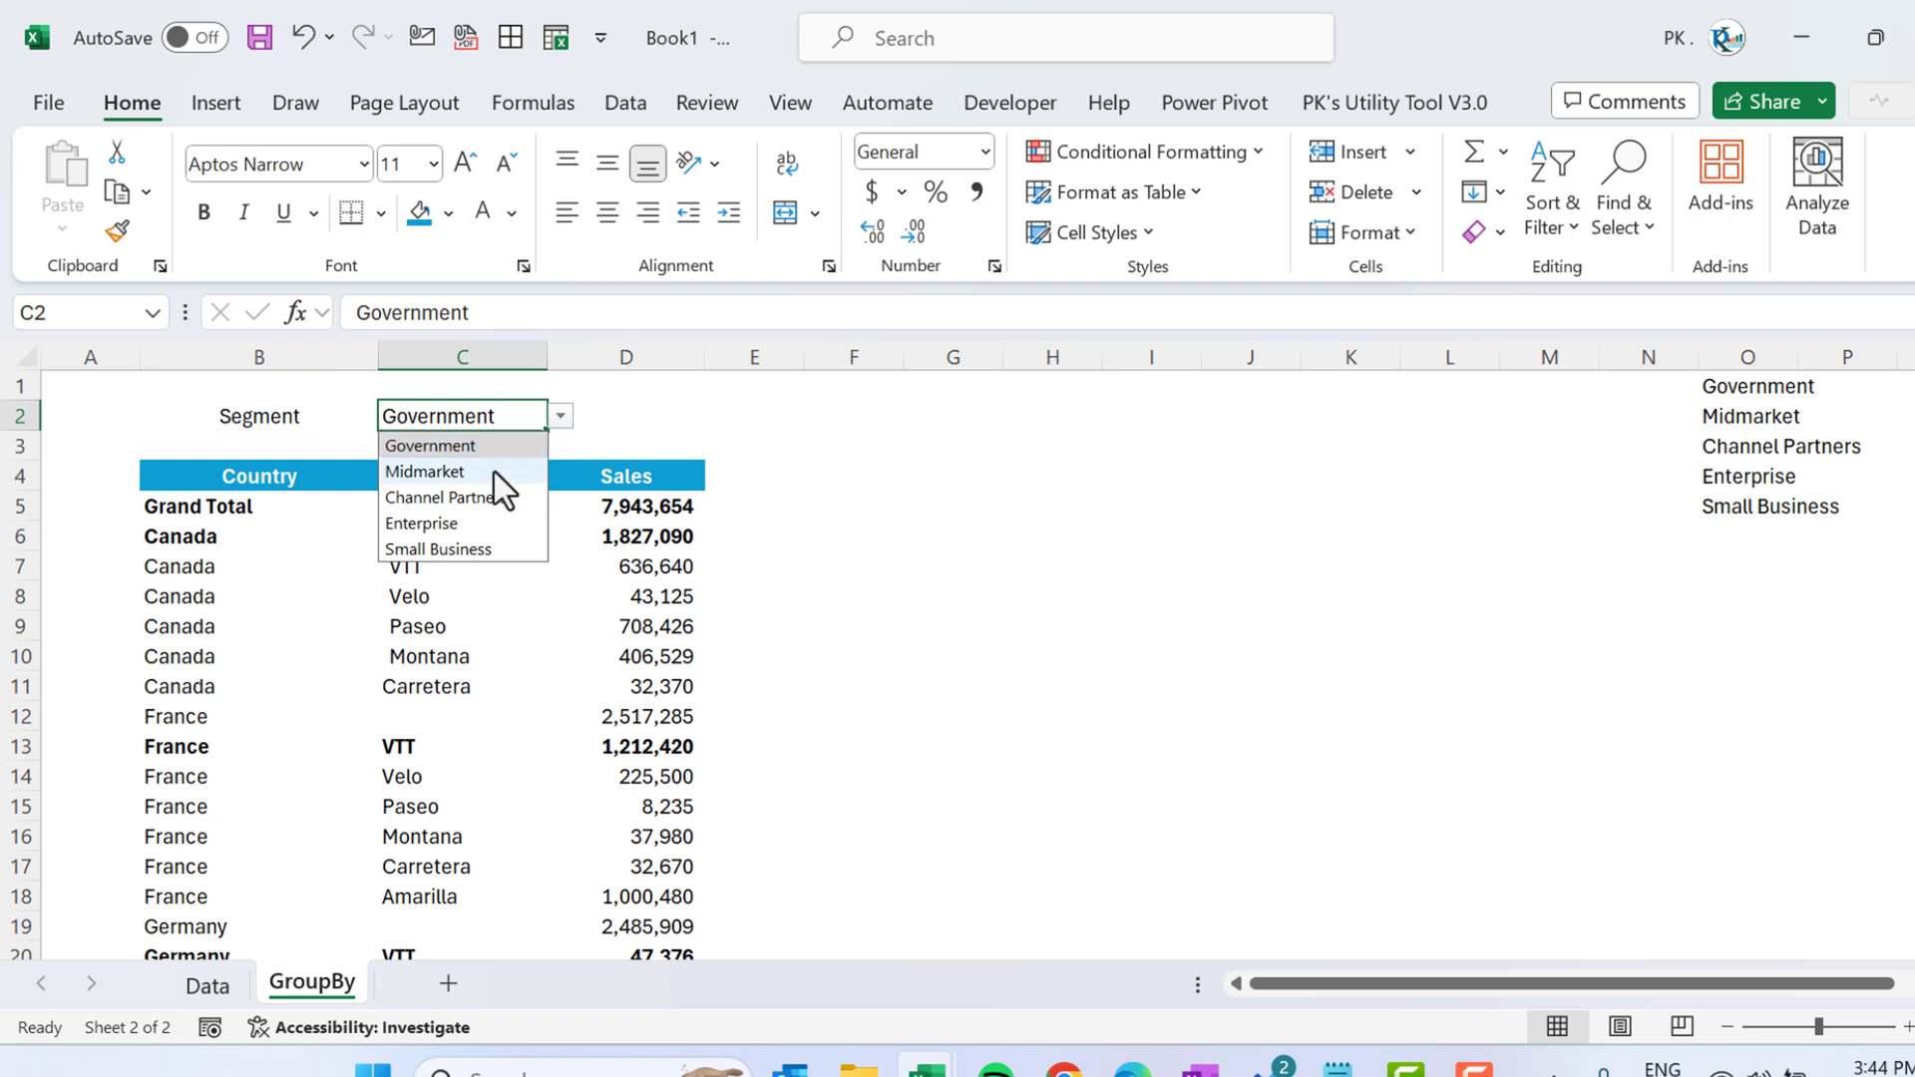
left_click(494, 470)
left_click(566, 413)
left_click(528, 416)
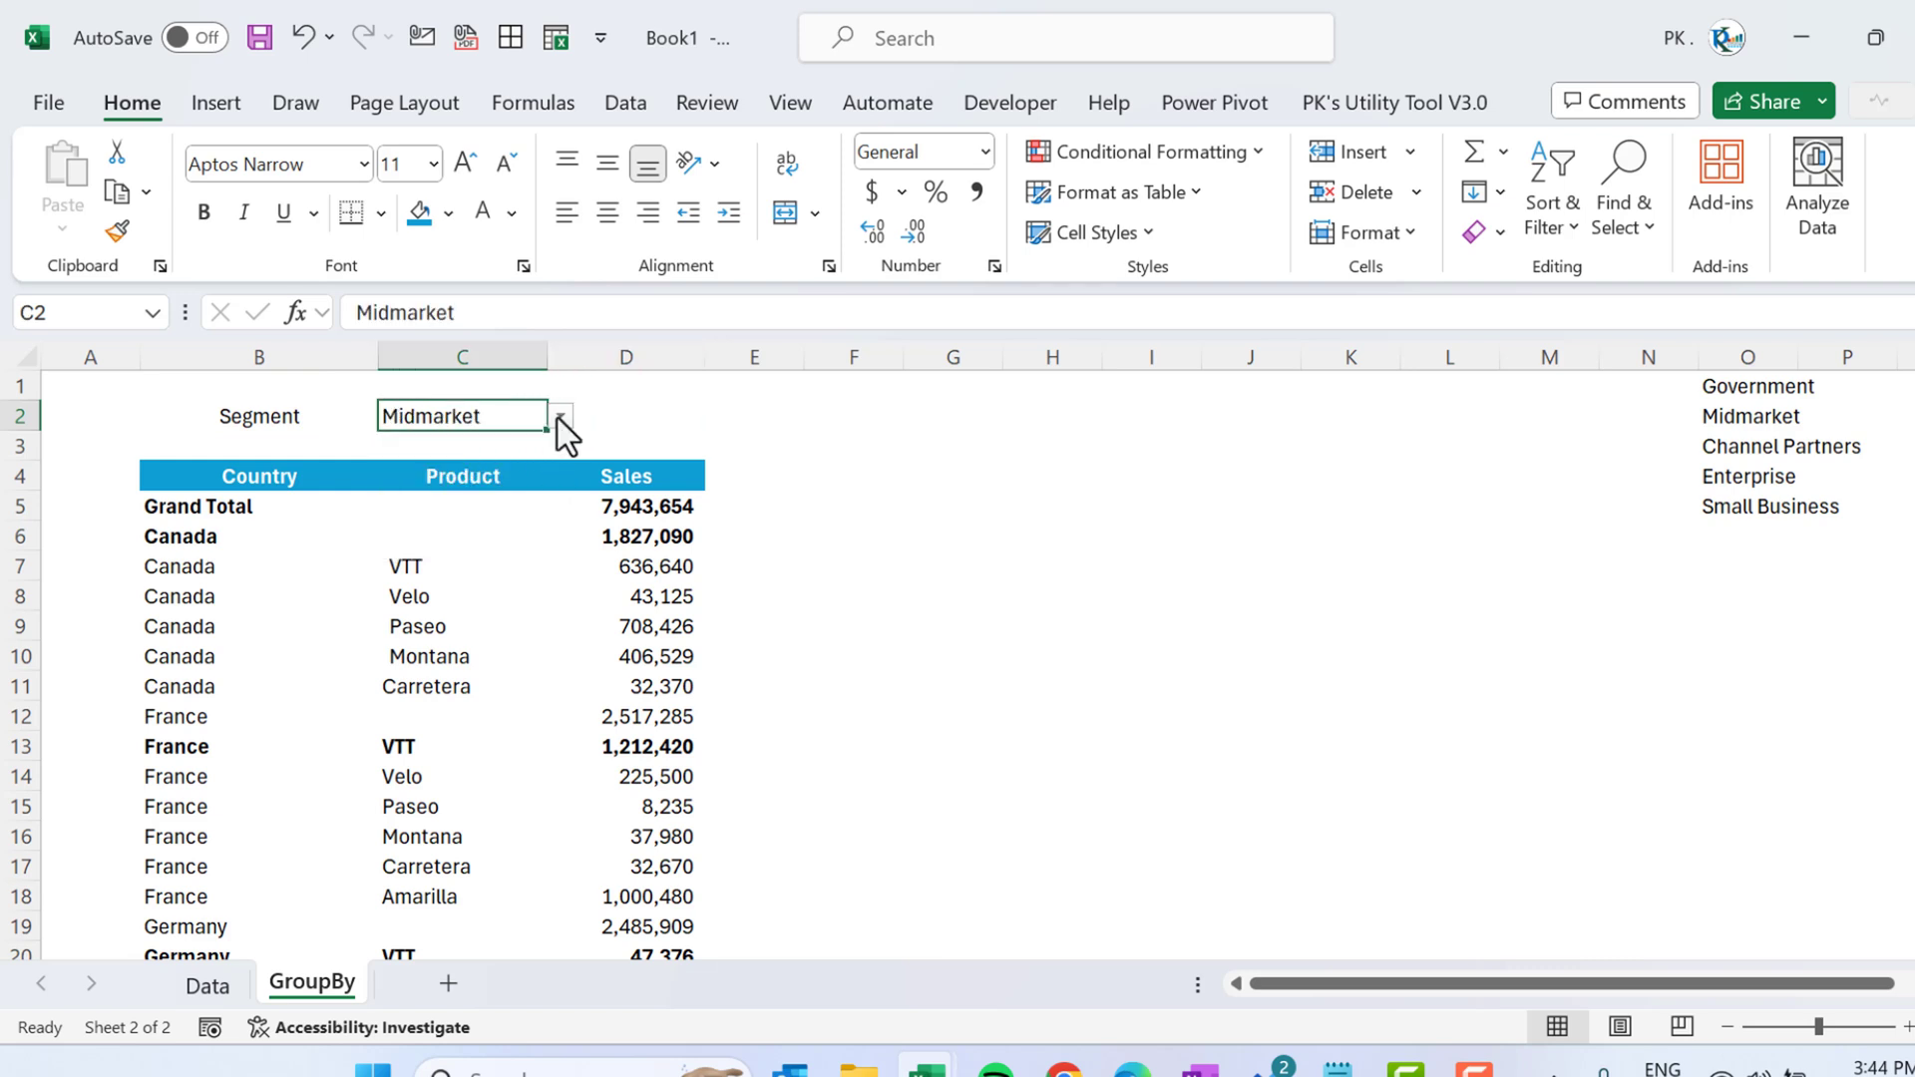
left_click(560, 415)
left_click(503, 445)
Replace the discount band condition in the GROUPBY formula's filter array in B5 with Data!A2:A701=GroupBy!C2.
left_click(264, 503)
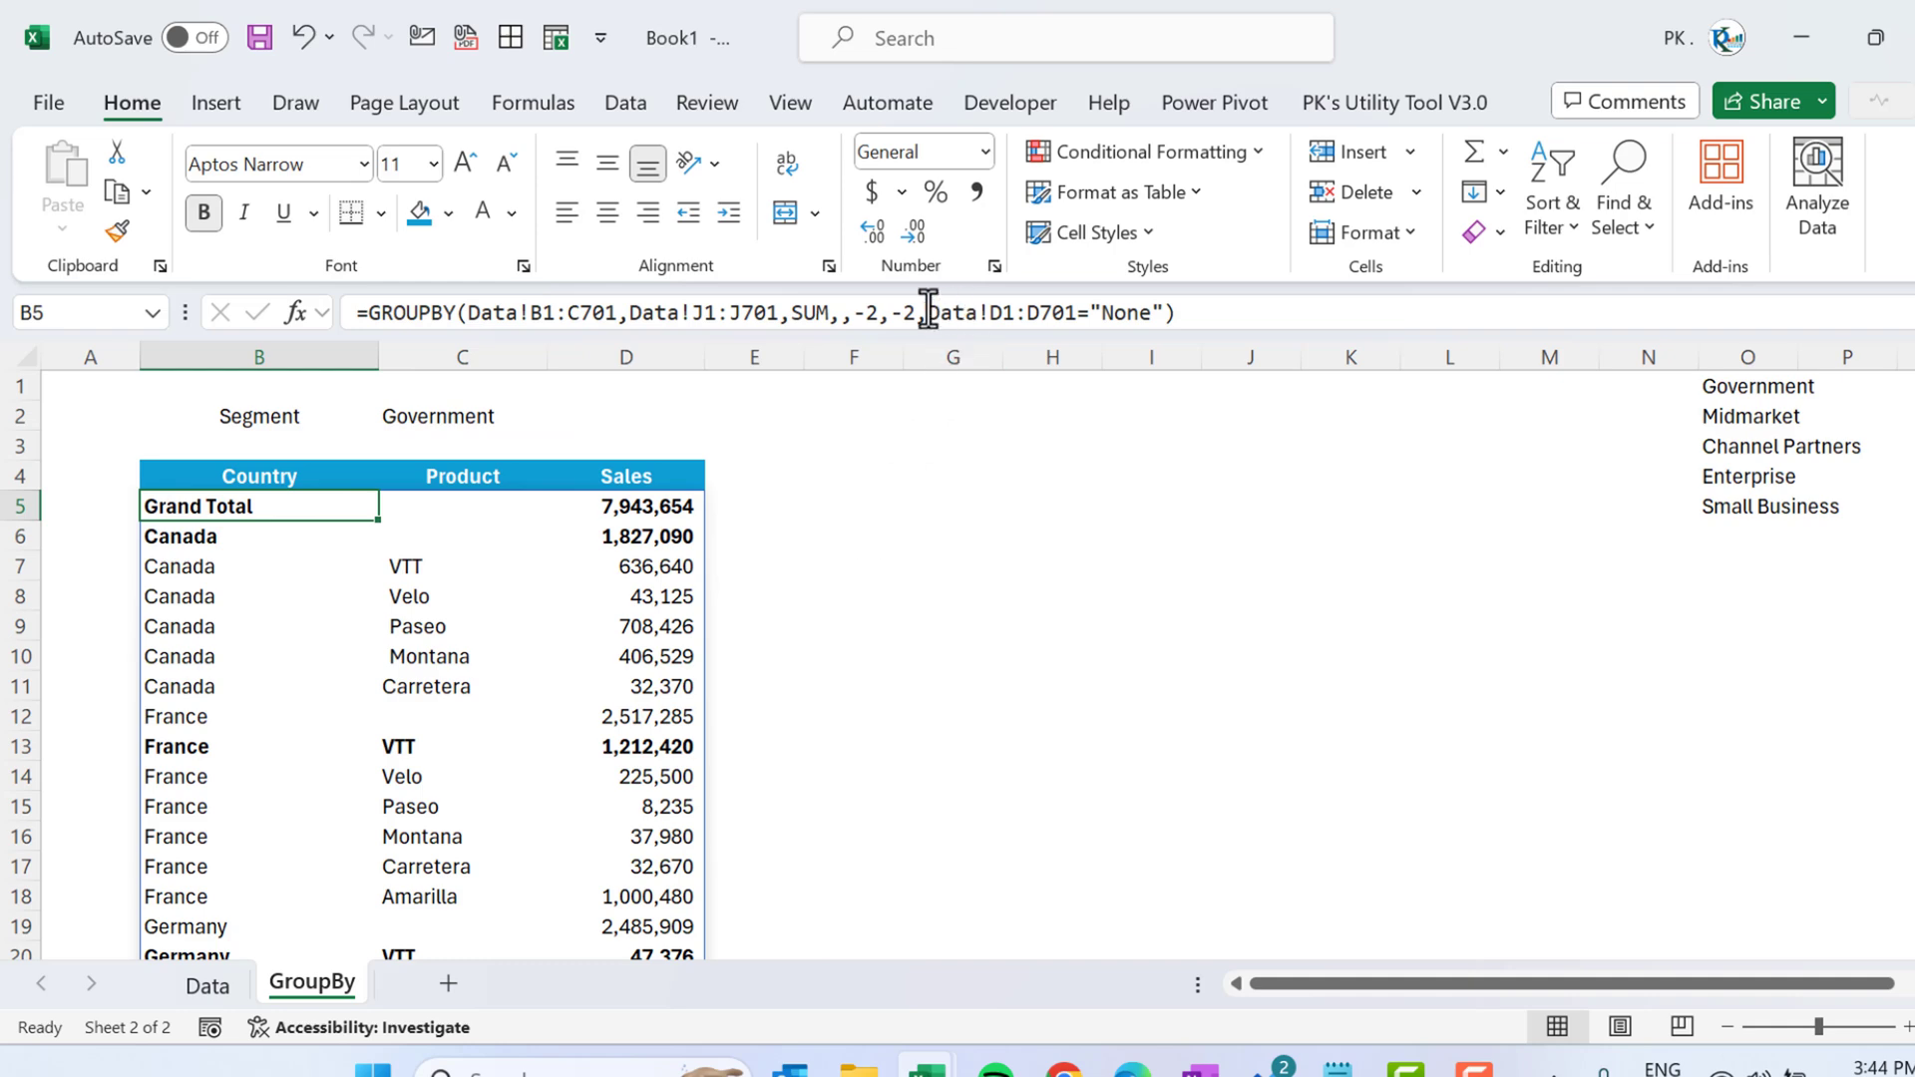
left_click_drag(929, 313, 1134, 312)
key("Delete")
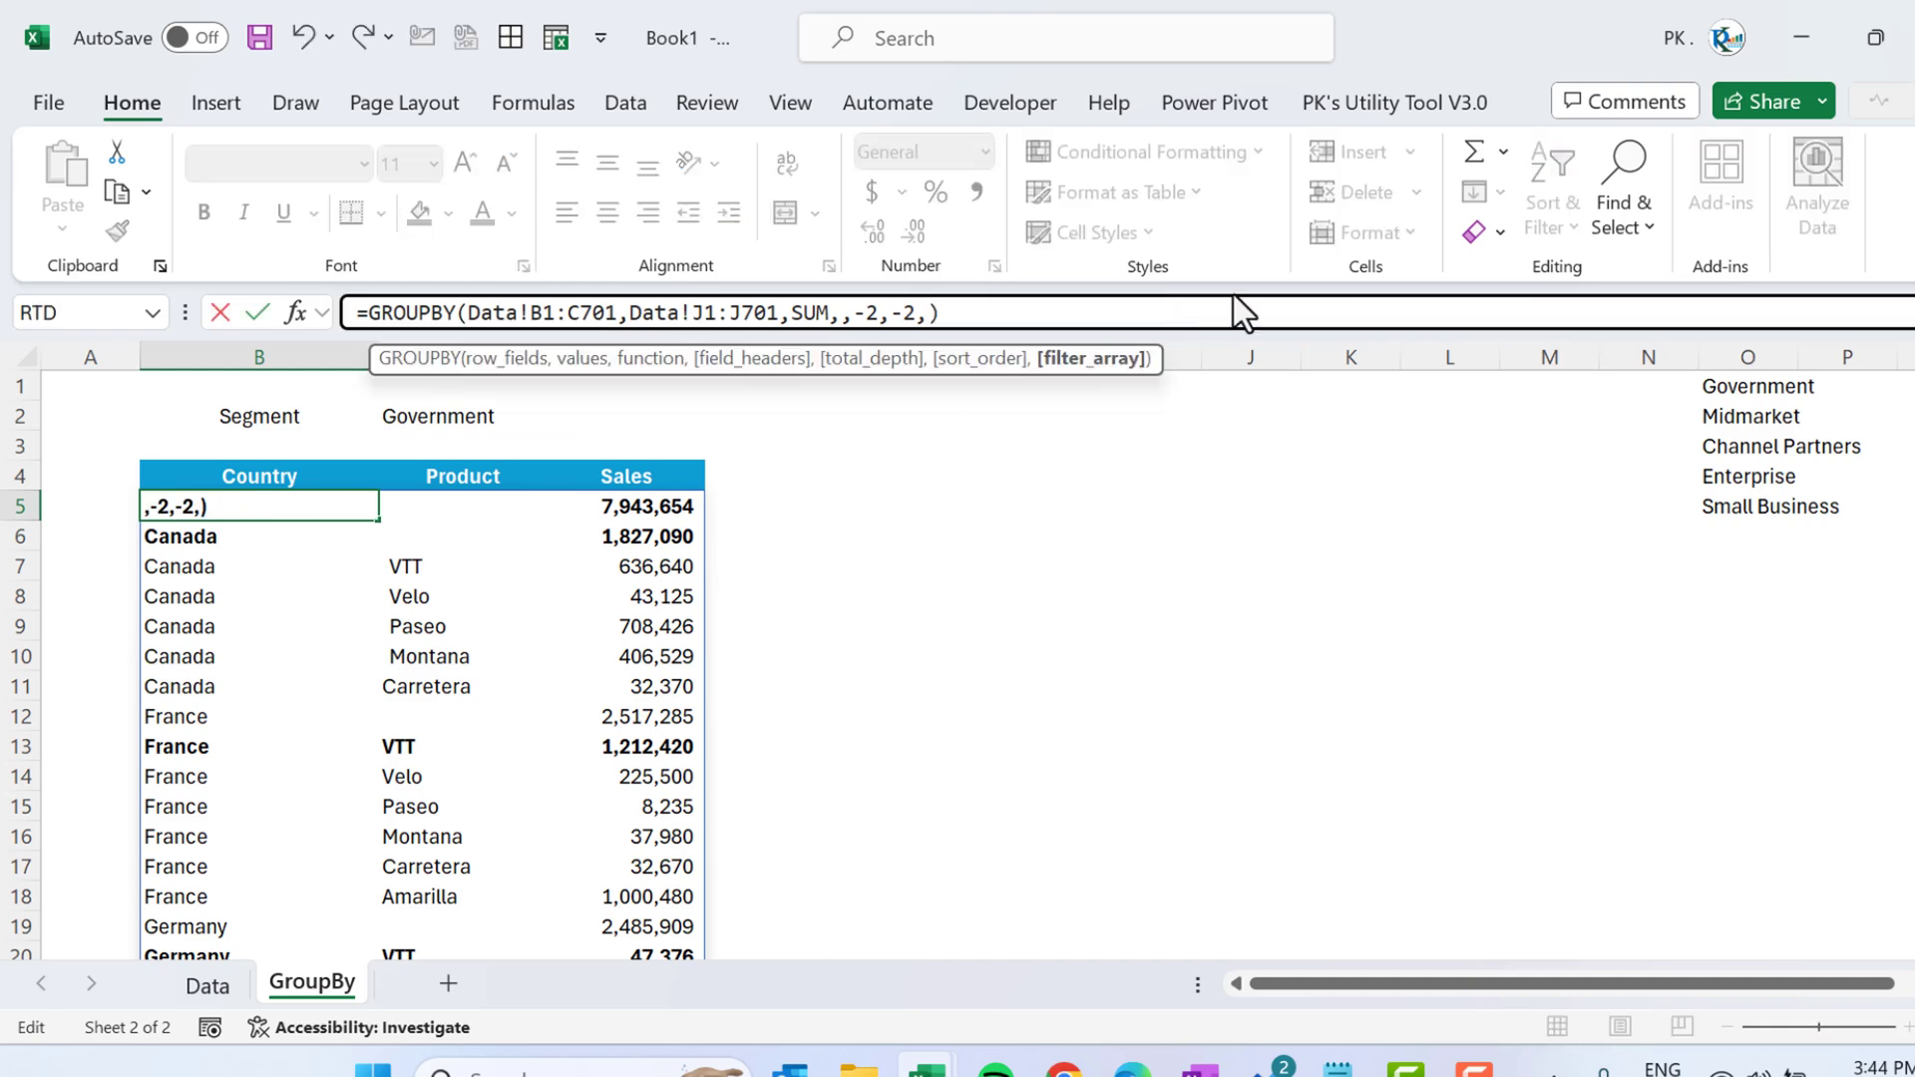
left_click(204, 987)
left_click(256, 590)
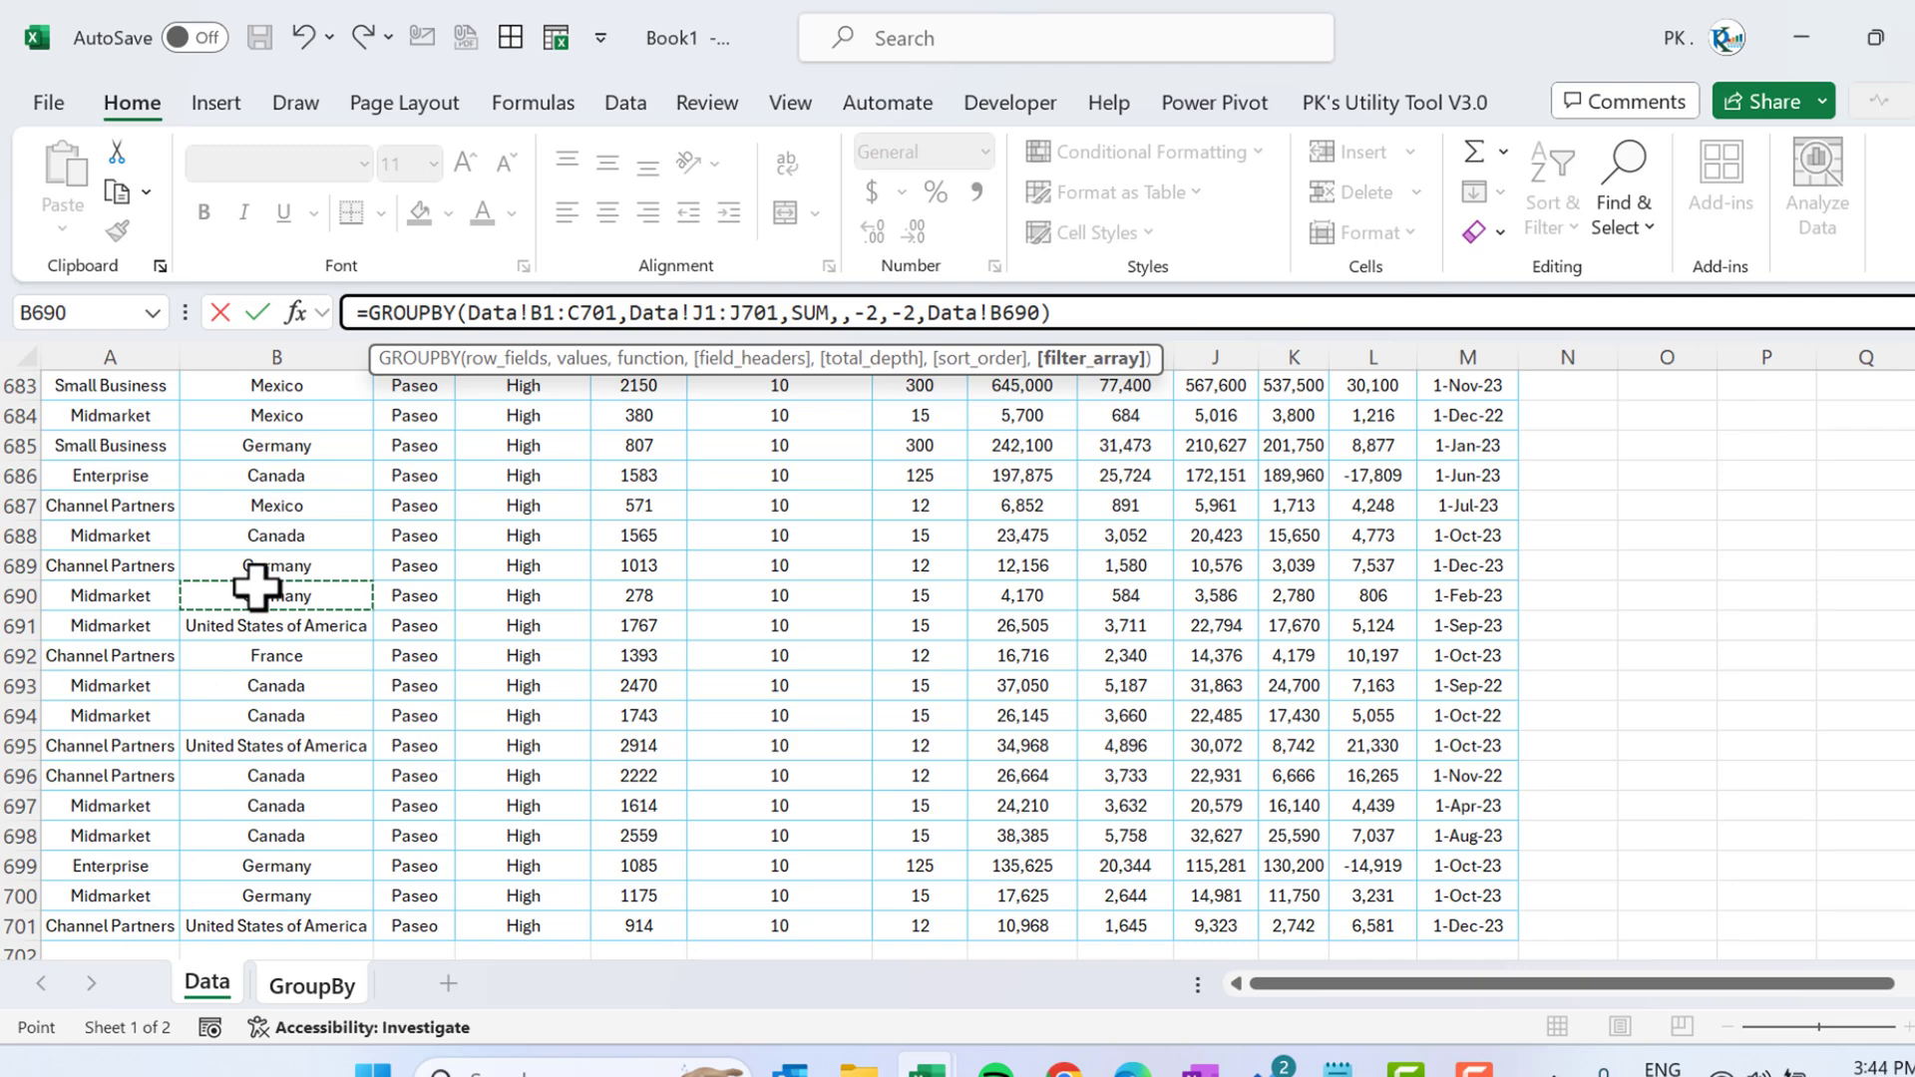
key("ctrl+Up")
key("Down")
key("Left")
key("ctrl+shift+Down")
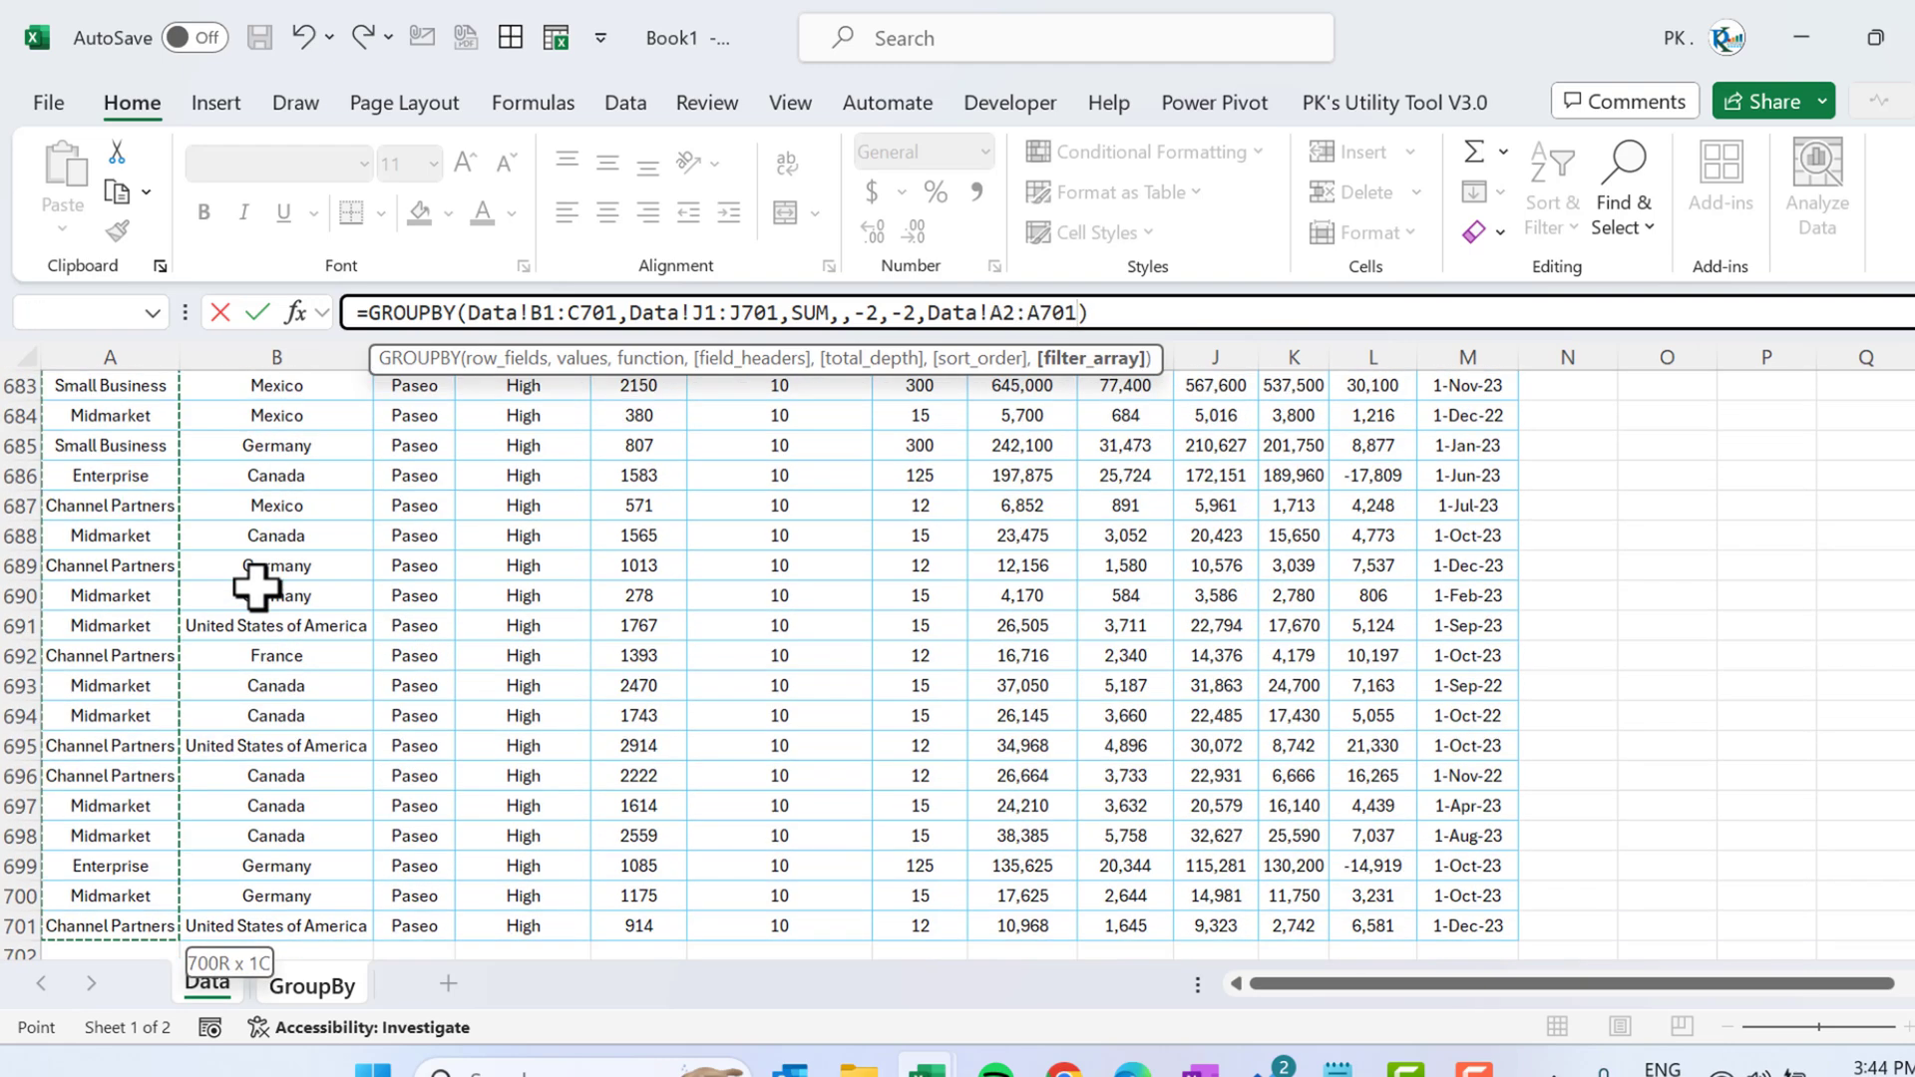
type("=")
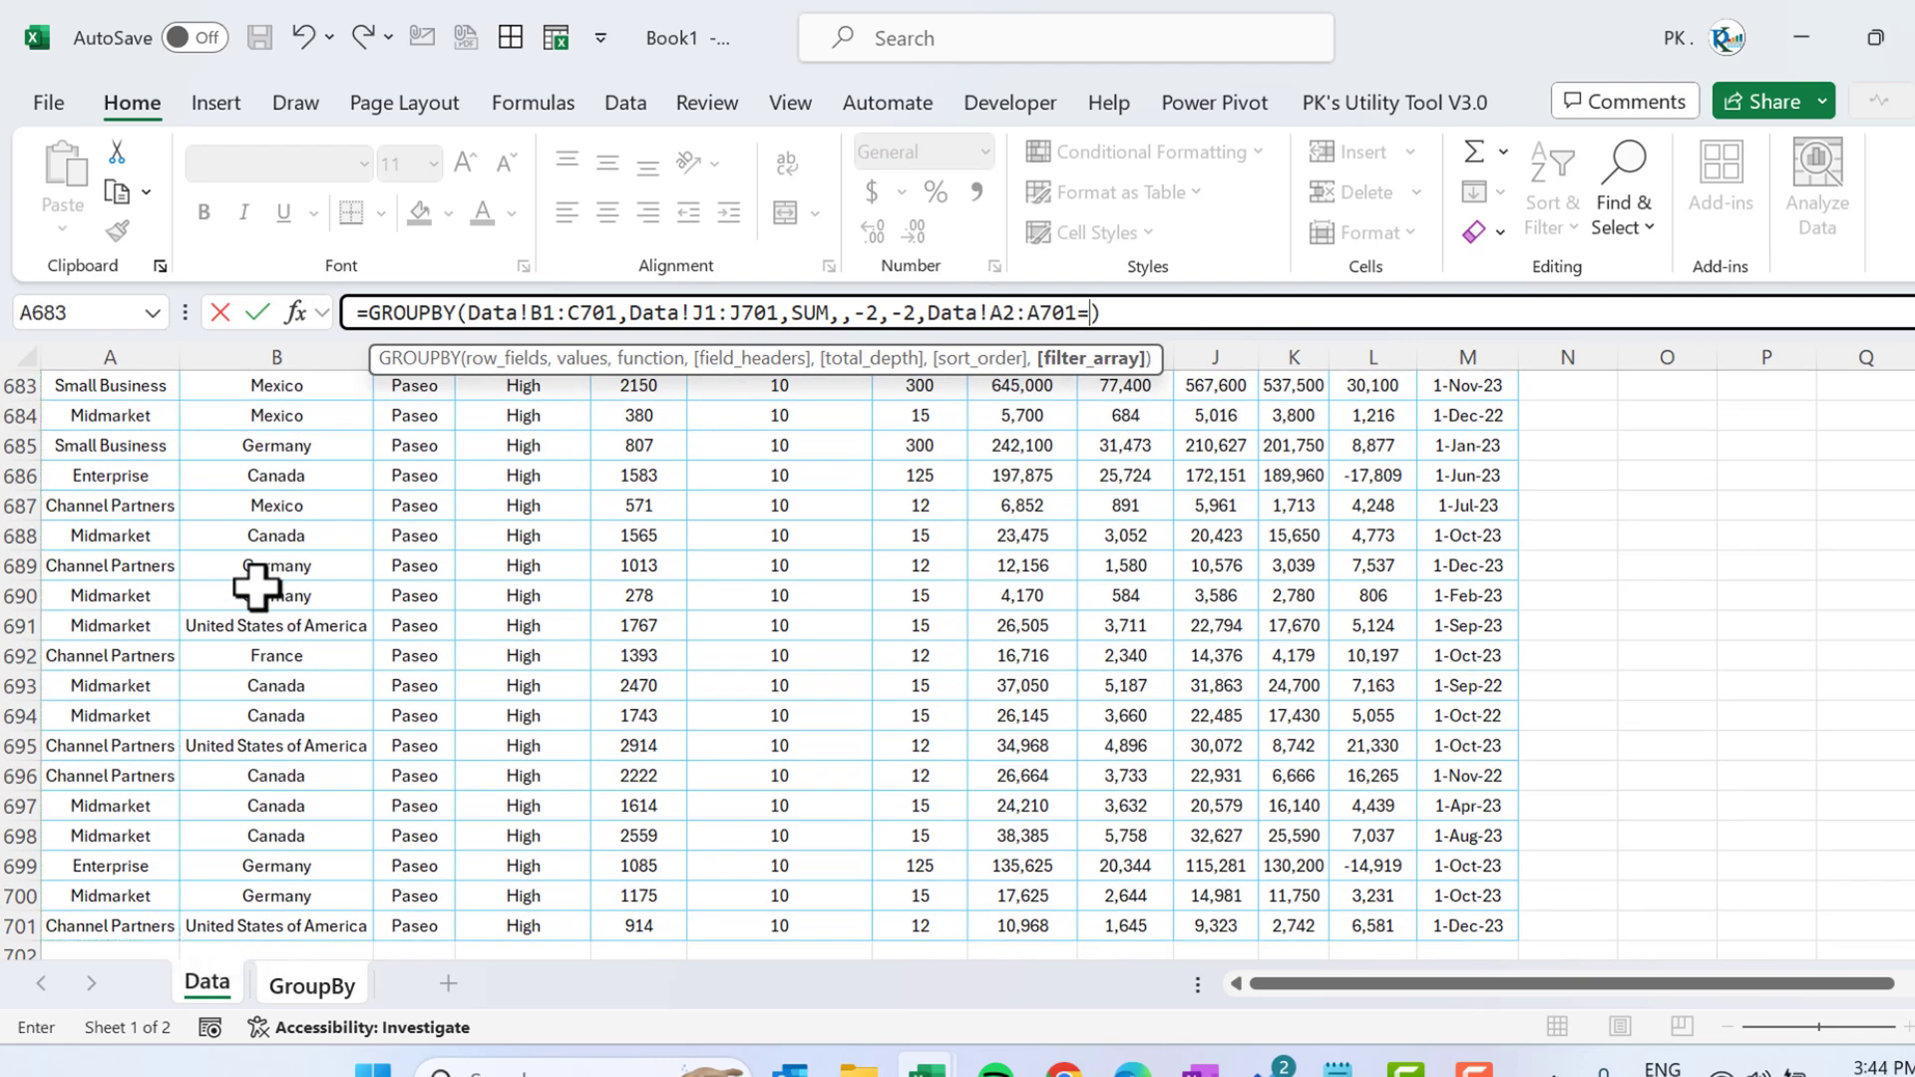
left_click(314, 991)
left_click(446, 417)
key("Return")
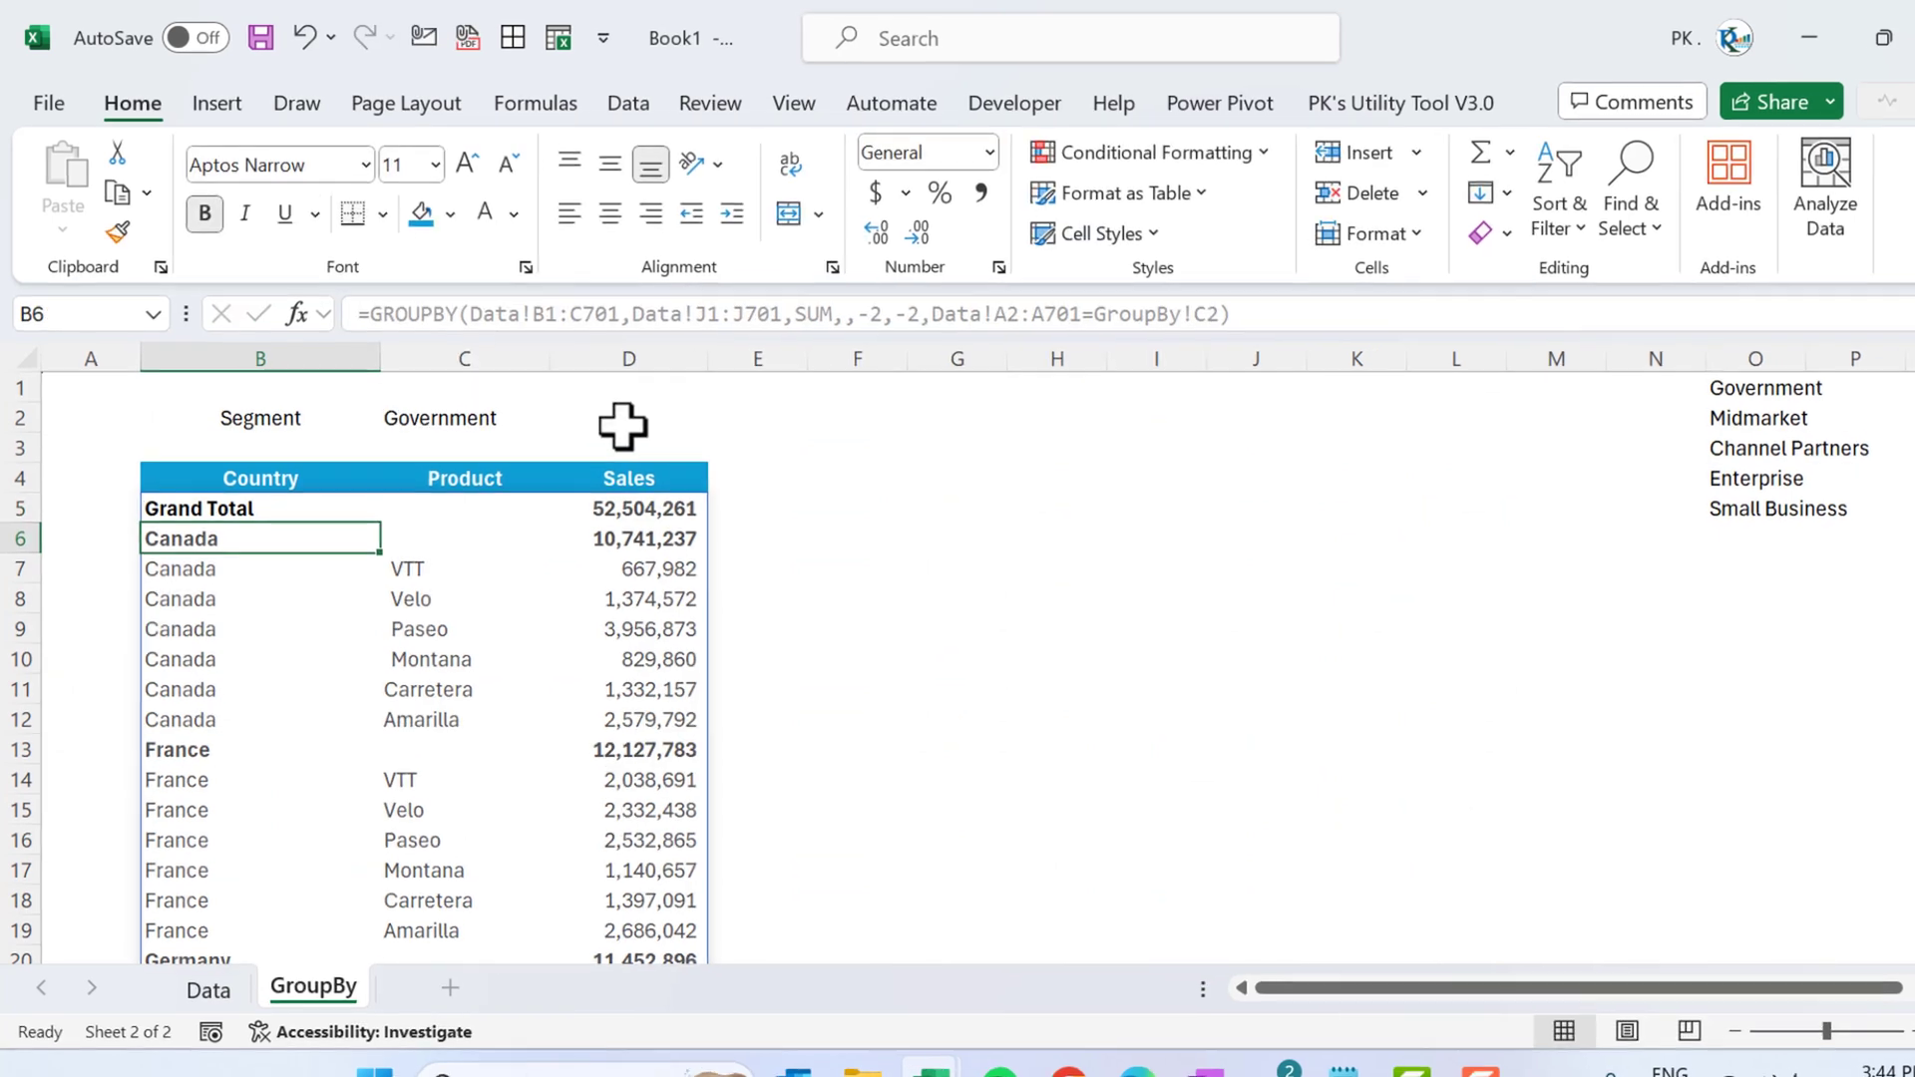
Test the segment filter by setting C2 to Midmarket, Channel Partners and finally Enterprise.
left_click(449, 419)
left_click(562, 419)
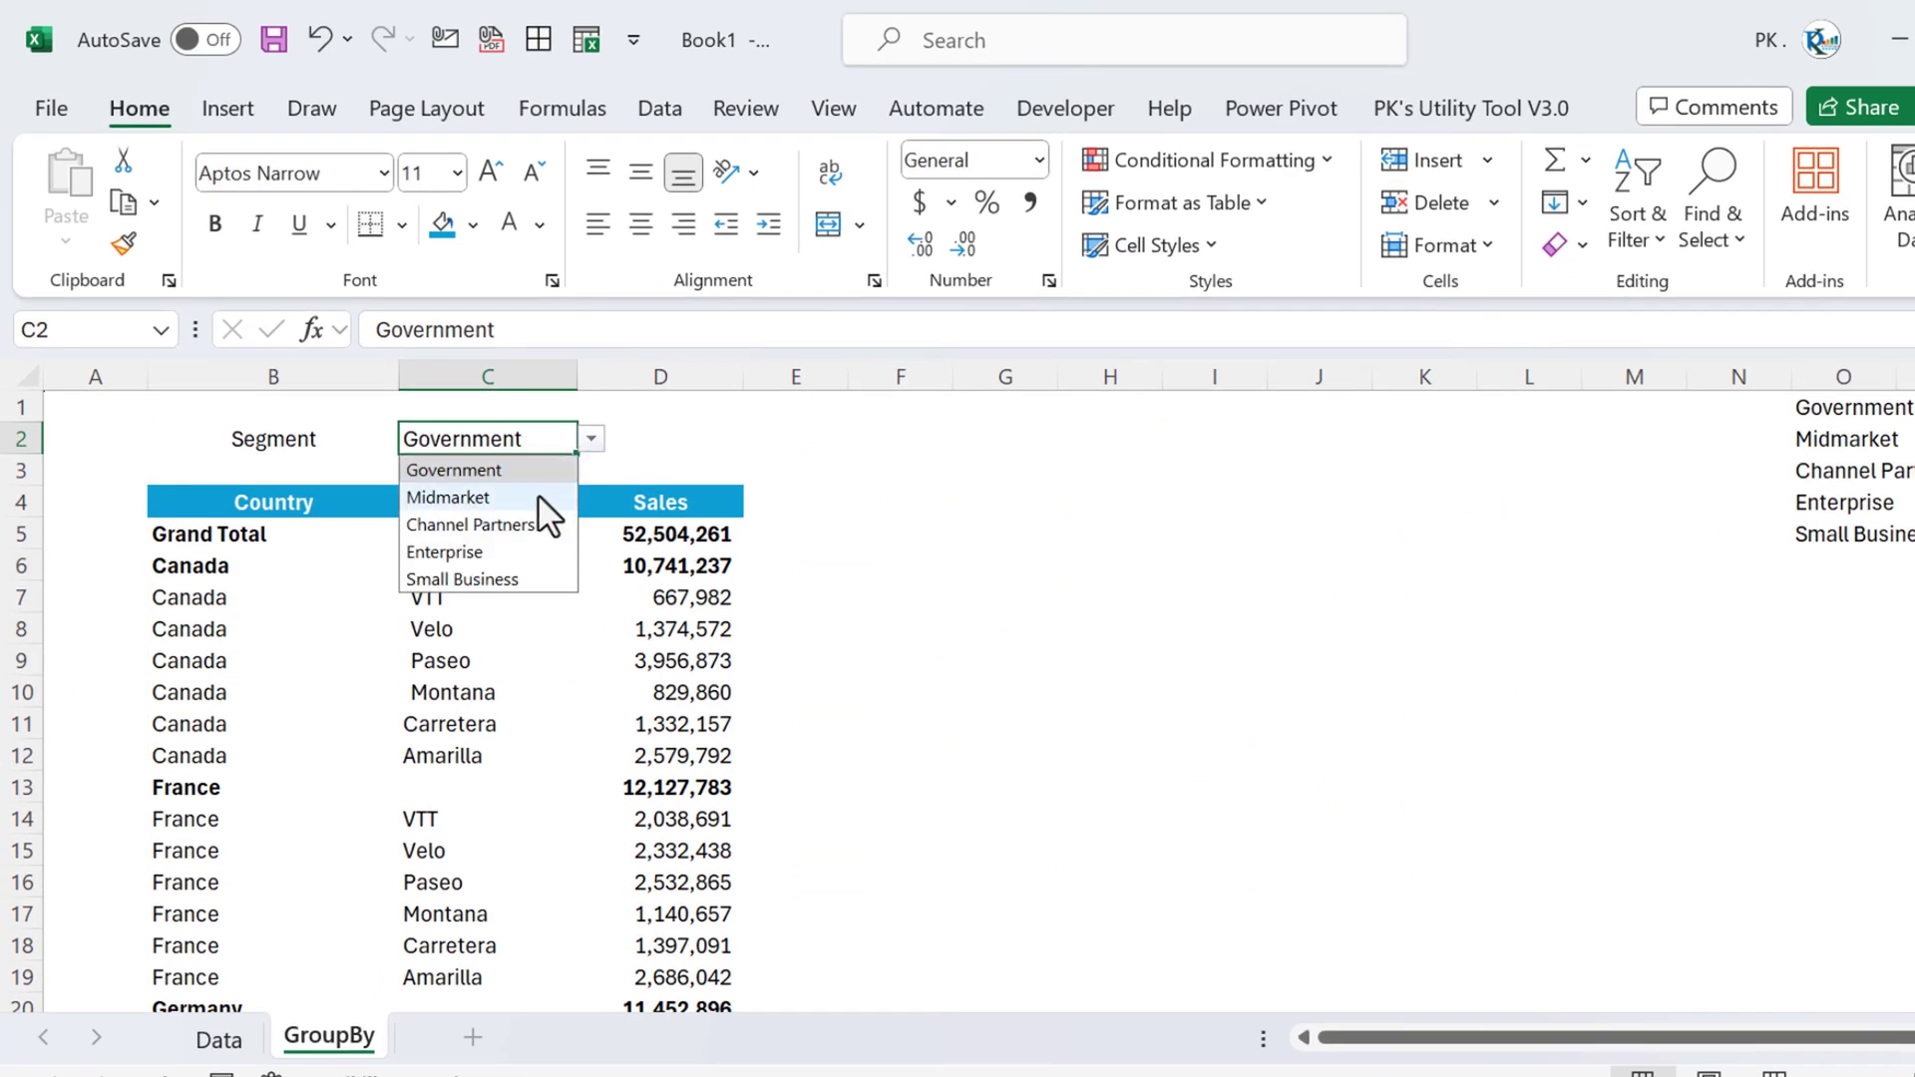
left_click(537, 496)
left_click(591, 440)
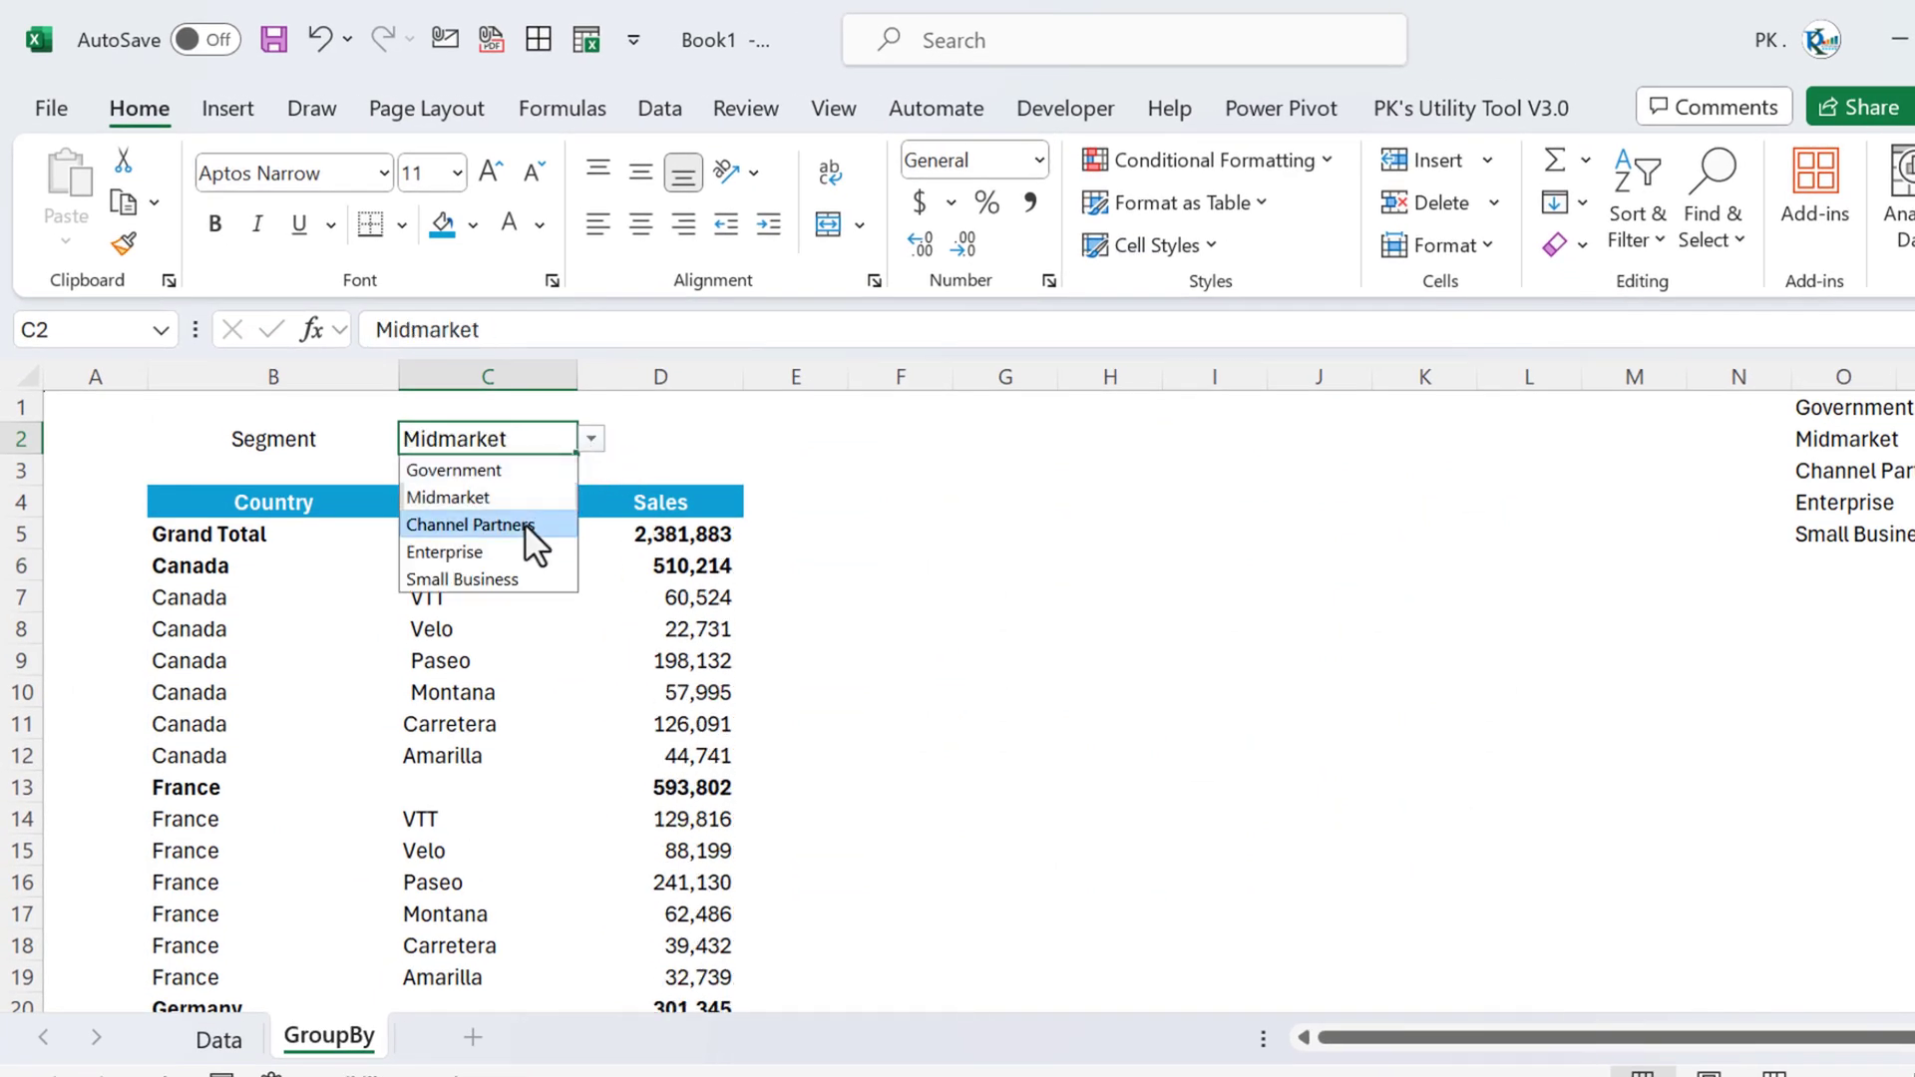
left_click(524, 523)
left_click(592, 438)
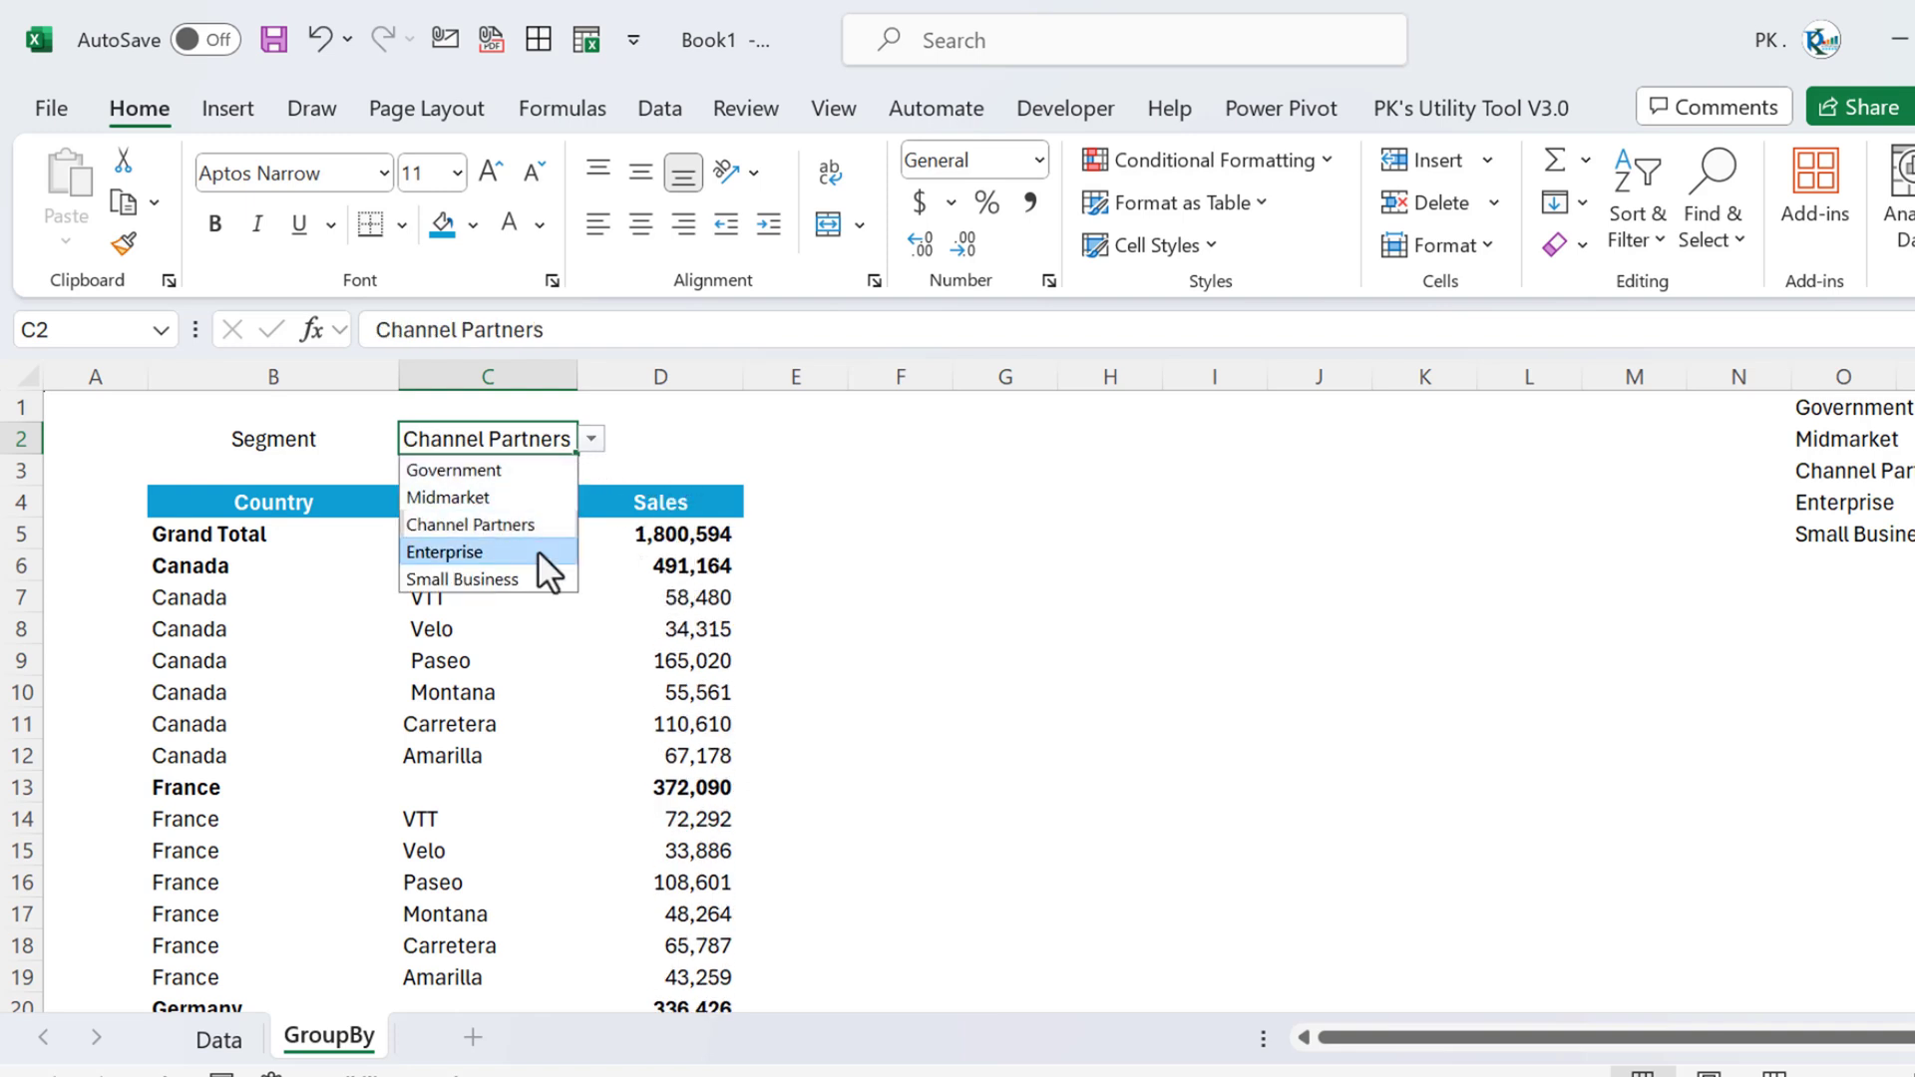
left_click(536, 551)
left_click(273, 533)
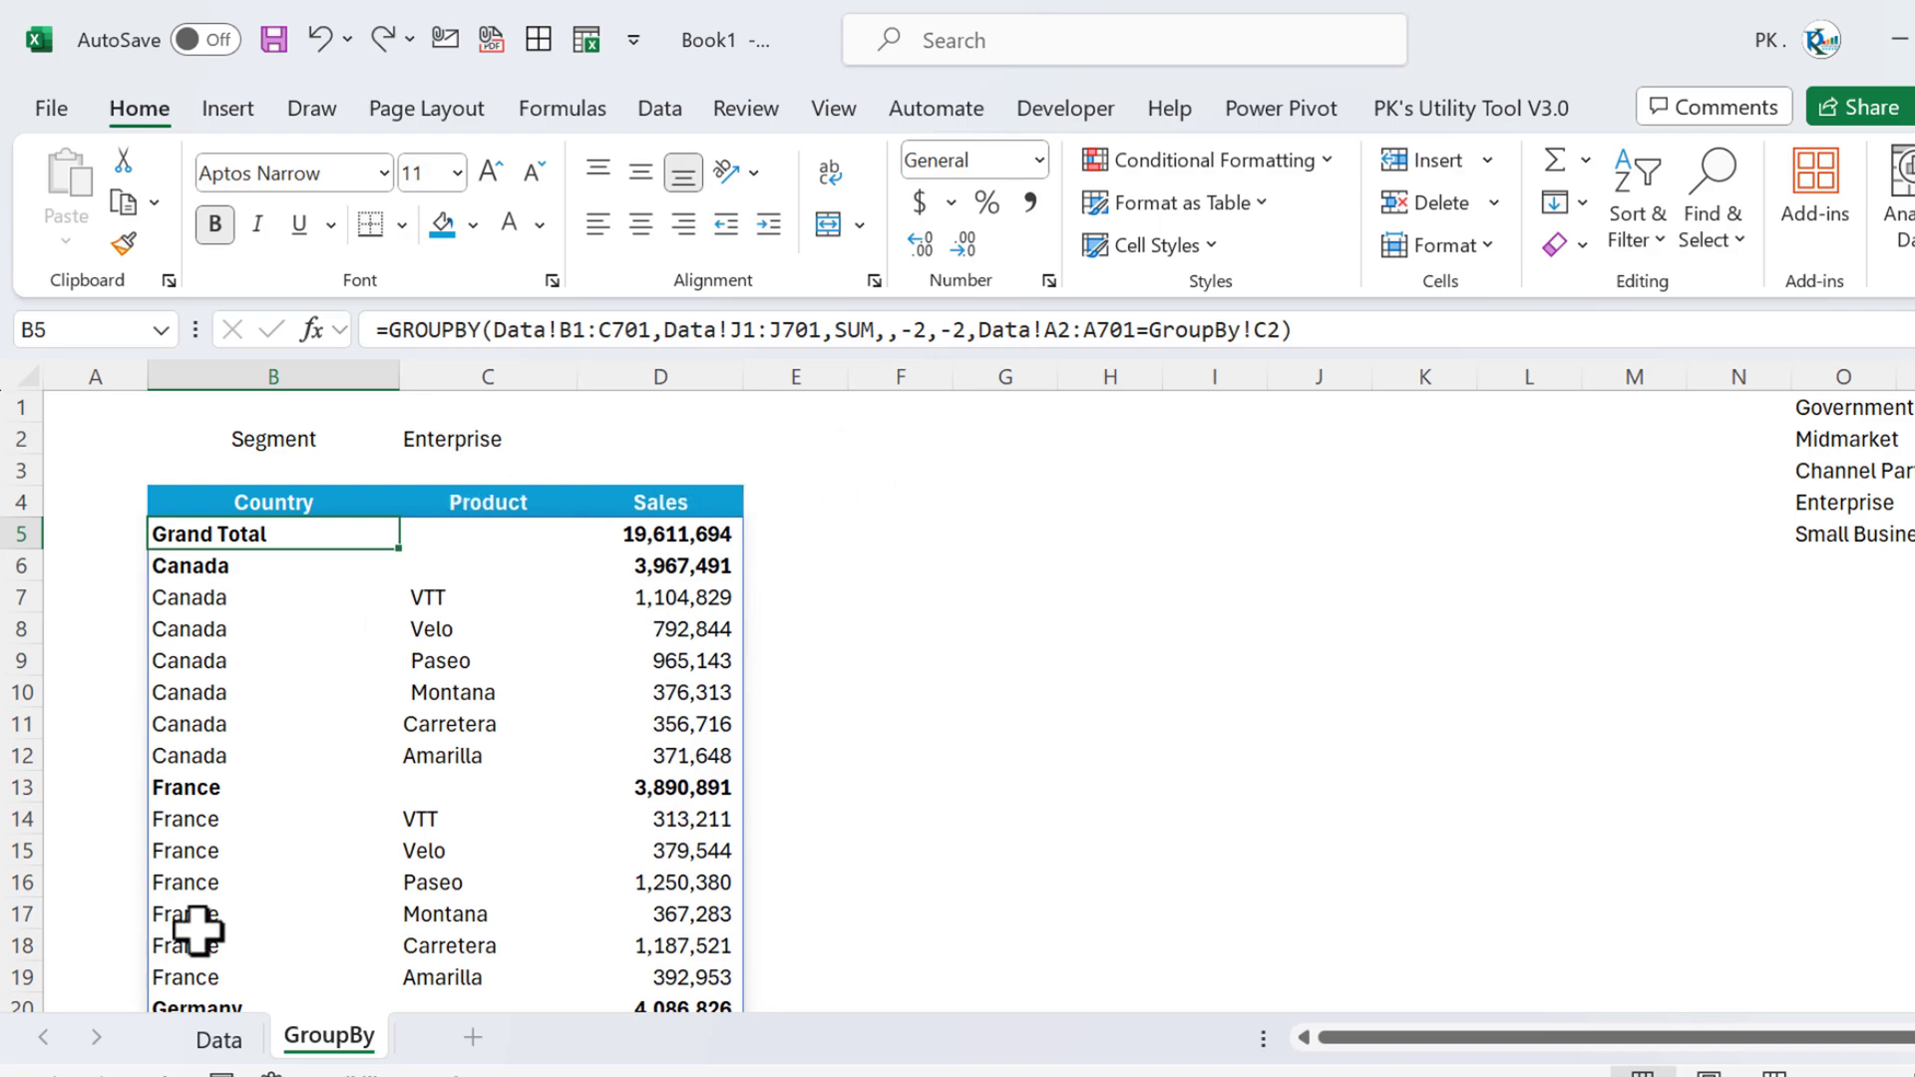
Turn off the filters on the Data sheet's header row and return to the GroupBy sheet.
left_click(225, 1037)
left_click(374, 503)
key("ctrl+Up")
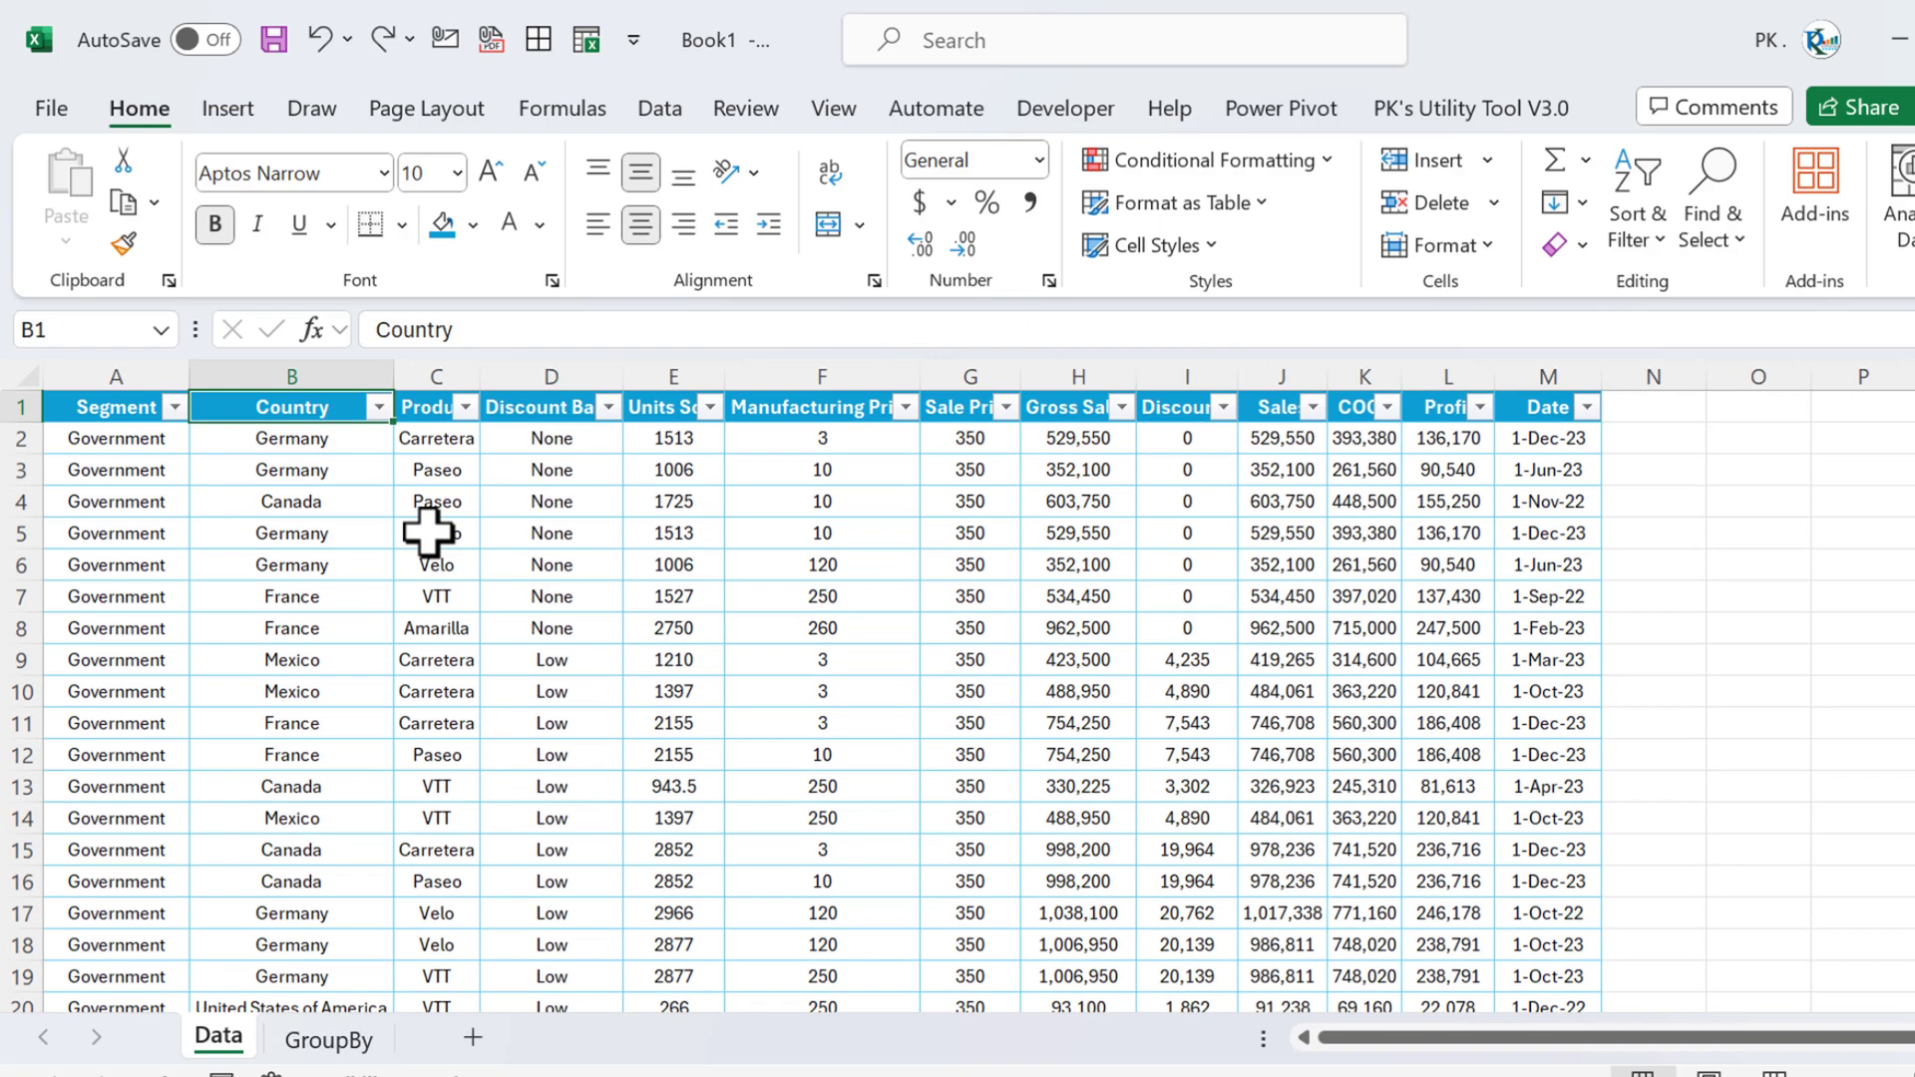
key("Left")
key("ctrl+shift+l")
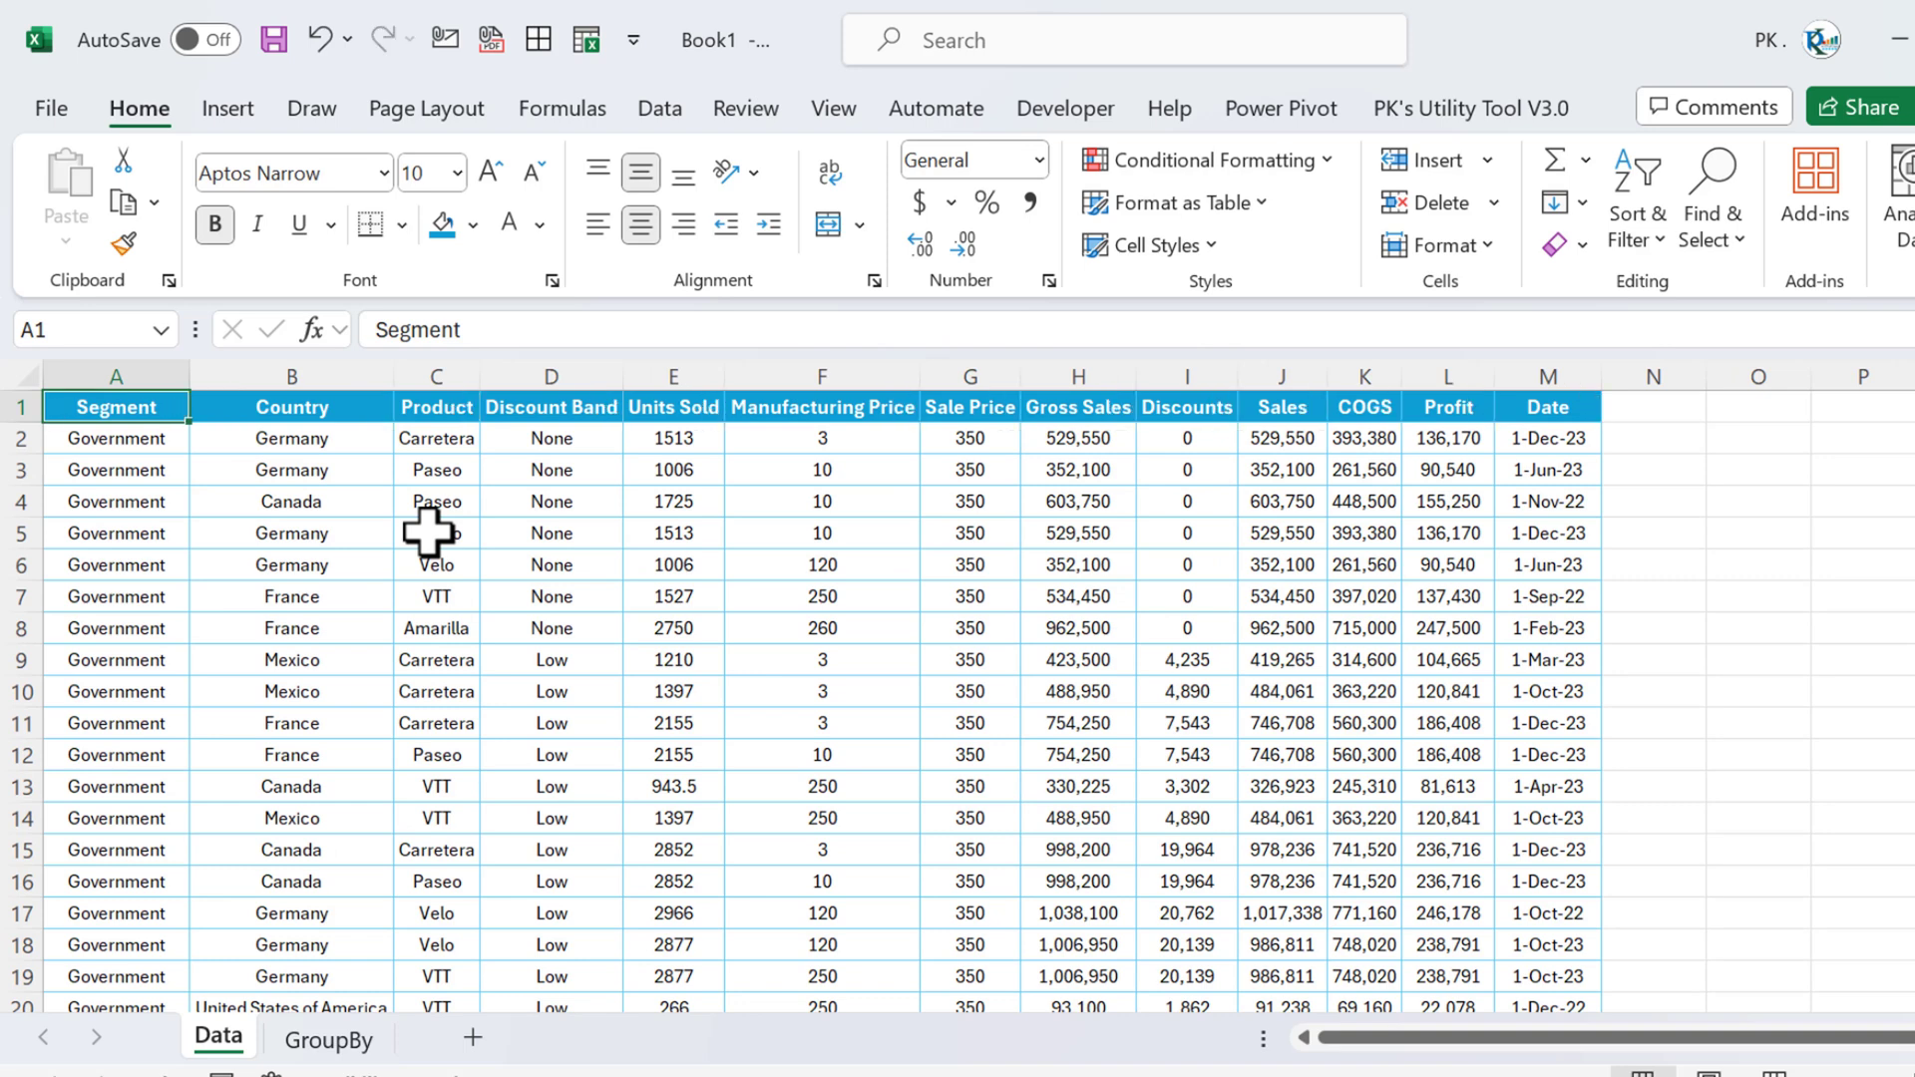
left_click(328, 1039)
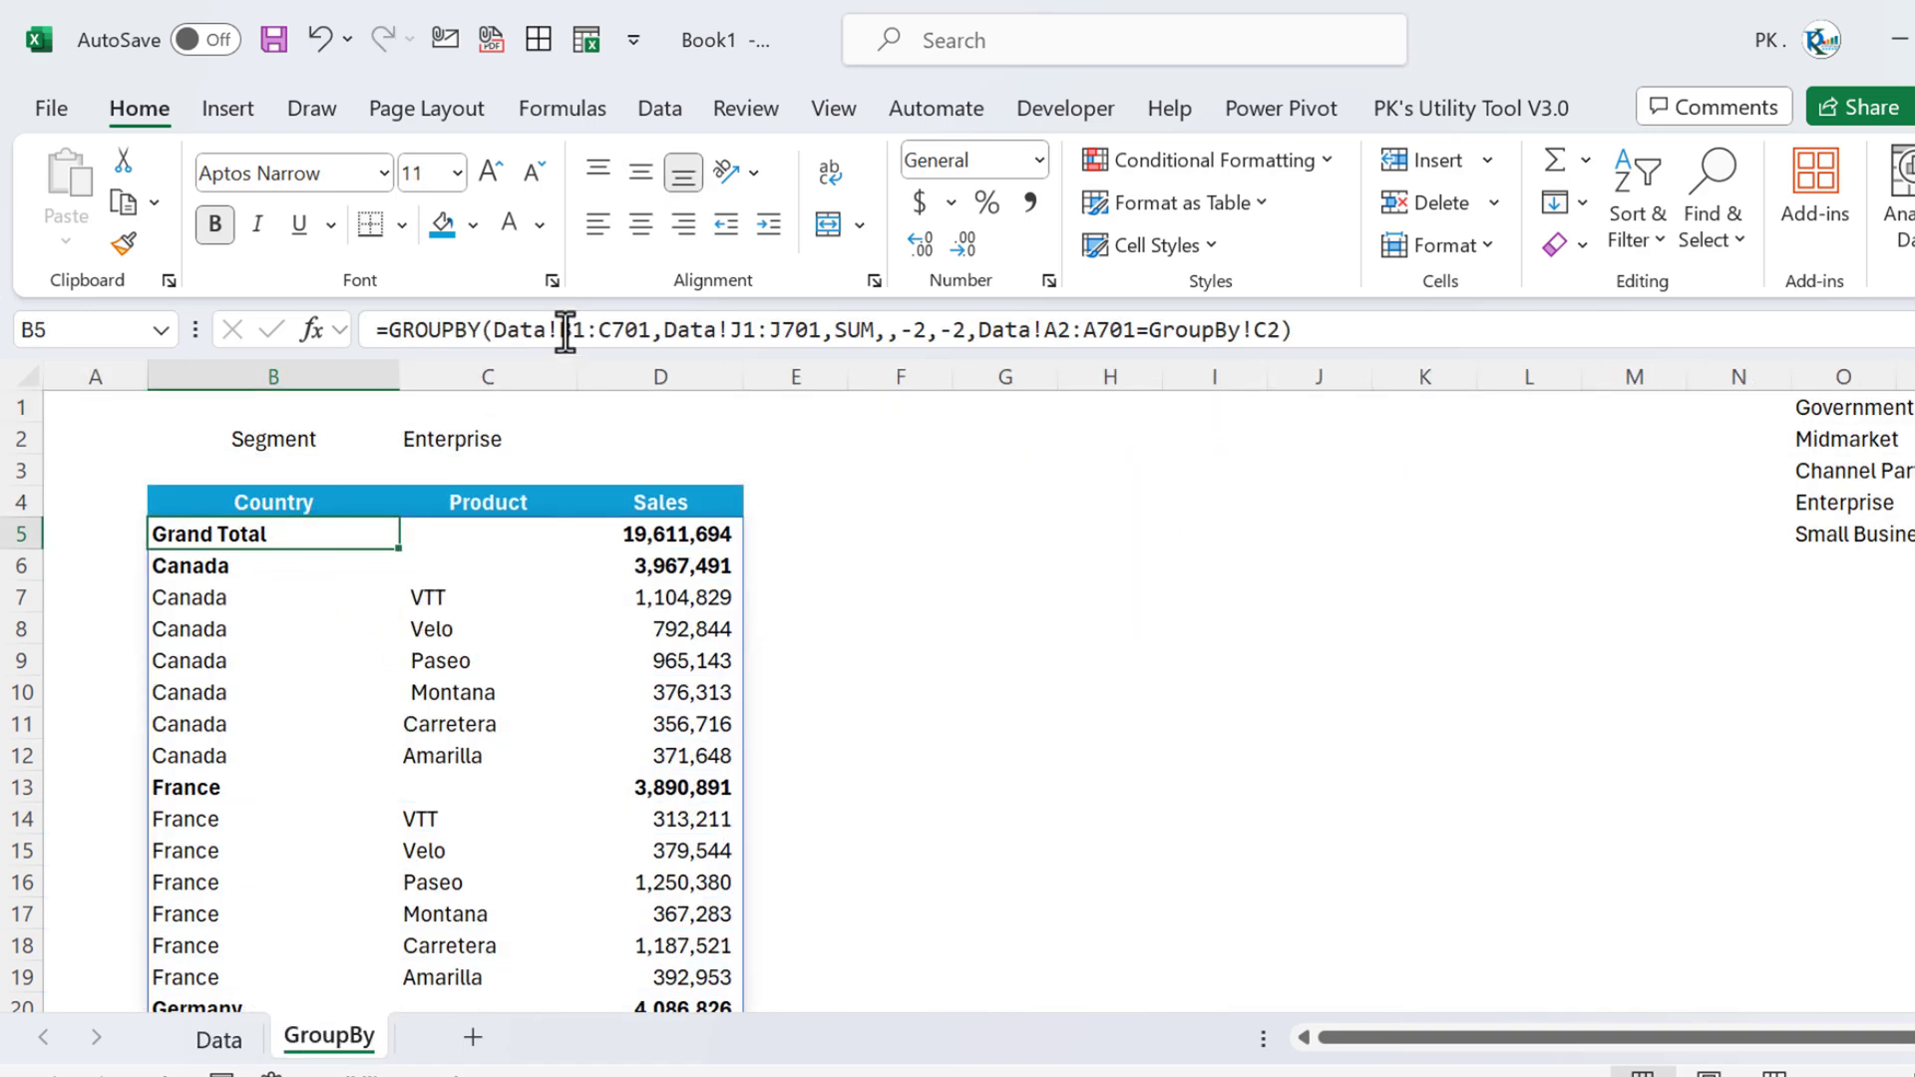
Create dynamic names for every column of the Data sheet's table A1:M701 with PK's Utility Tool.
left_click(238, 1039)
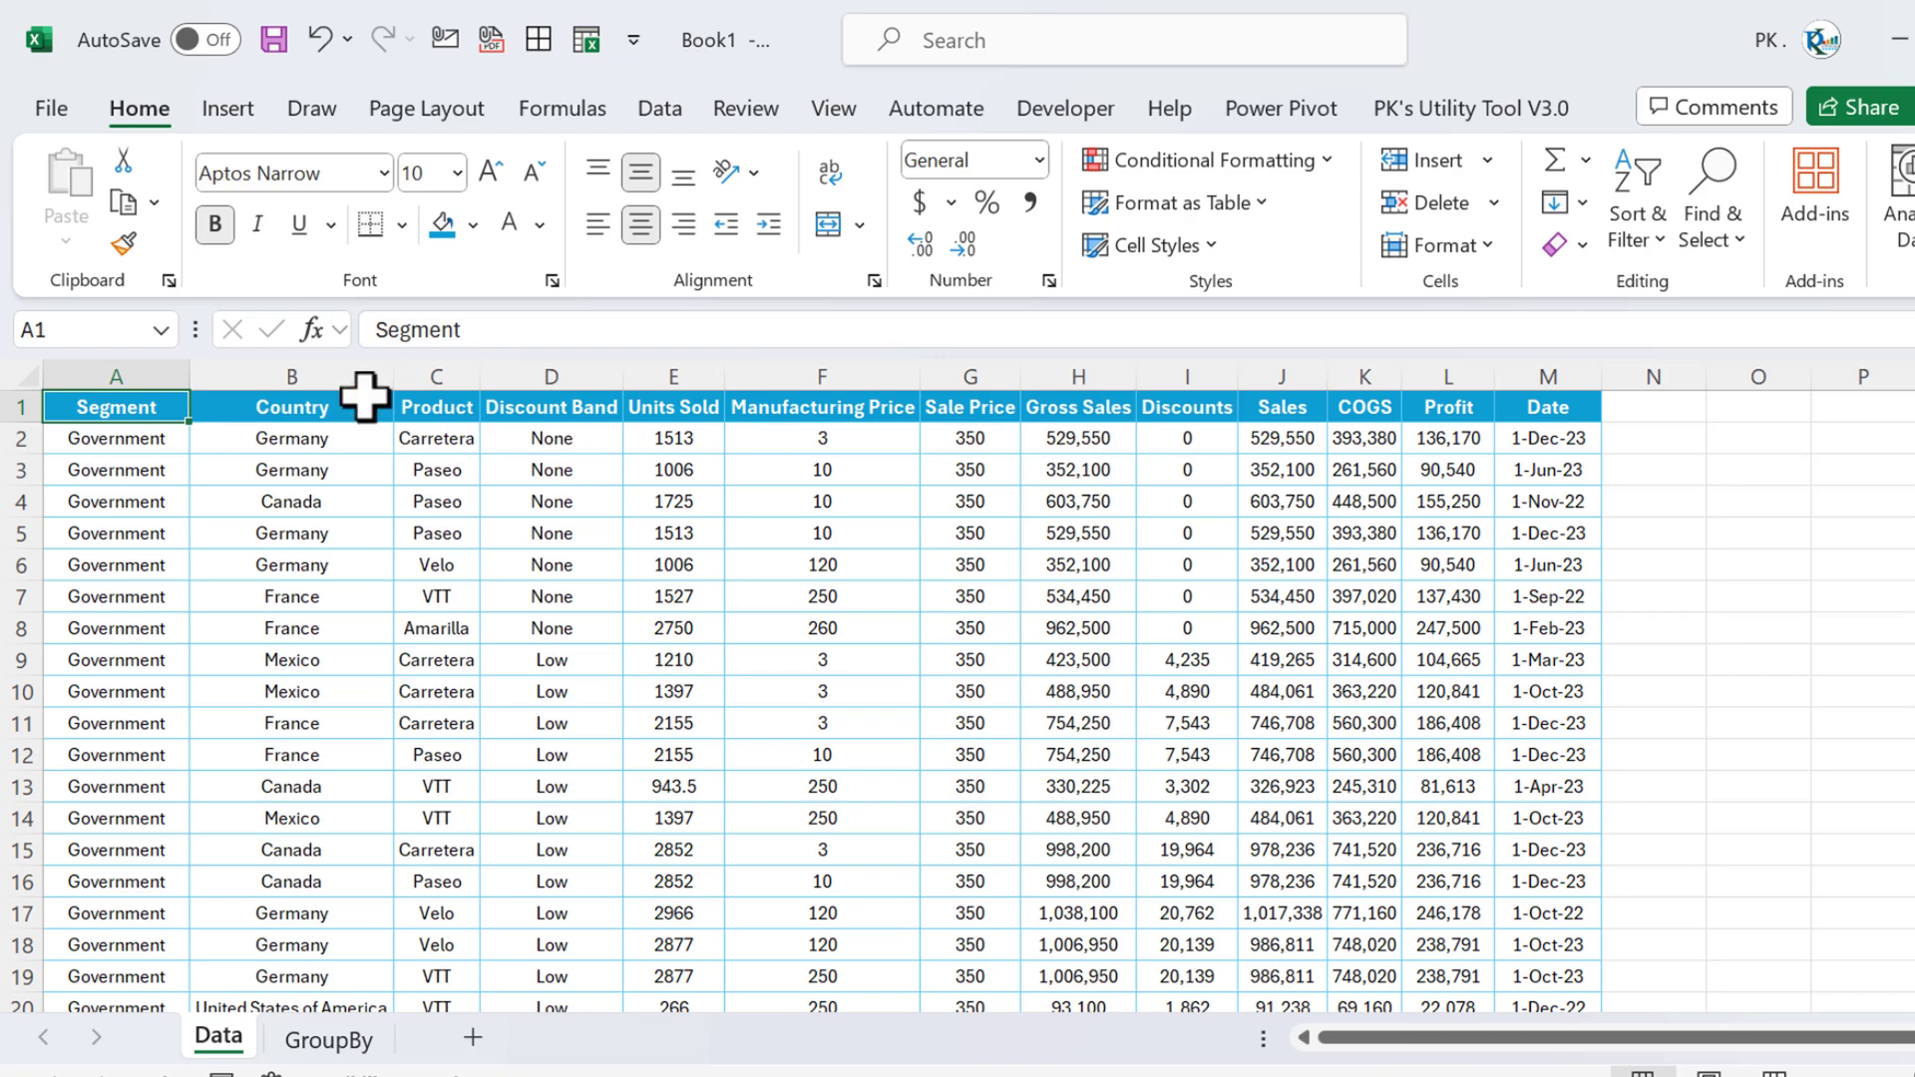
left_click(1559, 403)
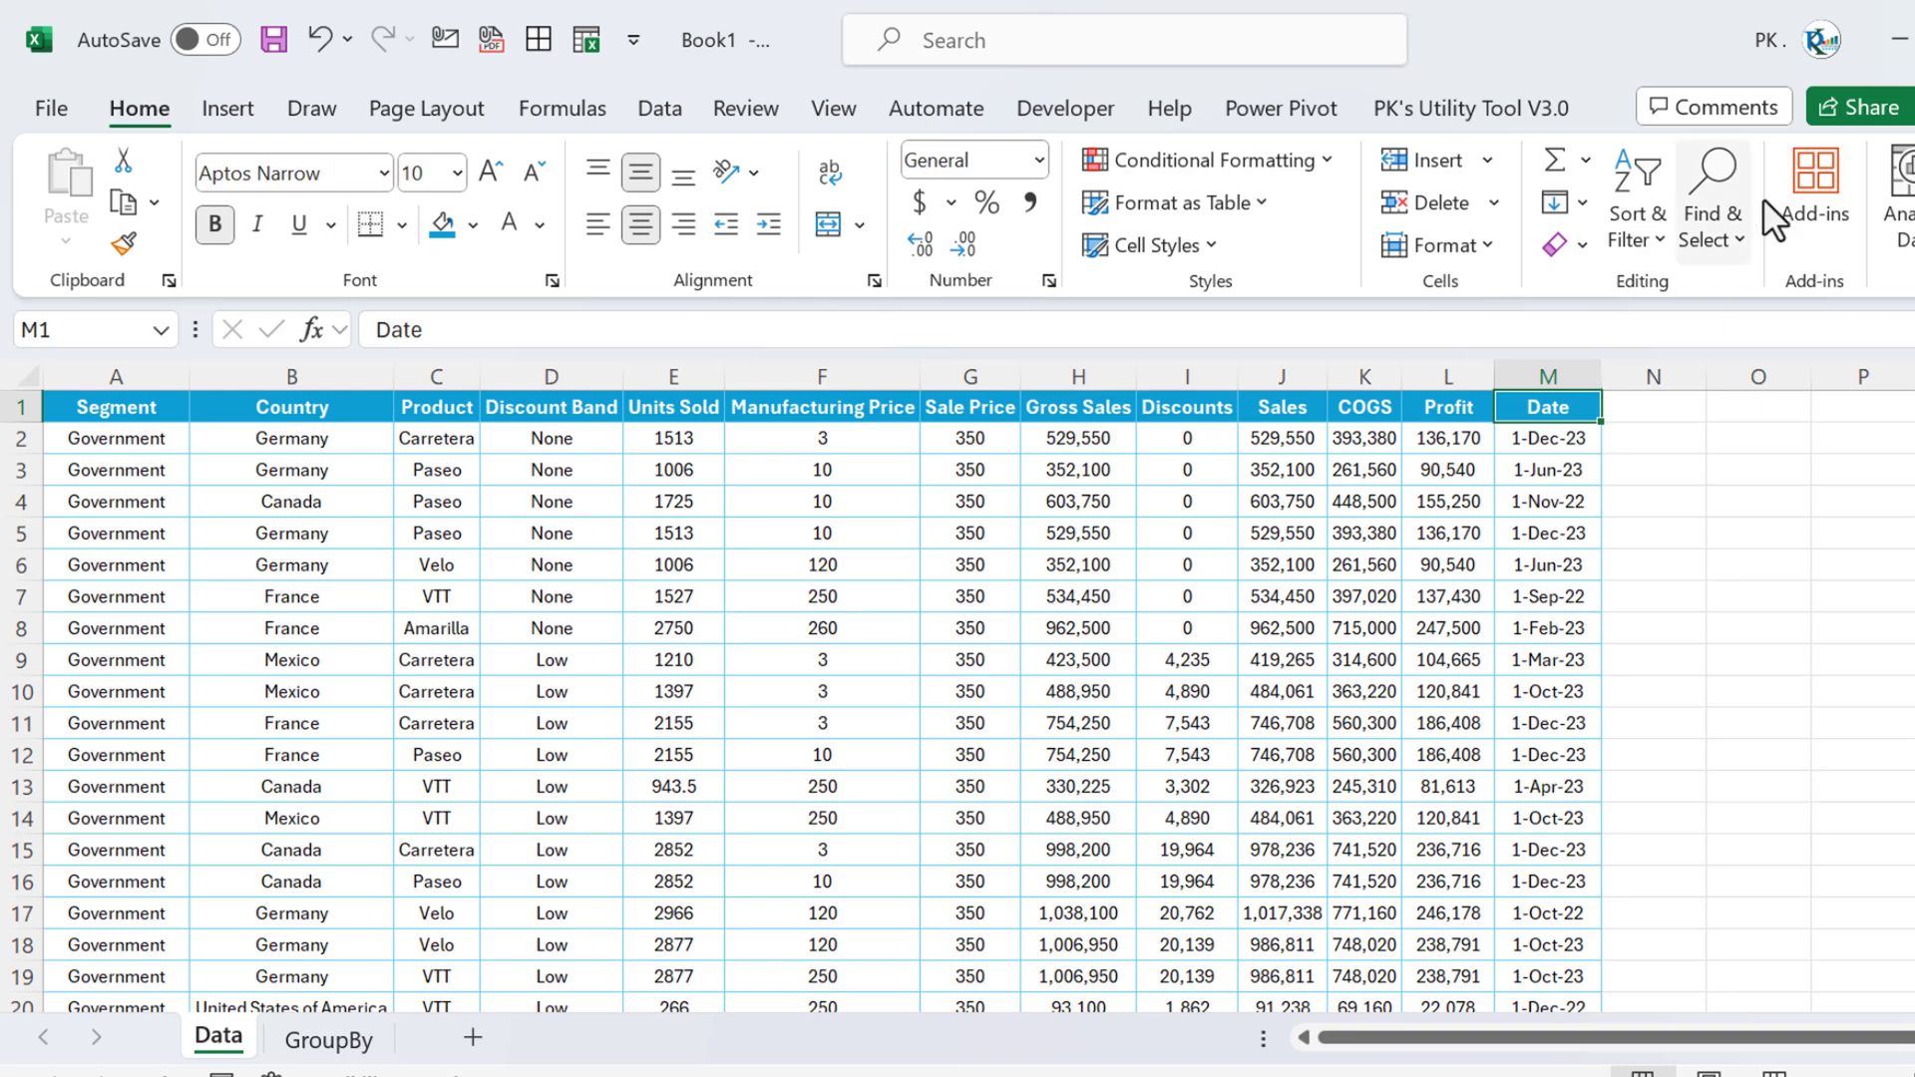
left_click(1482, 106)
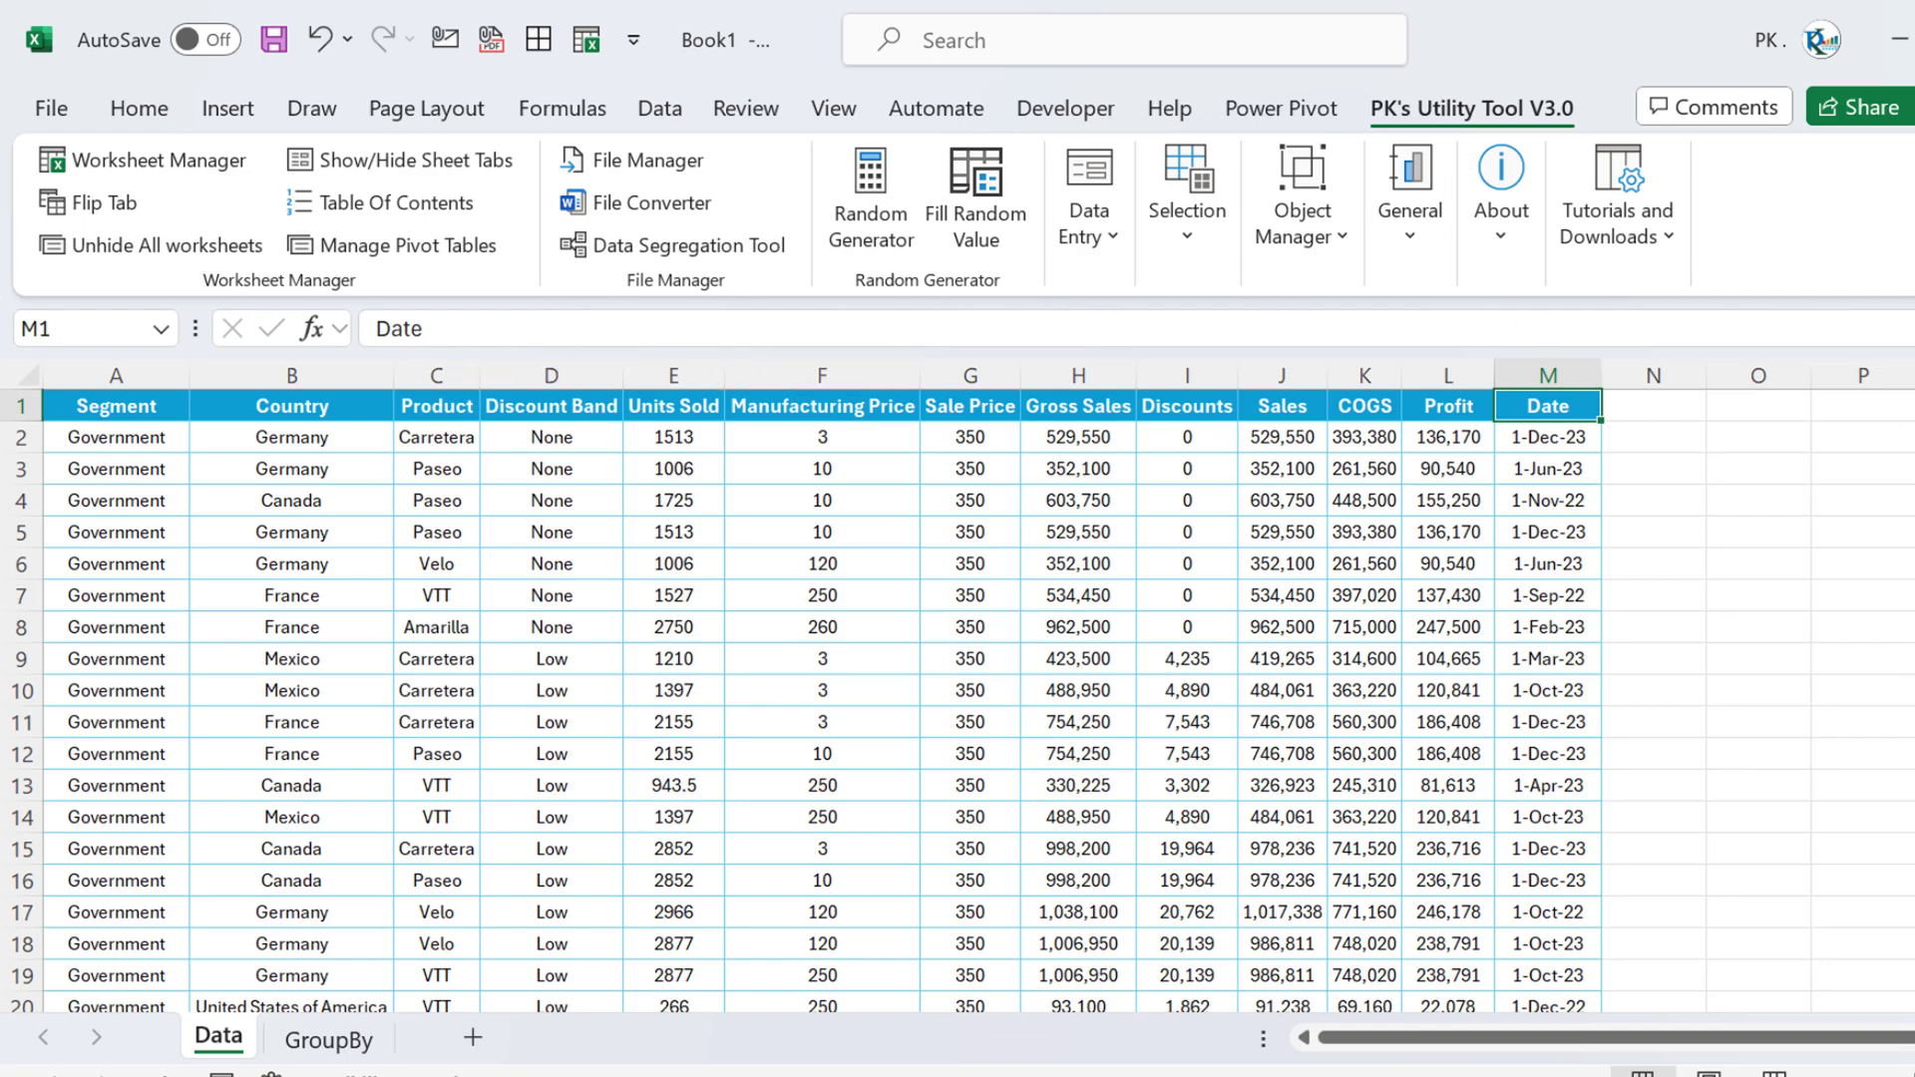
left_click(128, 409)
key("ctrl+shift+End")
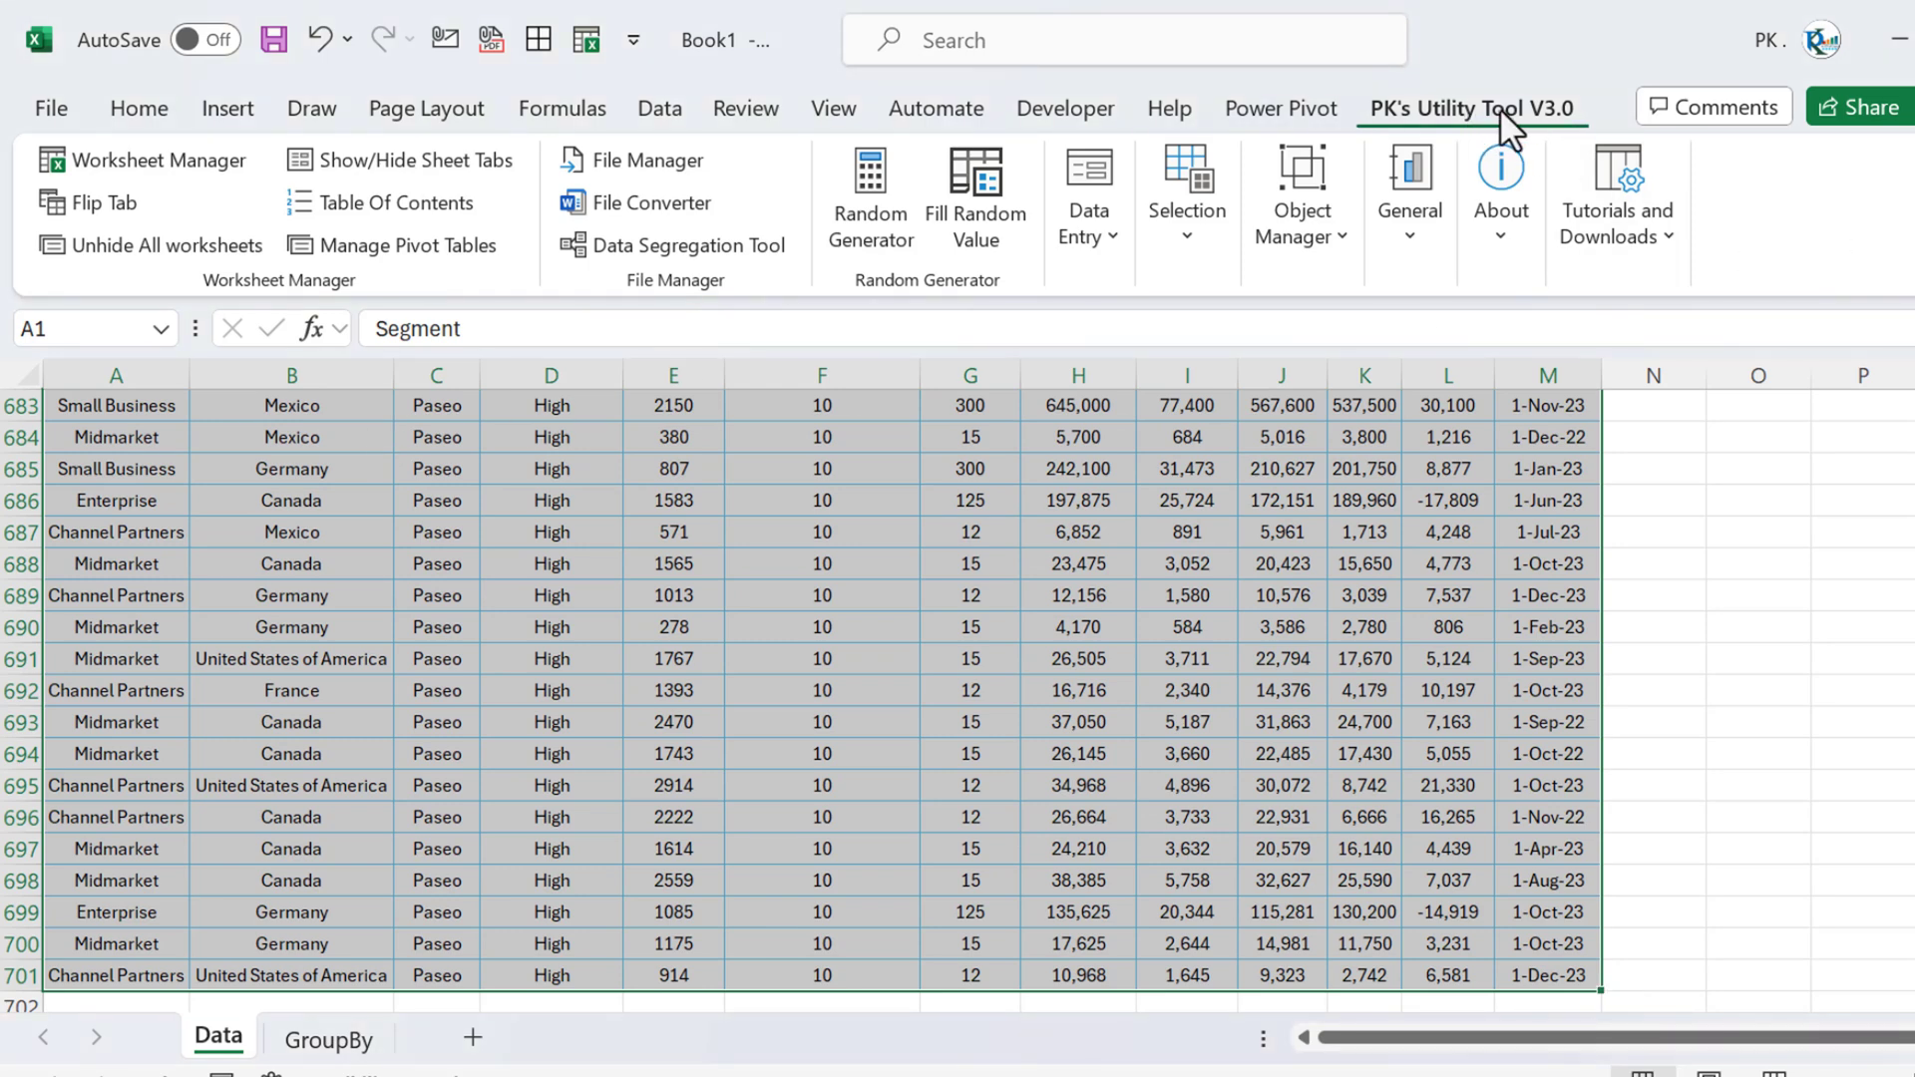
left_click(1416, 233)
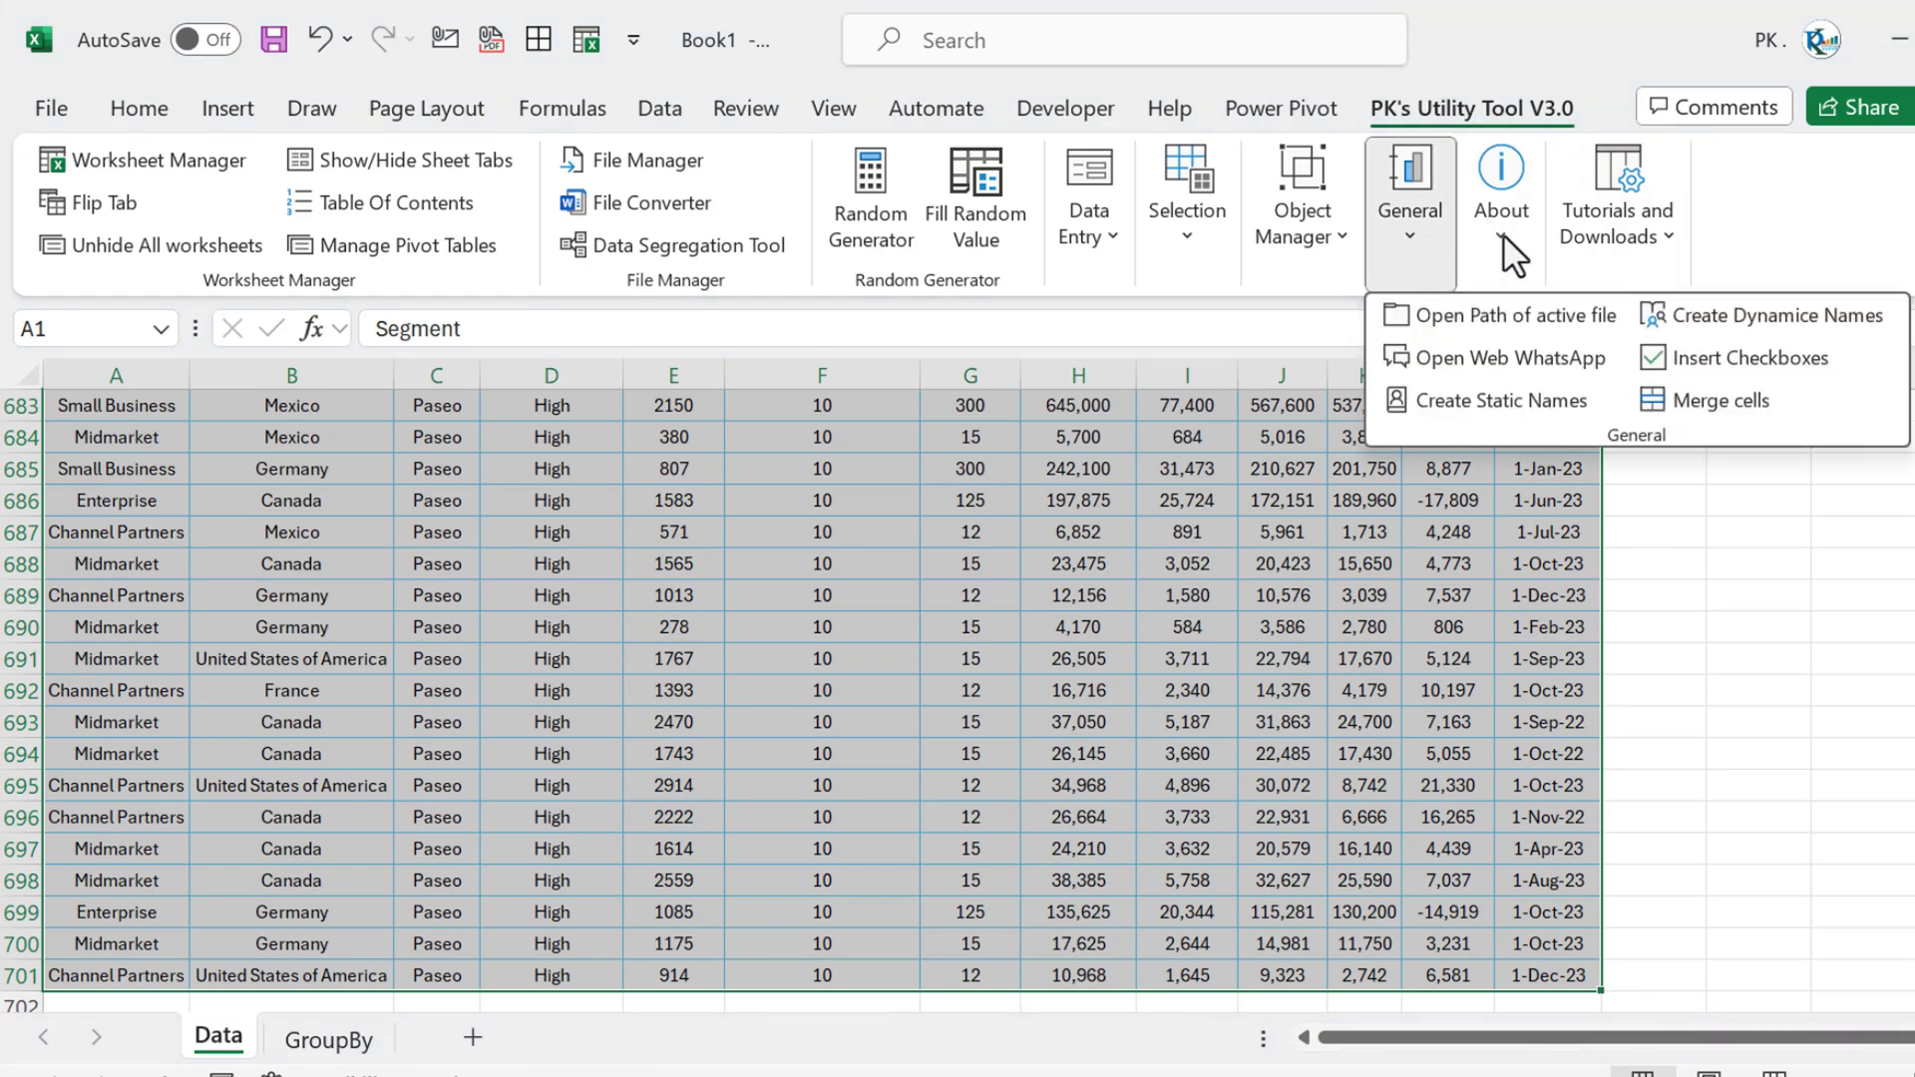
left_click(1813, 315)
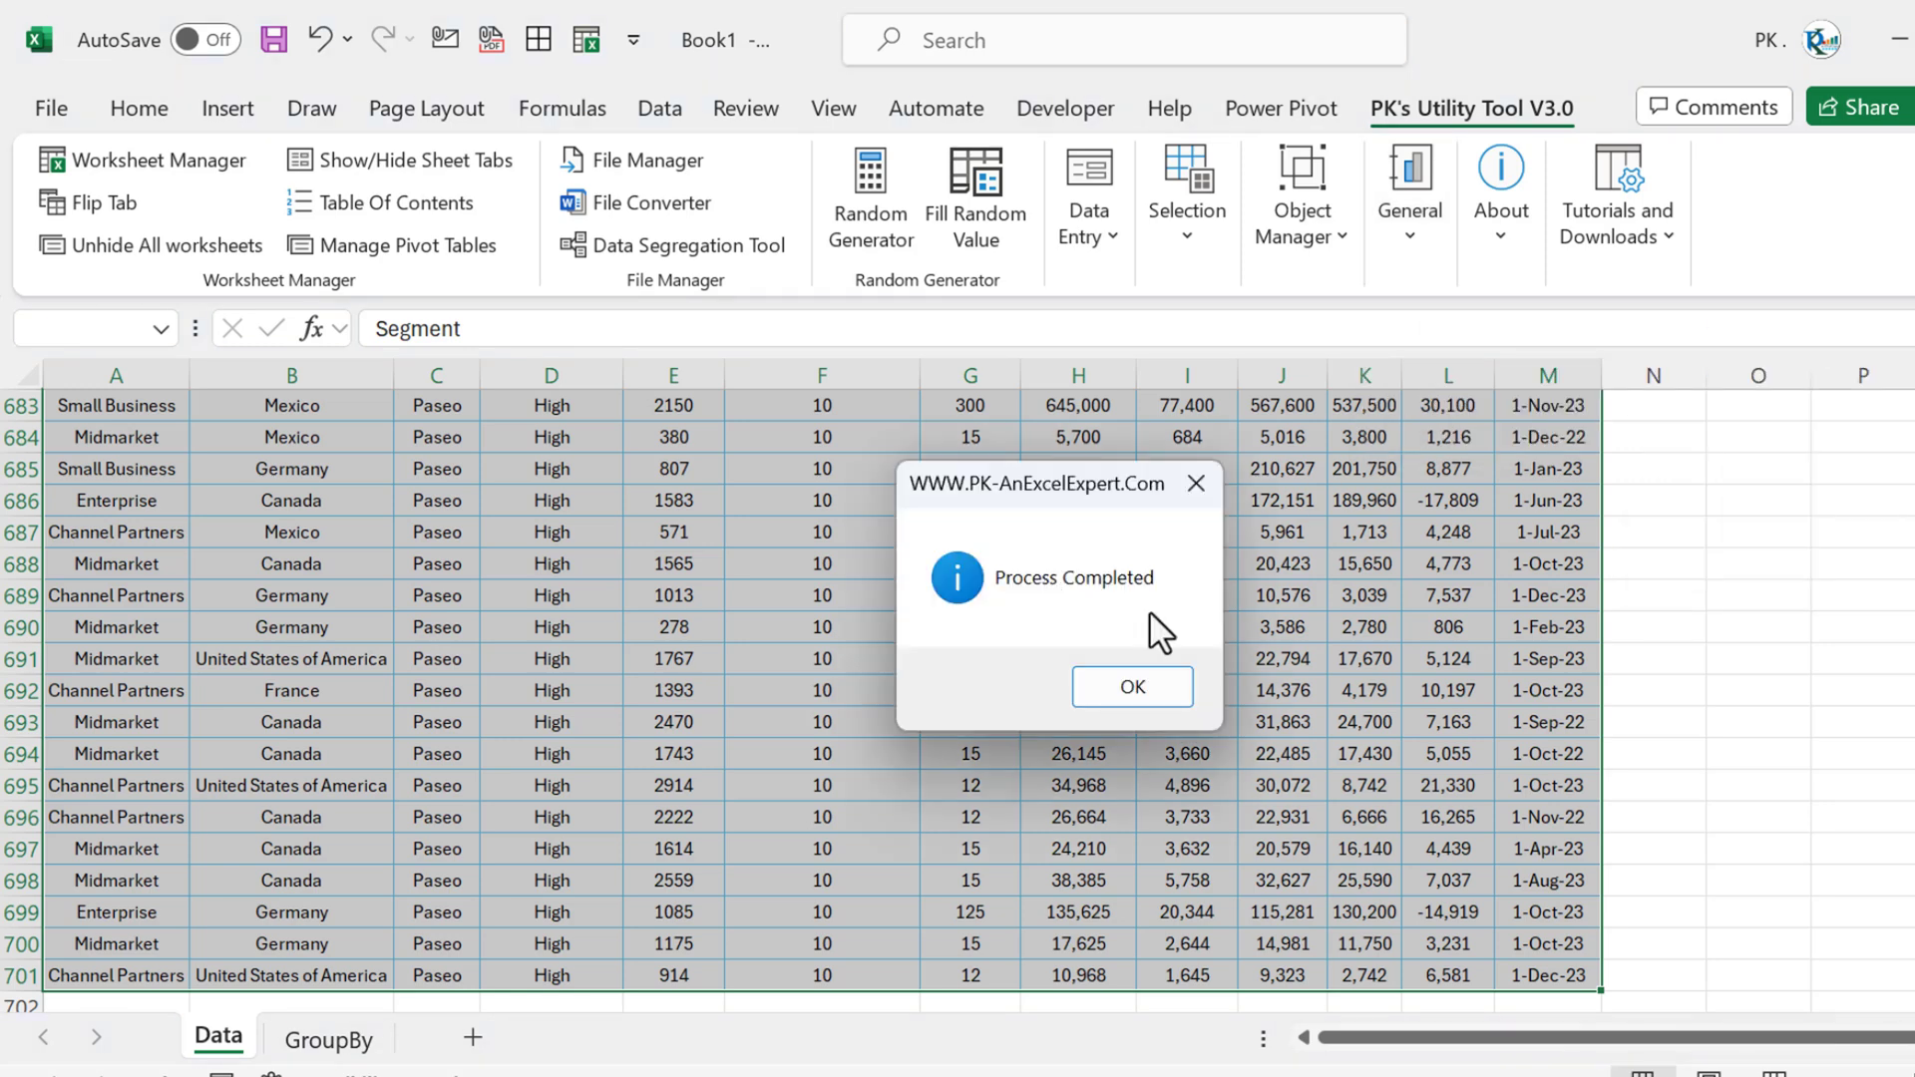
left_click(1133, 687)
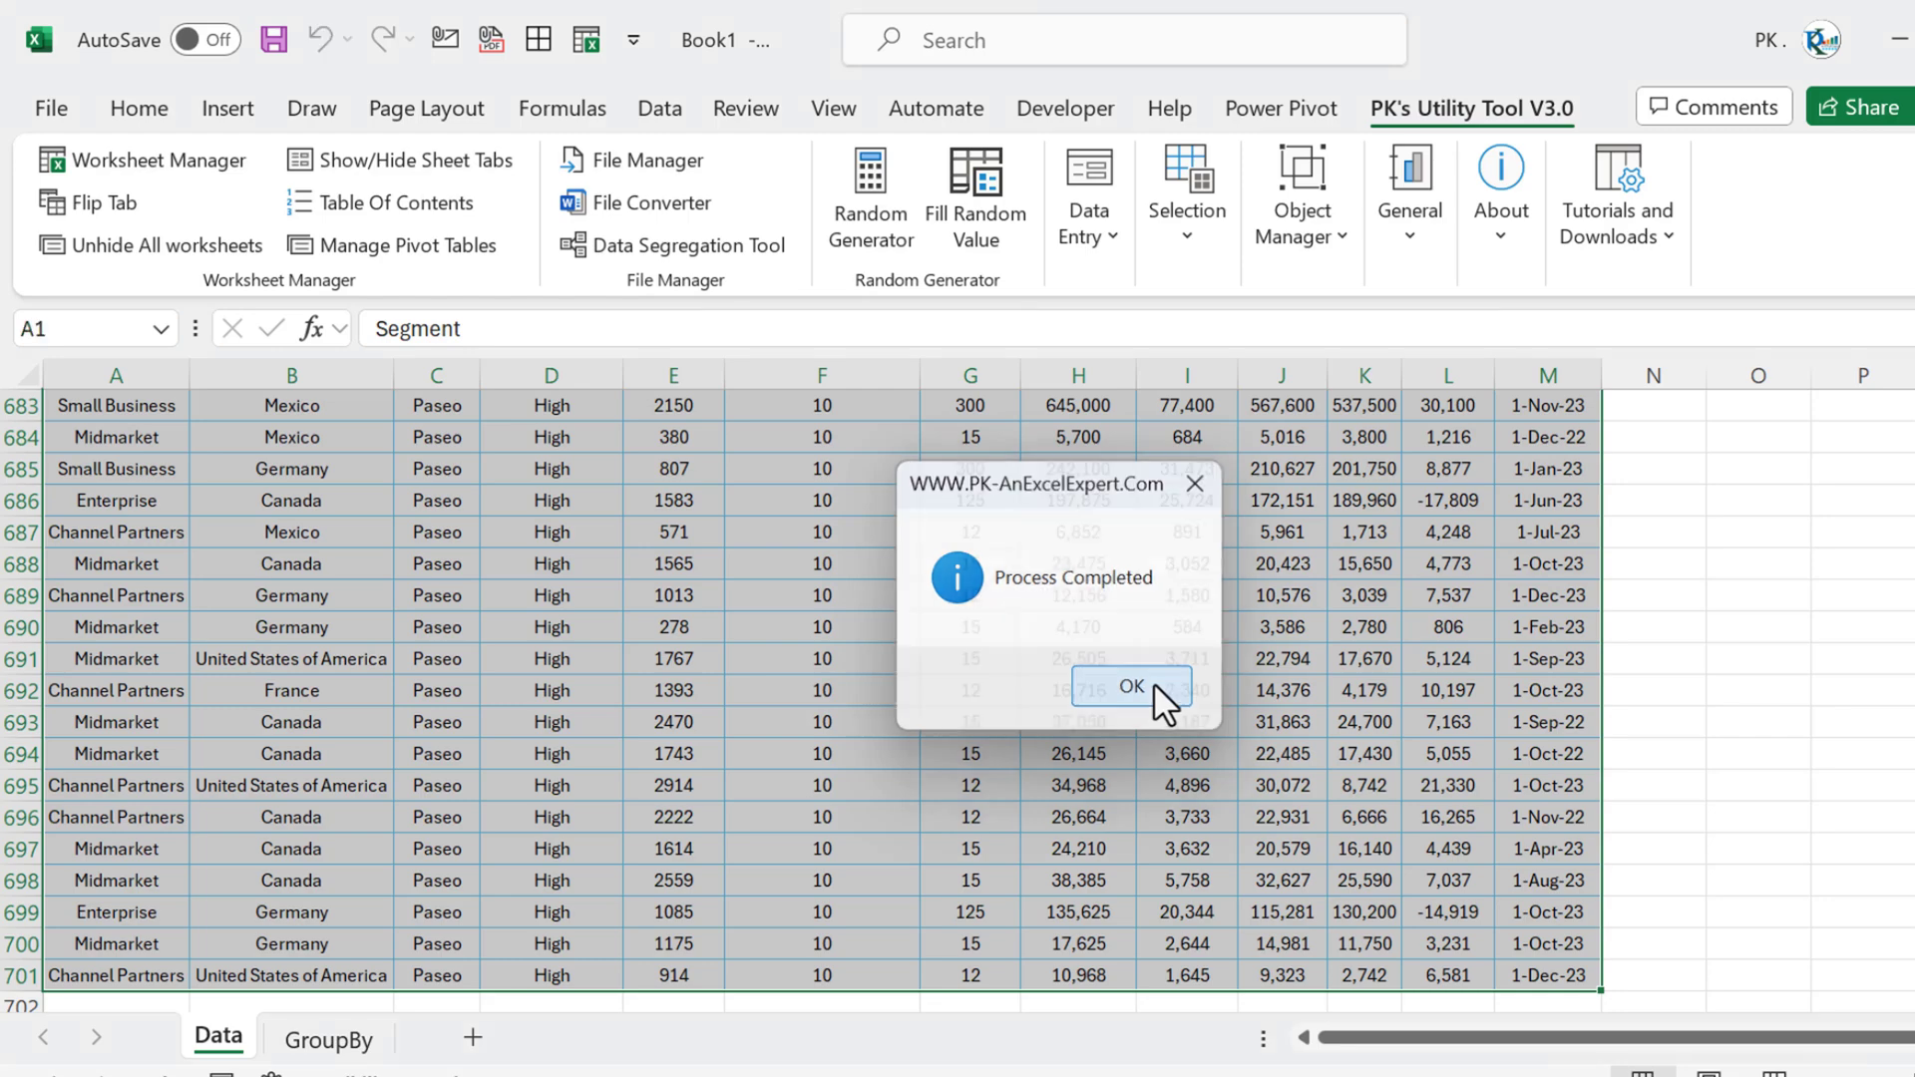
left_click(1155, 614)
Examine the list of defined names and the OFFSET reference behind the COGS name.
left_click(579, 112)
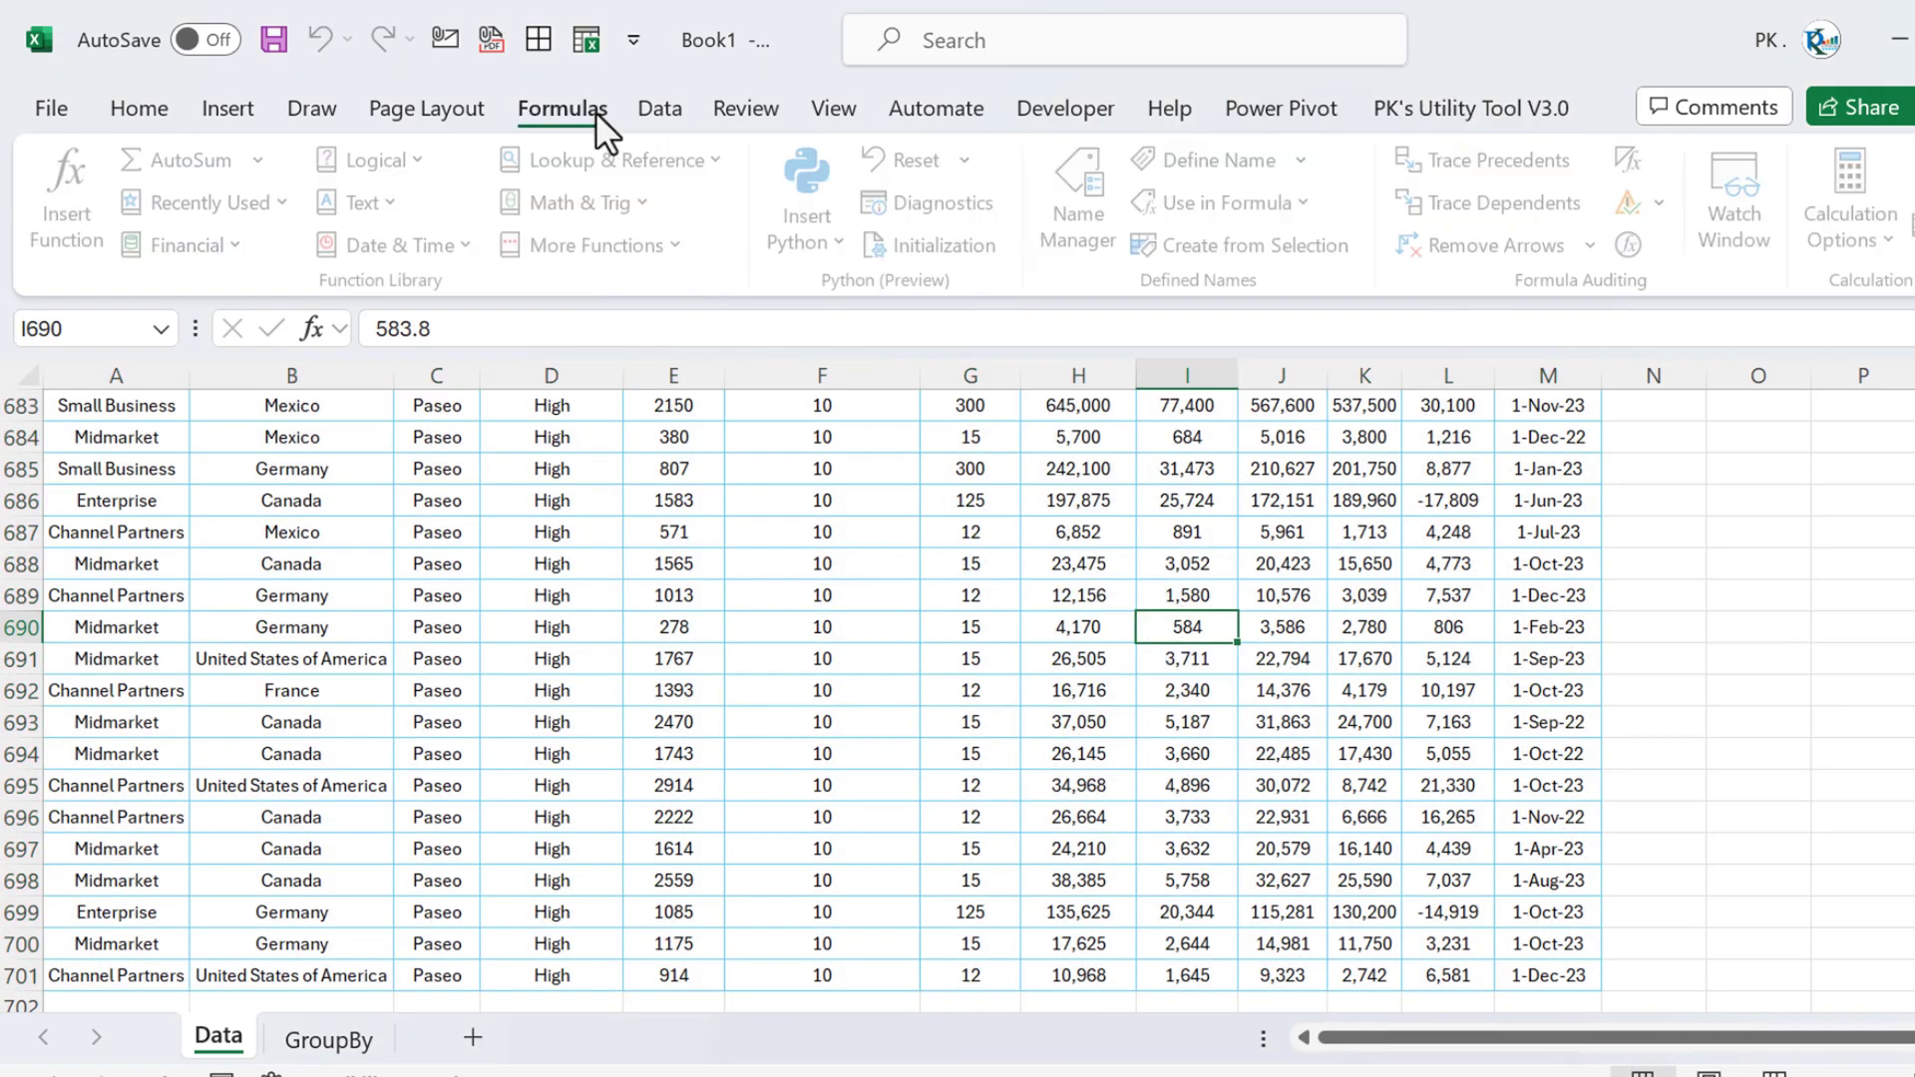
left_click(1082, 210)
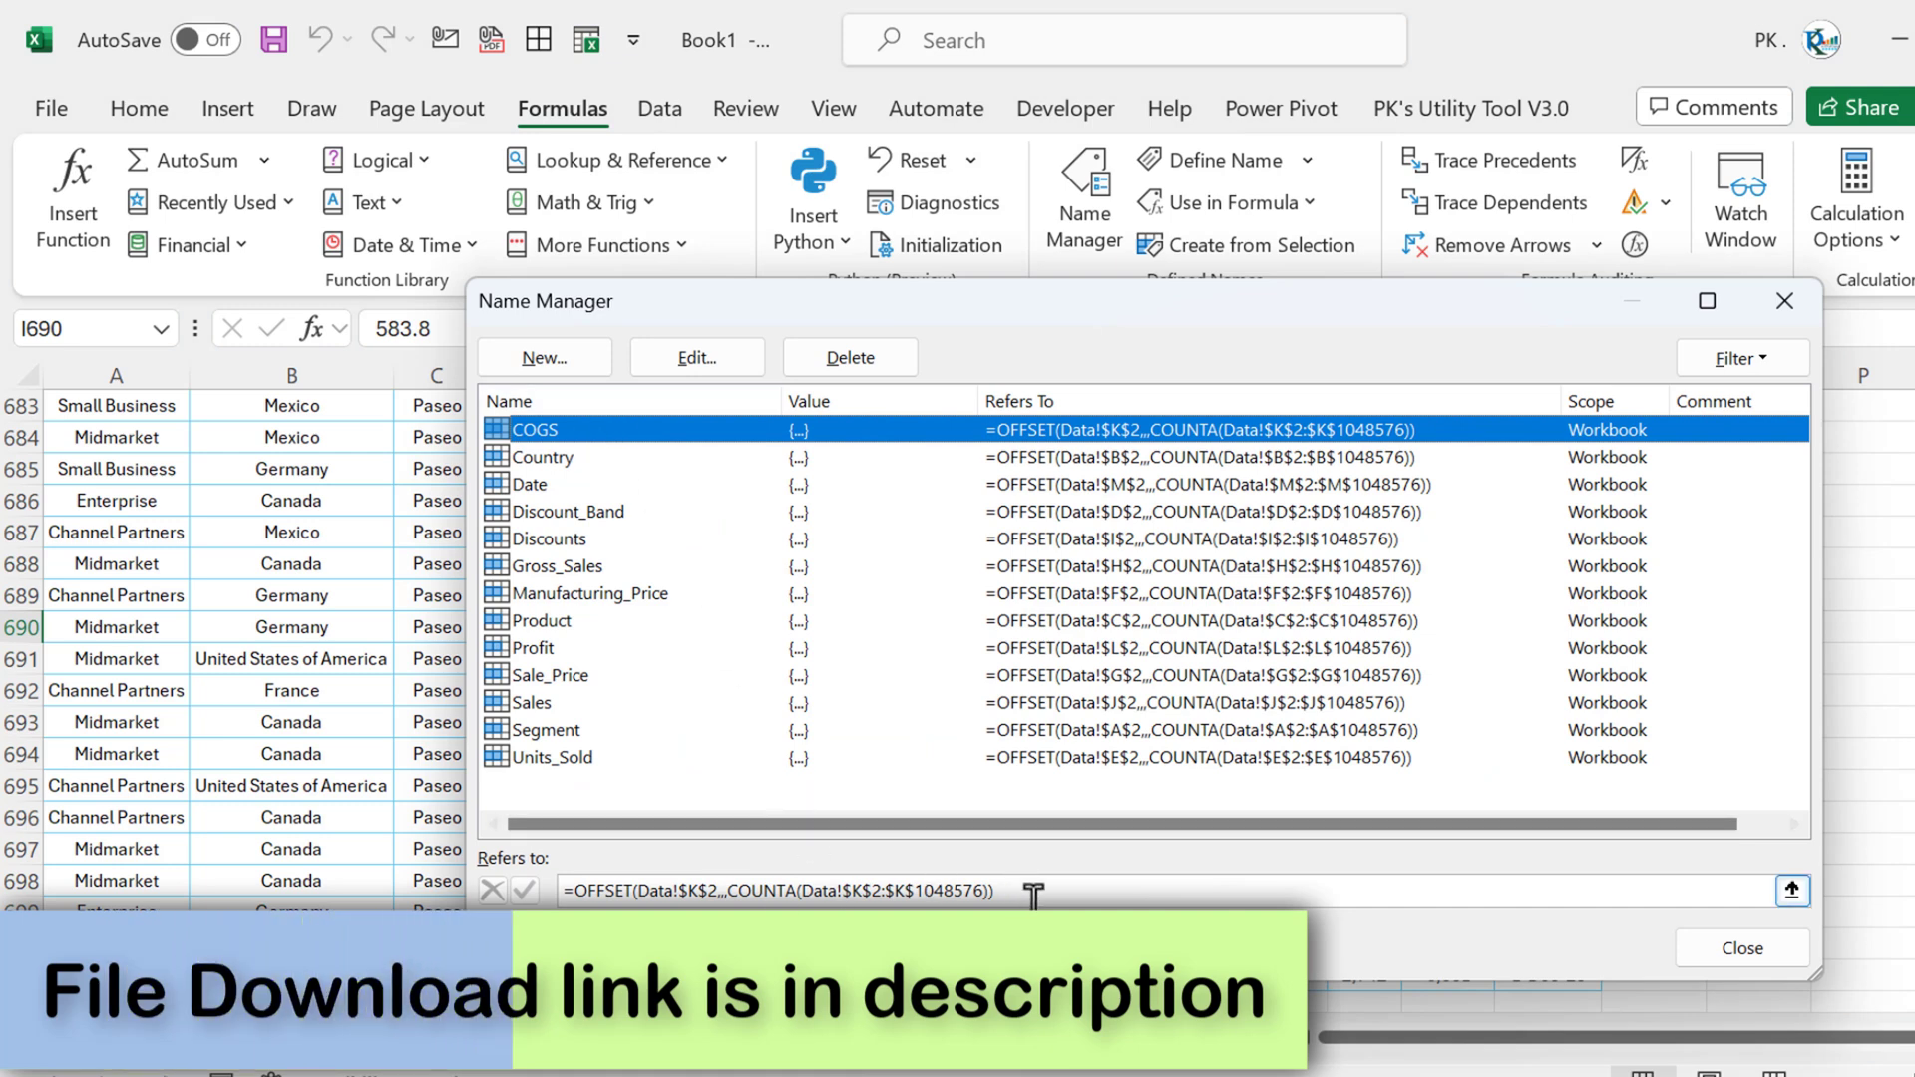
left_click(1761, 891)
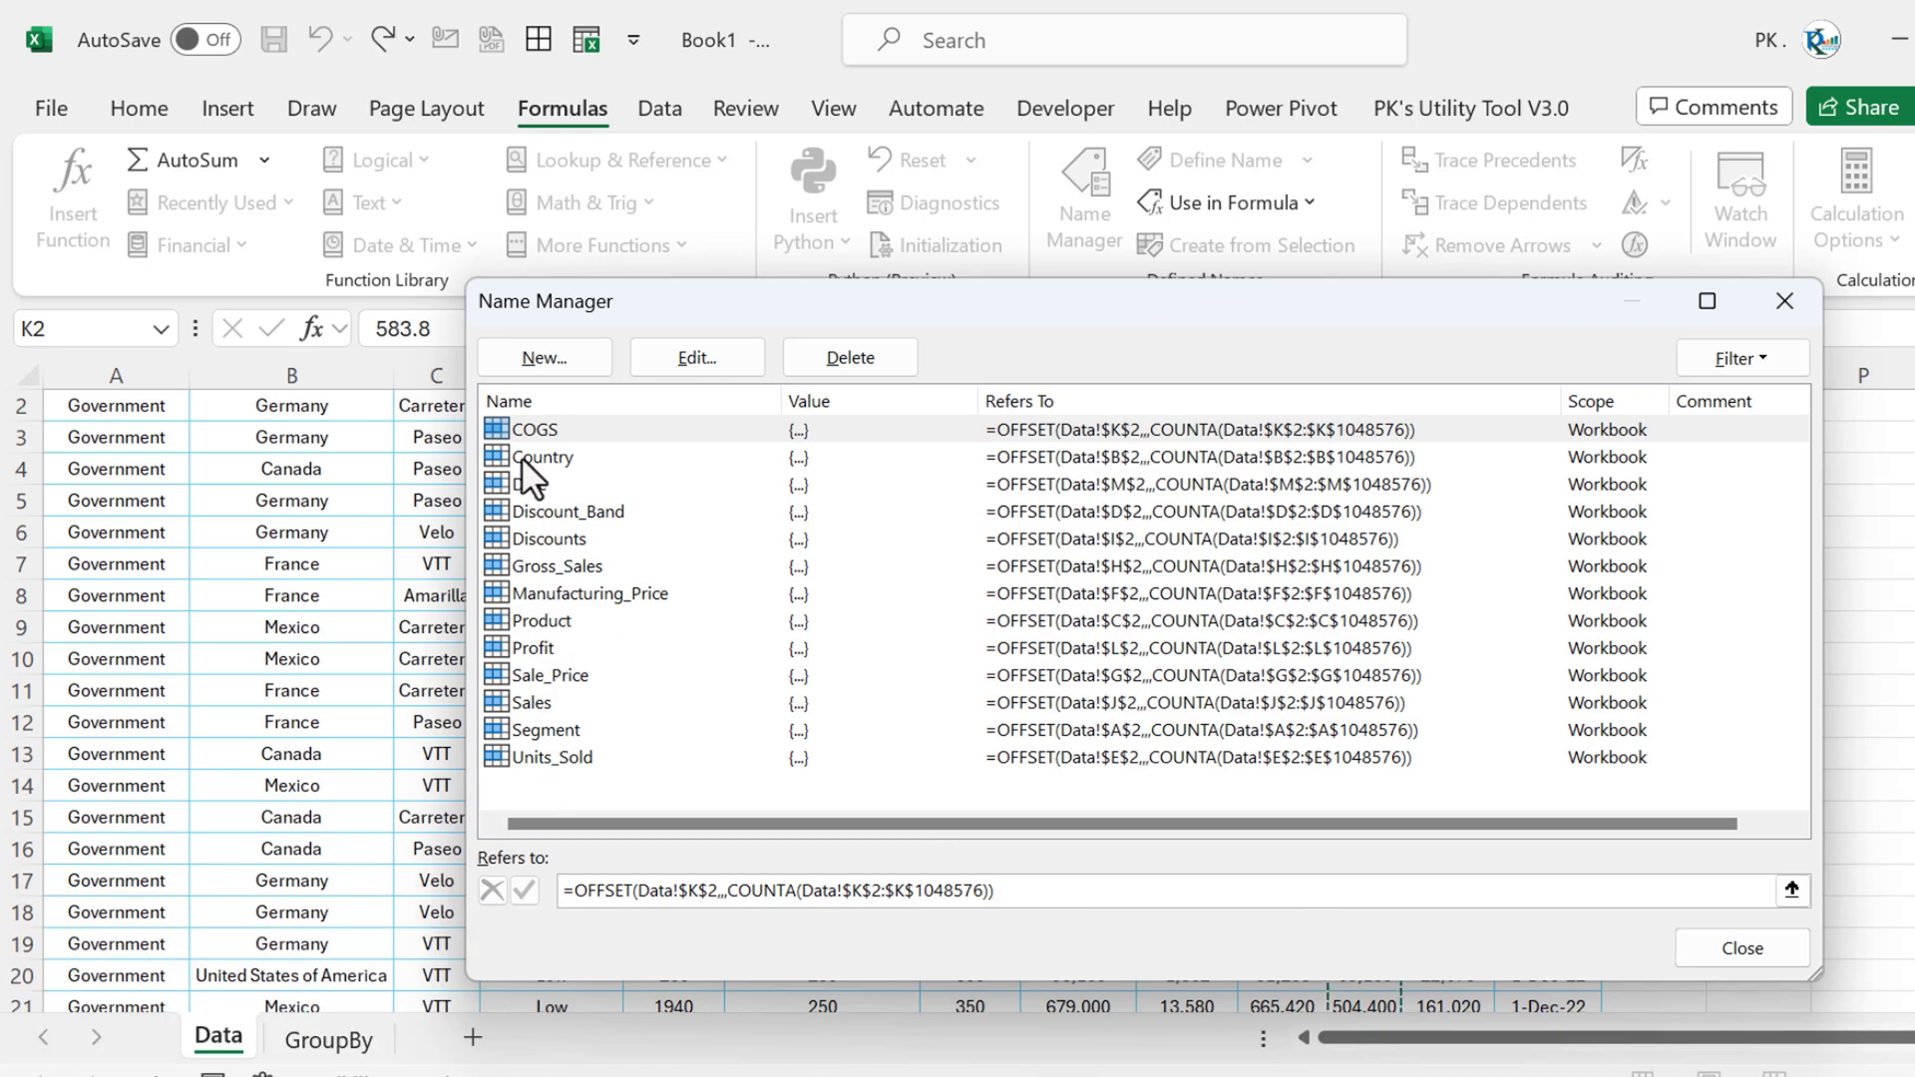
left_click(722, 359)
left_click(1312, 740)
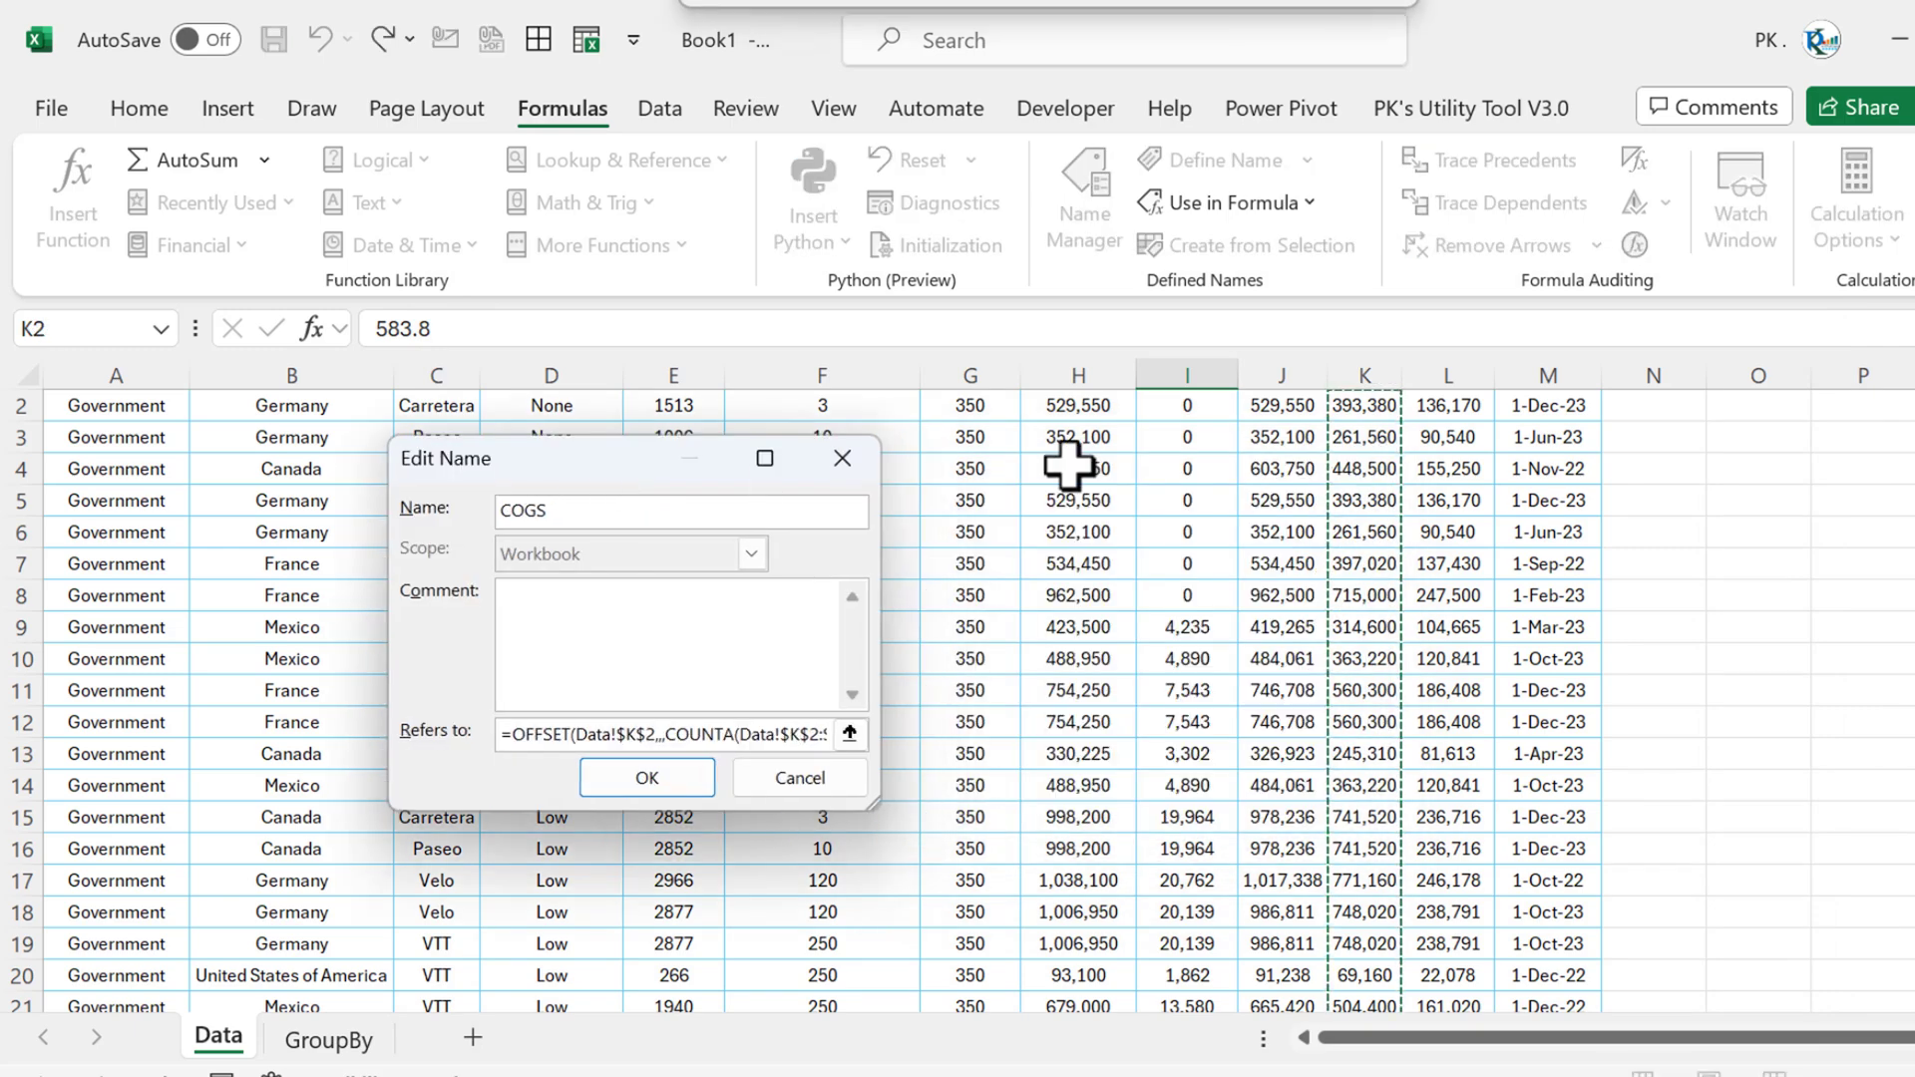
key("Return")
left_click(1353, 293)
left_click(1388, 483)
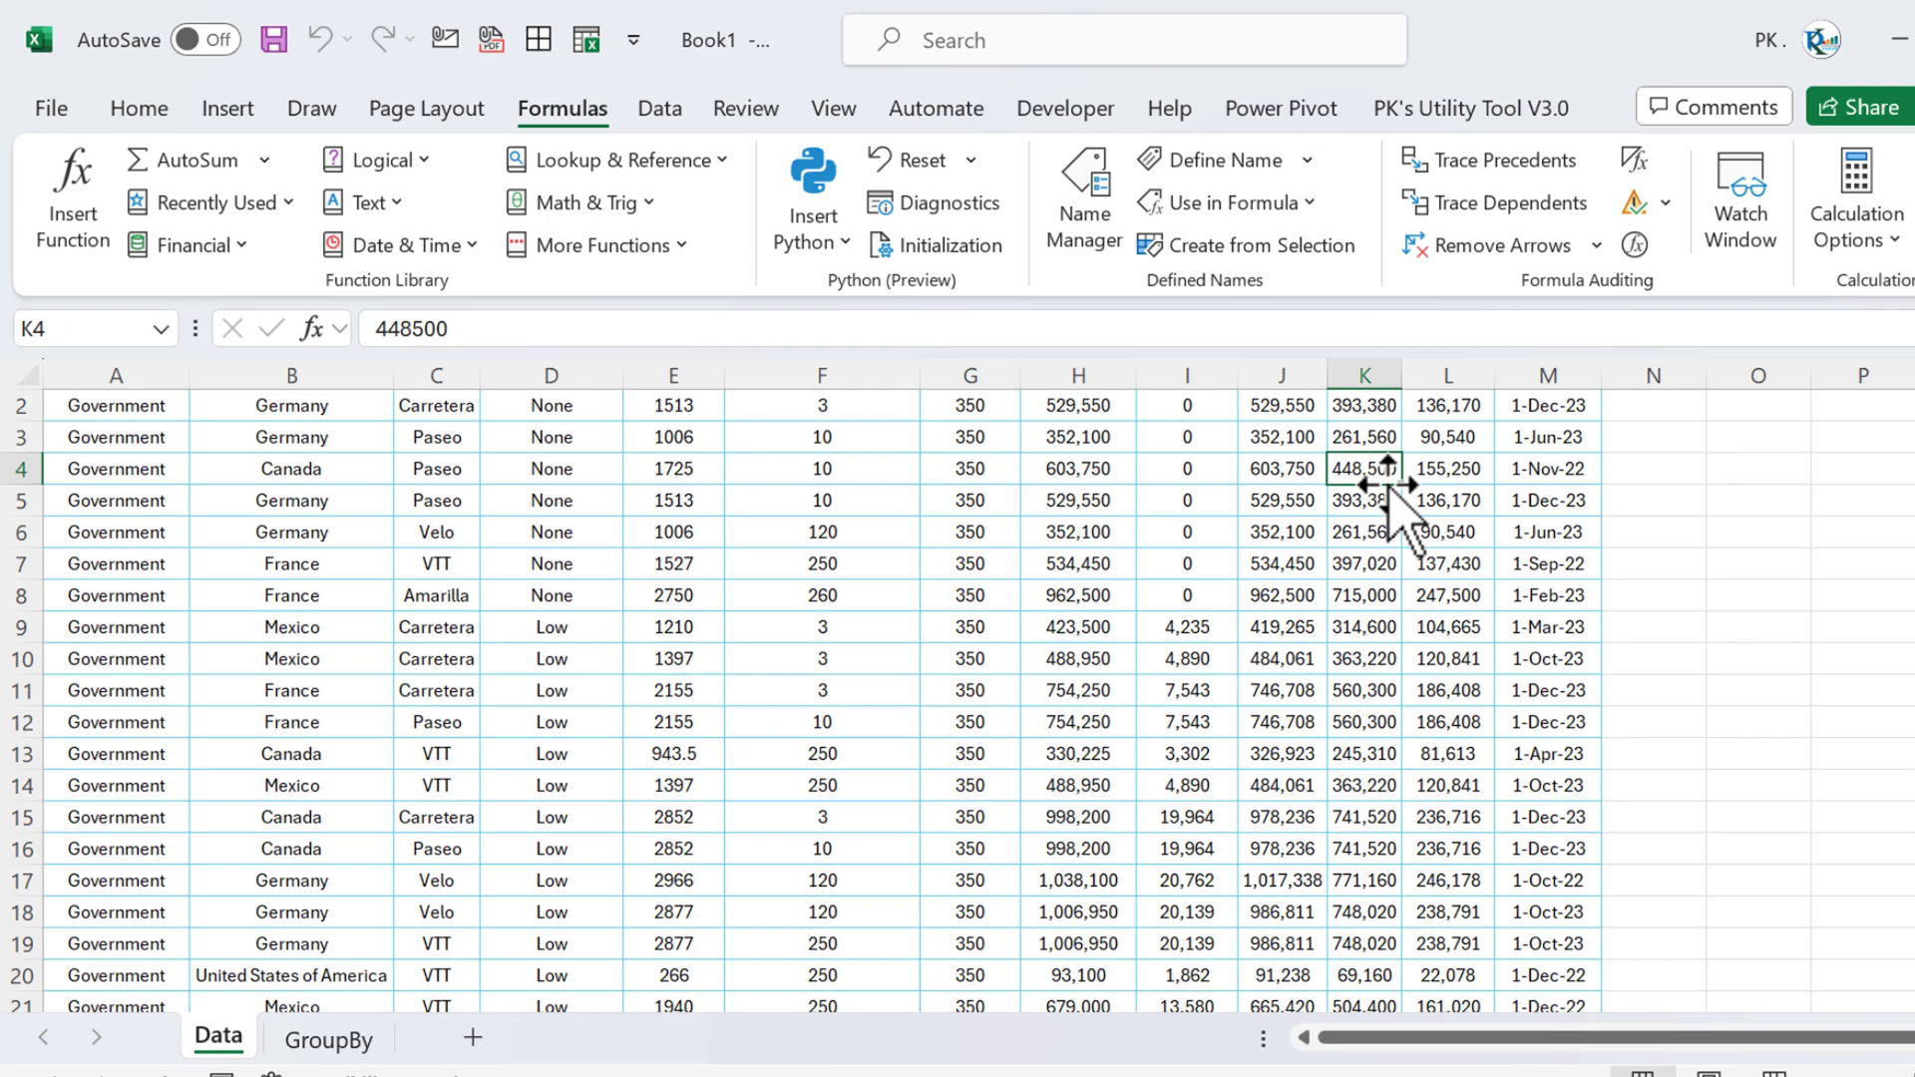
Check where the records in the Data sheet's COGS column end and return to its header.
key("ctrl+Down")
key("Down")
key("Down")
key("Down")
key("Up")
key("Up")
key("Up")
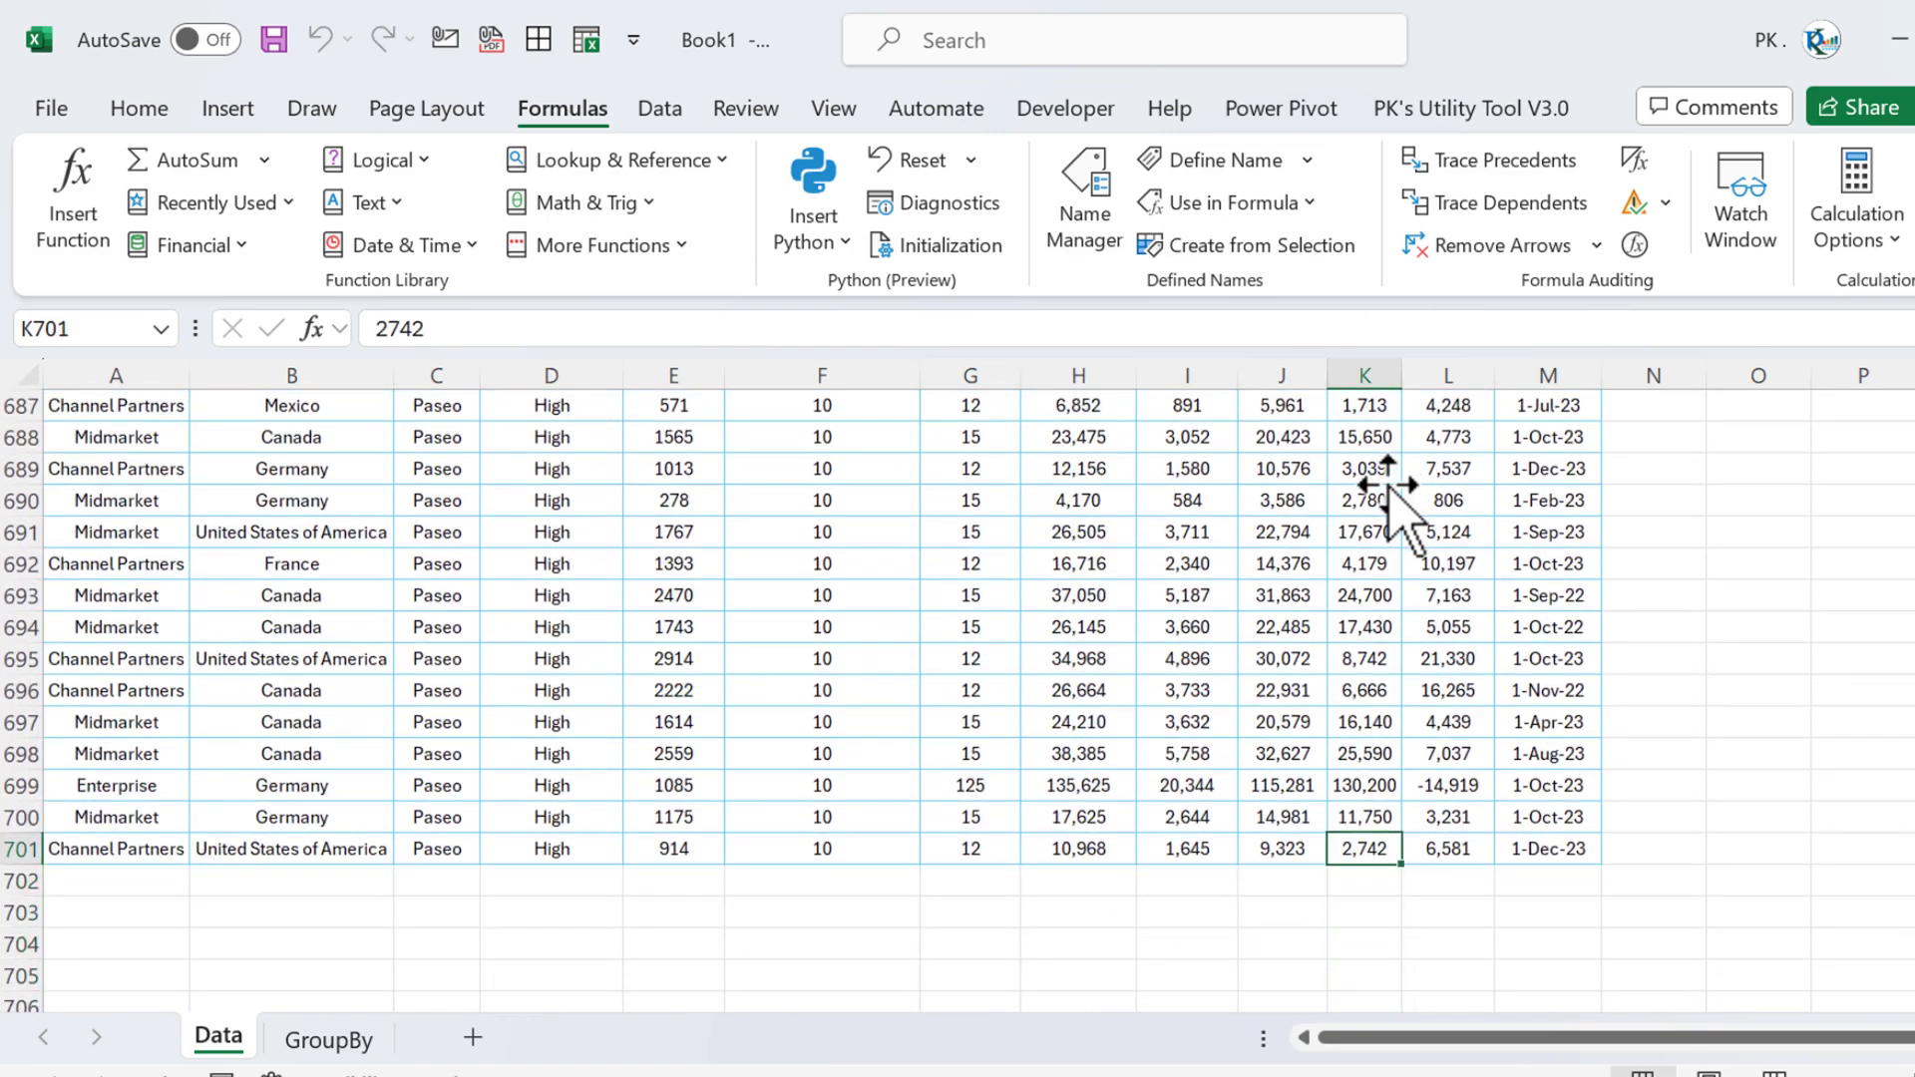
key("ctrl+Up")
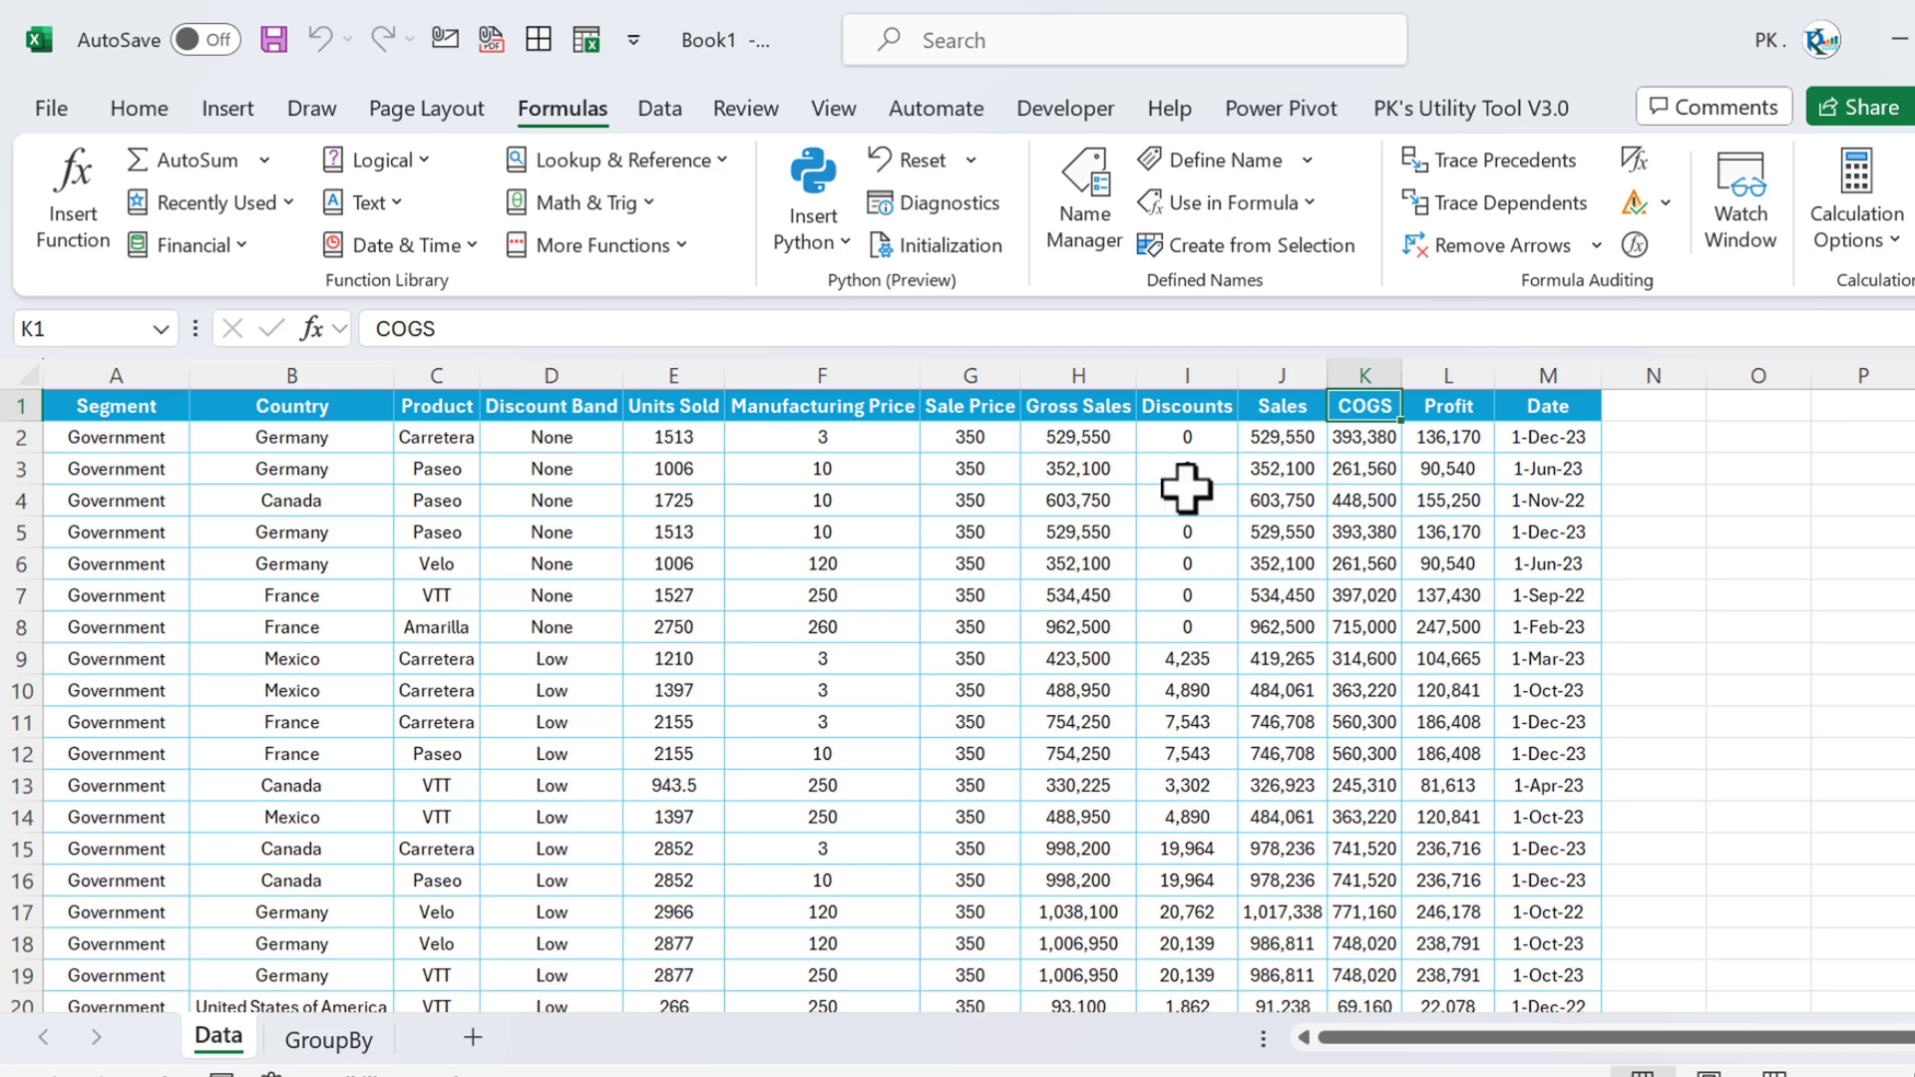
Start a GROUPBY formula in cell G4 of the GroupBy sheet.
left_click(339, 1040)
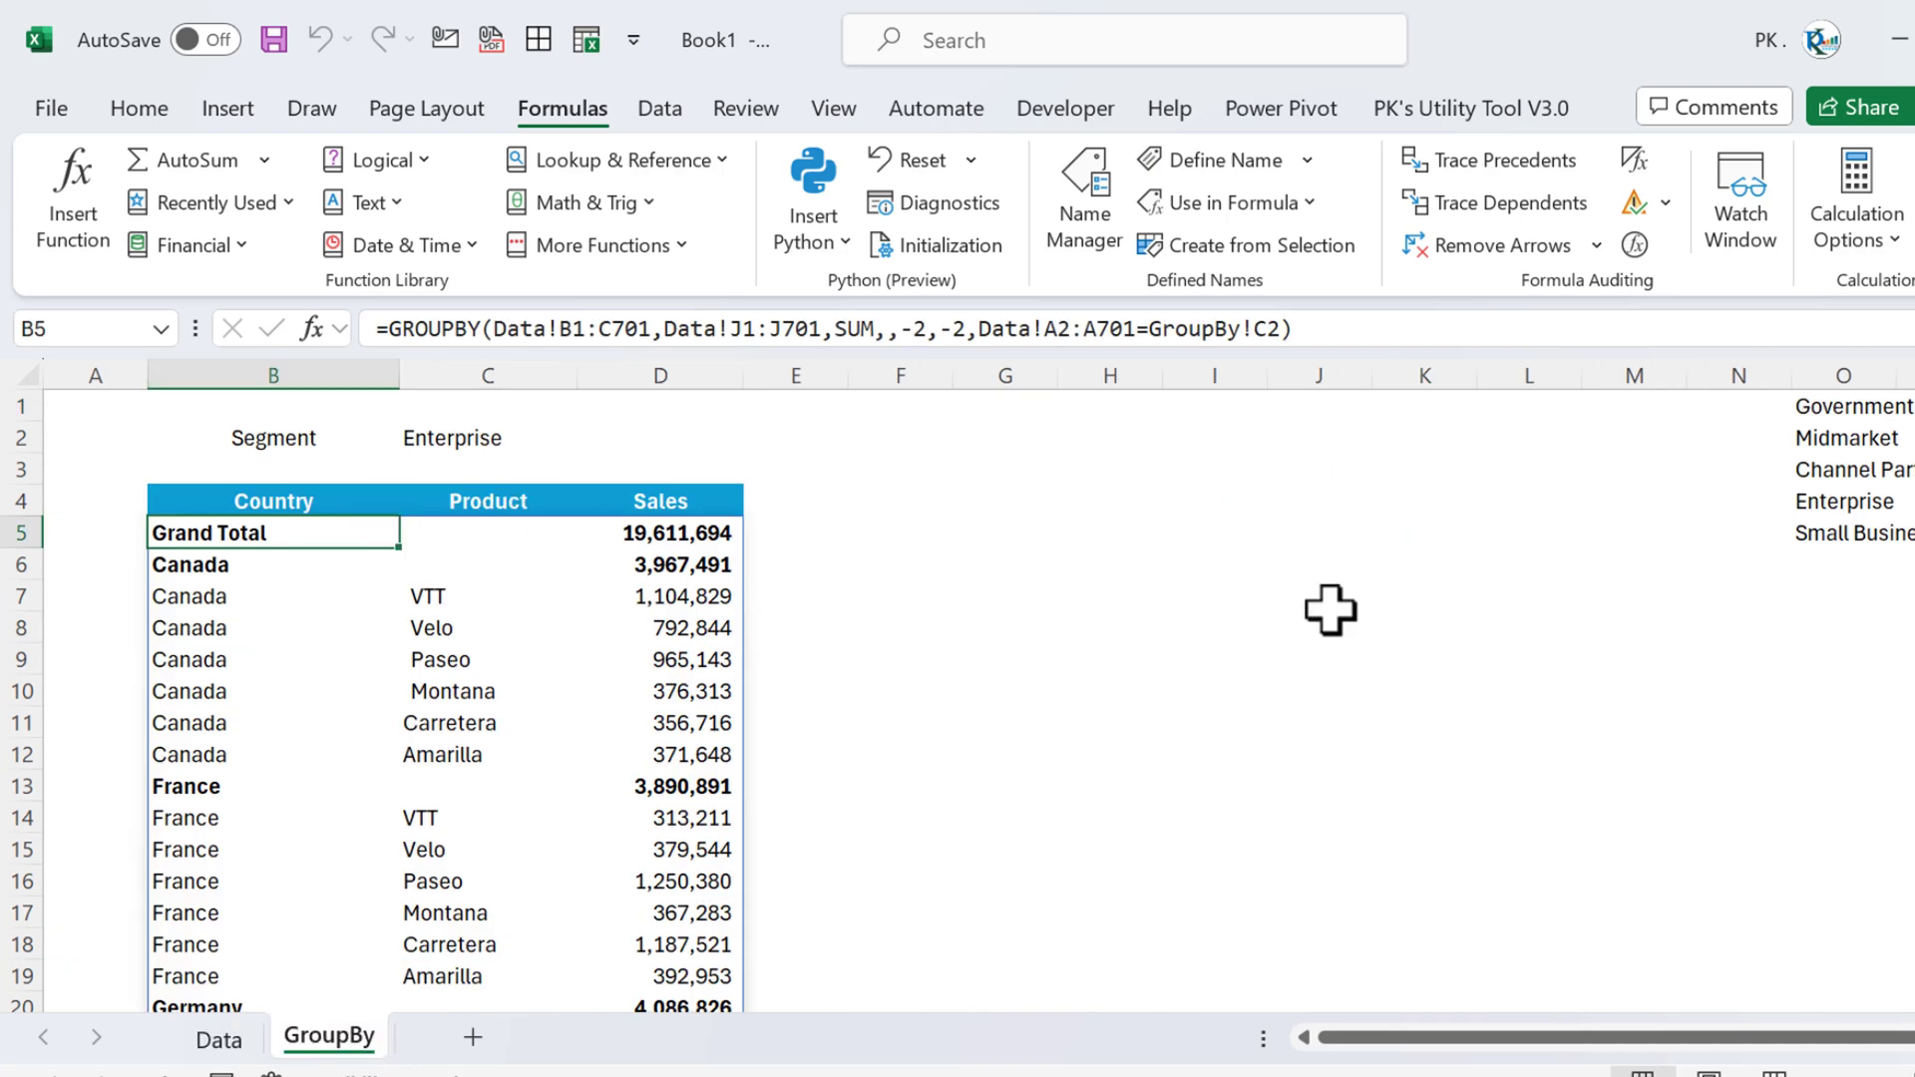
left_click(817, 509)
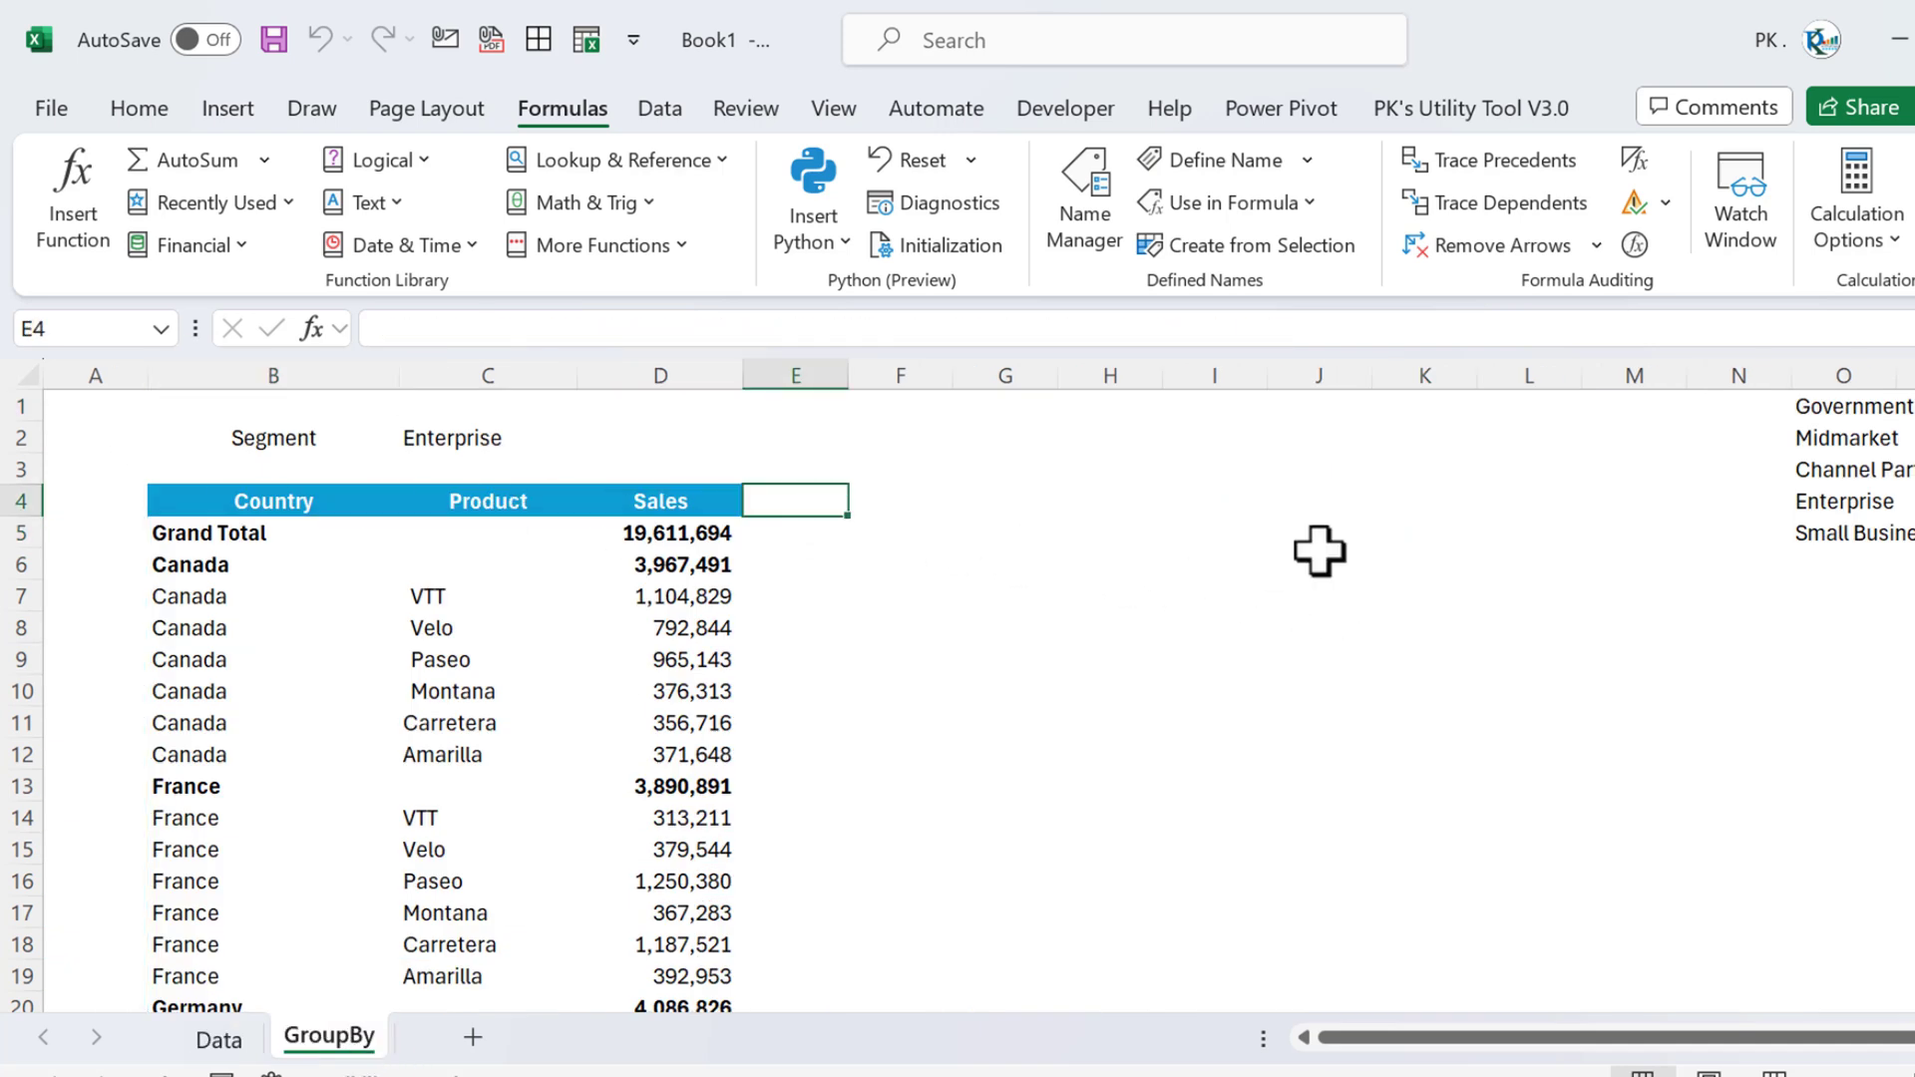
key("Left")
key("Left")
key("Left")
key("Down")
key("Right")
key("Right")
key("Right")
key("Right")
key("Right")
key("Up")
type("=GROUPBY(")
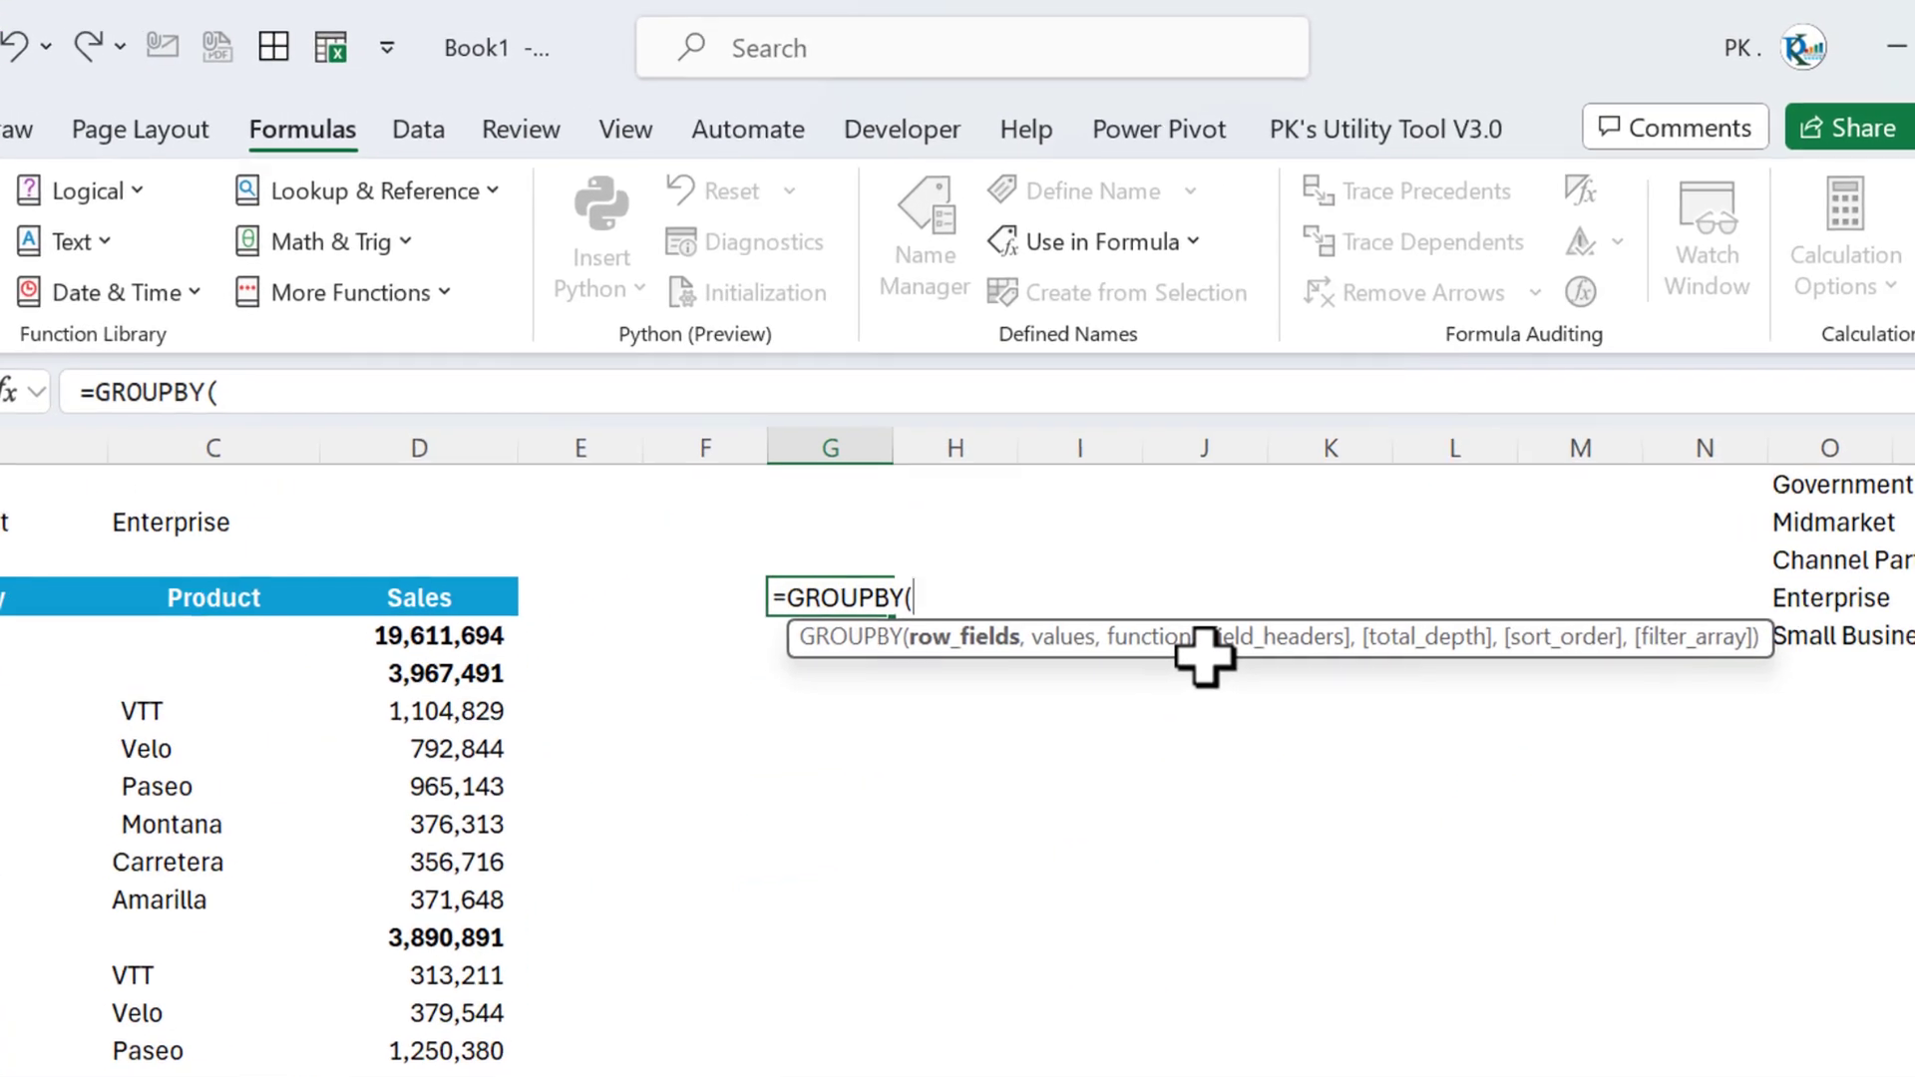
Use the dynamic name Segment as the GROUPBY formula's row fields argument.
type("se")
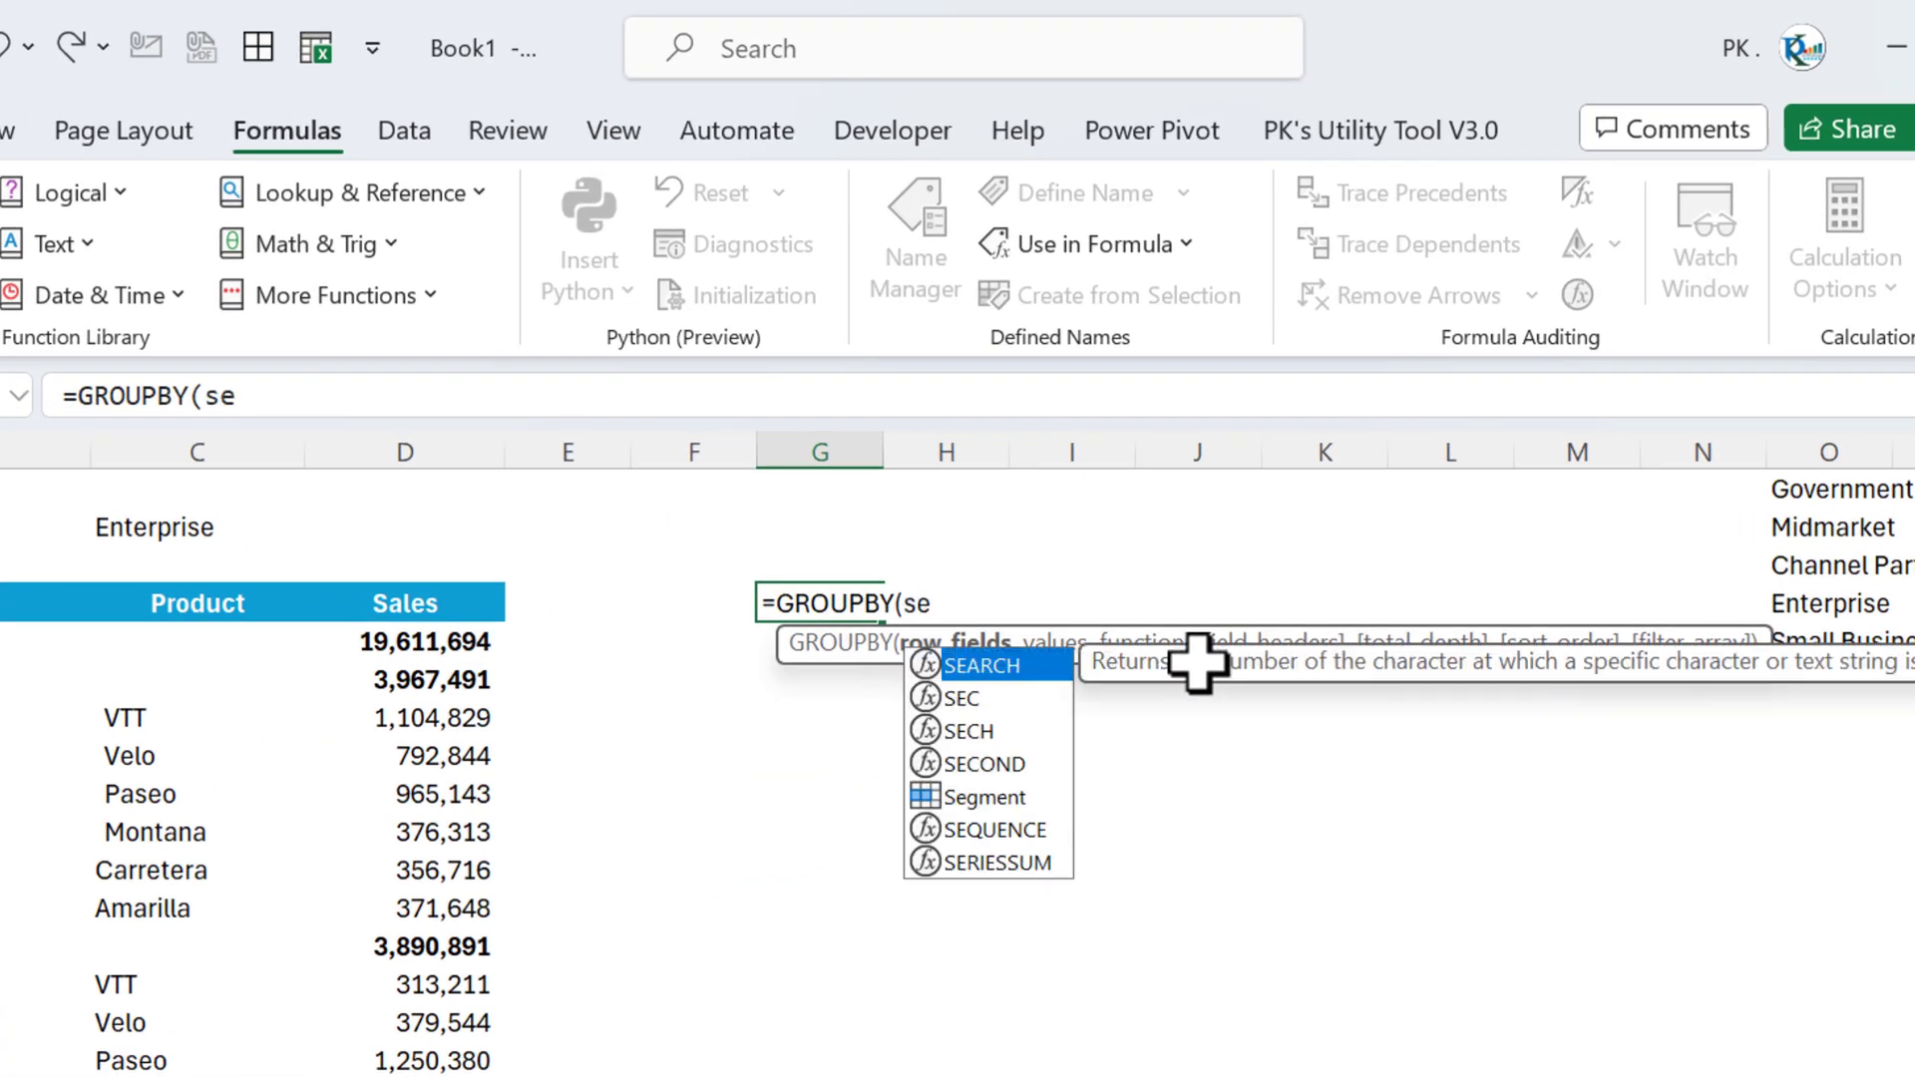
key("Down")
key("Down")
key("Down")
key("Down")
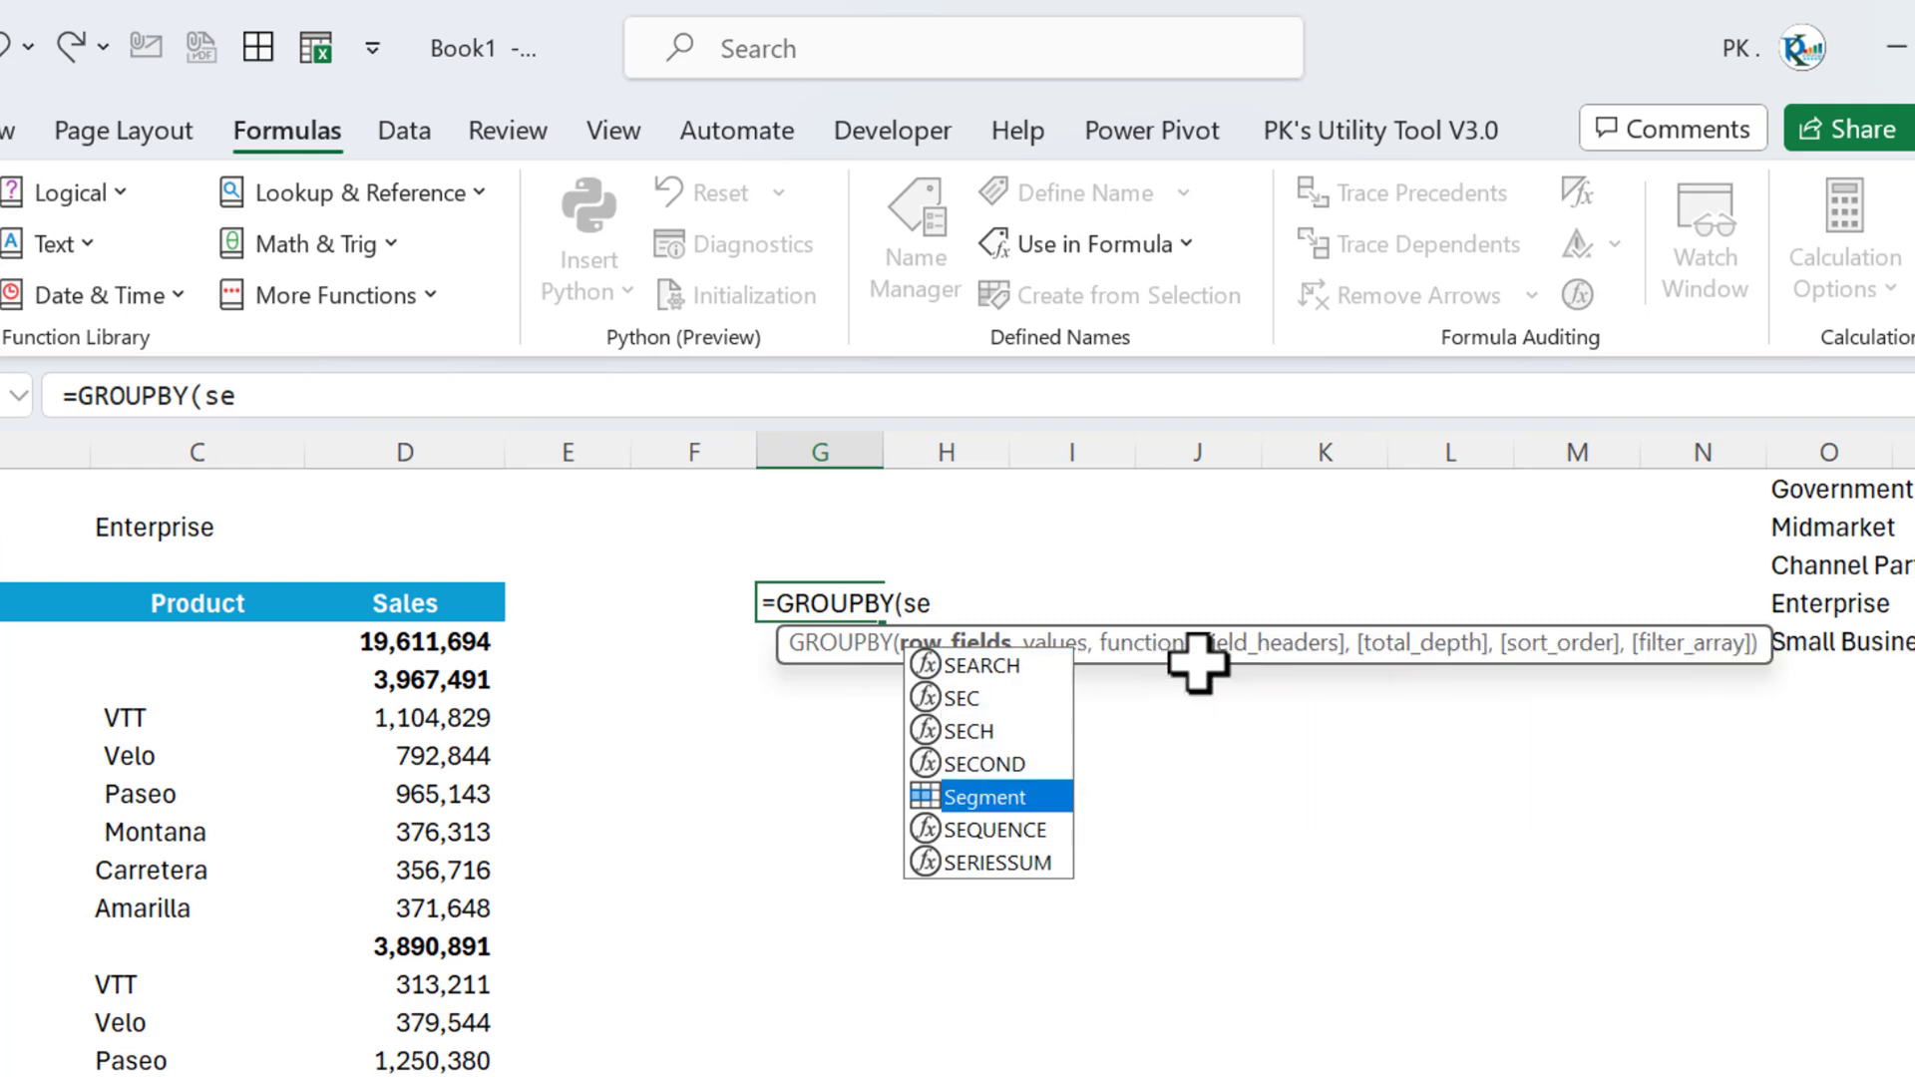
key("Tab")
type(",")
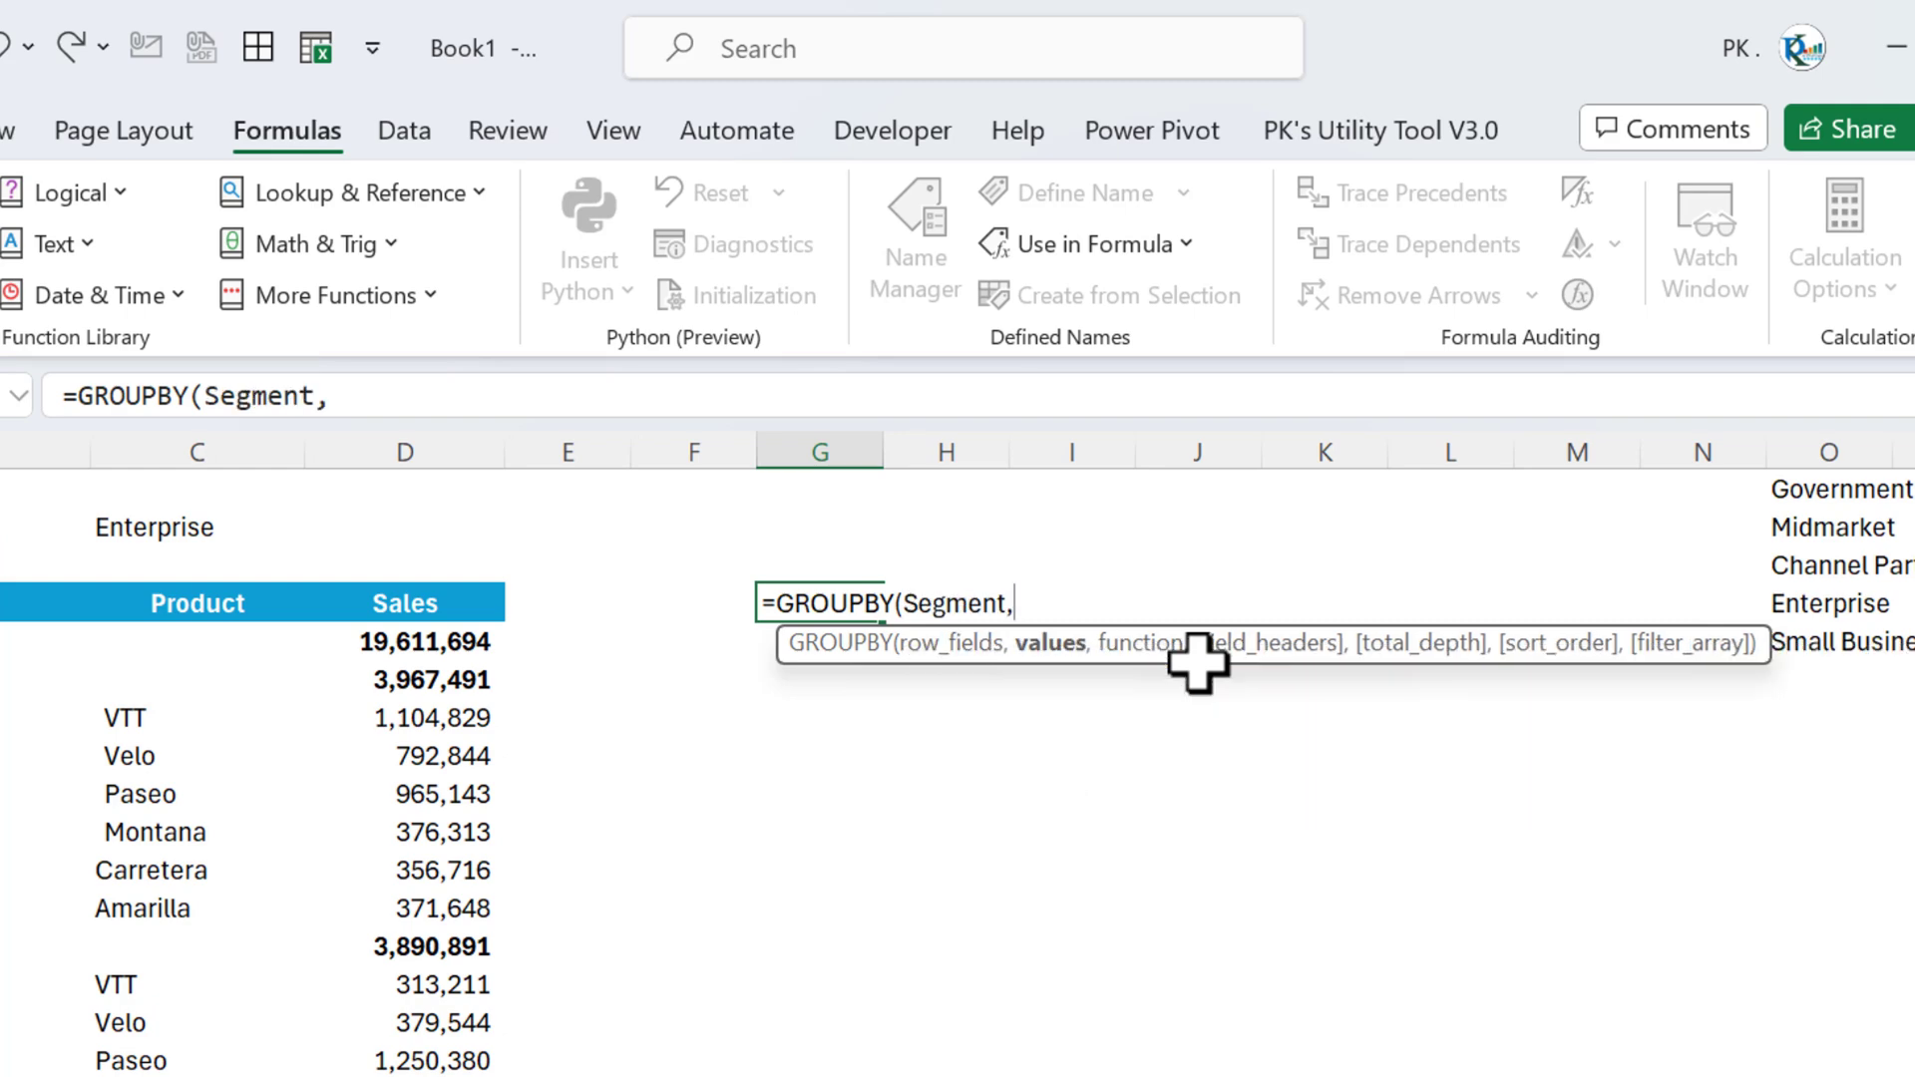
Finish the GROUPBY formula in G4 with the name Profit as values and SUM as the function.
type("prof")
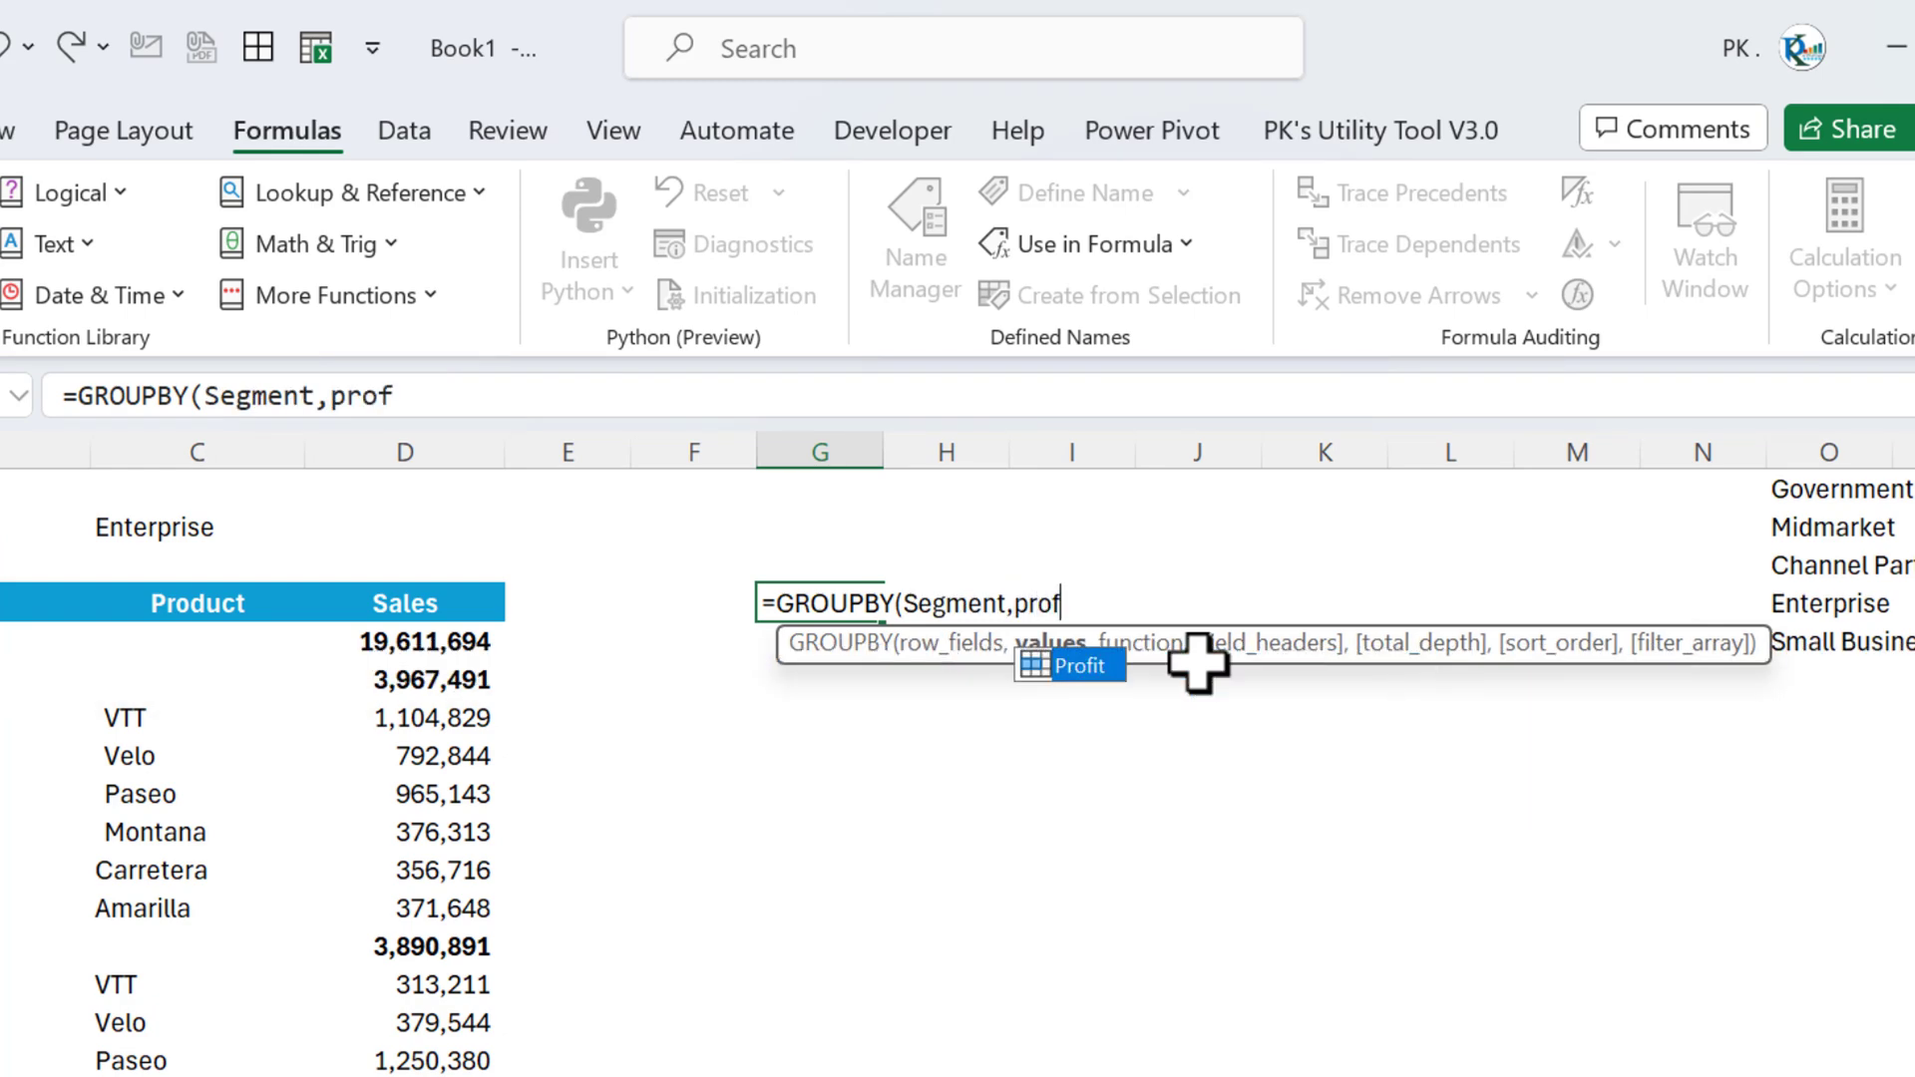
key("Tab")
type(",")
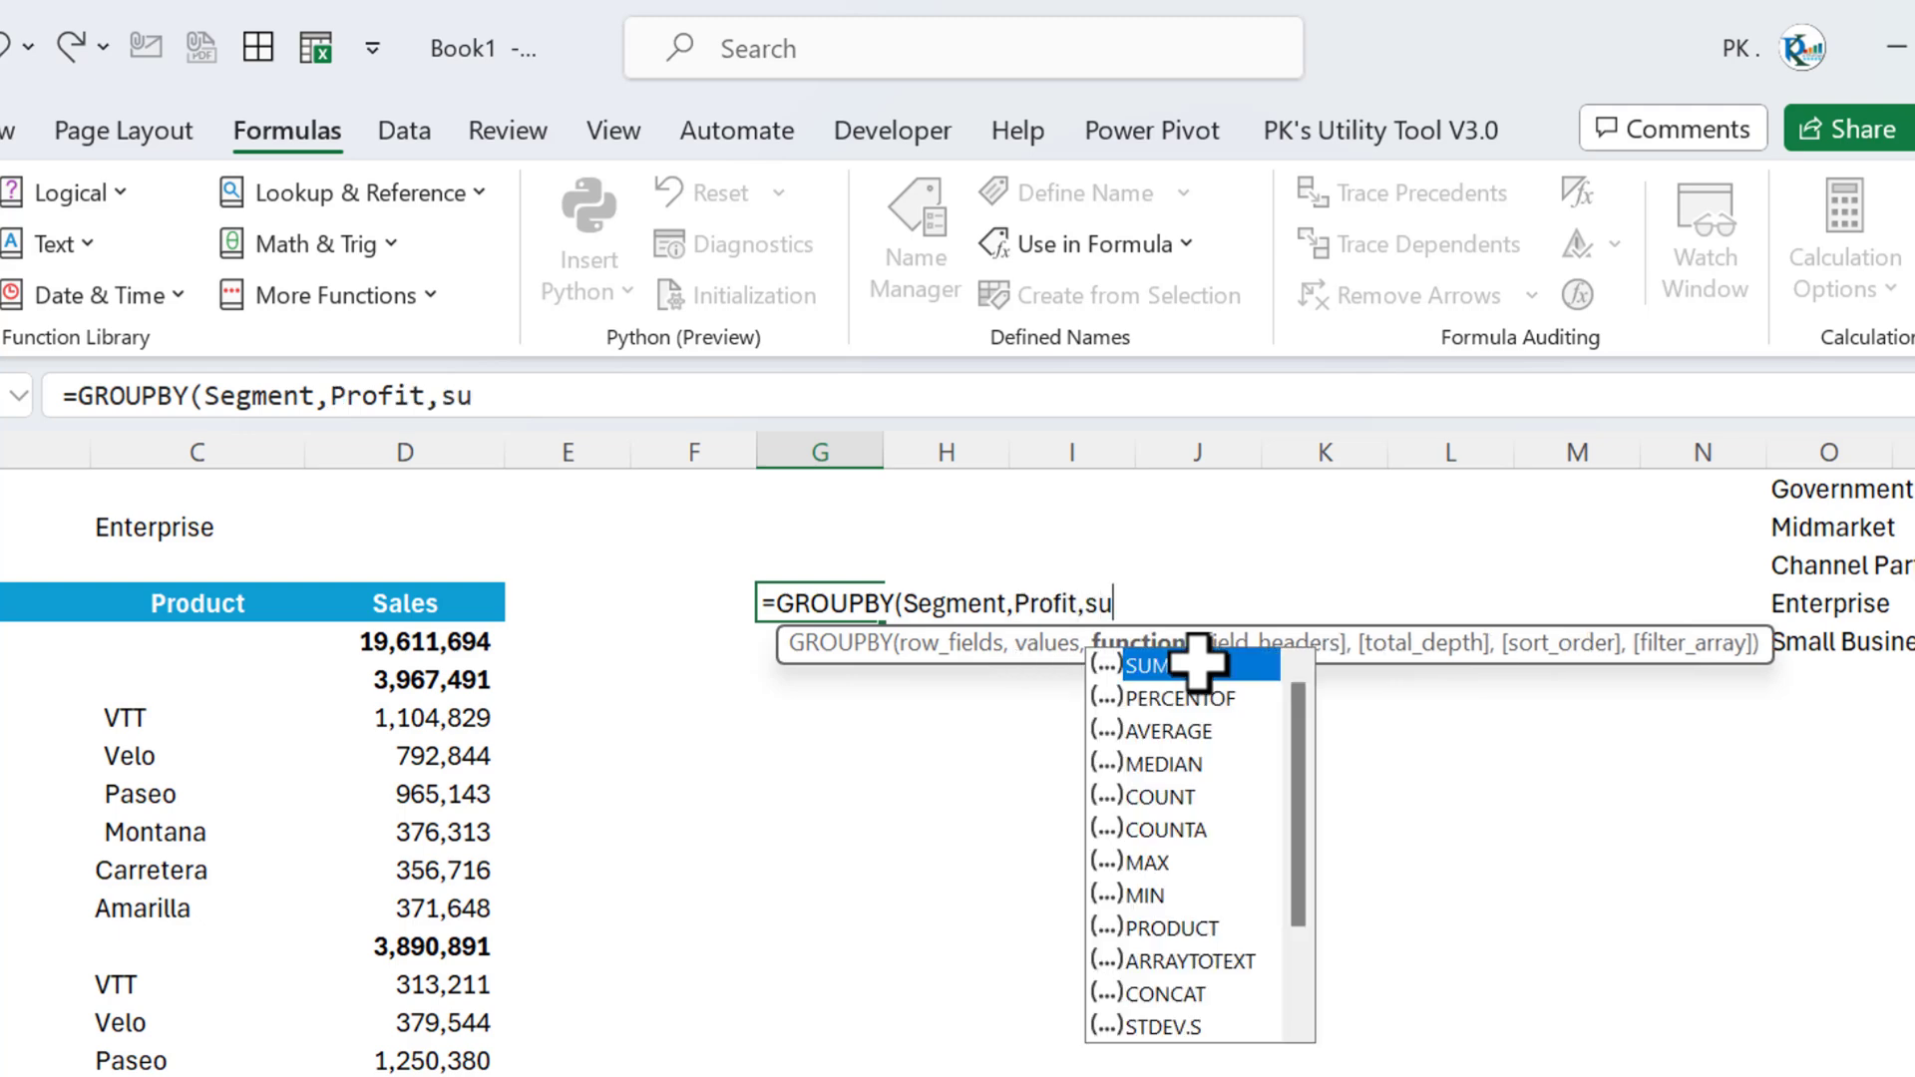
type("su")
key("Tab")
type(")")
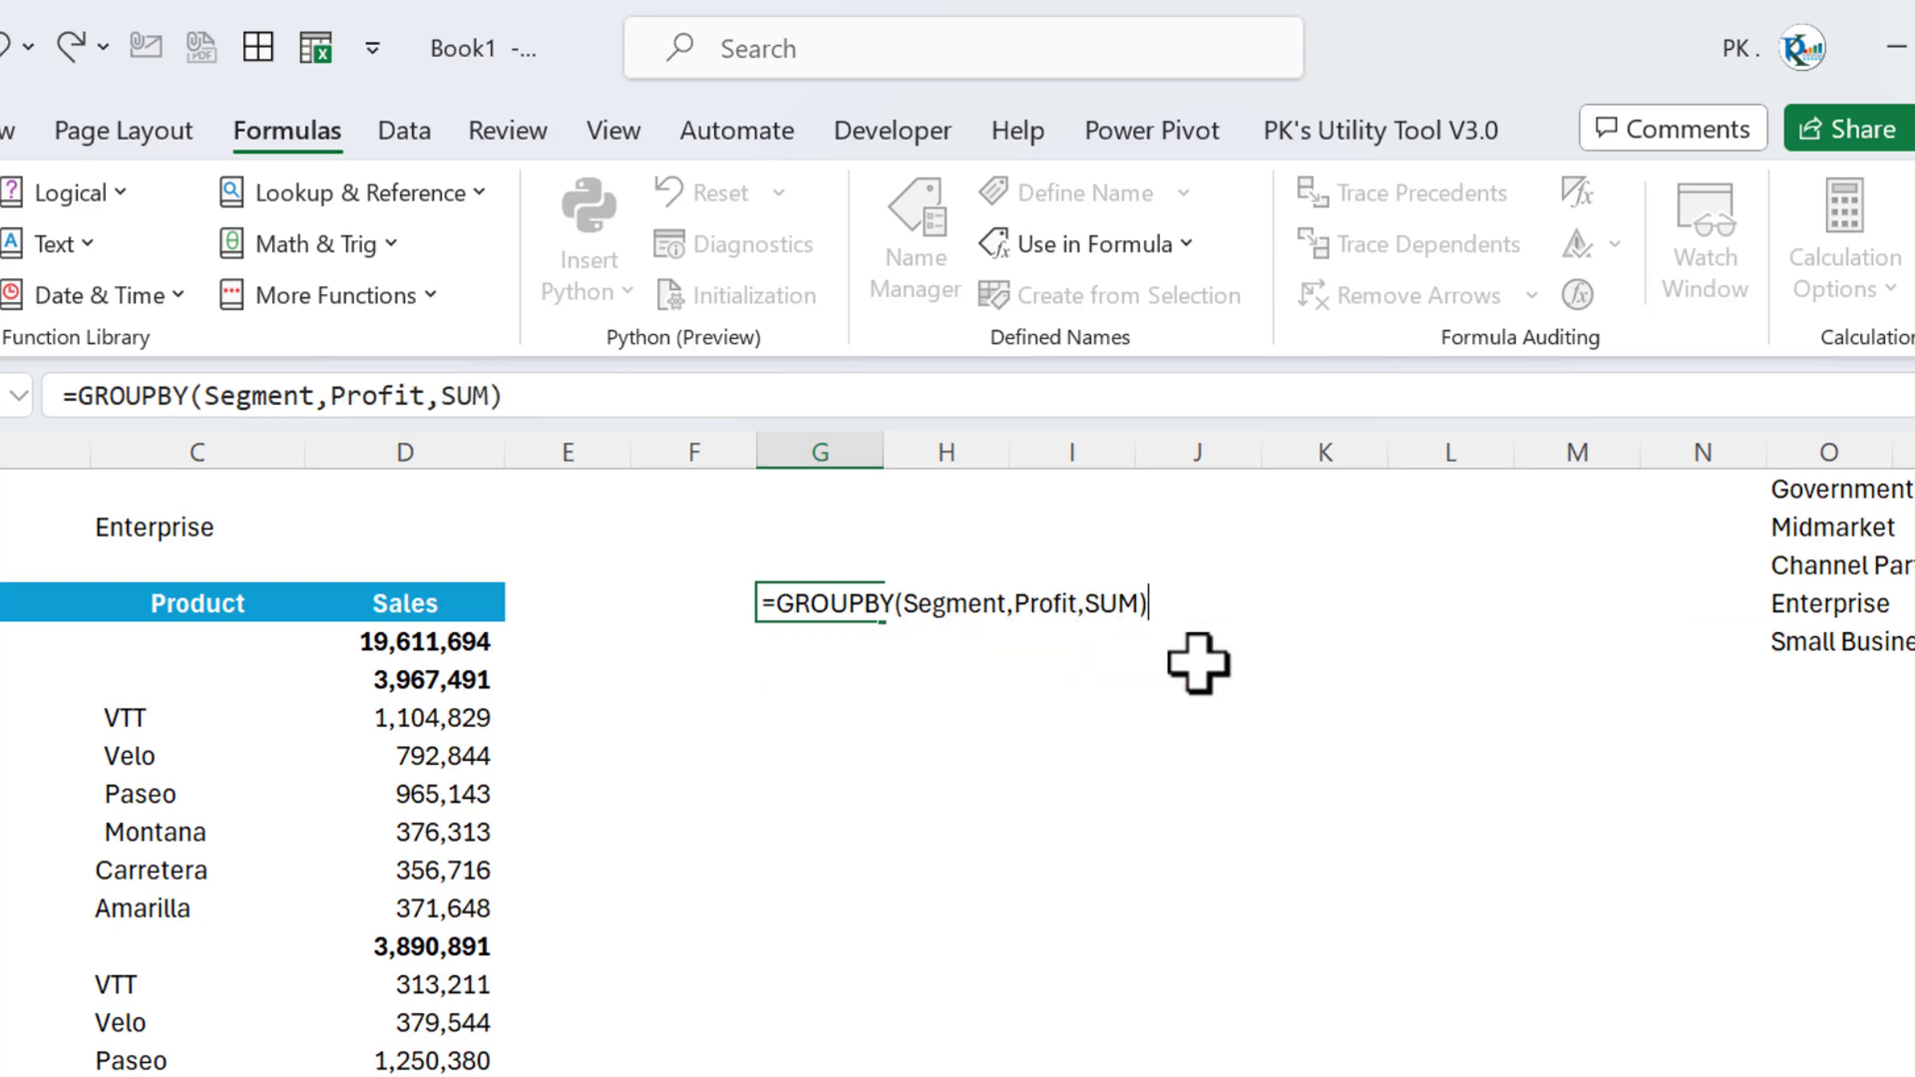
key("ctrl+Return")
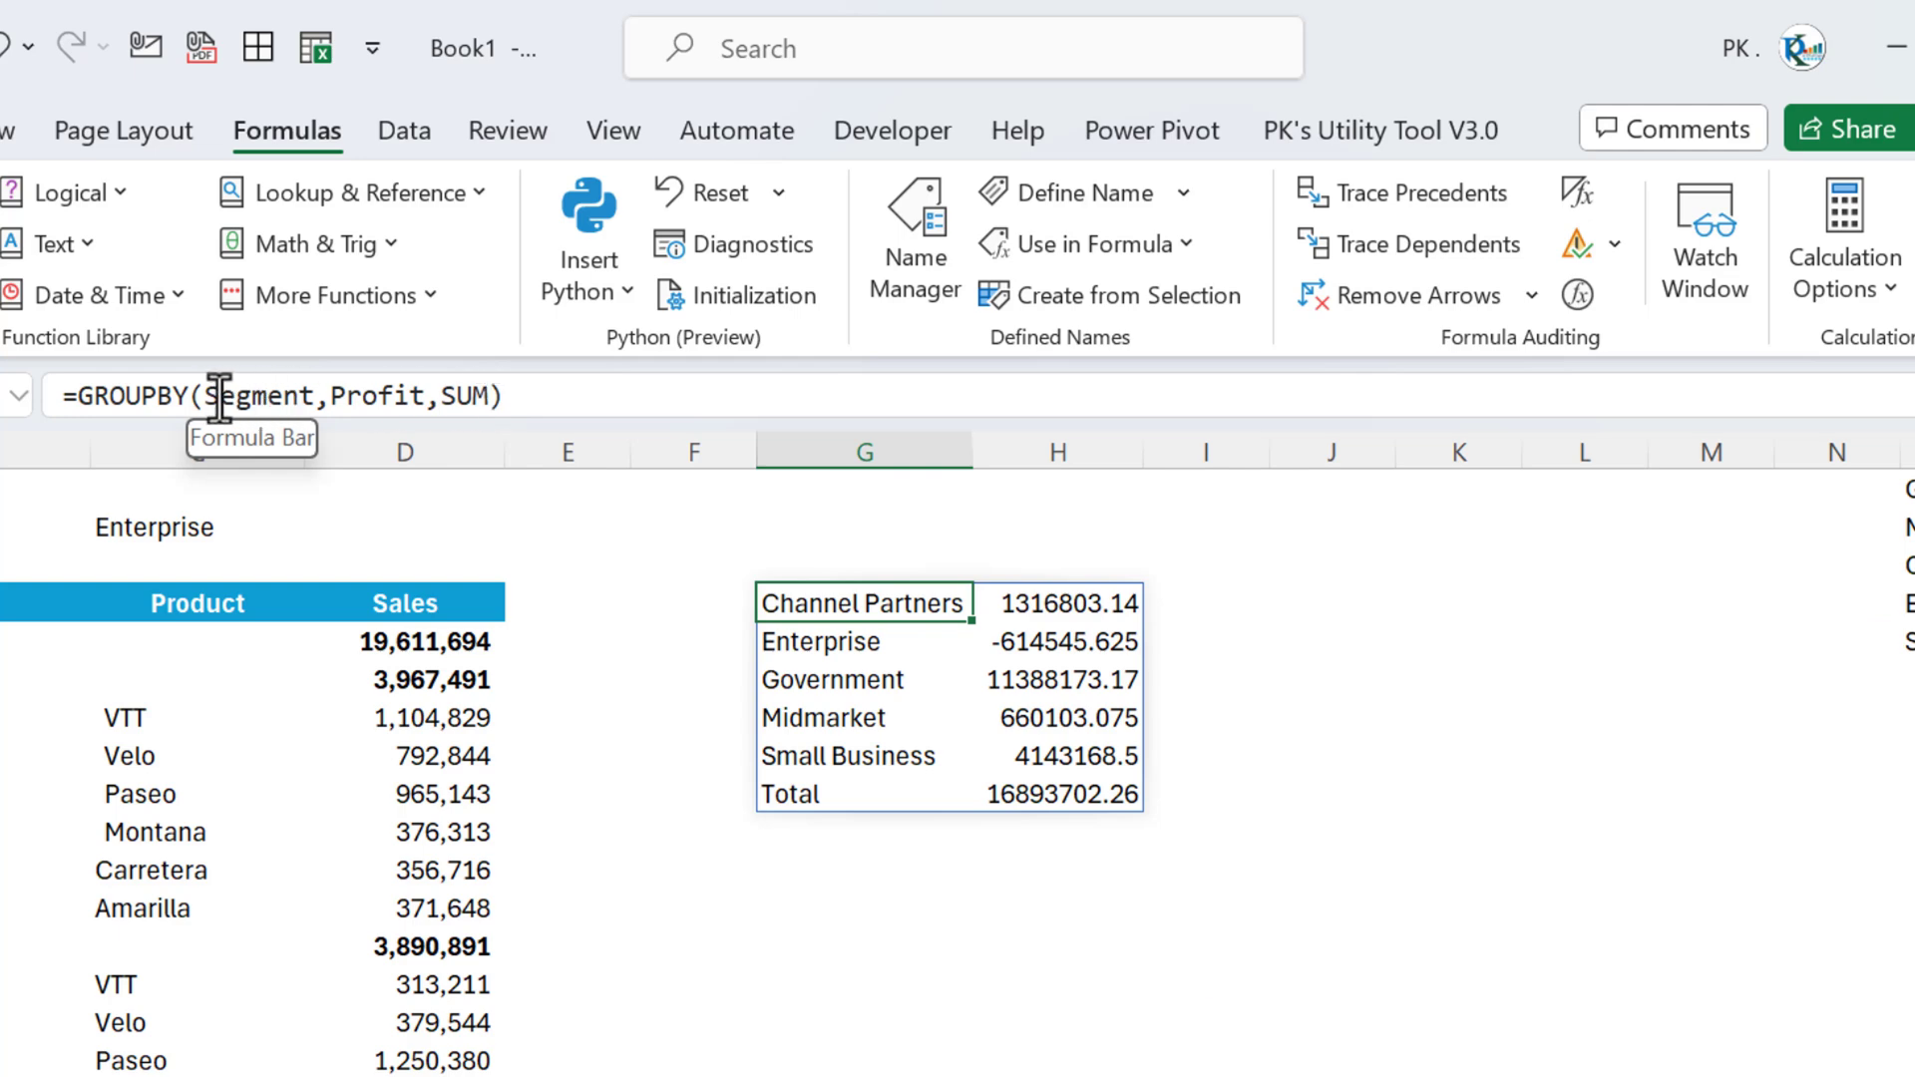
left_click_drag(209, 397, 482, 399)
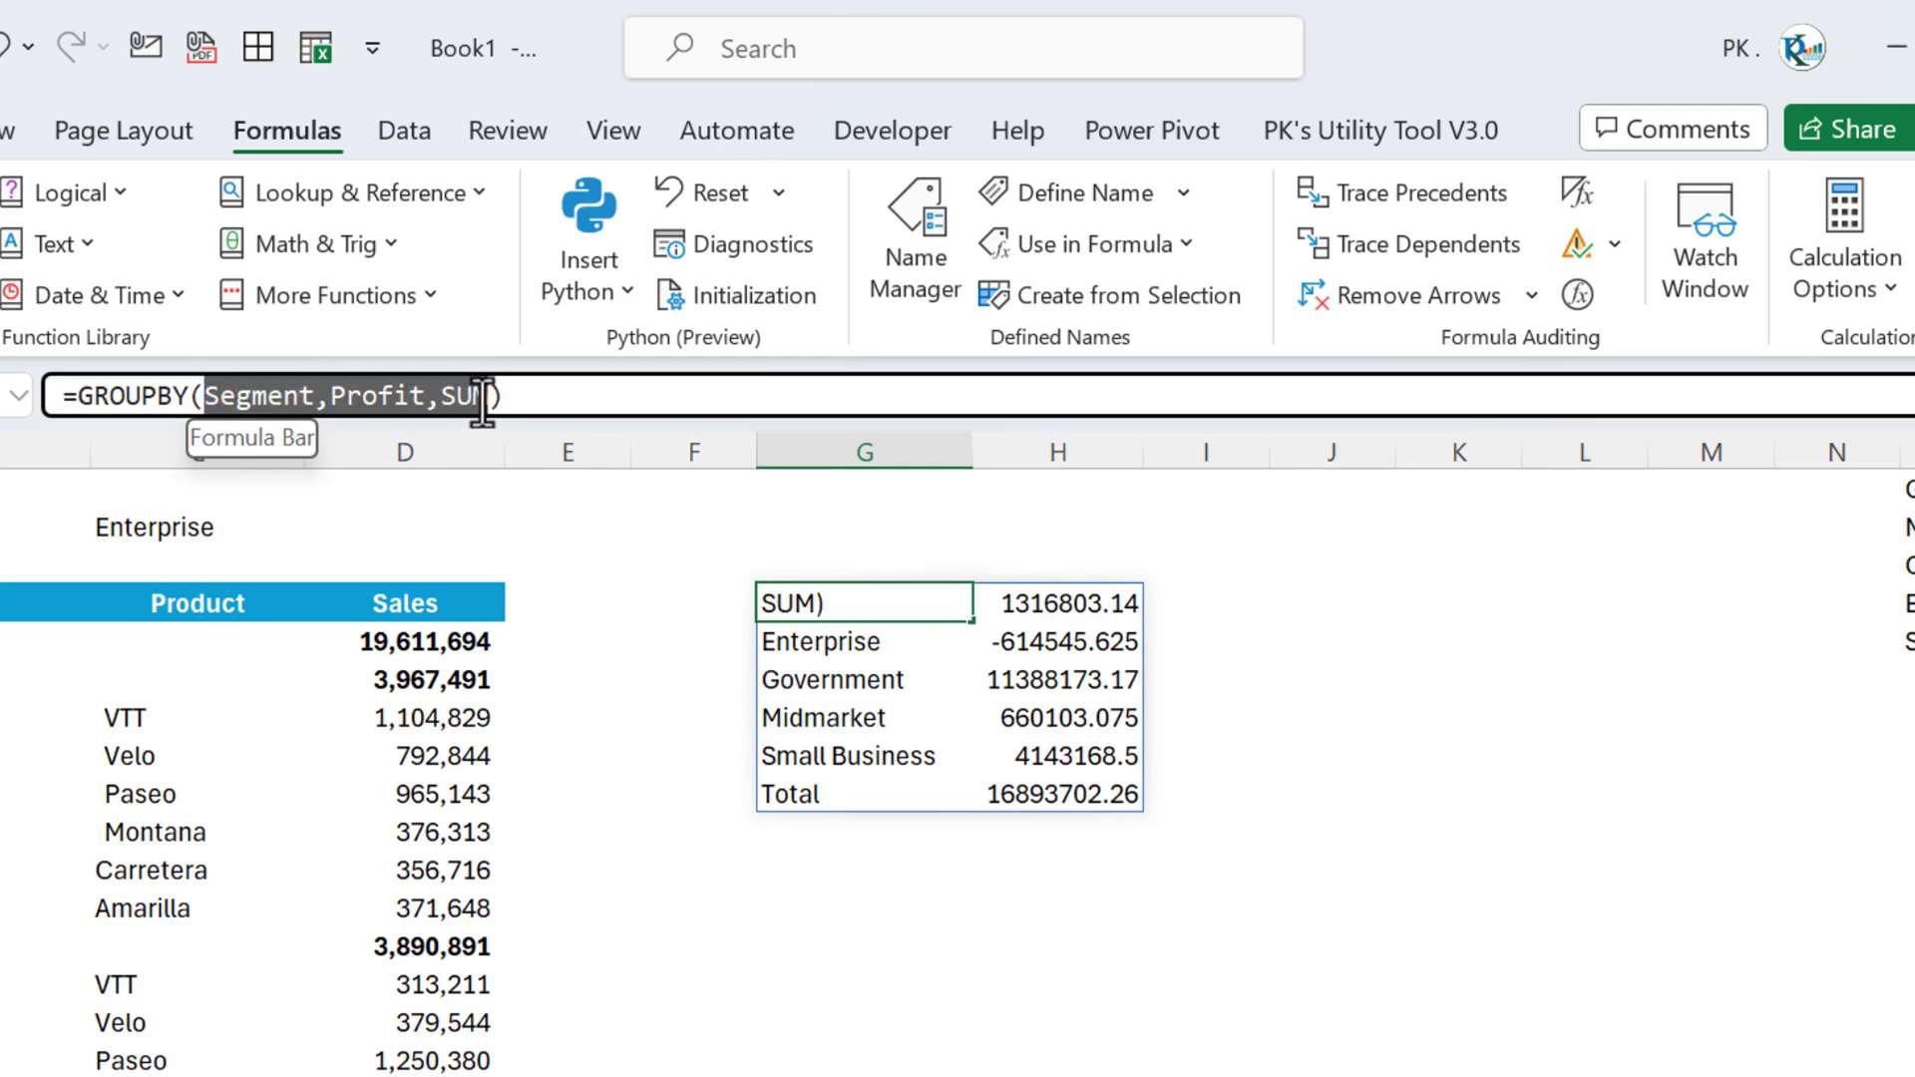
left_click(342, 396)
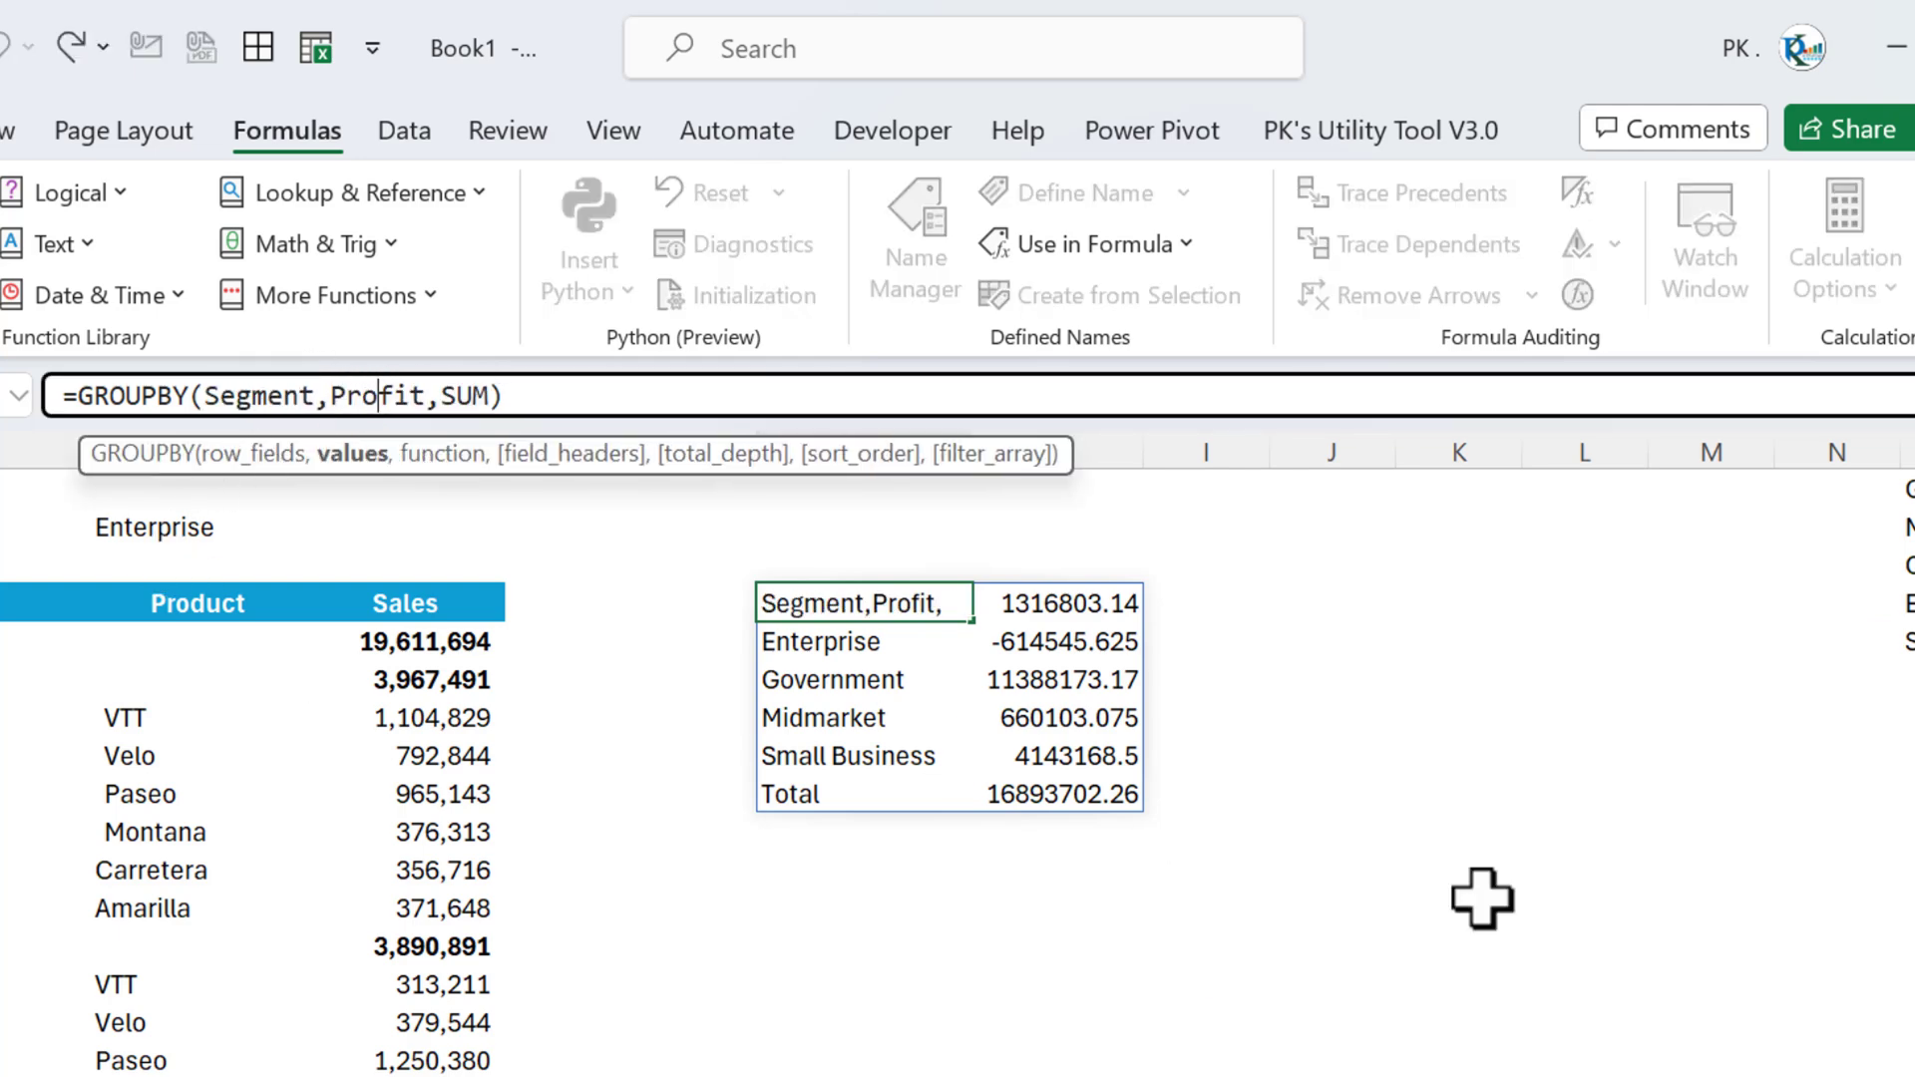
key("Escape")
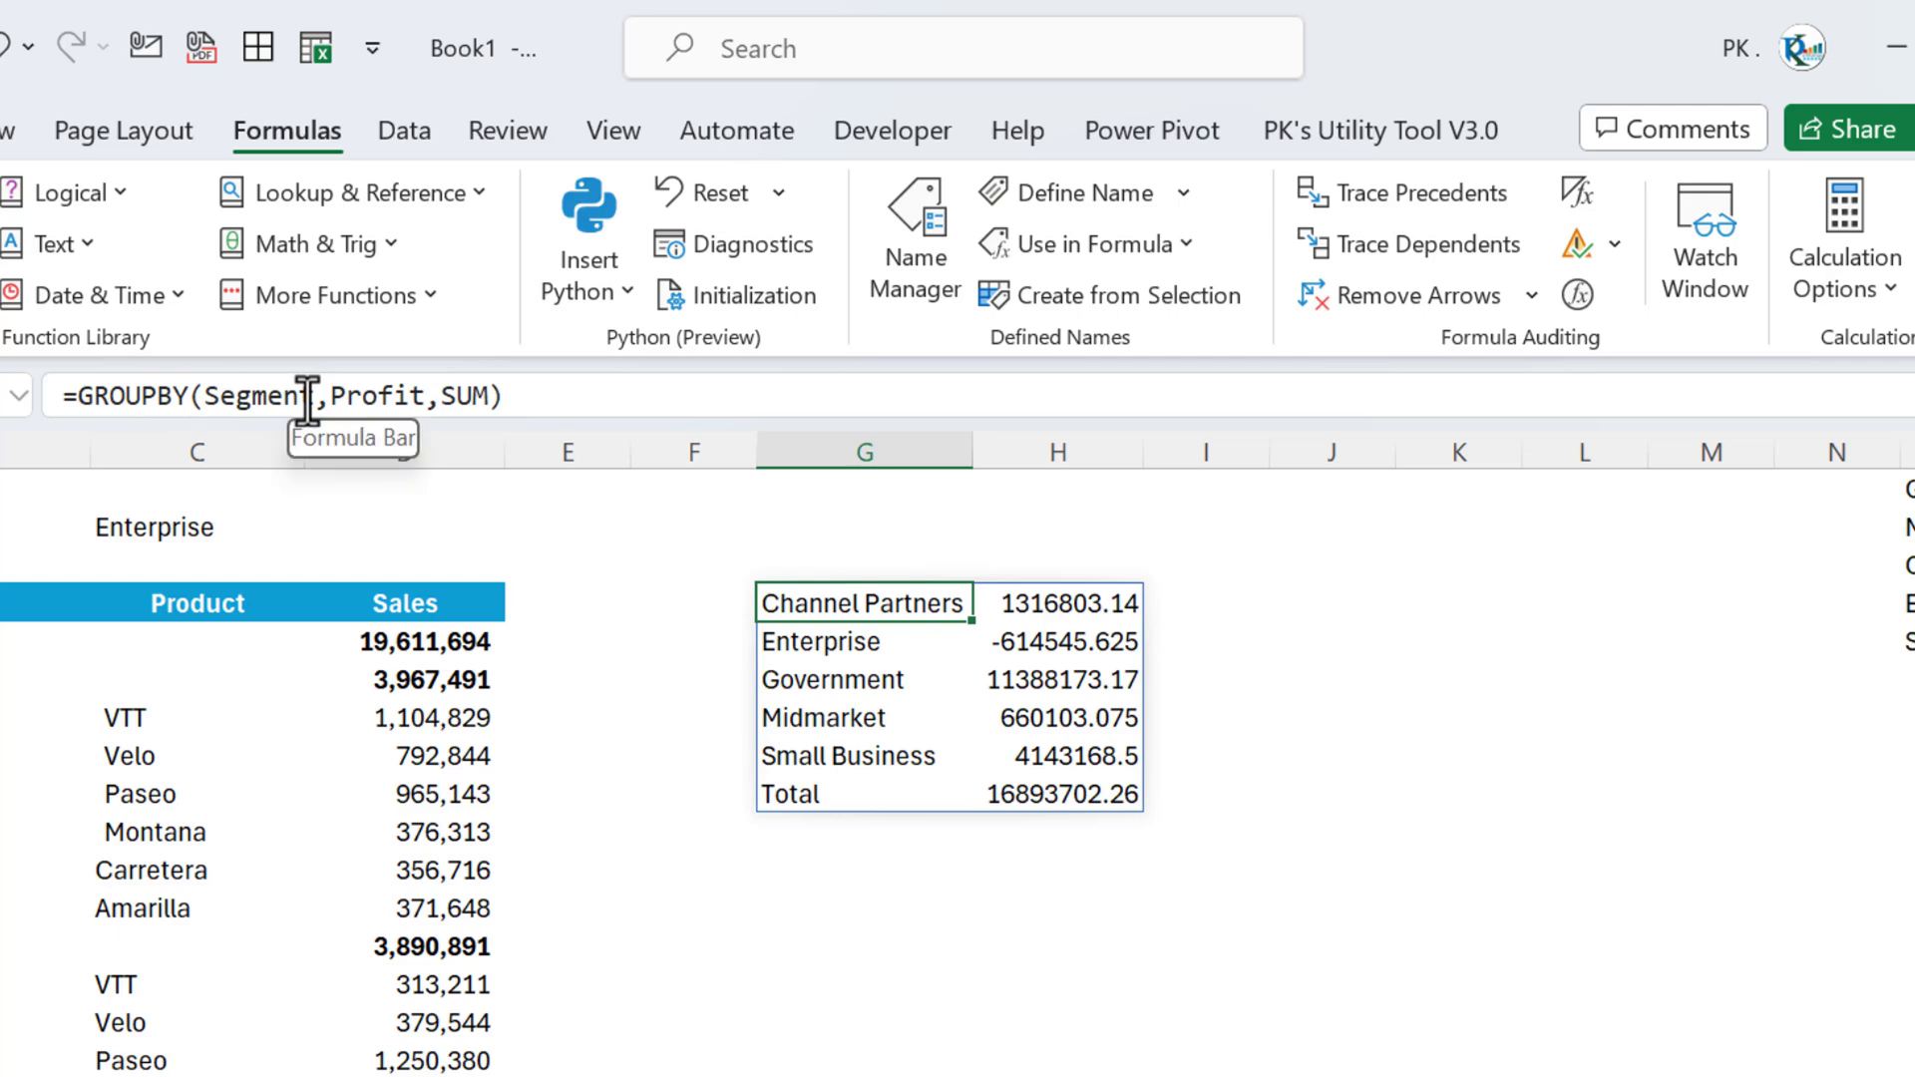
Group G4's report by two fields, changing its row fields argument to HSTACK(Segment,Product).
left_click(223, 396)
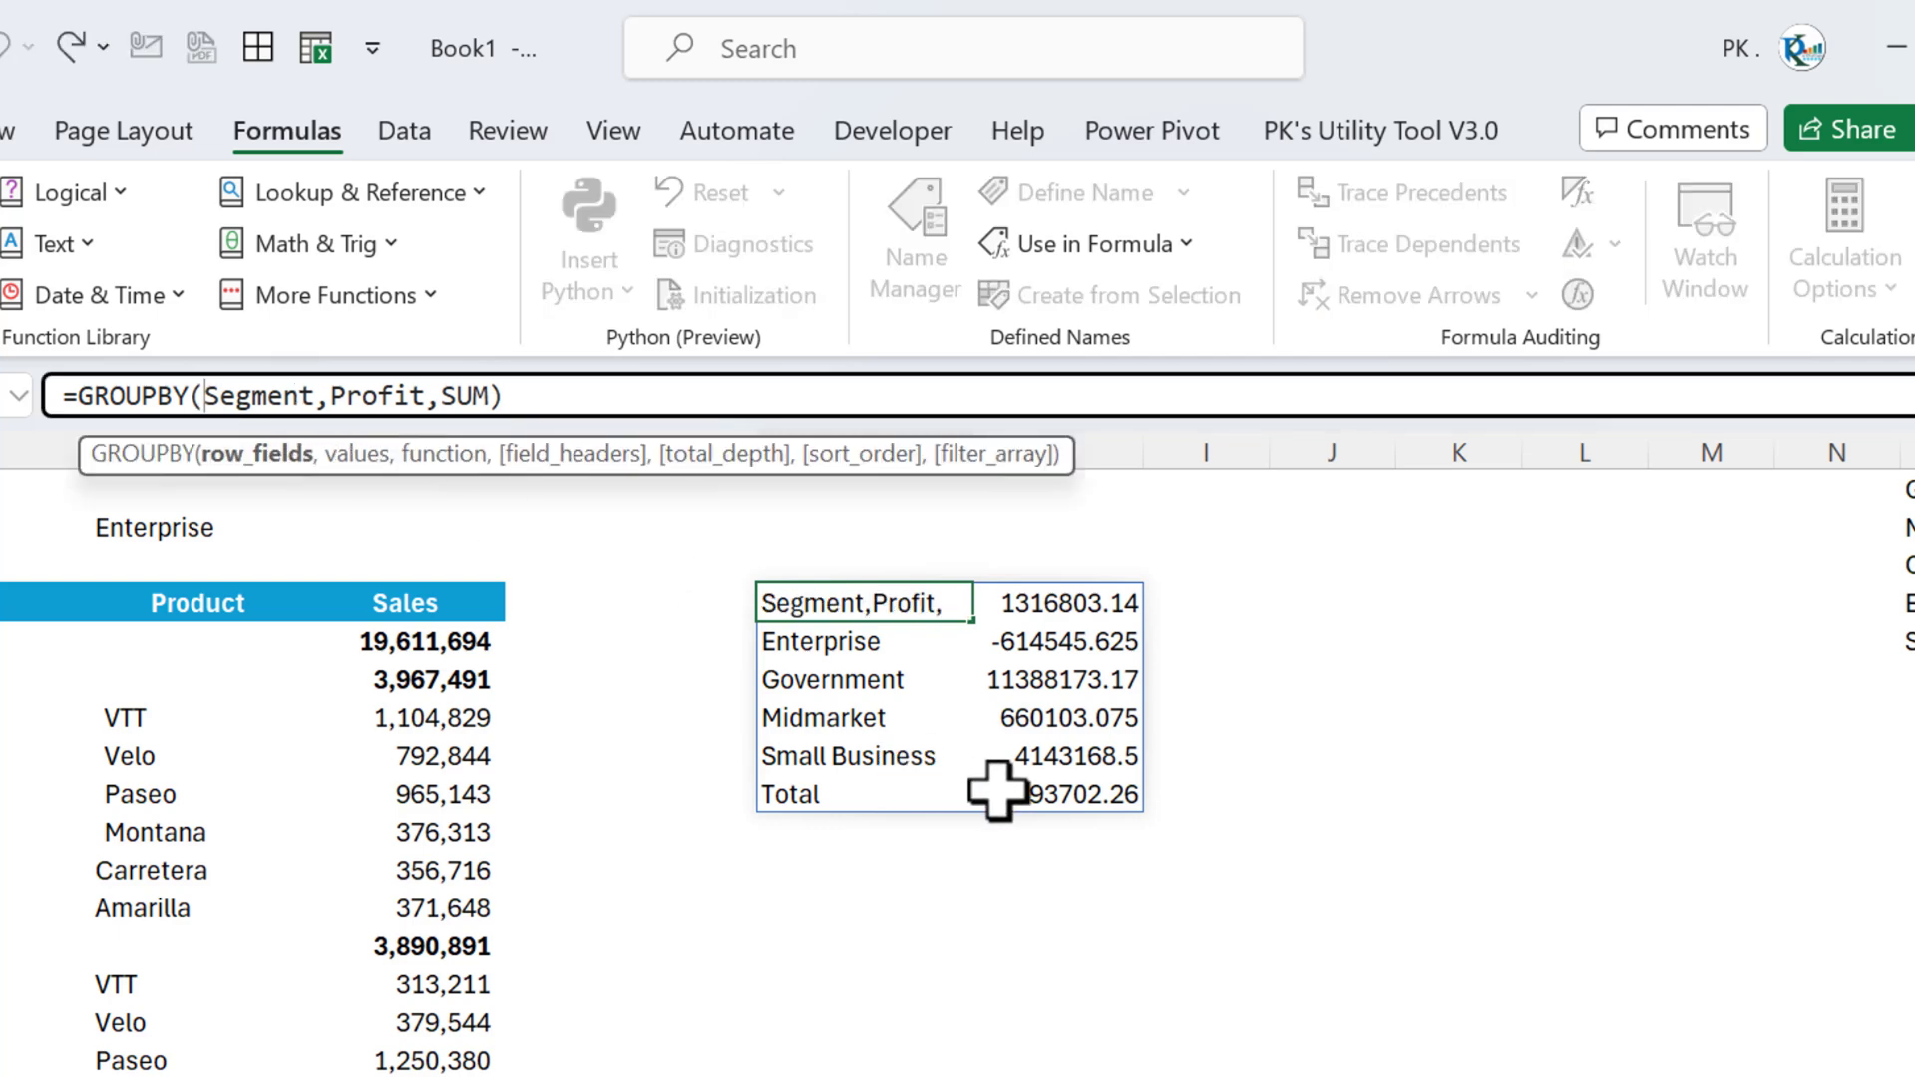
type("Hst")
key("Tab")
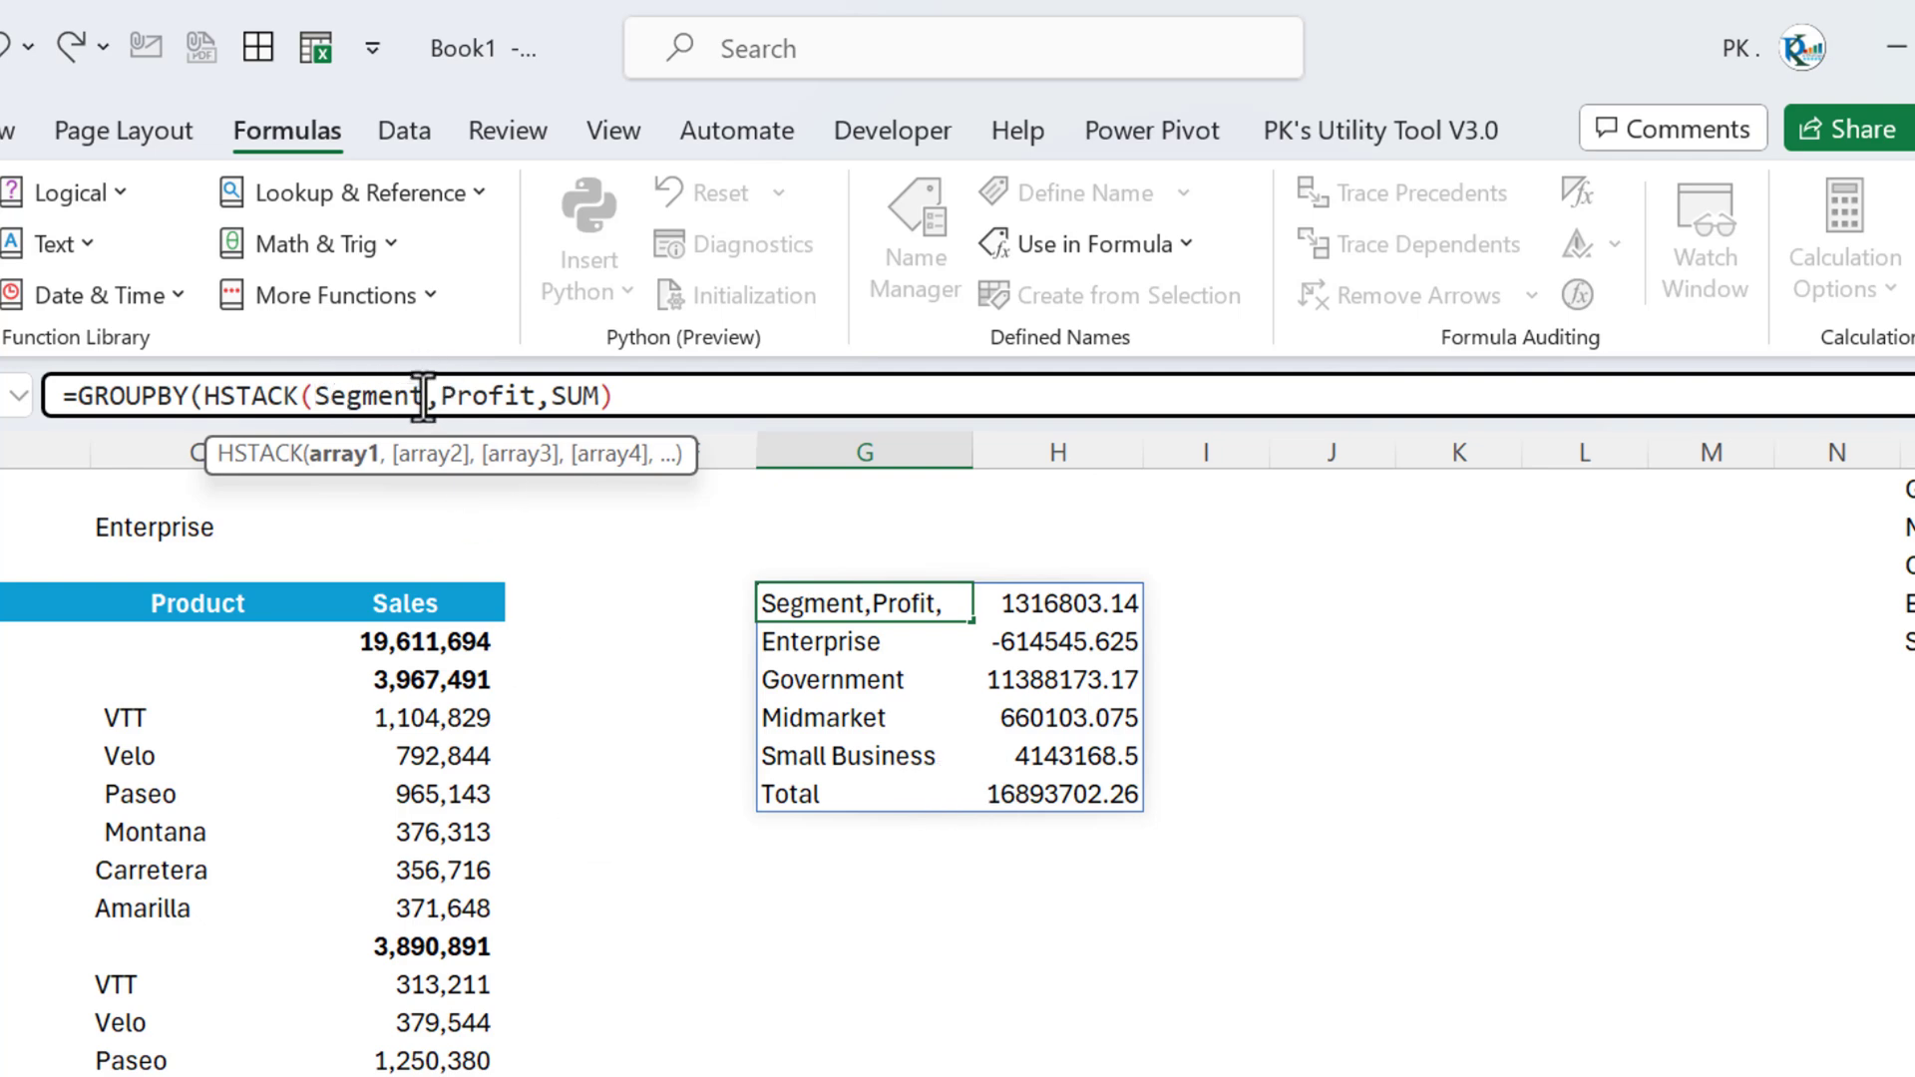
type(",")
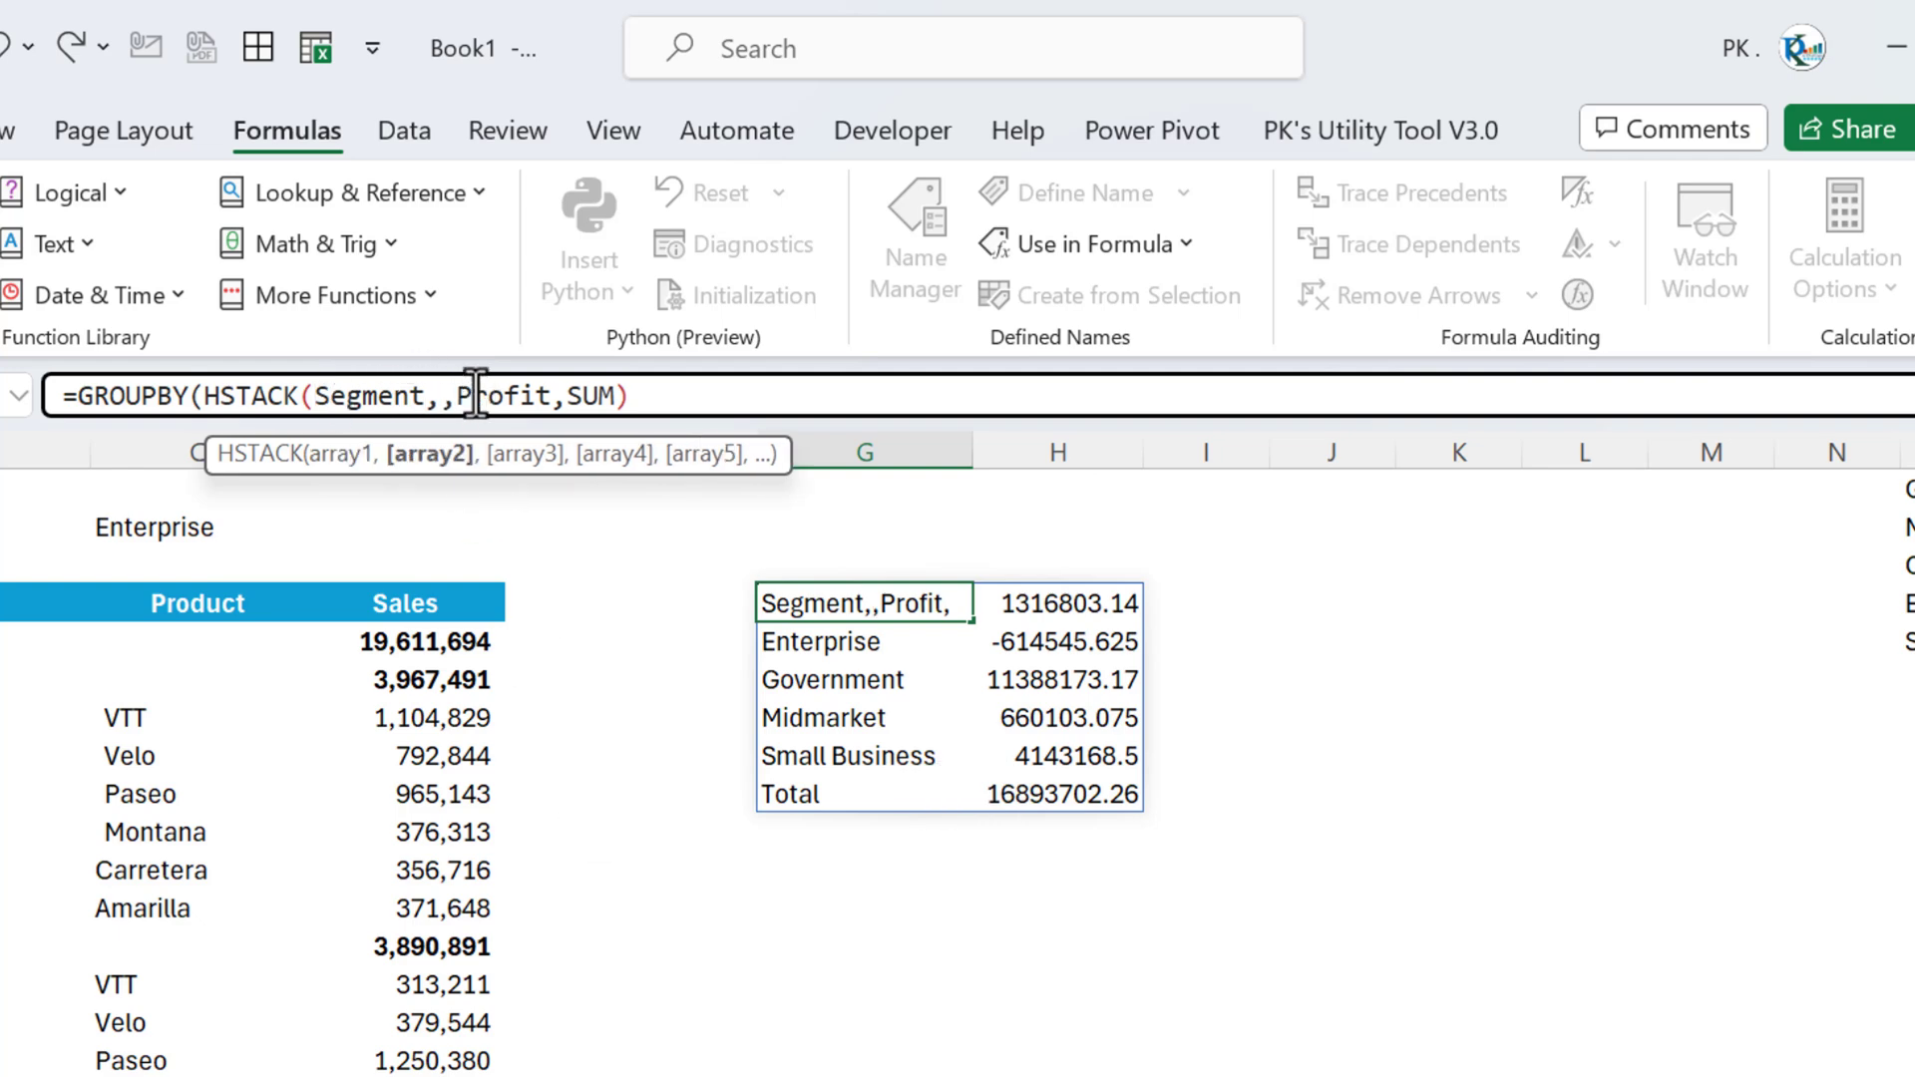
type("Prod")
key("Tab")
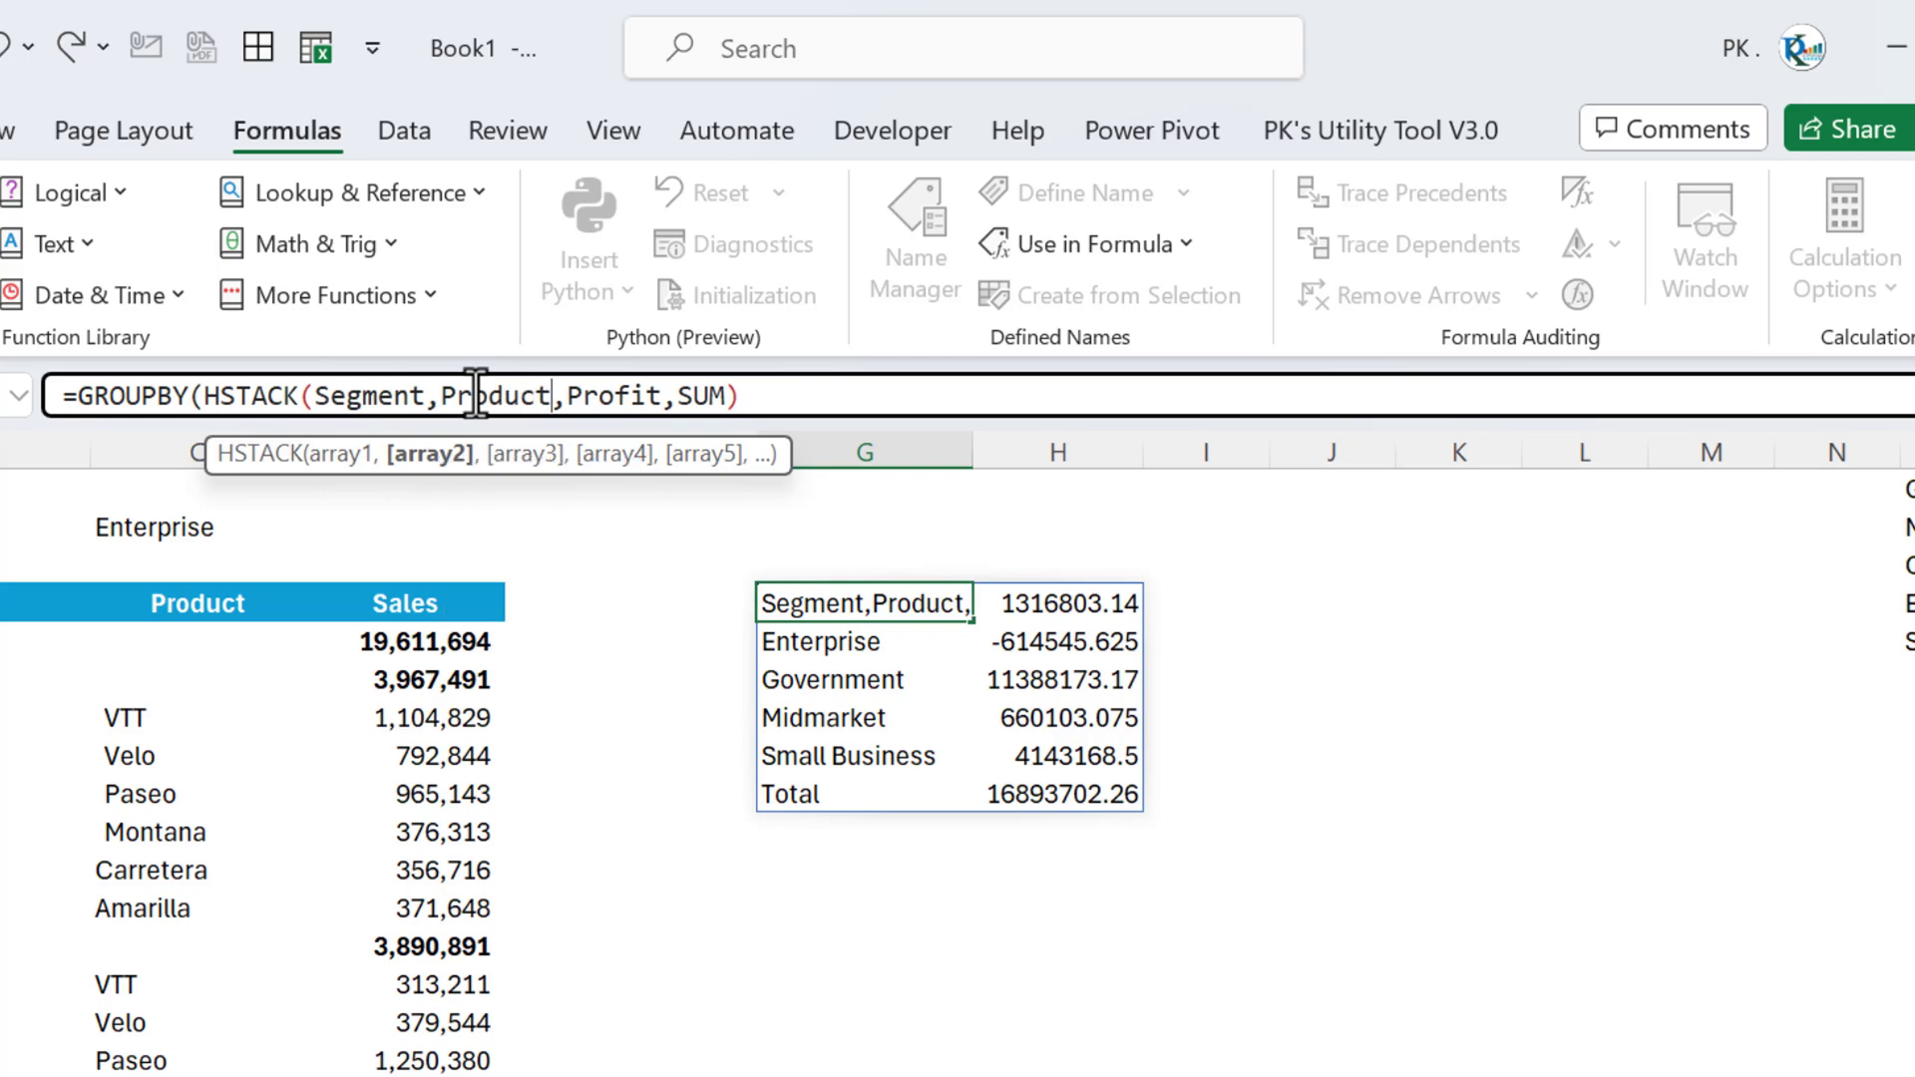
type(")")
key("Return")
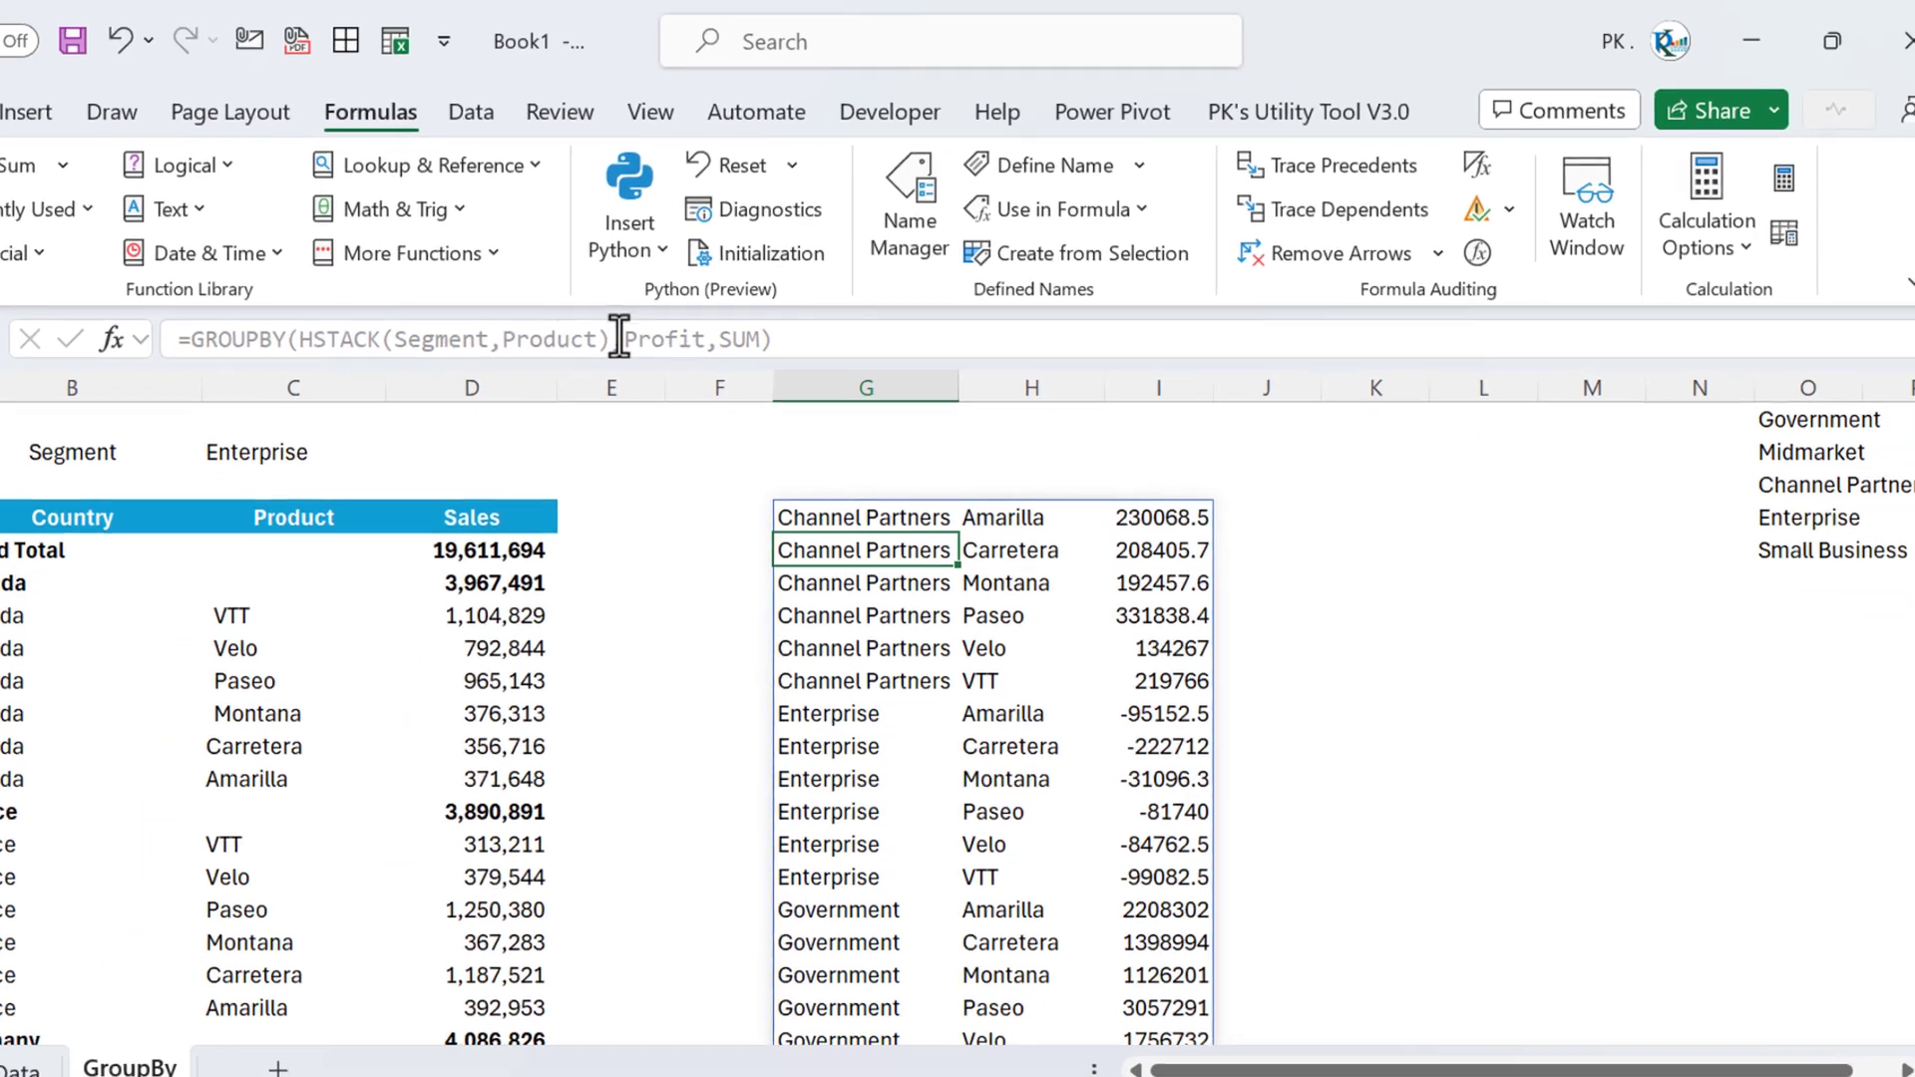
left_click_drag(912, 499, 911, 654)
left_click_drag(1030, 500, 1030, 599)
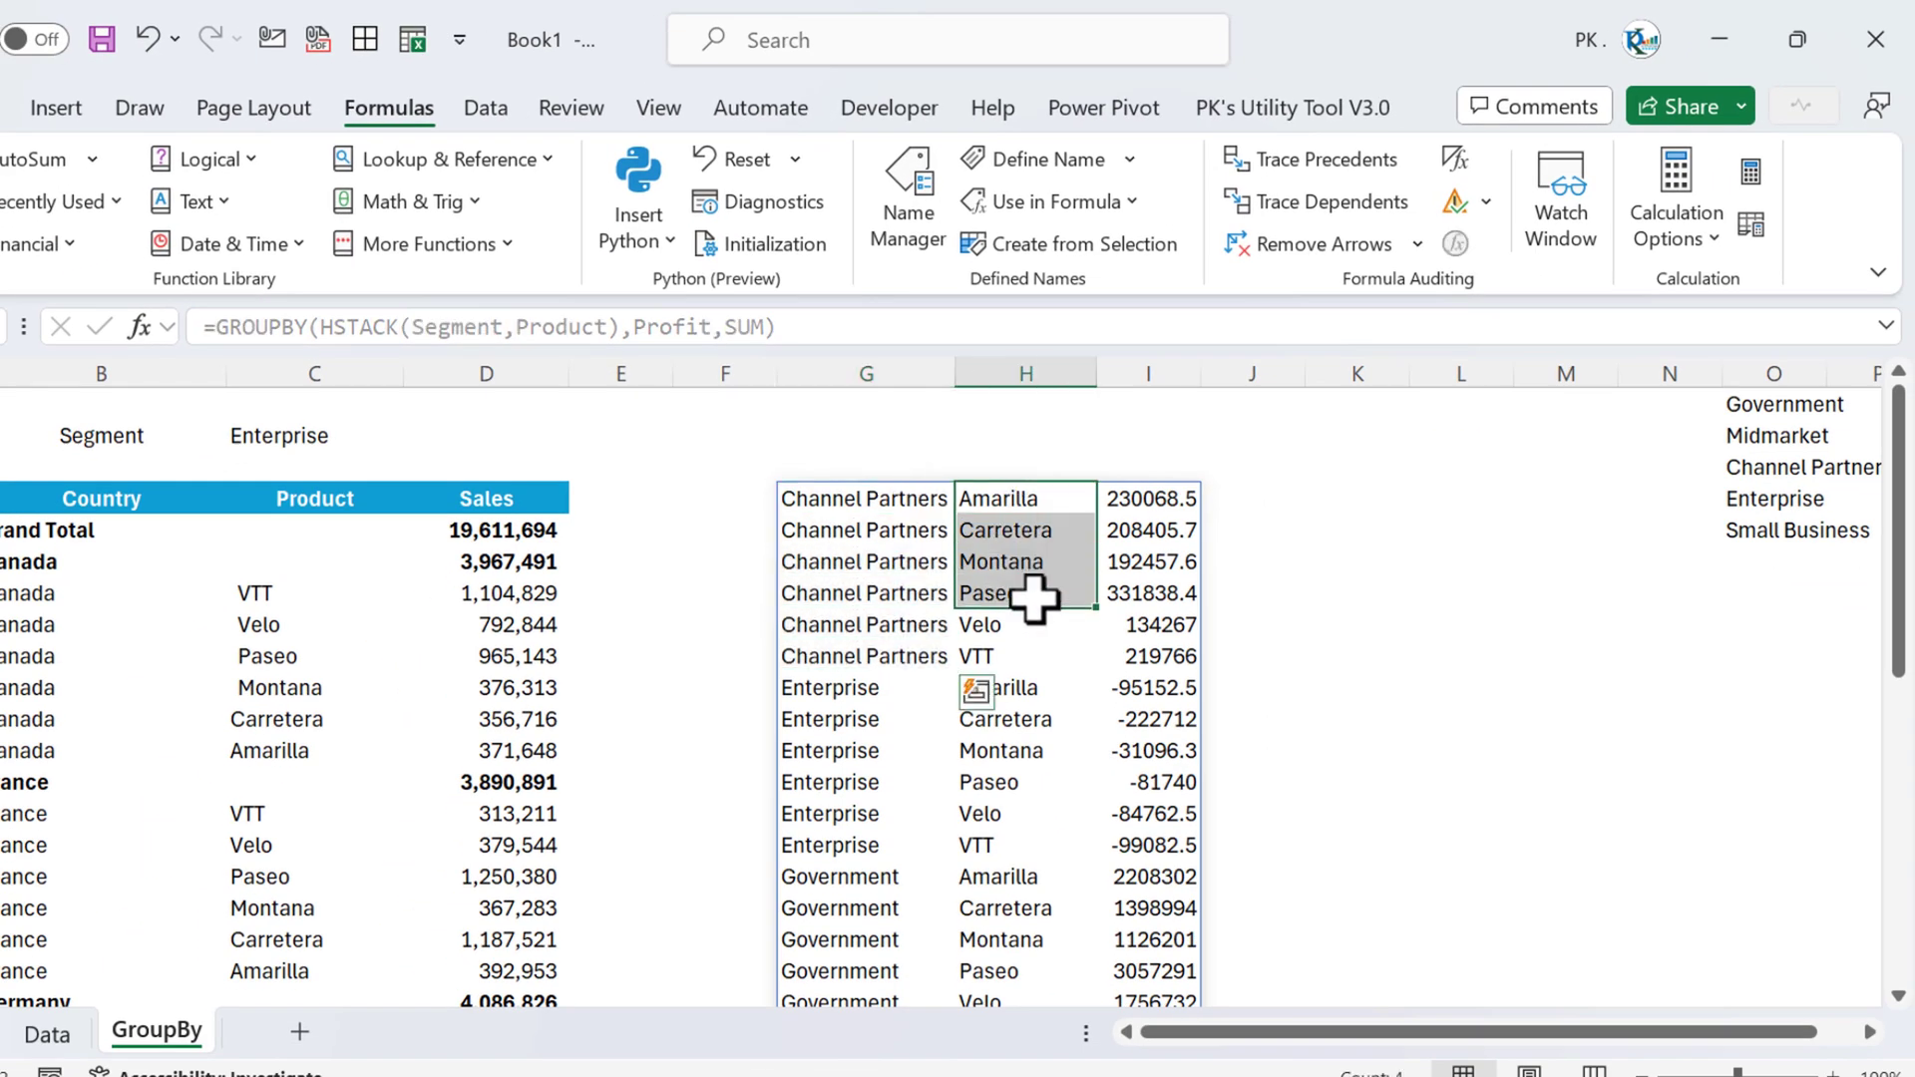
left_click(1180, 522)
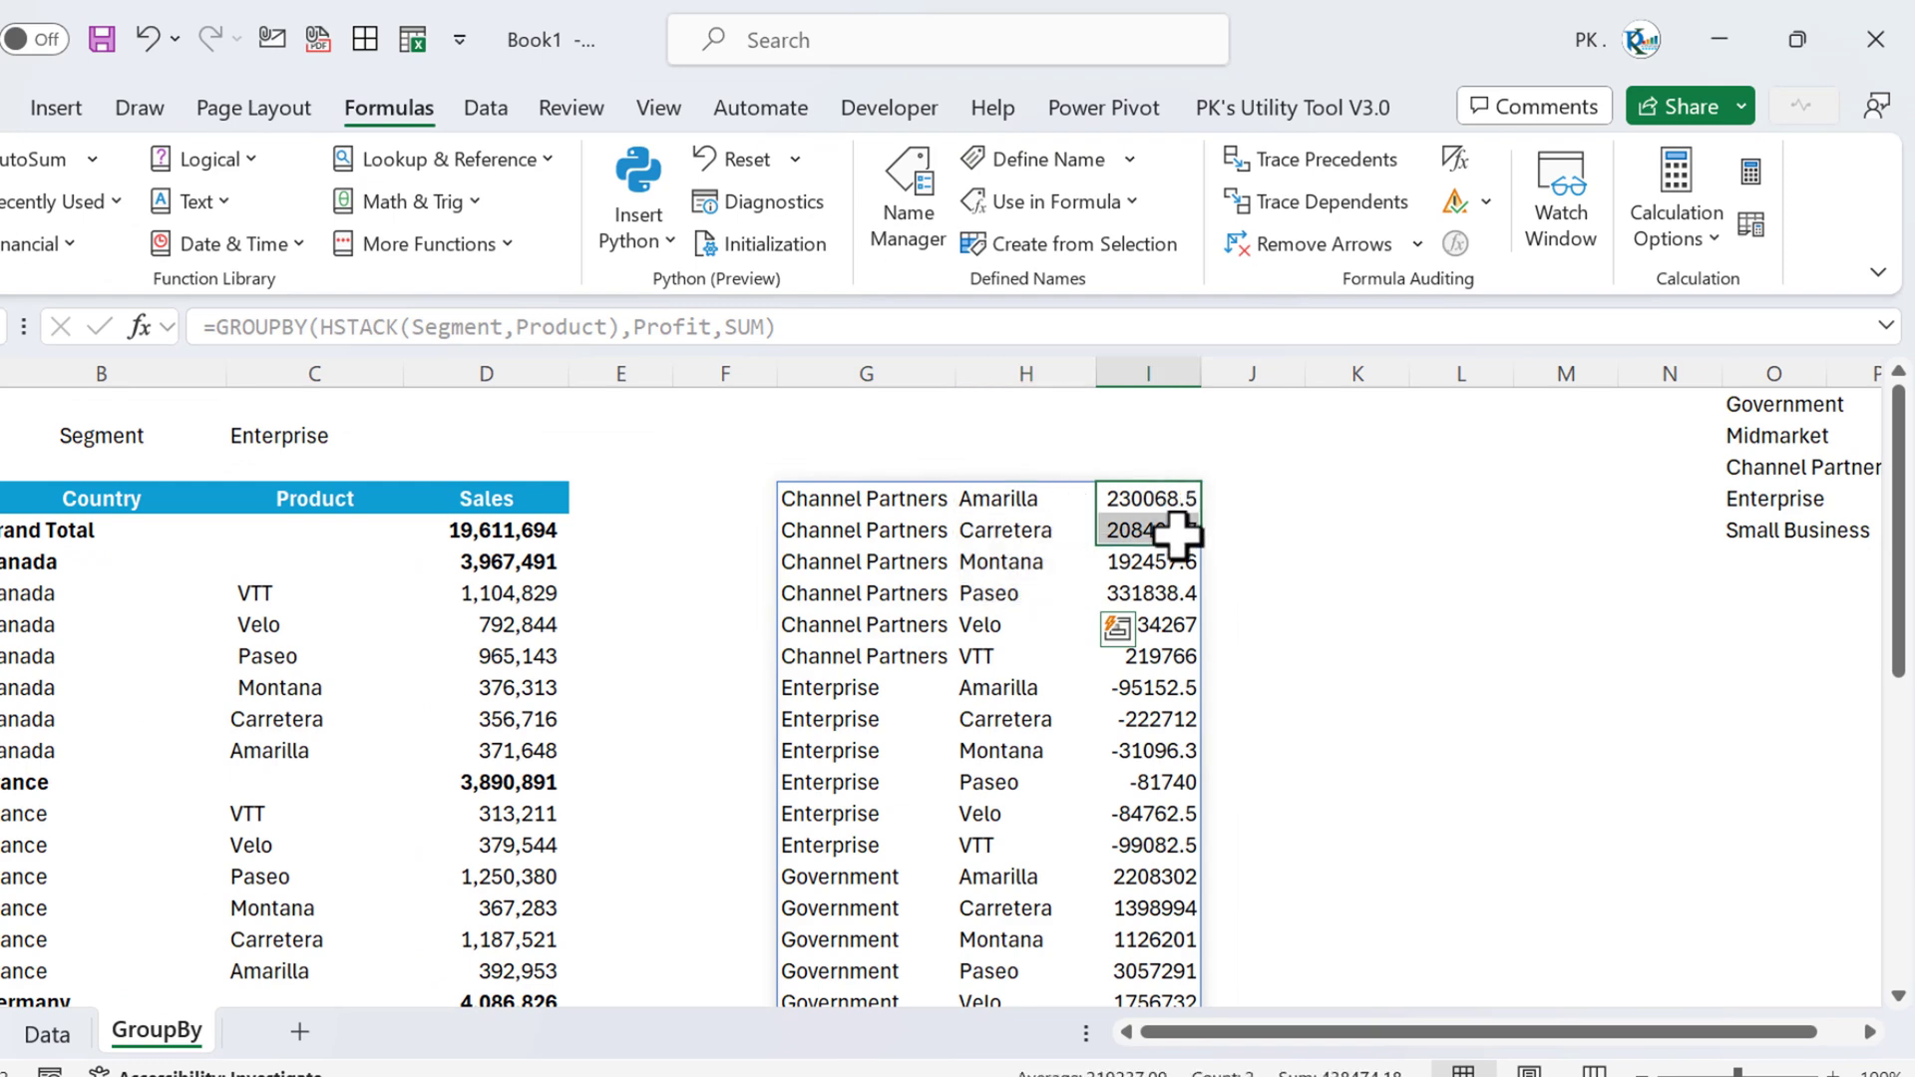
Reorder G4's row fields to HSTACK(Product,Segment) and autofit the width of column H.
left_click(867, 498)
double_click(589, 328)
key("BackSpace")
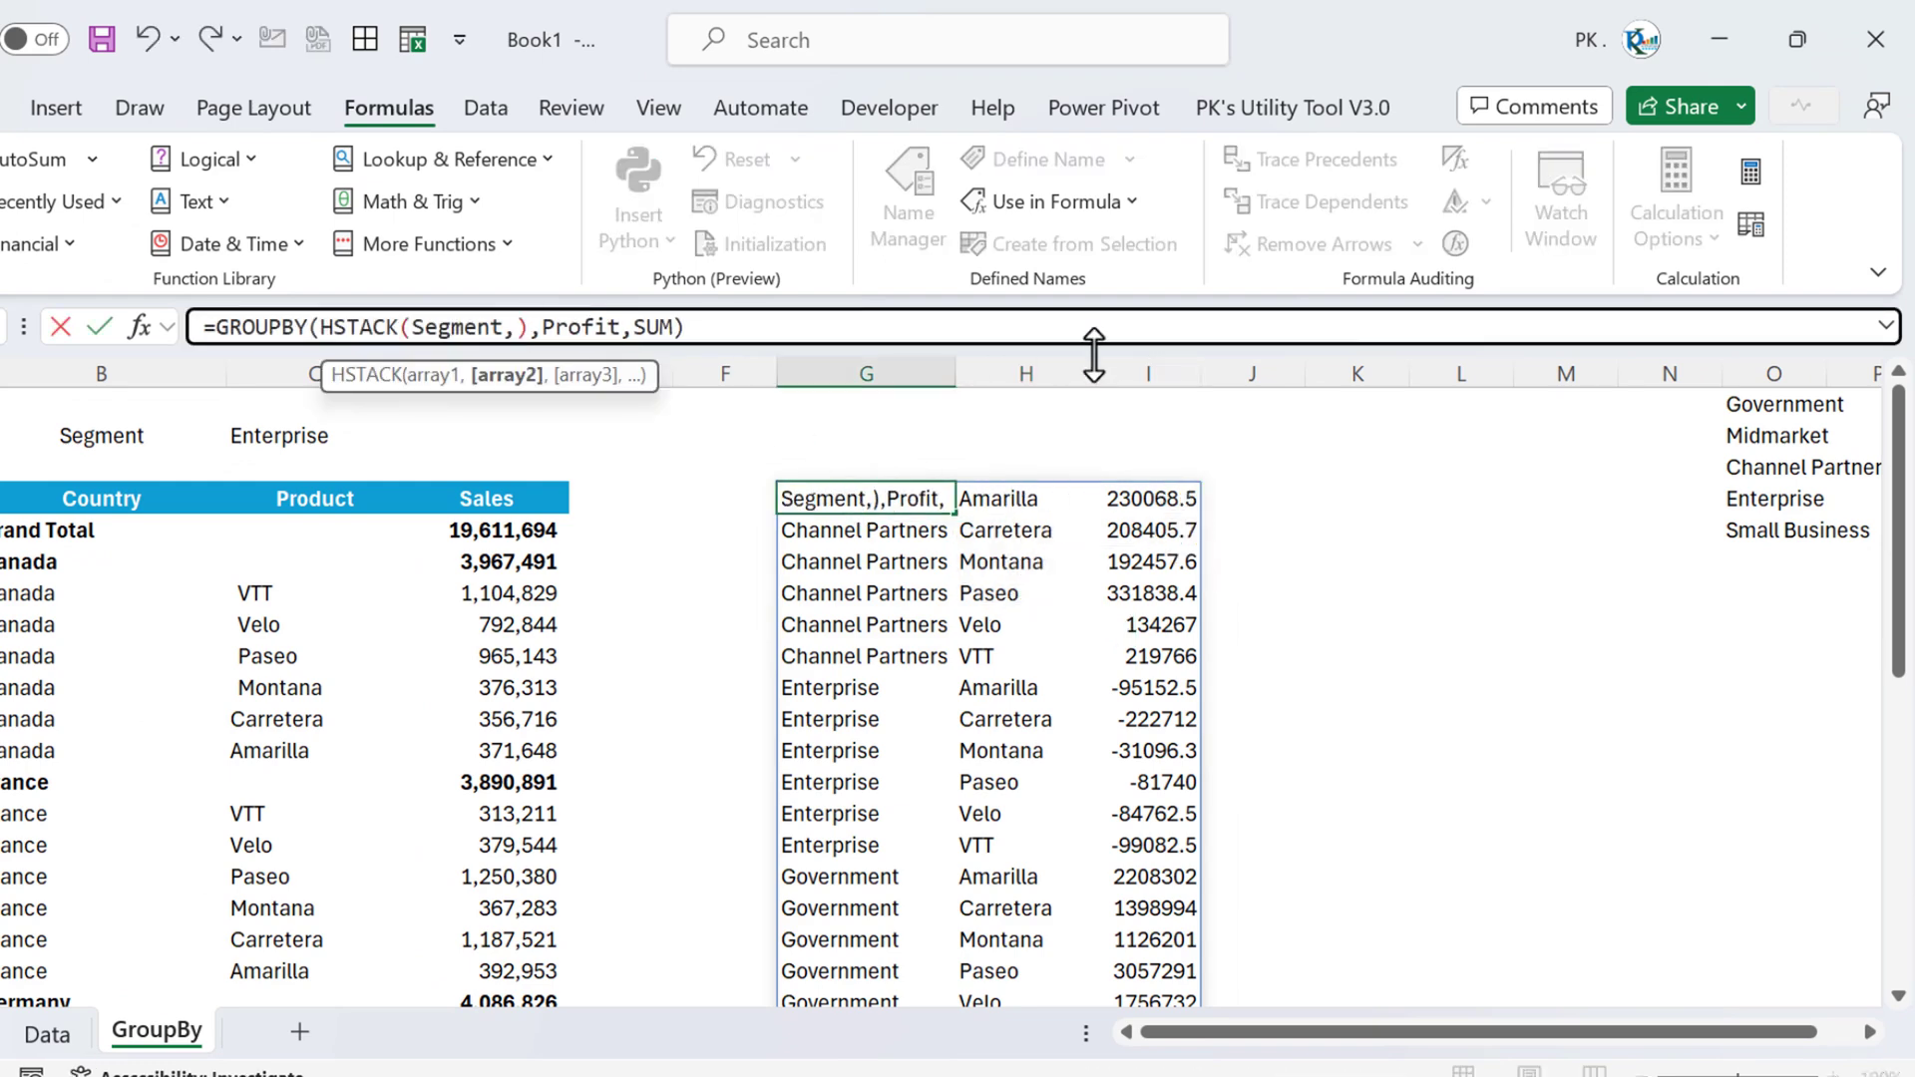
key("BackSpace")
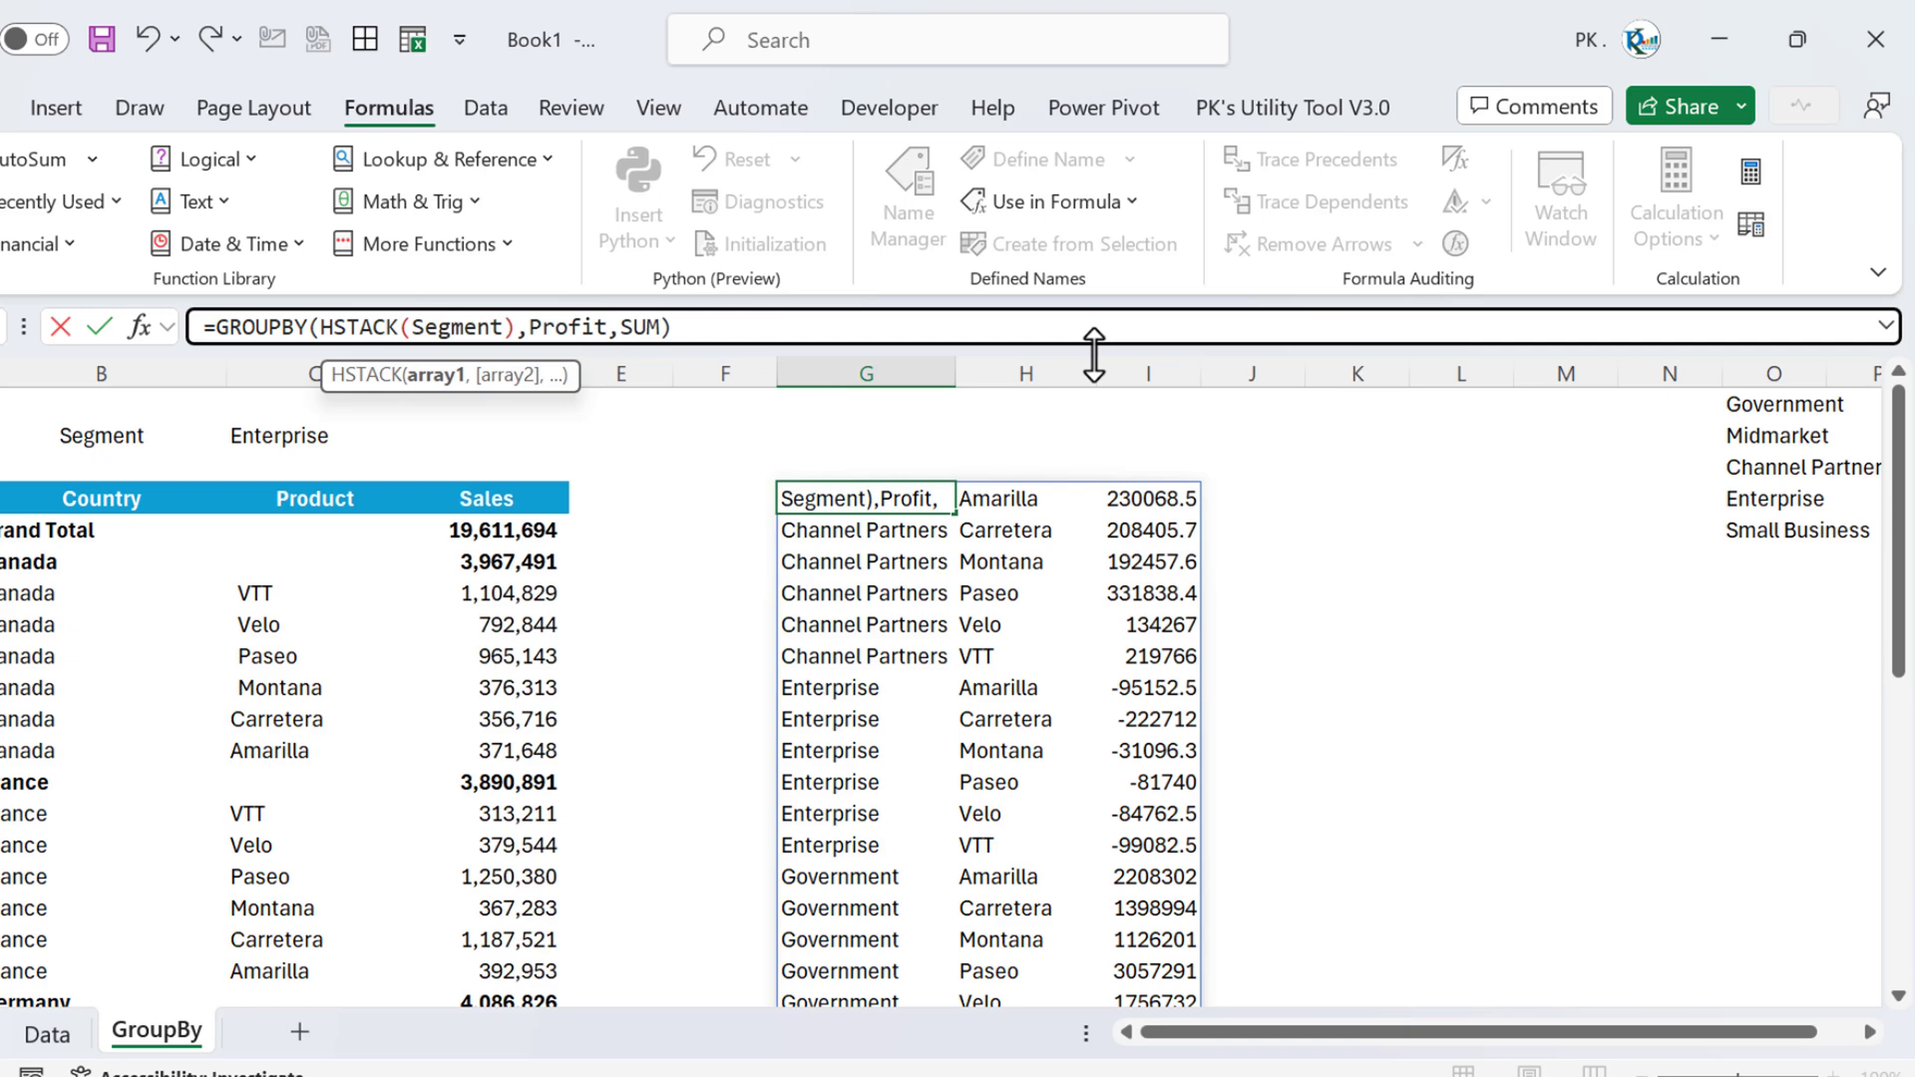
type("Product,")
key("Return")
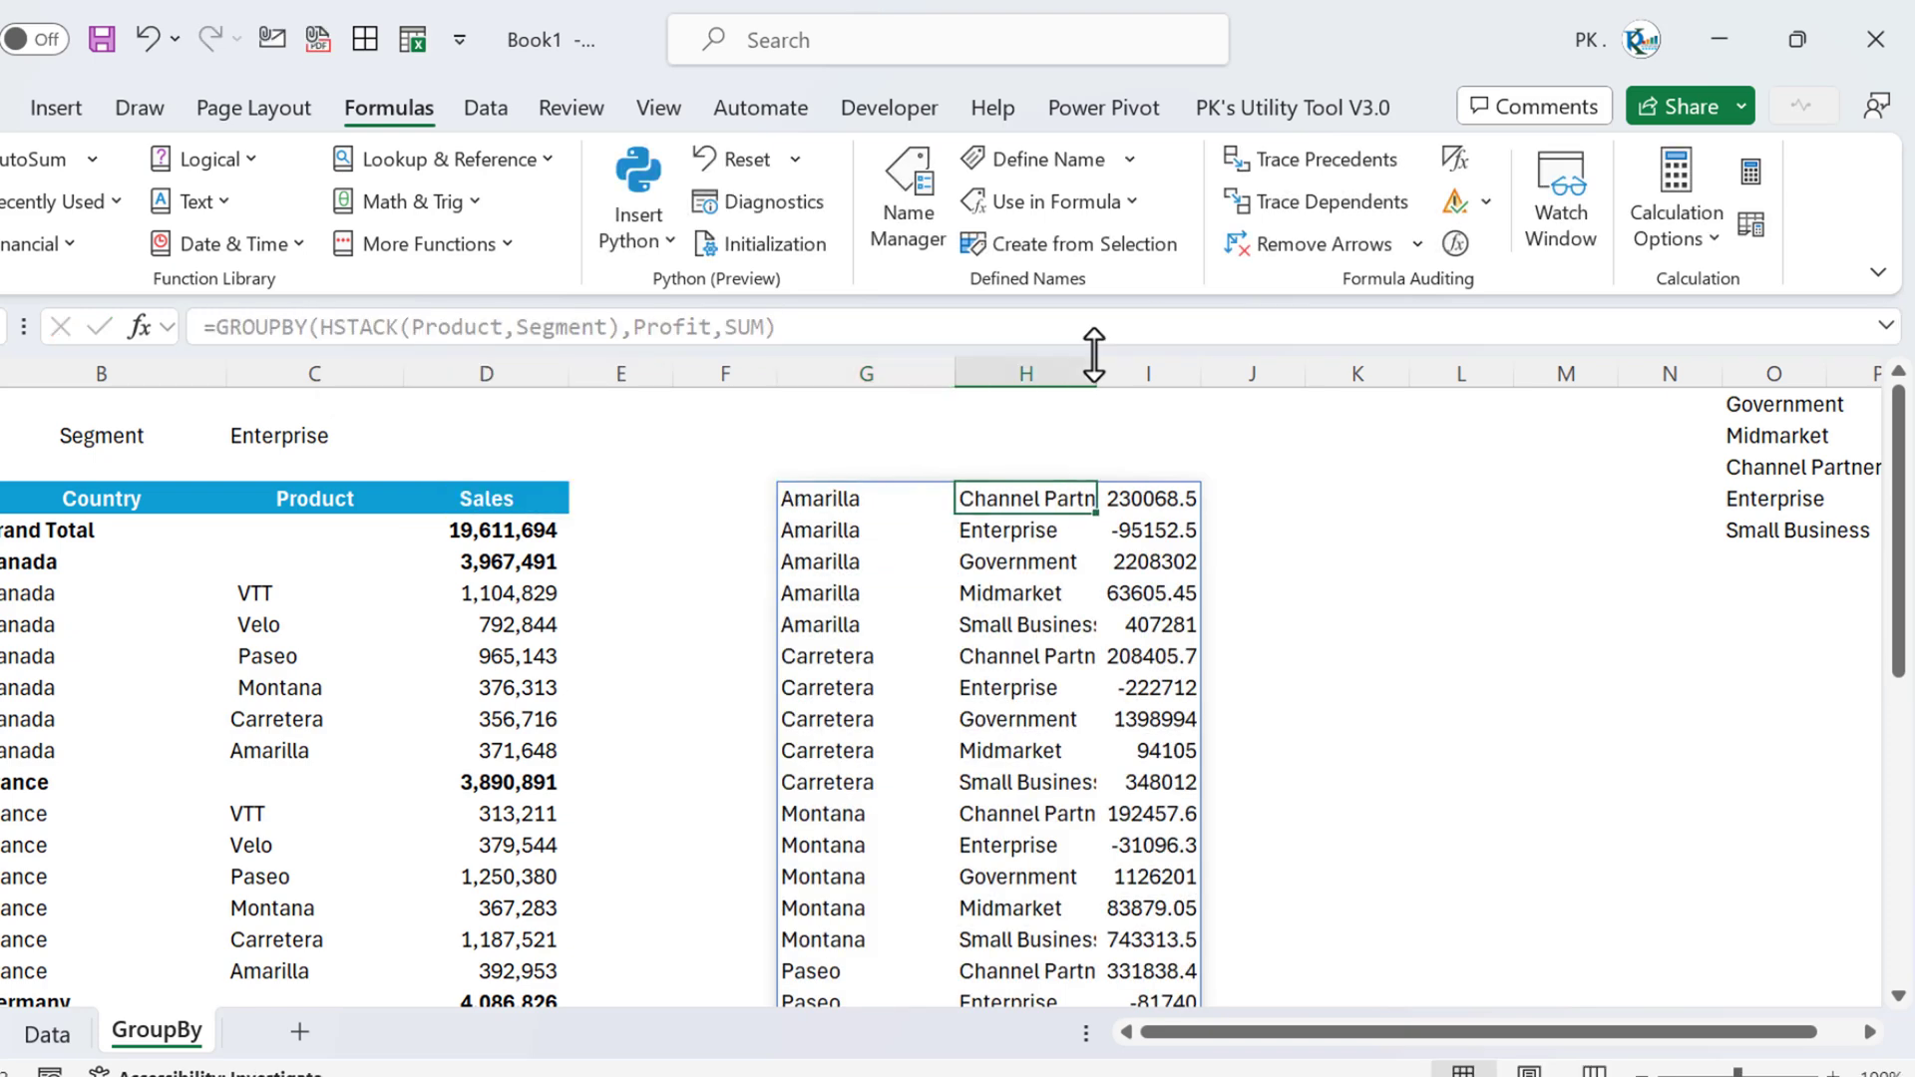
key("Right")
double_click(1096, 374)
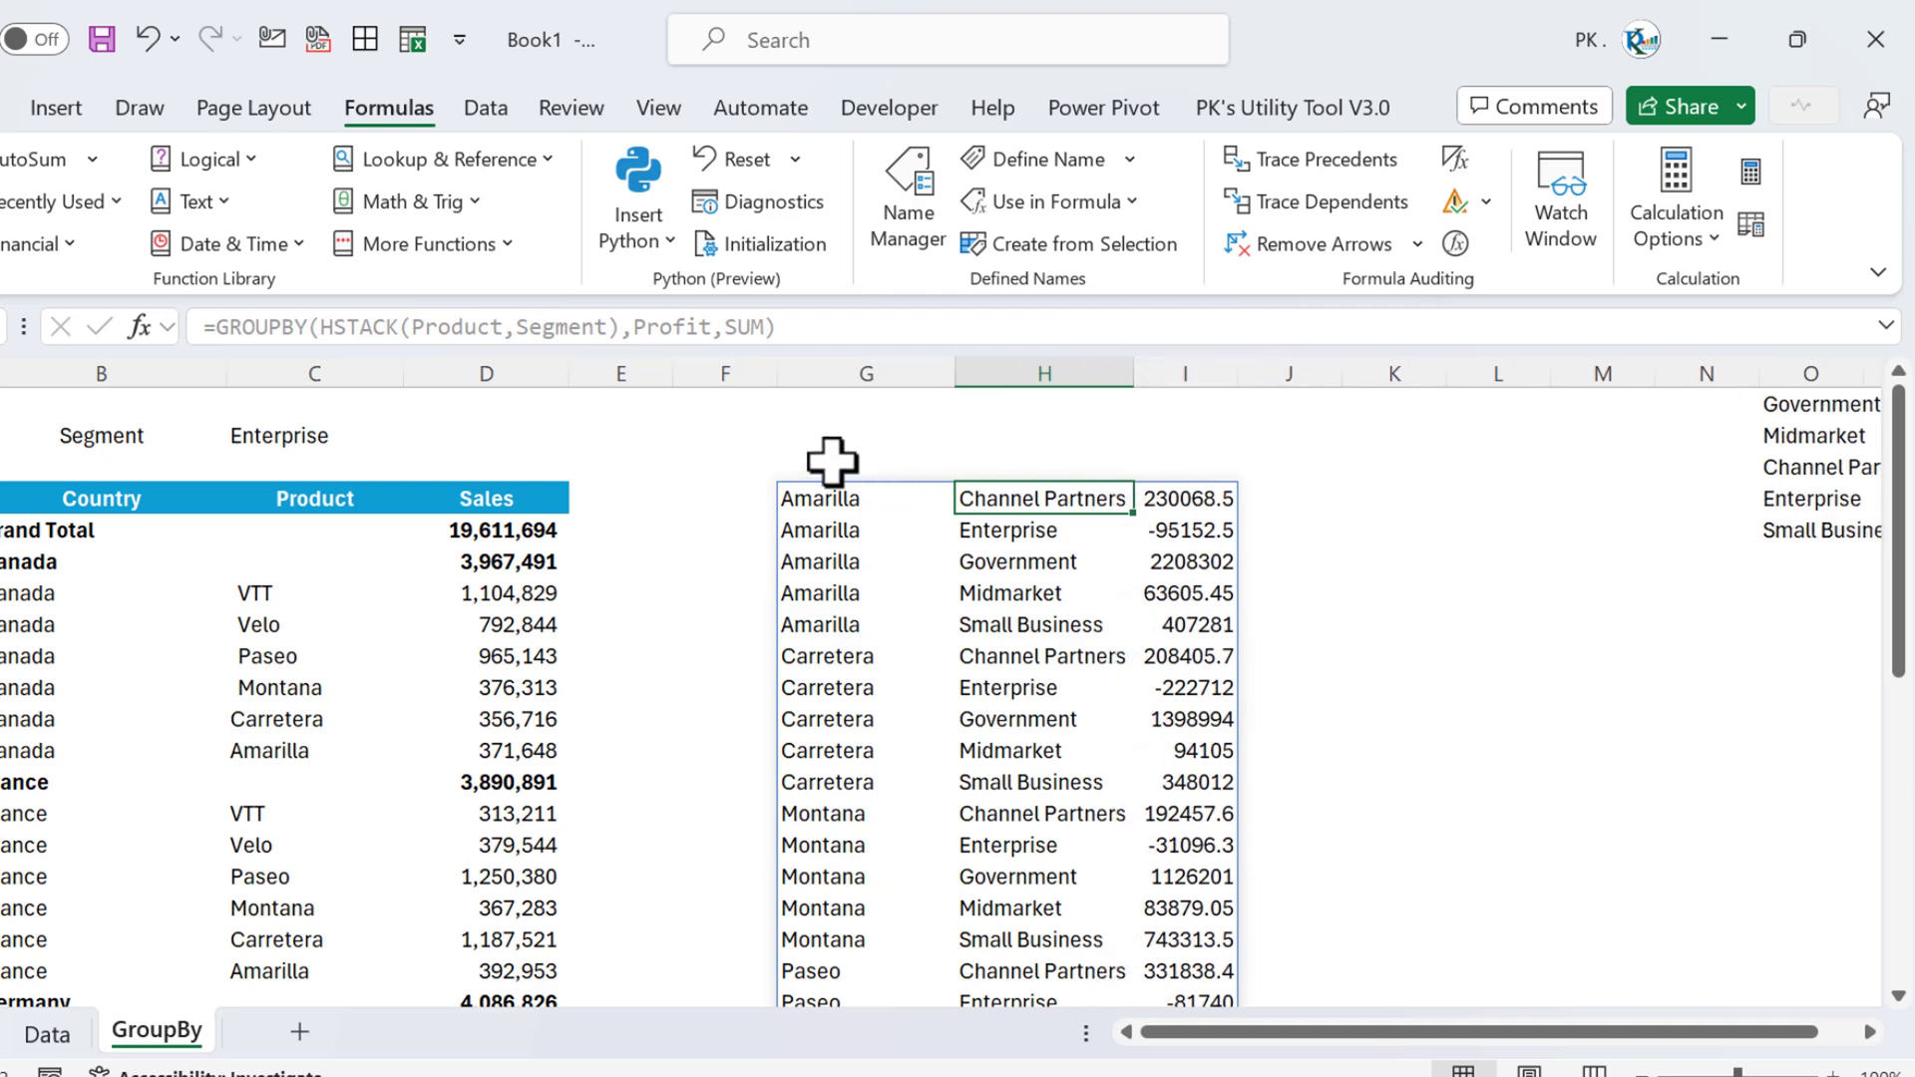
Copy the Country, Product and Sales header cells B4:D4 above the new report, starting at G3.
left_click_drag(14, 499, 470, 494)
key("ctrl+c")
left_click(889, 466)
key("ctrl+v")
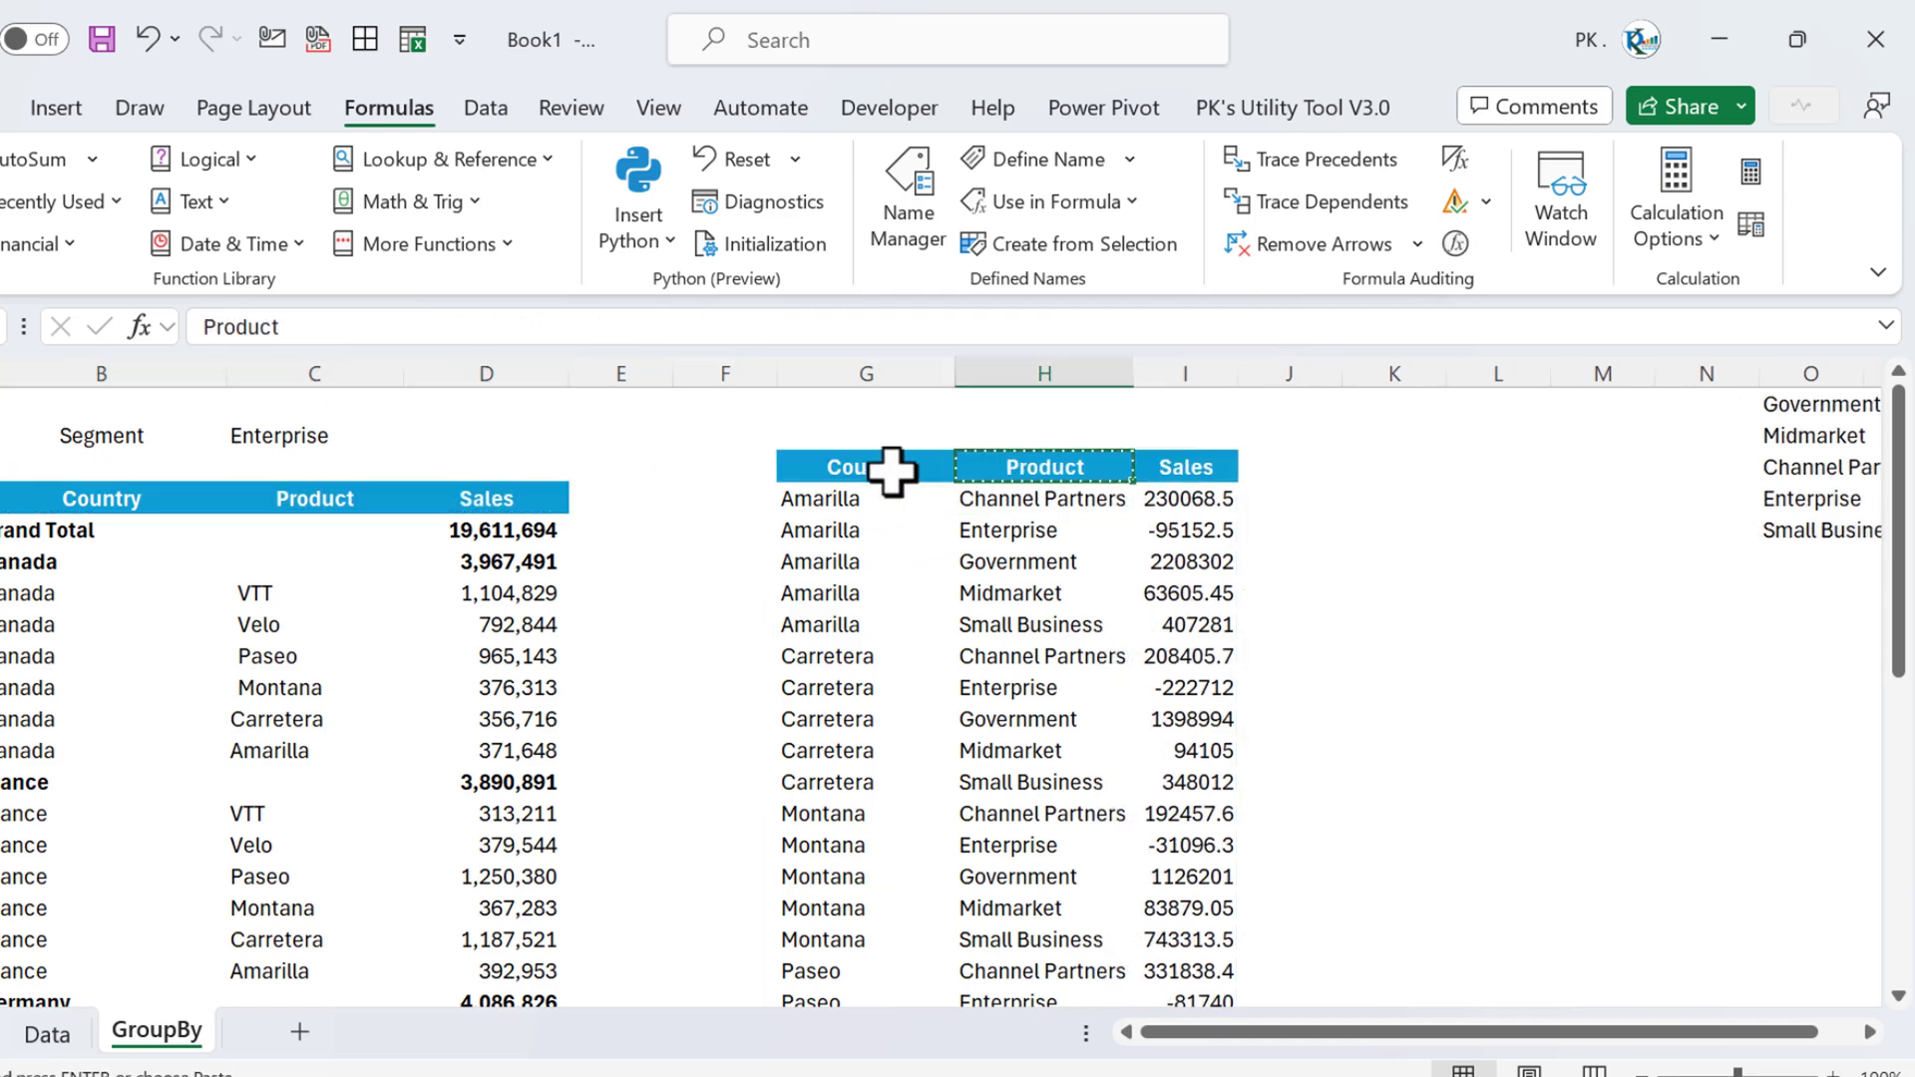
Rename the headers in G3:I3 to Product, Segment and Profit.
left_click(1007, 467)
type("Segment")
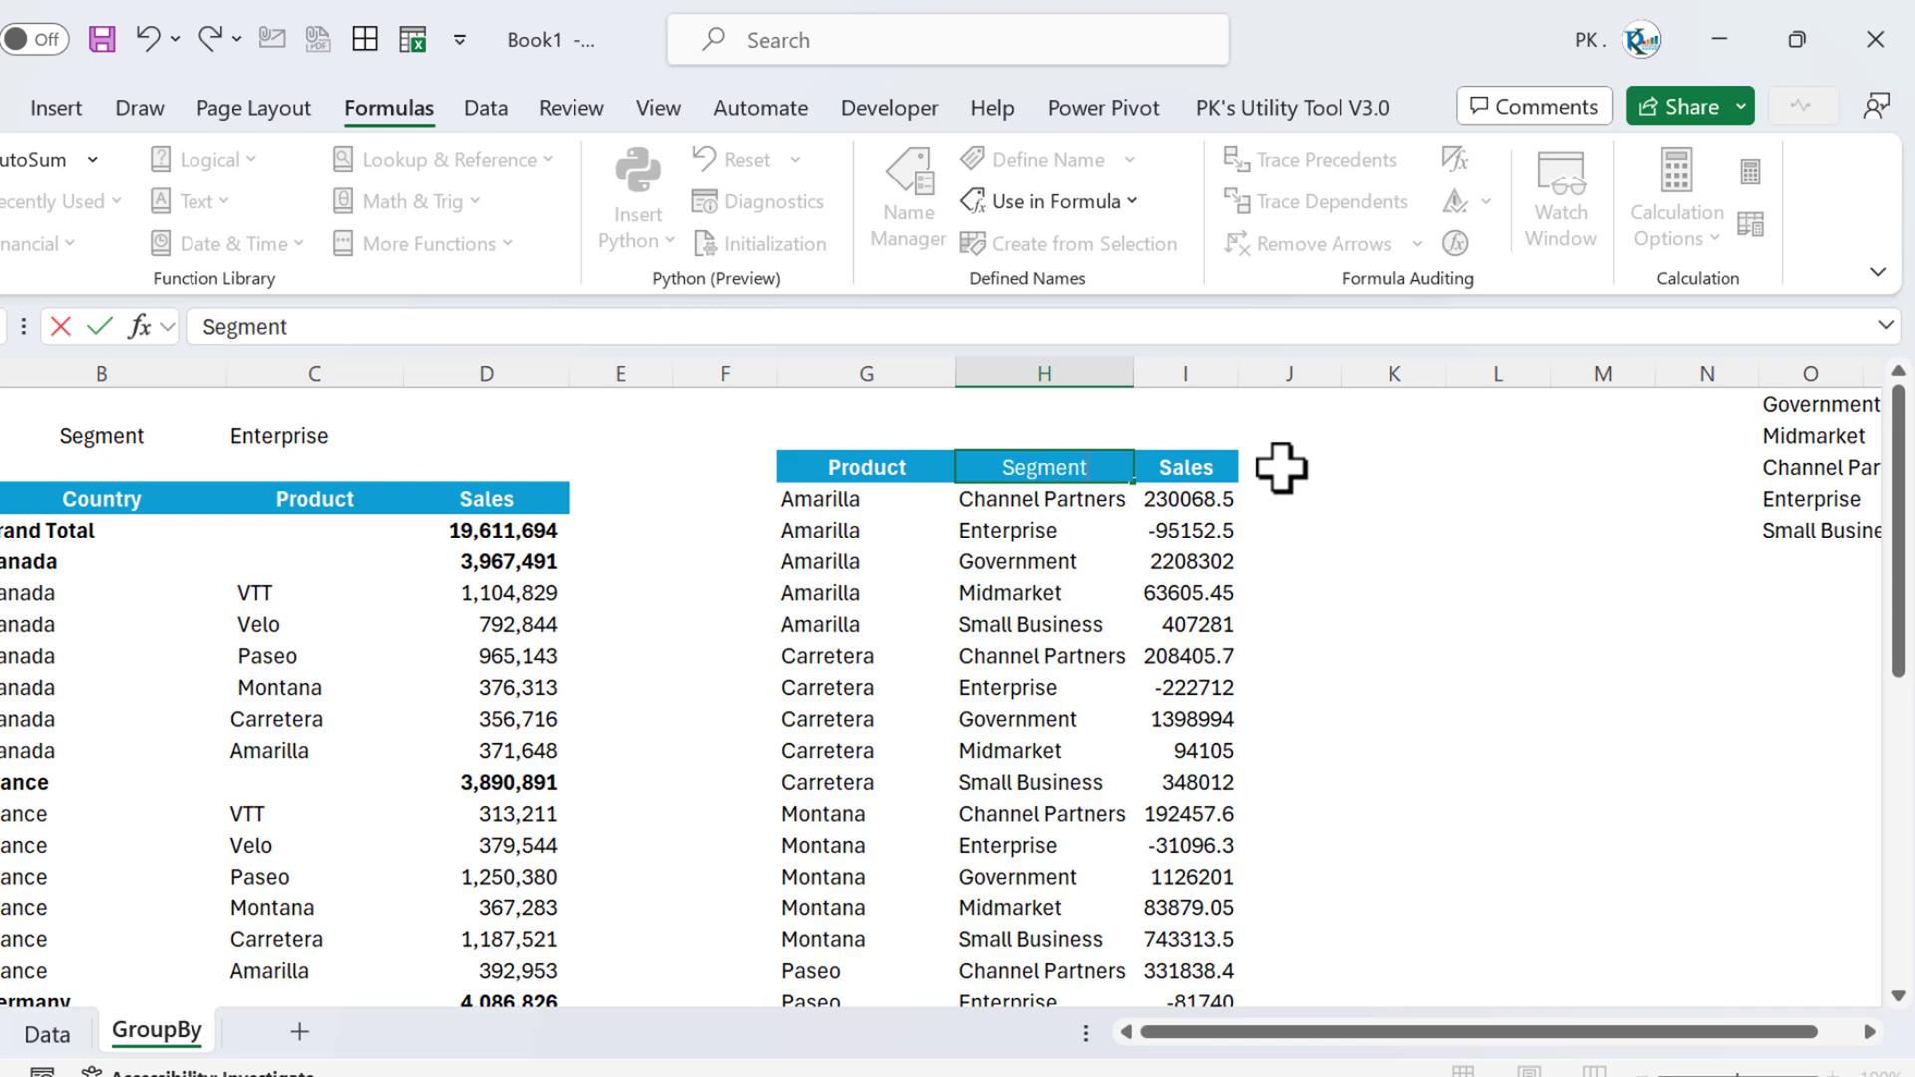
key("Tab")
type("Pr")
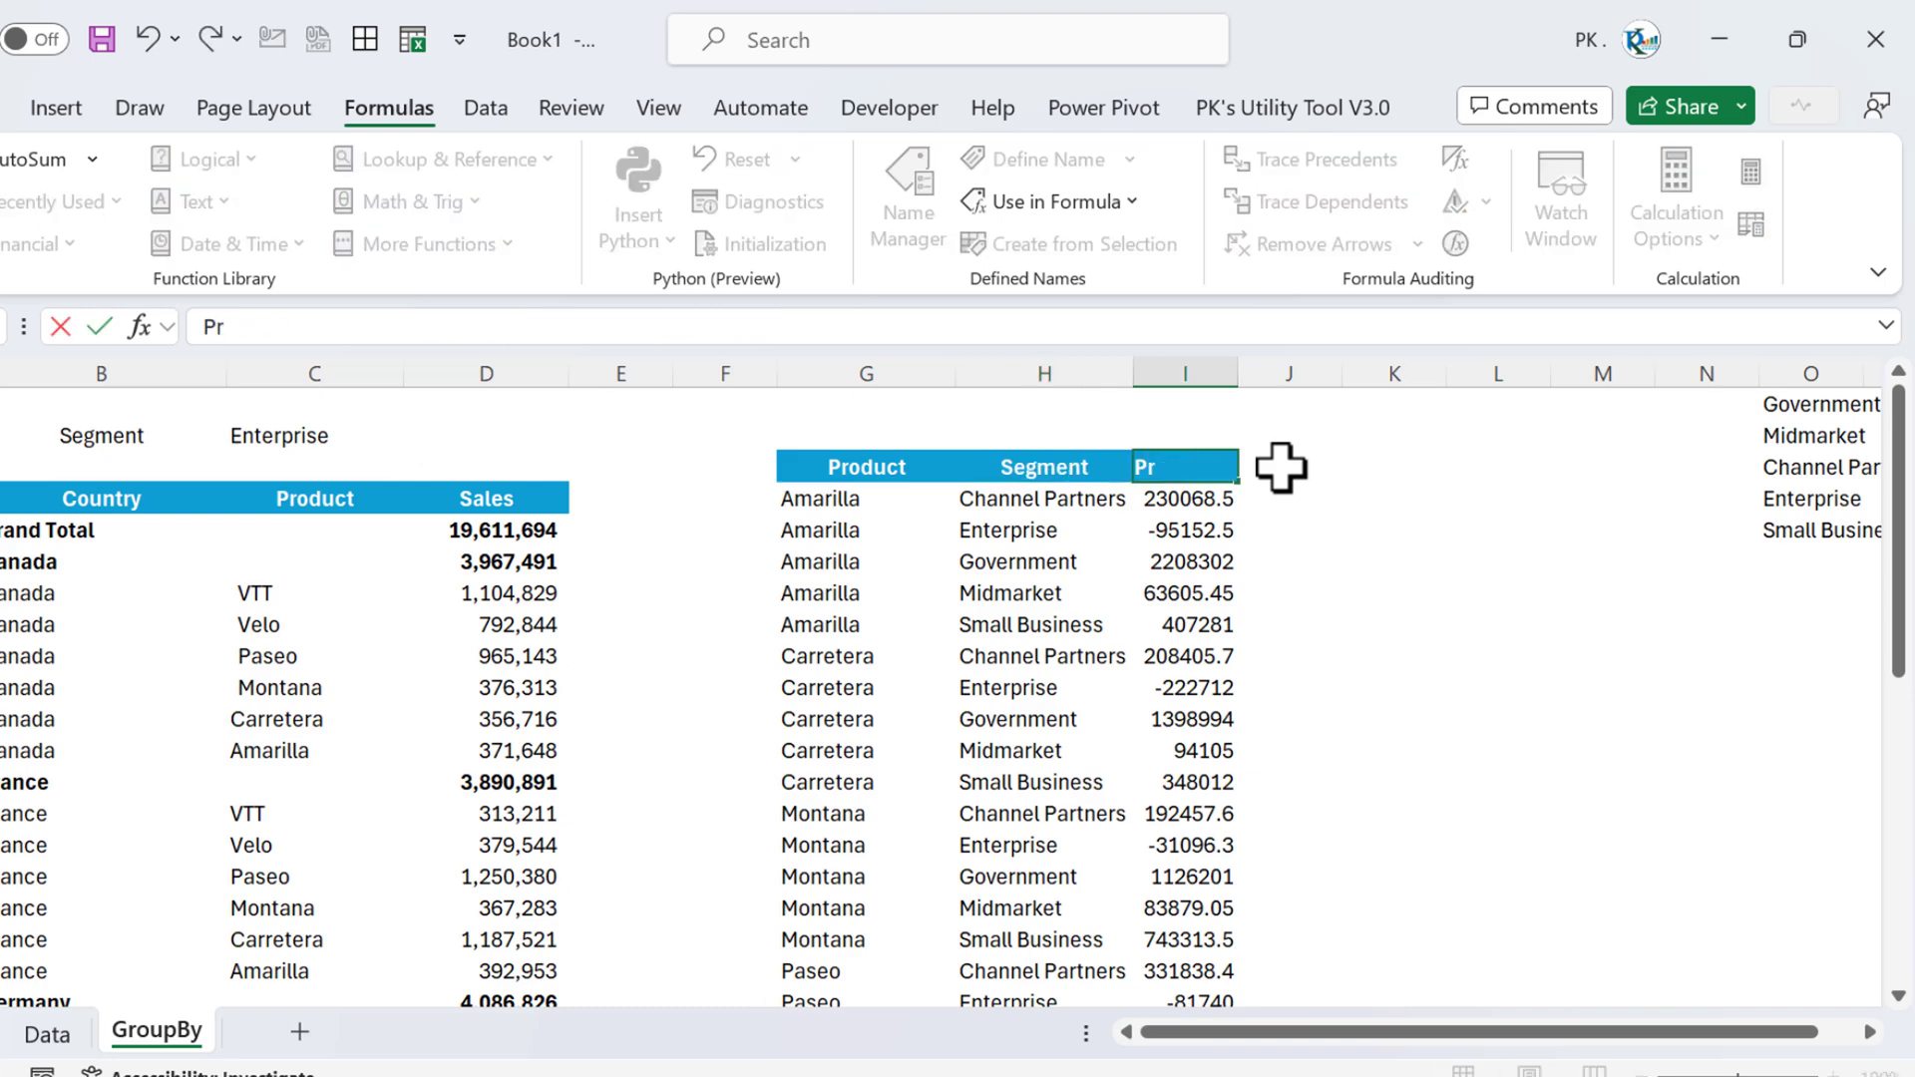
key("Return")
key("Left")
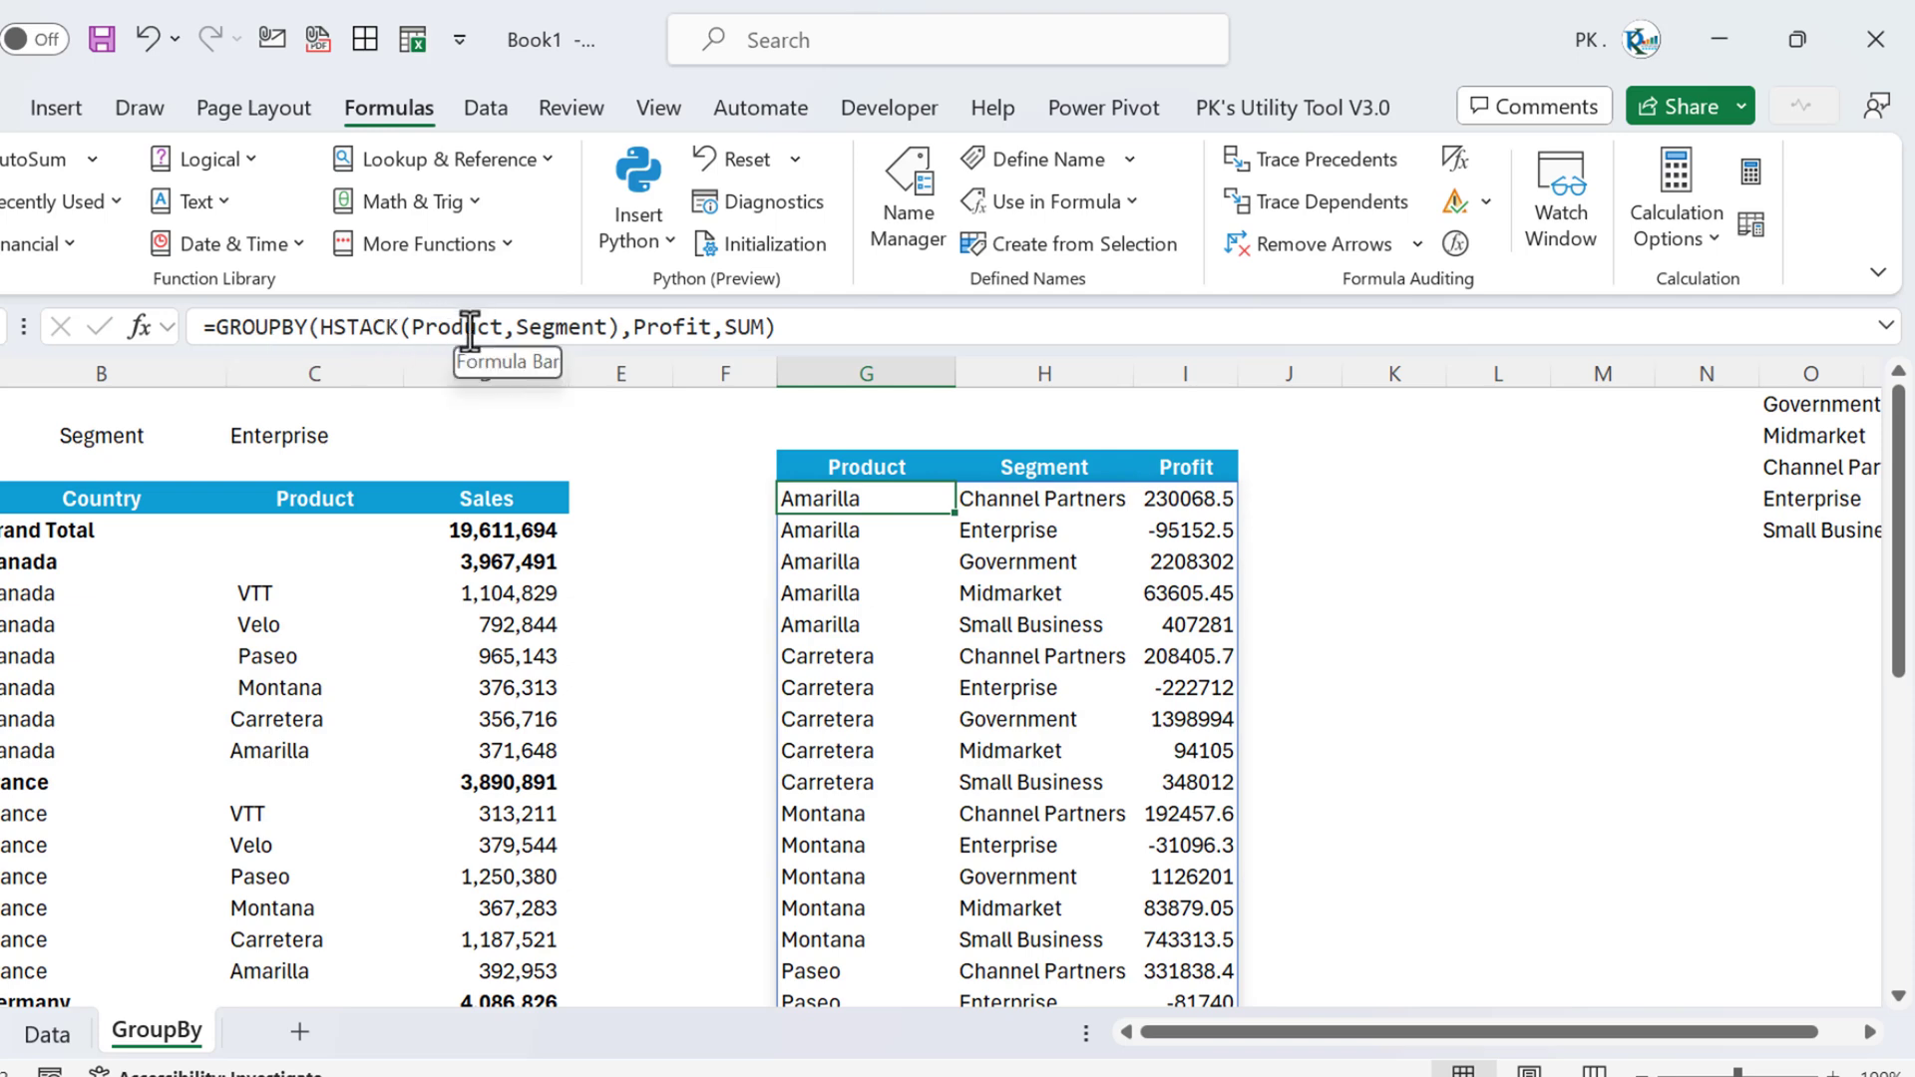
Add a new worksheet named PivotBy after the GroupBy sheet, select its cell B3, and return to the GroupBy sheet.
left_click(304, 1031)
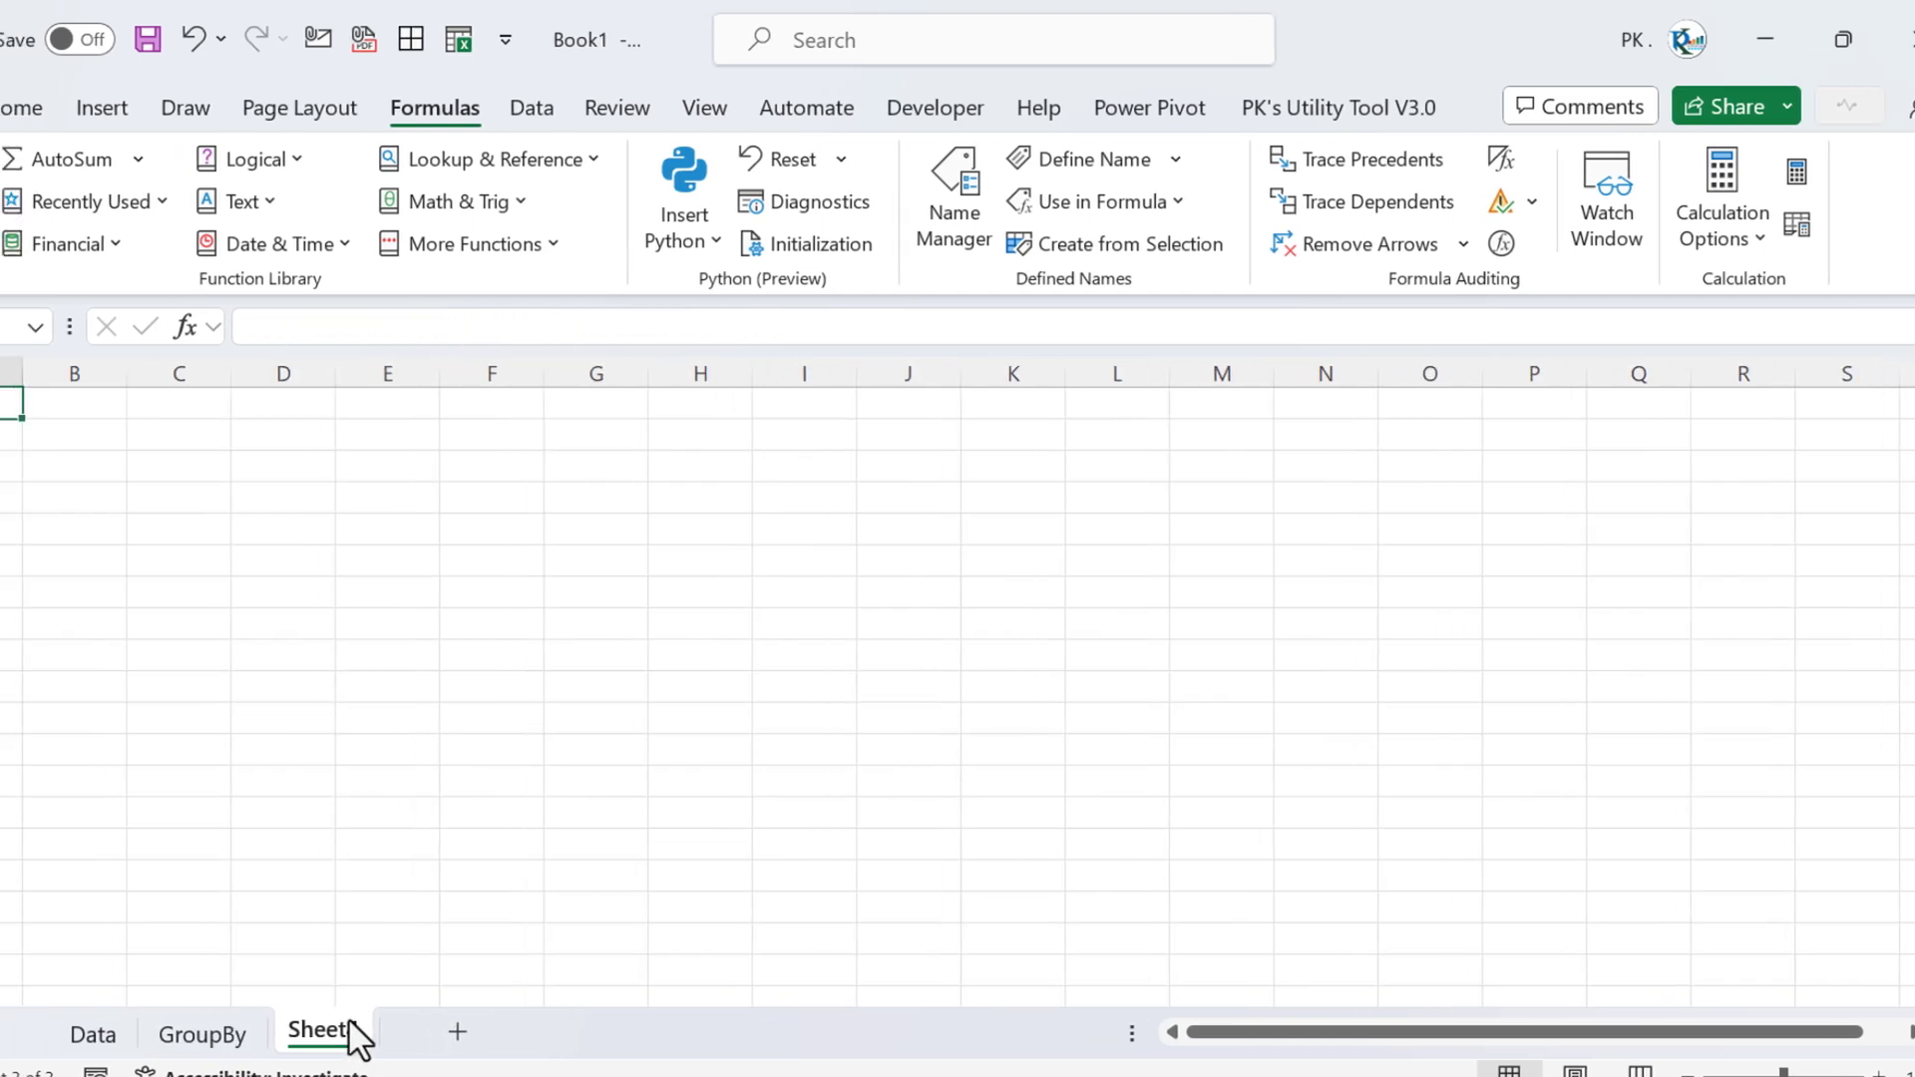
double_click(309, 1028)
type("Pivot")
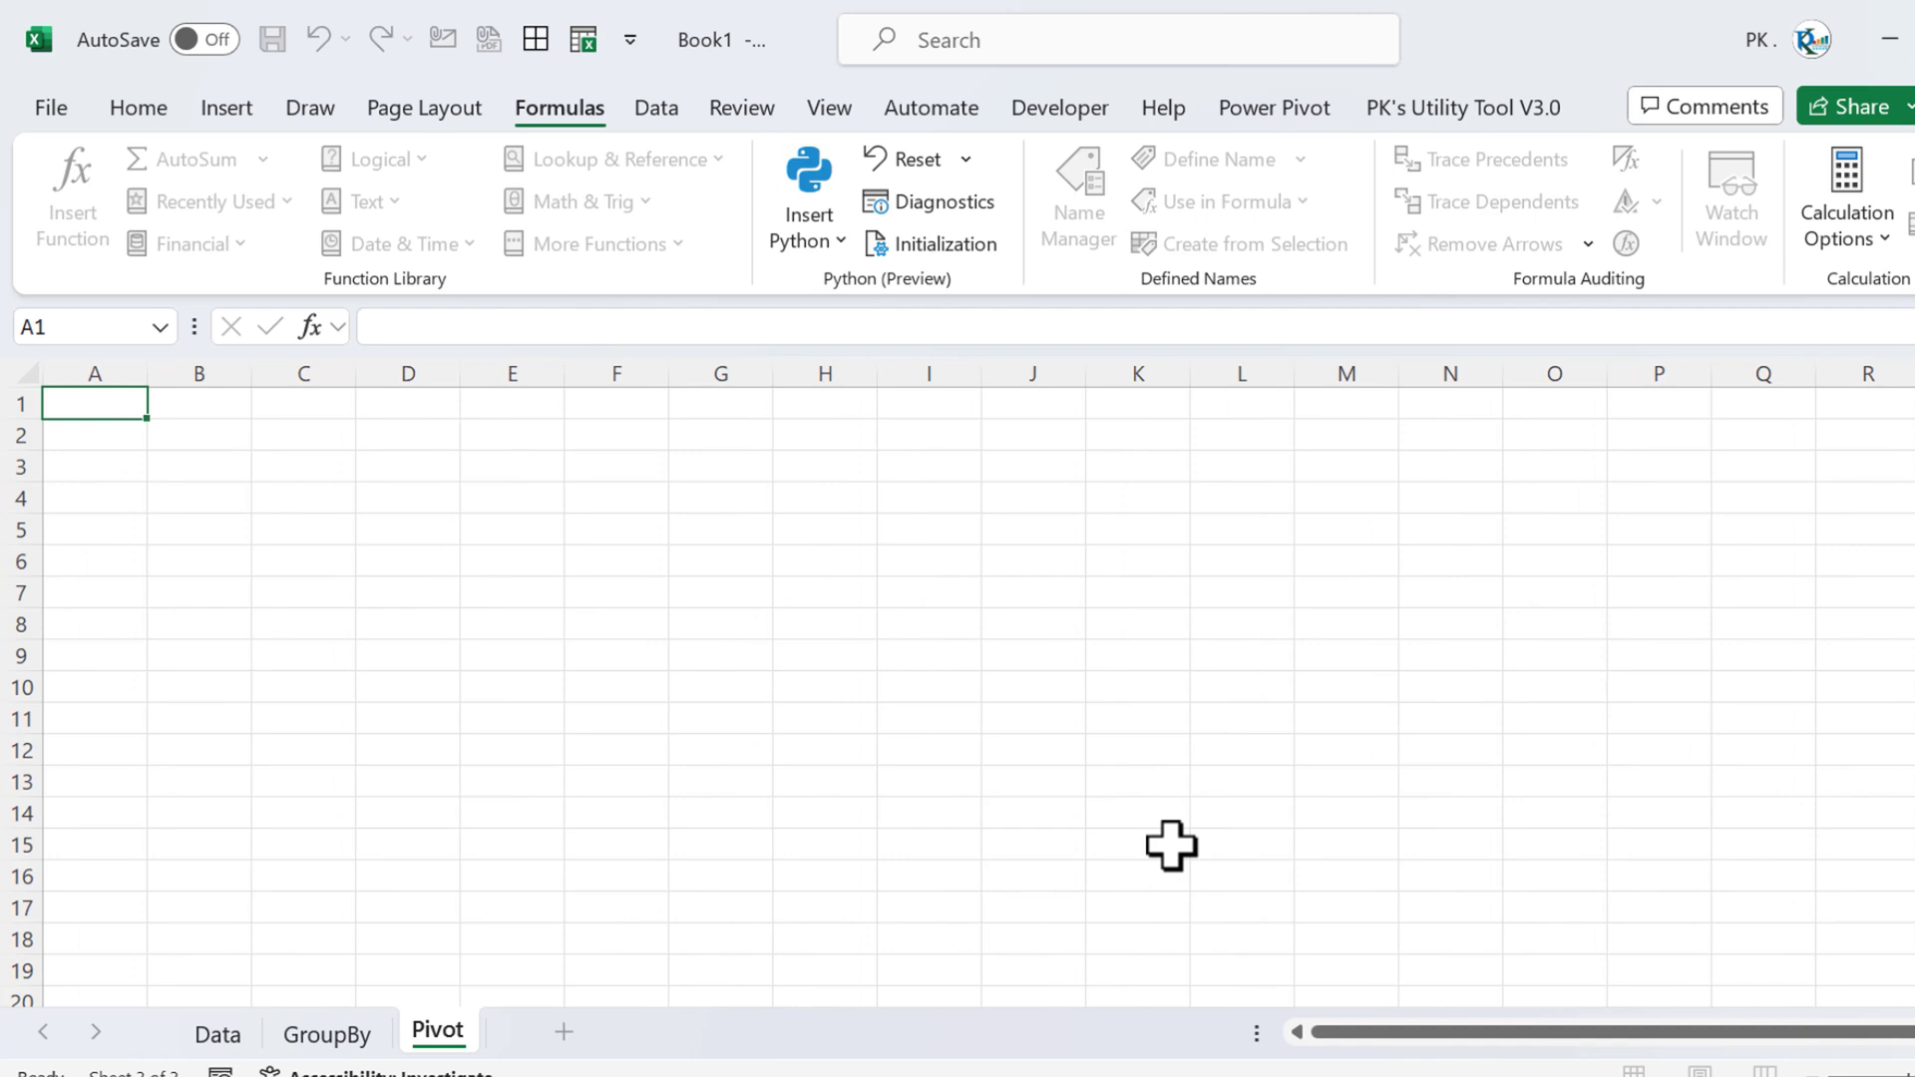
key("Return")
key("Down")
key("Down")
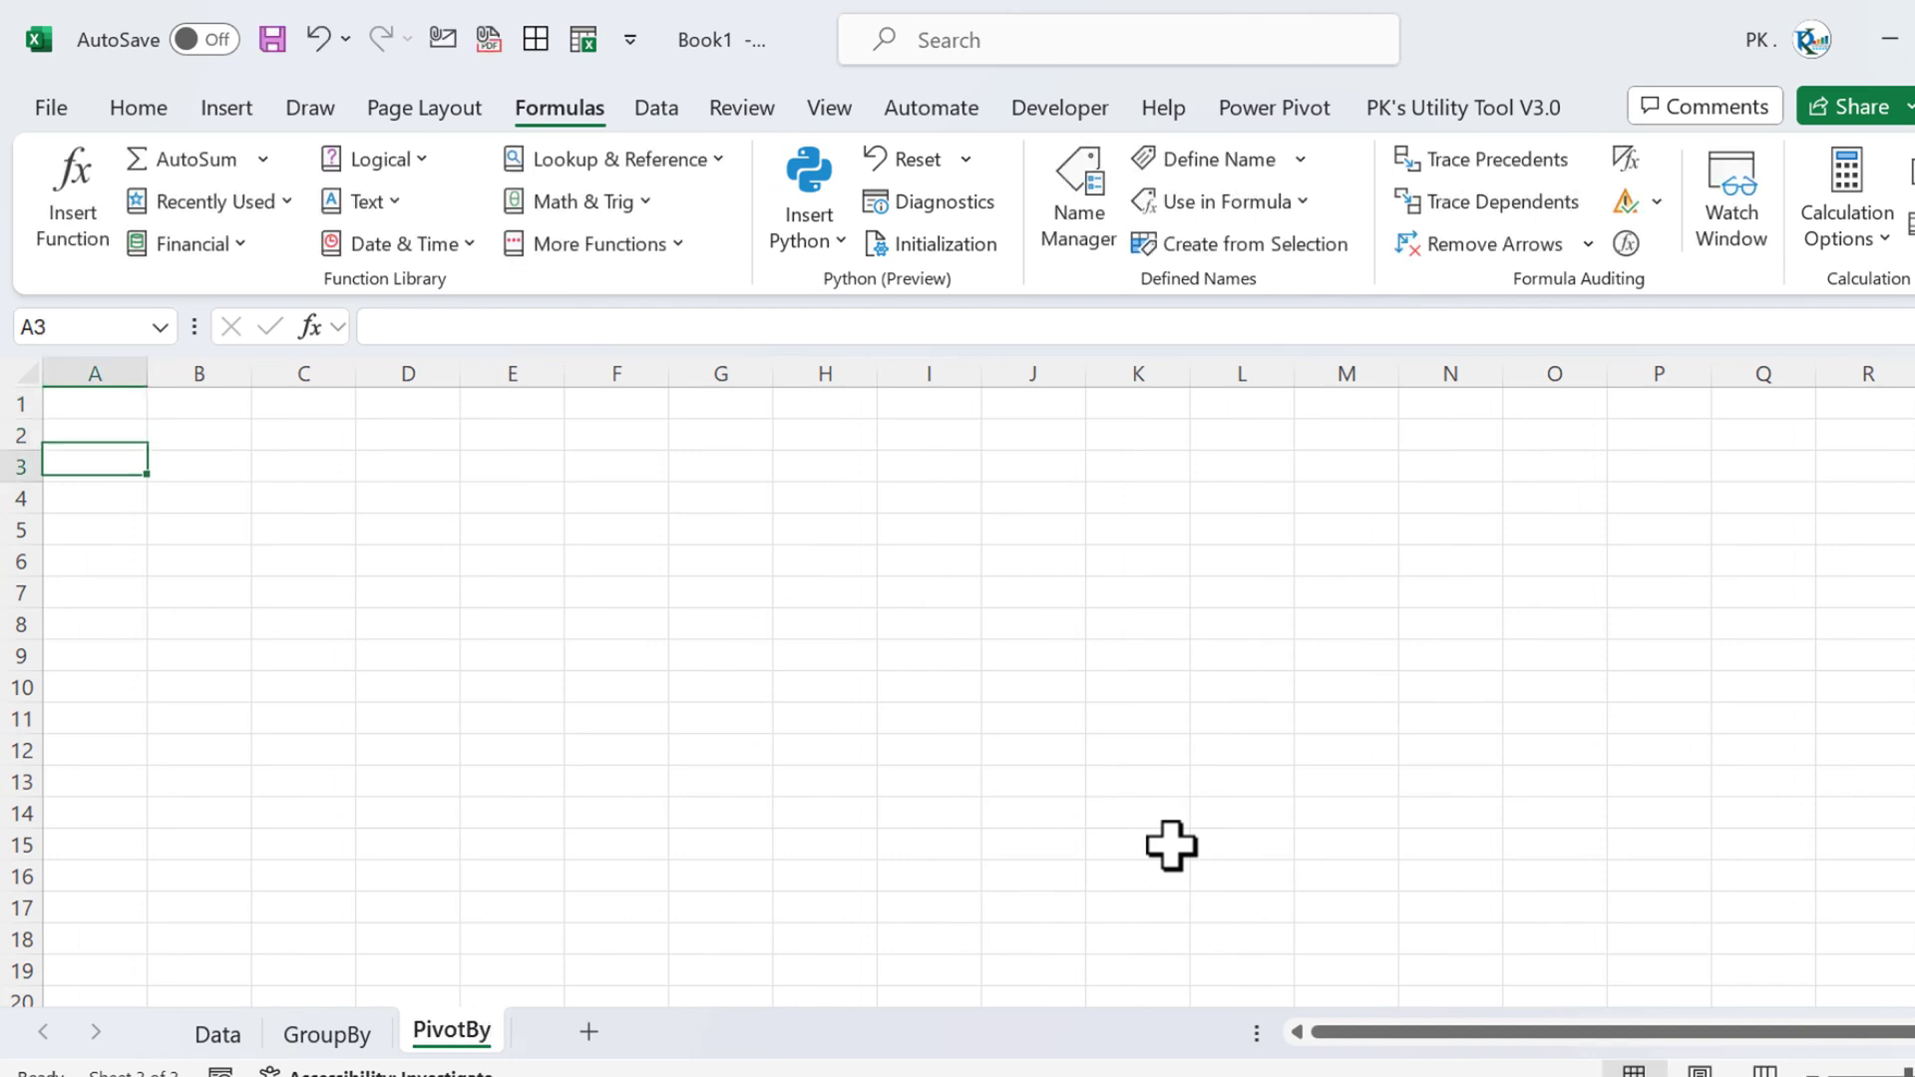
key("Right")
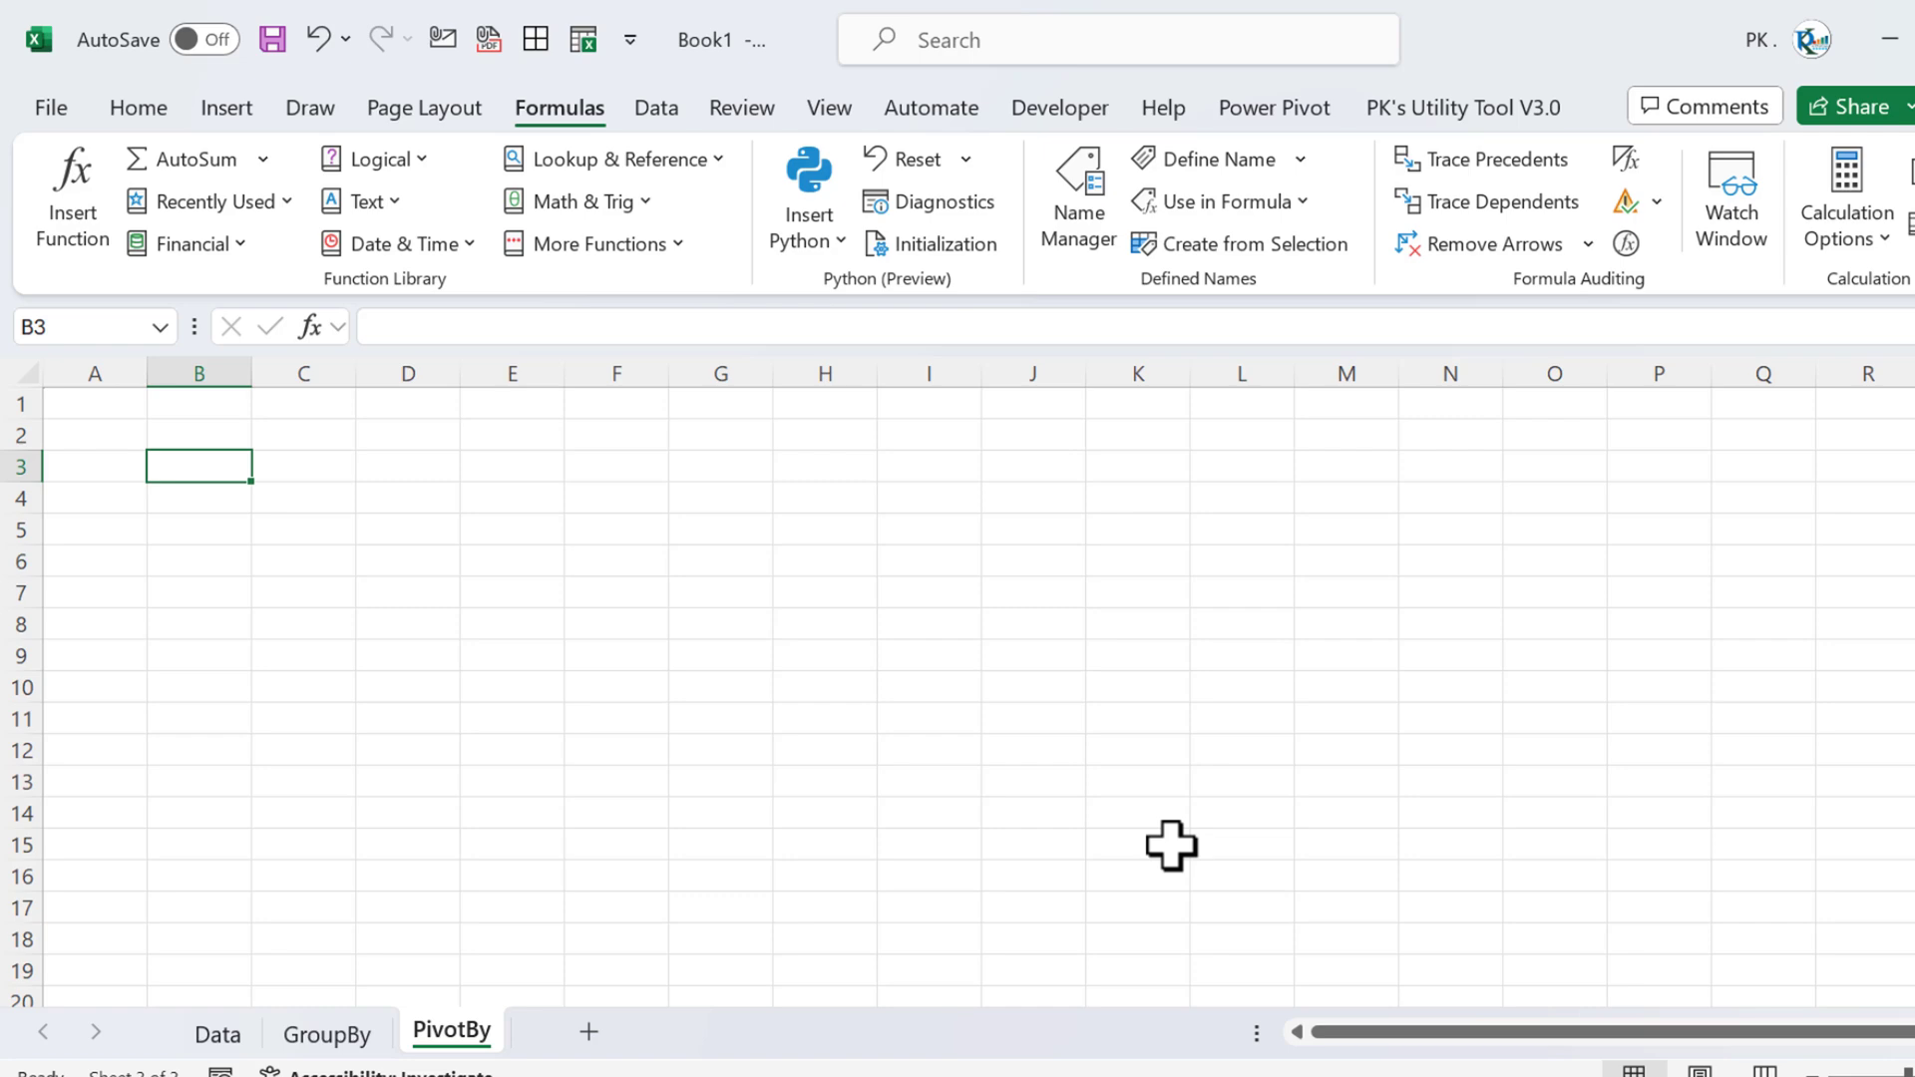
left_click(329, 1033)
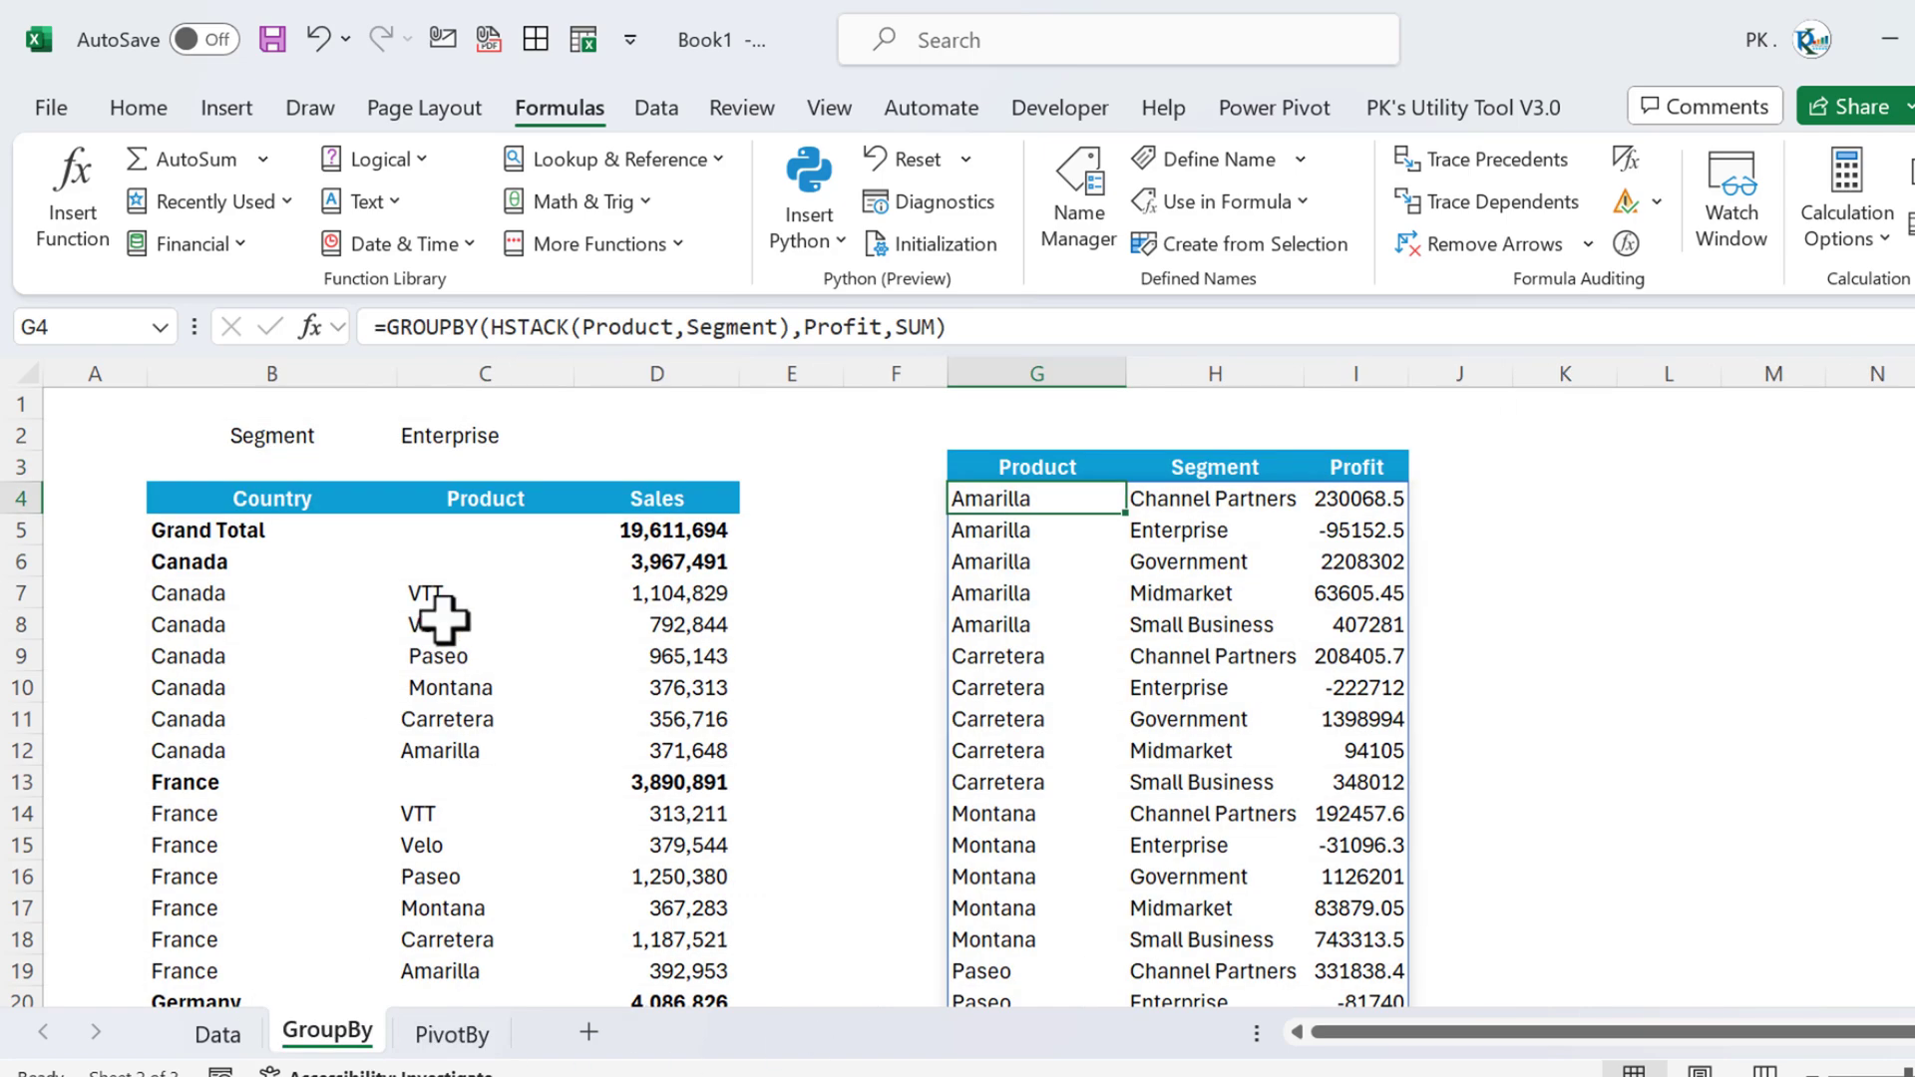
Select the report's product entries and its segment entries on the GroupBy sheet, and switch to the PivotBy sheet.
left_click_drag(1031, 495, 1059, 766)
left_click_drag(1210, 499, 1231, 727)
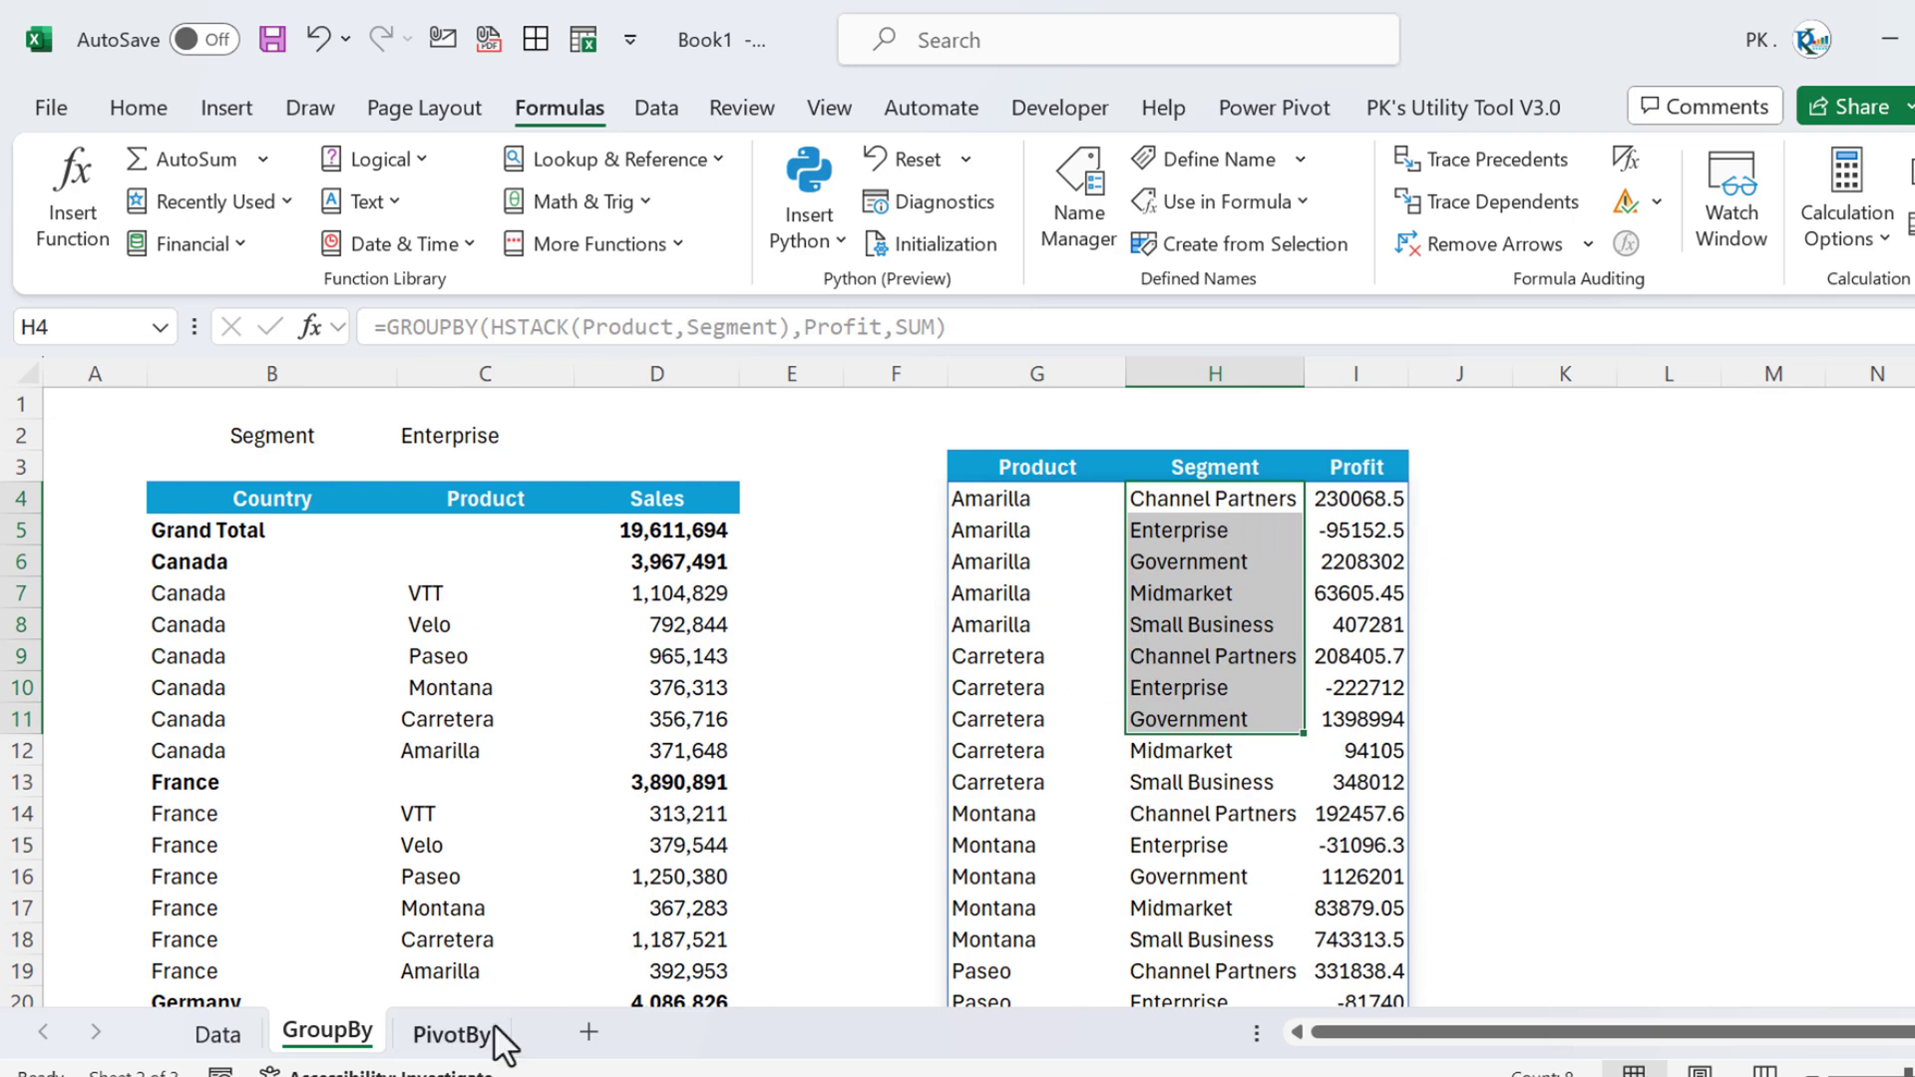
left_click(452, 1035)
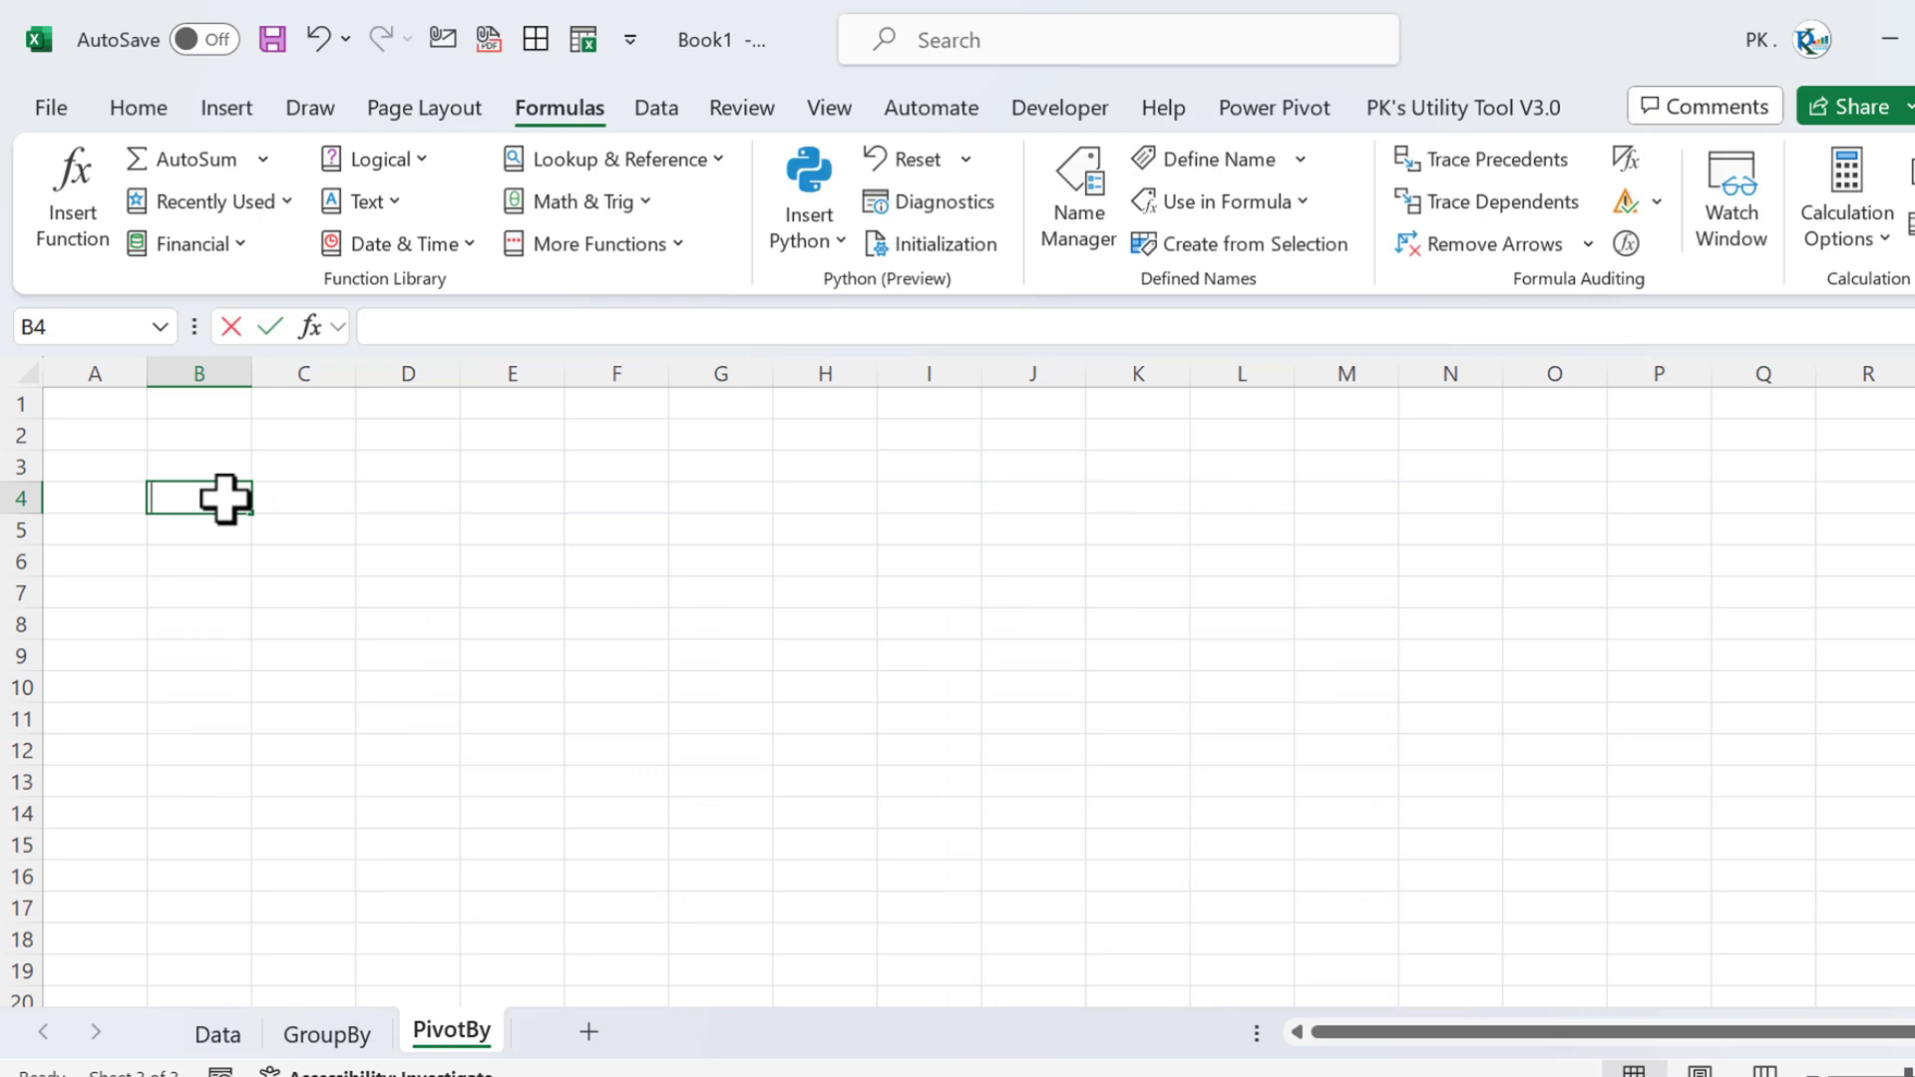
Start a PIVOTBY formula in cell B4 with the named range Country as its row fields.
type("=pv")
type("iv")
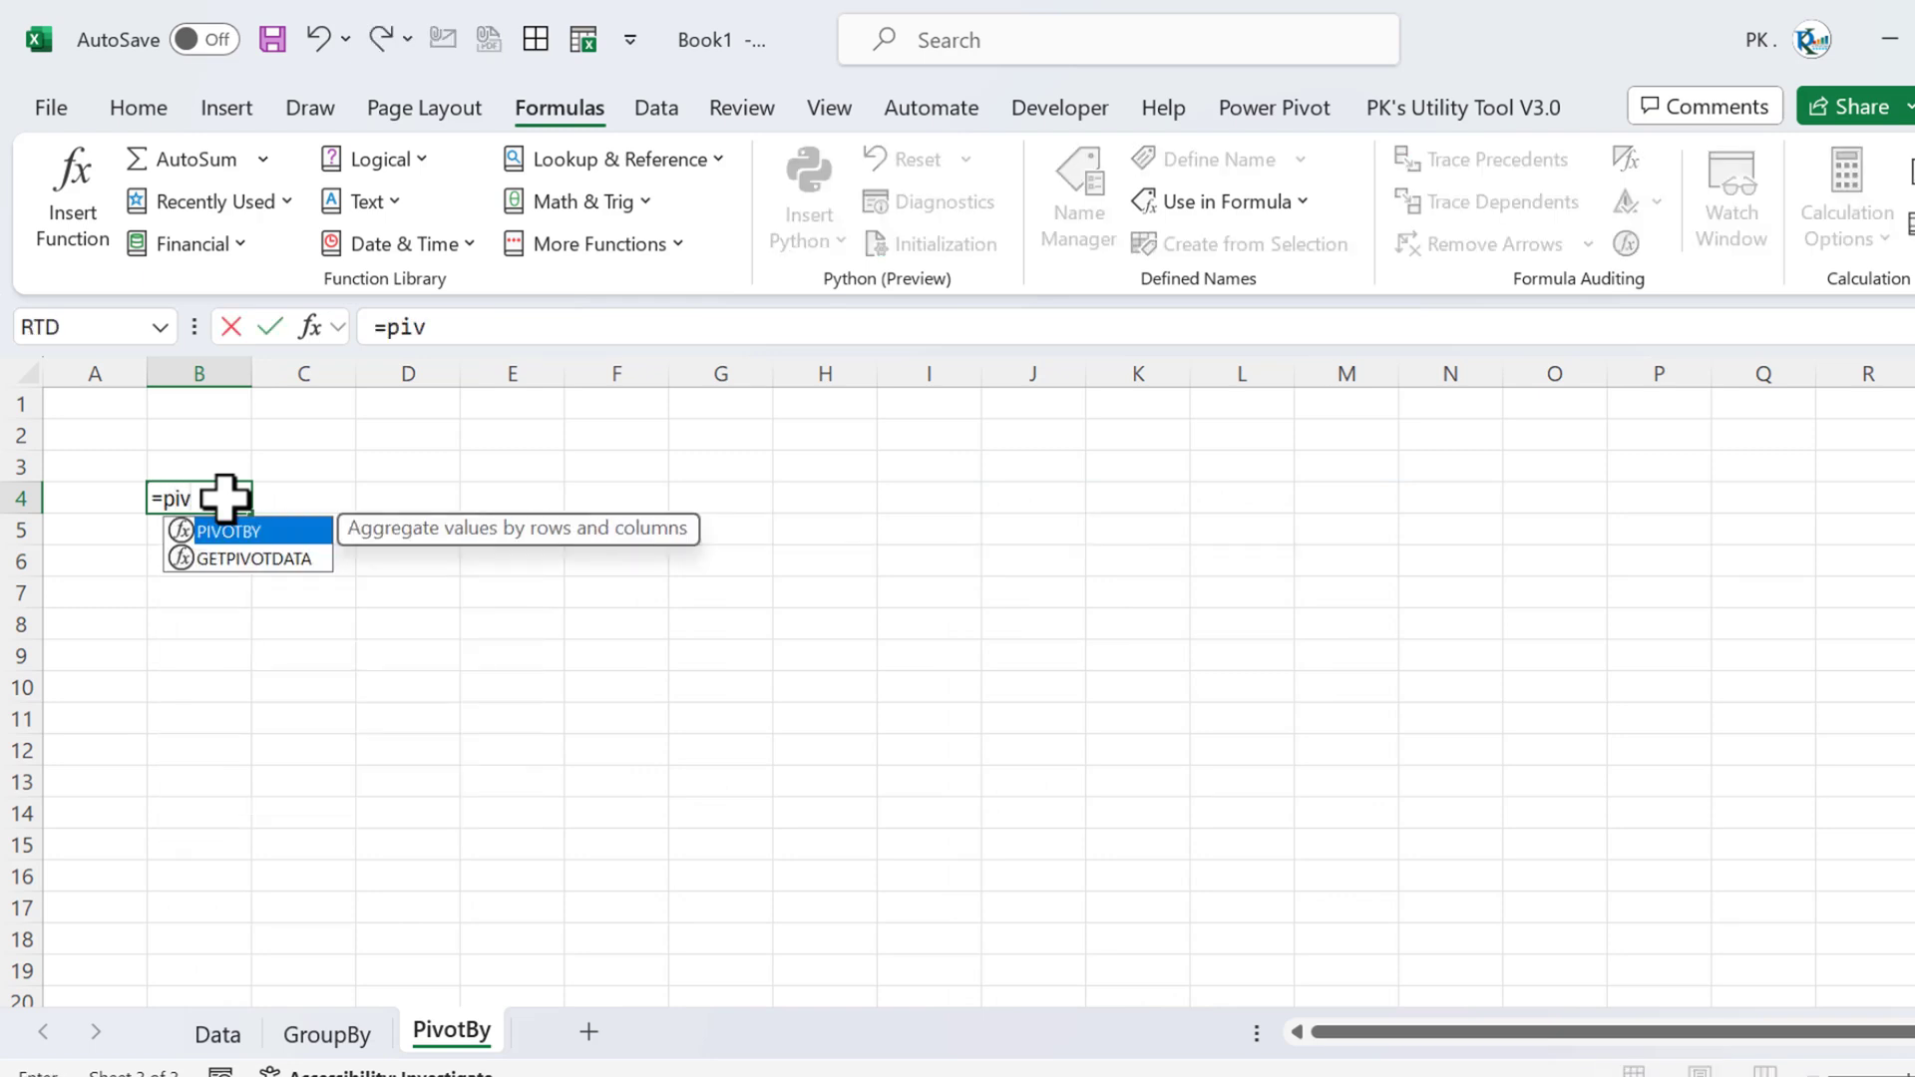
key("Tab")
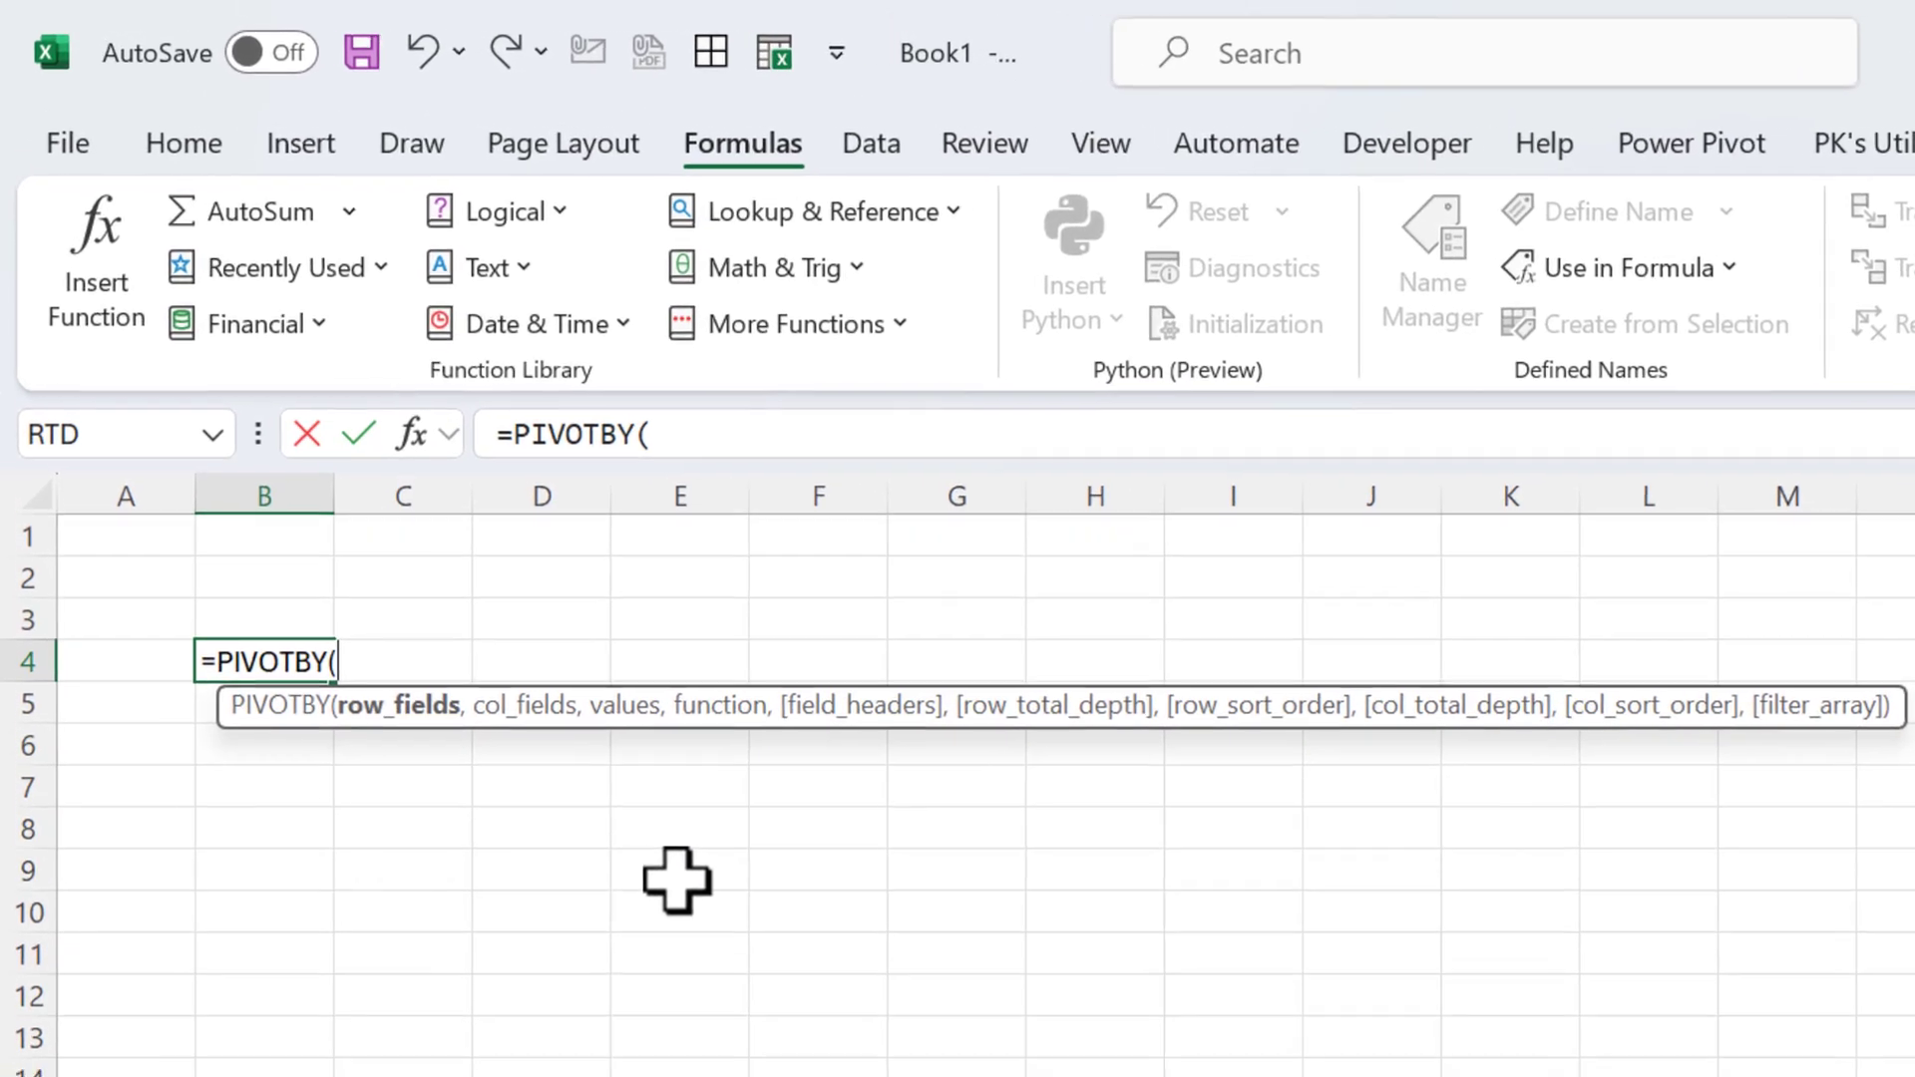
type("cou")
key("Down")
key("Down")
key("Down")
key("Down")
key("Down")
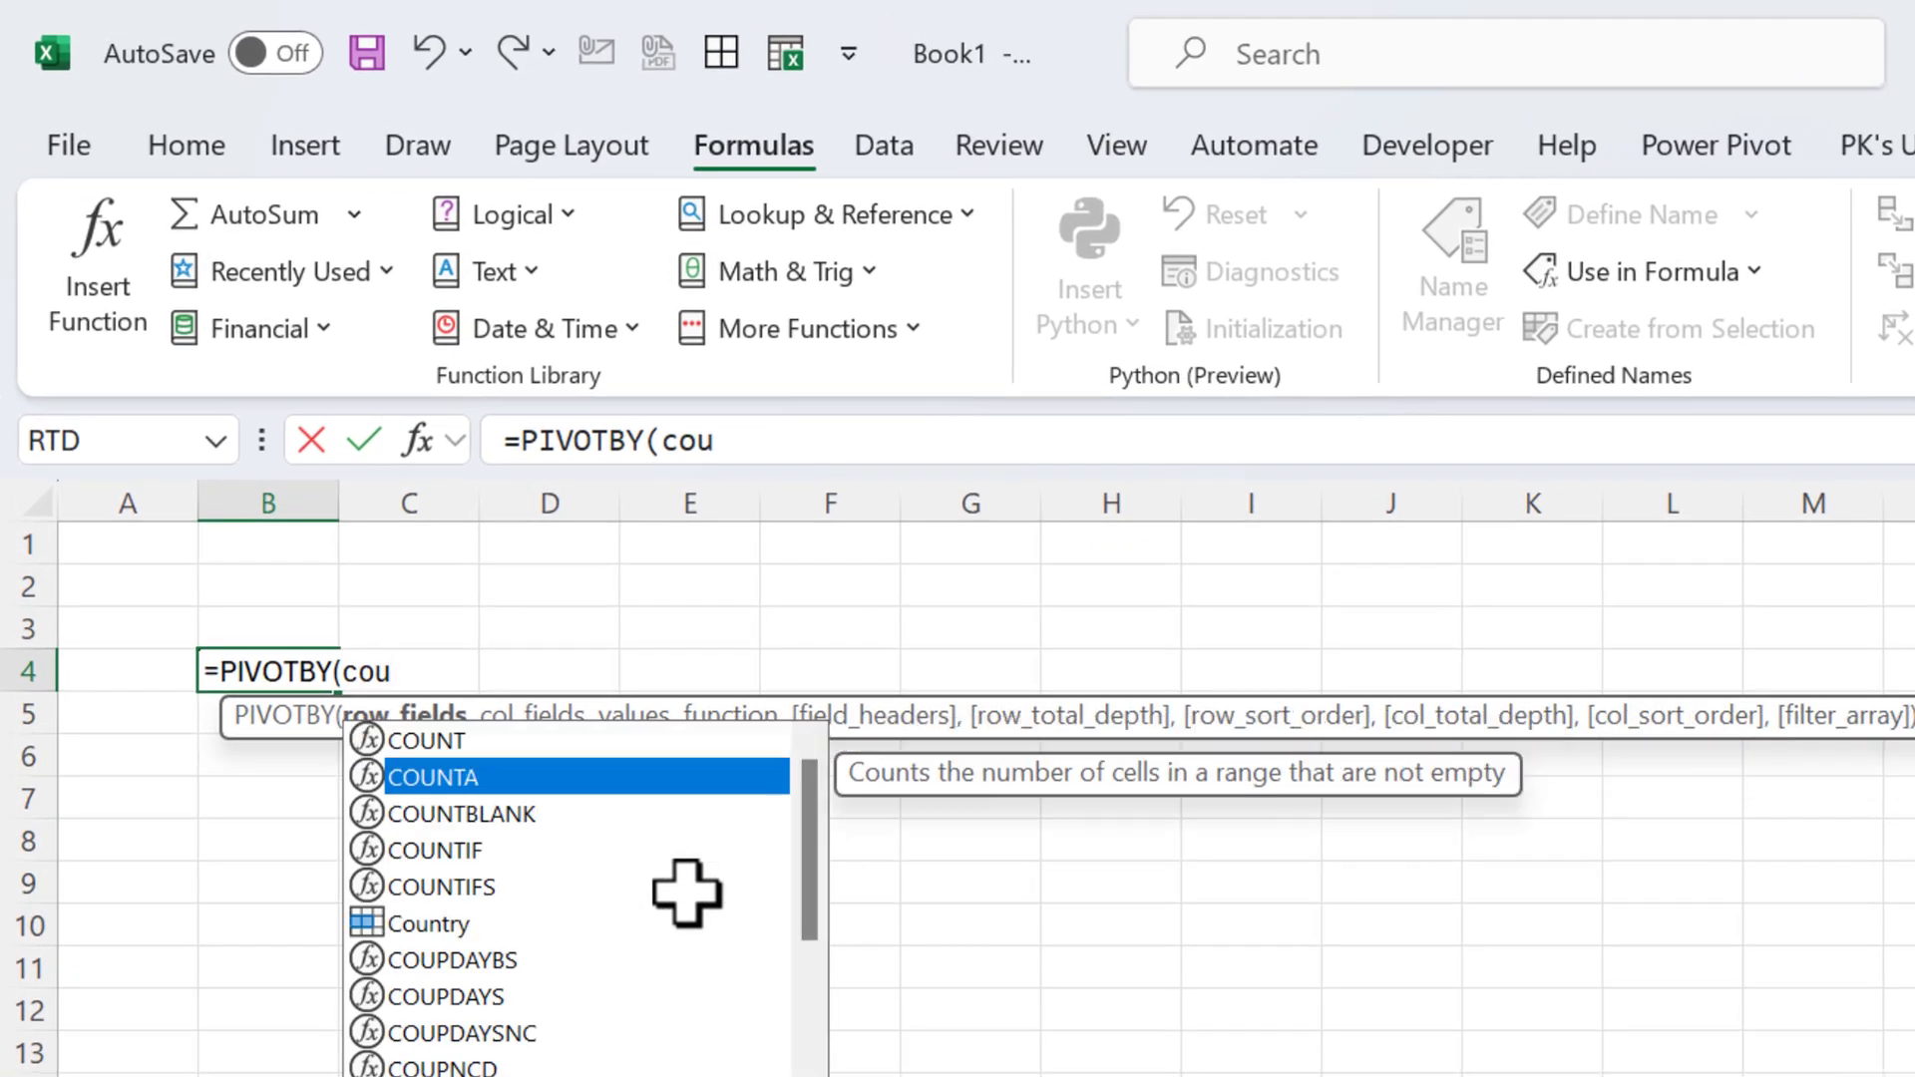
key("Tab")
type(",")
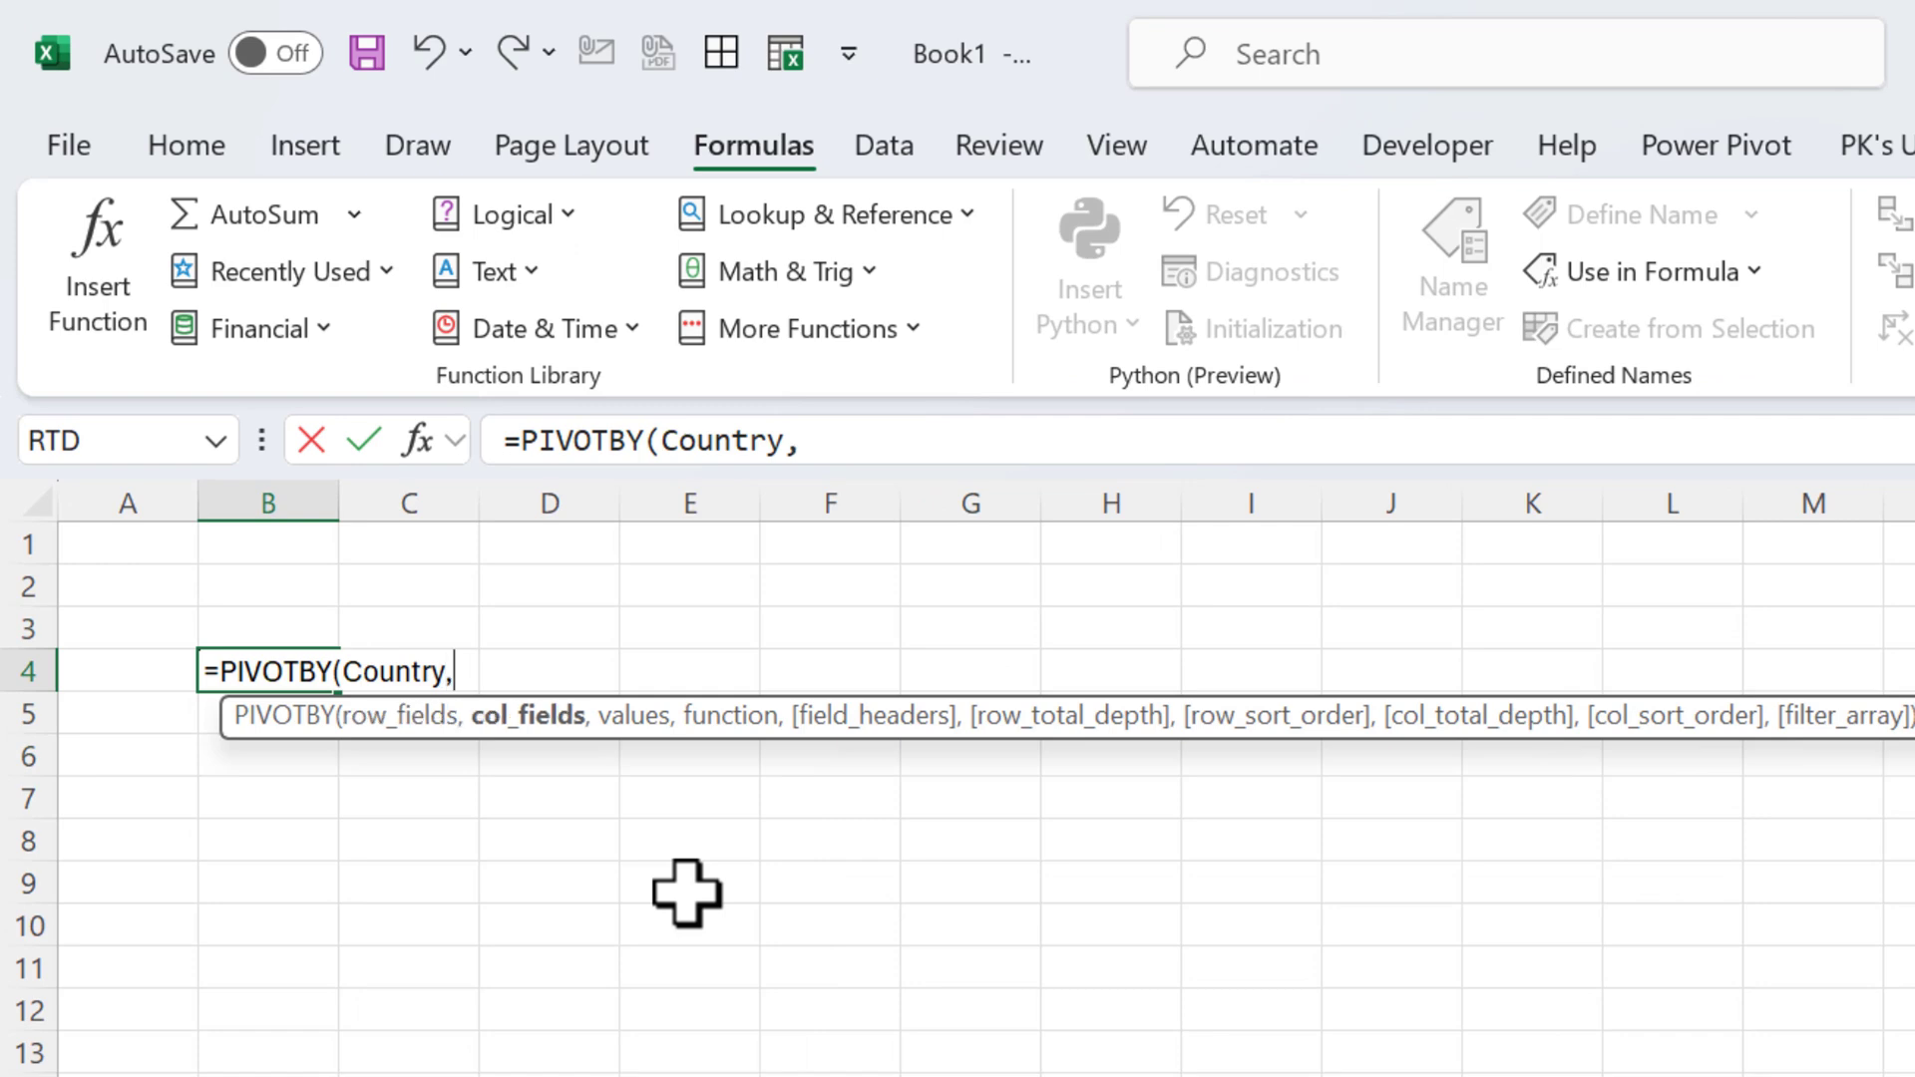
Complete B4's PIVOTBY formula with Product as column fields, Sales as values and SUM as the function.
type("pro")
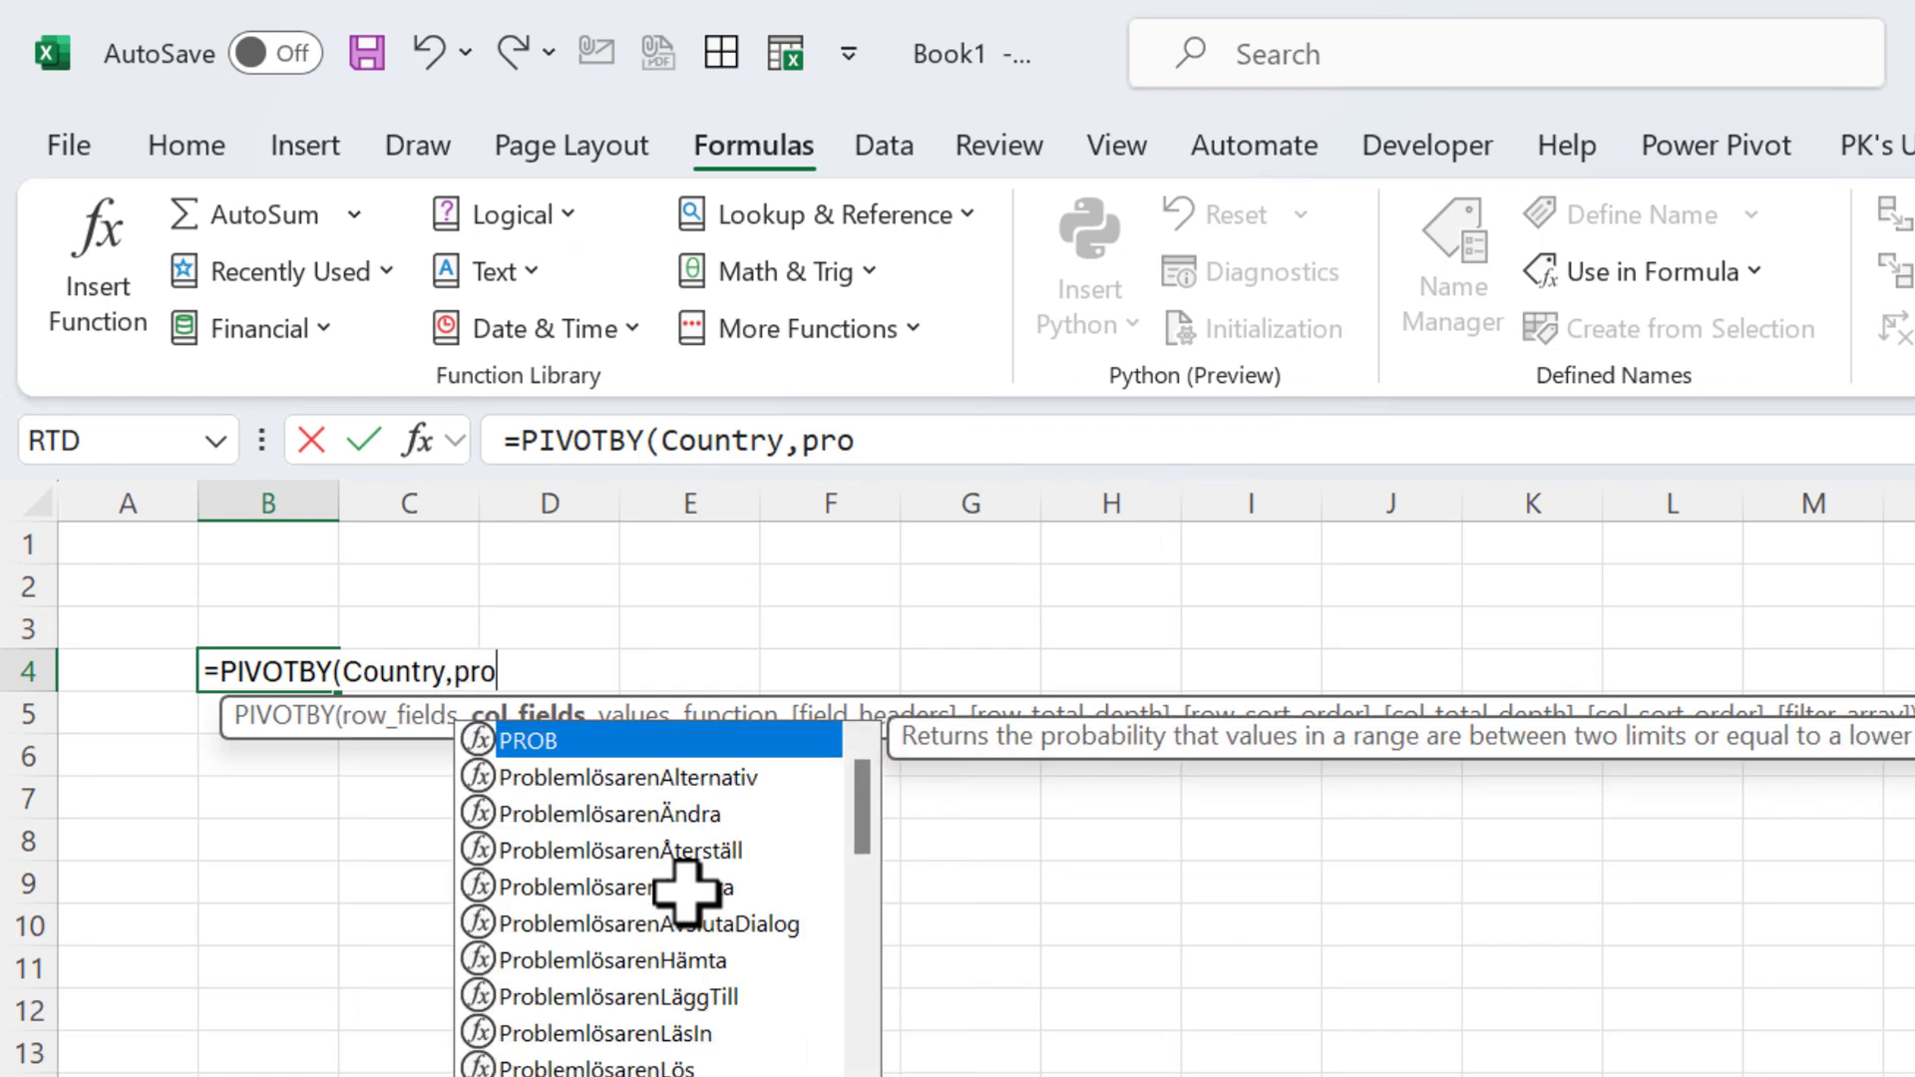
type("dc")
key("BackSpace")
key("Tab")
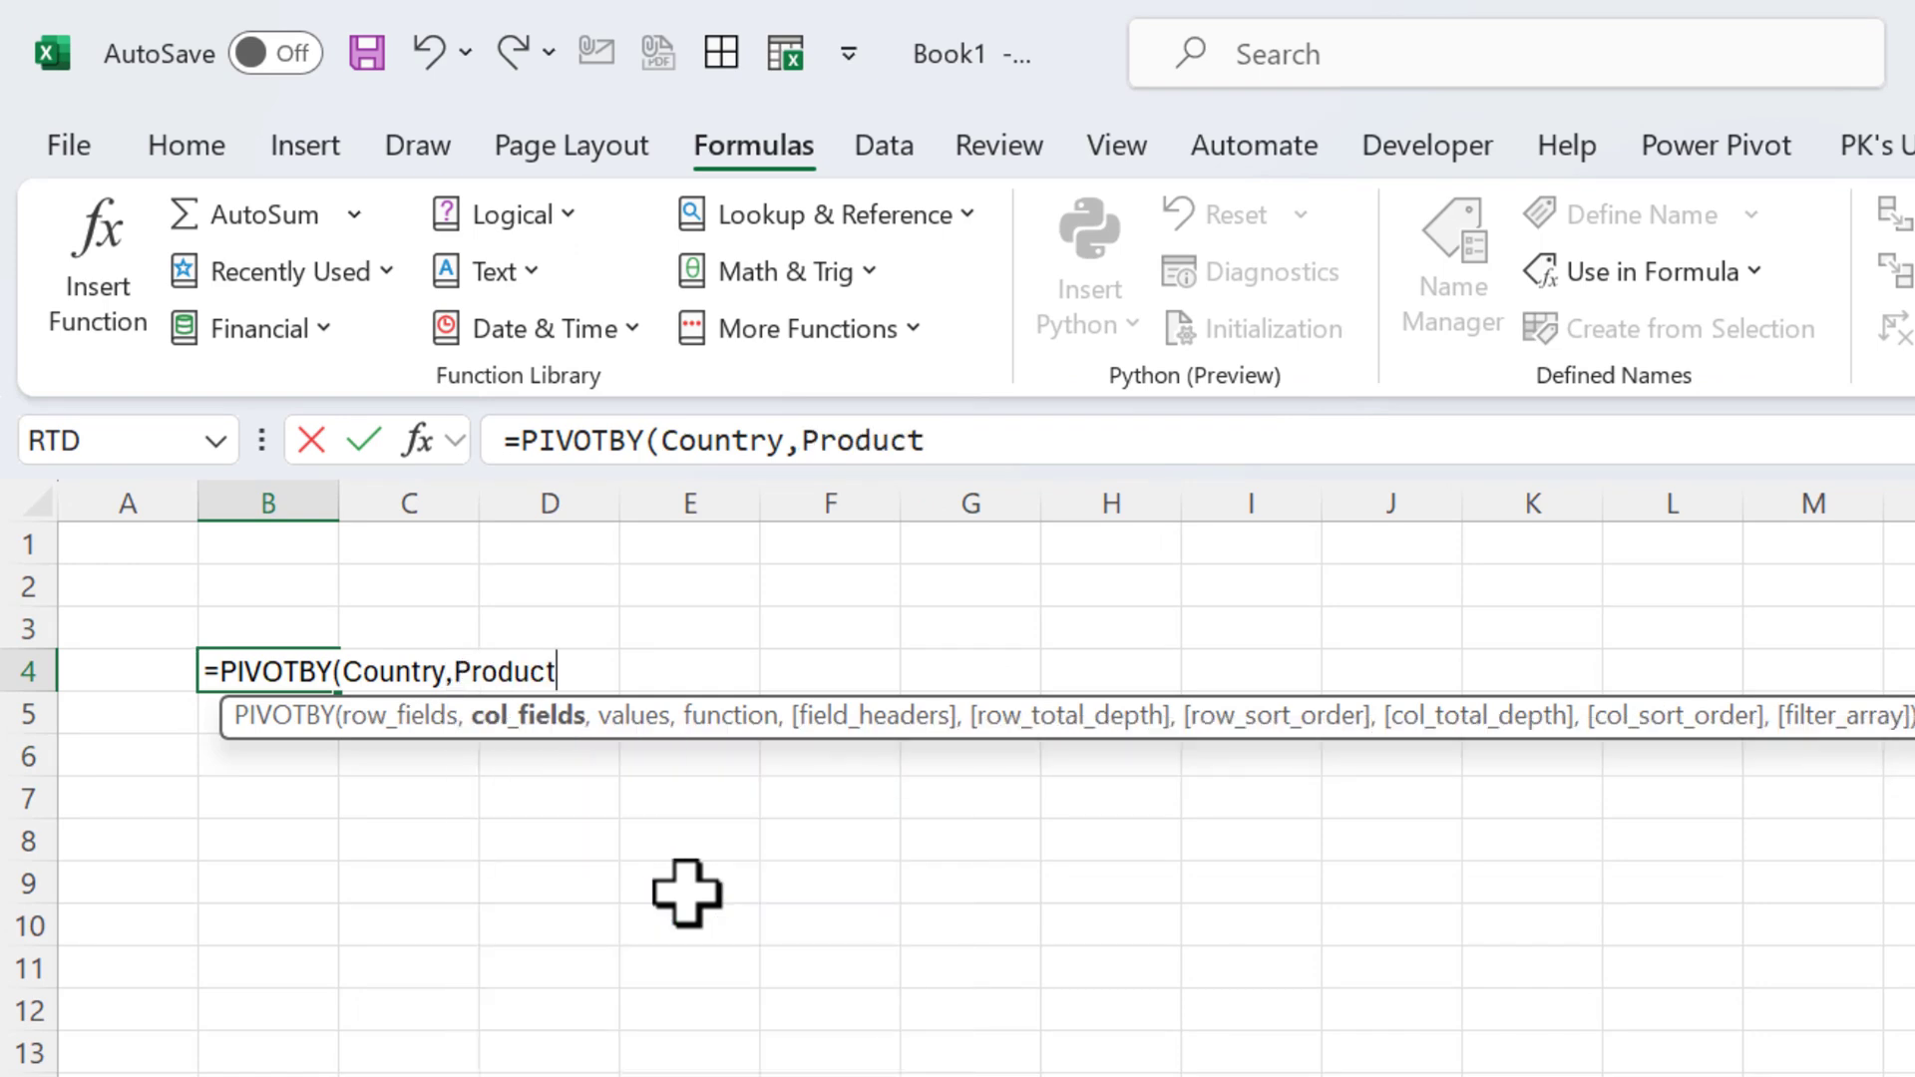
type(",sal")
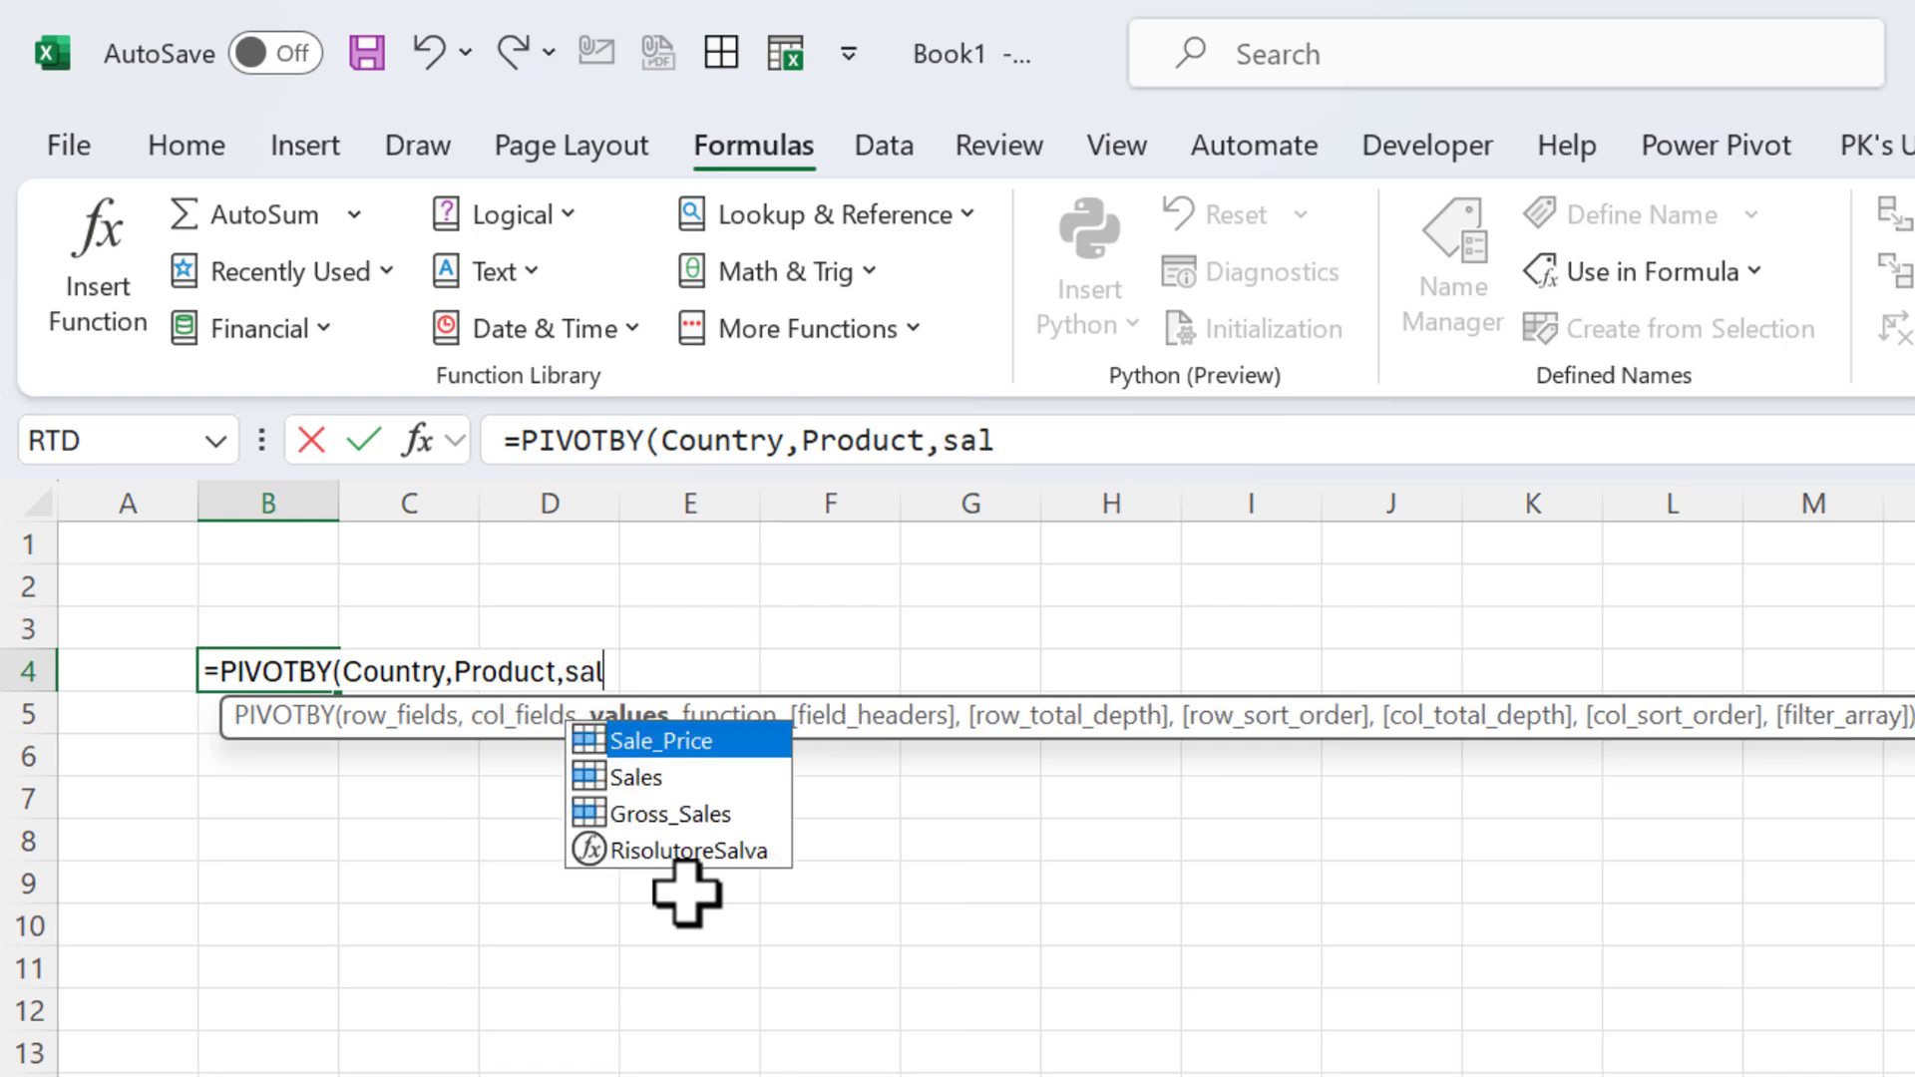
key("Down")
key("Tab")
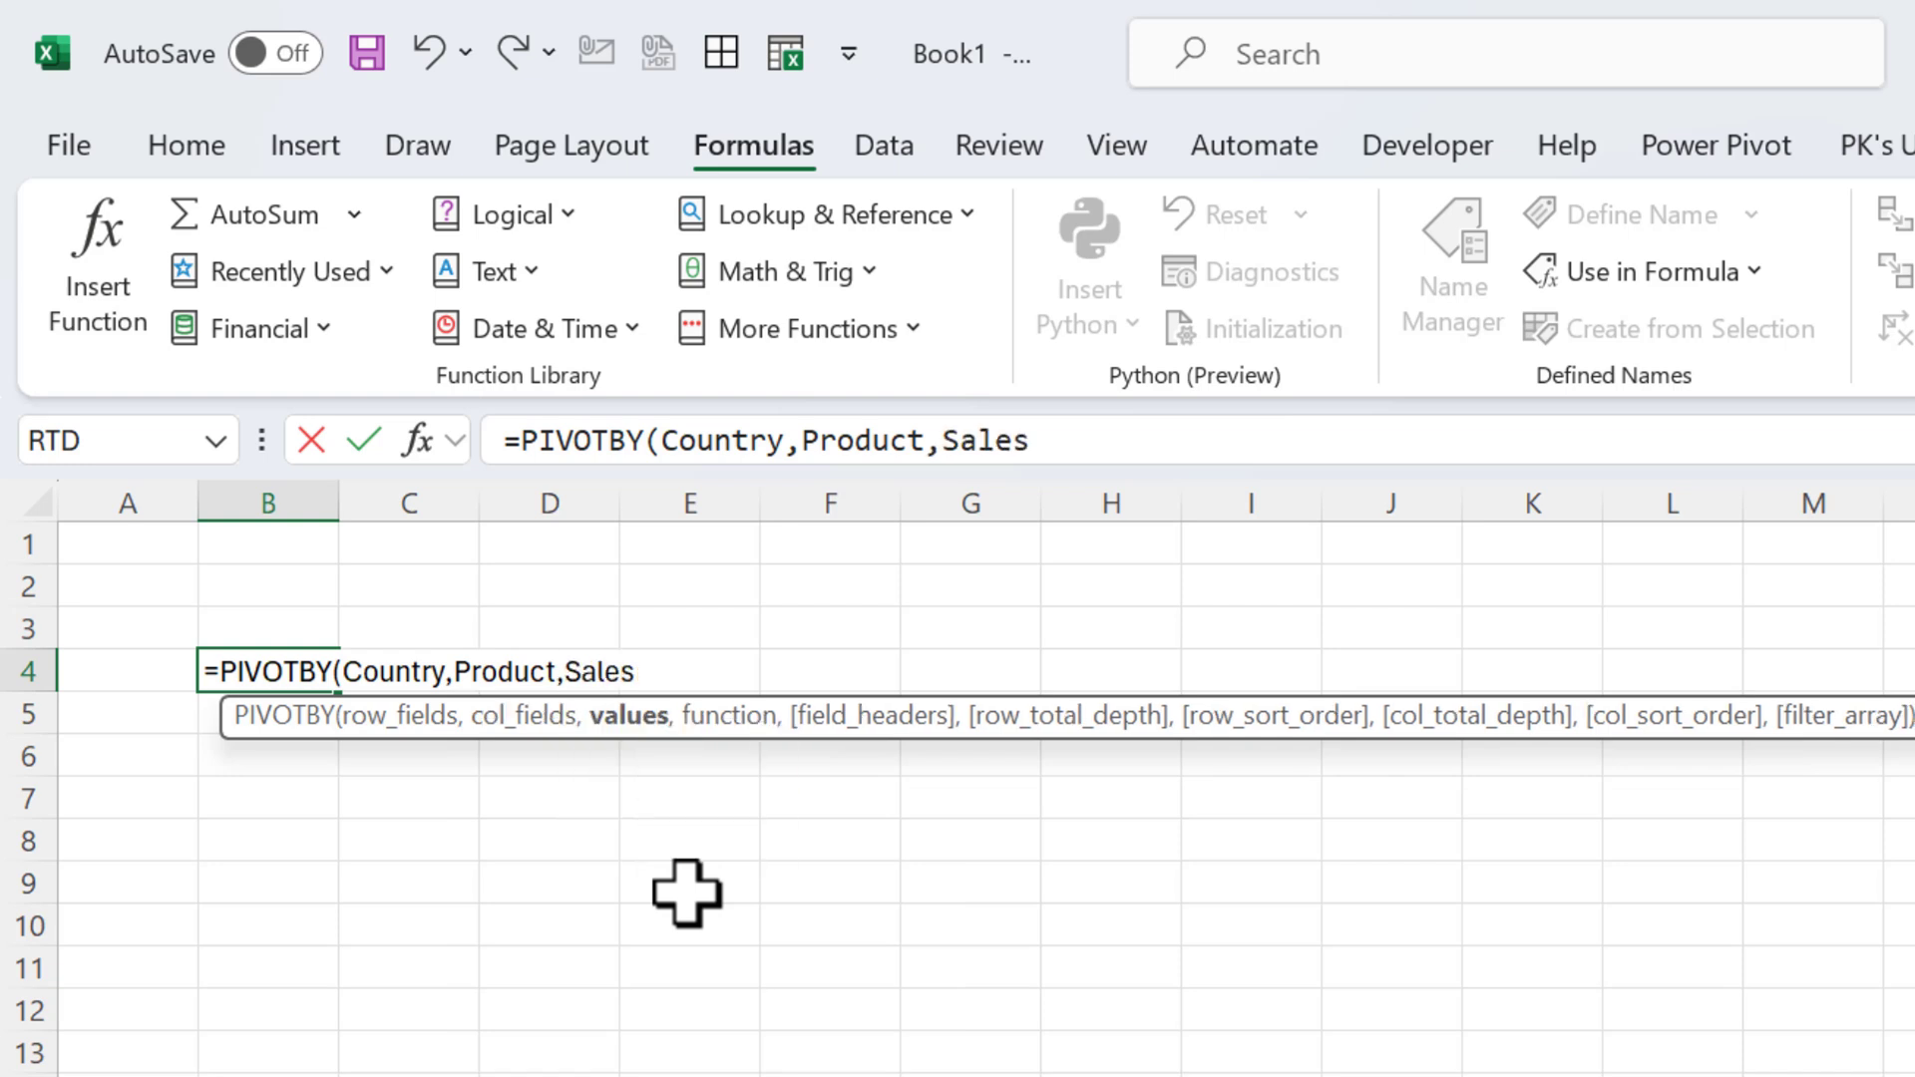
type(",su")
key("Tab")
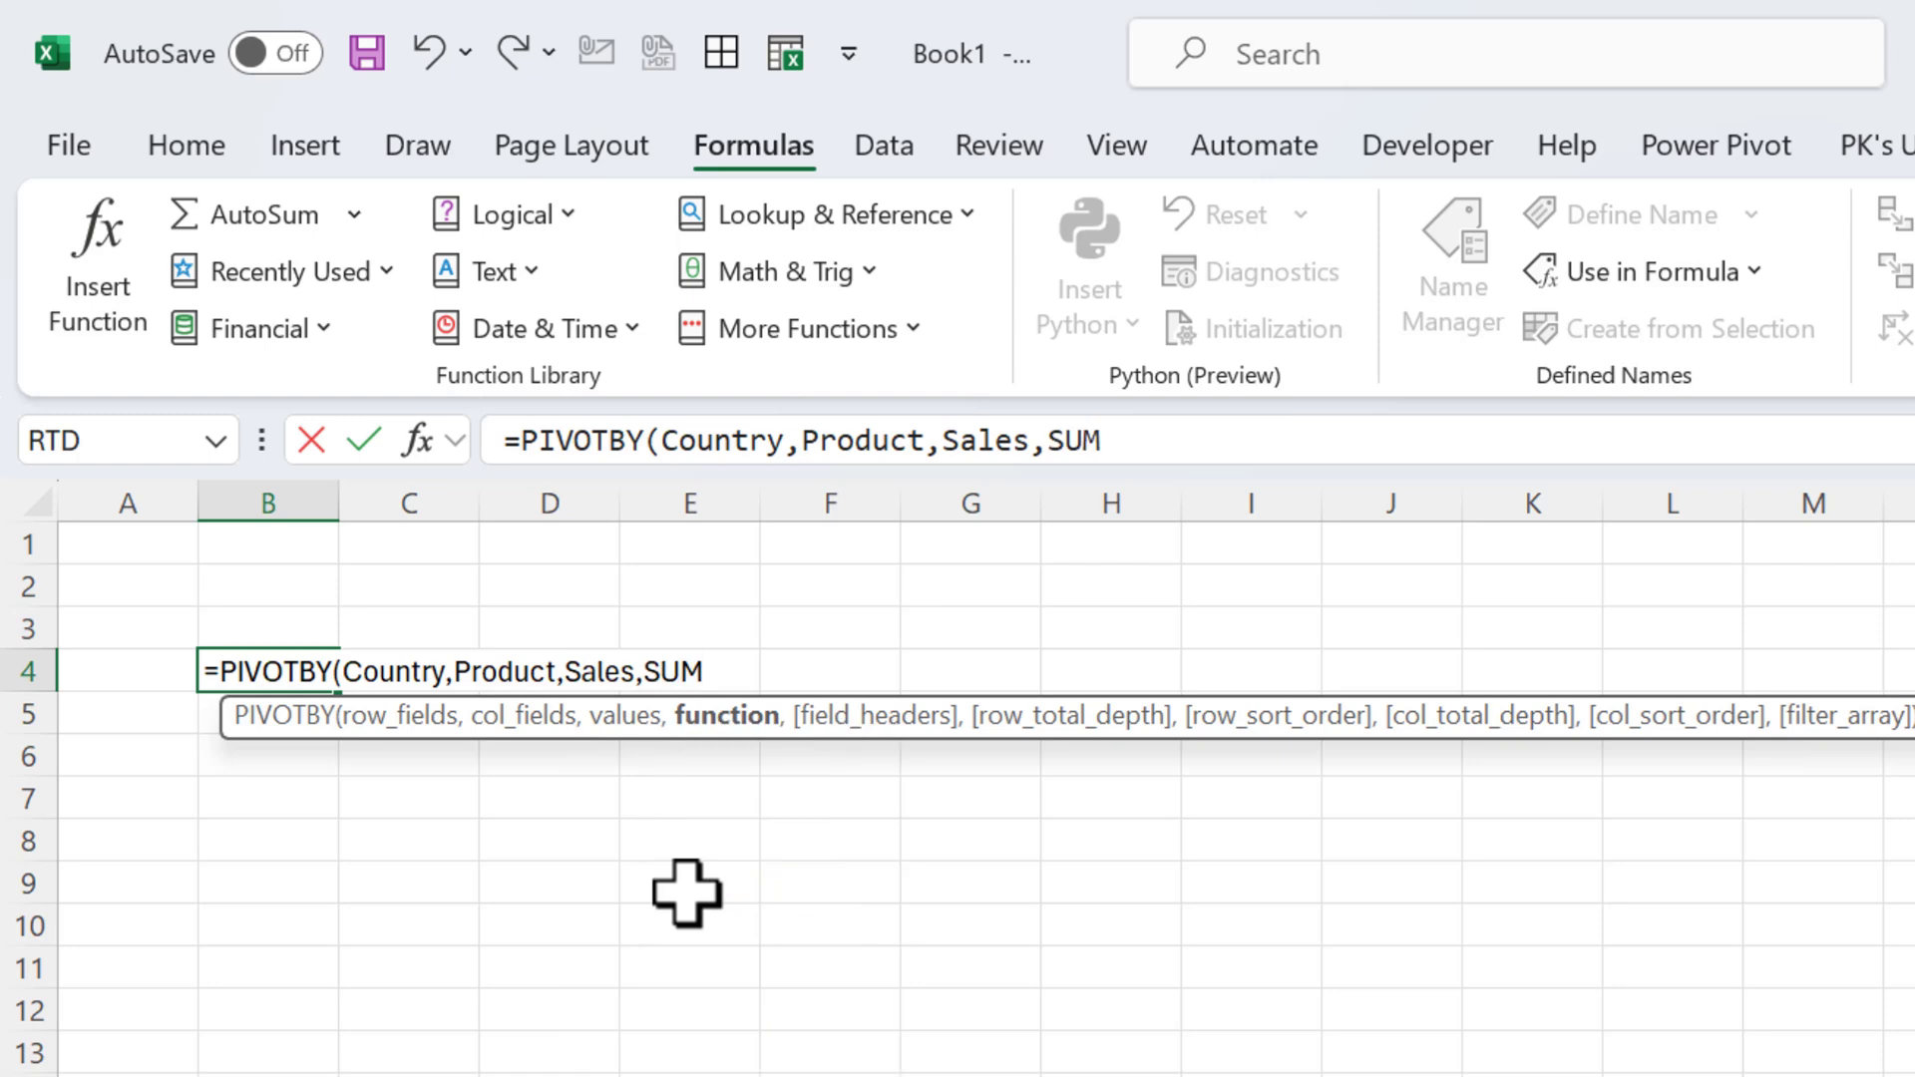
type(")")
key("Return")
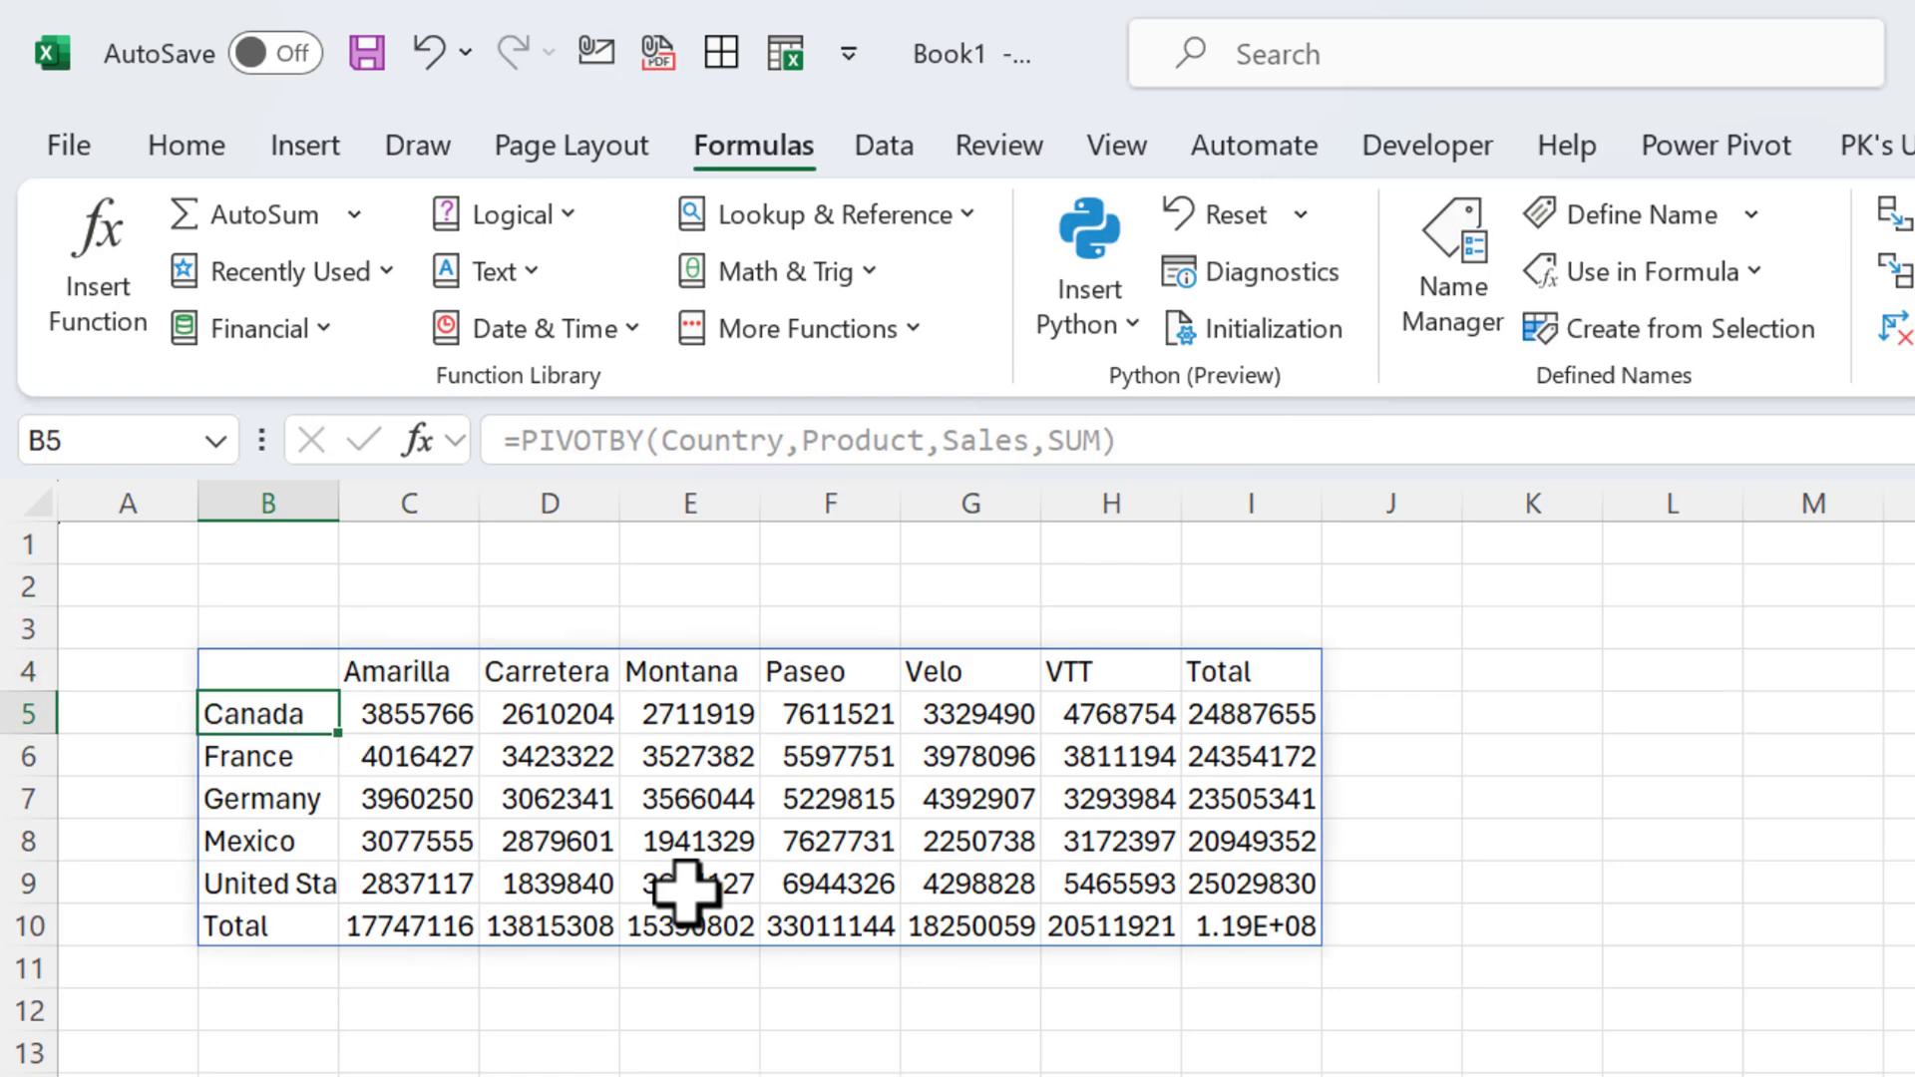
Select the product headings and the country labels of the pivot report, and autofit the width of column B.
left_click_drag(398, 668, 1162, 671)
left_click_drag(302, 718, 290, 922)
double_click(338, 500)
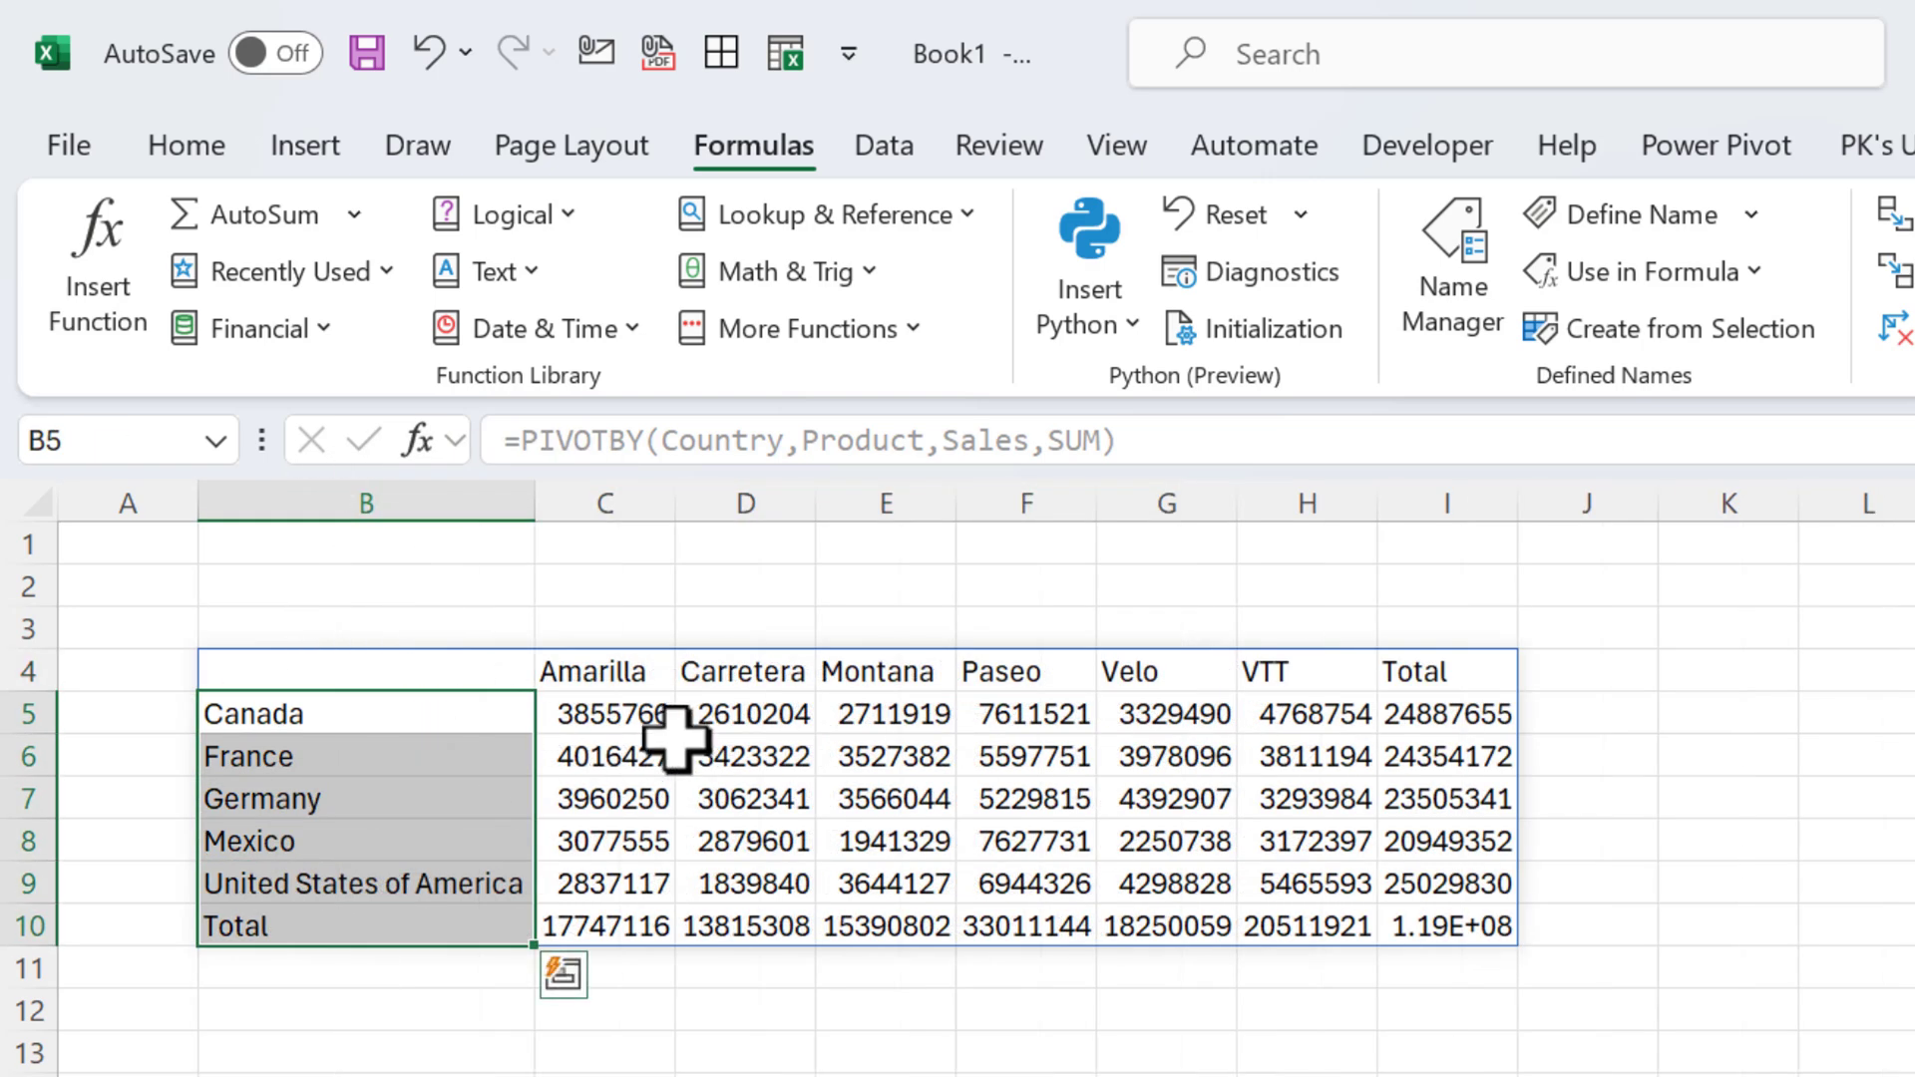
Format the report values in C5:I10 with thousands separators and no decimals.
left_click_drag(597, 716, 1437, 920)
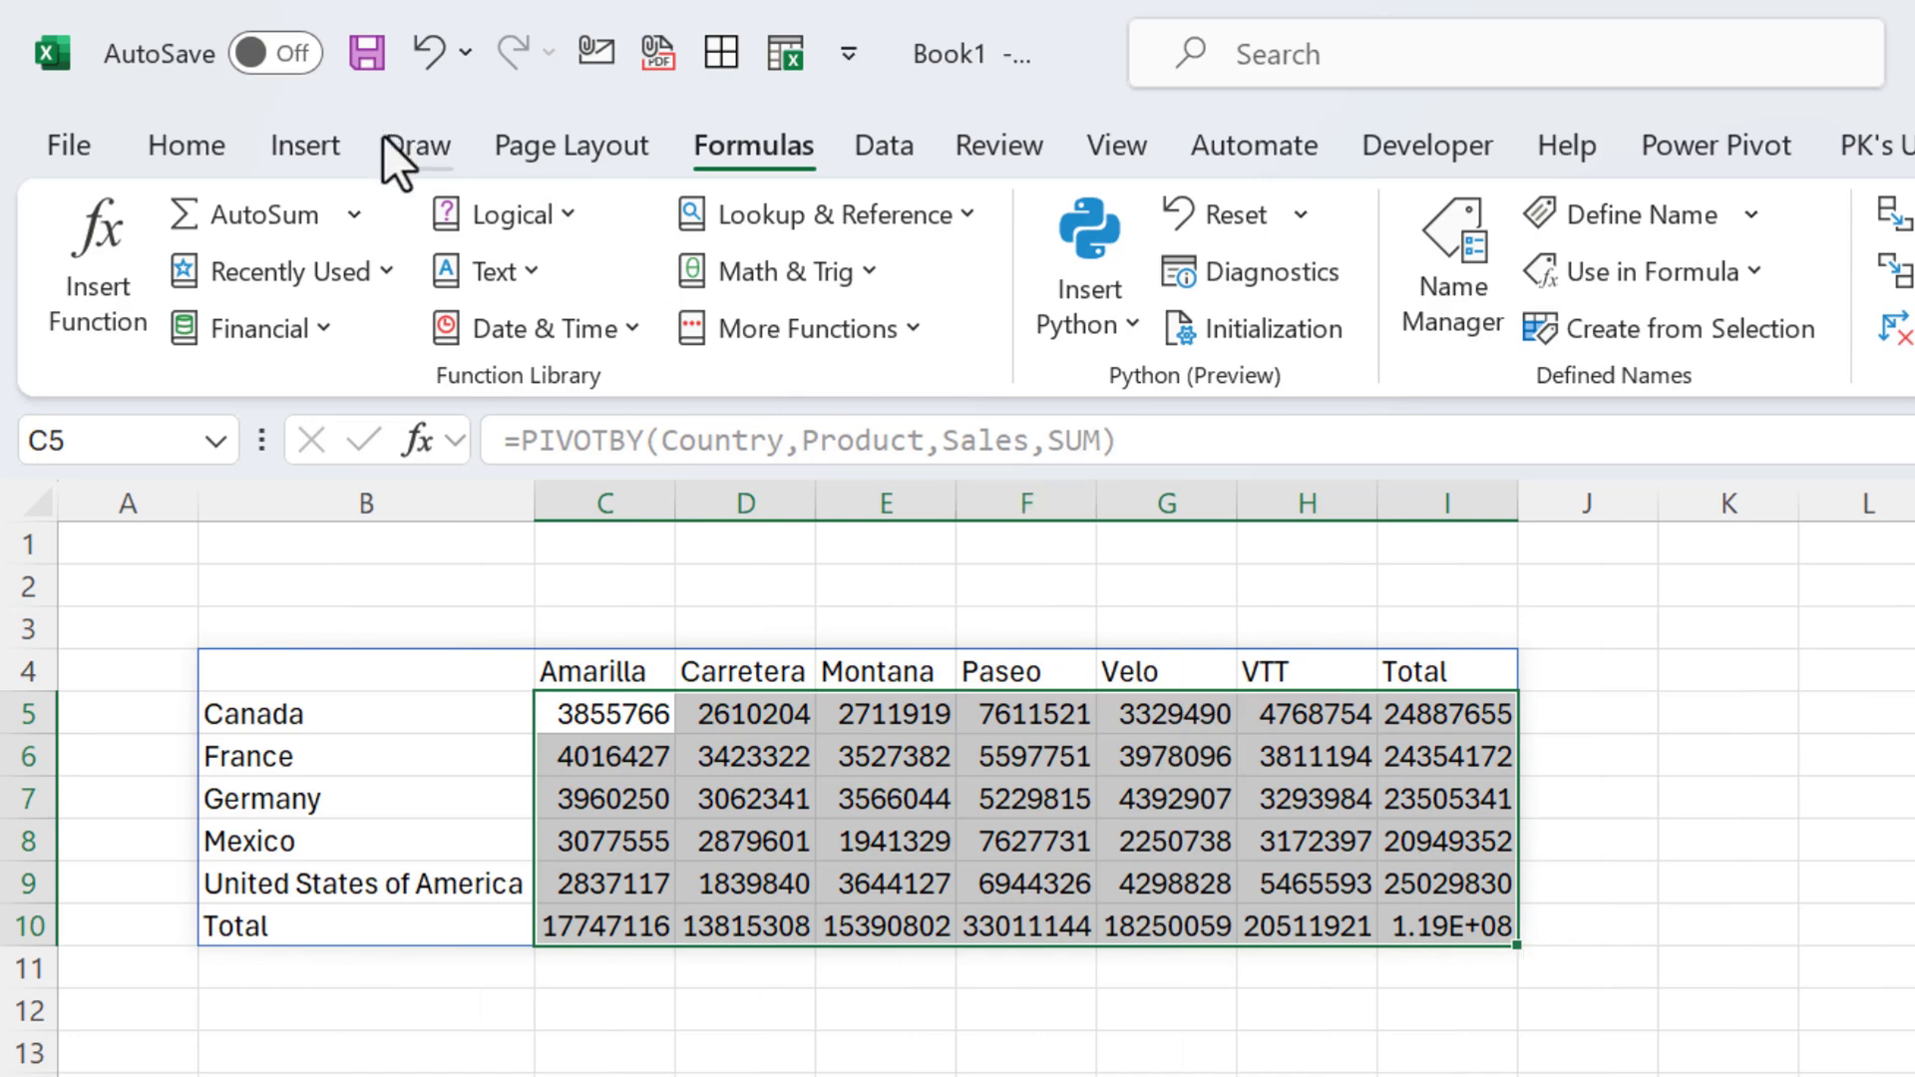
left_click(187, 145)
left_click(1362, 279)
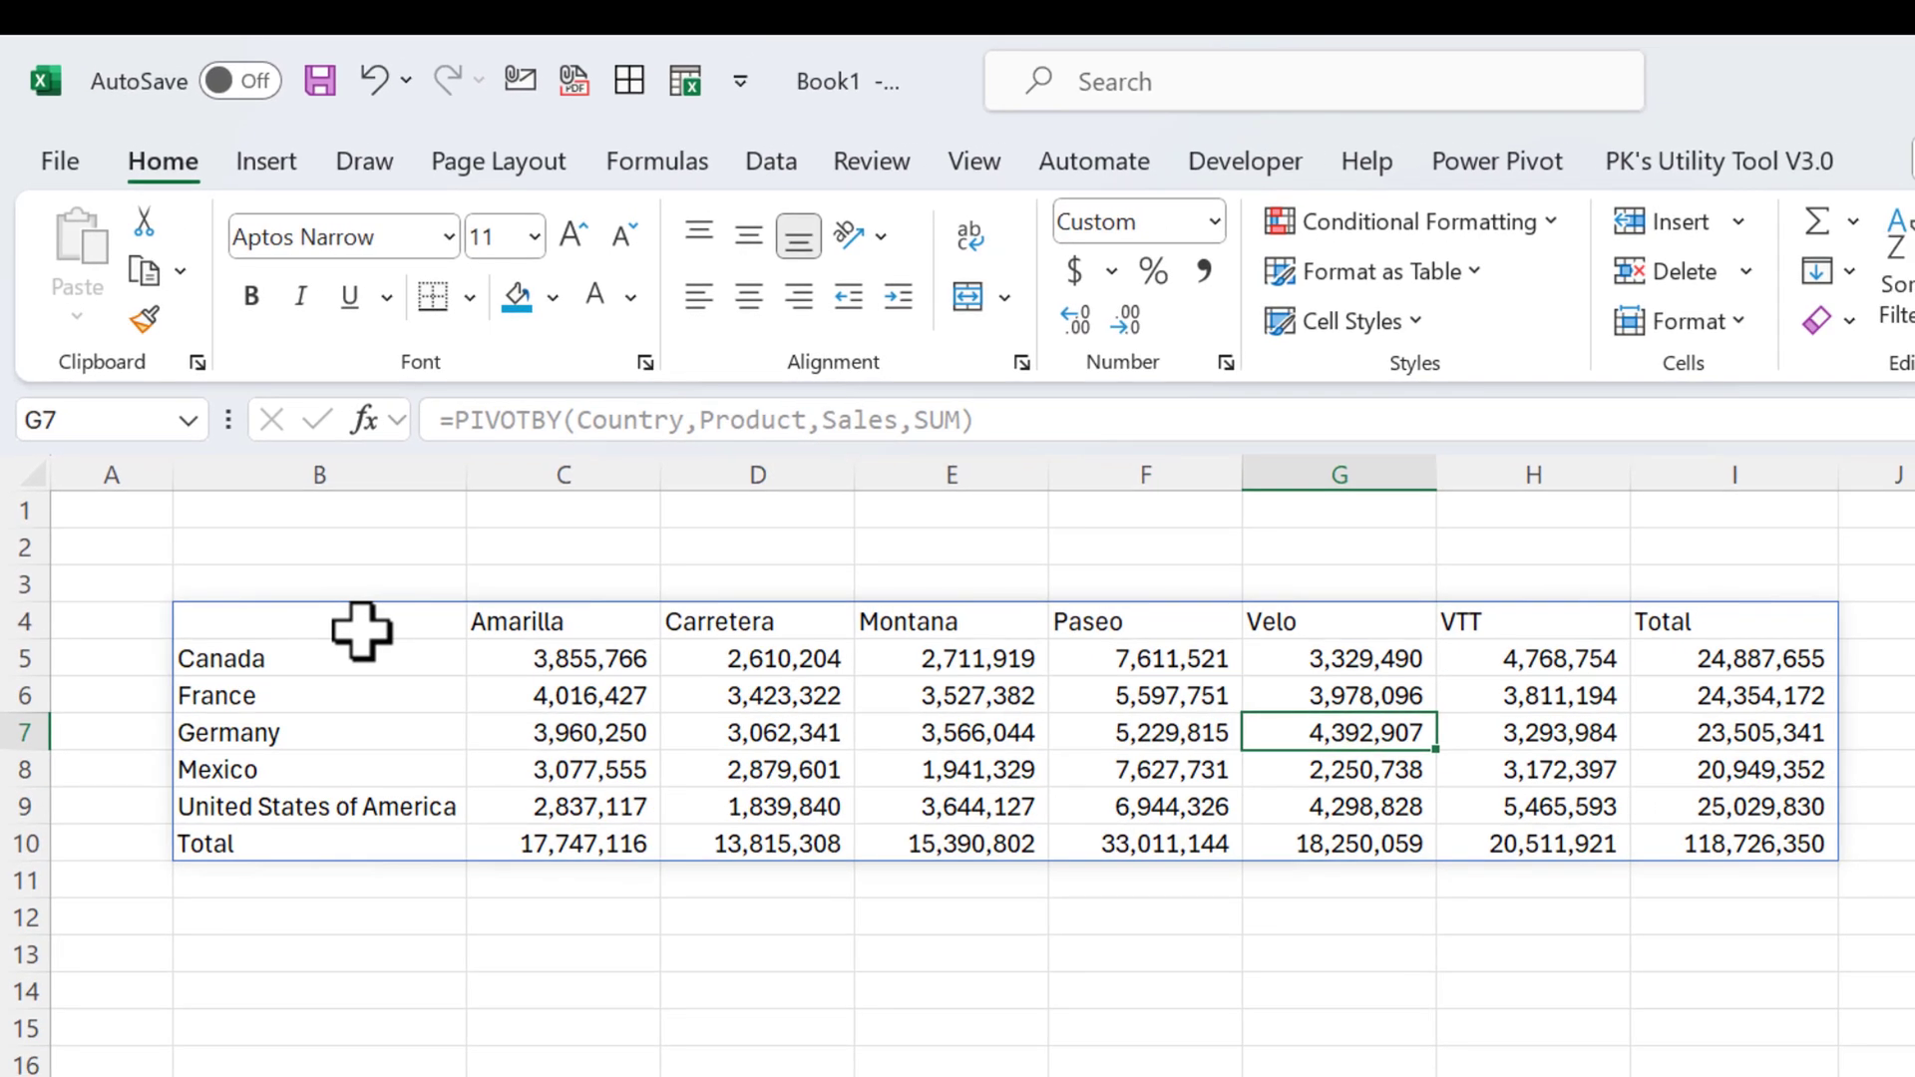
Try setting the field_headers argument of B4's PIVOTBY formula to 3 (Yes and show).
left_click(361, 631)
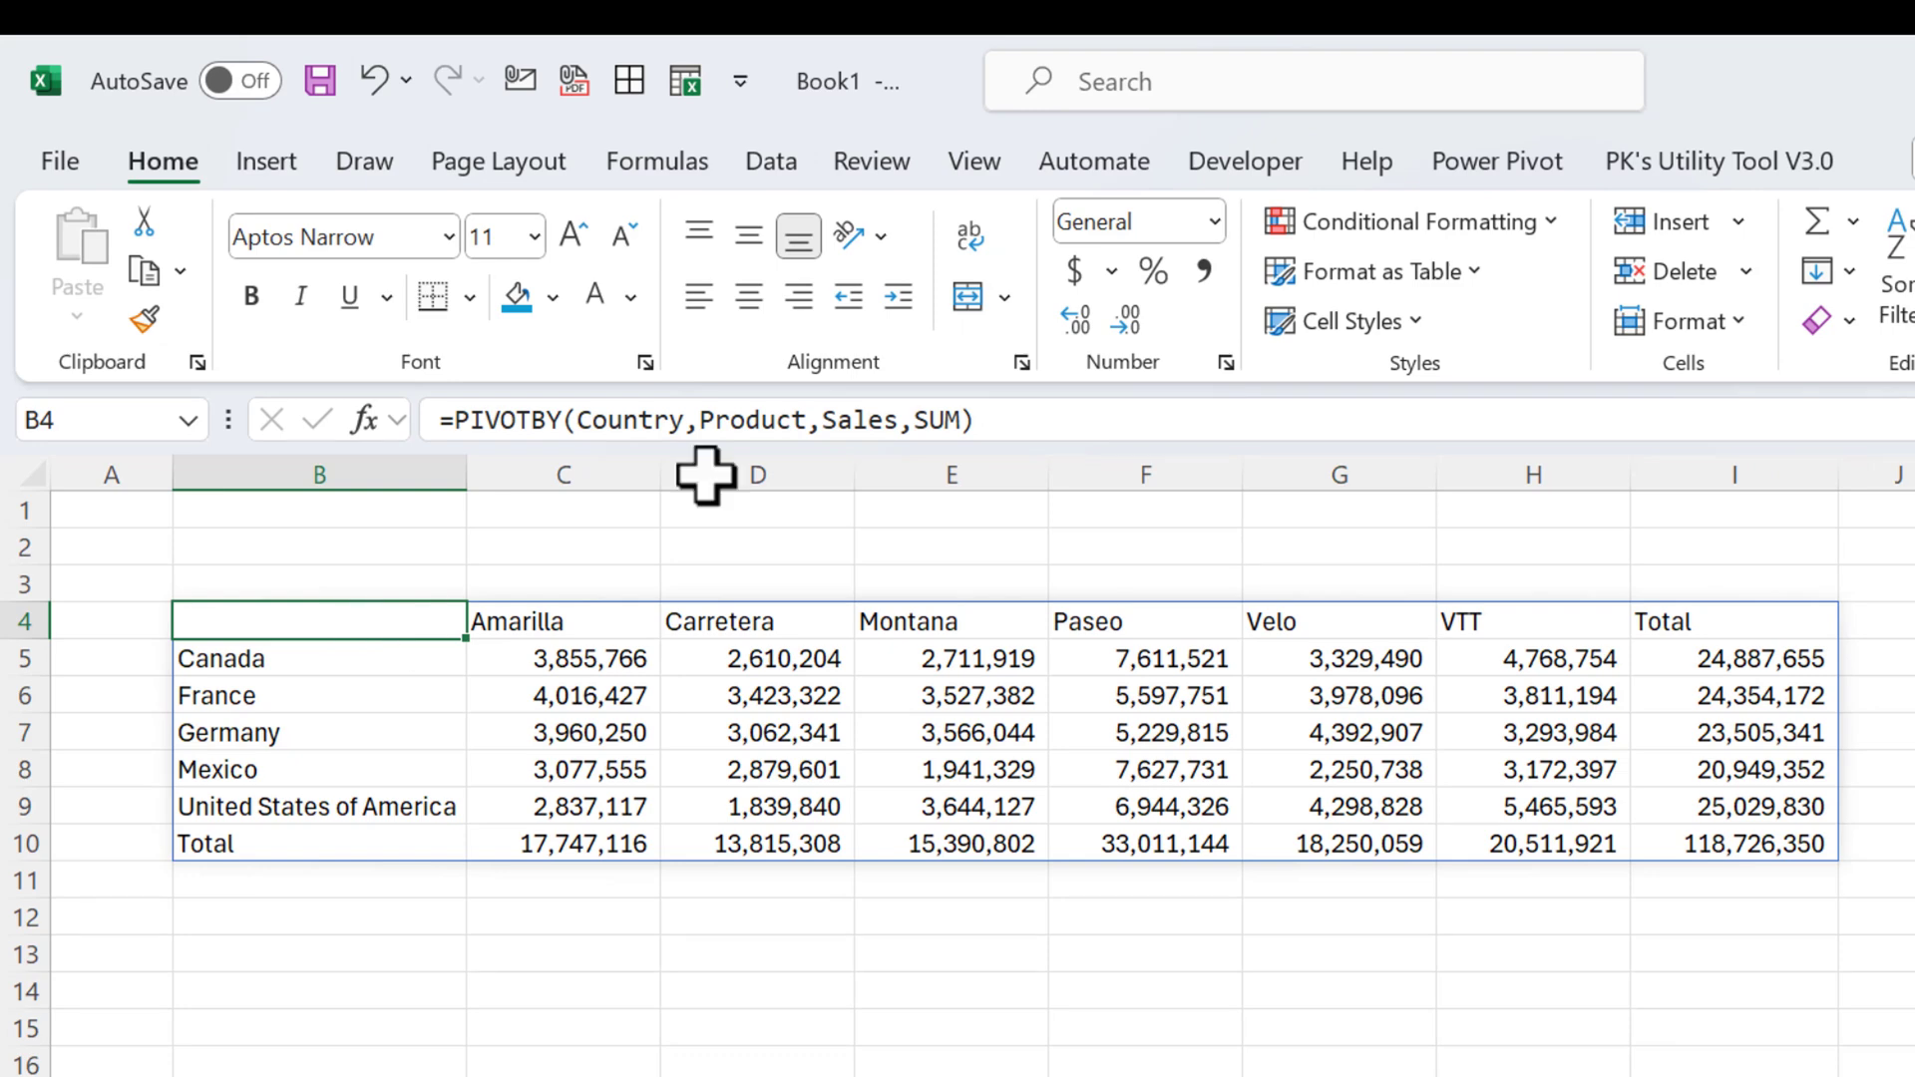
left_click(936, 420)
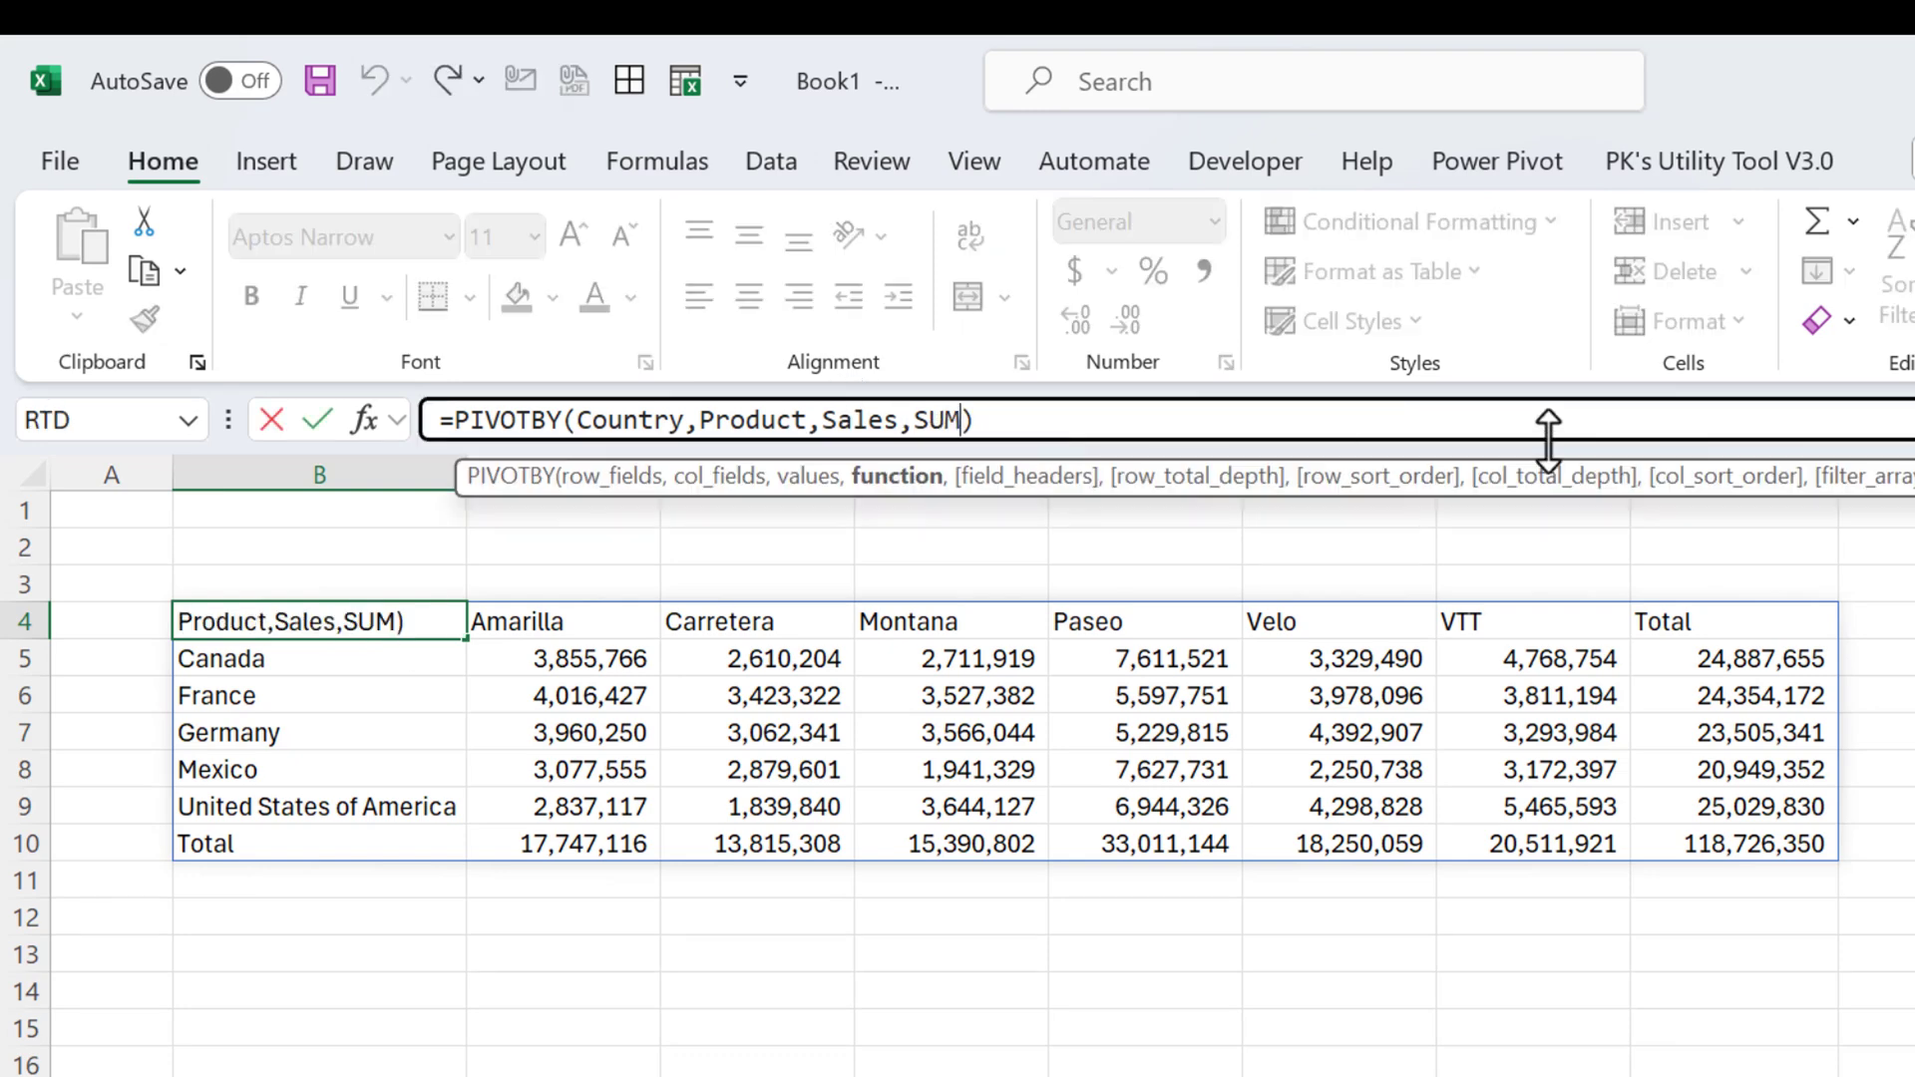
type(",")
key("Down")
key("Down")
key("Down")
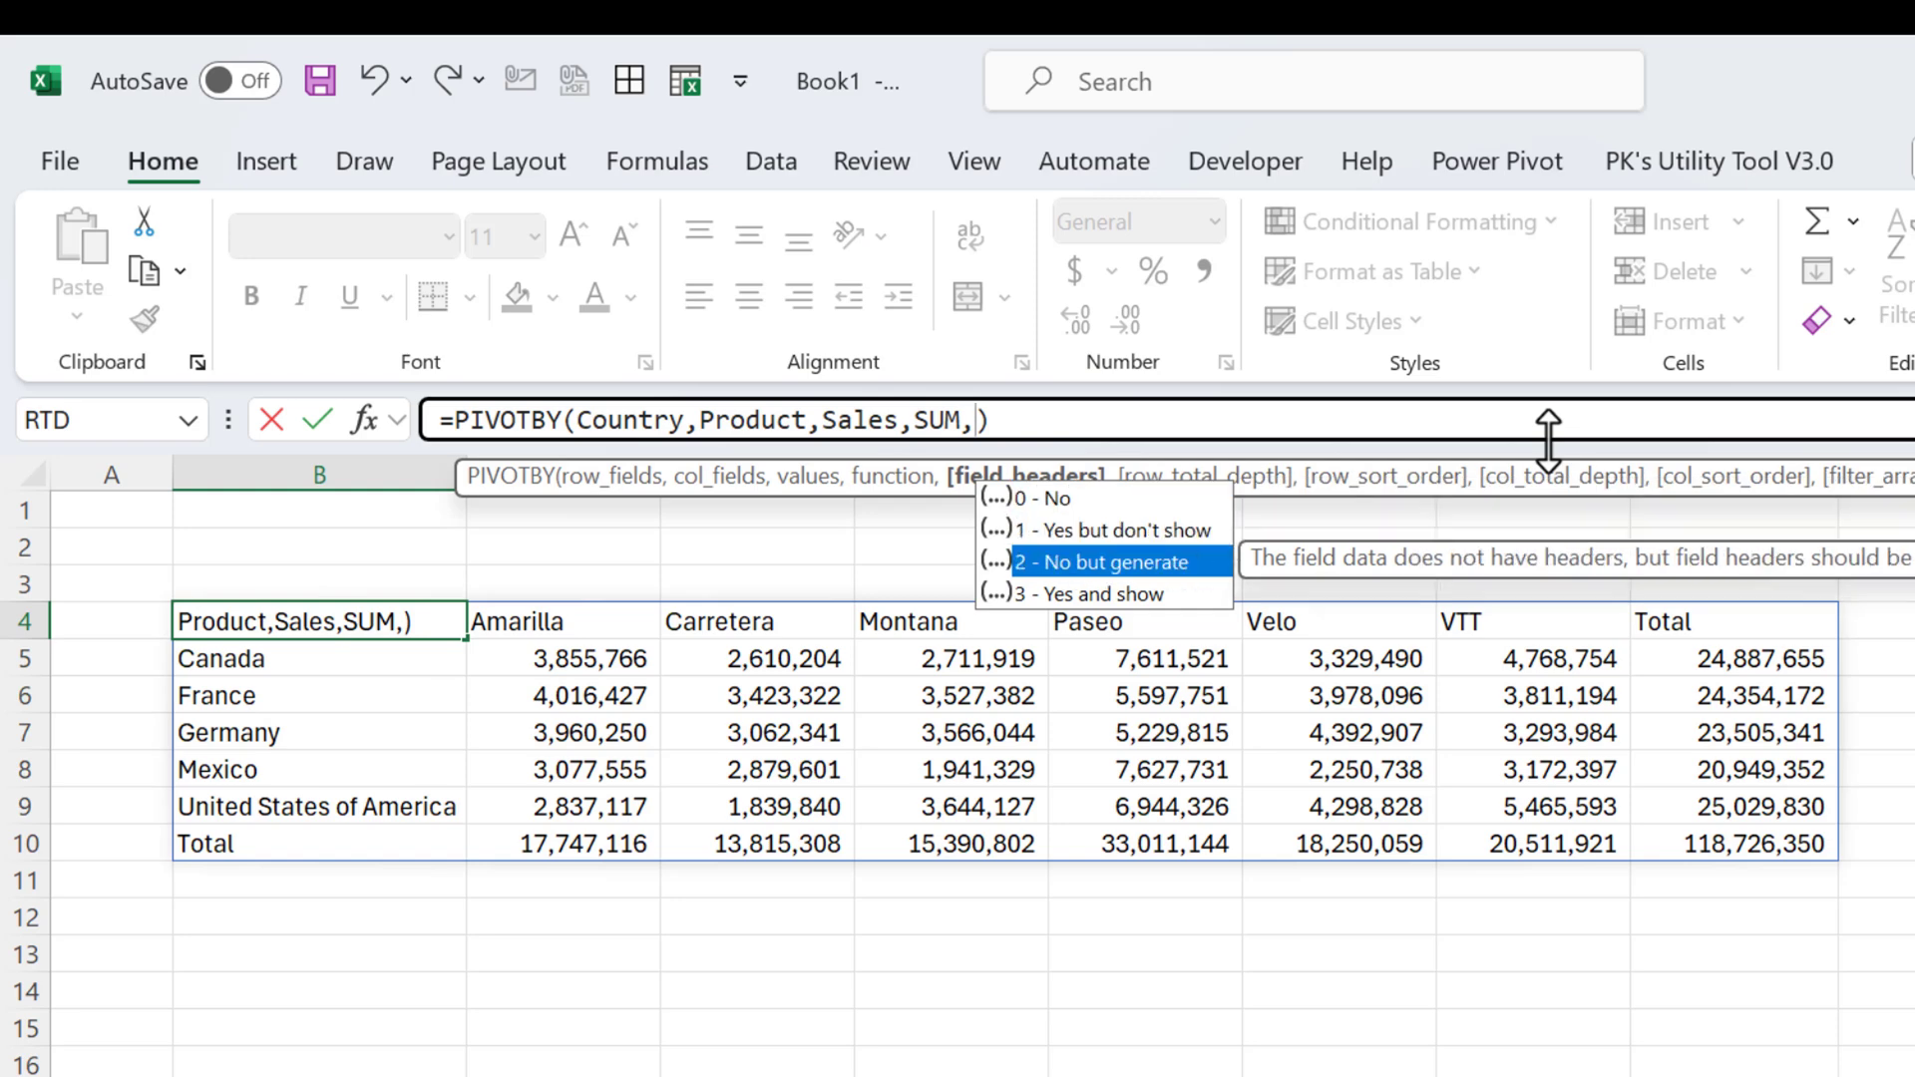
key("Tab")
key("Return")
Undo the field_headers change in B4's PIVOTBY formula.
key("Up")
key("Right")
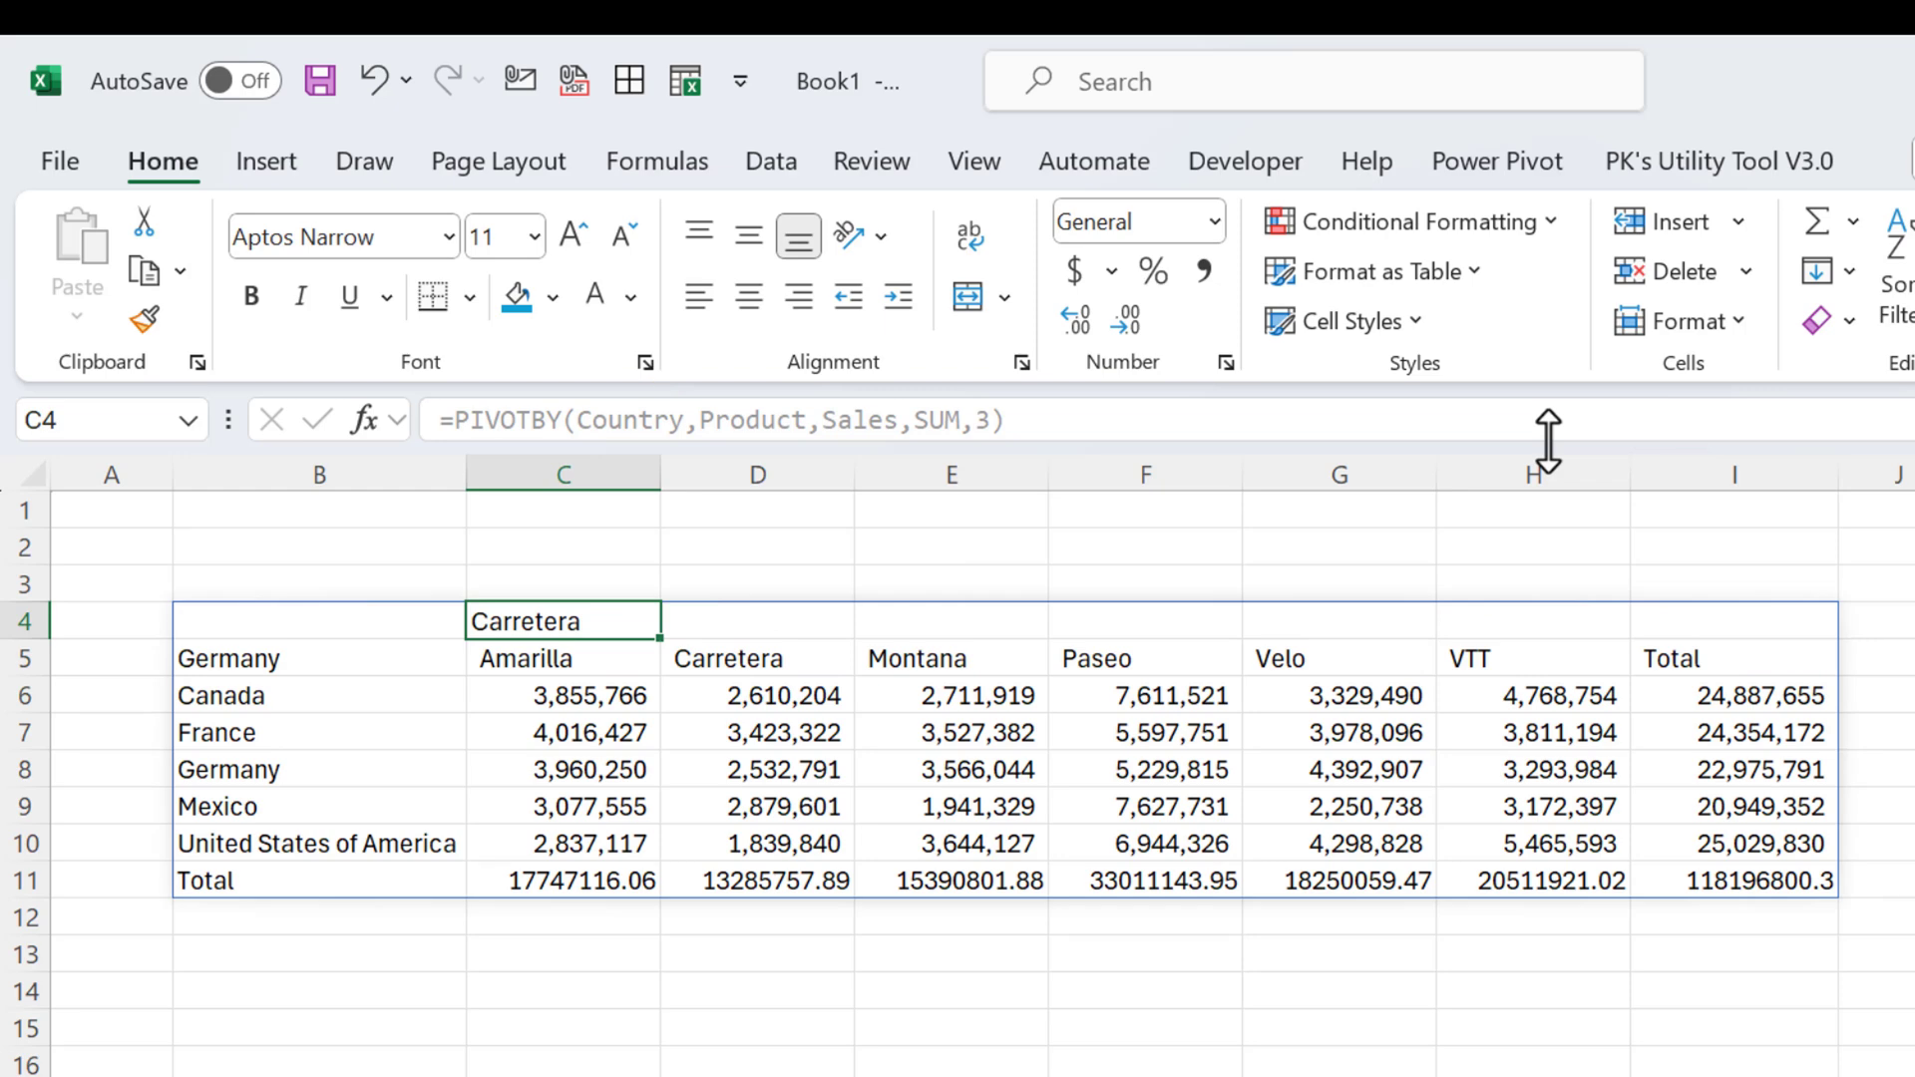
key("Left")
key("ctrl+z")
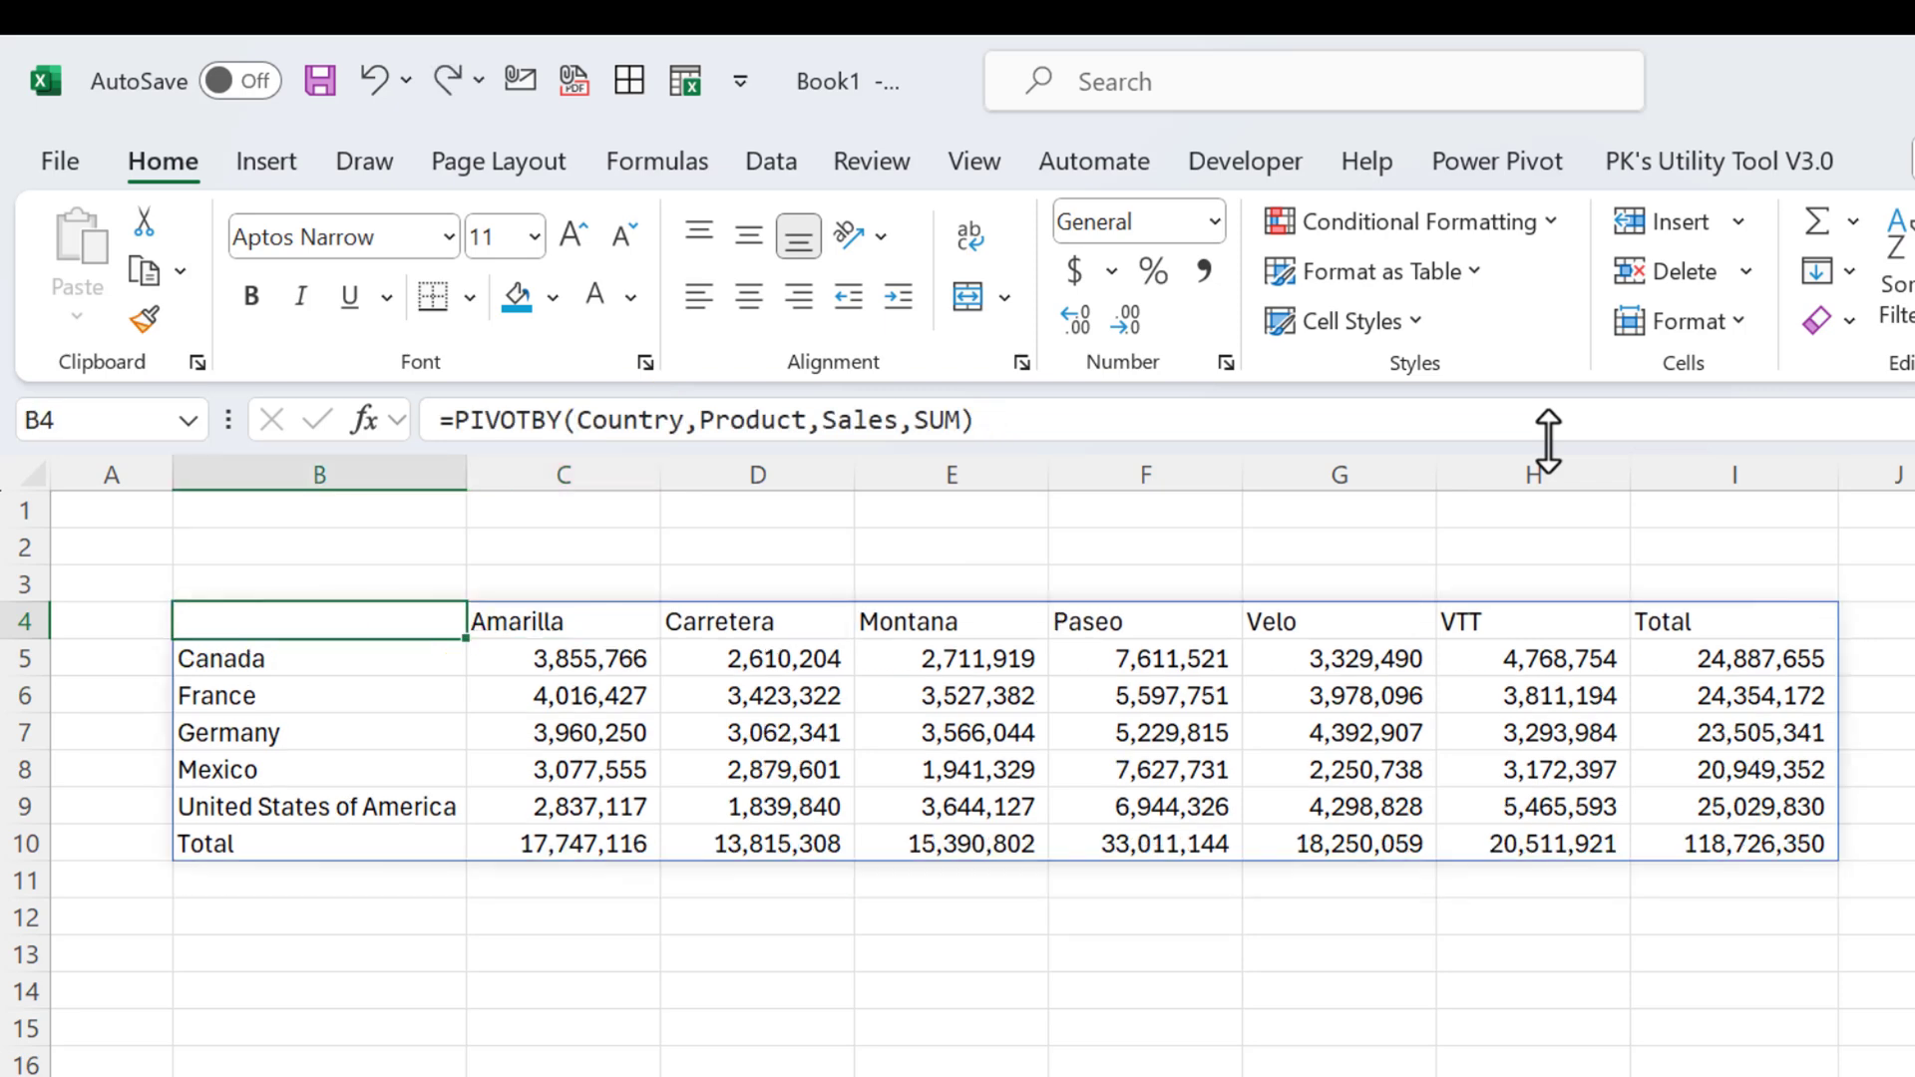
key("Right")
key("Left")
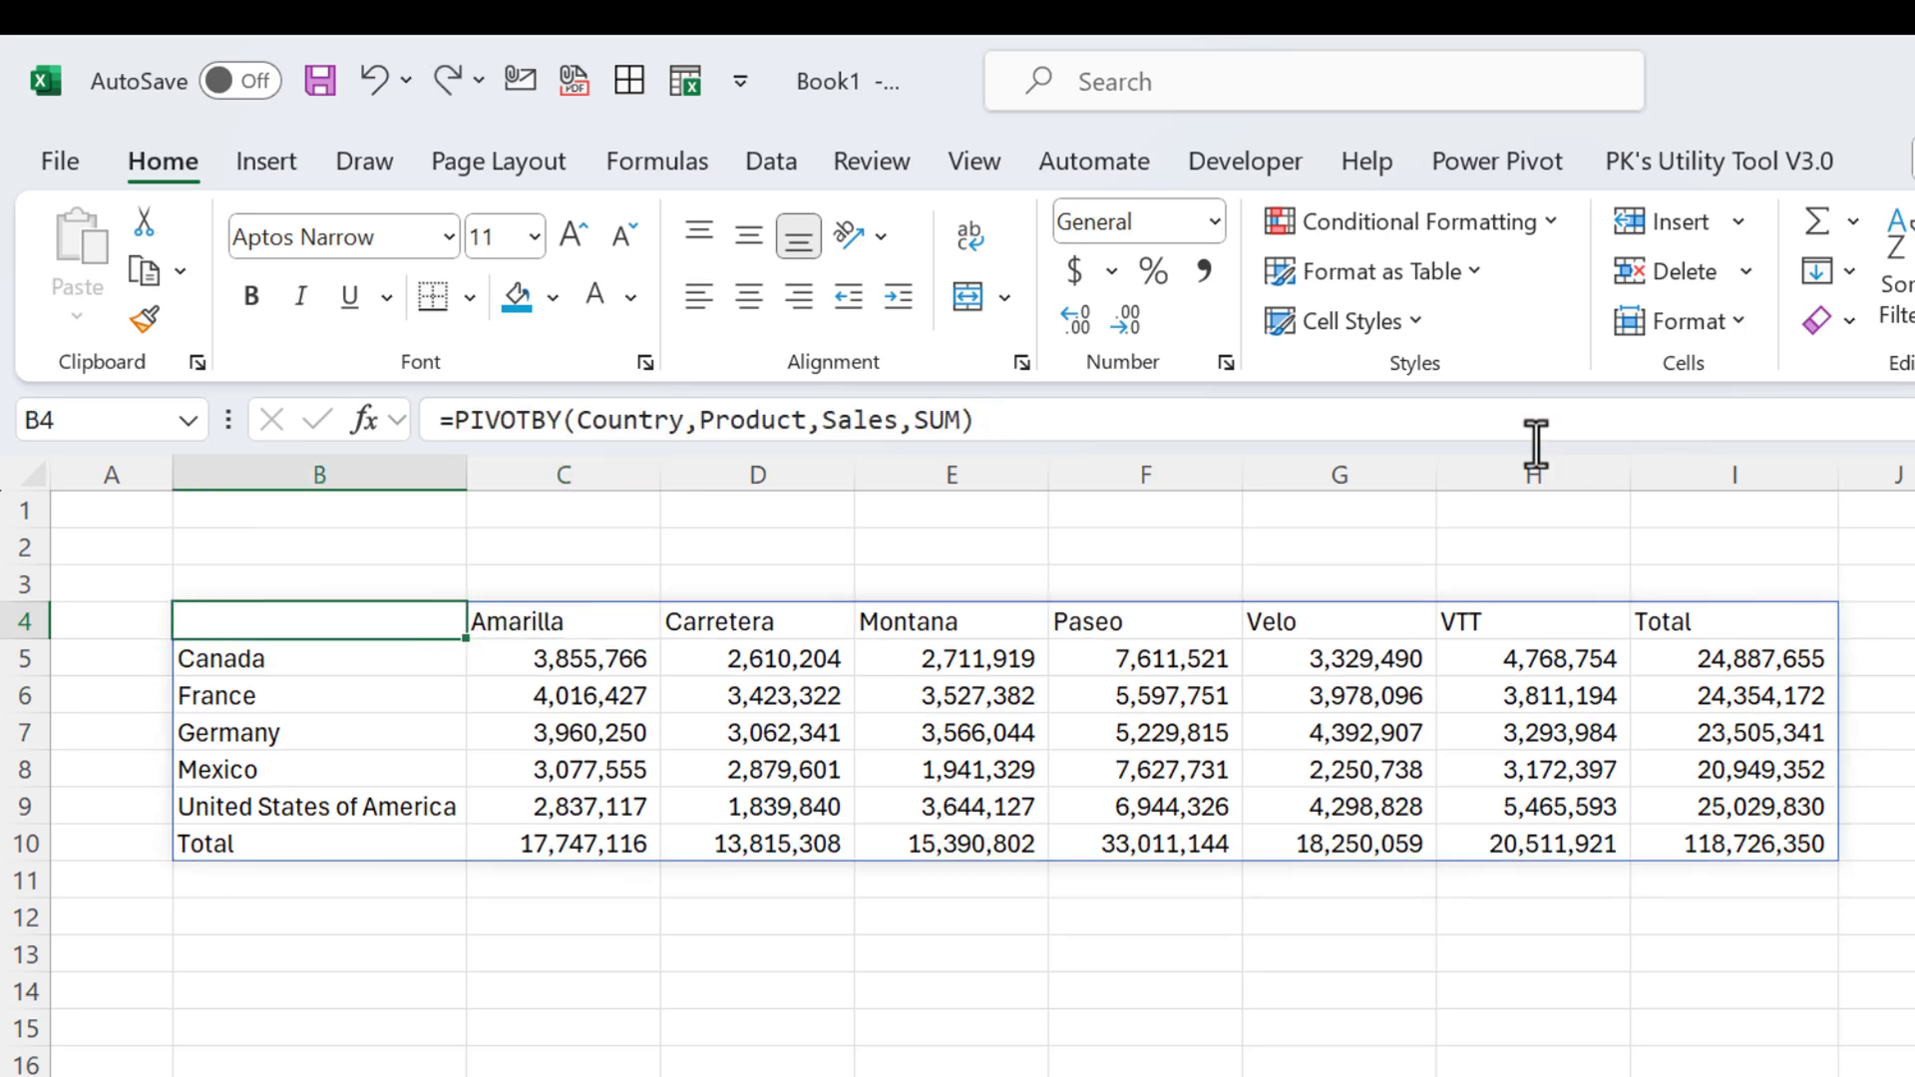
Set B4's row_total_depth argument to 0 (No totals), leaving field_headers blank, and select row 10 beneath the report, B10:I10.
left_click(964, 419)
type(",")
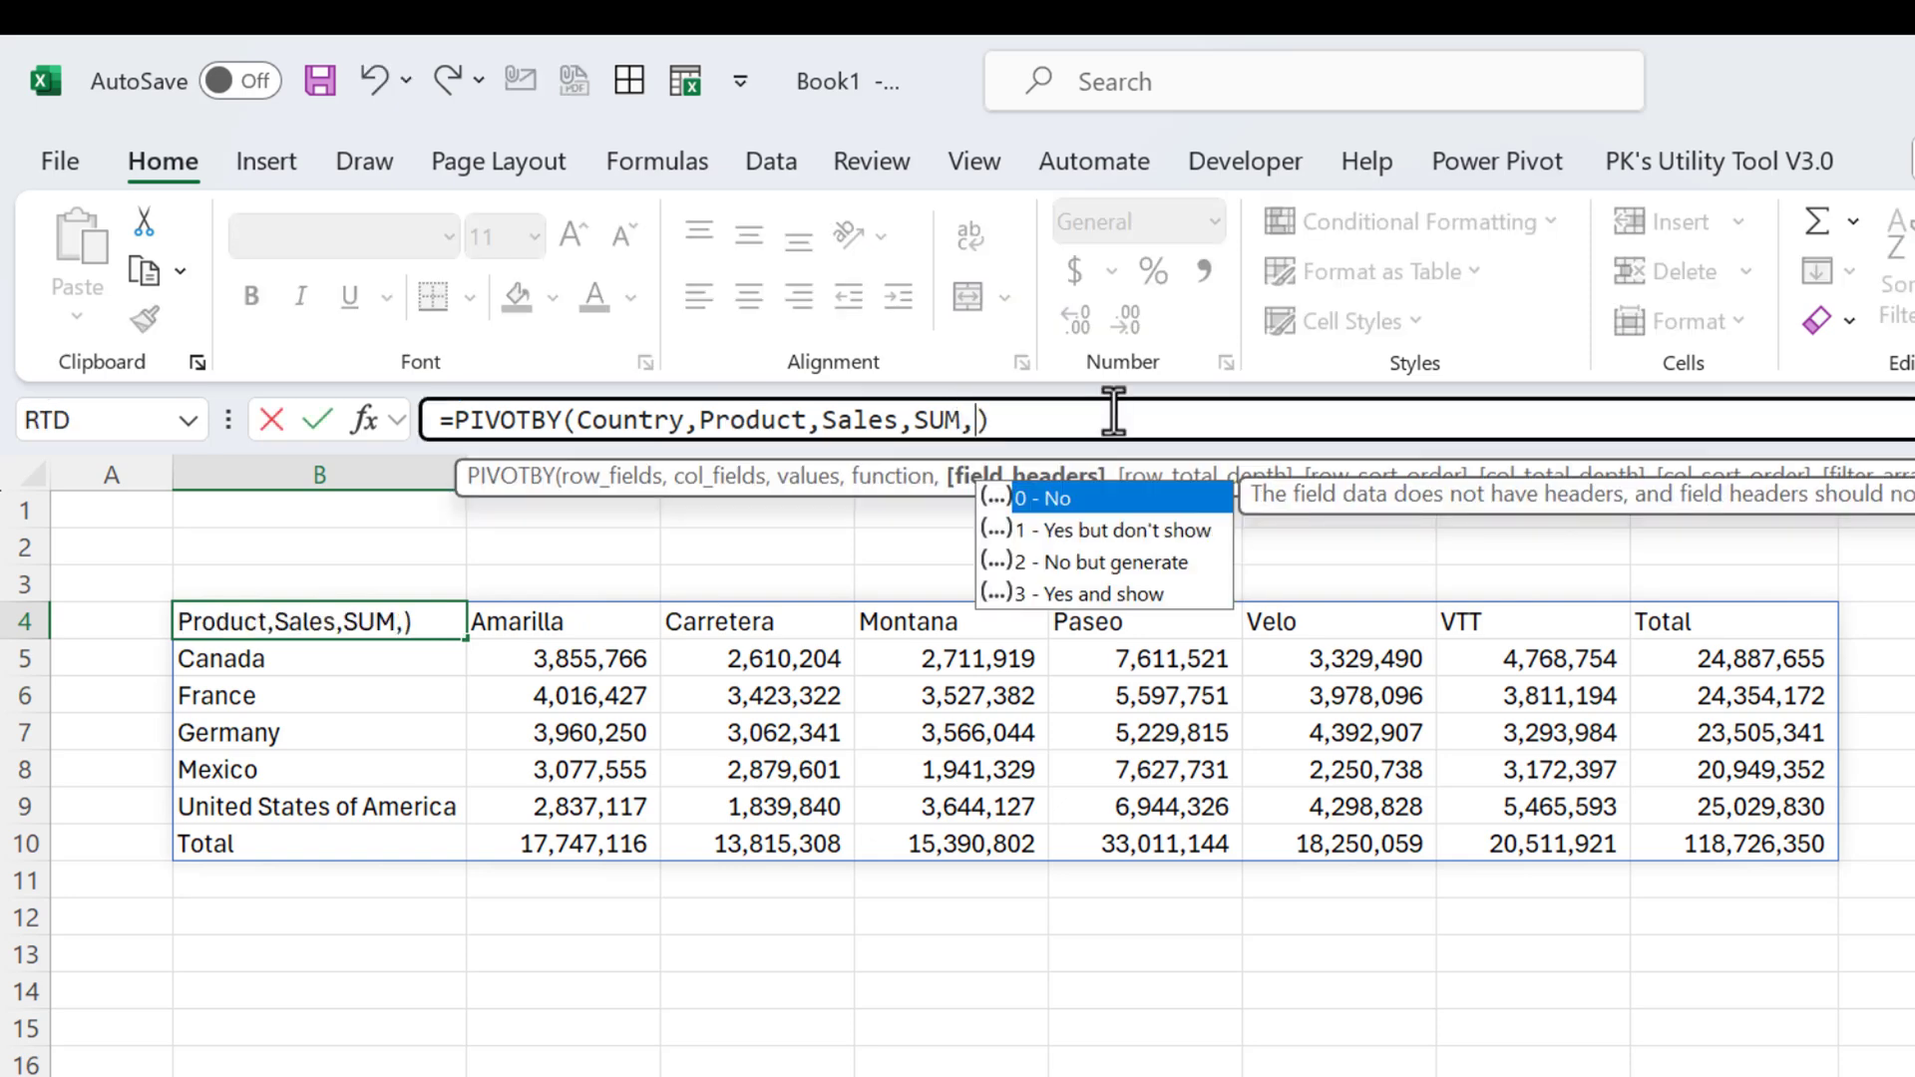
type(",")
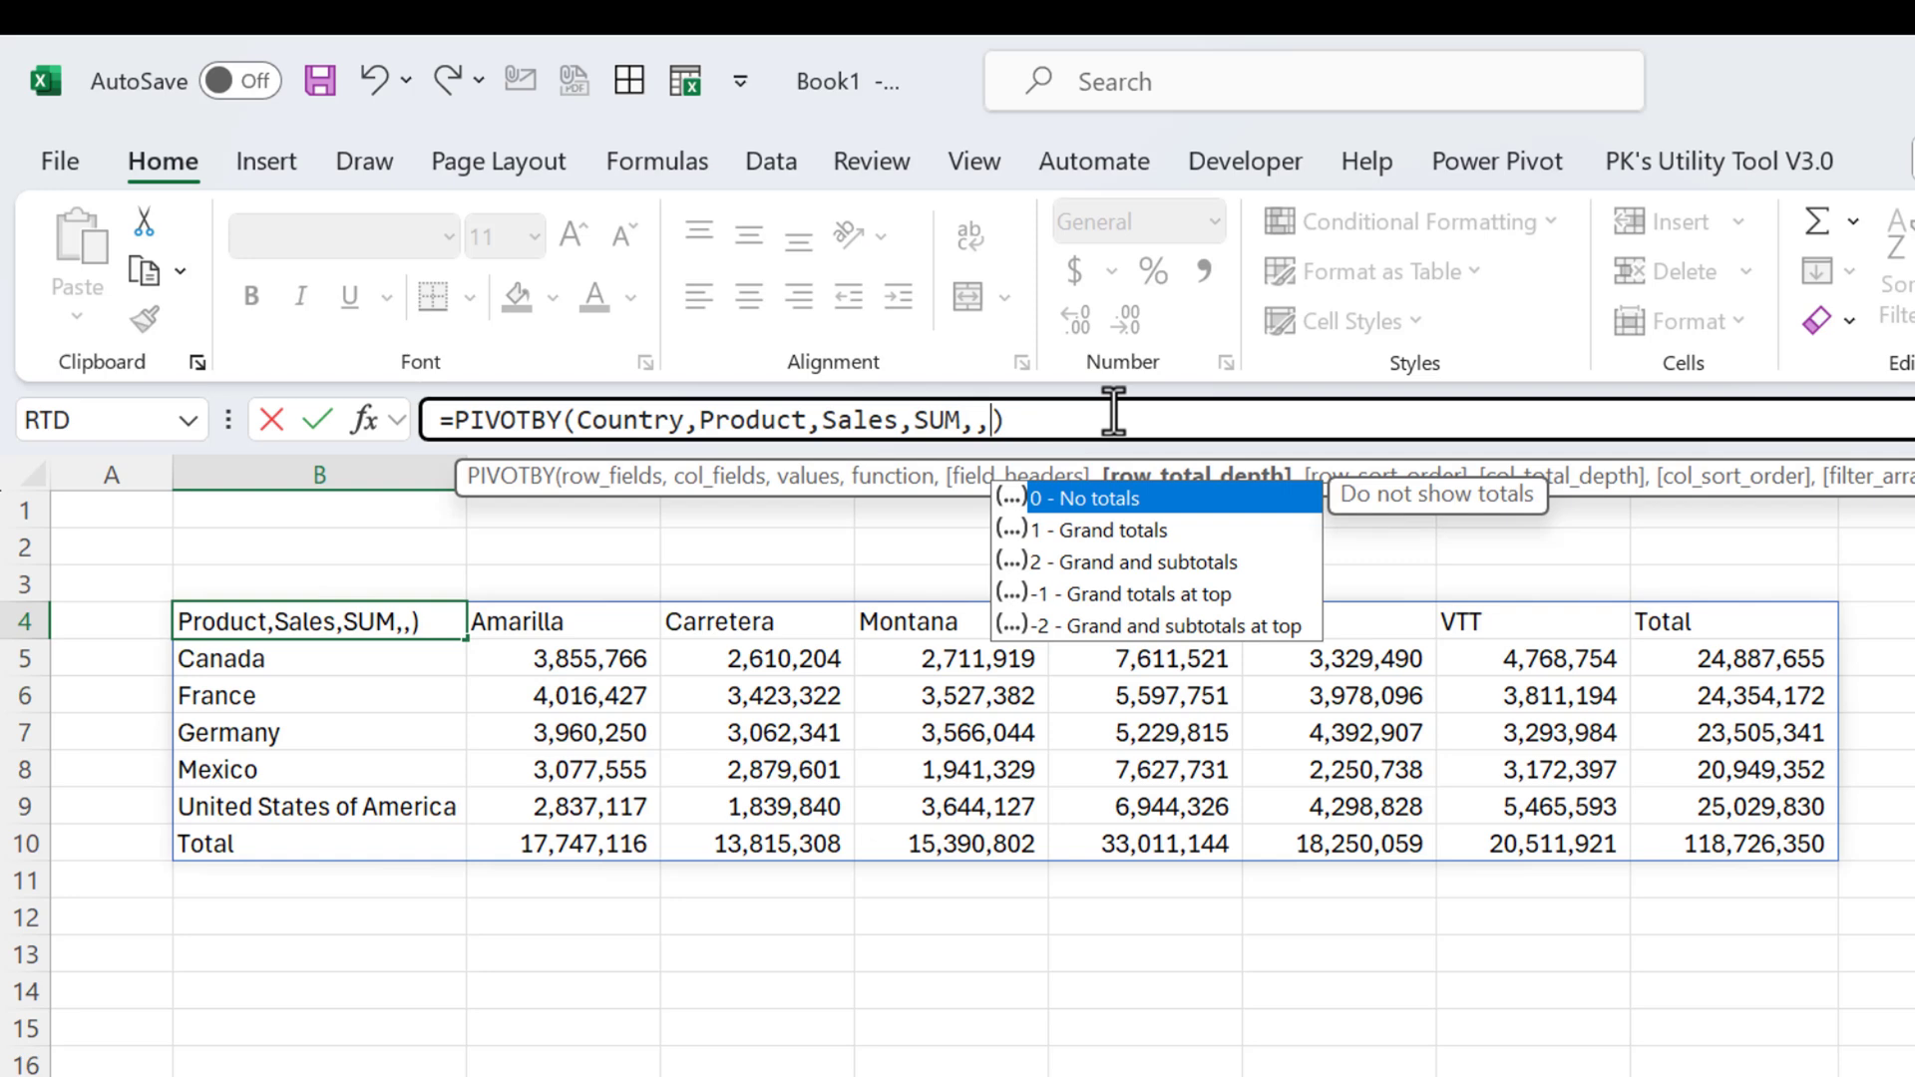
type("0")
key("Return")
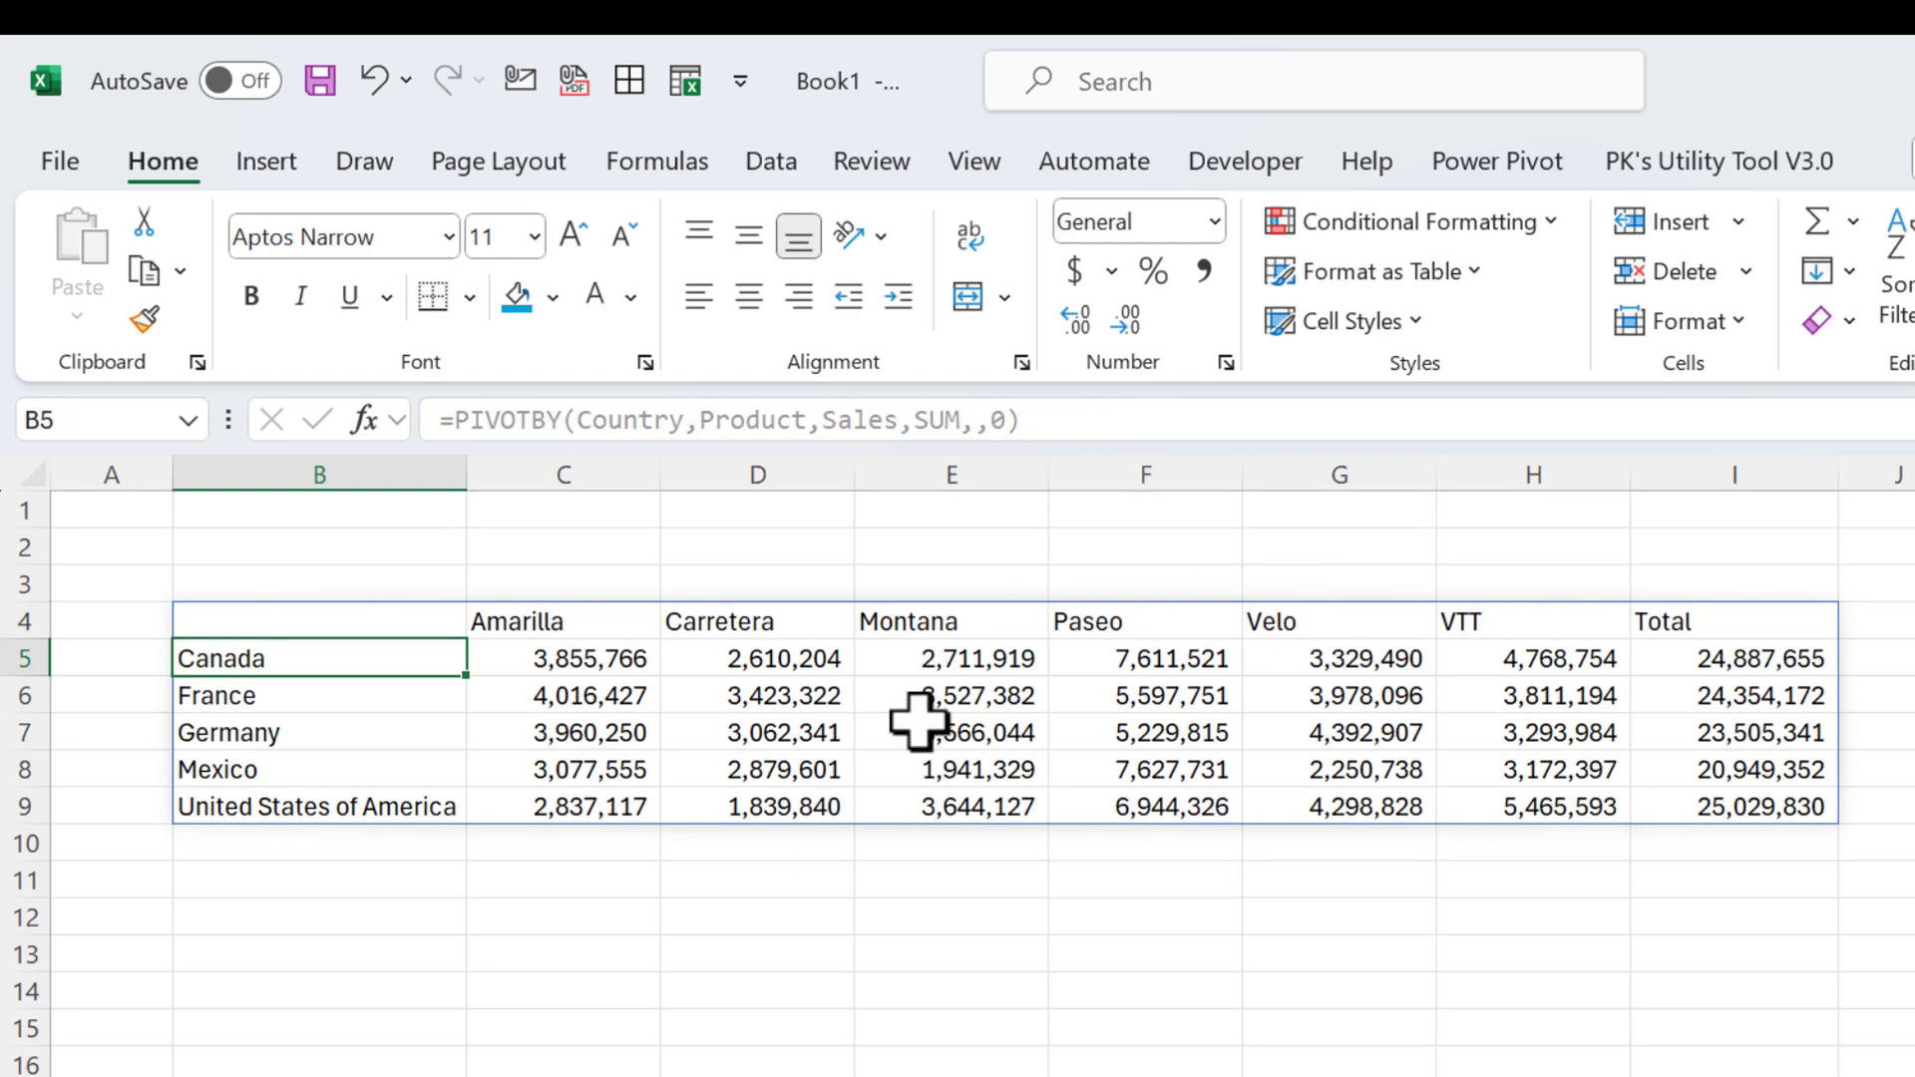
left_click(387, 846)
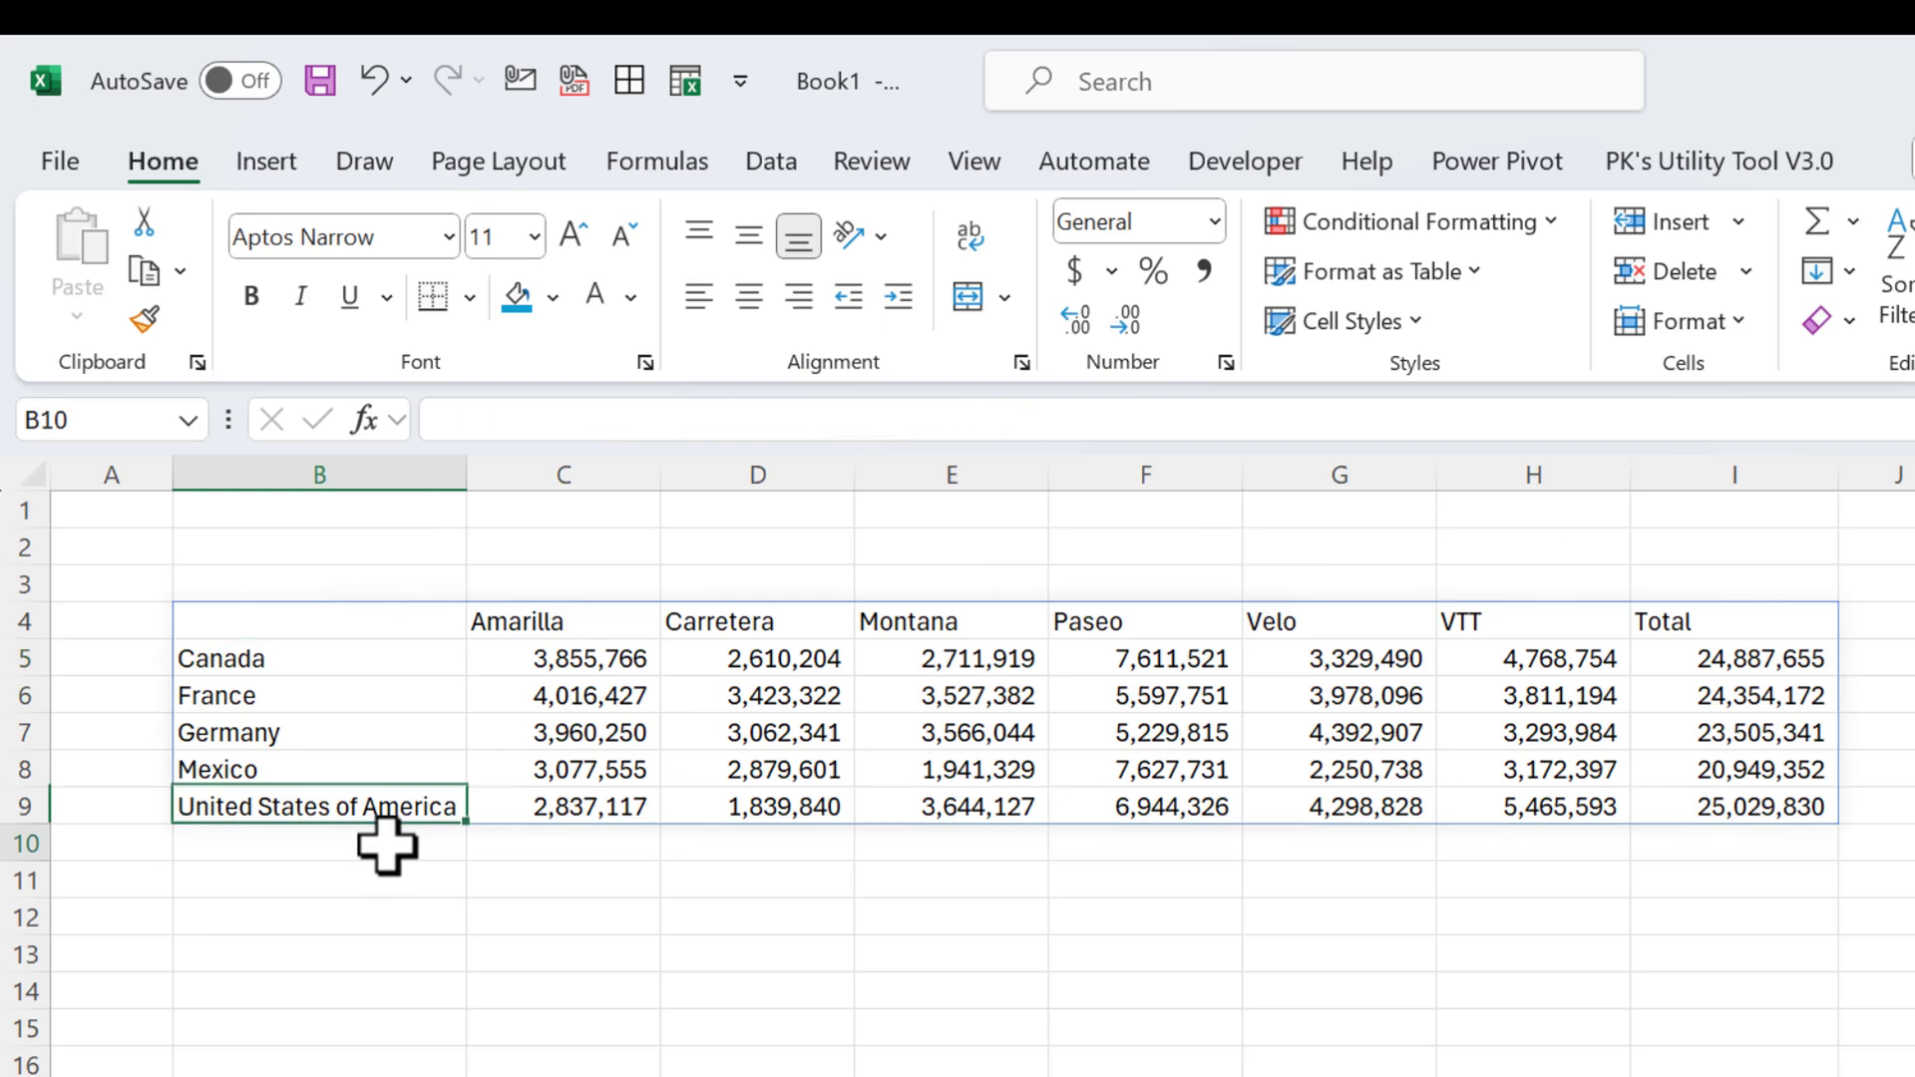
left_click_drag(387, 846, 1739, 838)
Add the filter condition Segment=F2 to B4's PIVOTBY formula, leaving the row sort, column total and column sort arguments blank.
left_click(251, 627, "ctrl")
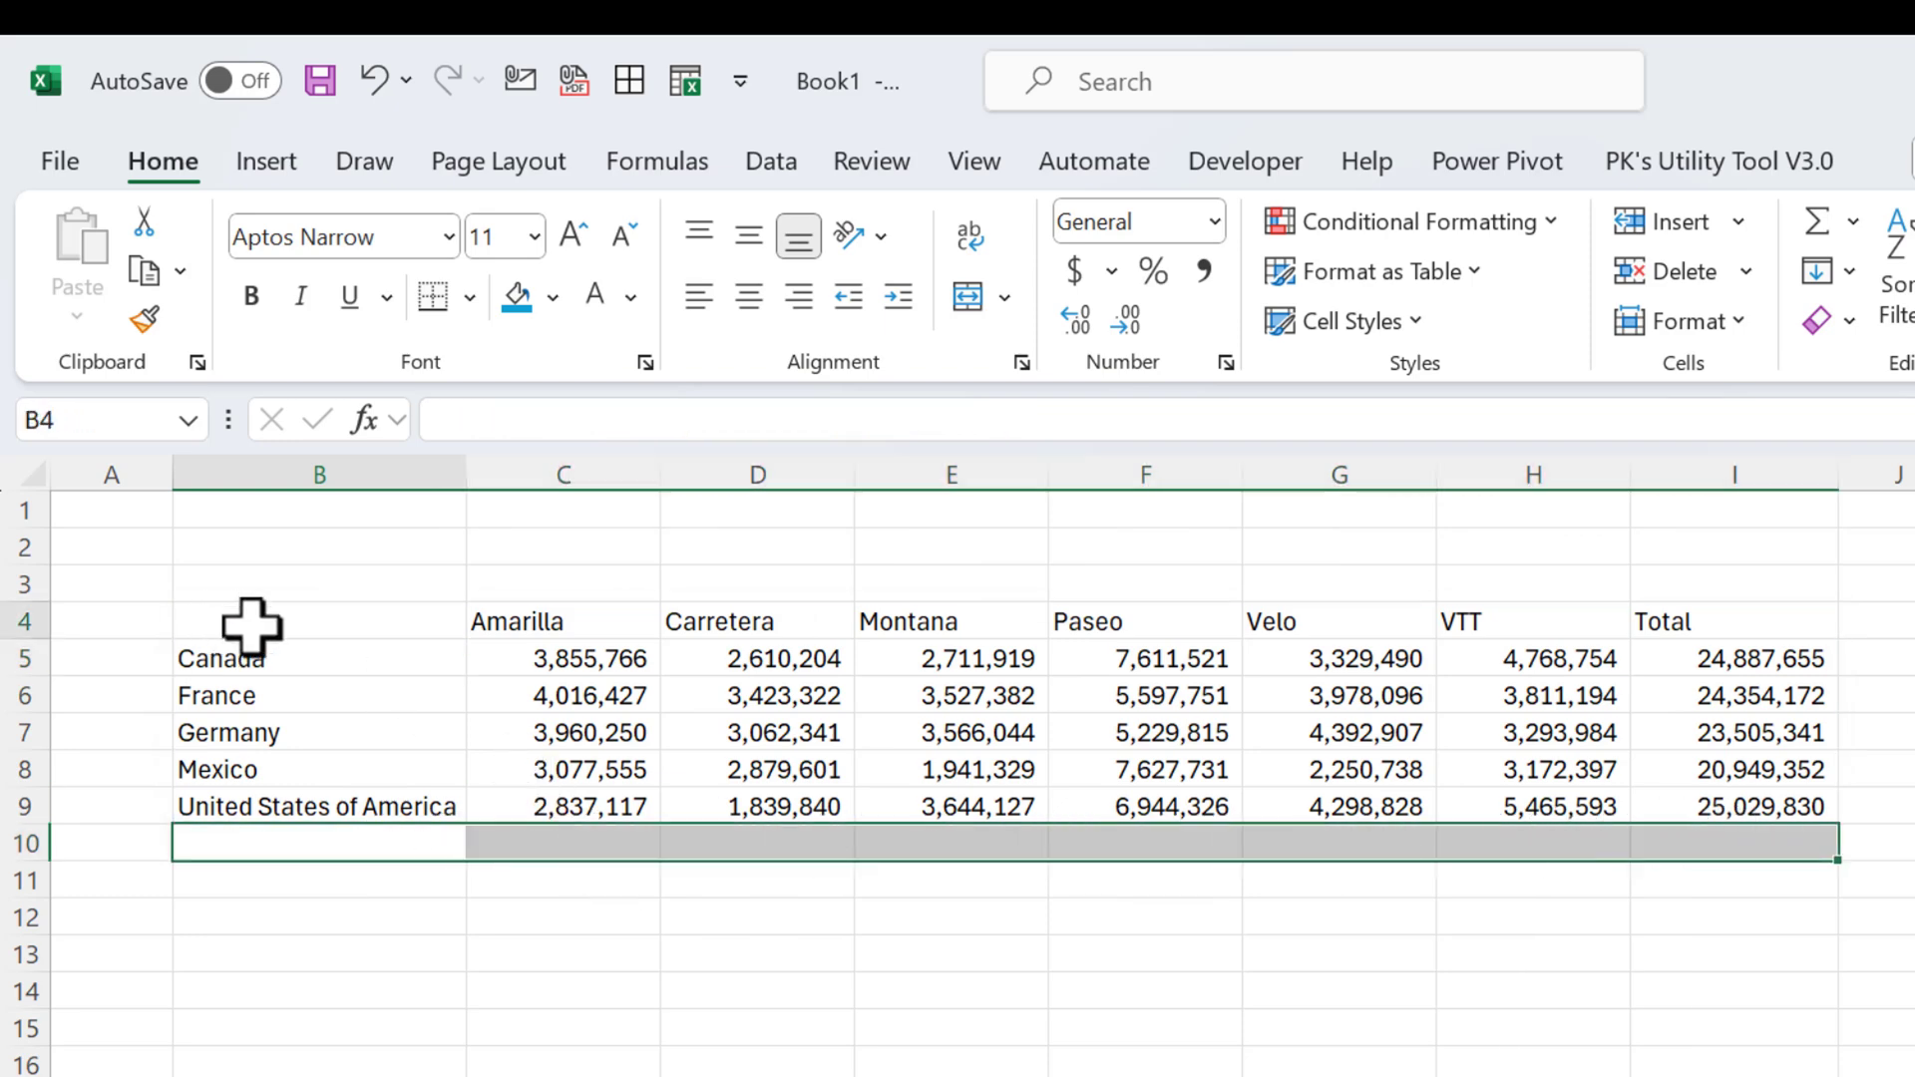
left_click(1023, 420)
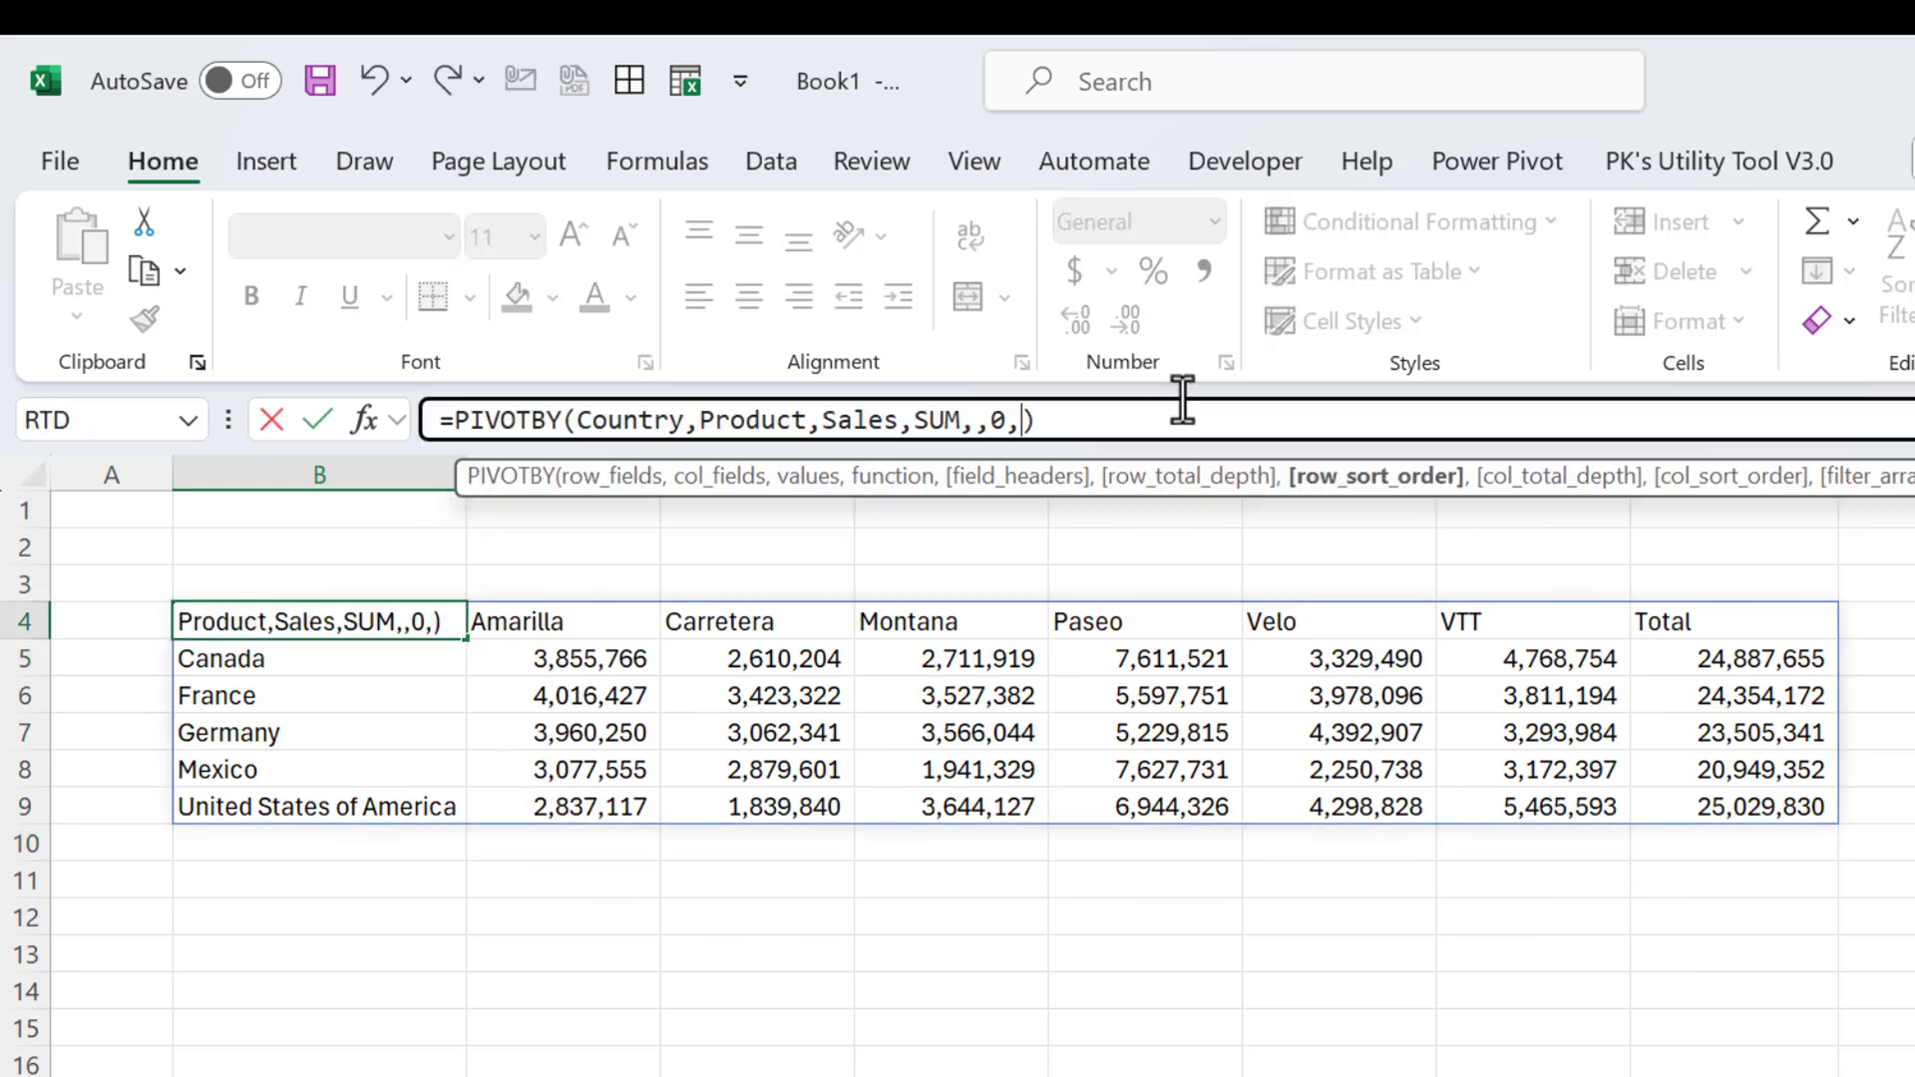
type(",")
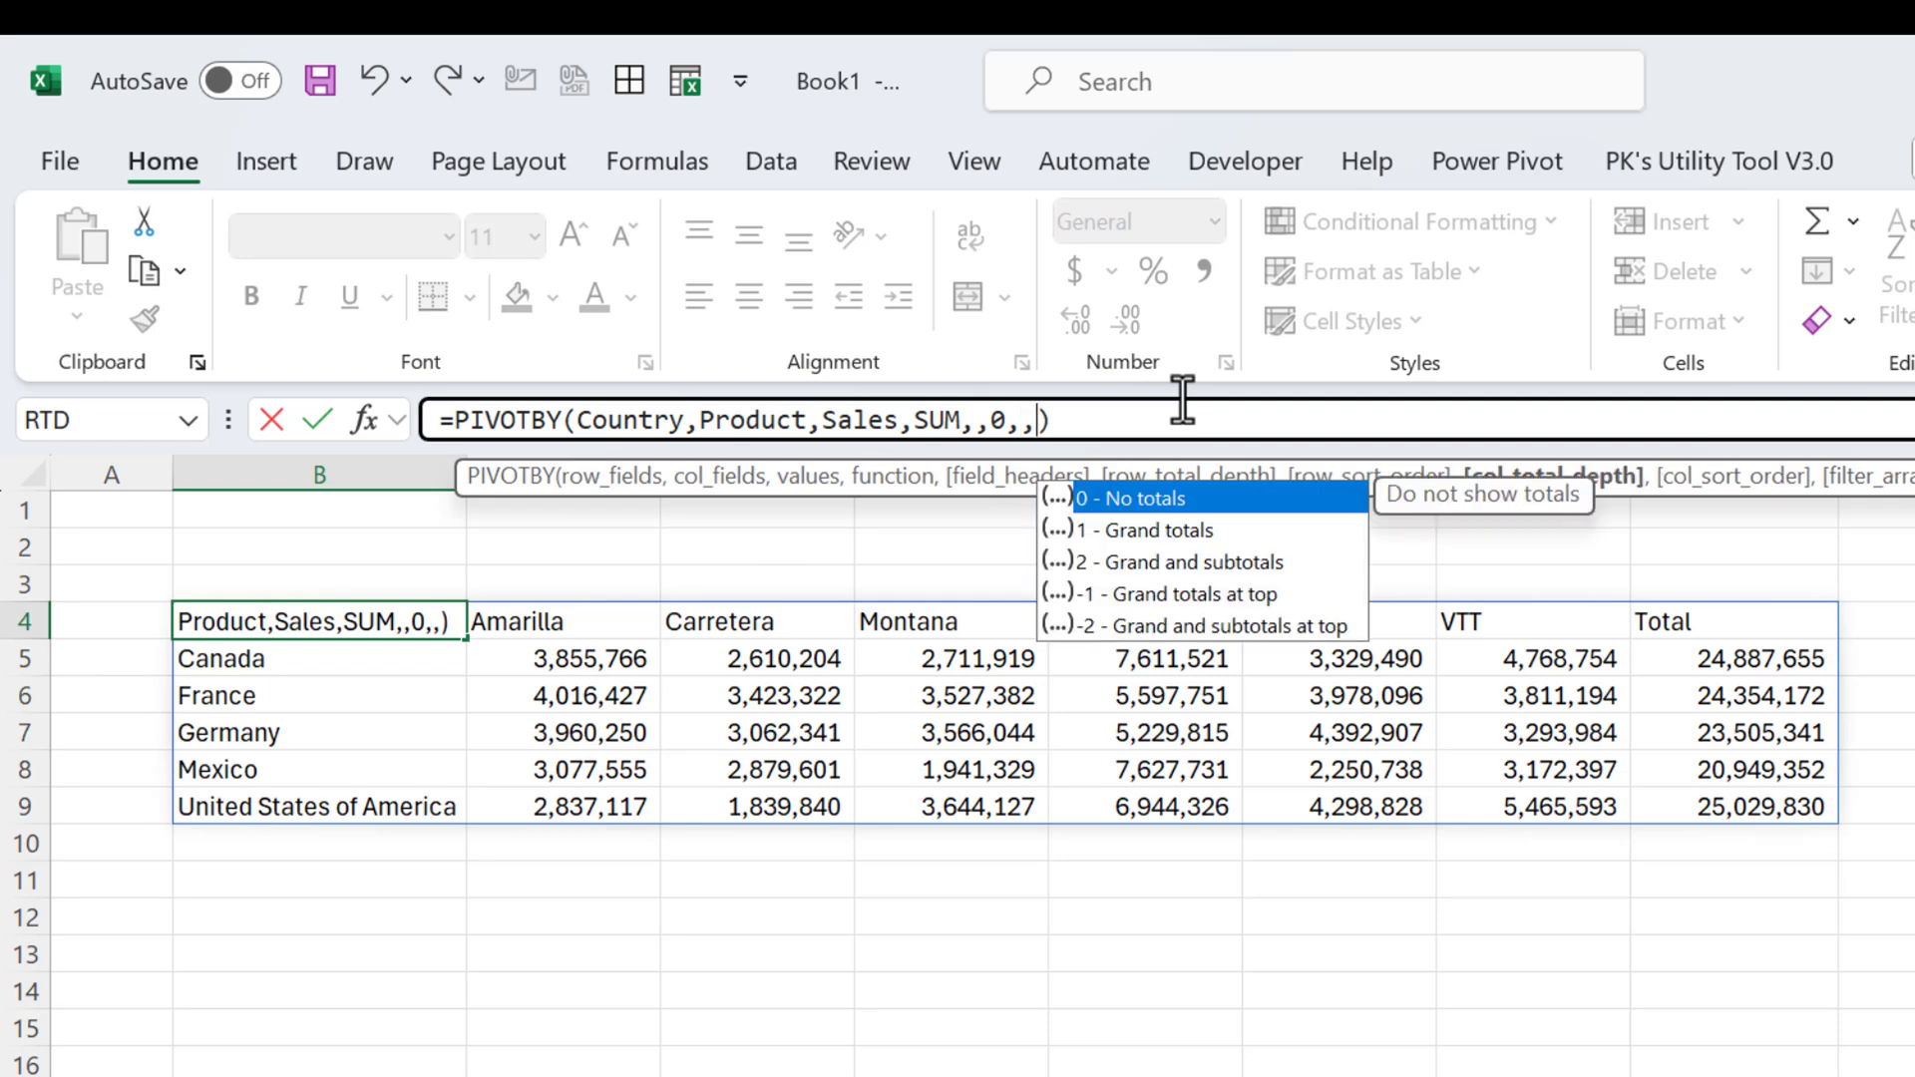
type(",")
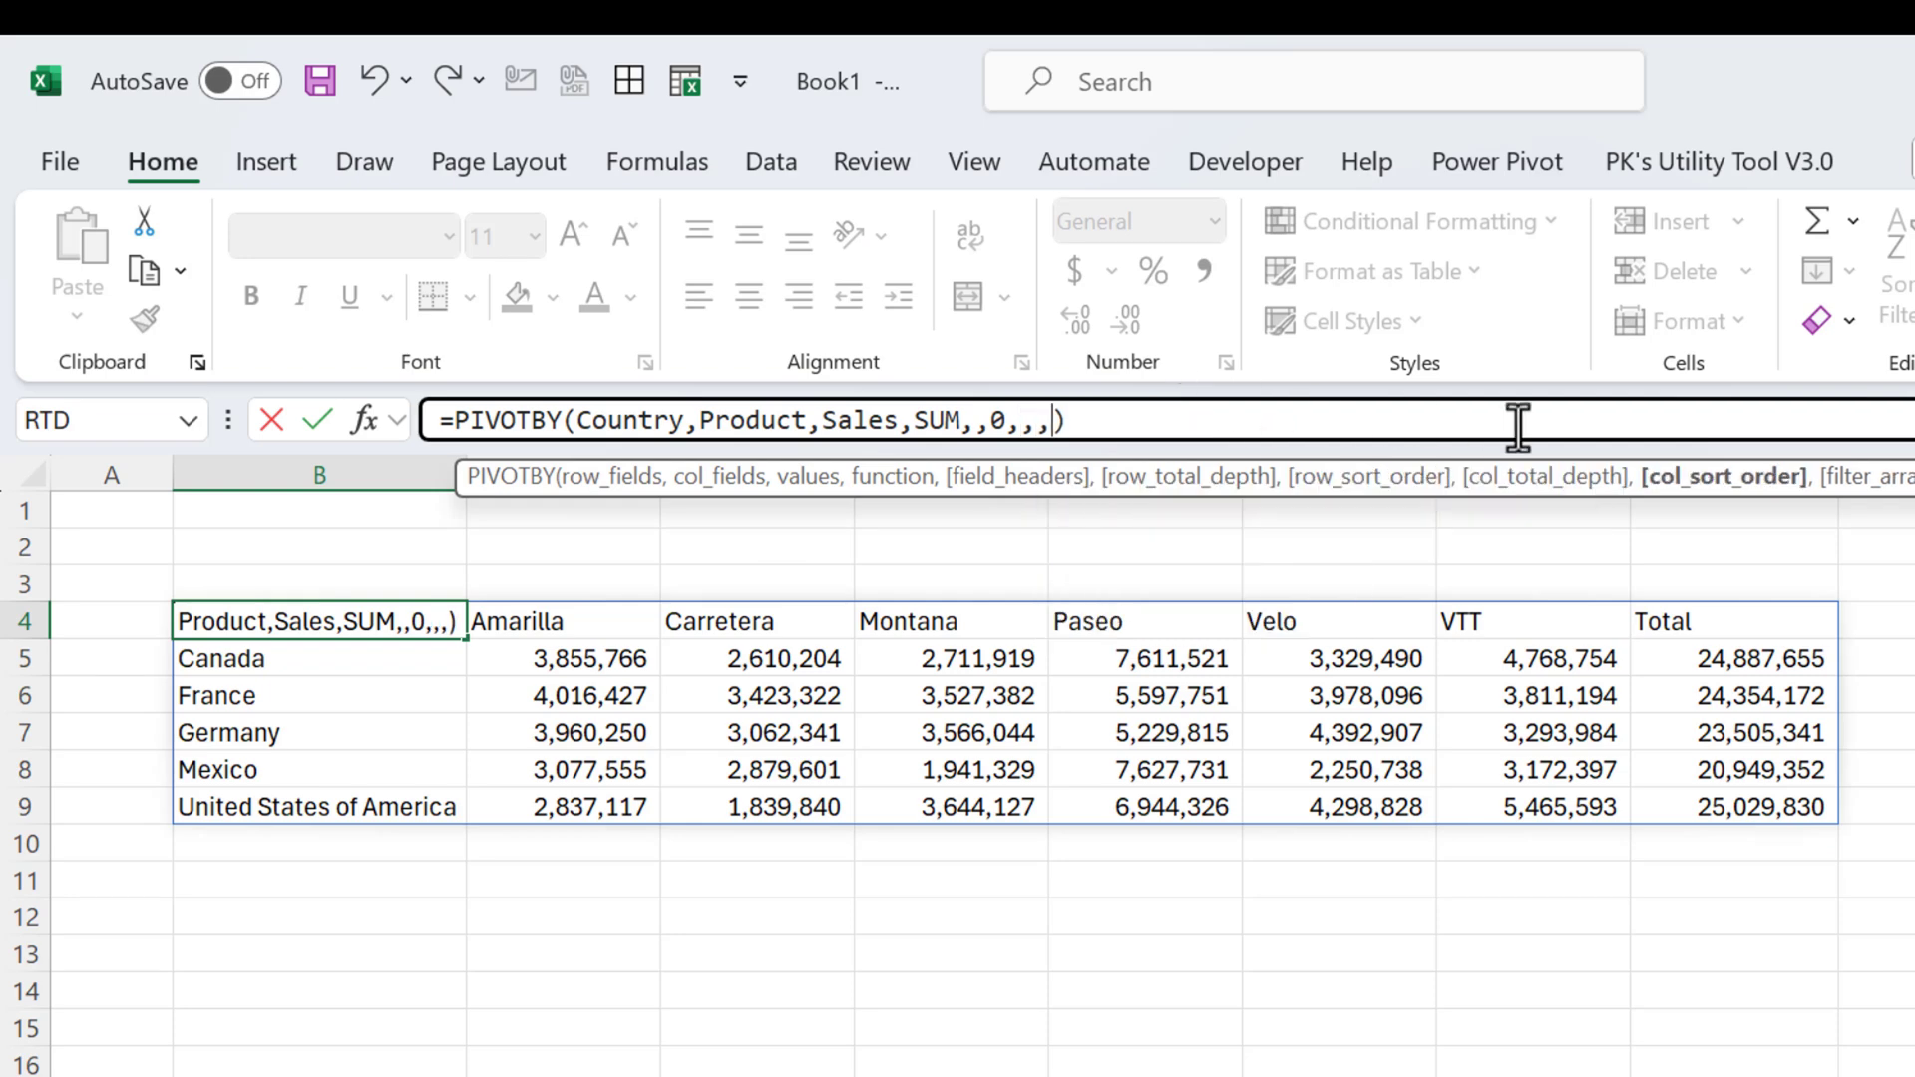
type(",")
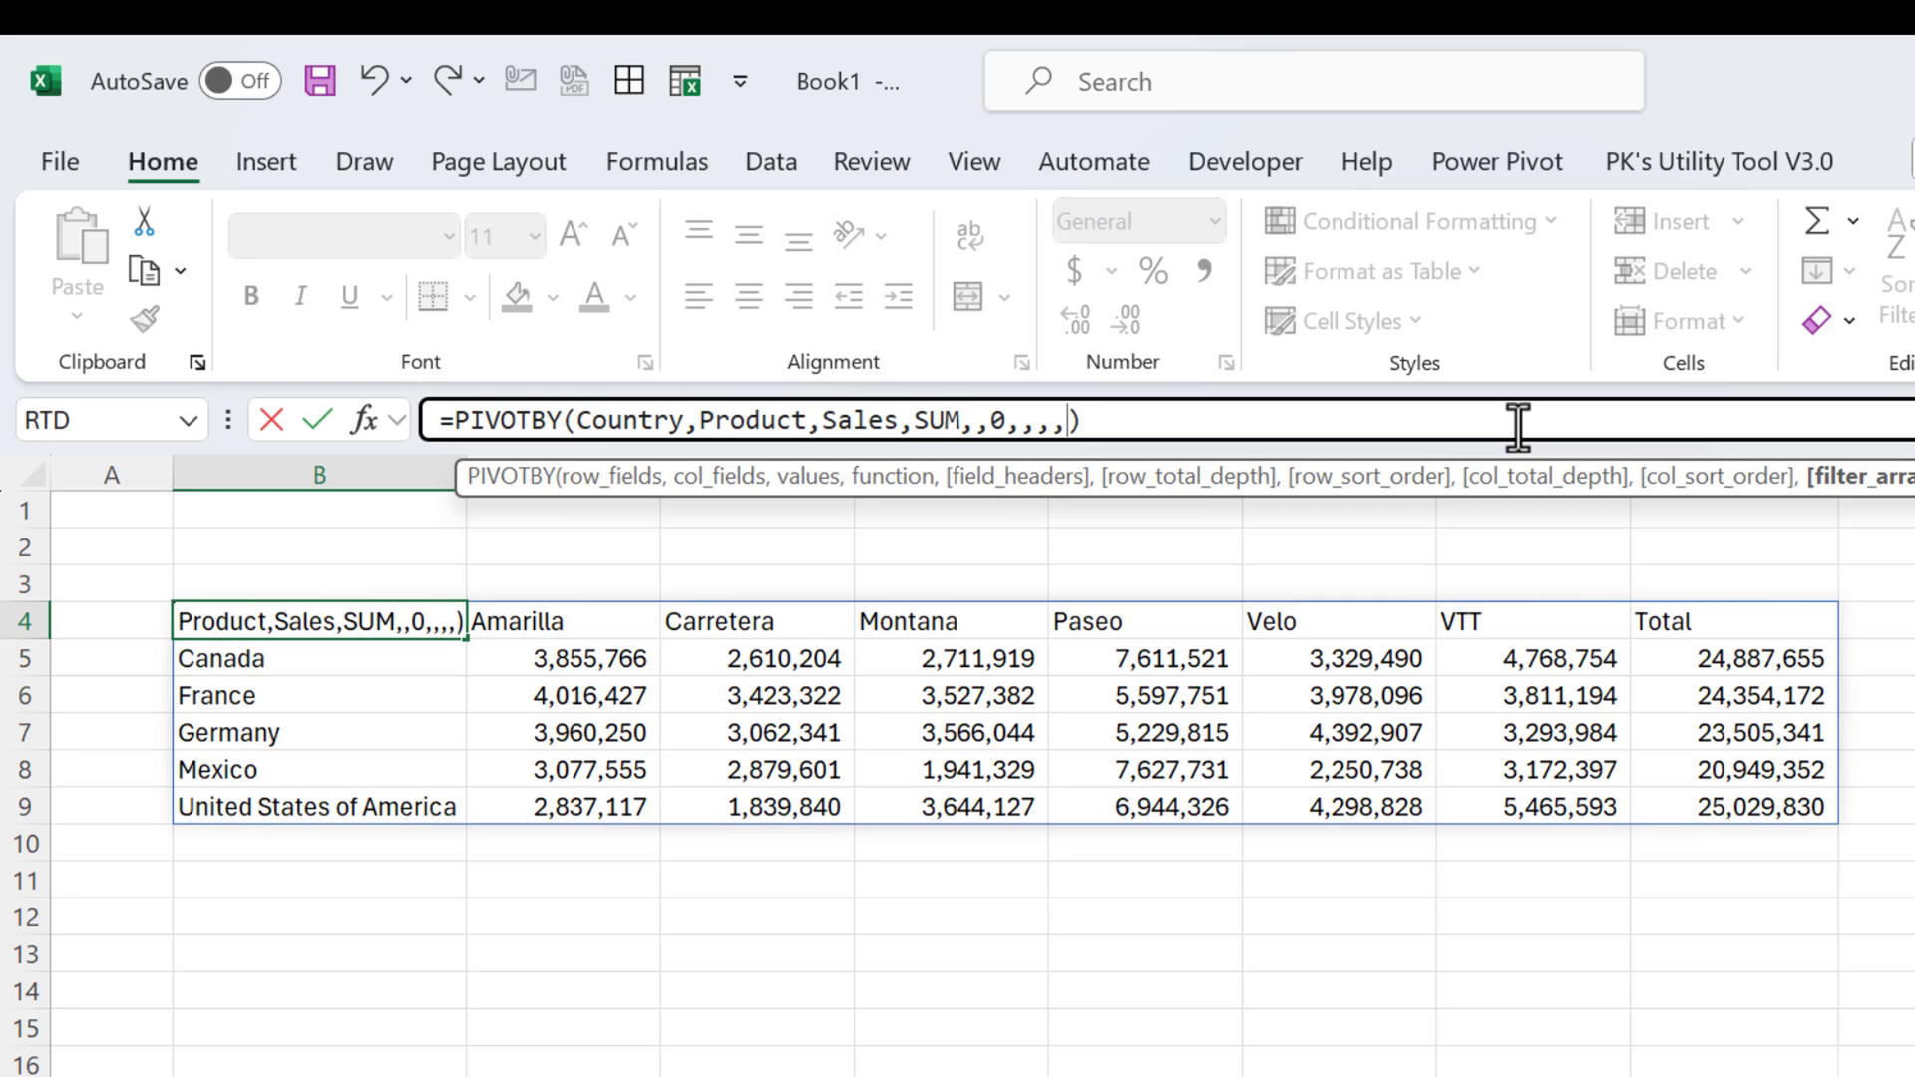
type("sef")
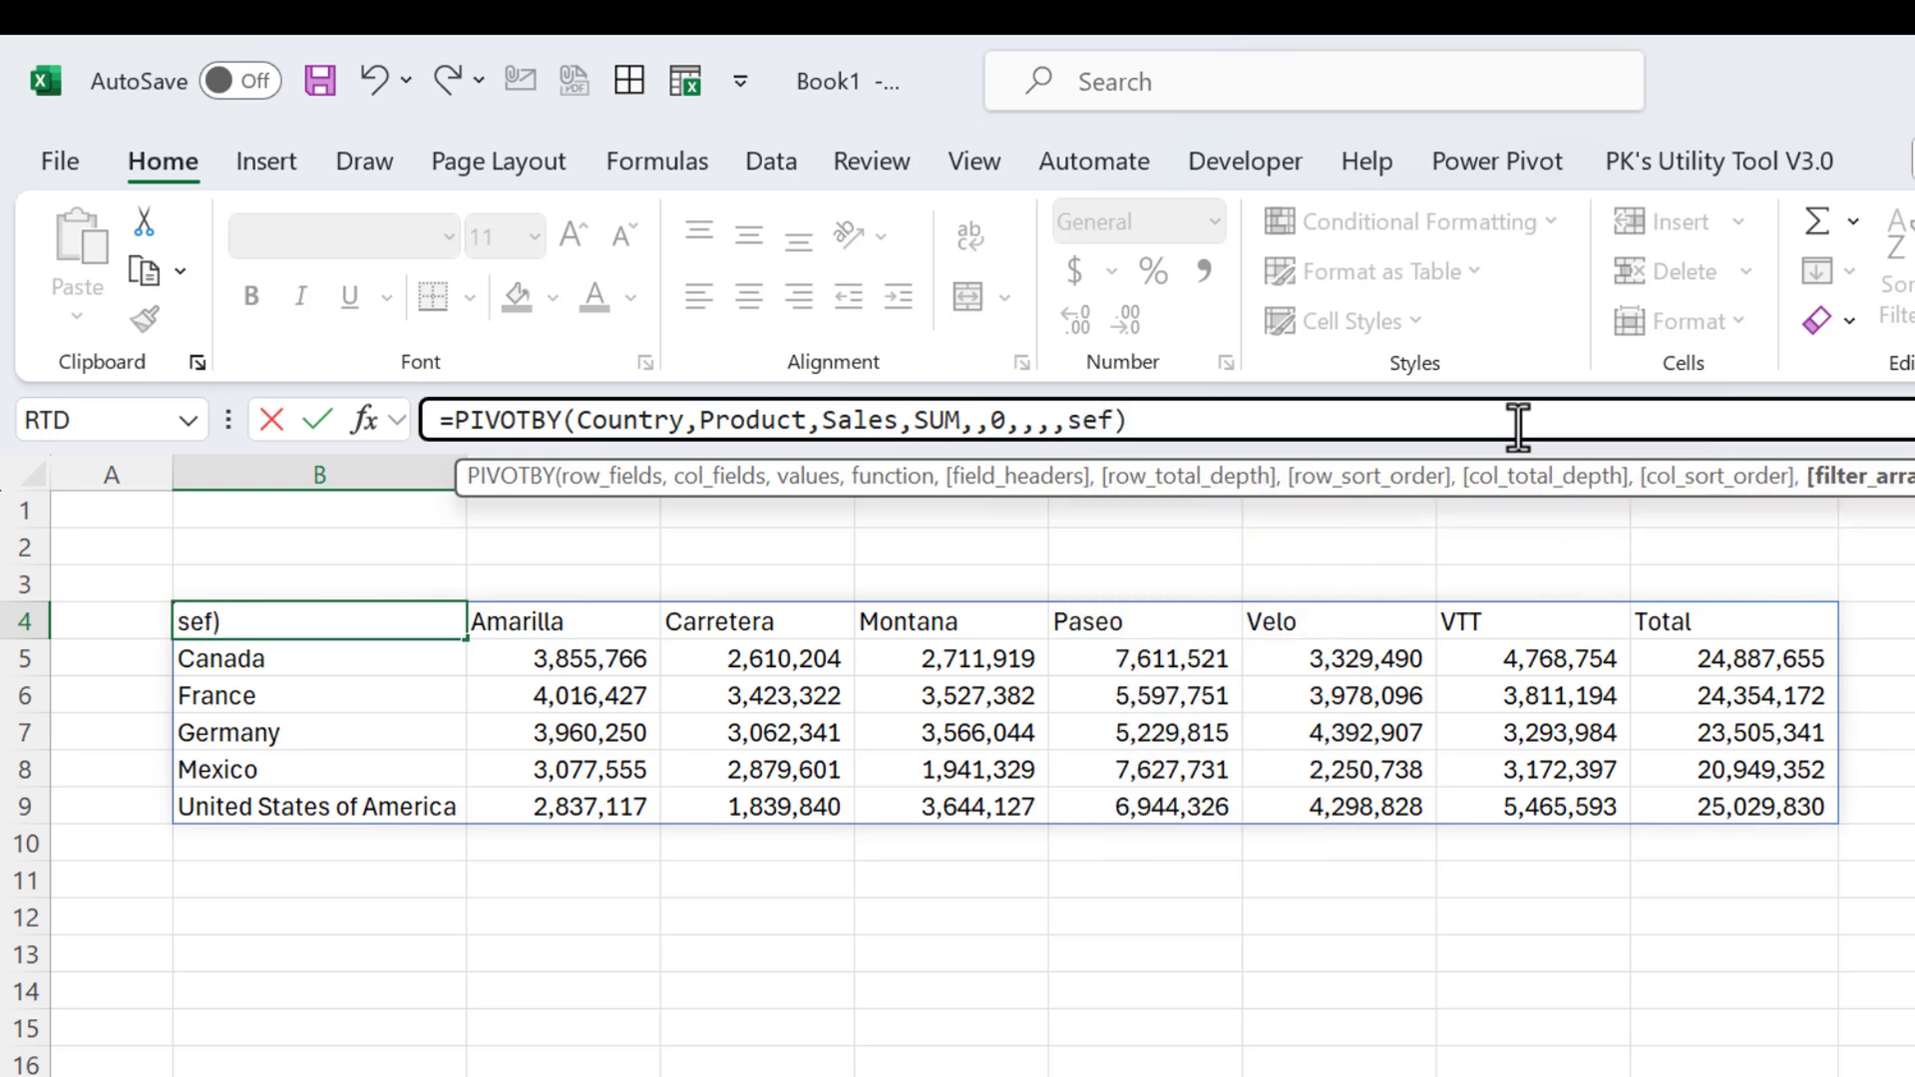
key("Tab")
type("=")
left_click(1167, 543)
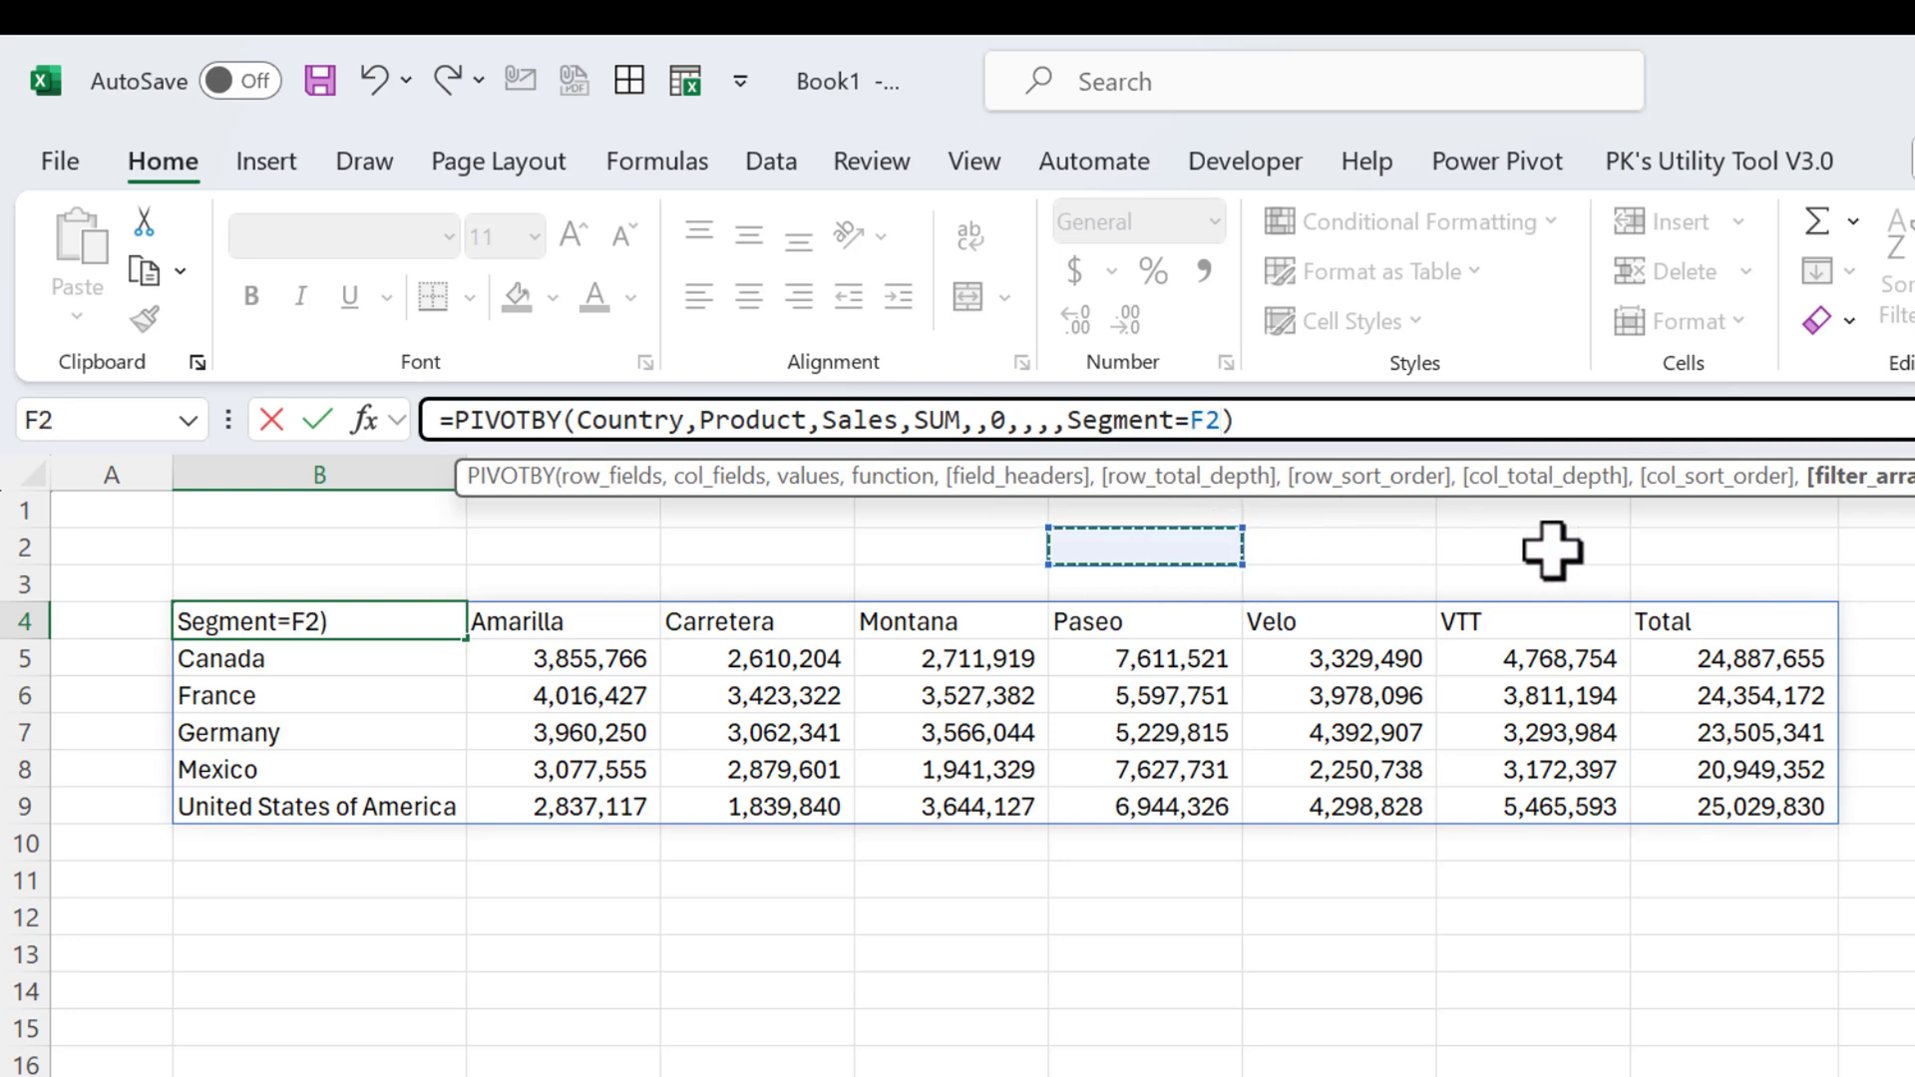
key("Return")
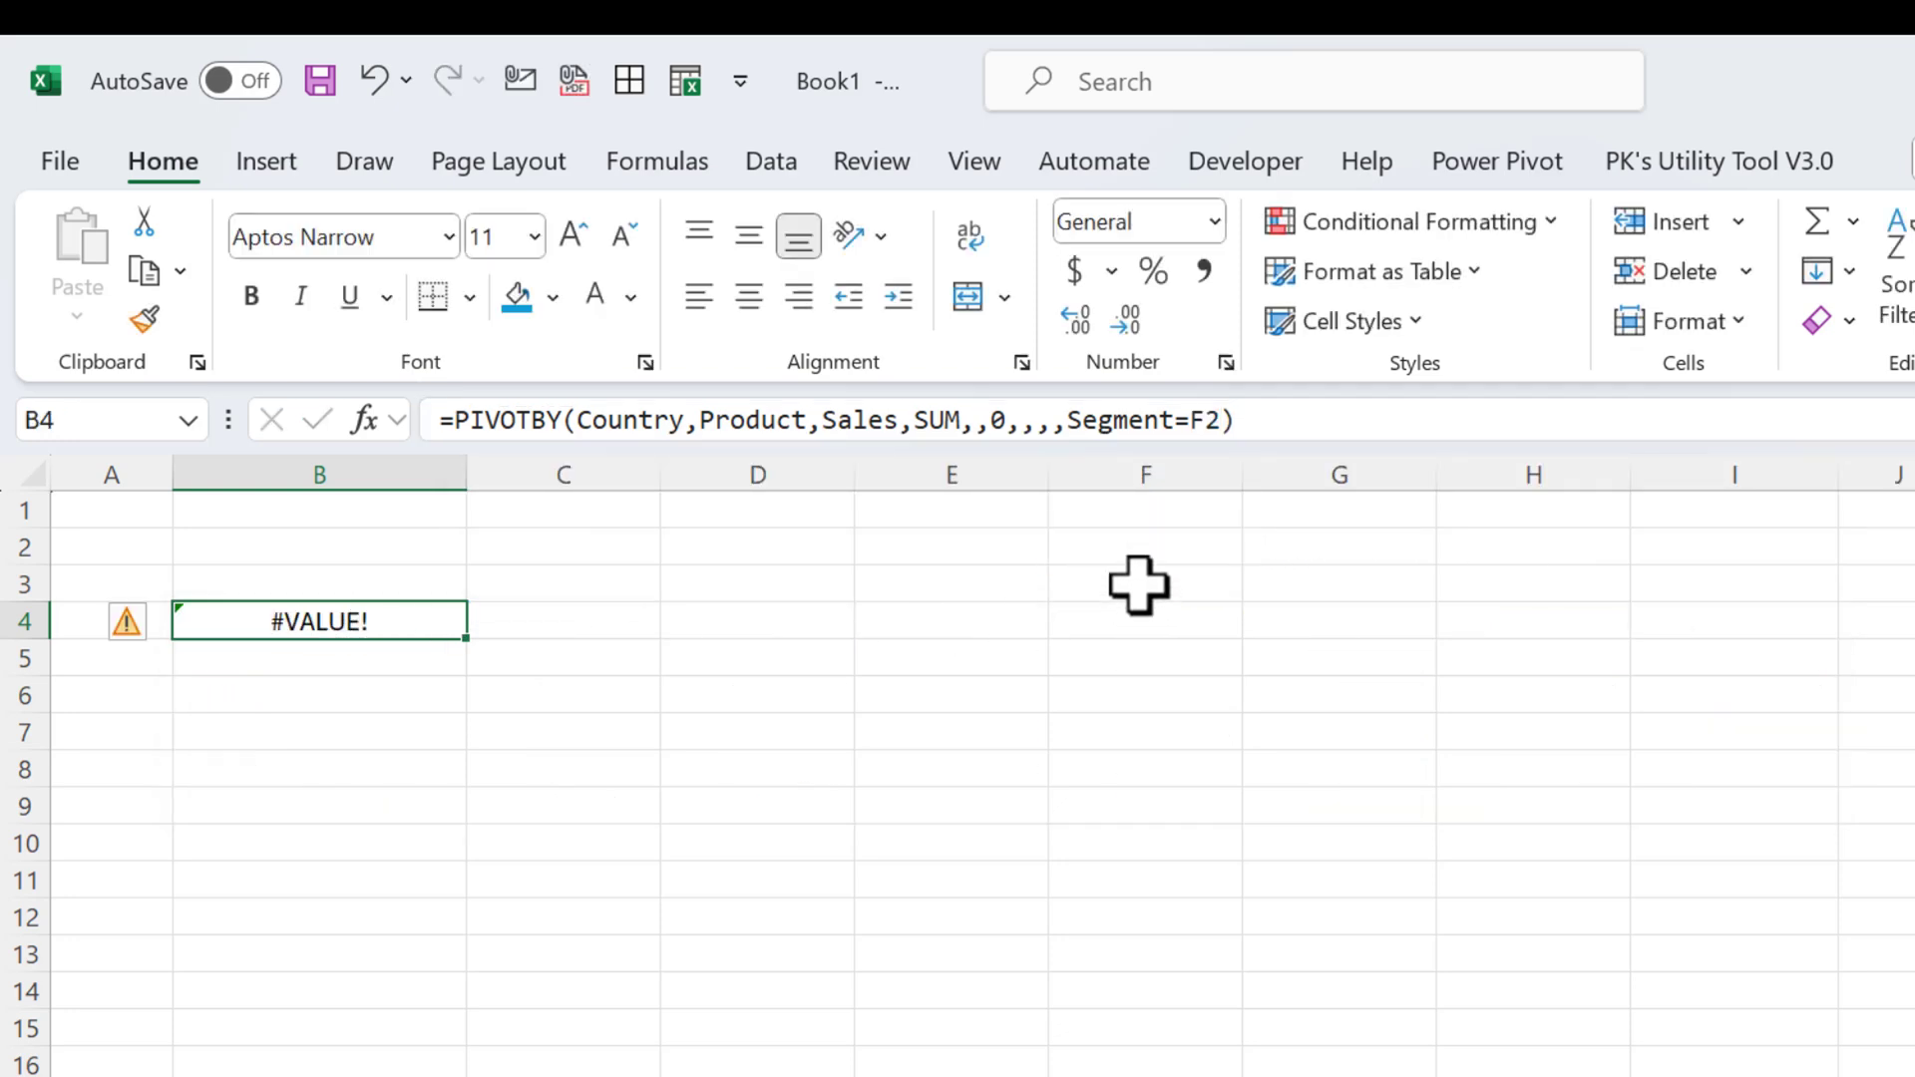
Open data validation for cell F2 and allow a List of values.
left_click(1158, 551)
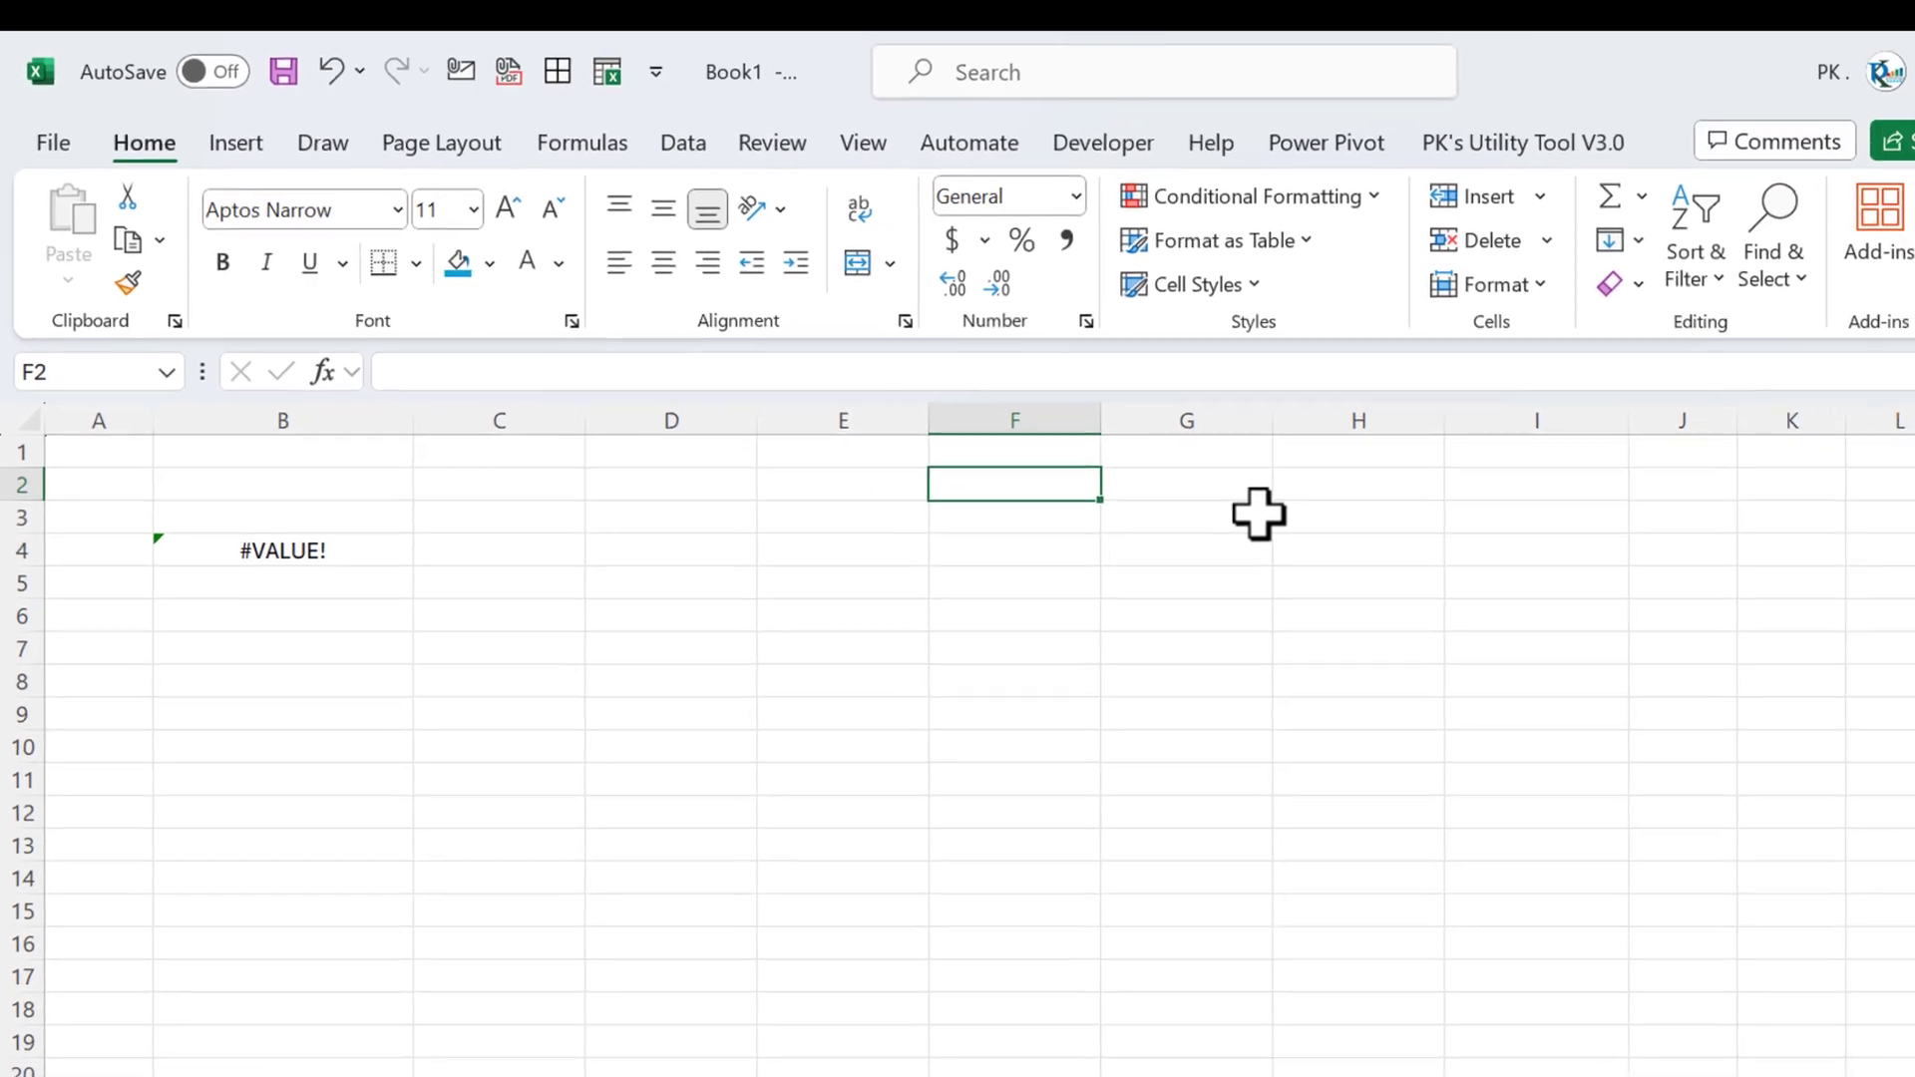
key("alt+a")
key("v")
key("v")
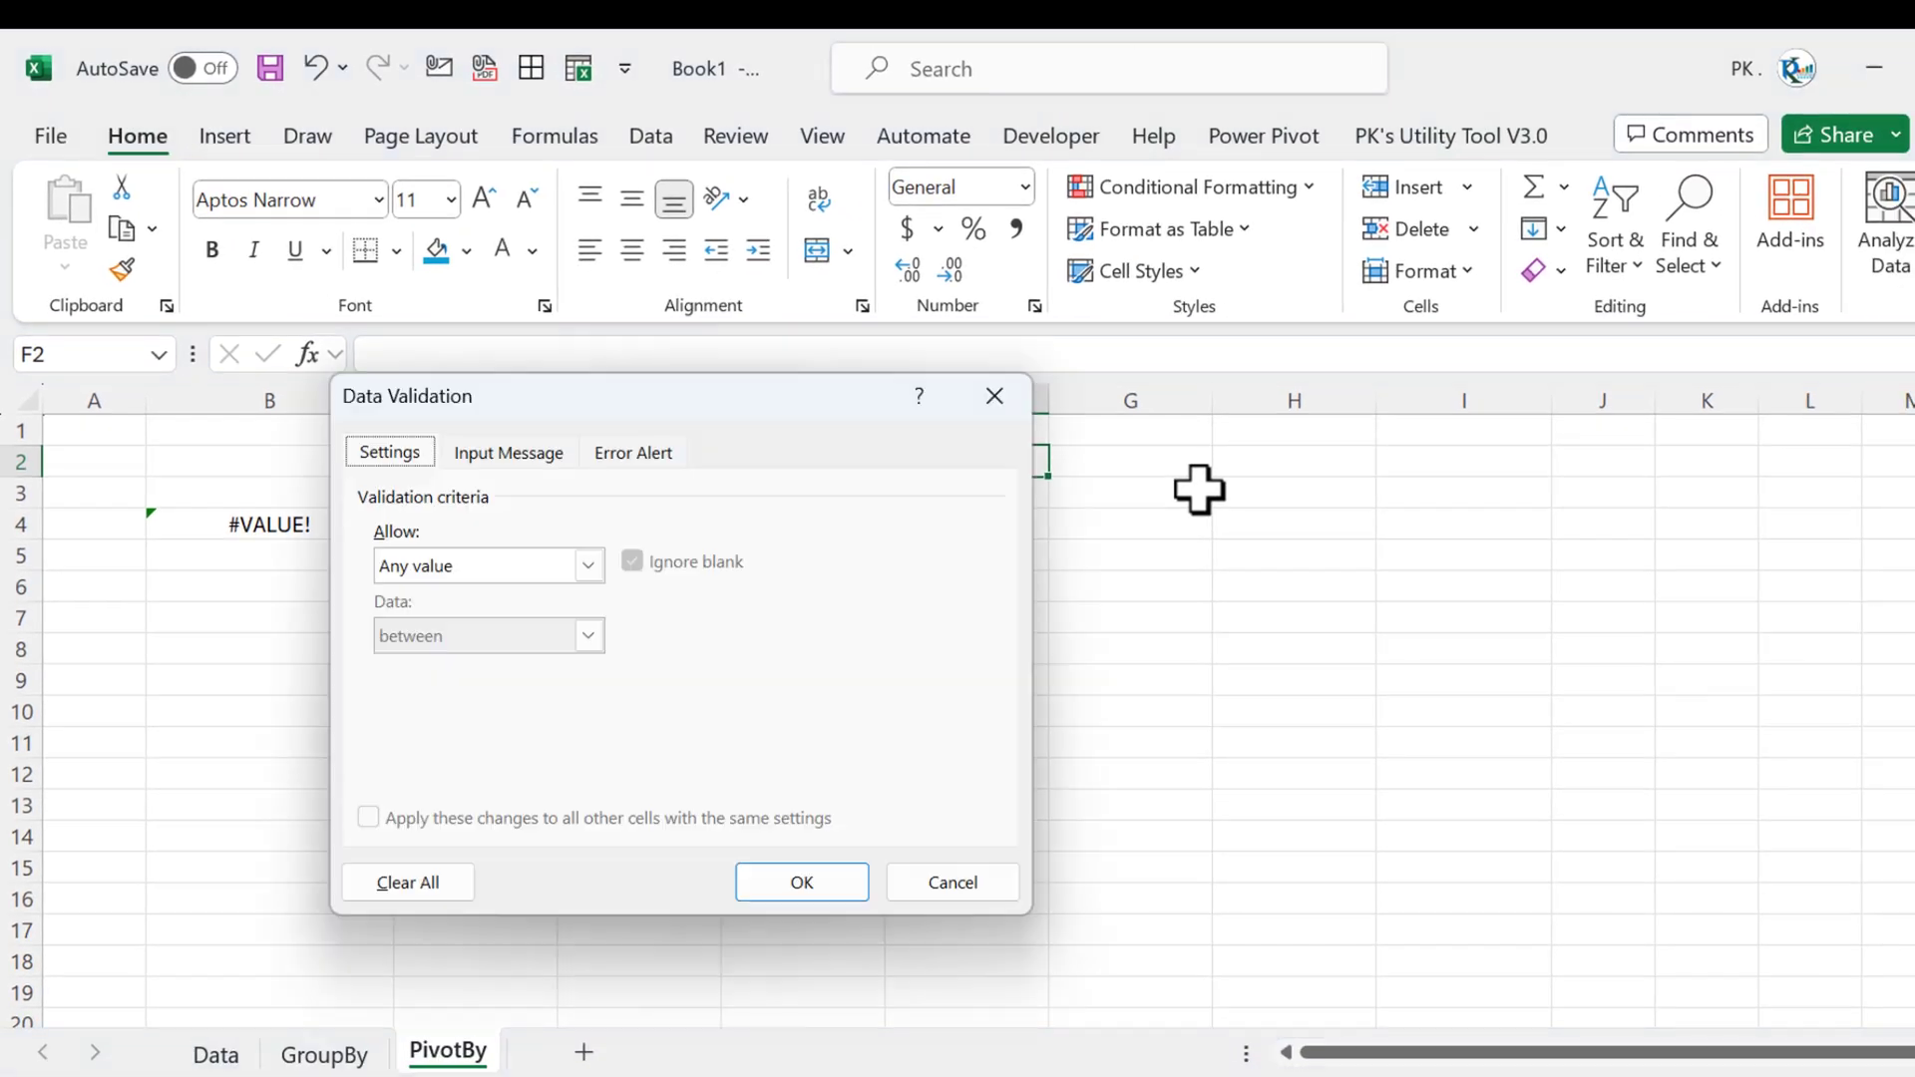
left_click(494, 567)
left_click(482, 662)
Set F2's validation list source to the spilled segment list, =GroupBy!$O$1#, and apply the rule.
left_click(495, 704)
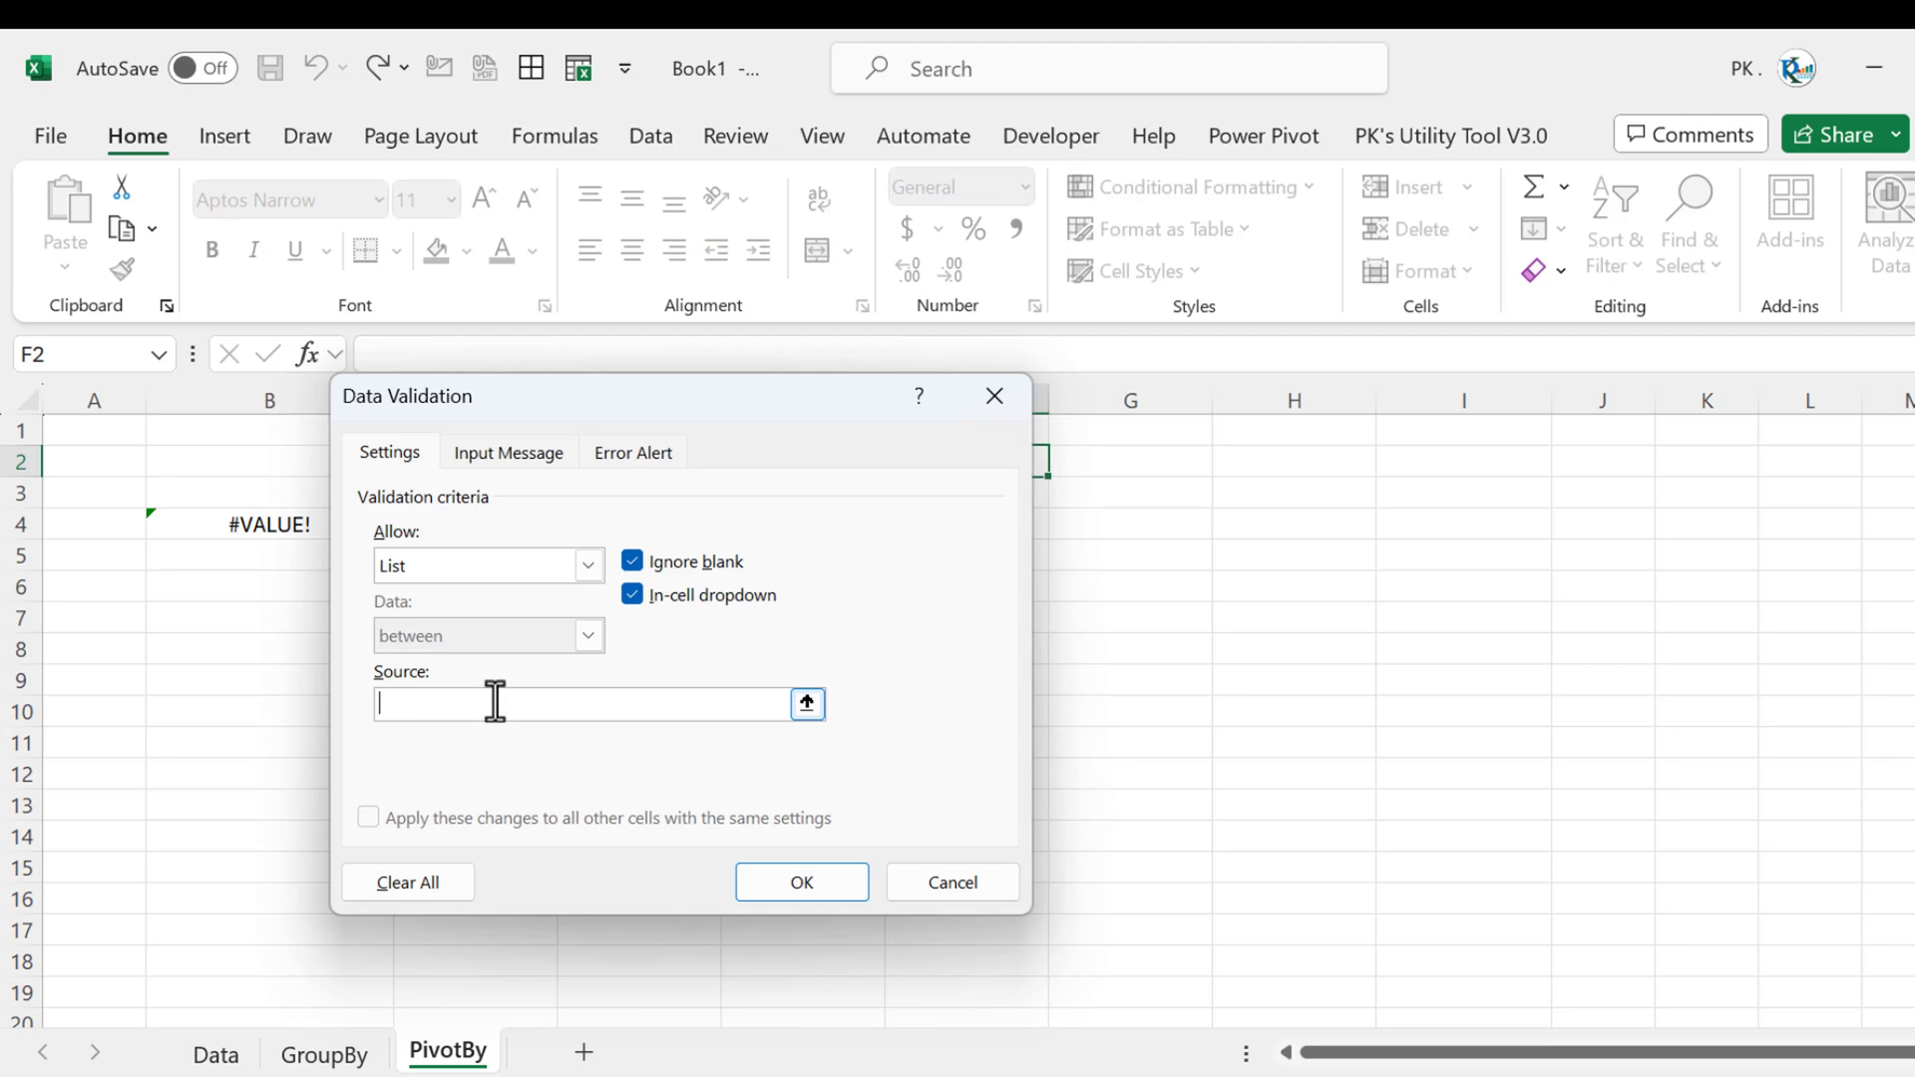
type("=")
left_click(325, 1055)
left_click(1910, 433)
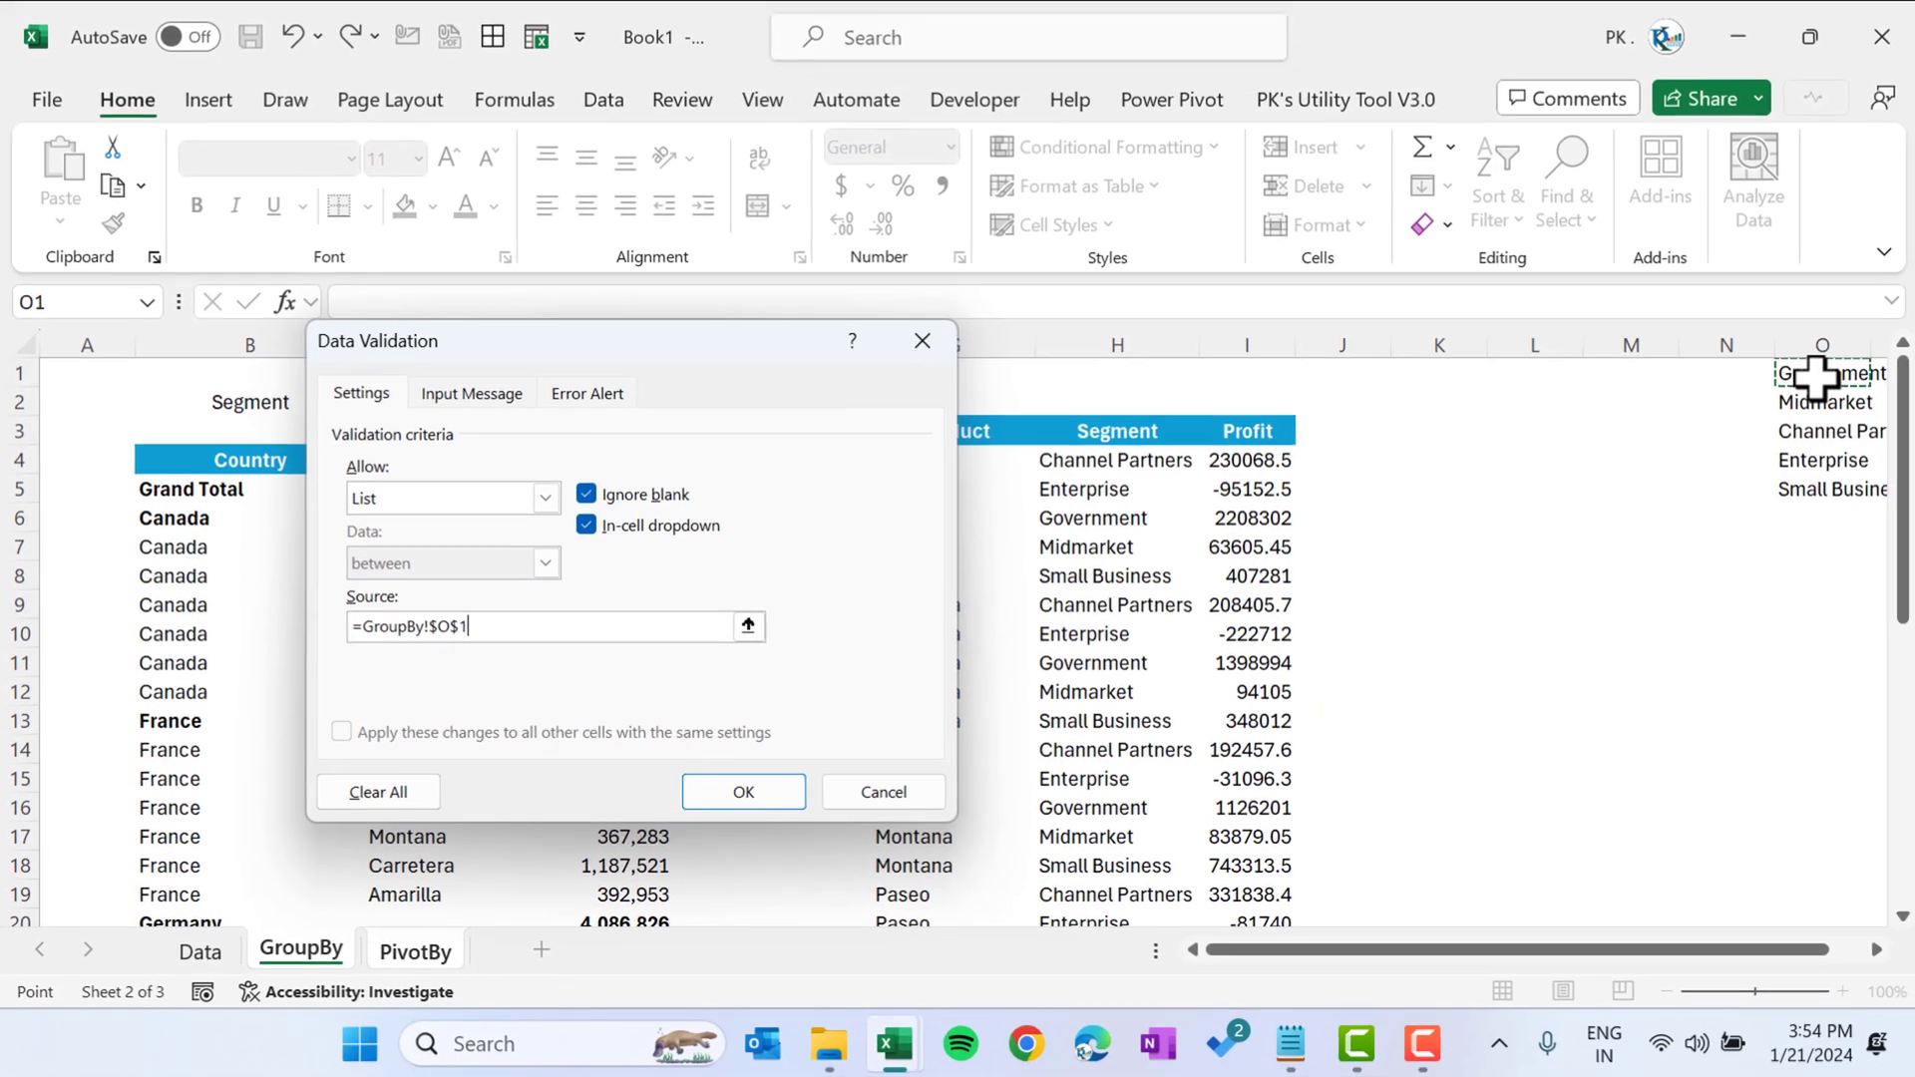
scroll(1814, 377, "right", 3)
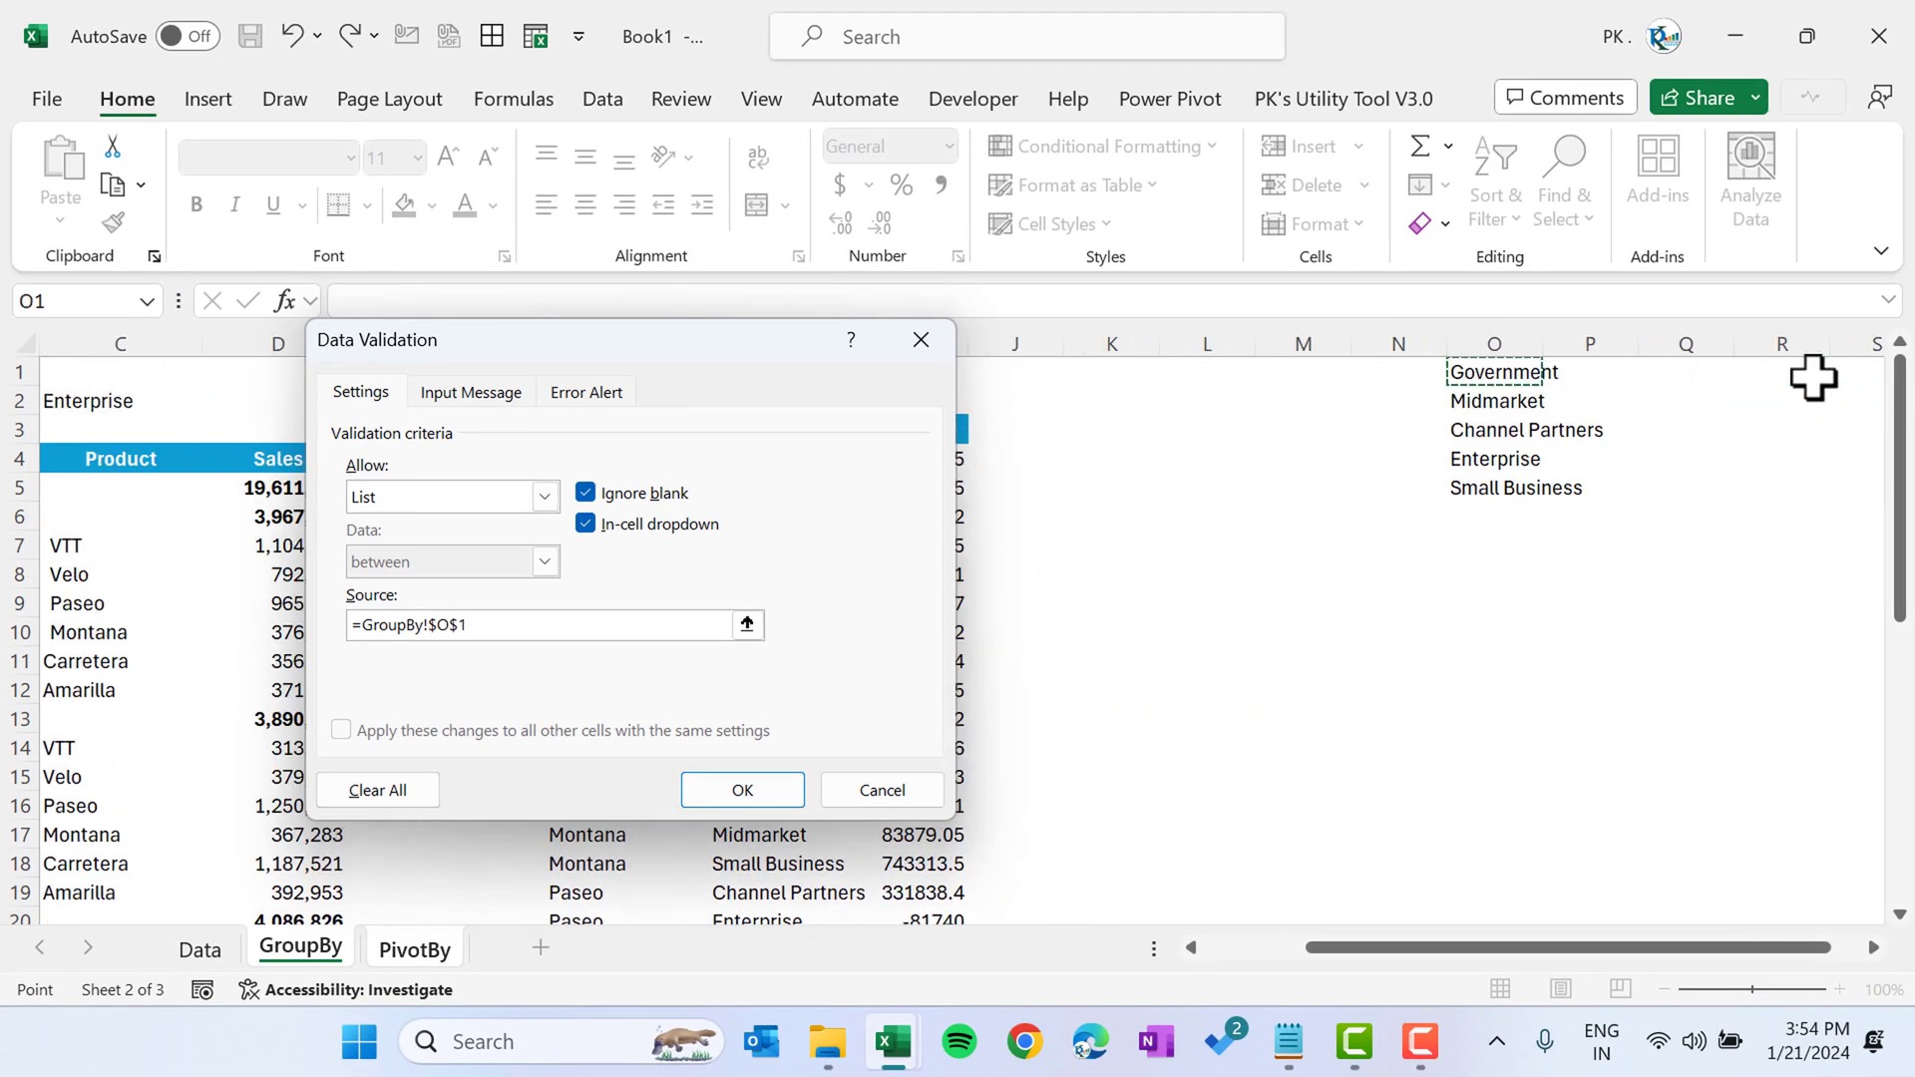
type("#")
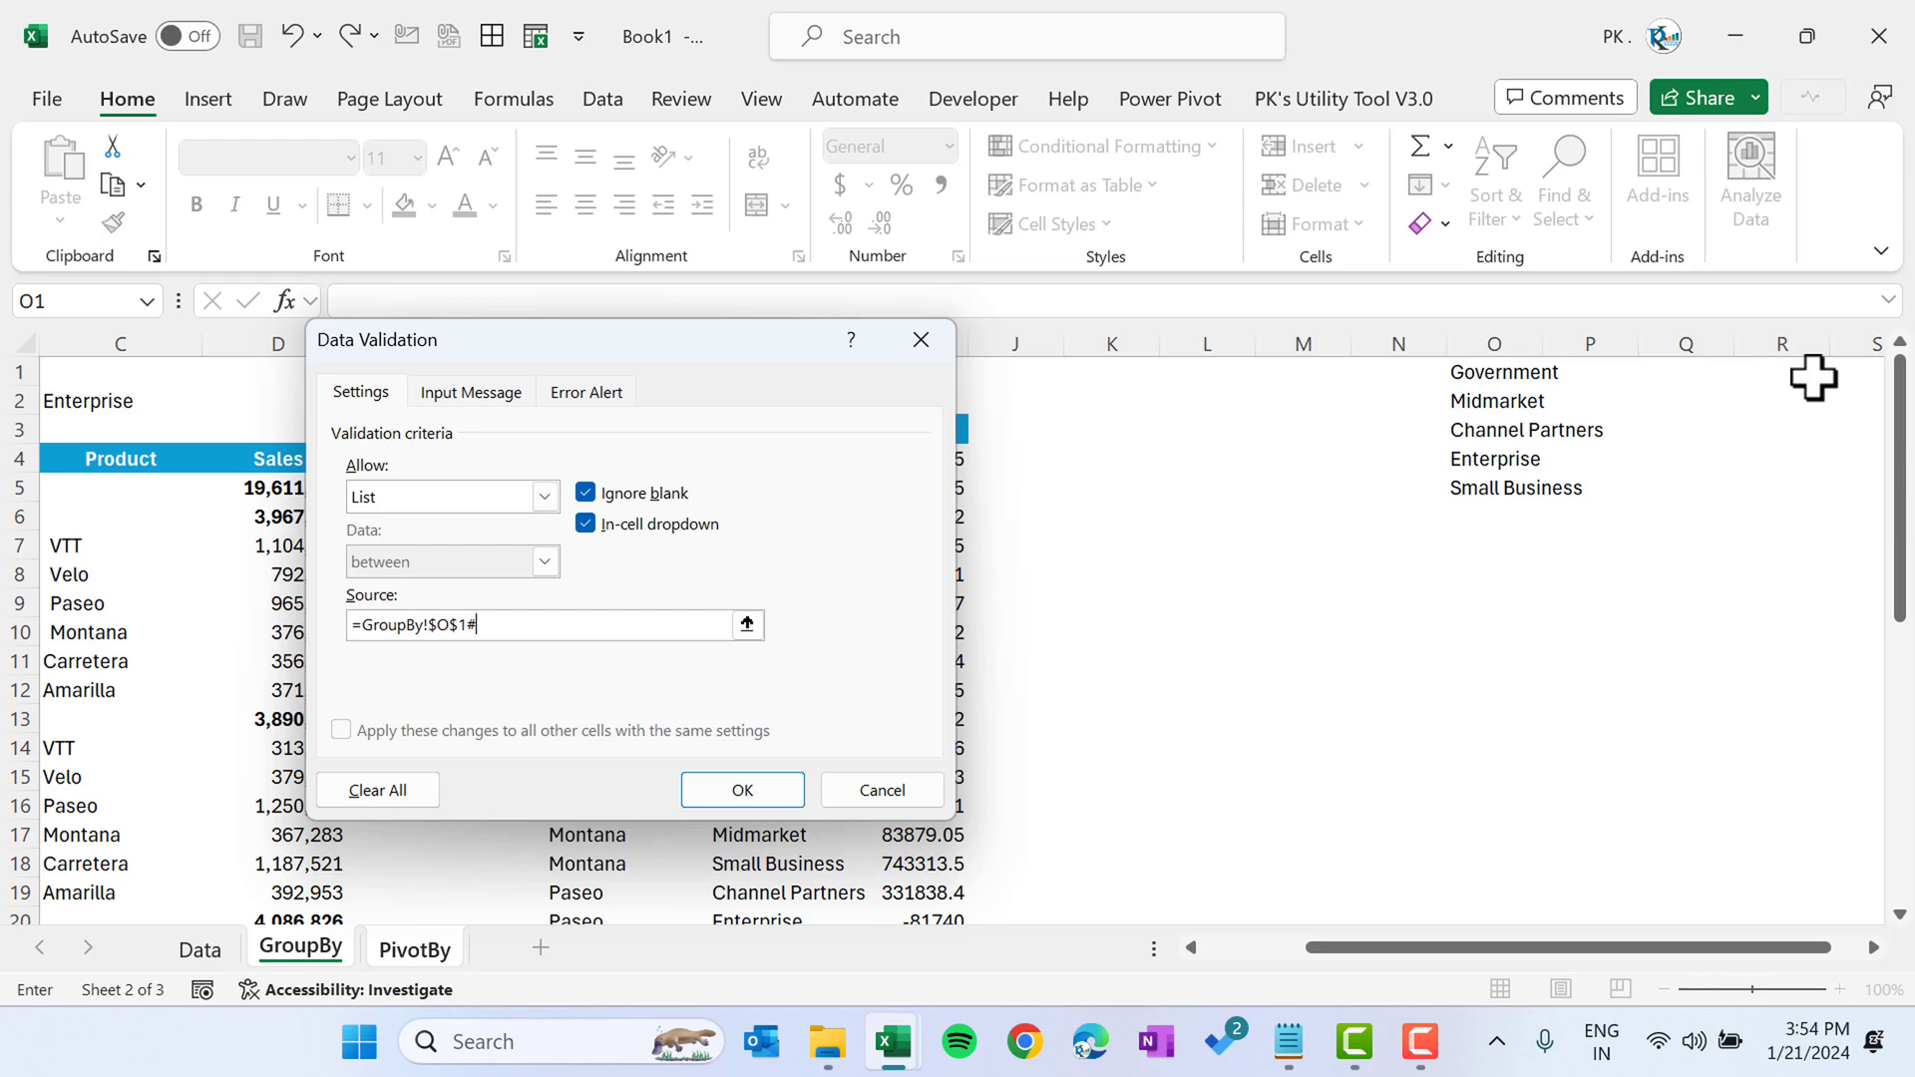
left_click(768, 803)
Switch the F2 segment filter through Midmarket and Channel Partners, ending on Enterprise.
left_click(983, 401)
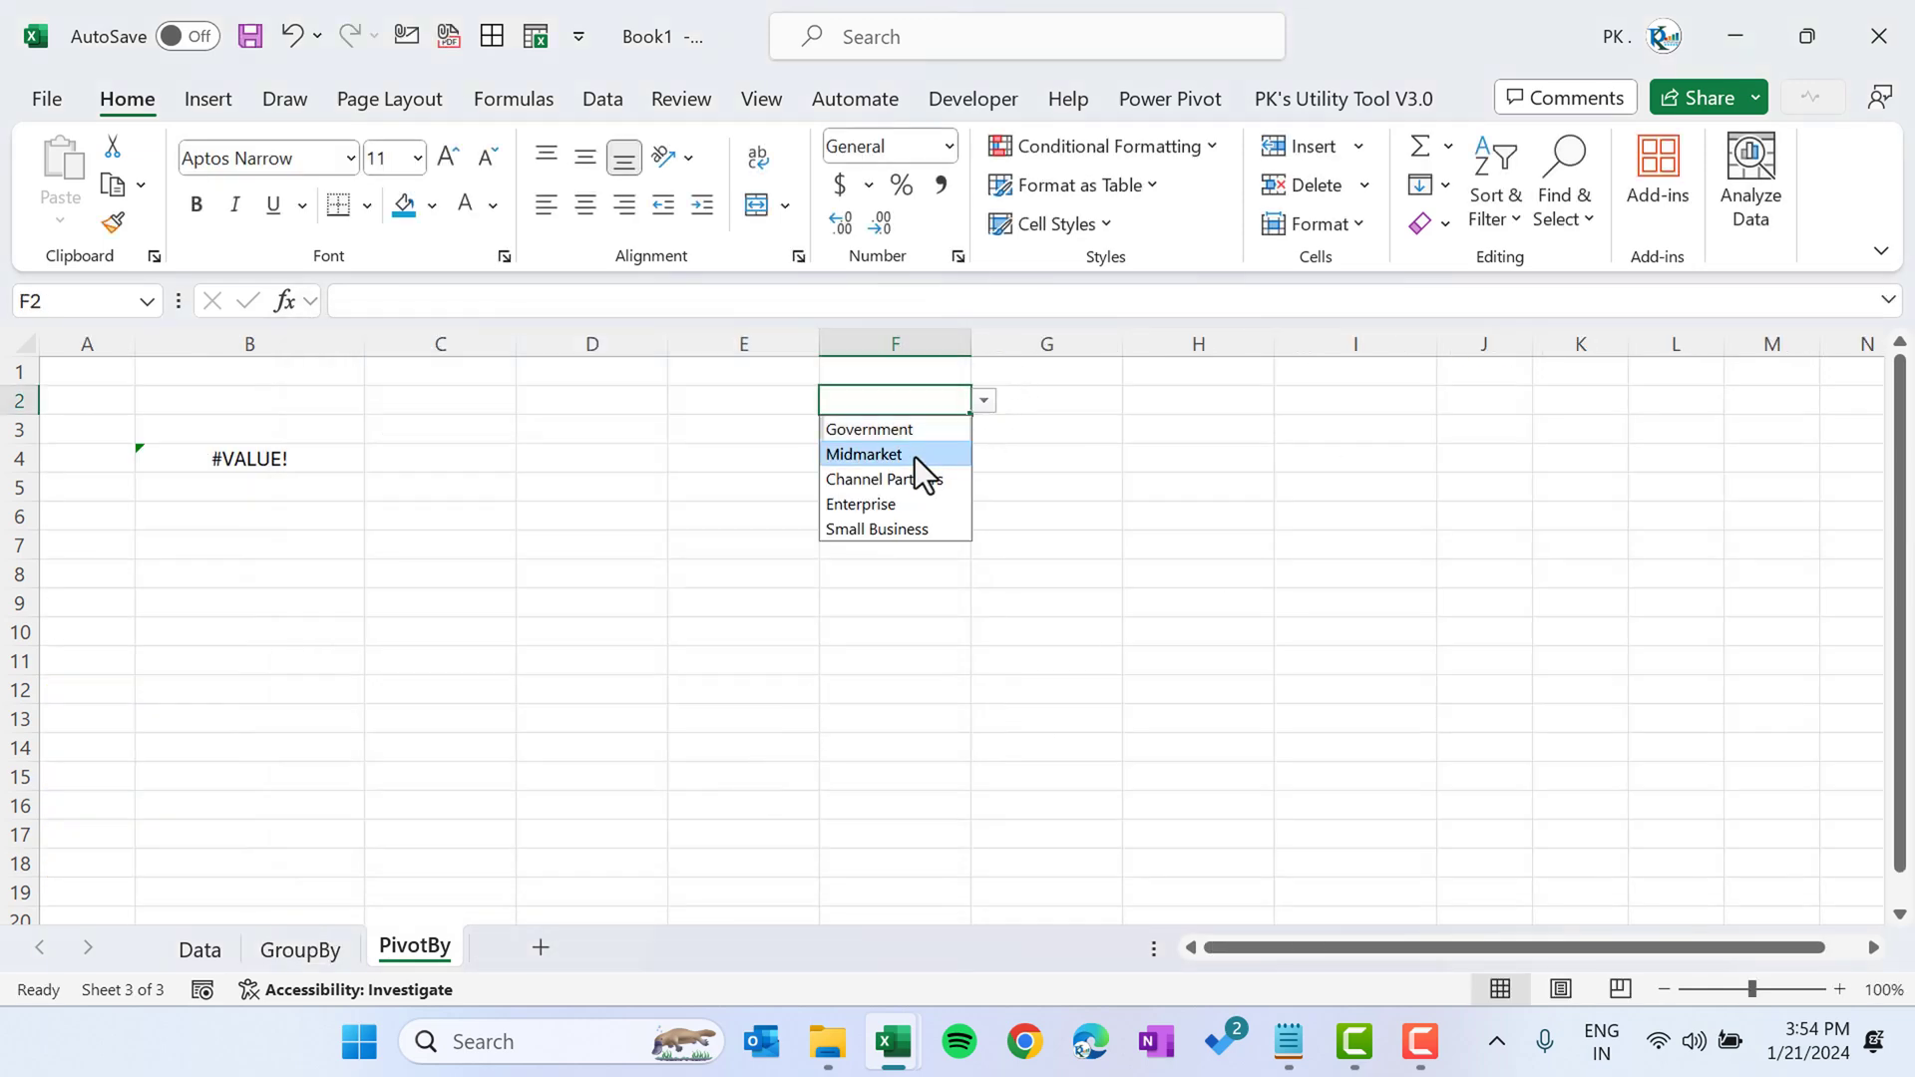
left_click(913, 455)
left_click(984, 400)
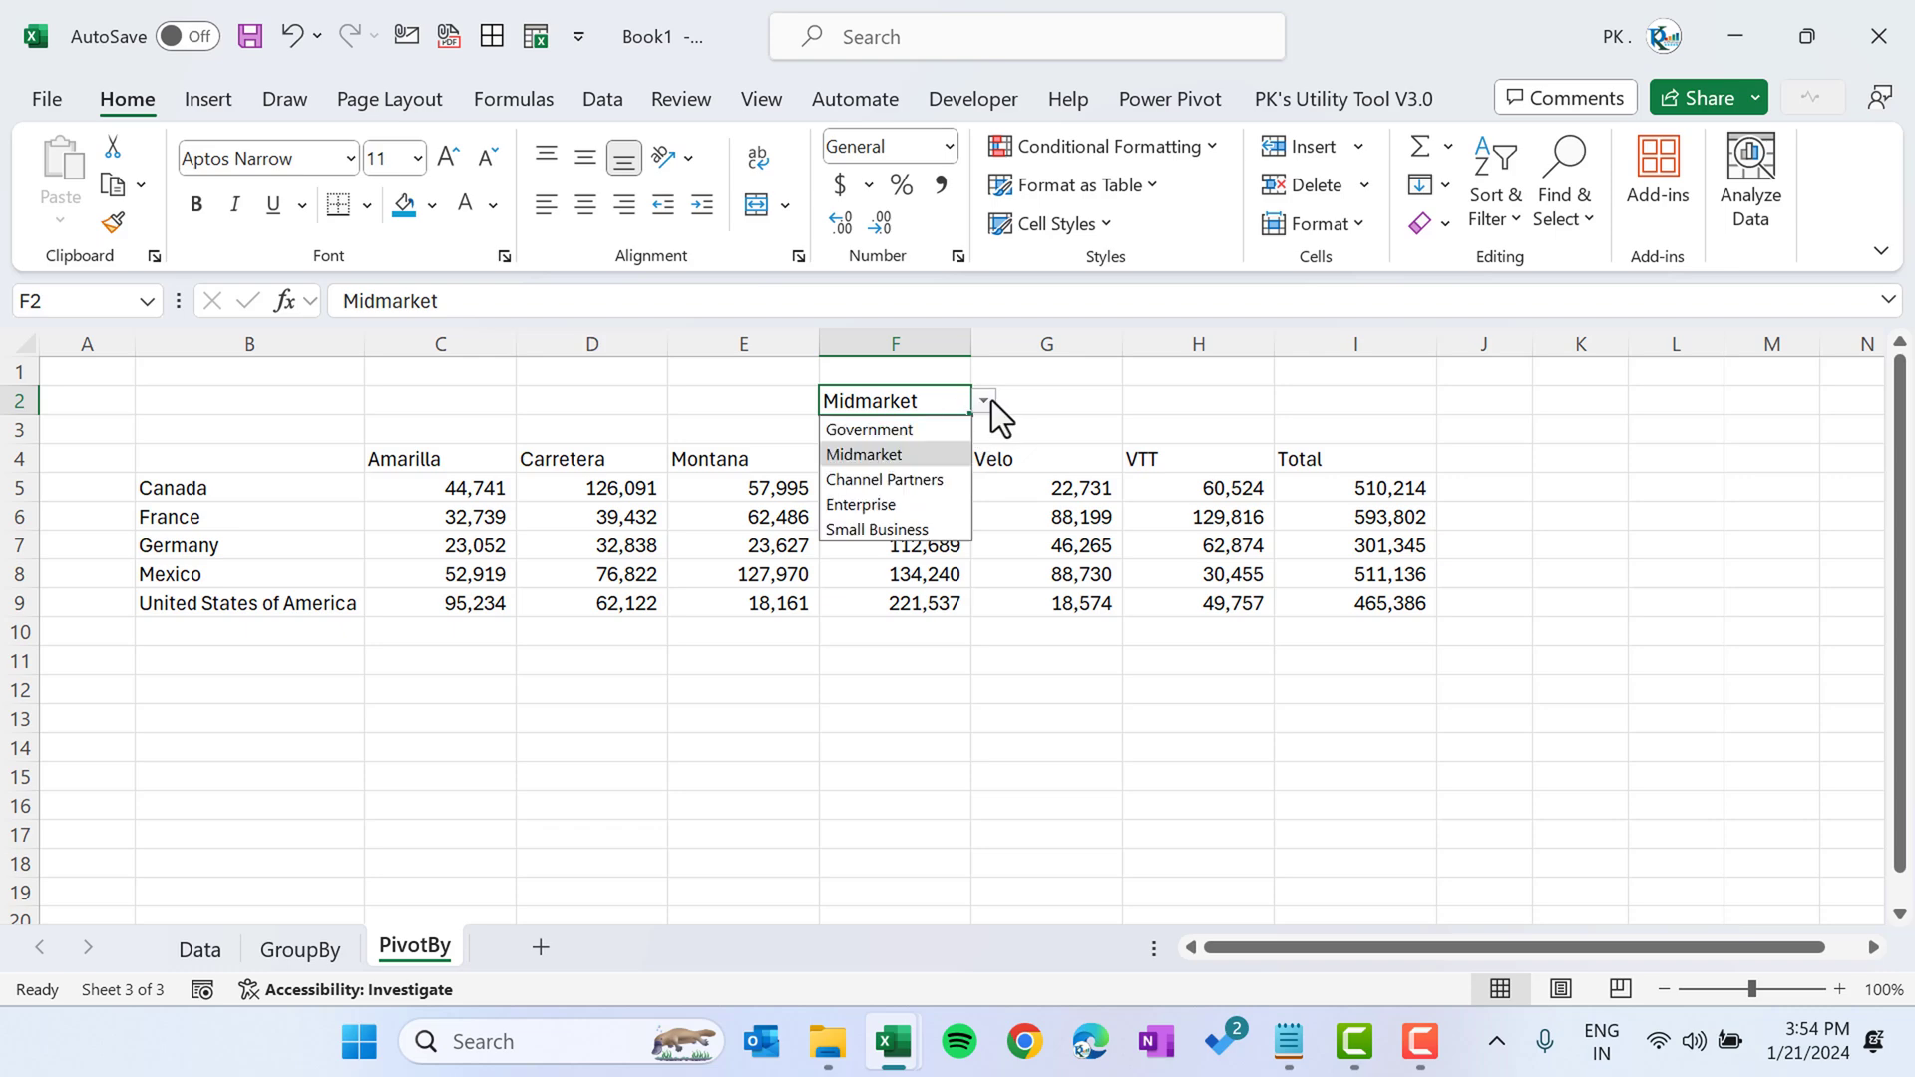
left_click(930, 479)
left_click(977, 402)
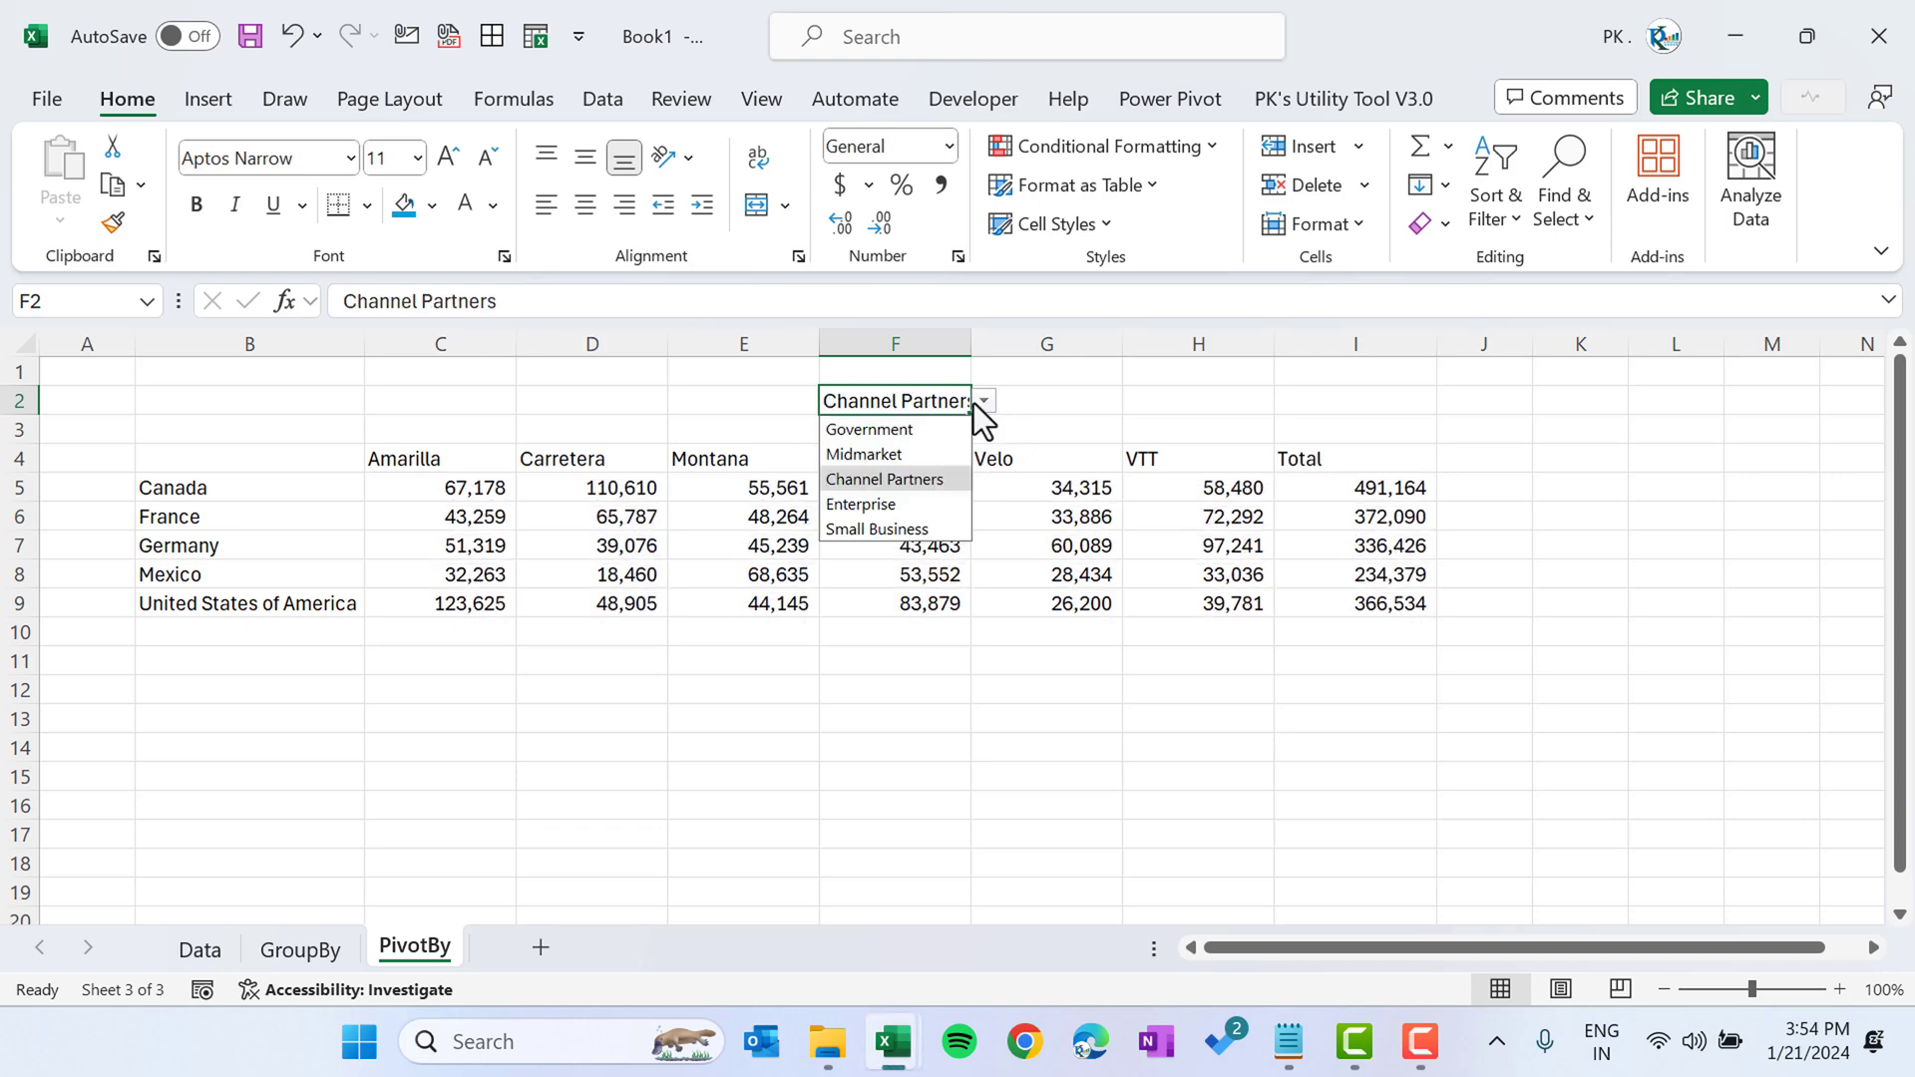
left_click(925, 504)
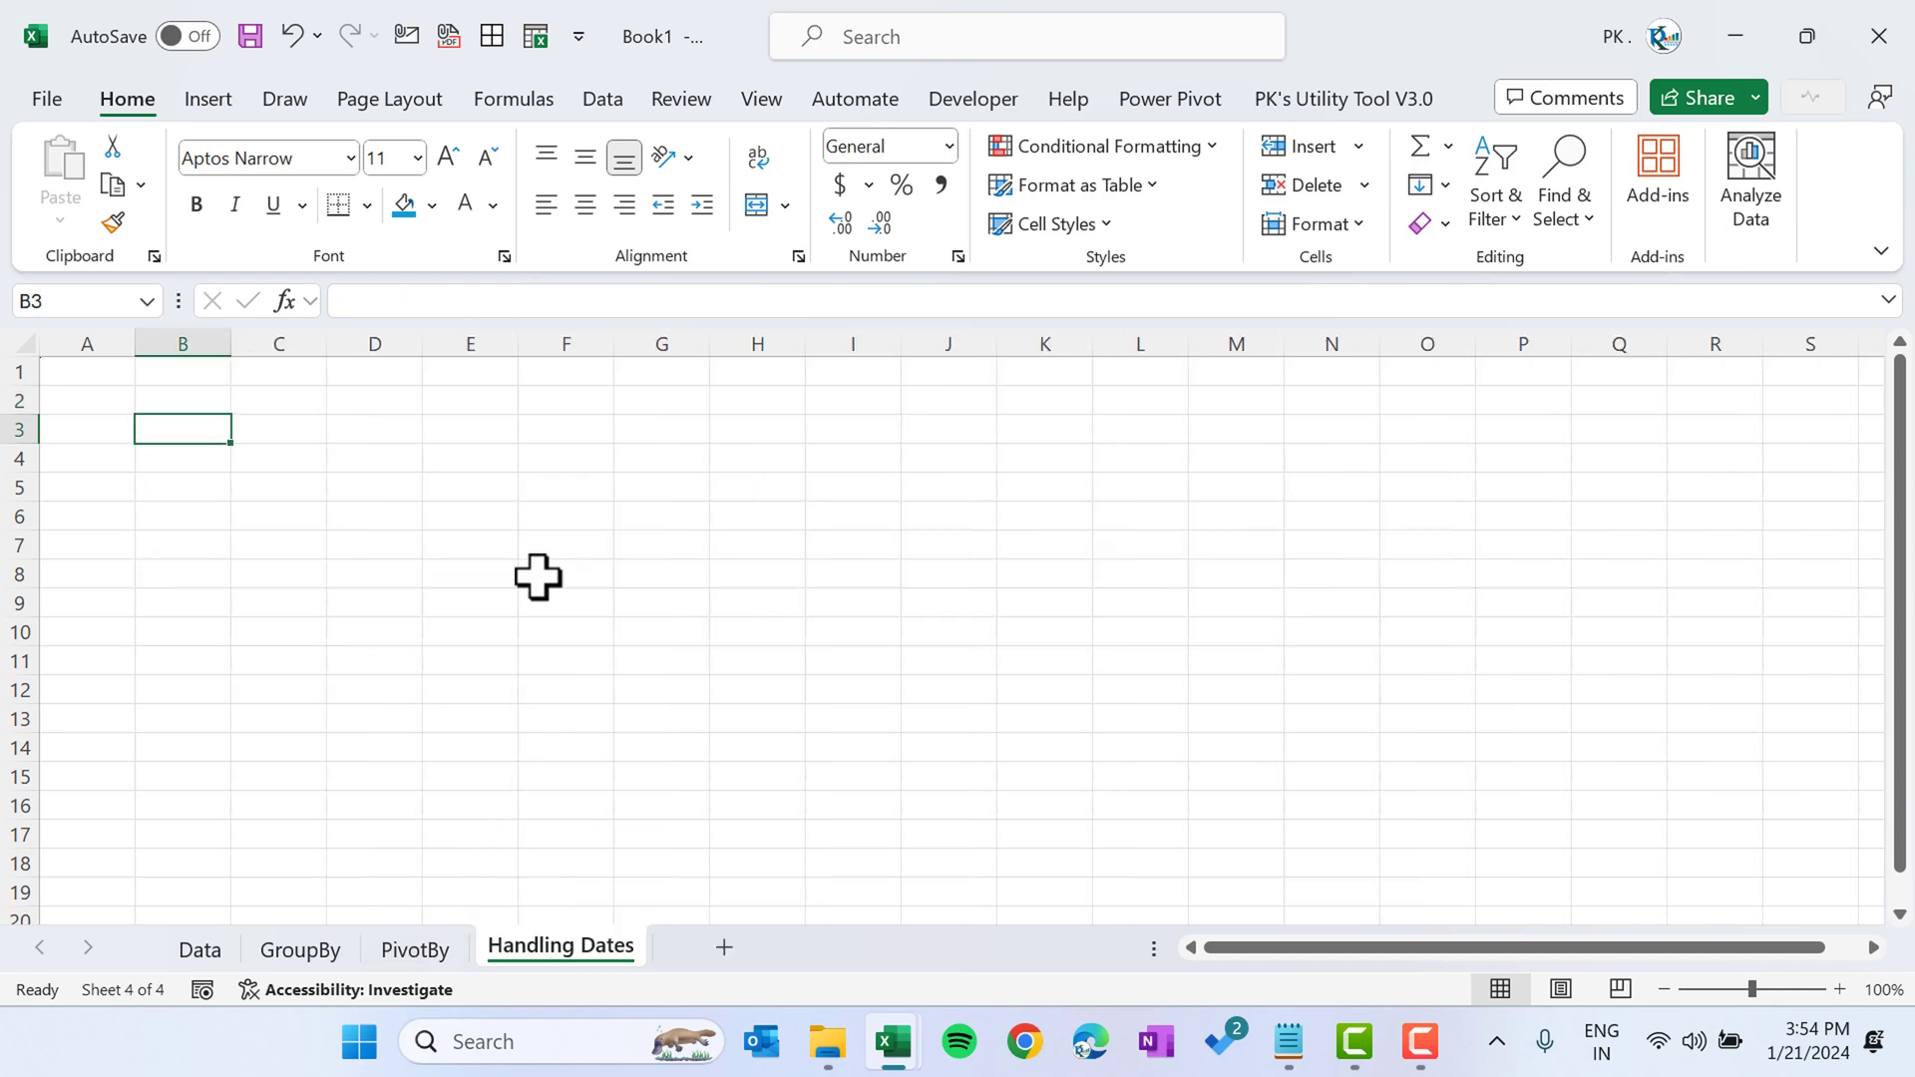
Inspect the Date column on the Data sheet, selecting its first date in M2, and return to the Handling Dates sheet.
left_click(200, 948)
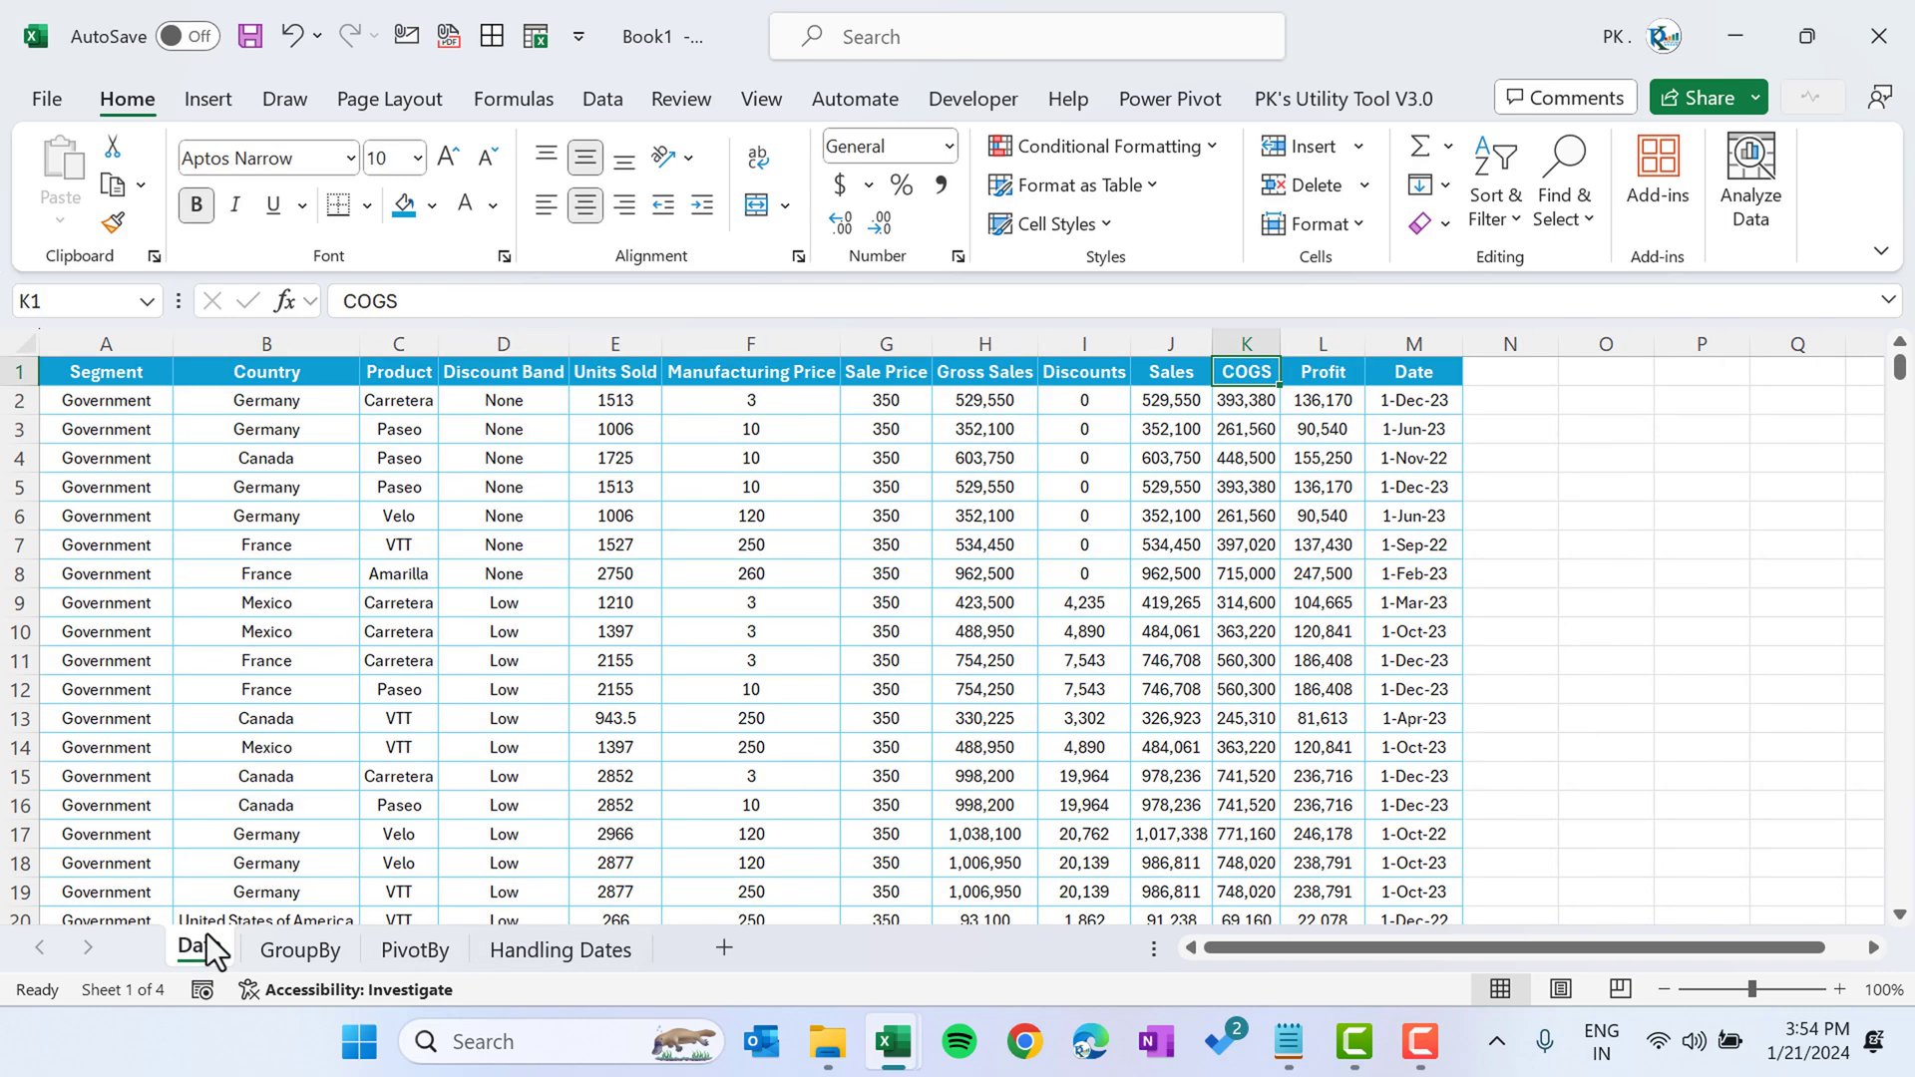
key("Right")
key("Right")
key("Down")
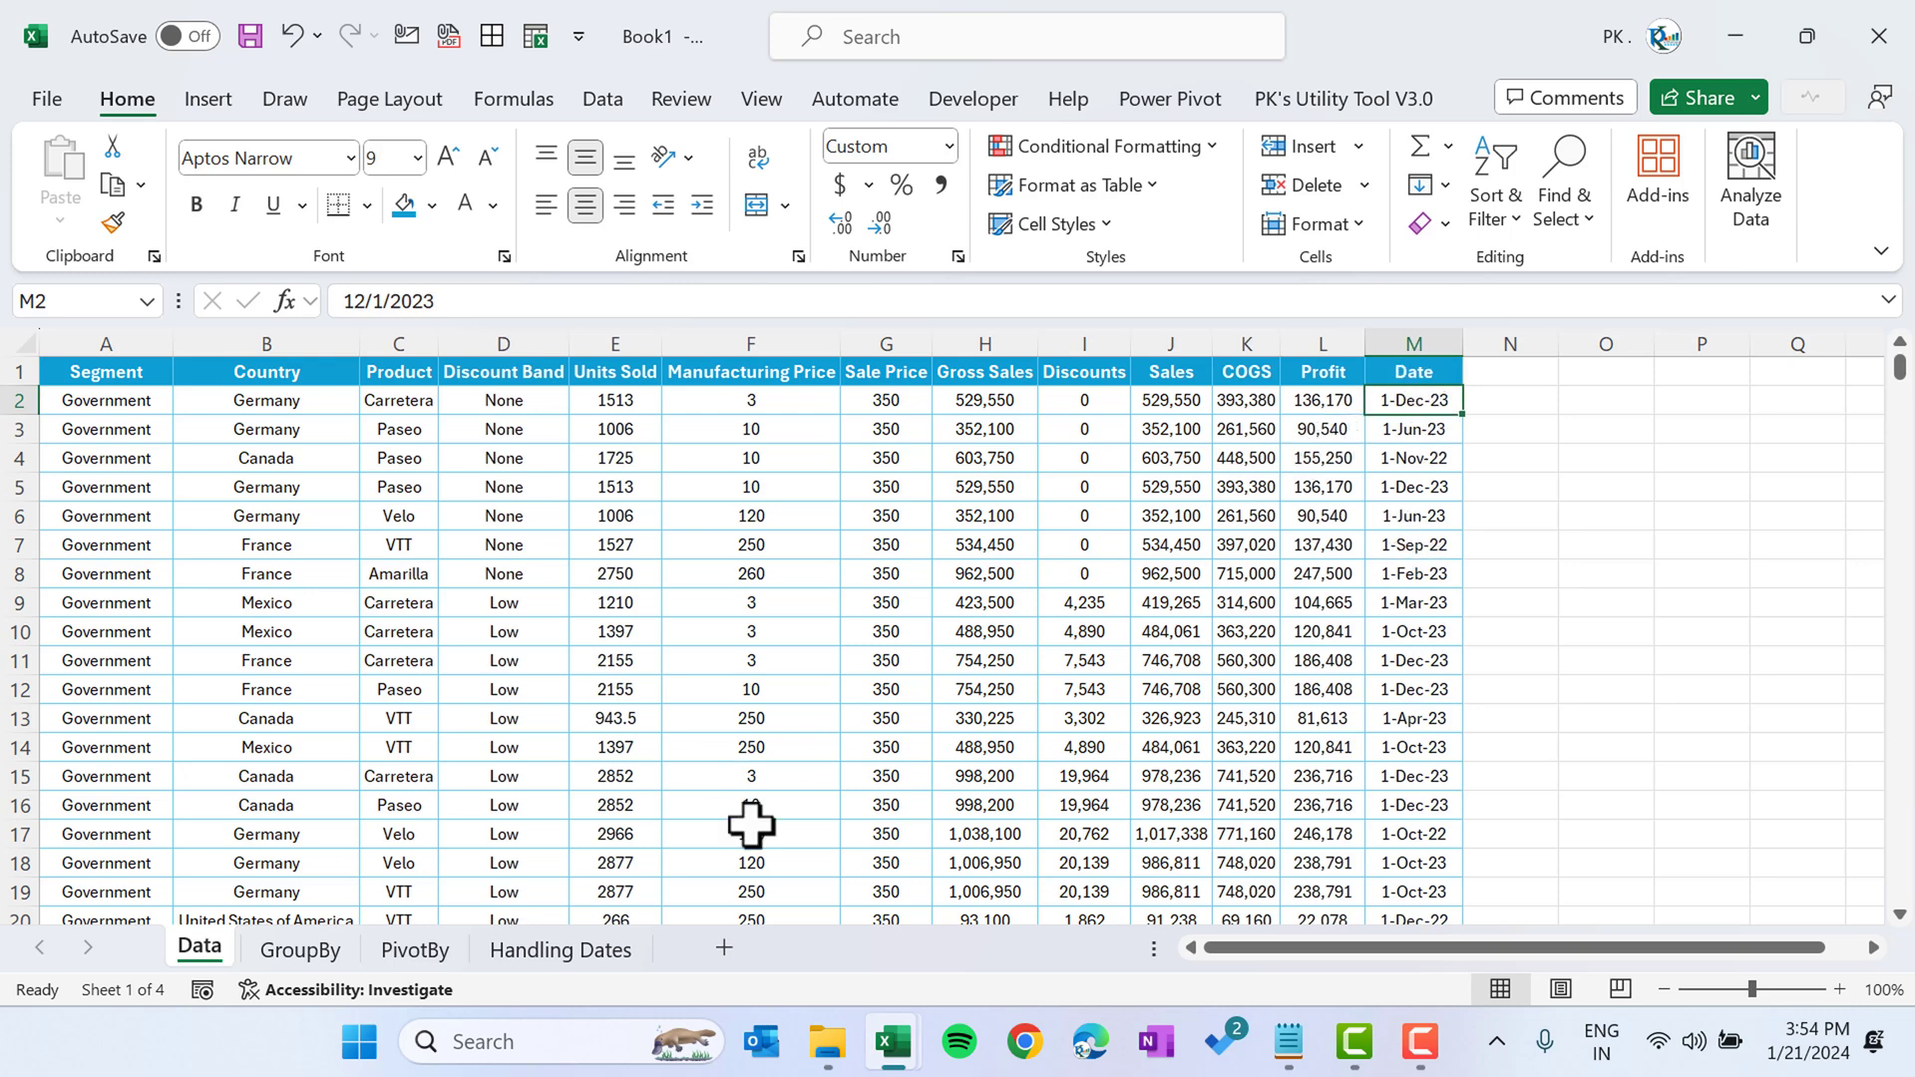
left_click(583, 952)
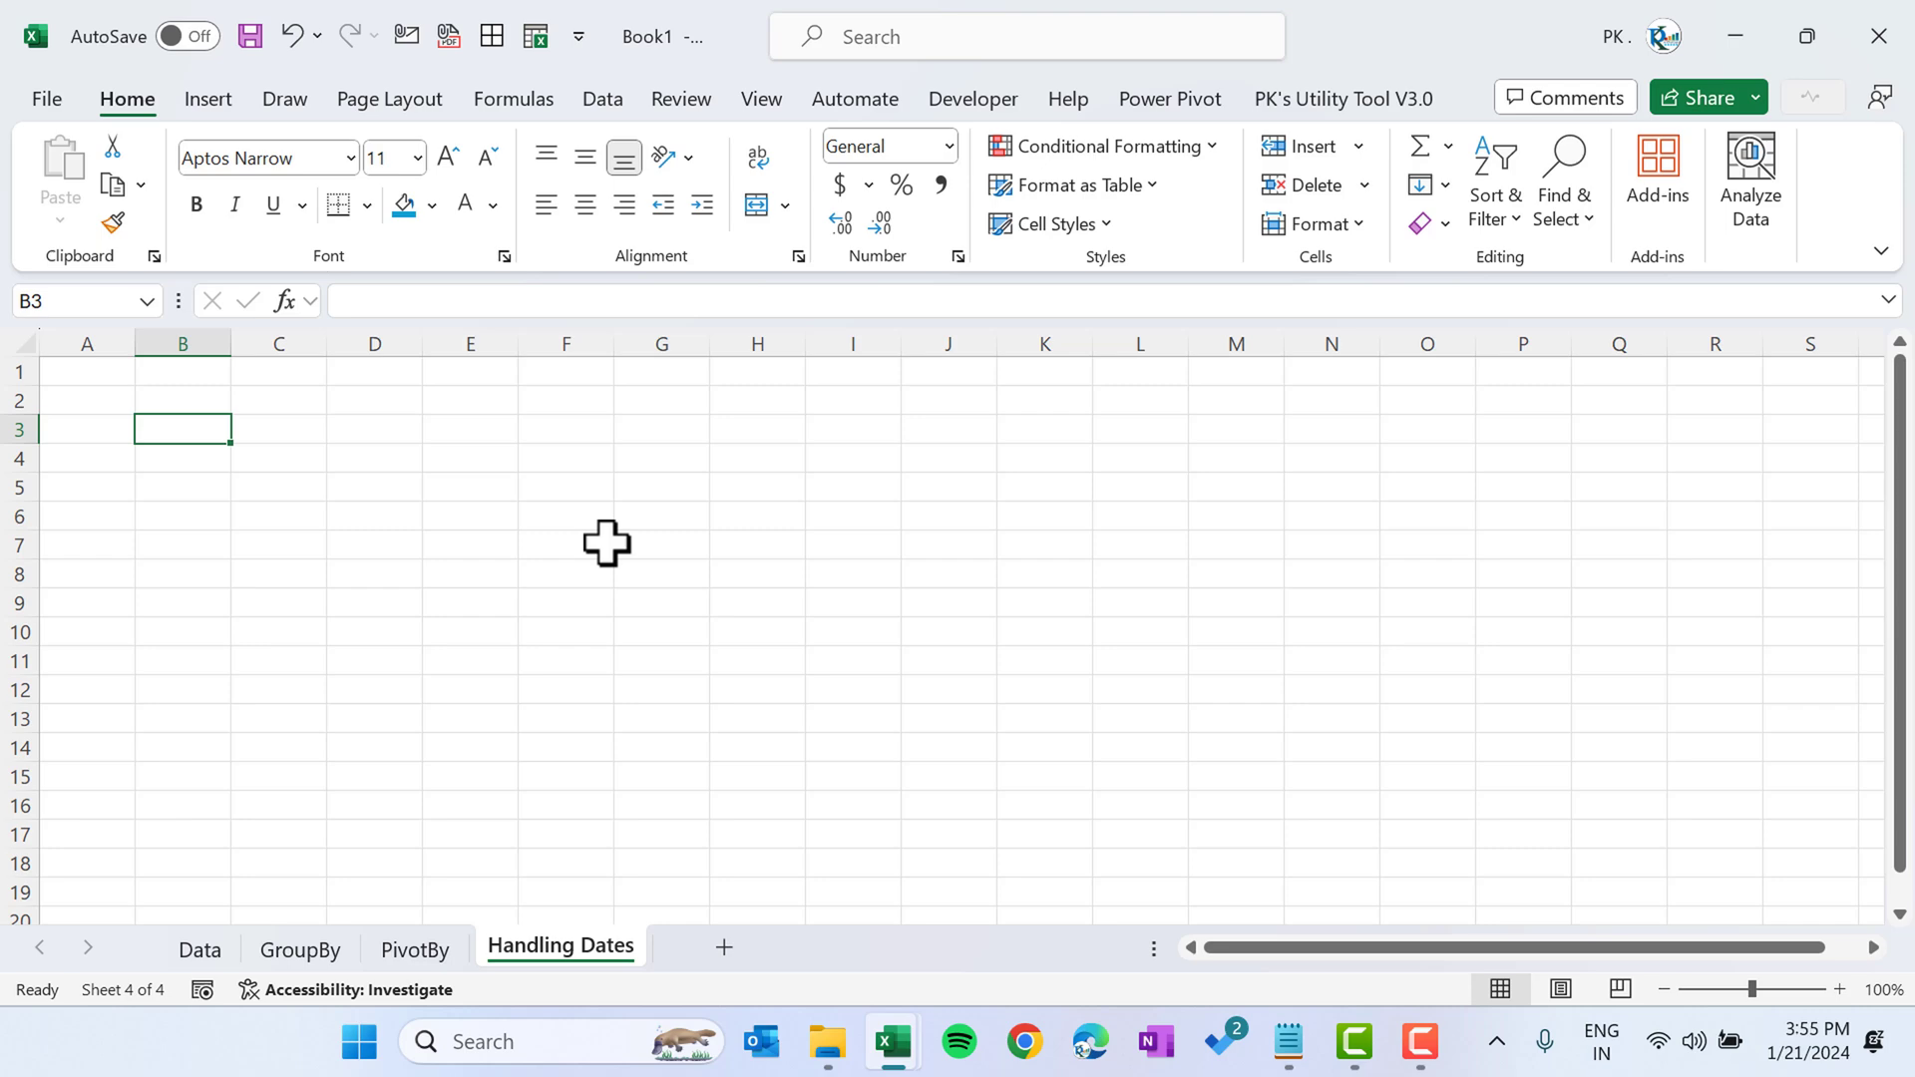
Start a GROUPBY formula in B3 whose row_fields argument is an HSTACK with YEAR(Date) as its first array.
type("=grou")
key("Tab")
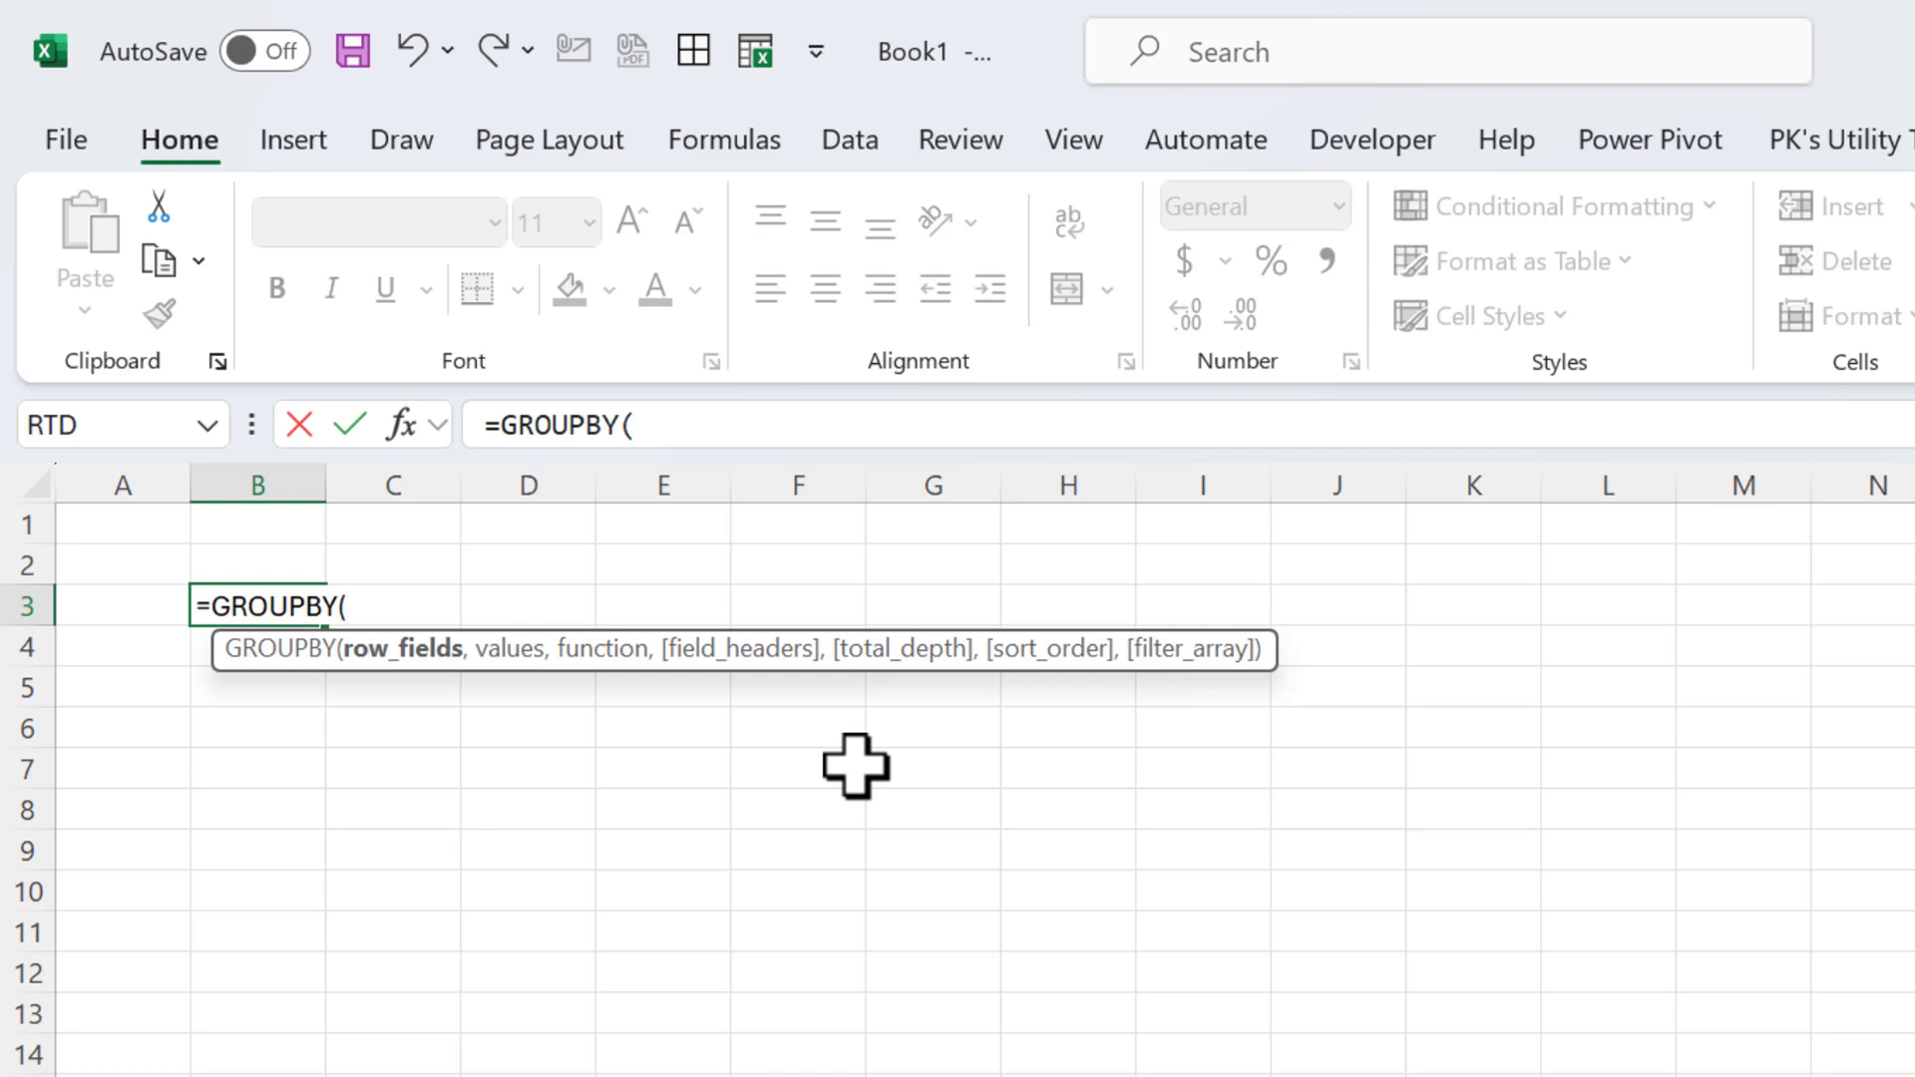
type("hs")
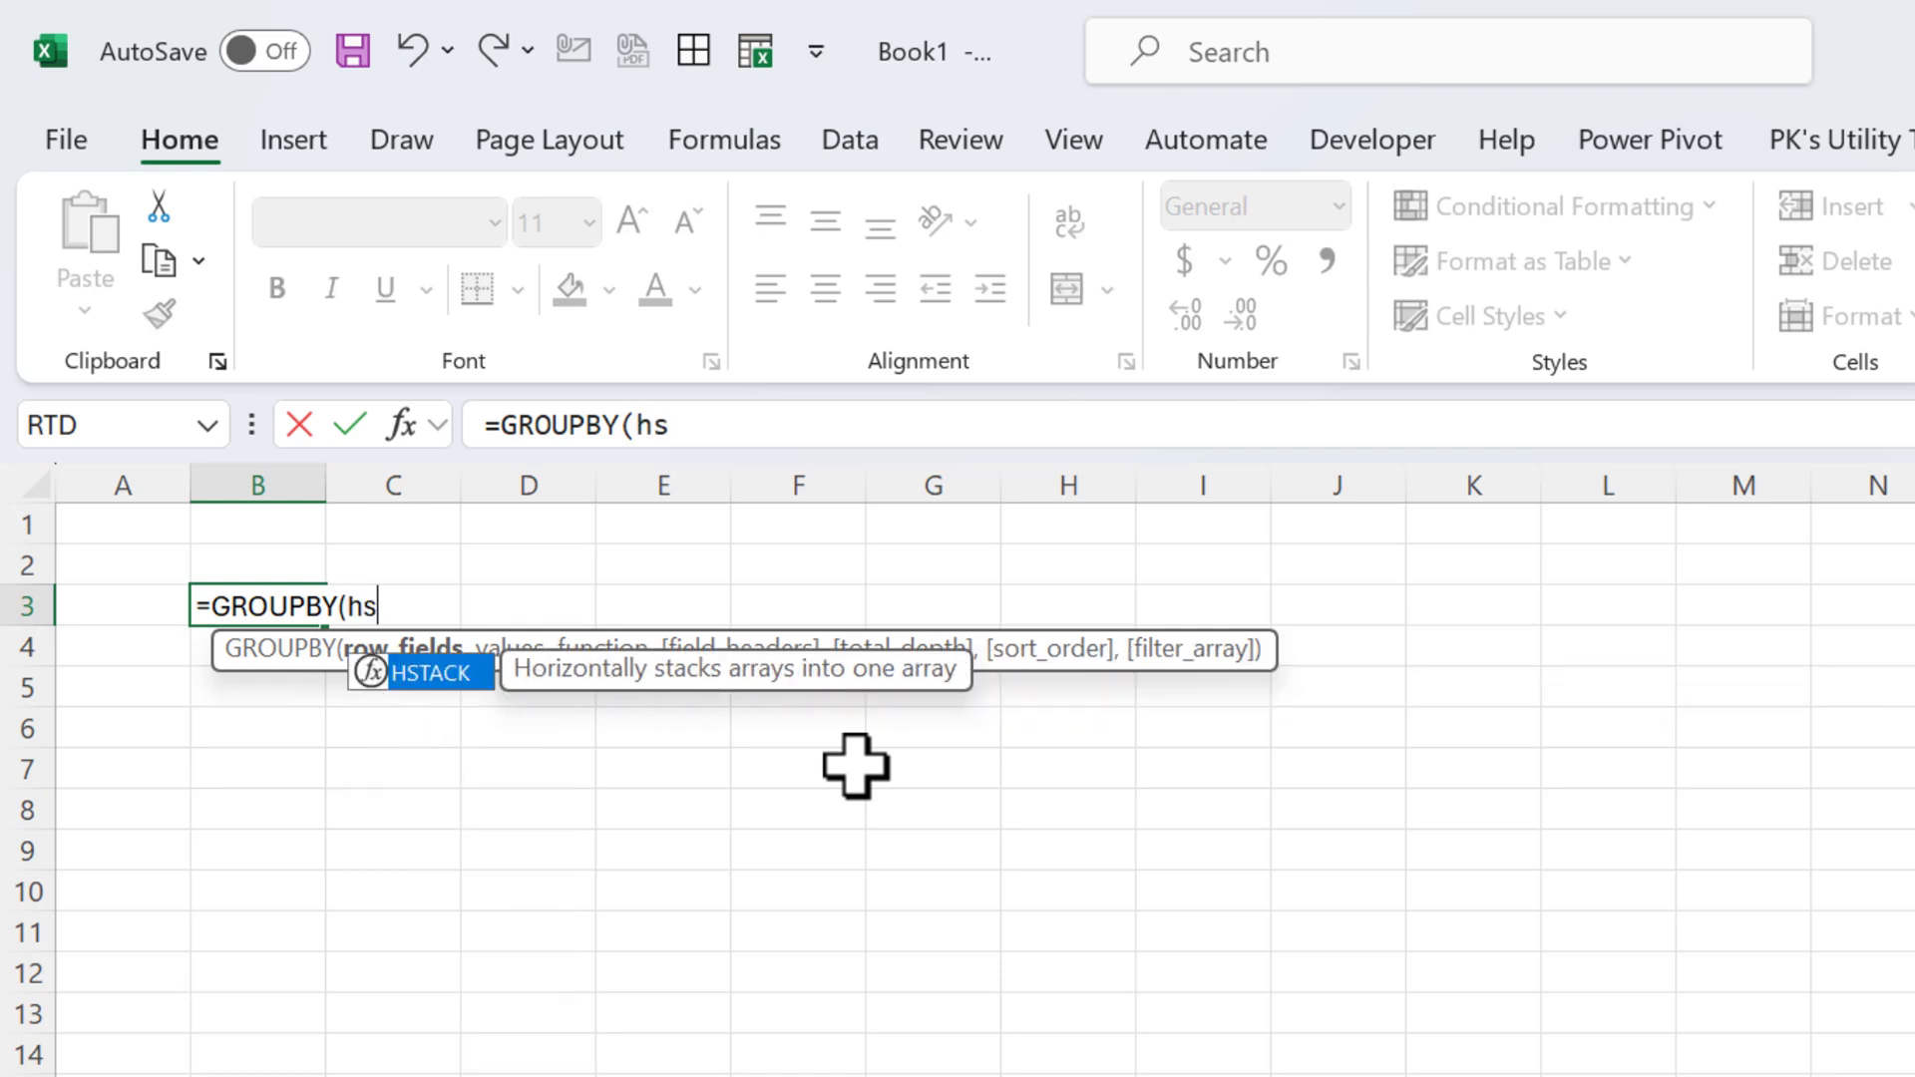
key("Tab")
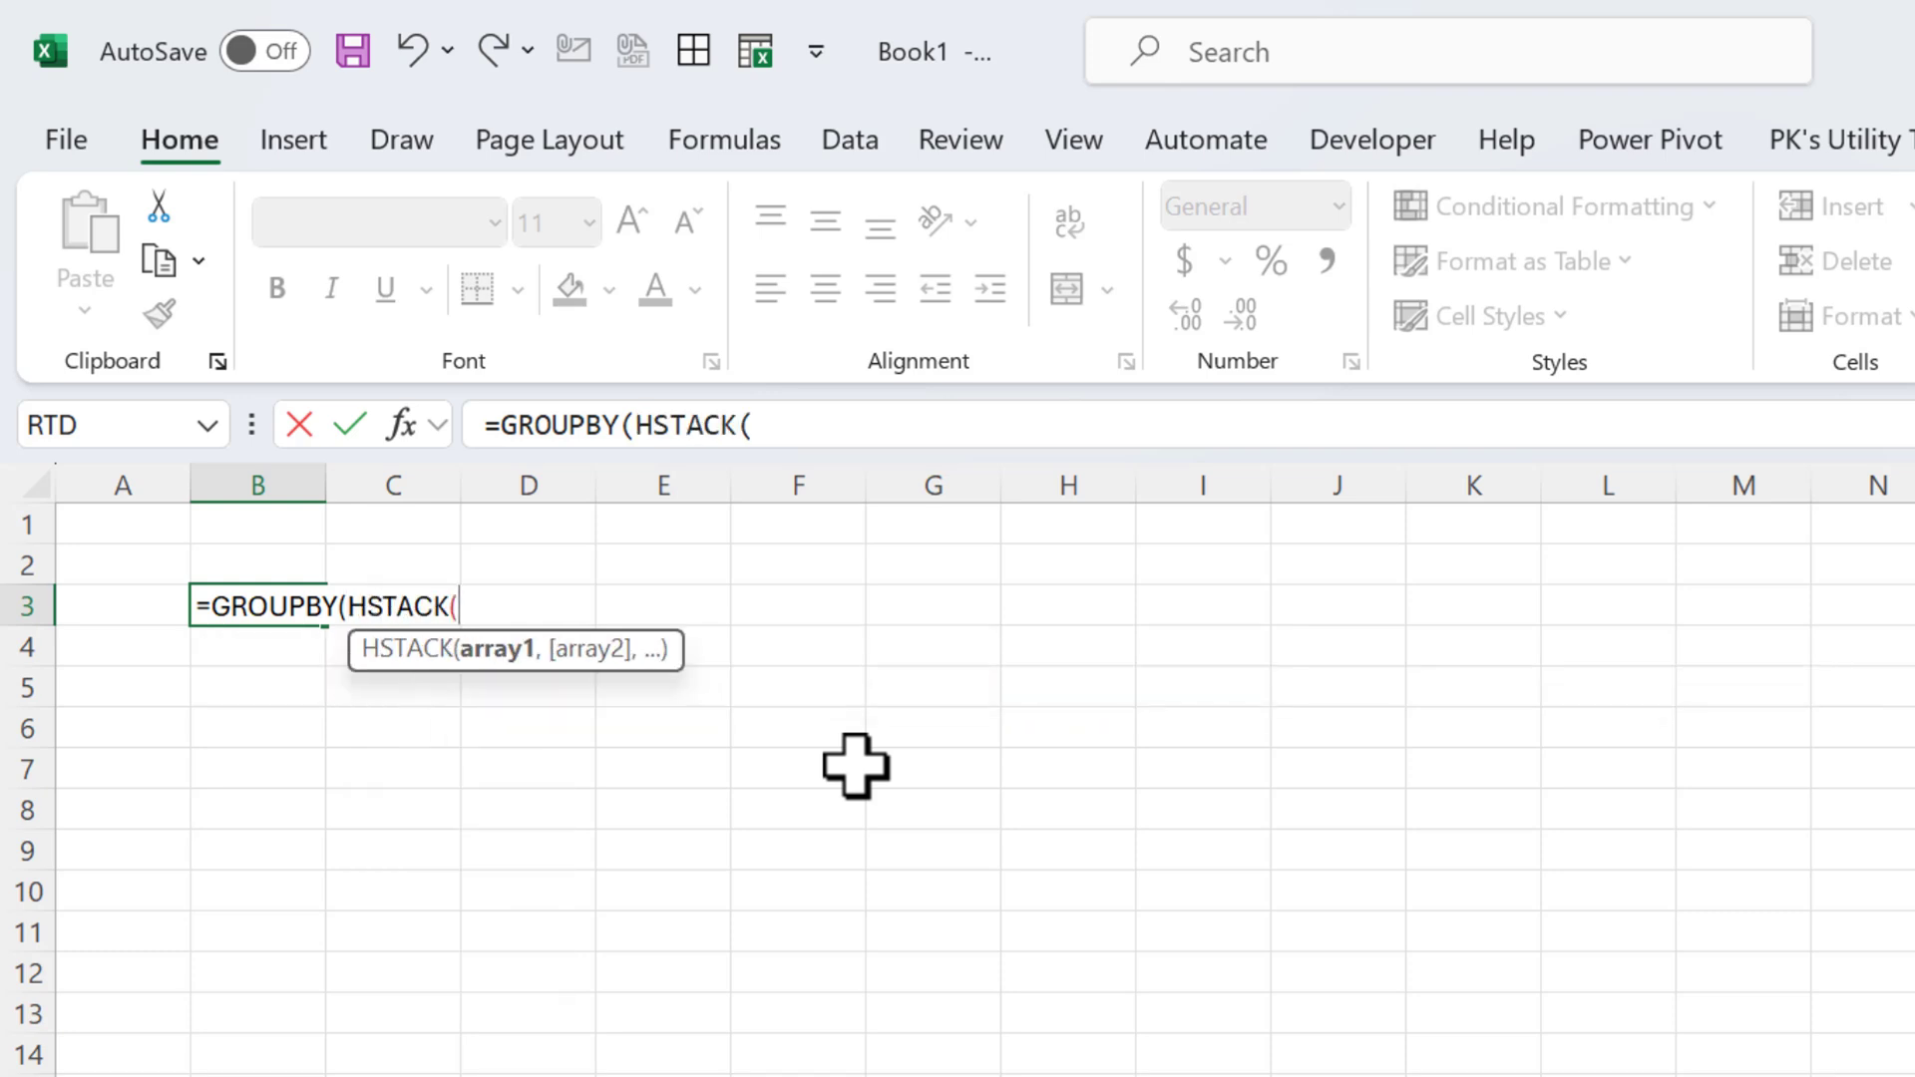
type("year")
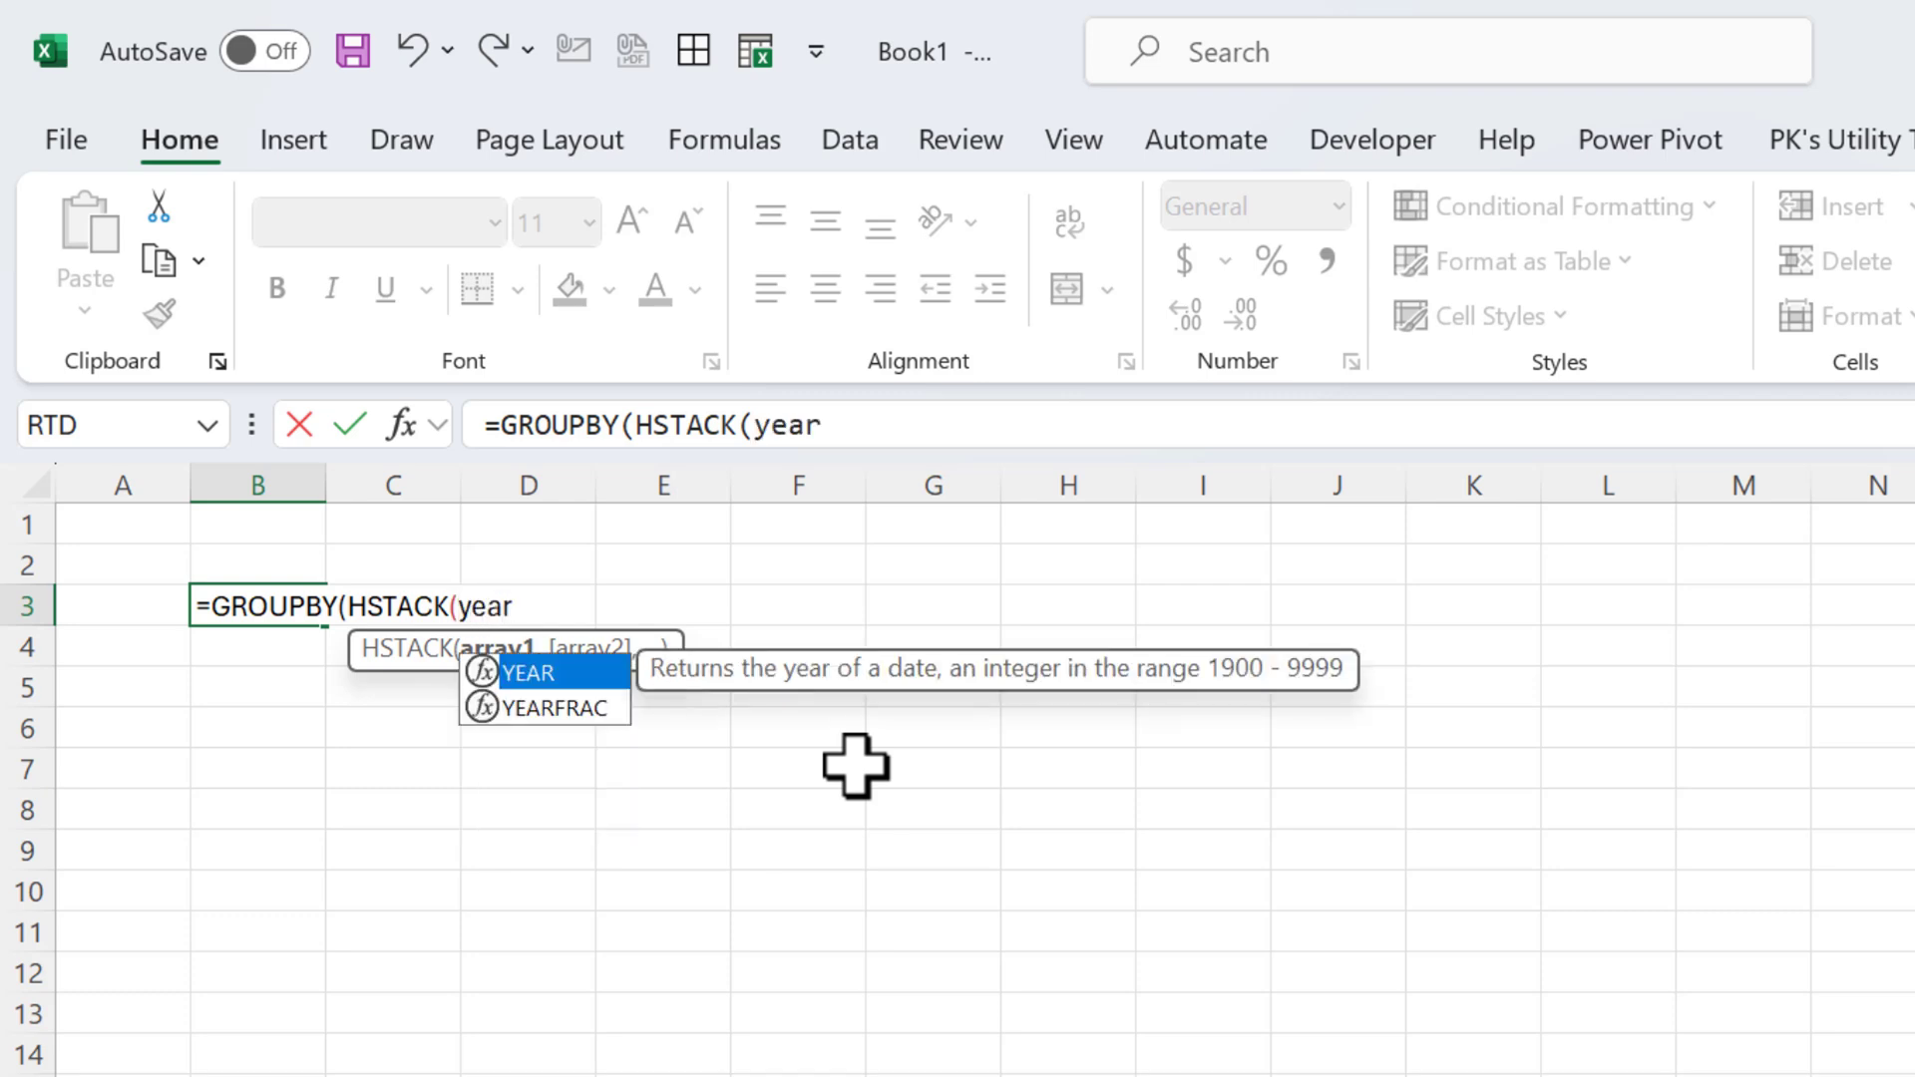
key("Tab")
type("date")
key("Tab")
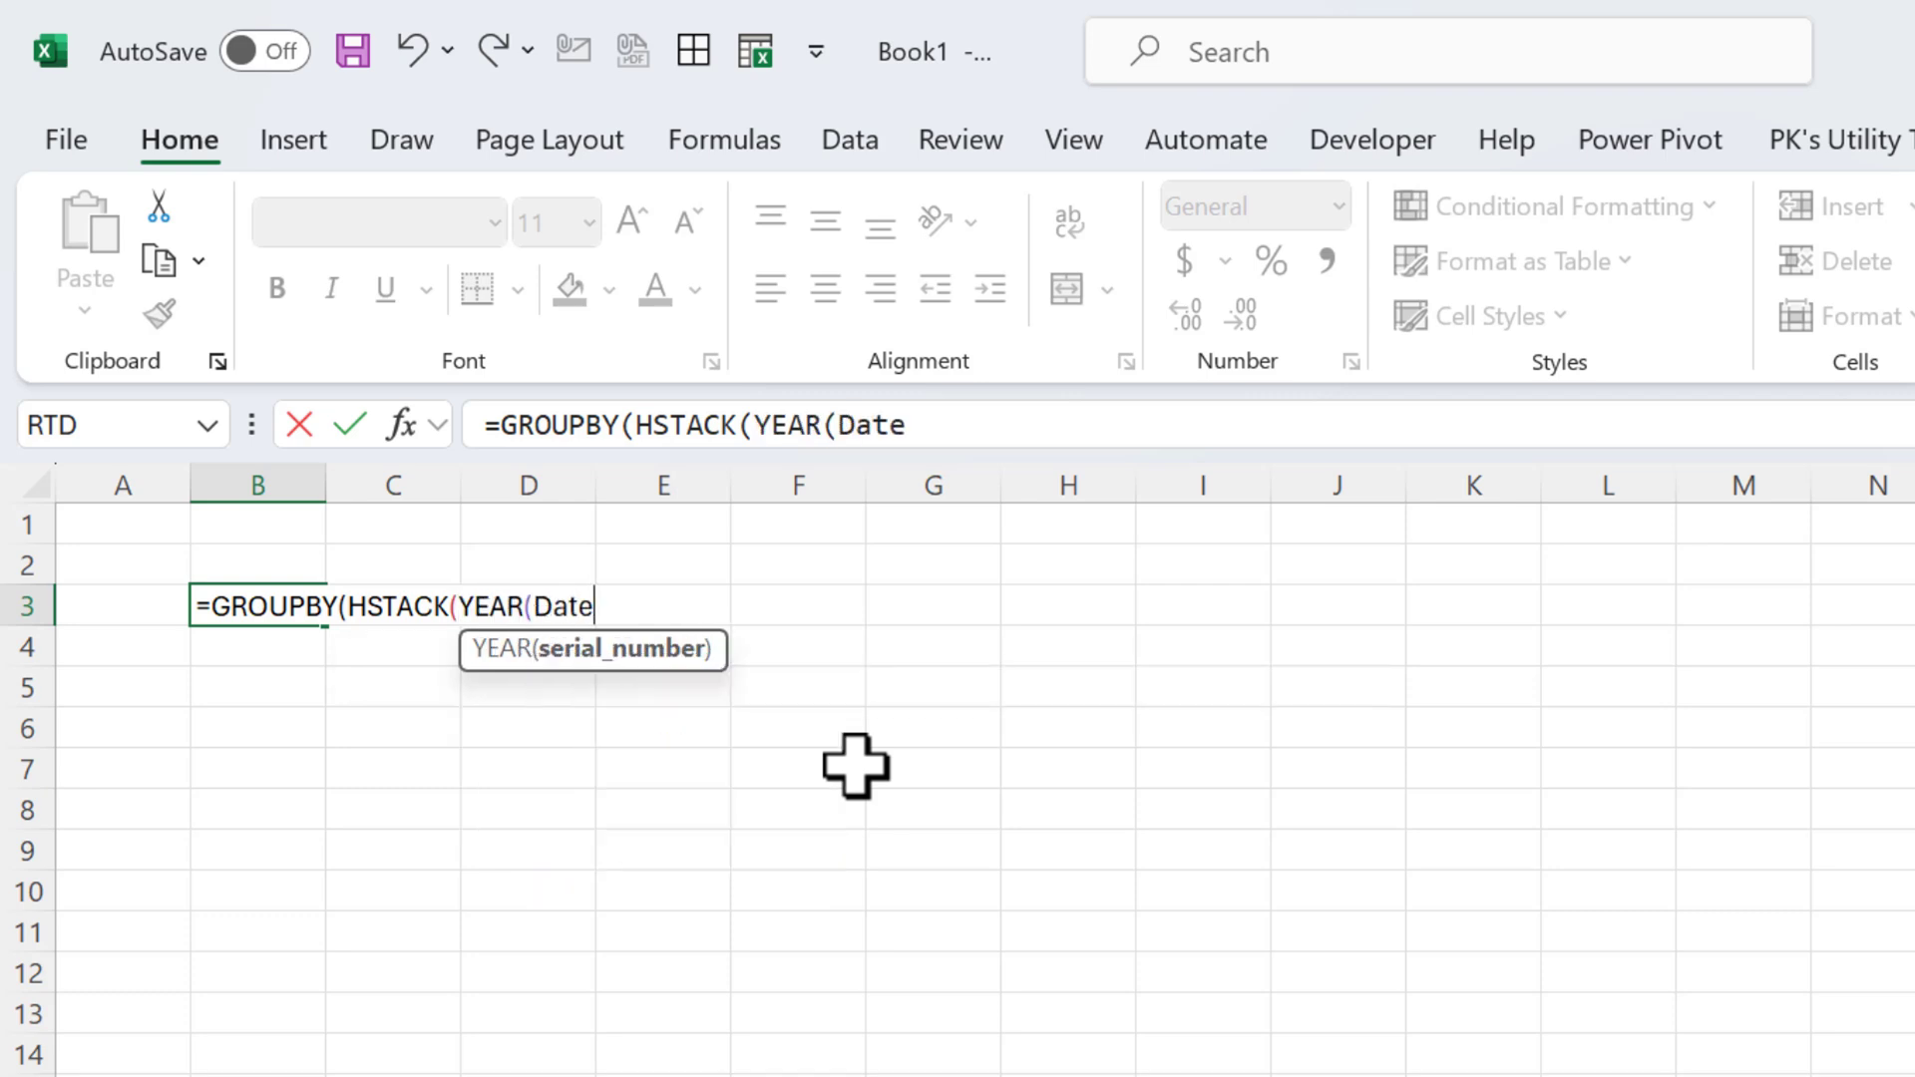
type("),")
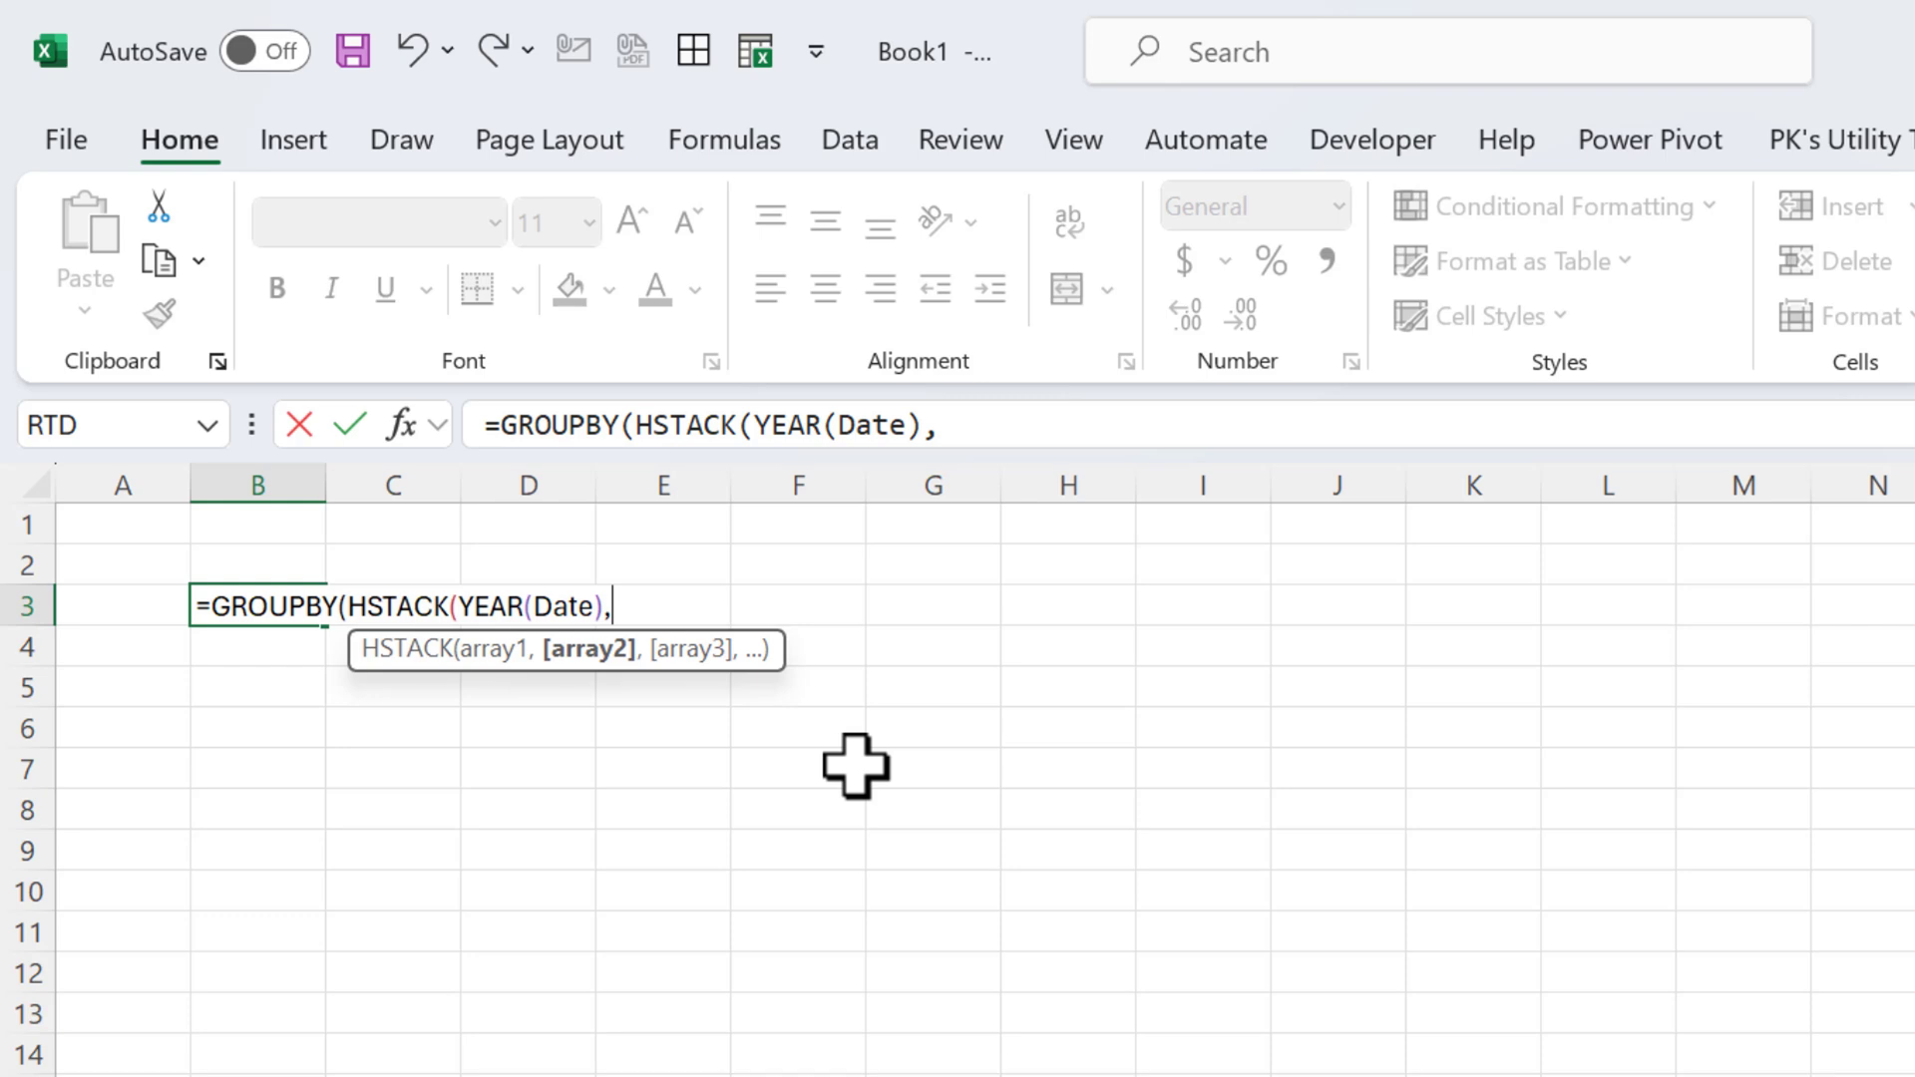
Add TEXT(Date,"MMMM") as the second HSTACK array and close the row_fields argument.
type("Text")
key("Tab")
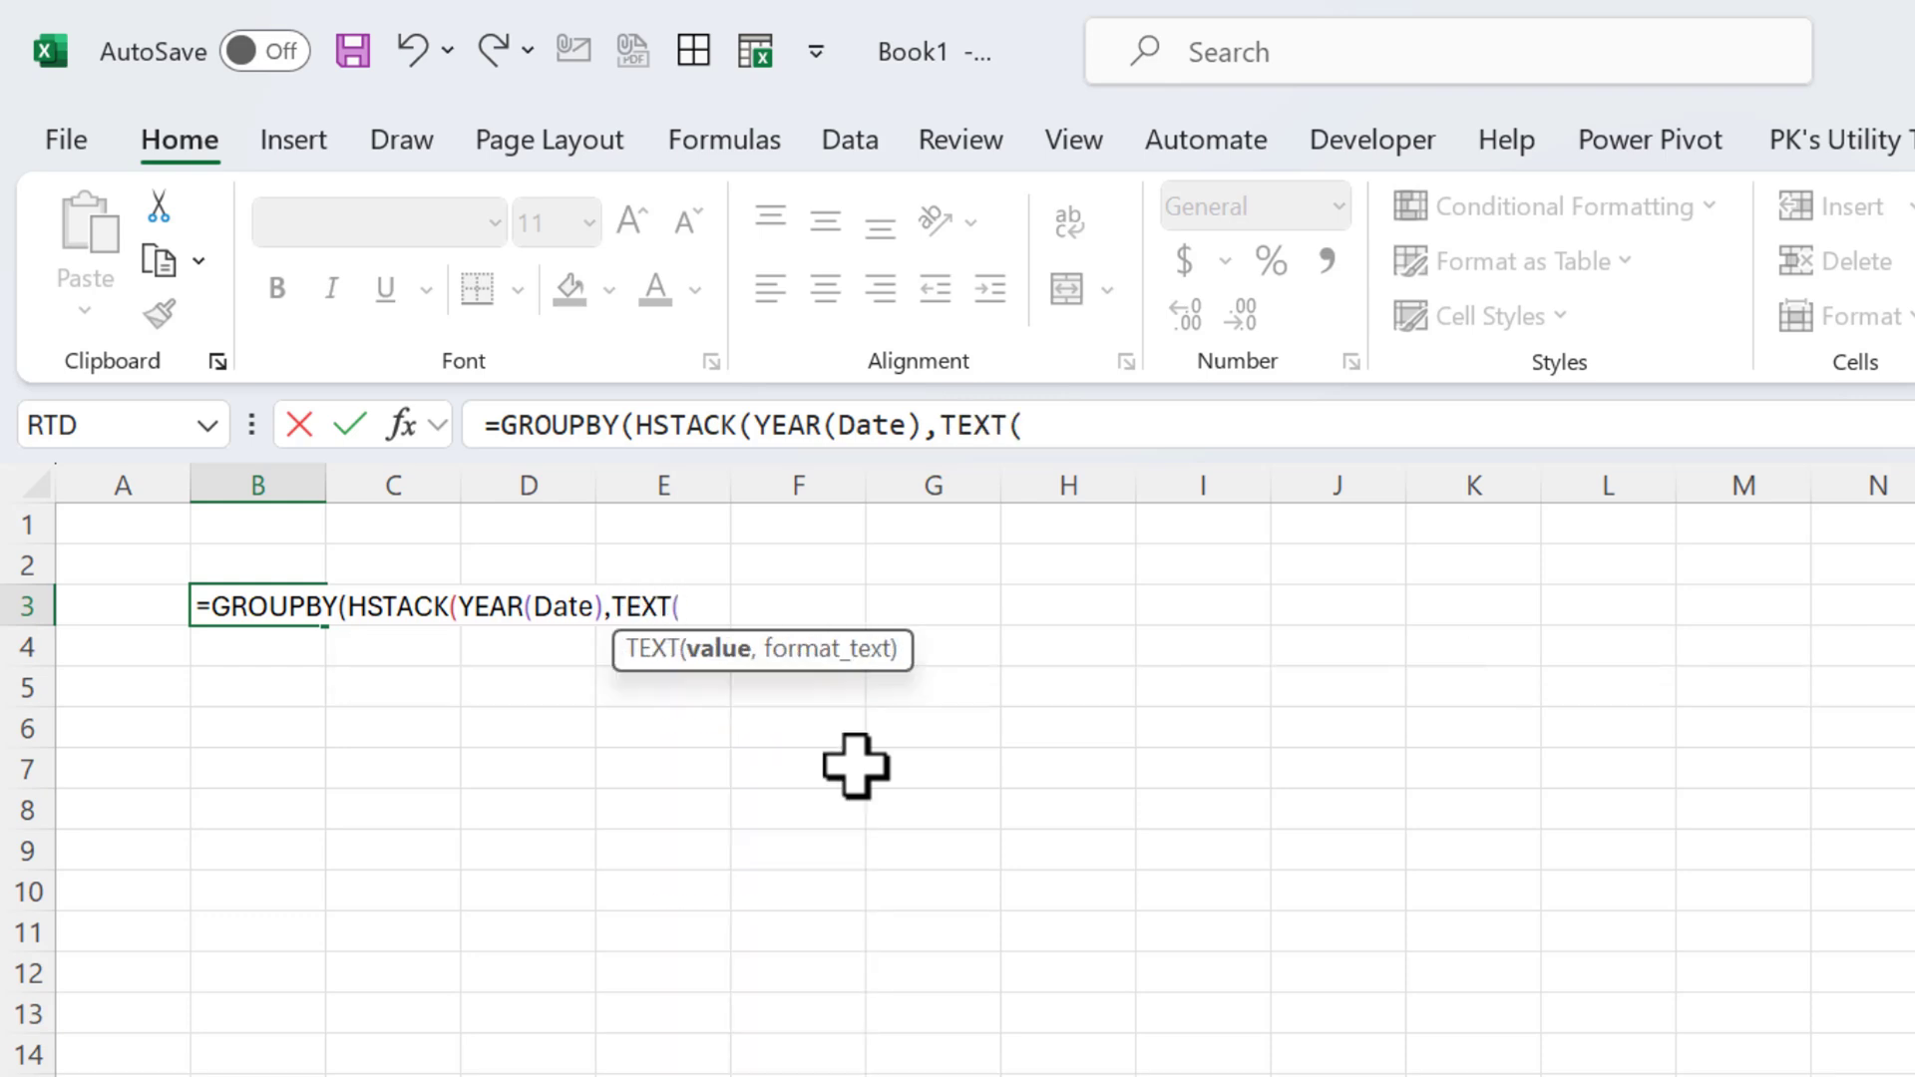
type("date")
key("Tab")
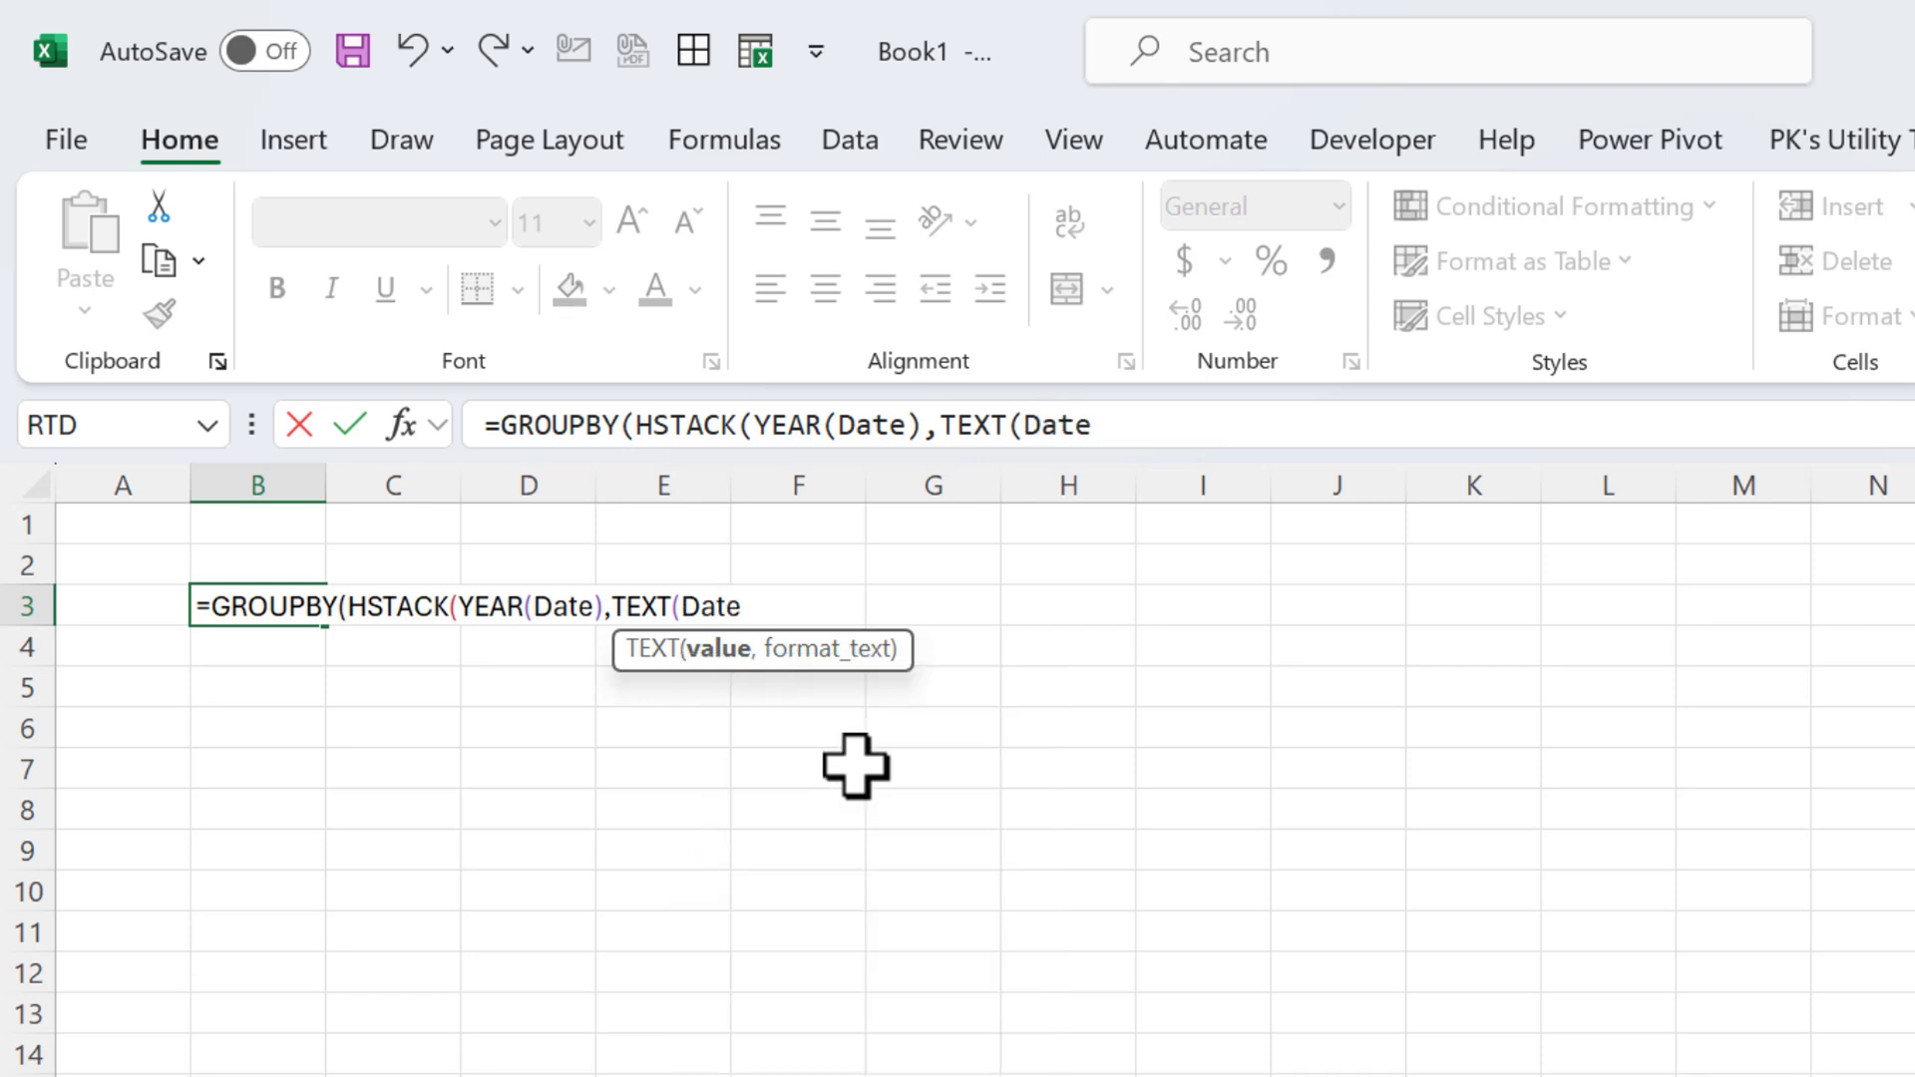
type(",\"MMM")
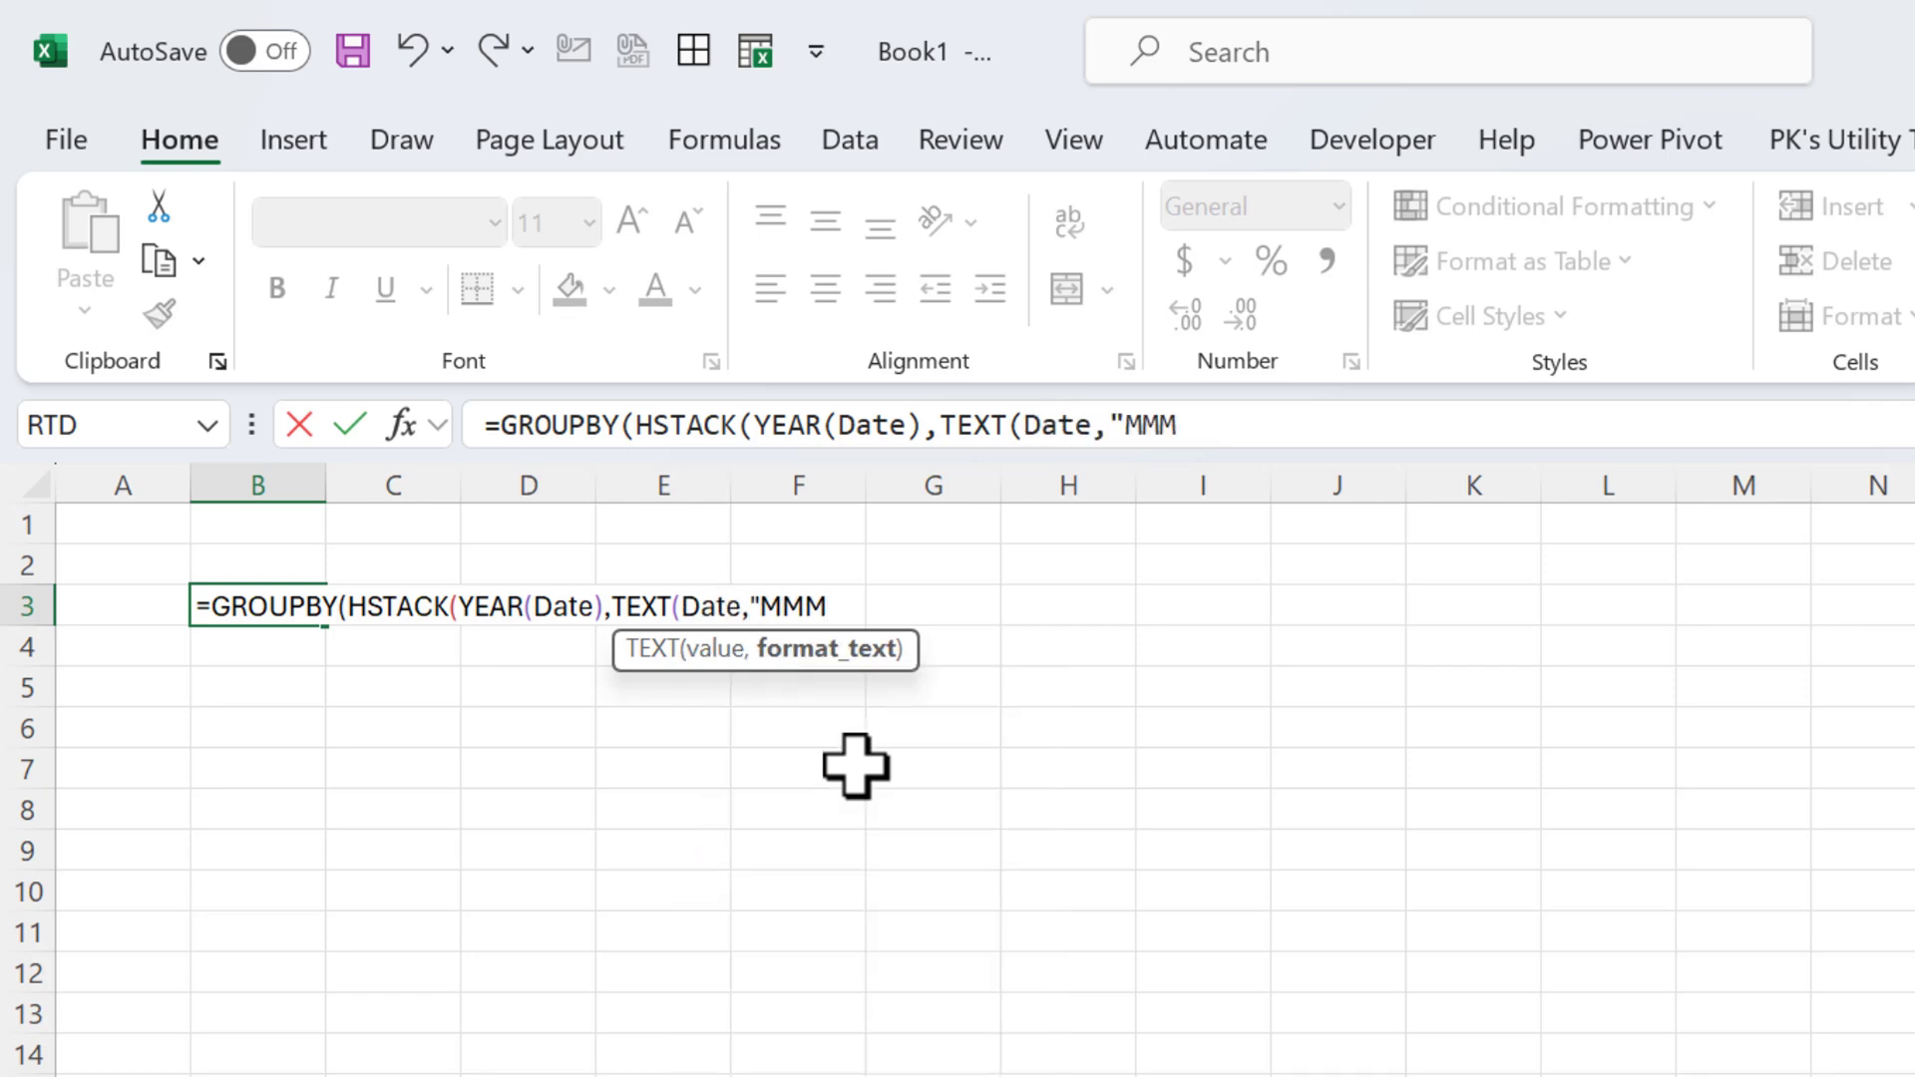
type("M\")")
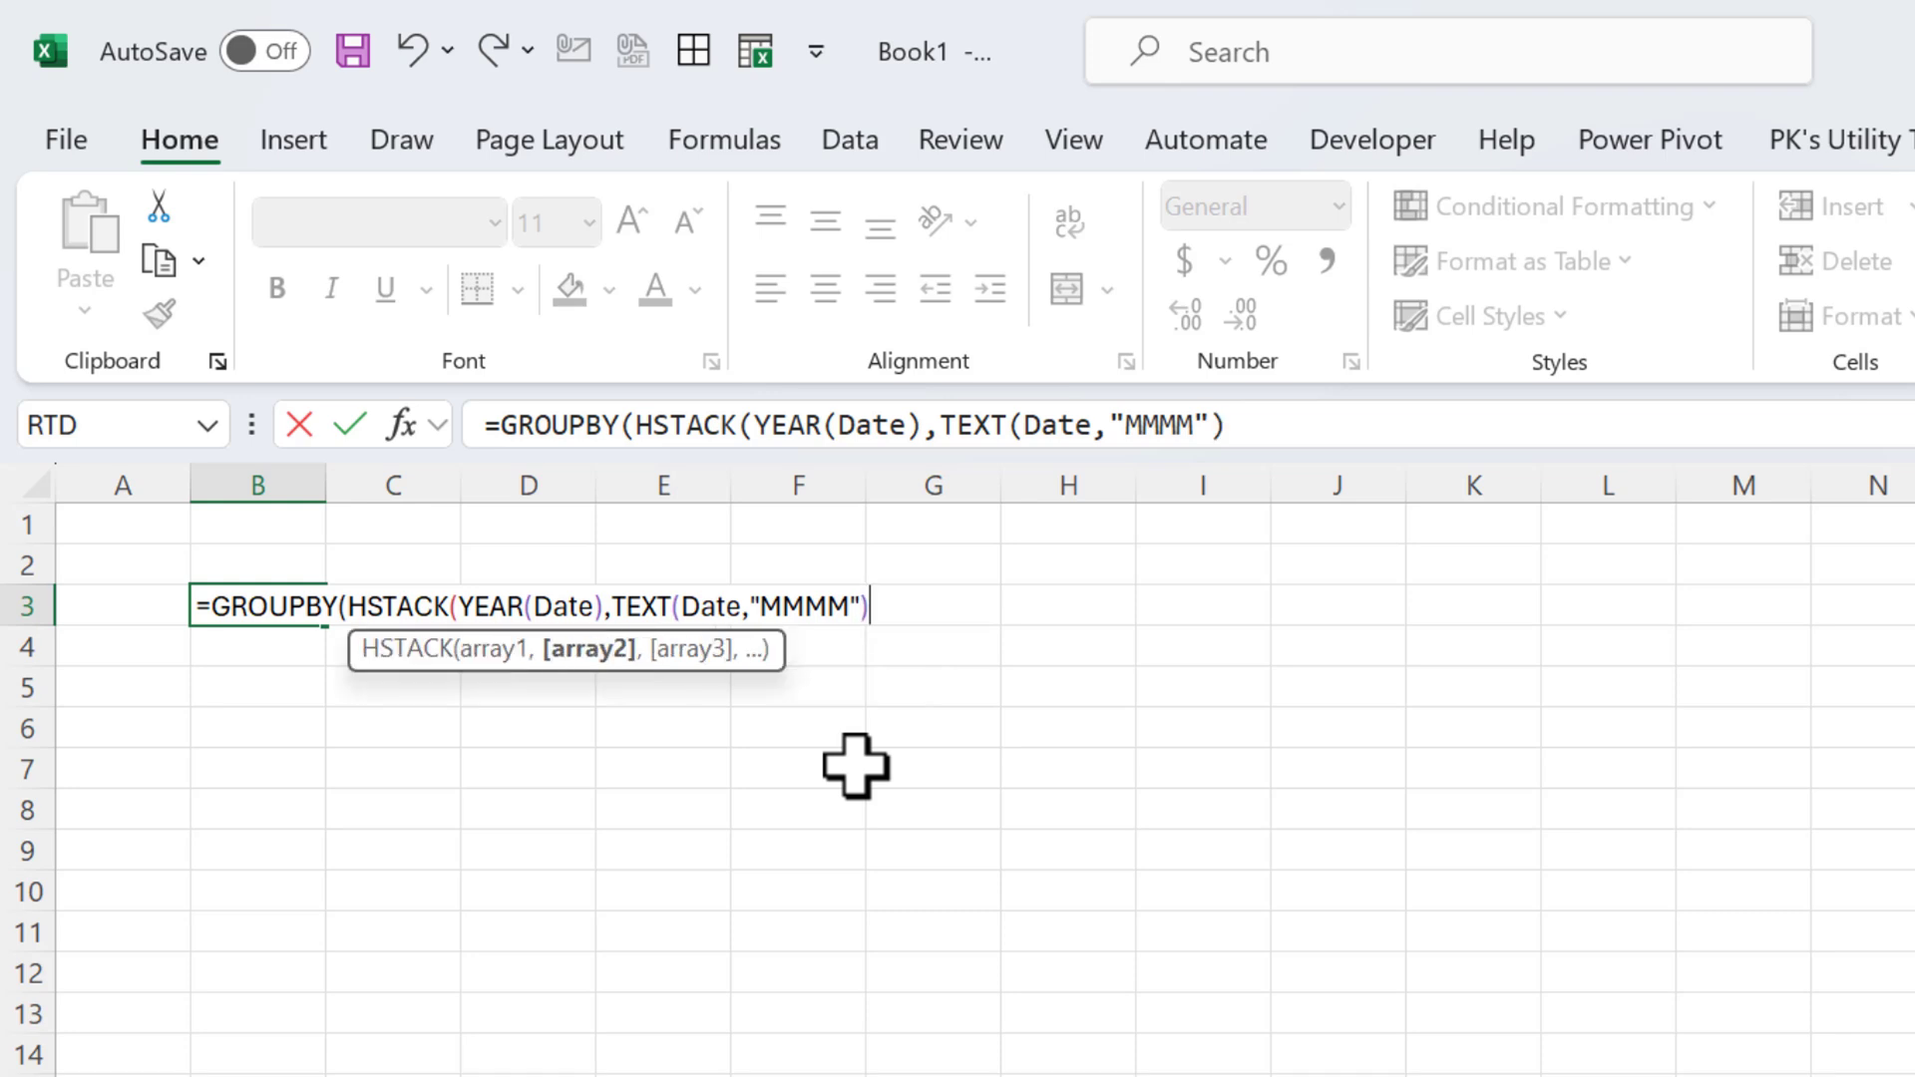
type("),")
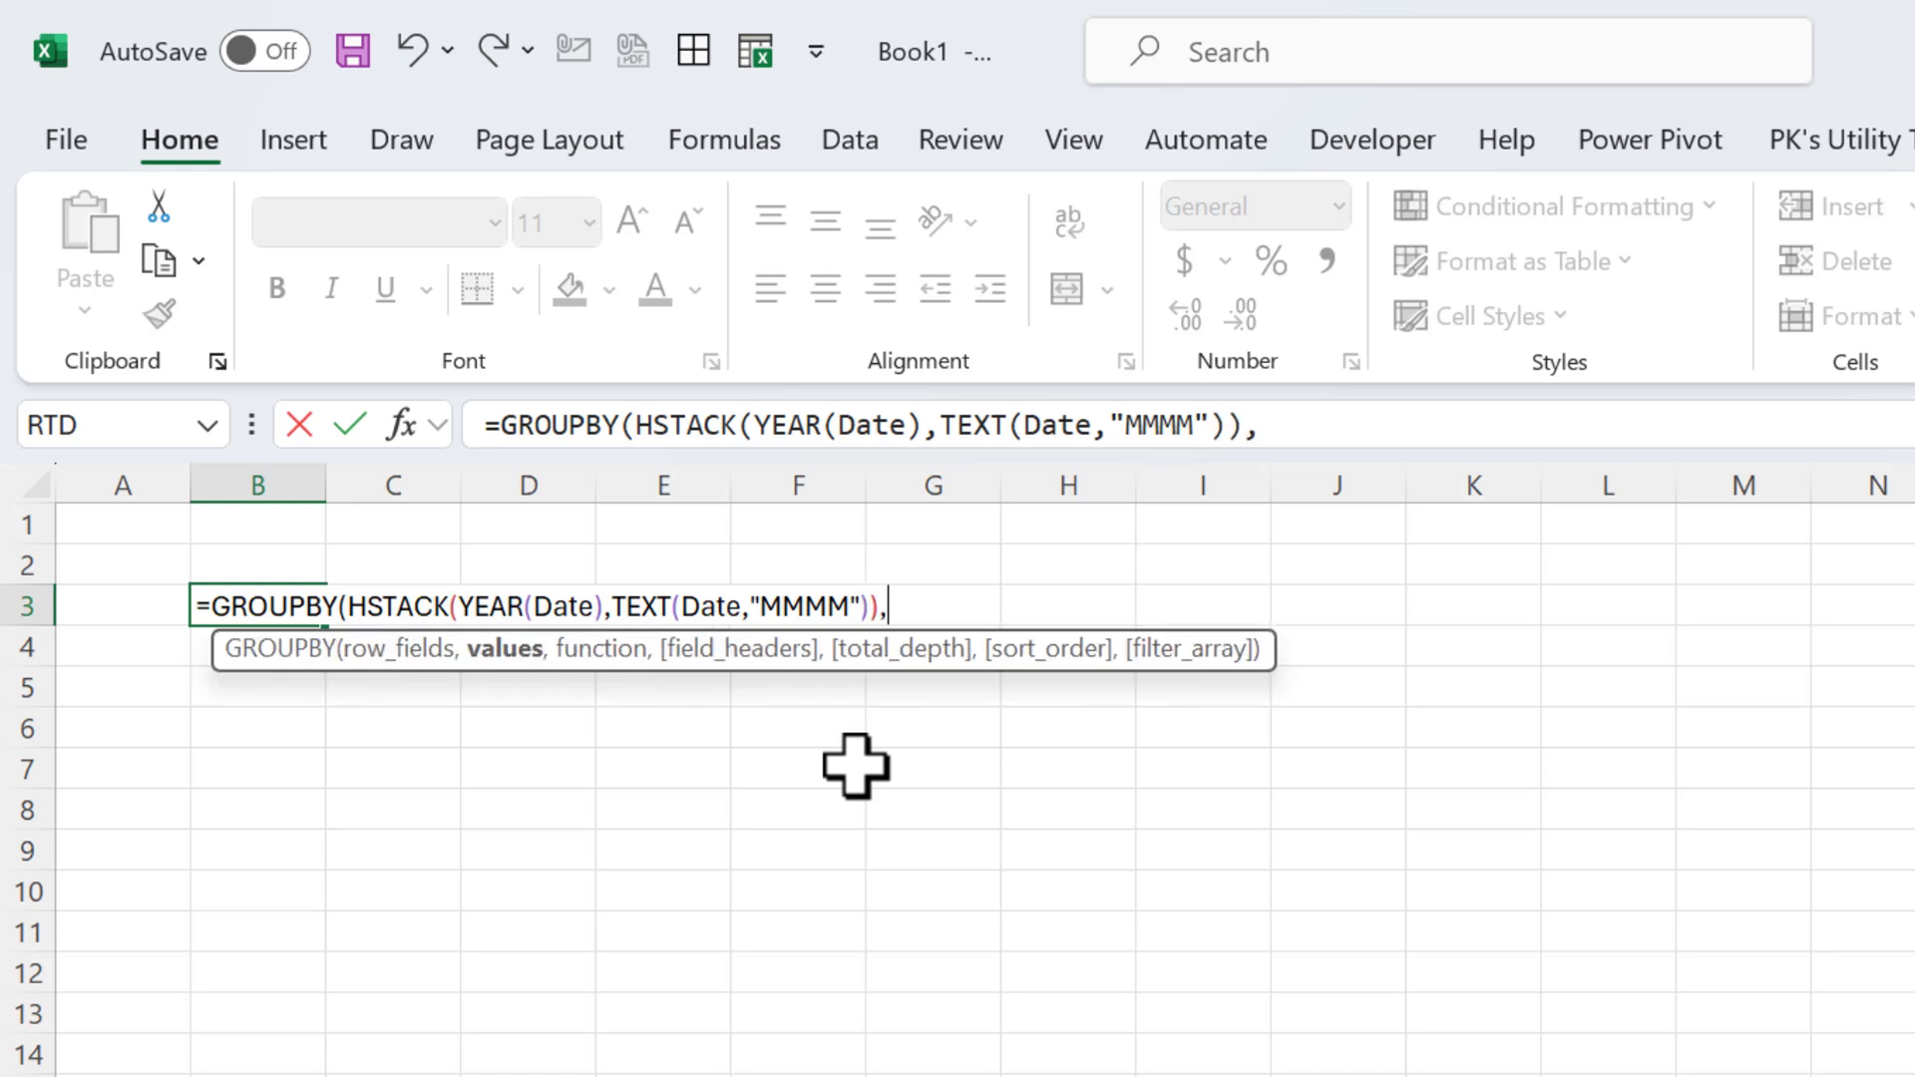
Complete B3's GROUPBY formula with Profit as the values and SUM as the function.
type("prof")
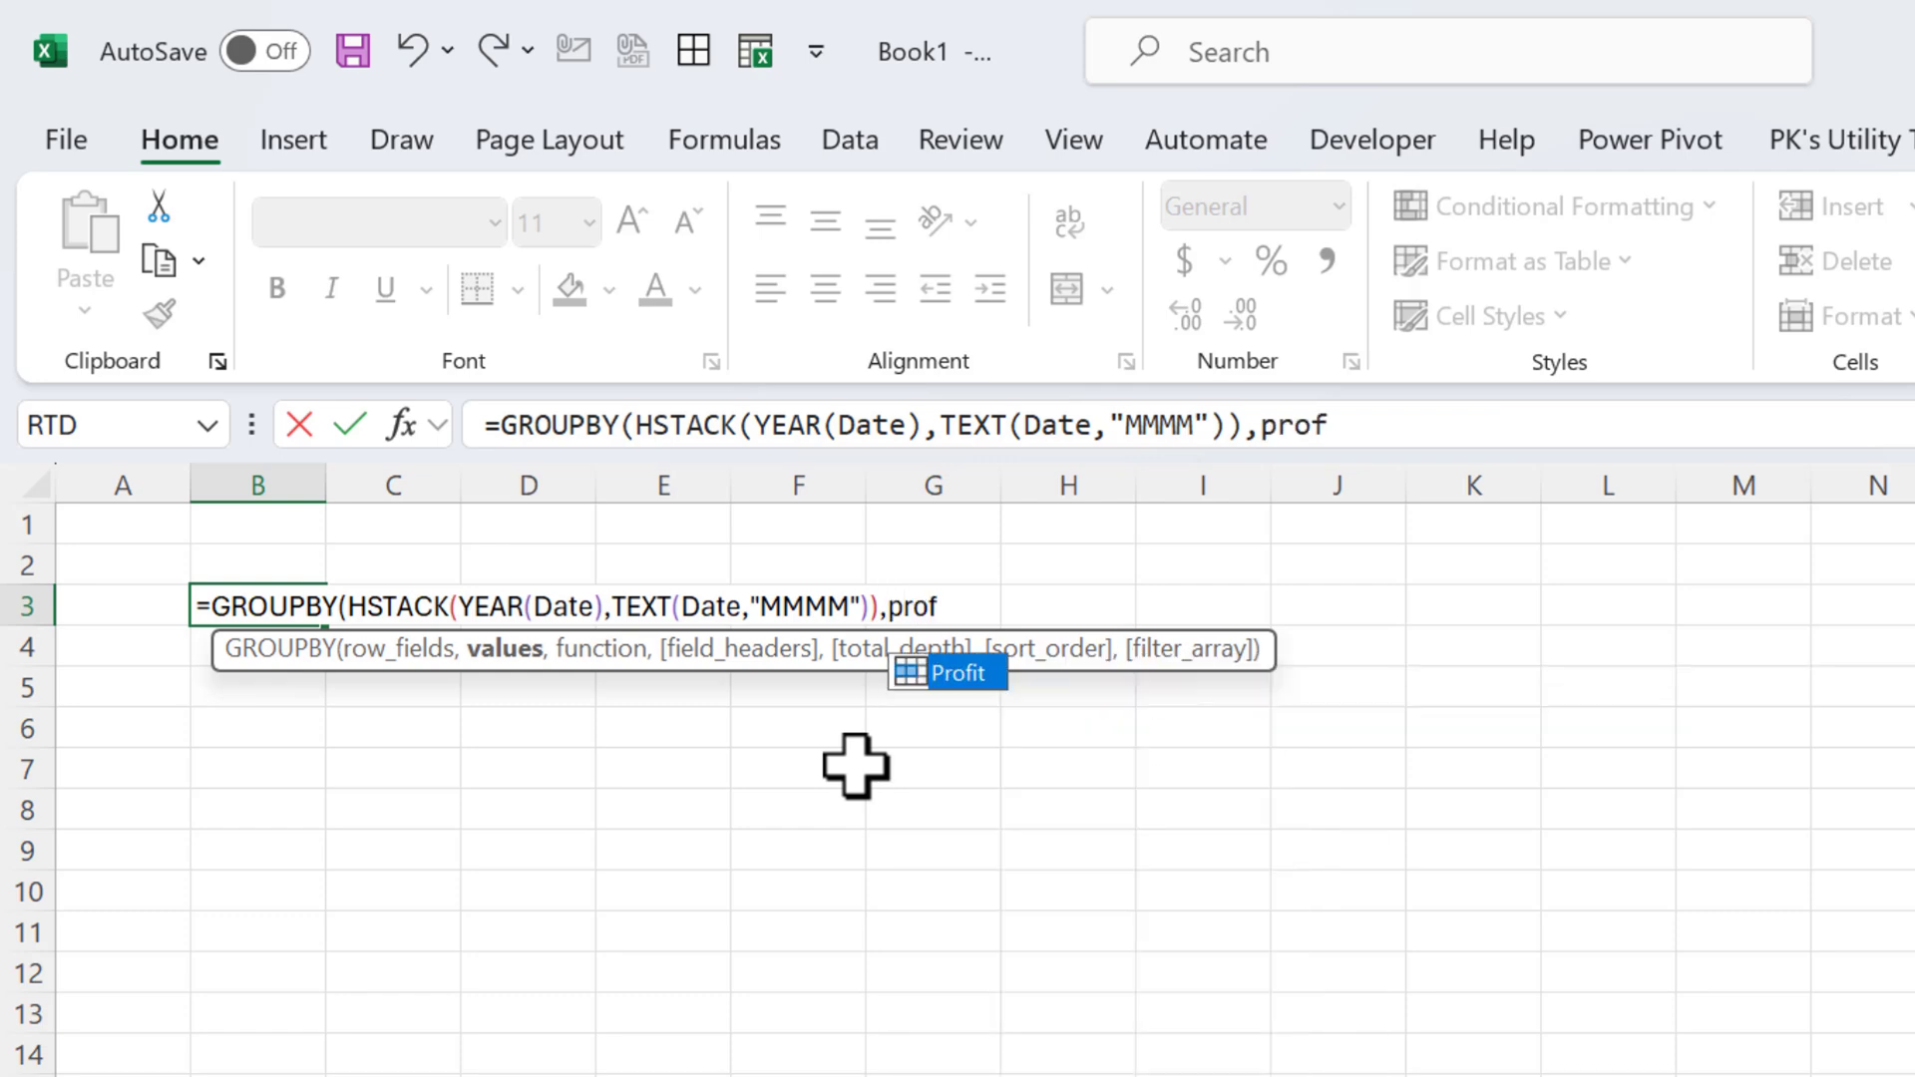
key("Tab")
type(",")
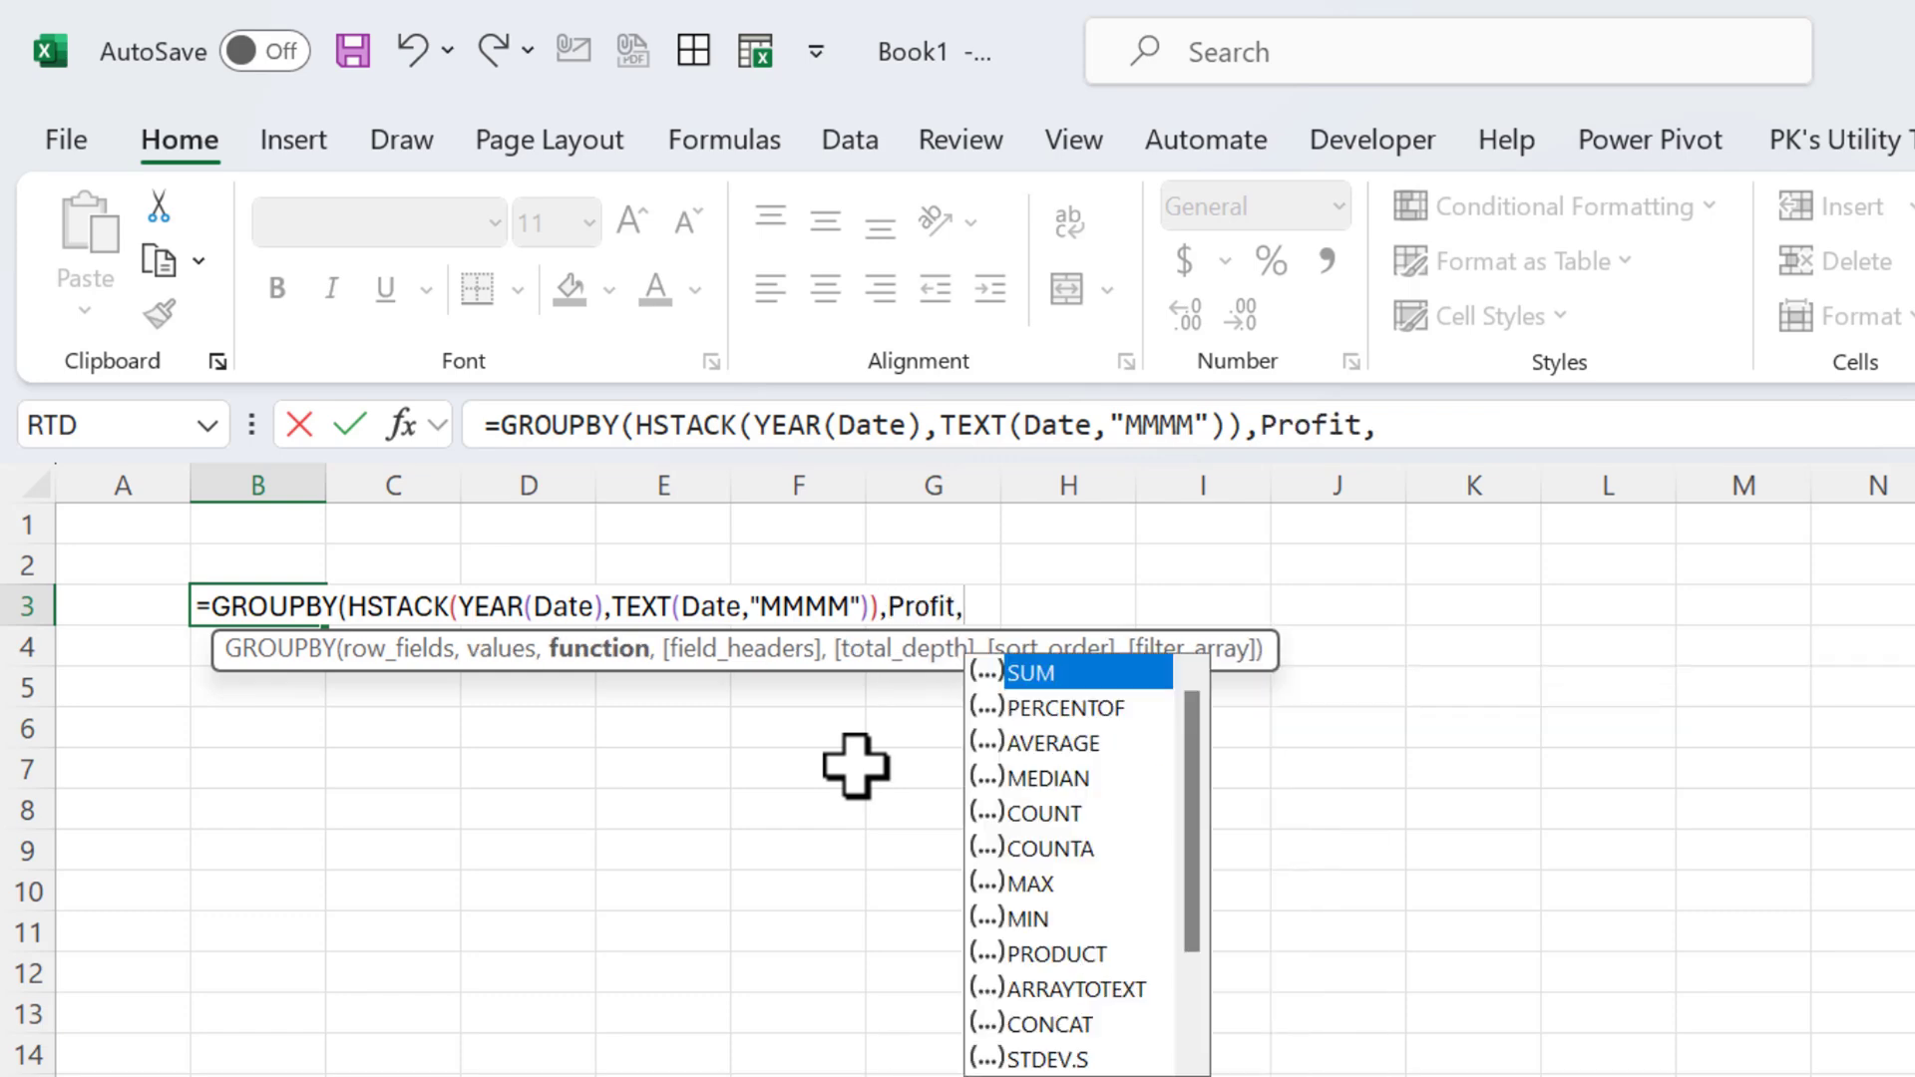
key("Tab")
type(")")
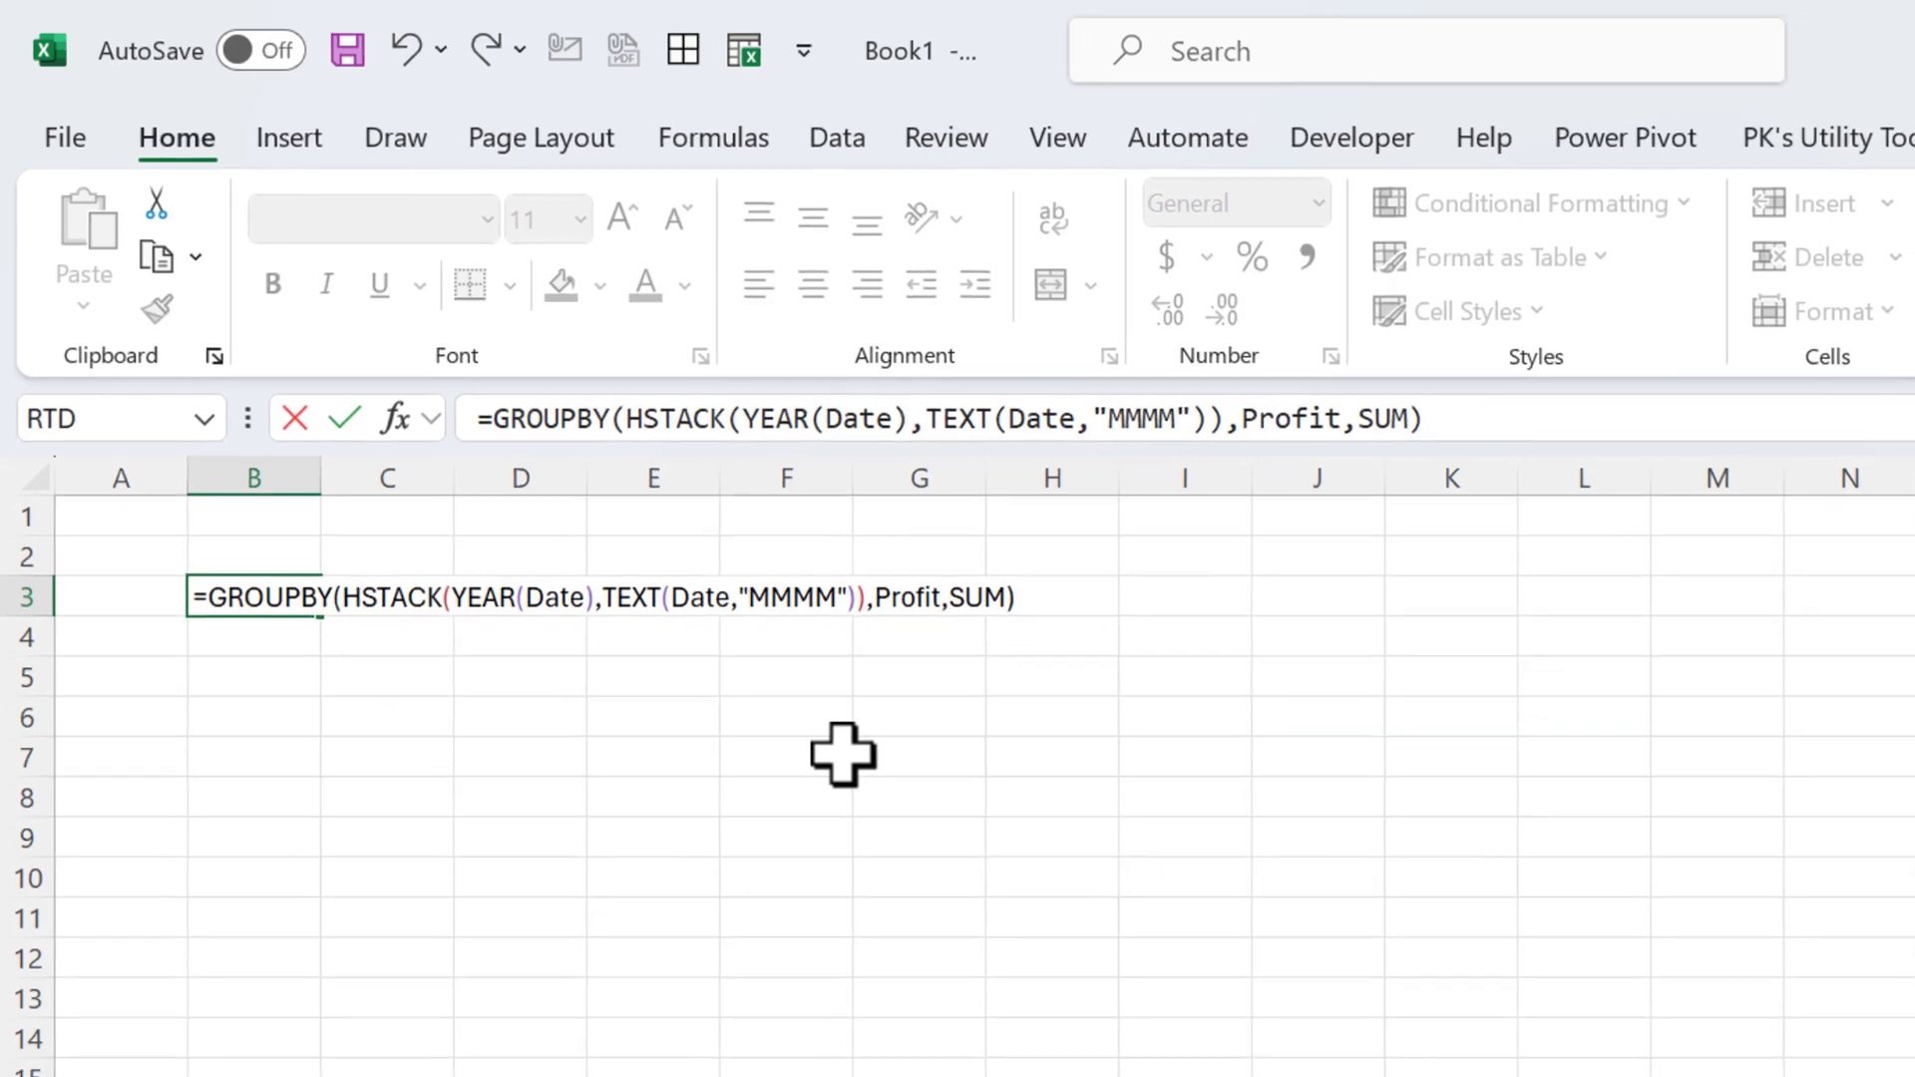
key("Return")
key("Up")
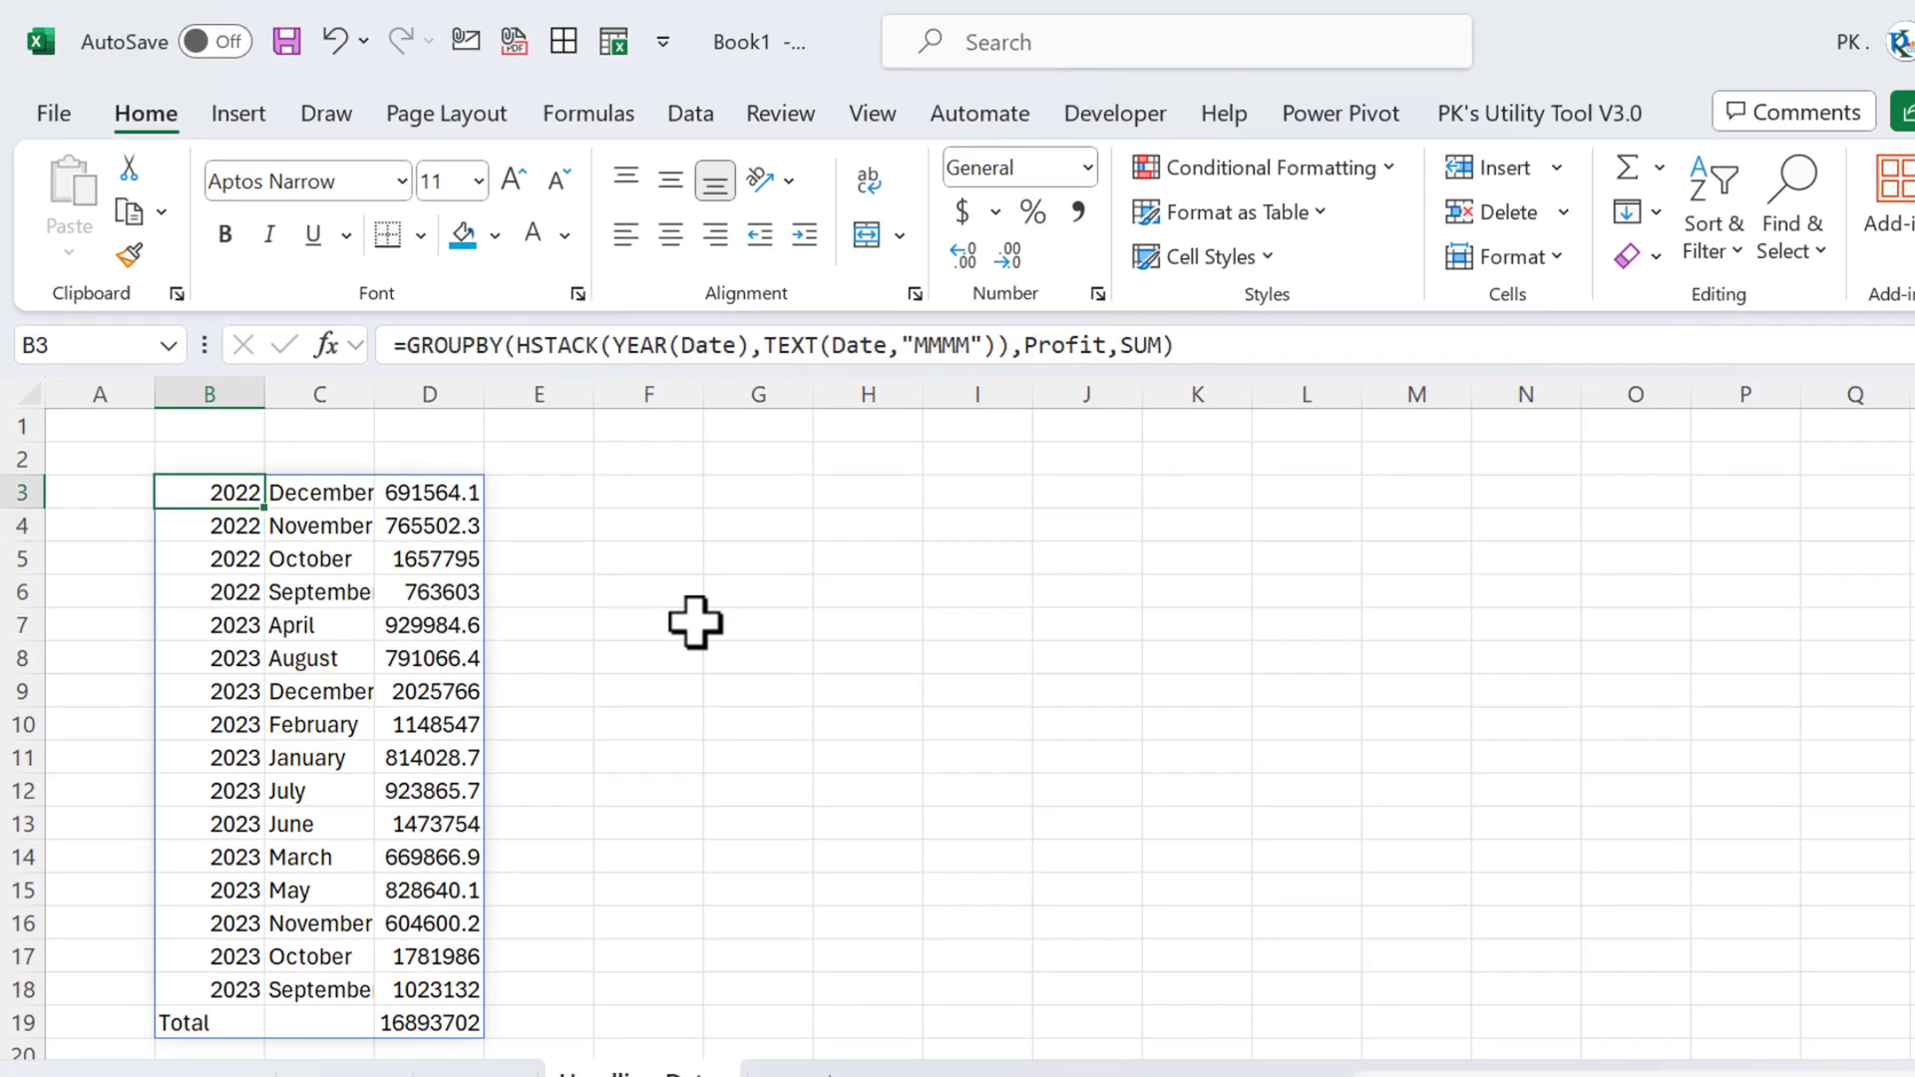
Enter the headers Year, Month and Profit in B2:D2 above the grouped report.
key("Up")
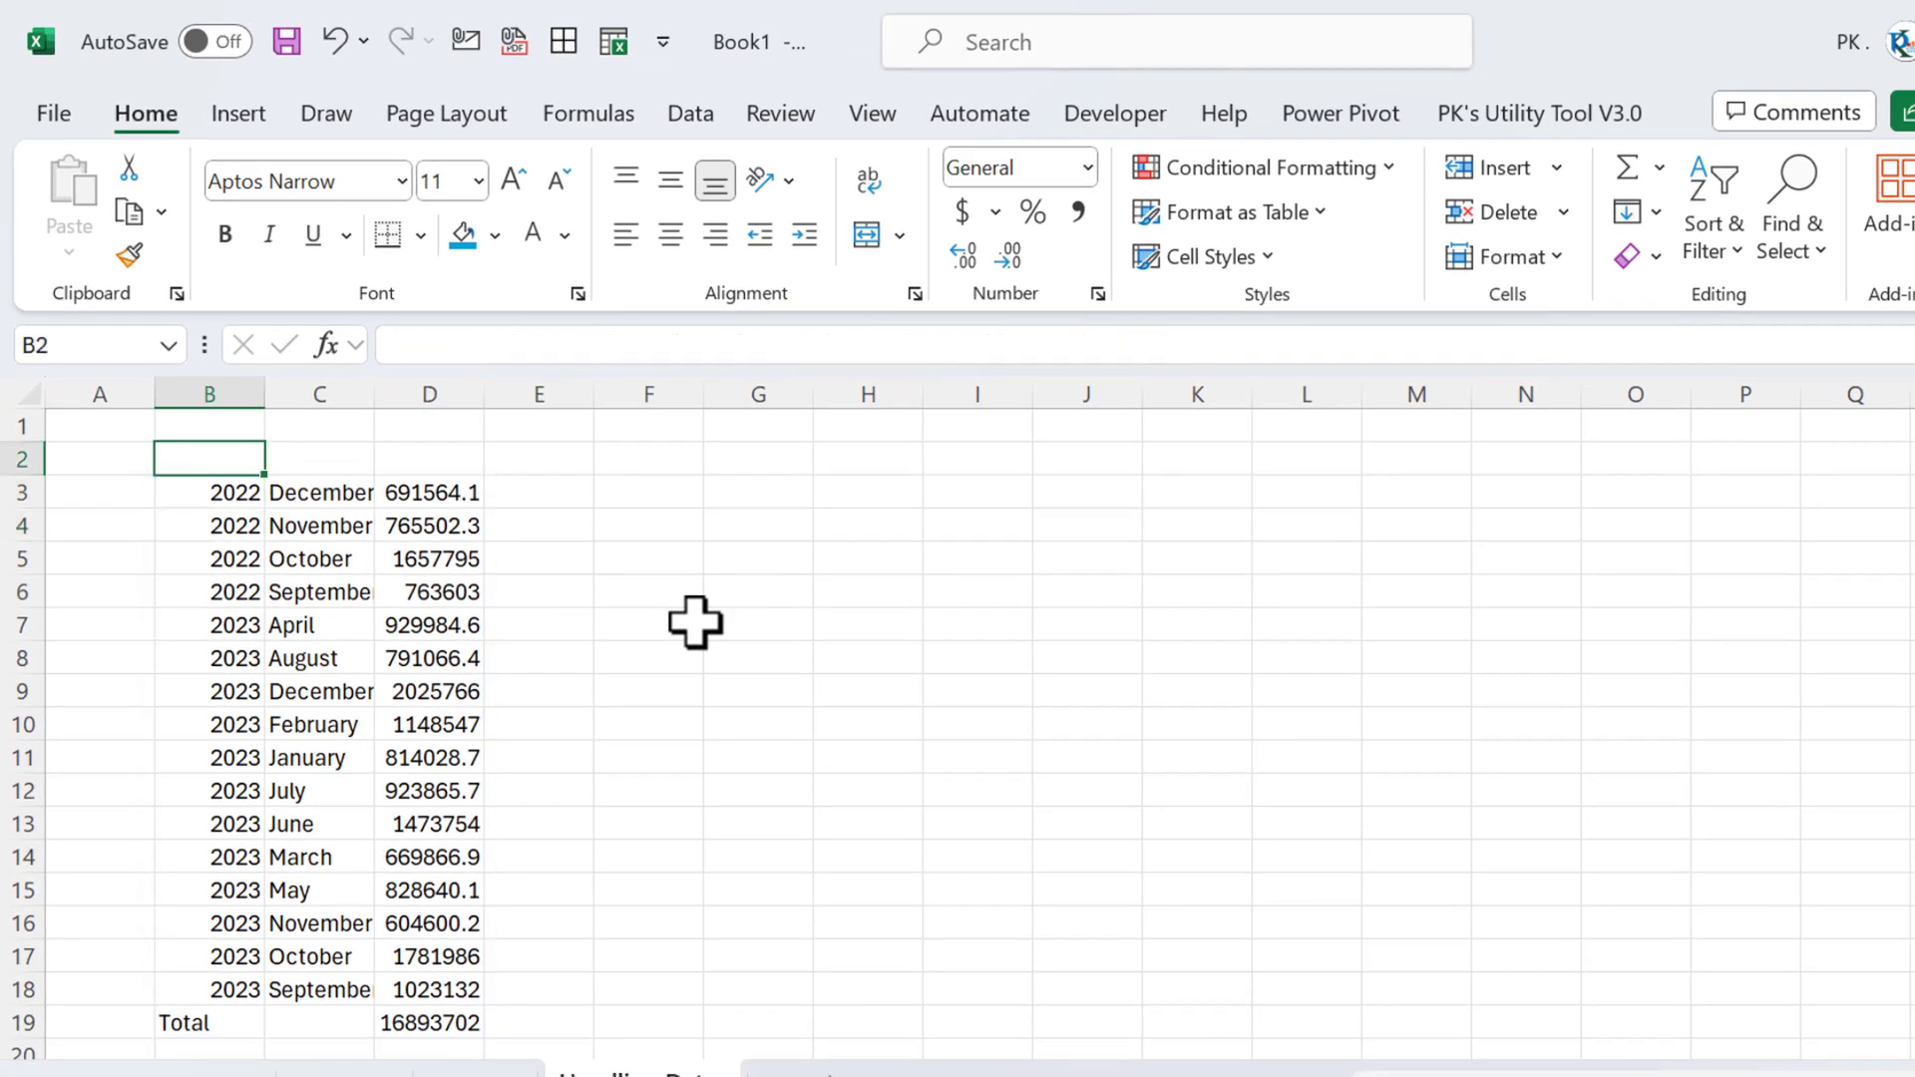
type("Year")
key("Tab")
type("Month")
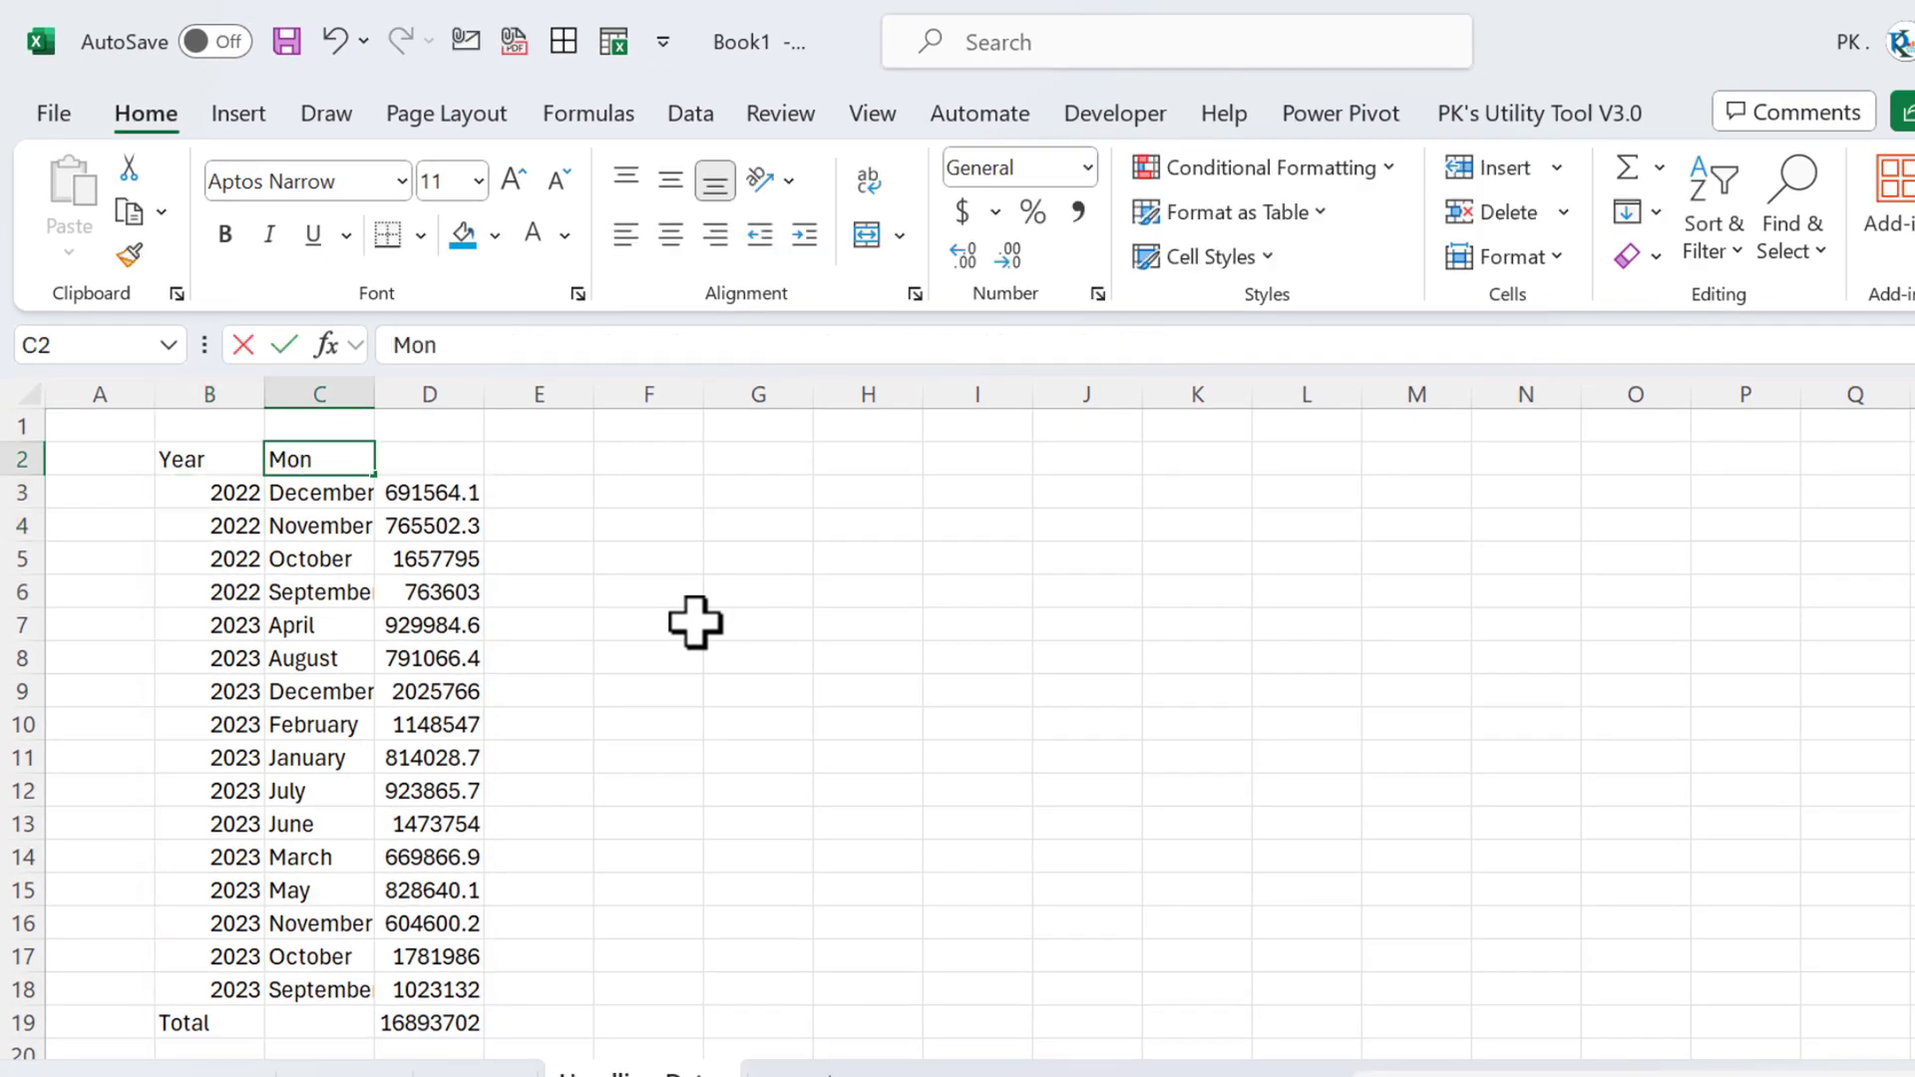
key("Tab")
type("Pr")
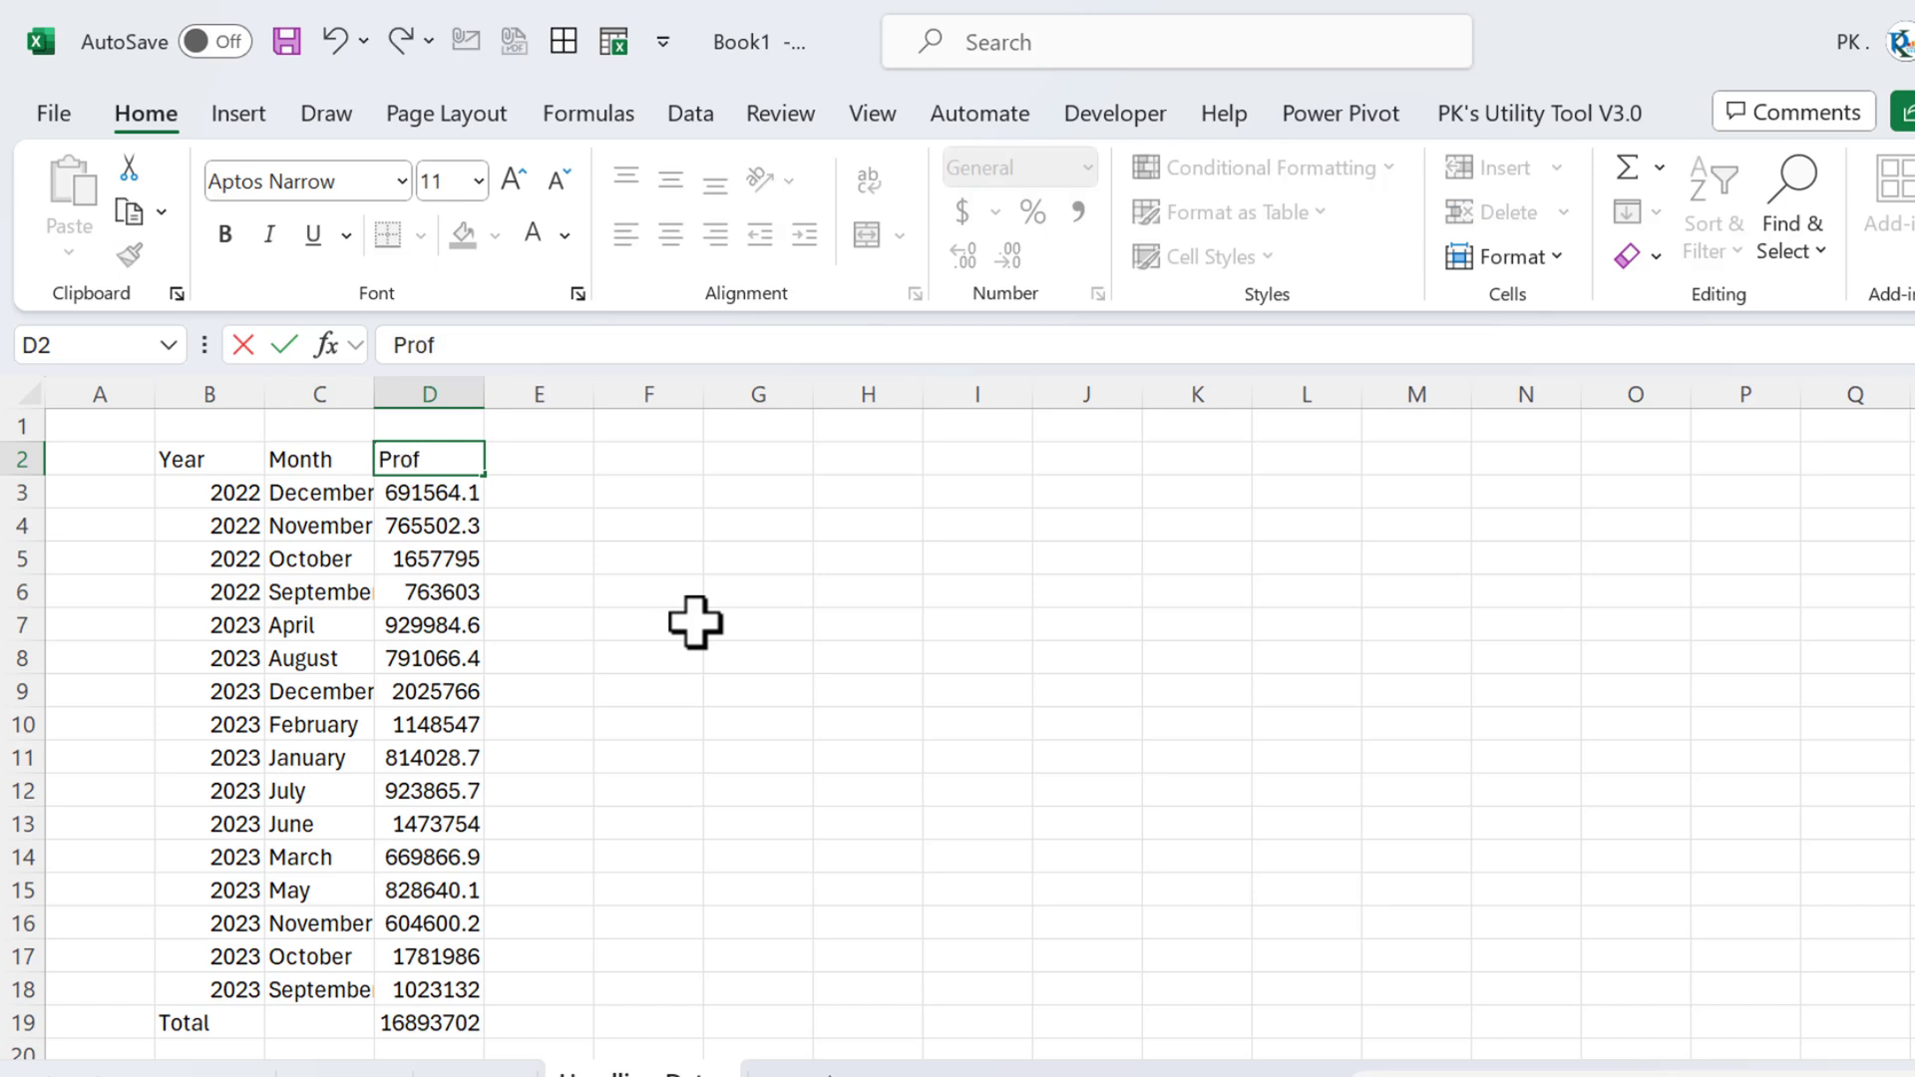
type("ofit")
key("Return")
key("ctrl+Down")
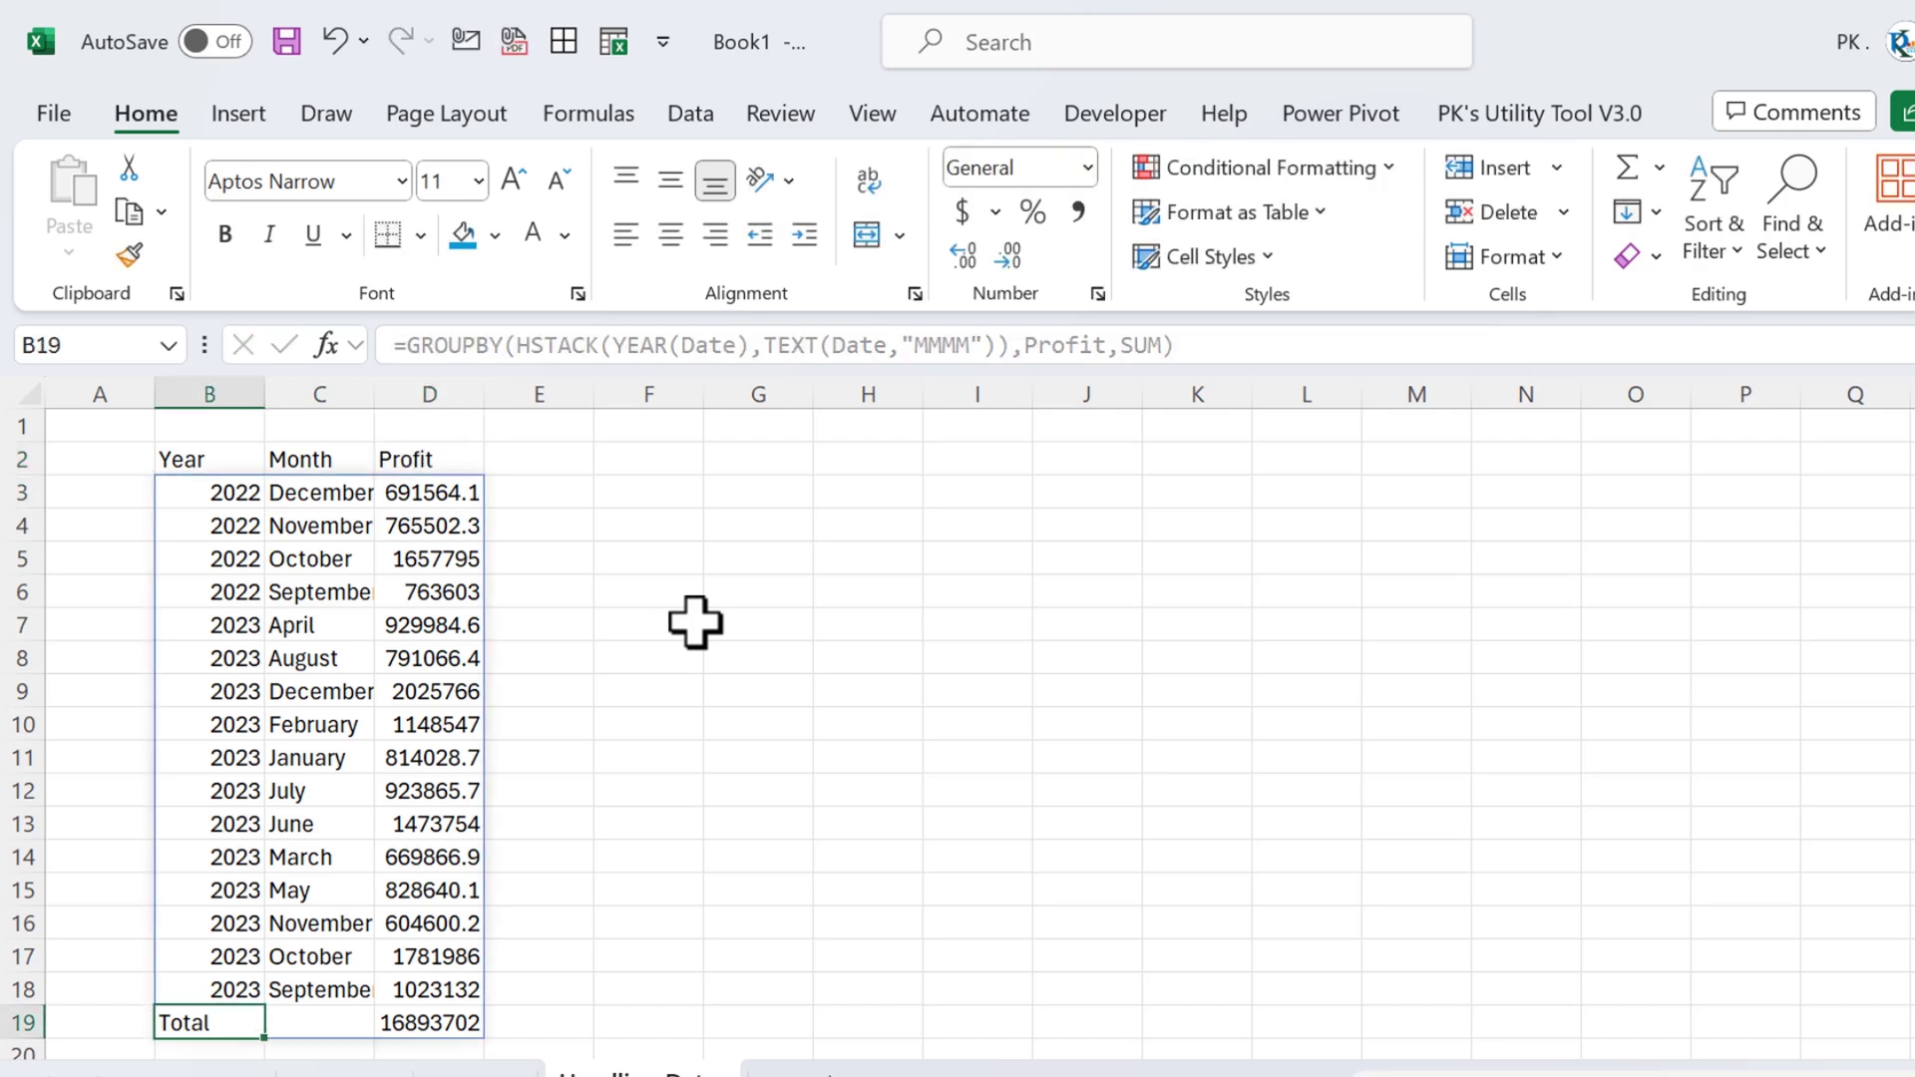
key("ctrl+Up")
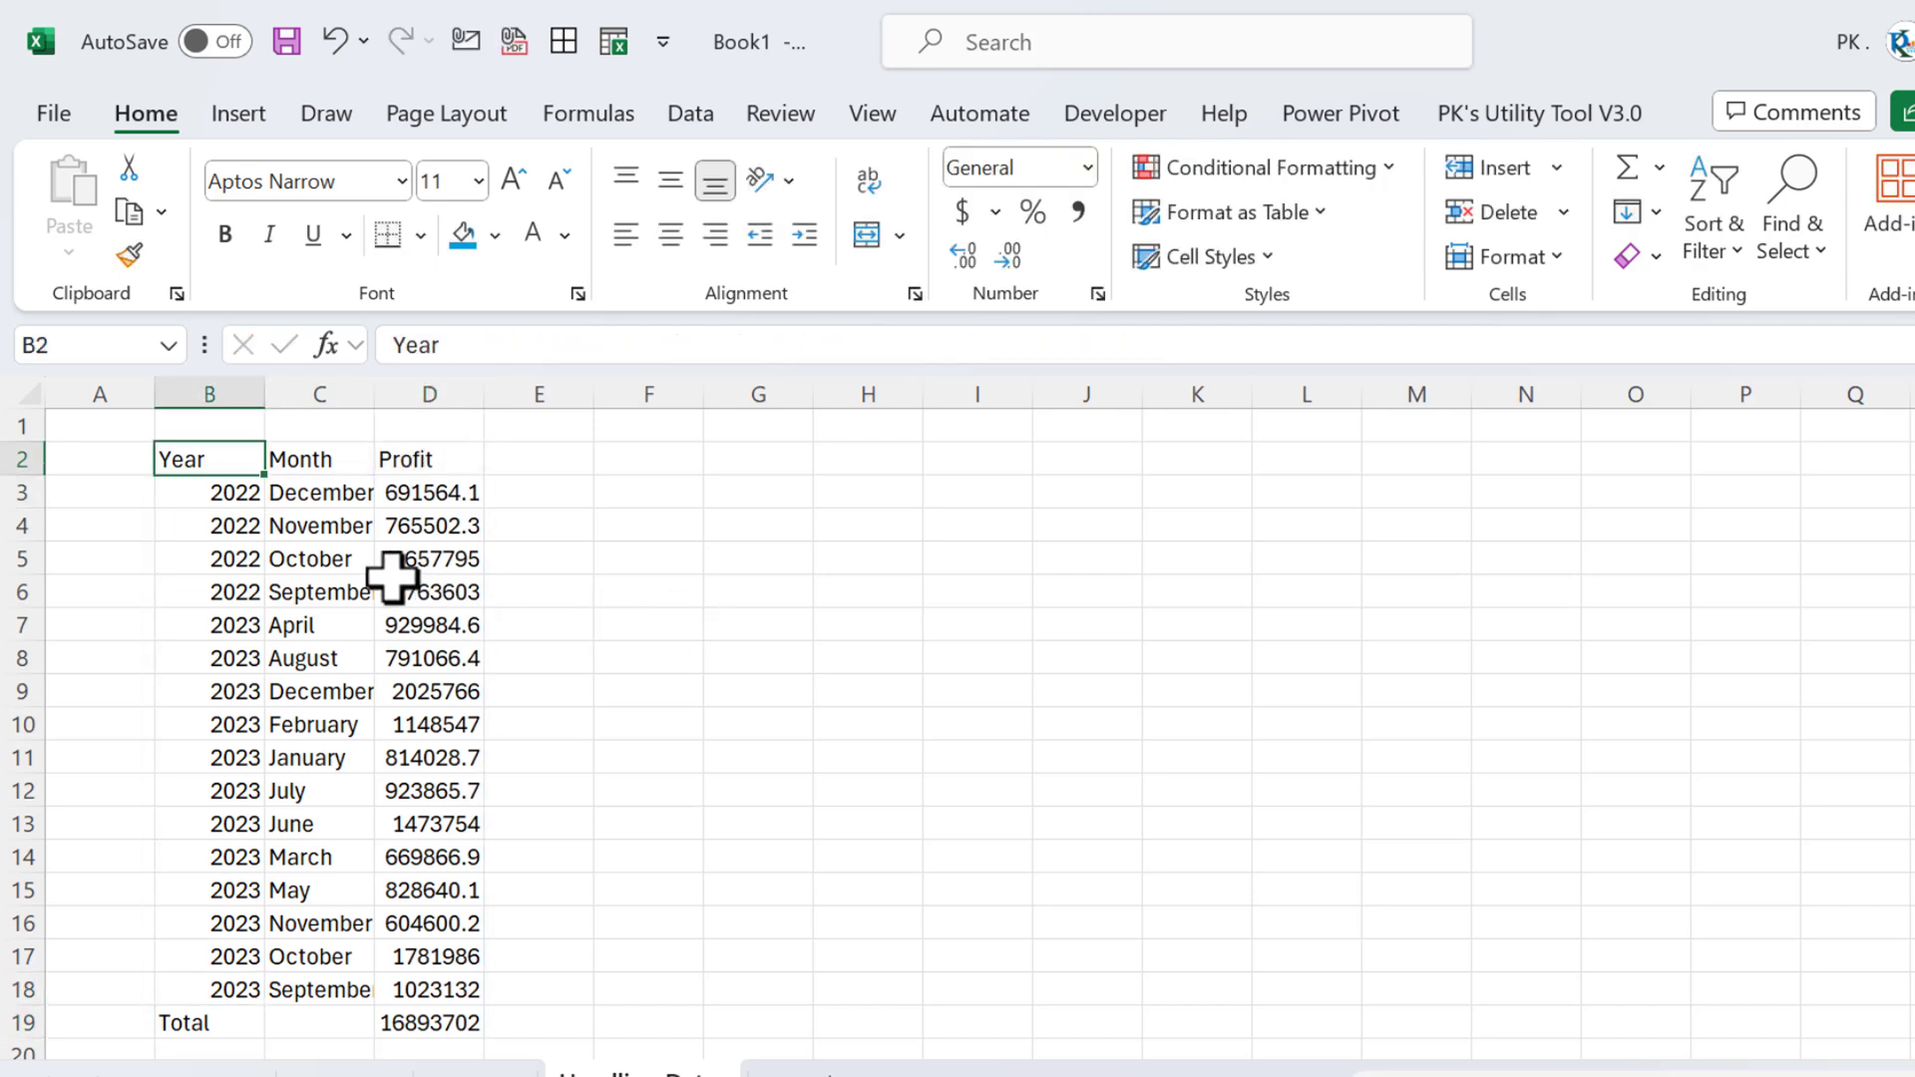
Add total_depth 2 (Grand and subtotals) to the GROUPBY formula in B3, leaving field_headers empty.
left_click(238, 499)
left_click(1166, 351)
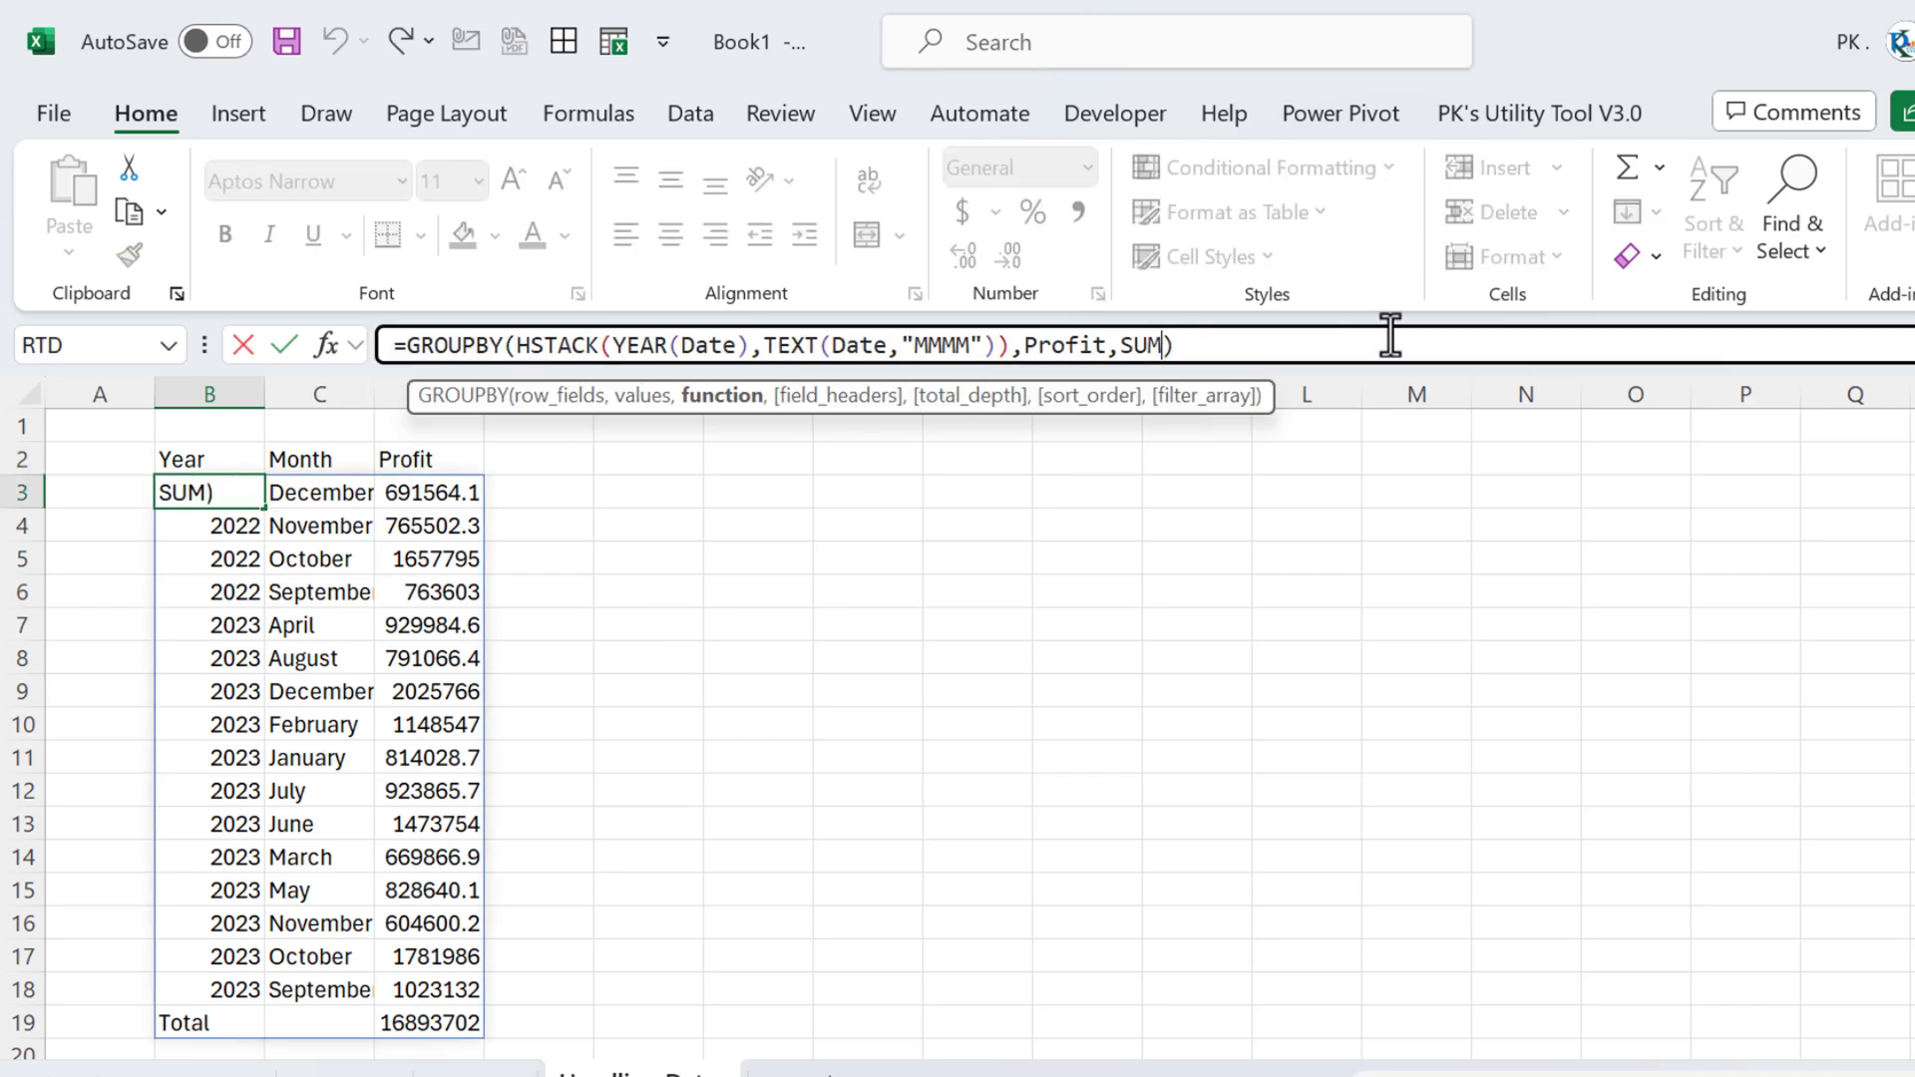
type(",,")
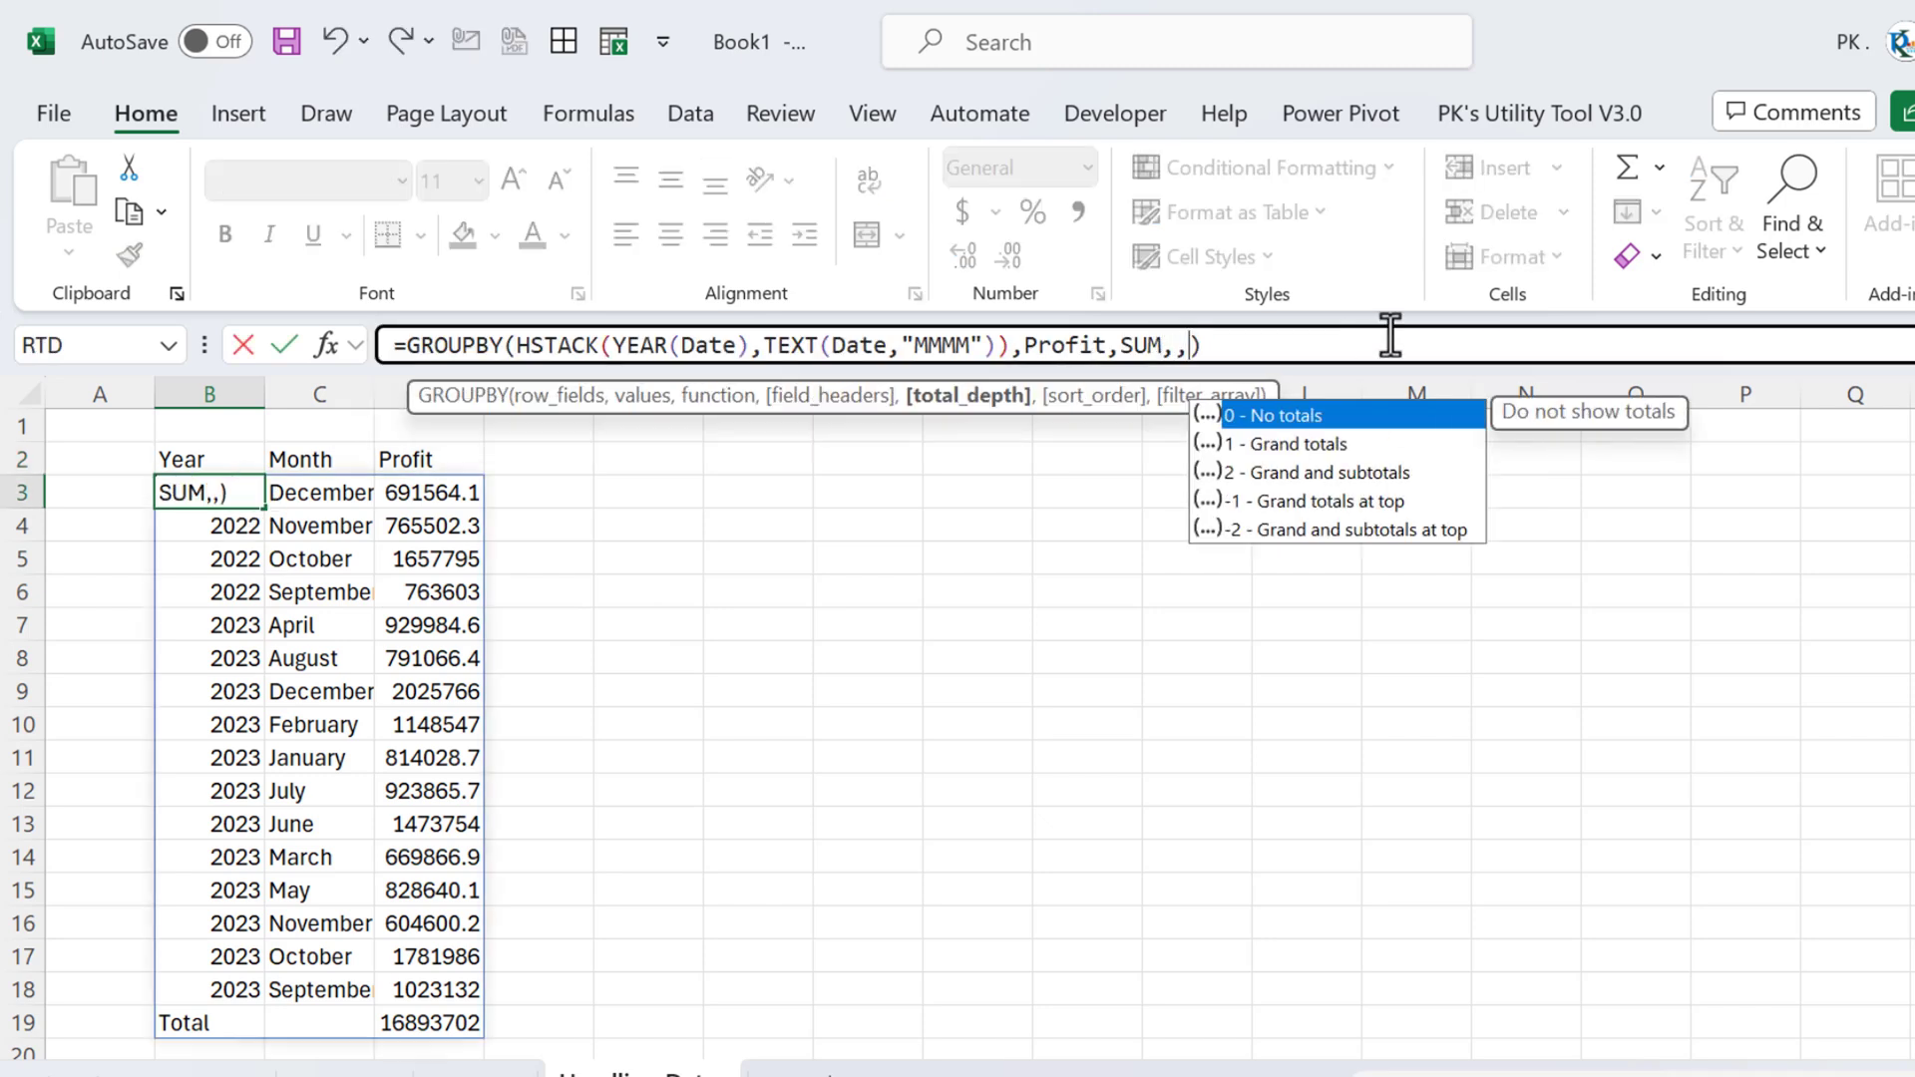
key("Down")
key("Down")
key("Tab")
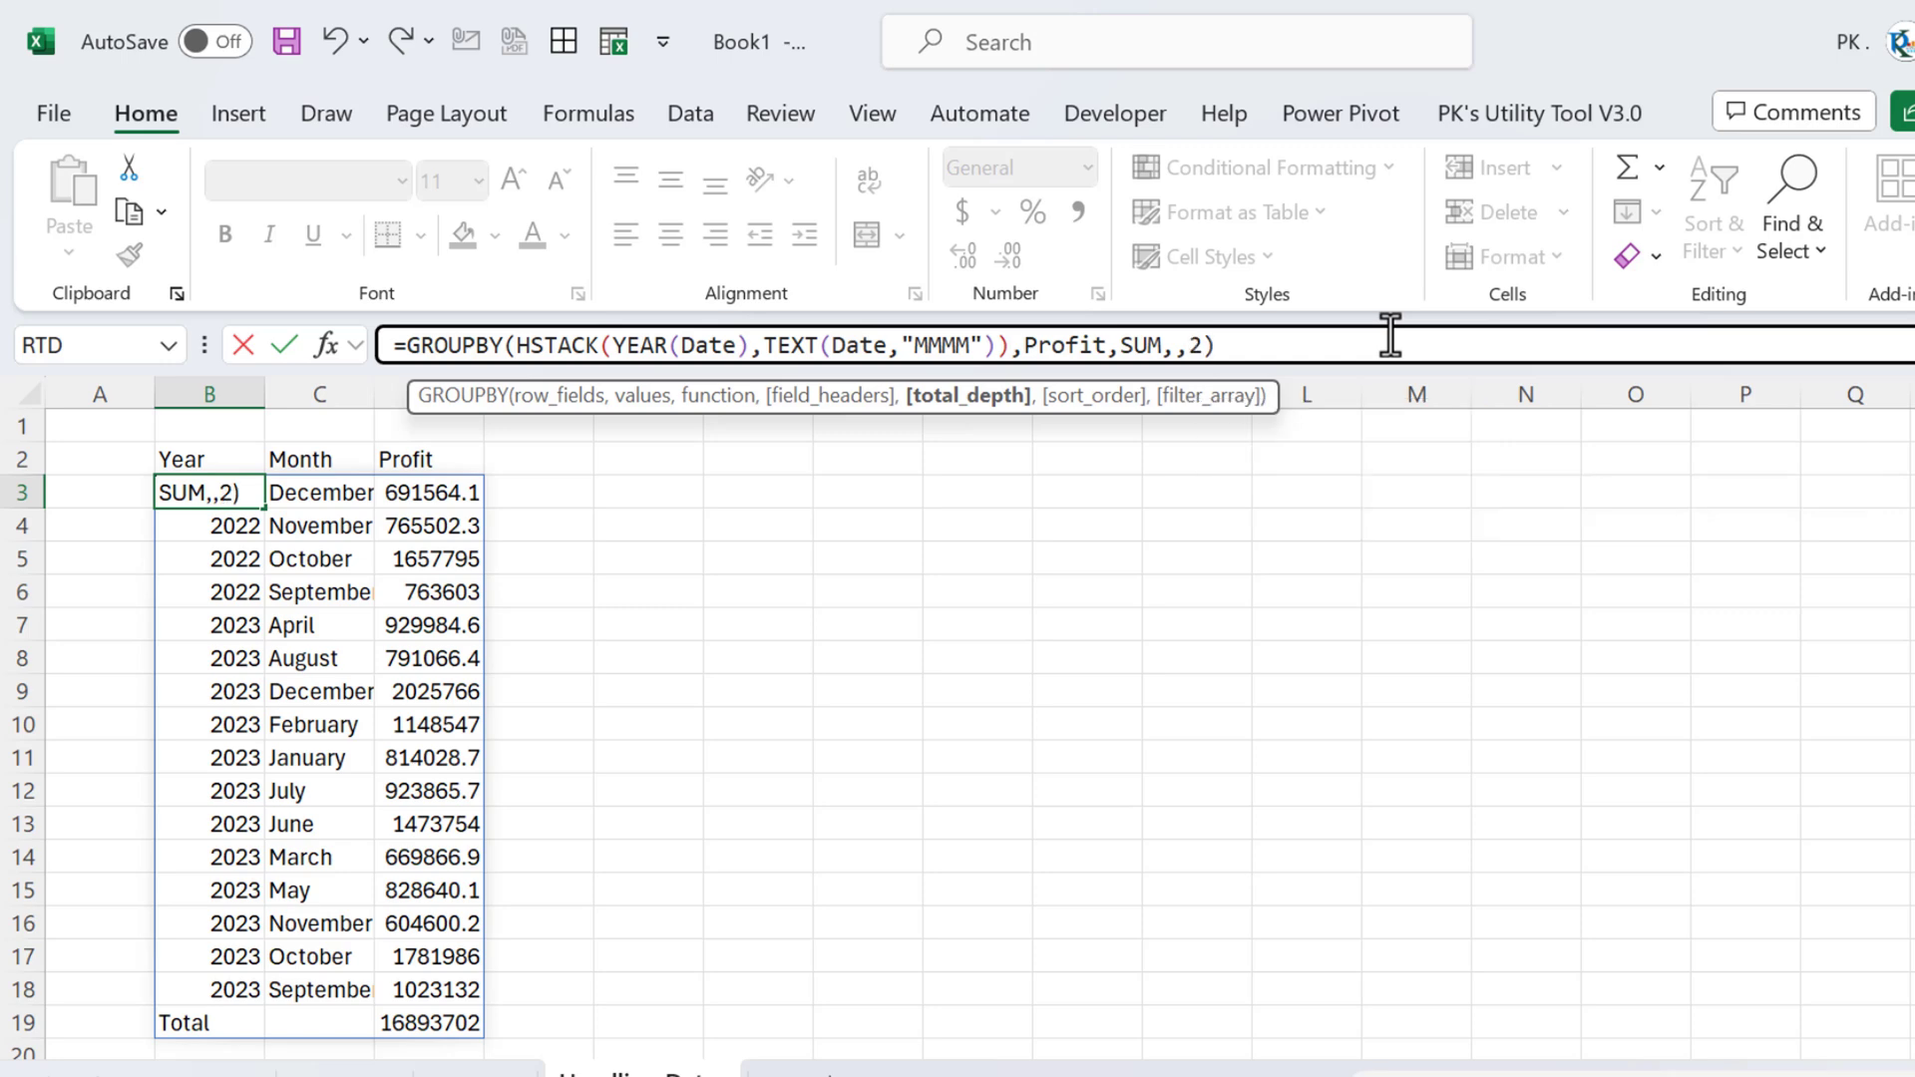
key("Return")
key("Up")
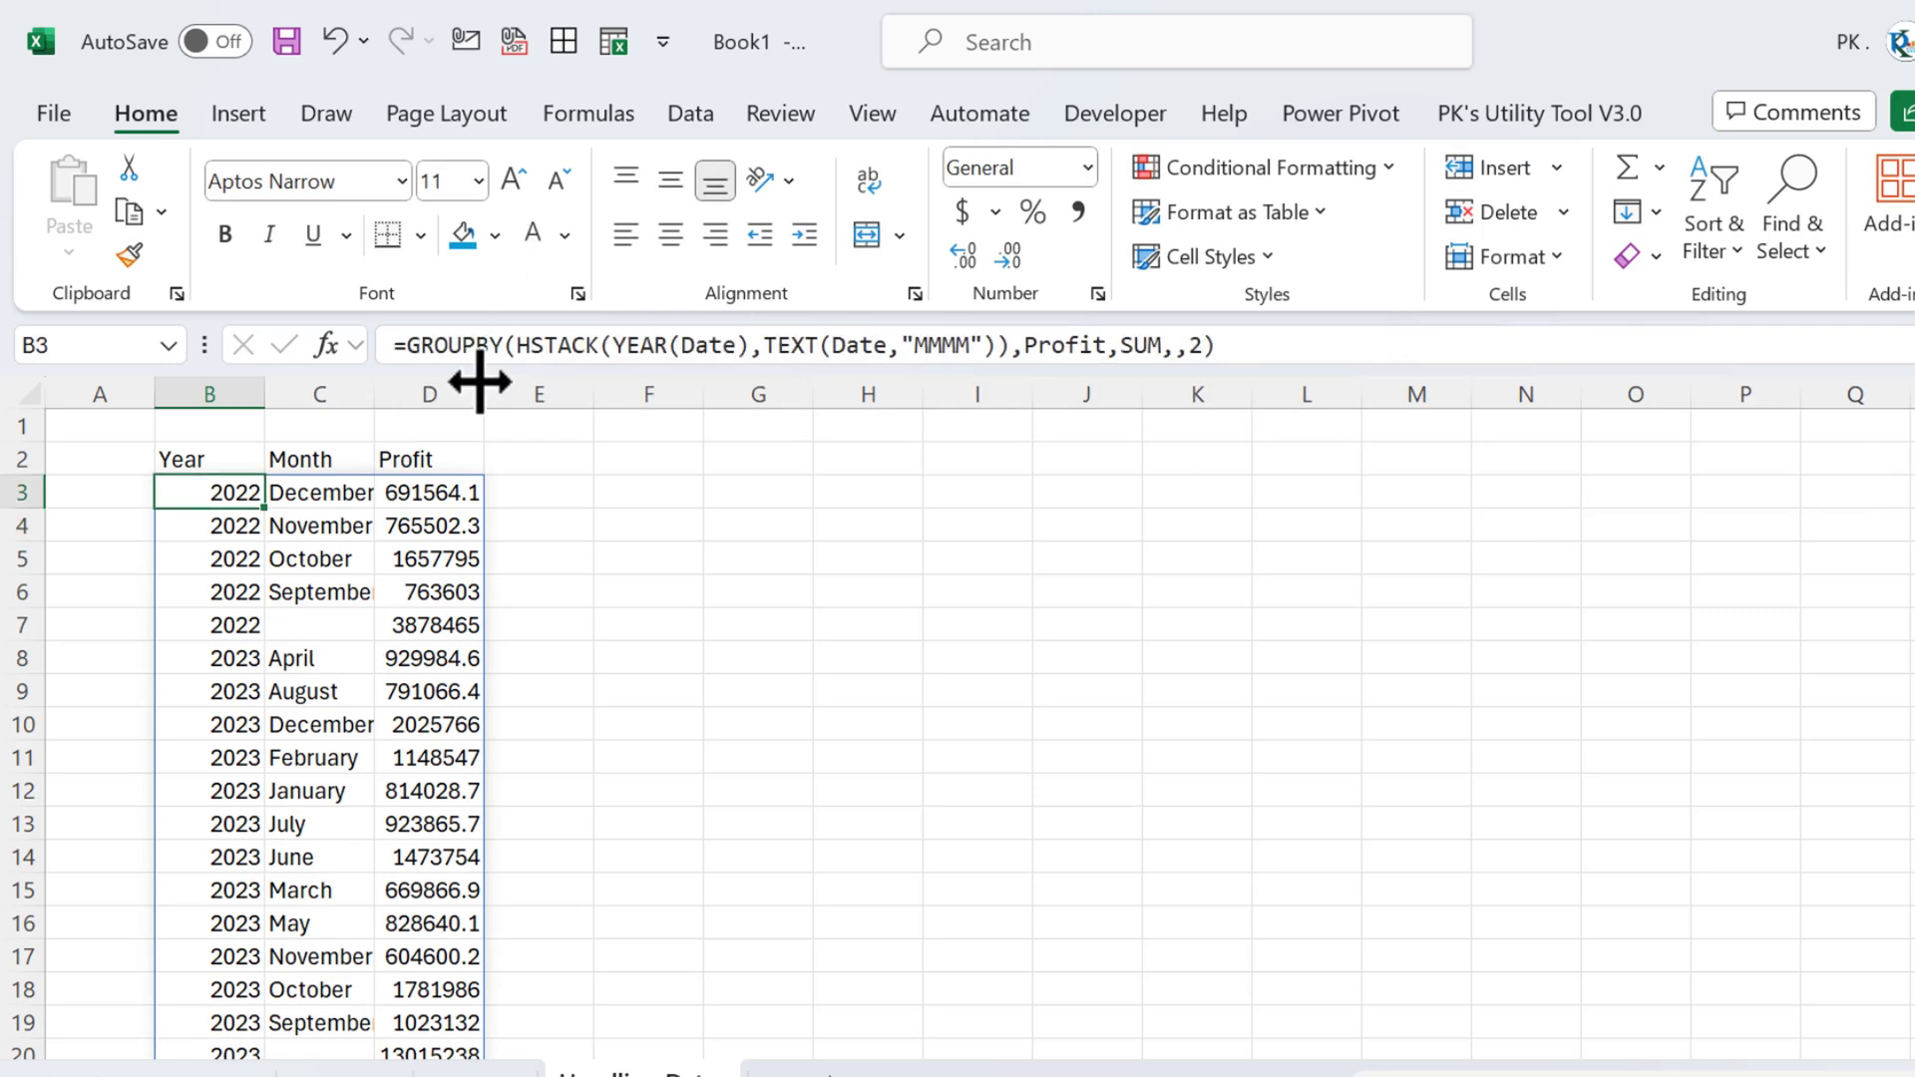
Widen columns D, C and B so the grouped report's months and profit values fit.
left_click_drag(483, 392, 604, 391)
left_click_drag(375, 392, 406, 392)
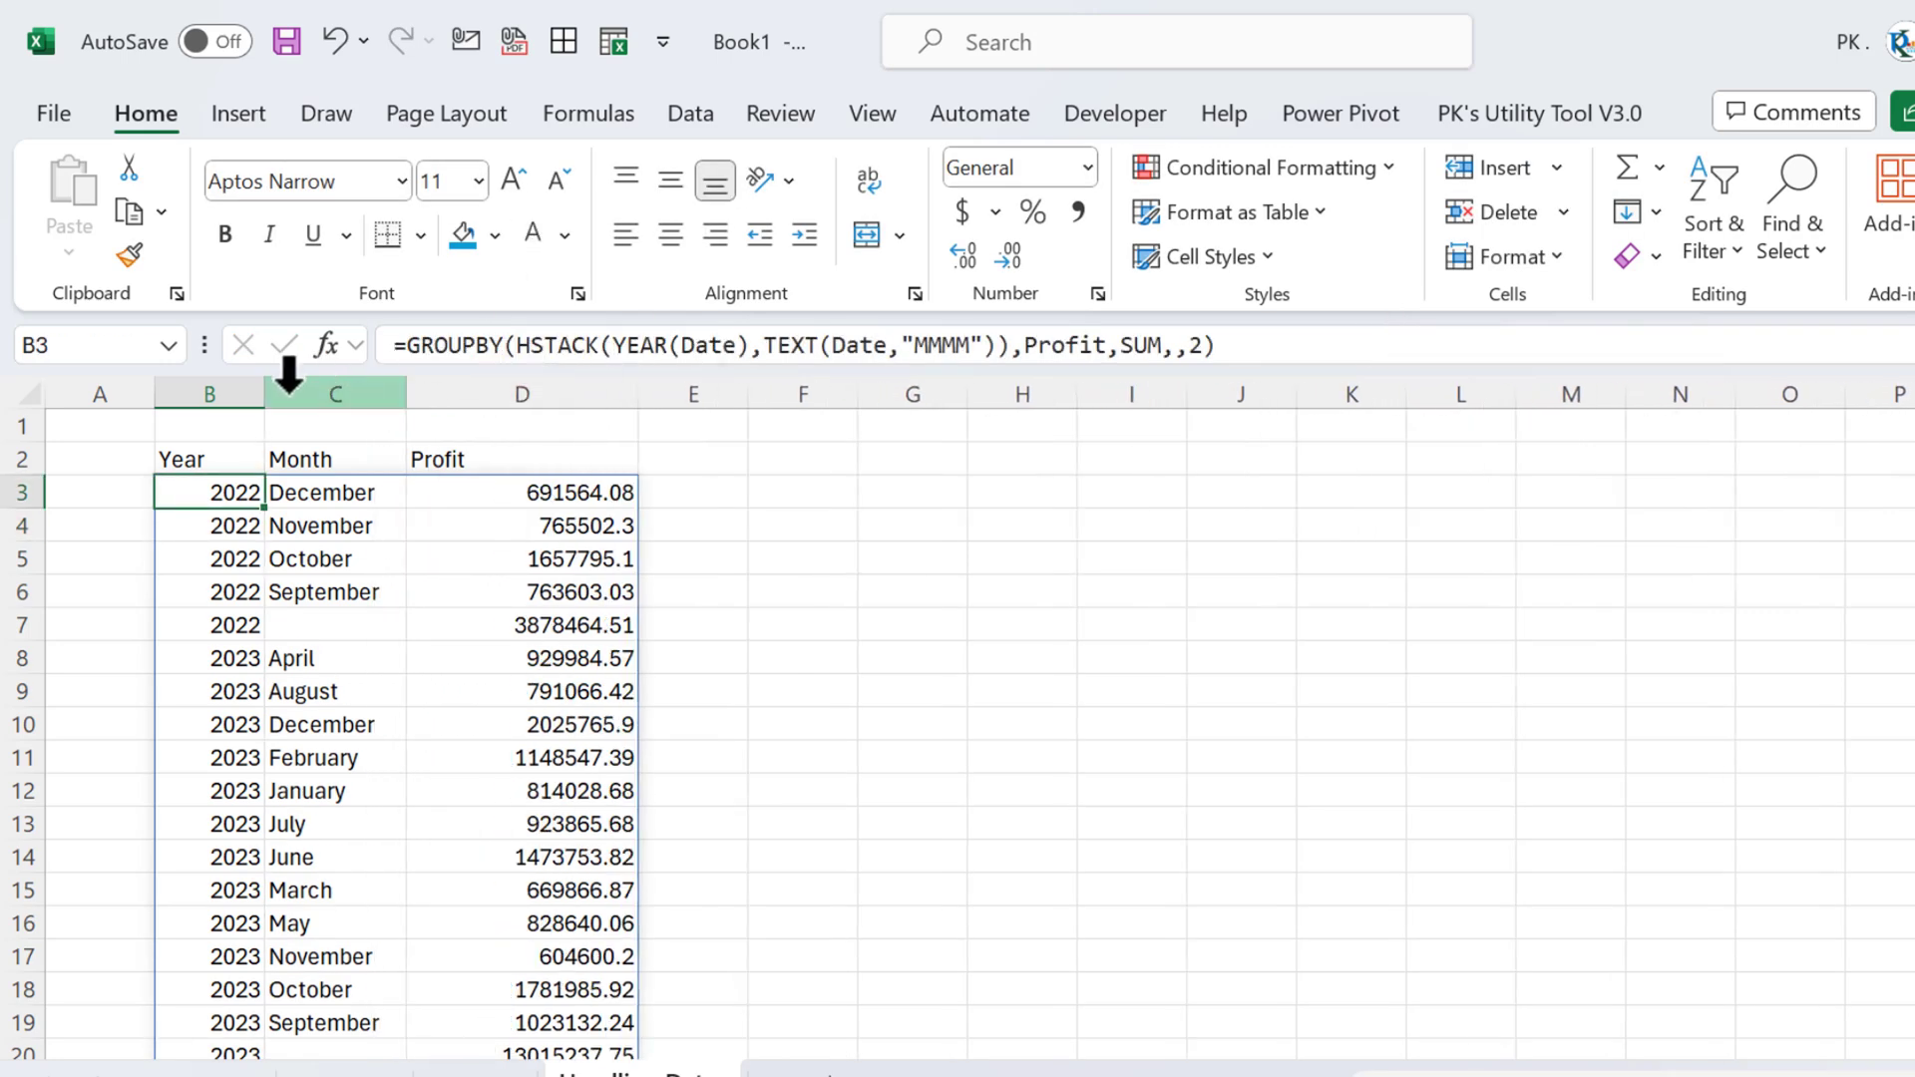
left_click_drag(265, 392, 290, 393)
left_click_drag(256, 625, 636, 622)
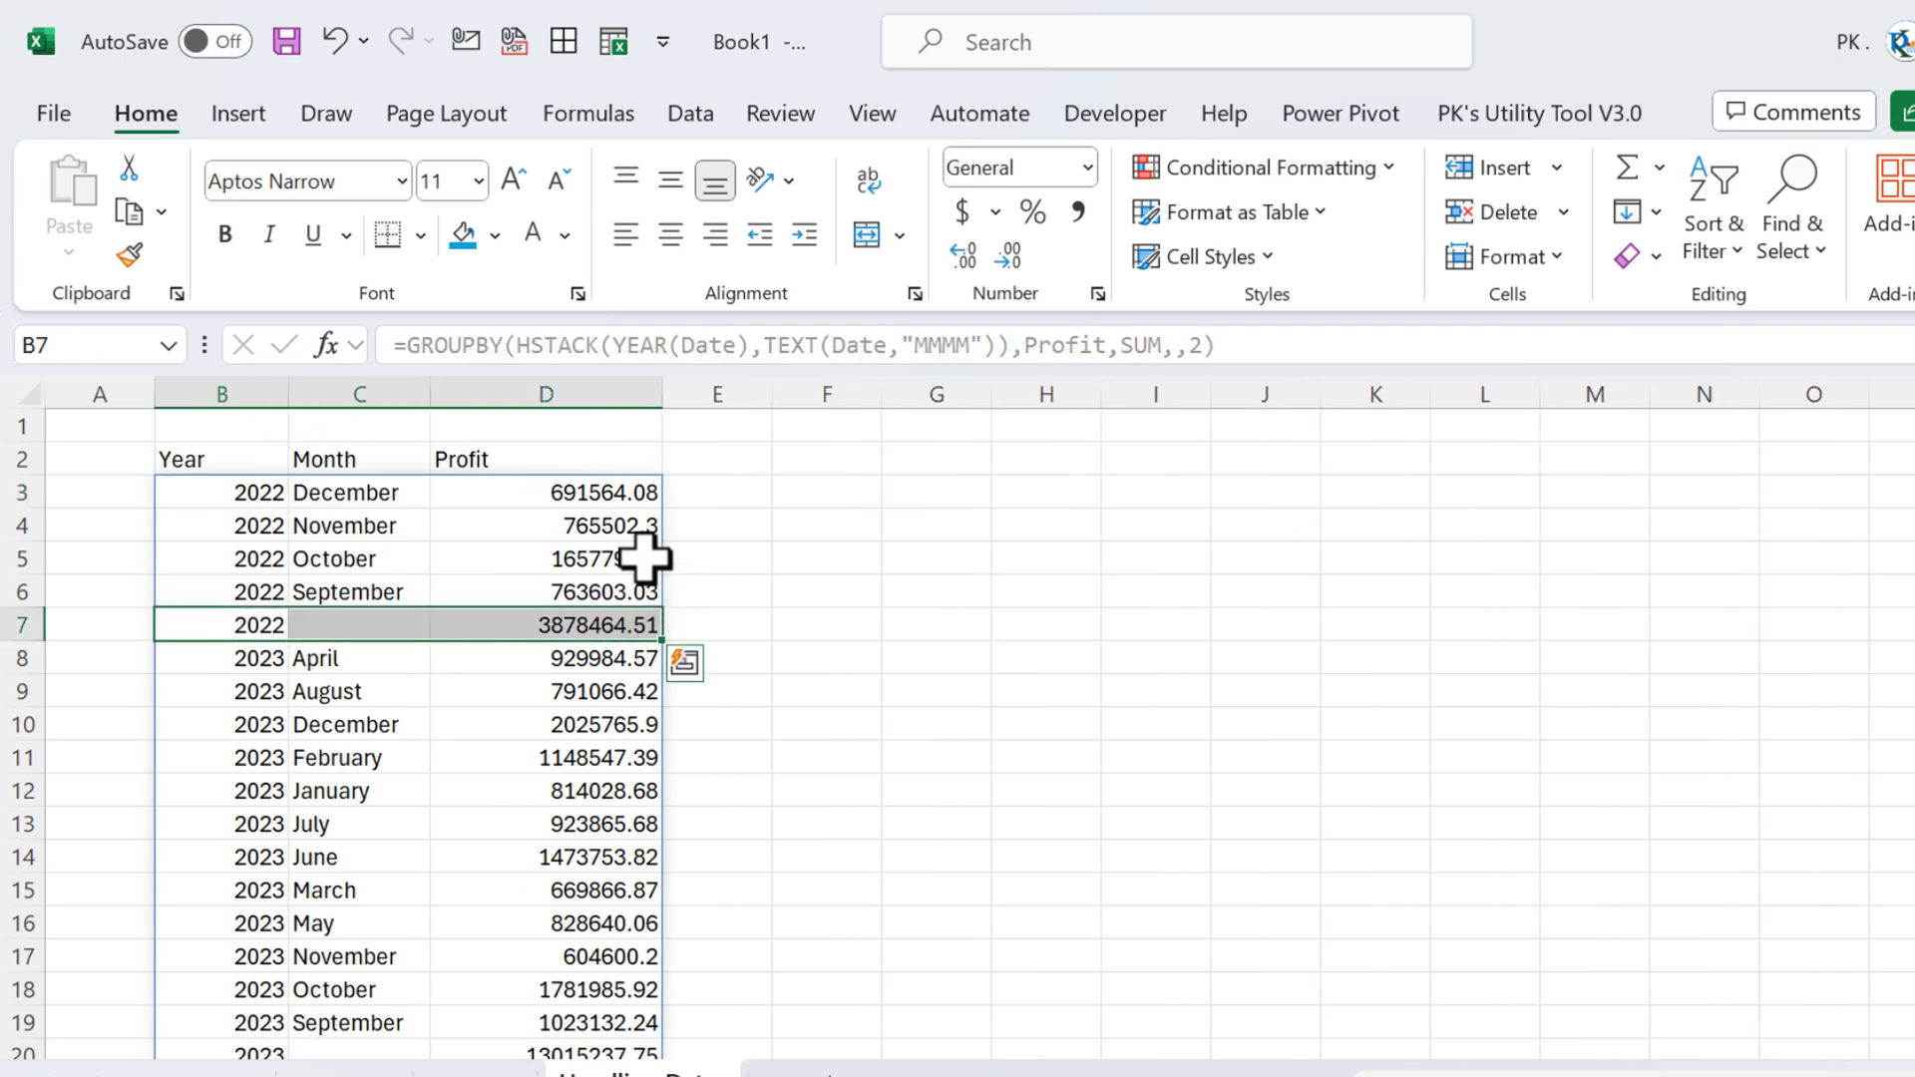
Format the profit values in D3:D21 with the comma style and no decimal places.
left_click(607, 493)
key("ctrl+shift+Down")
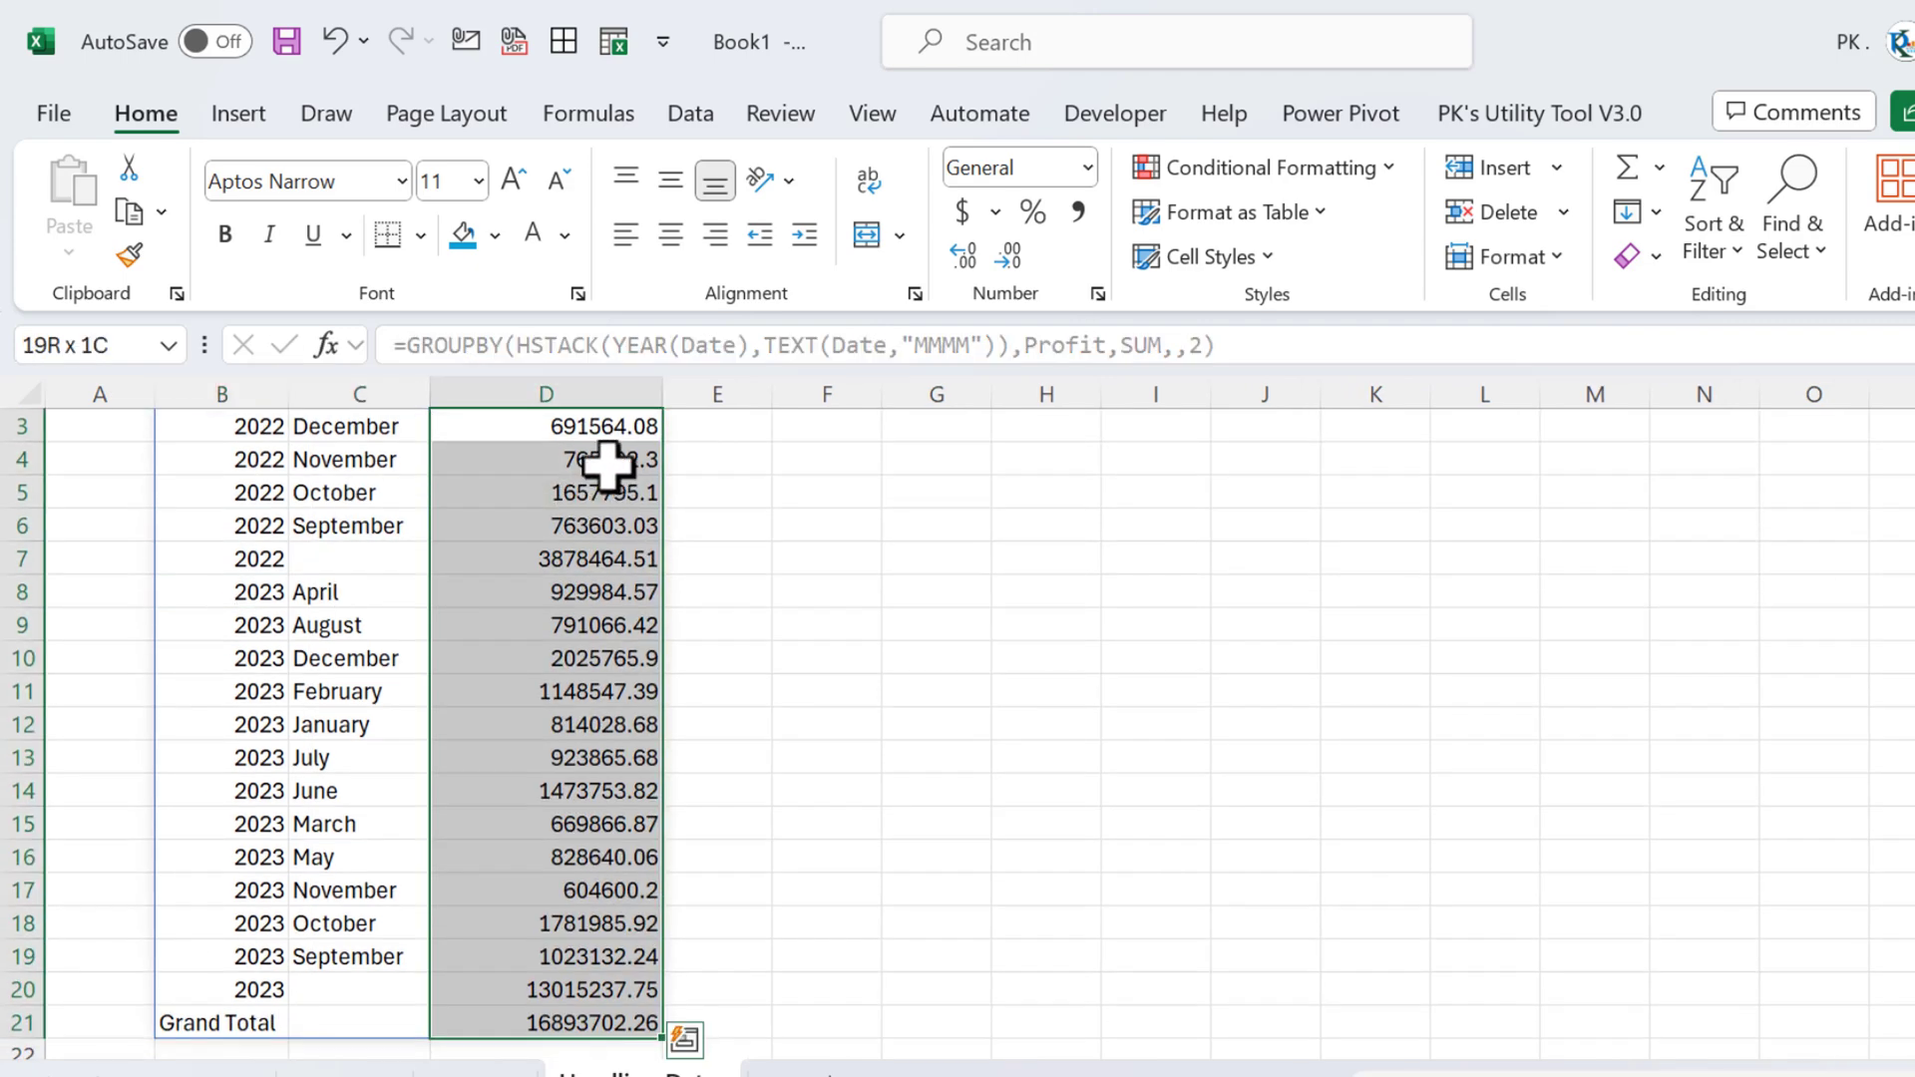
left_click(1078, 211)
left_click(1008, 255)
left_click(1008, 255)
scroll(802, 422, "up", 1)
key("Down")
key("Down")
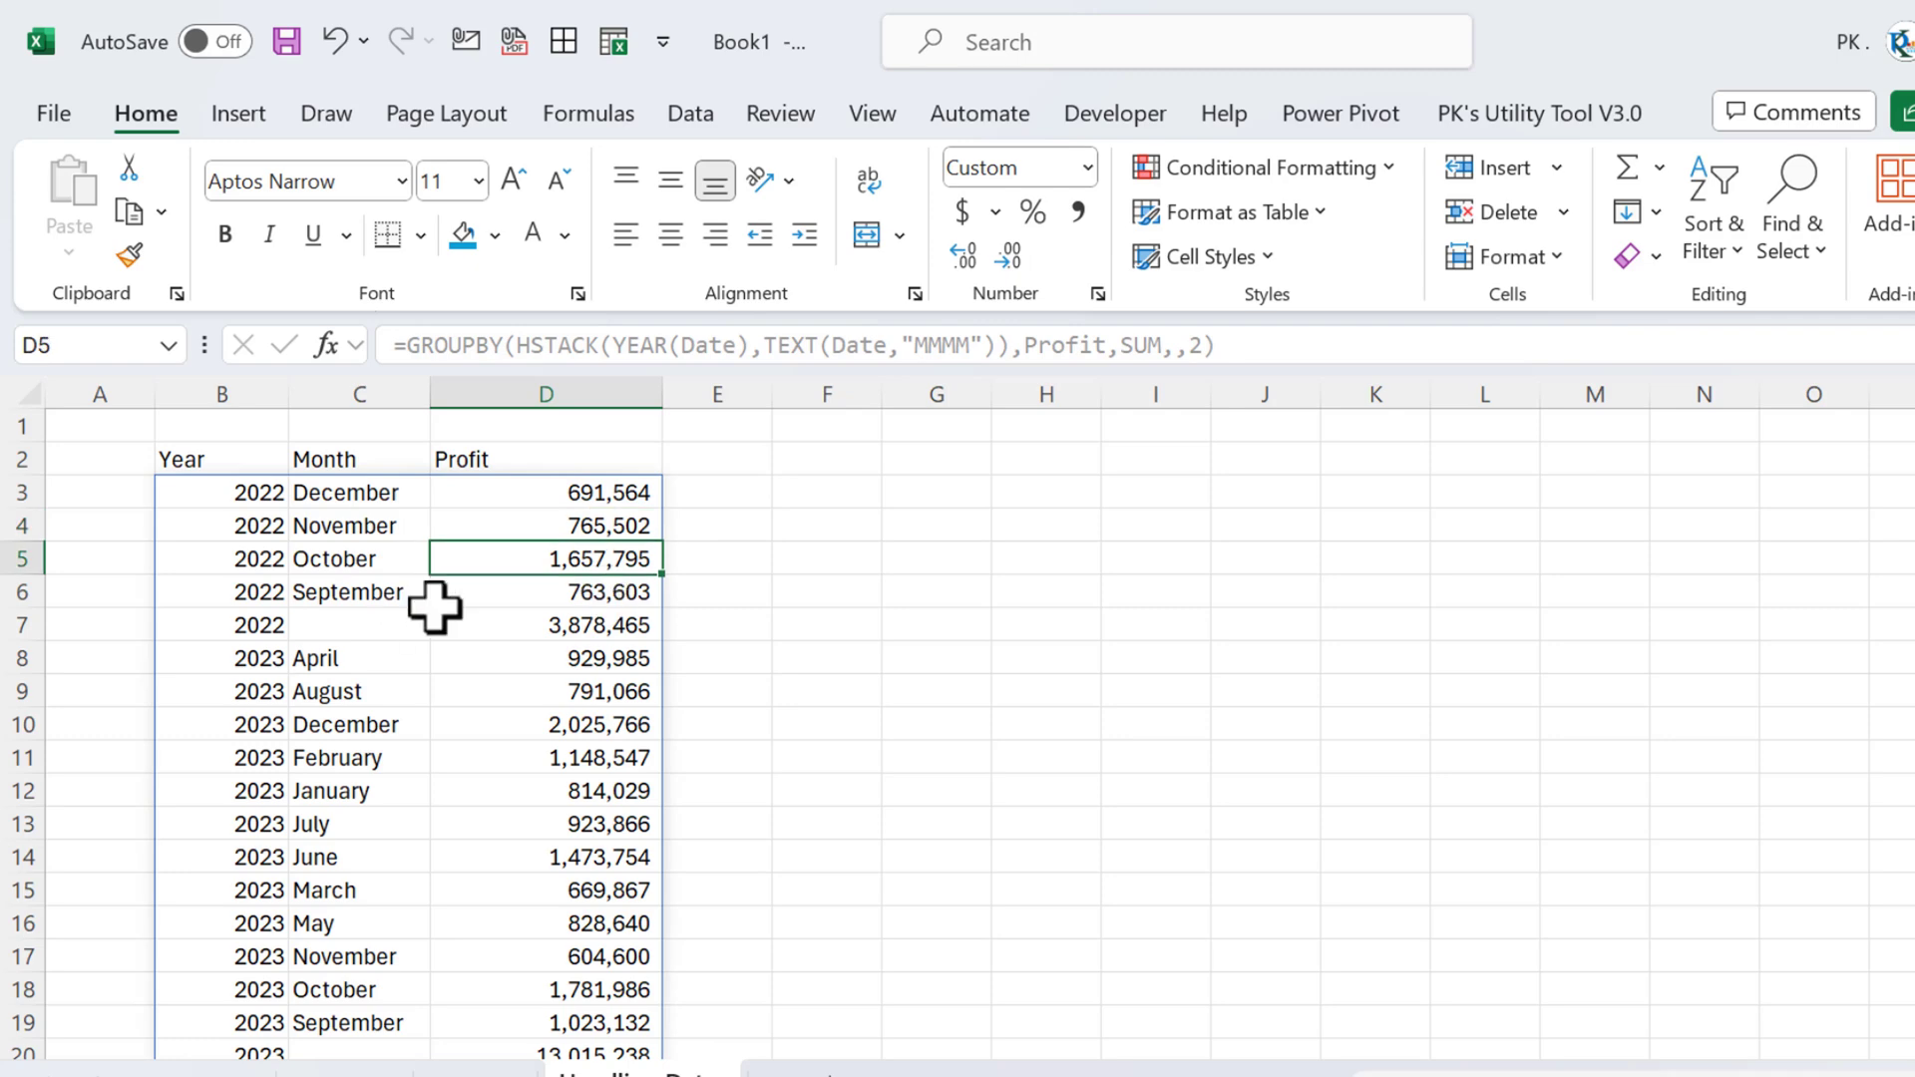
Apply a light blue fill and bold to the 2022 and 2023 subtotal rows, B7:D7 and B20:D20.
left_click_drag(256, 624, 627, 624)
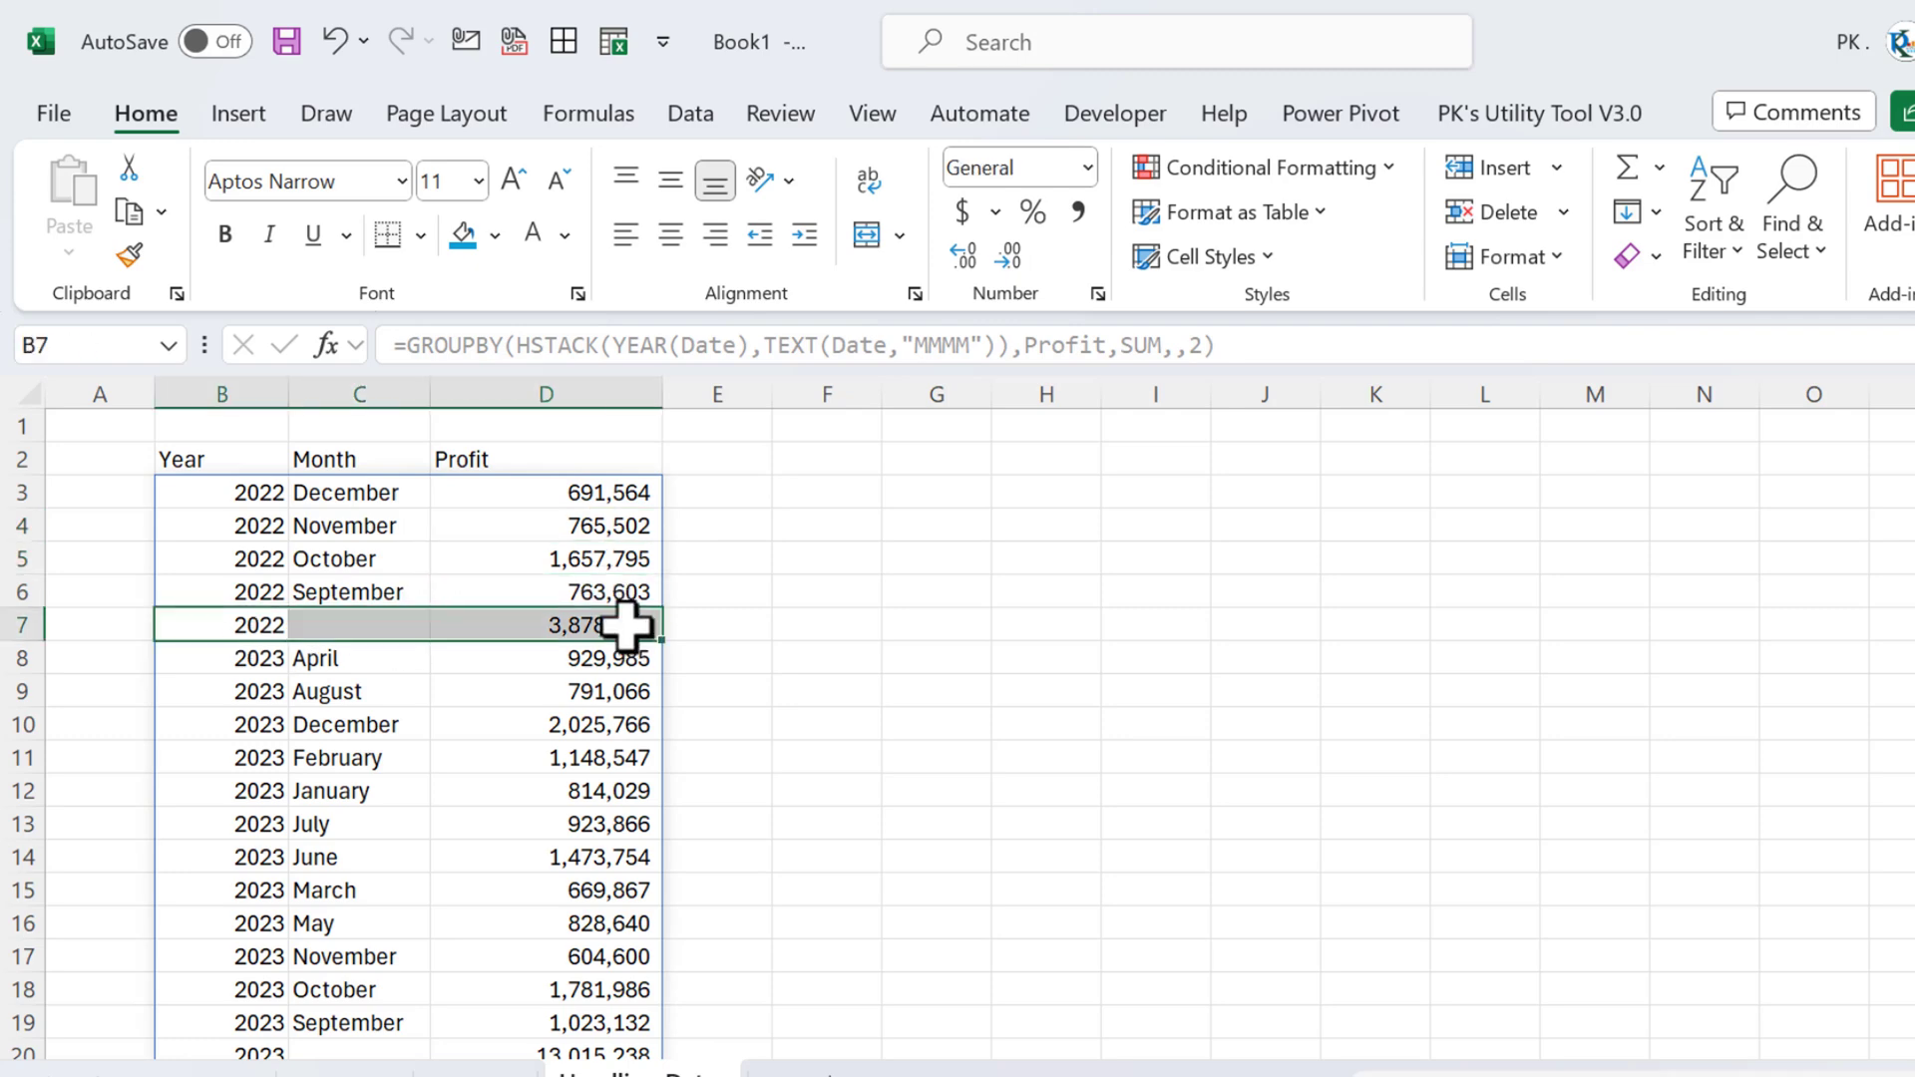
left_click(497, 238)
left_click(668, 367)
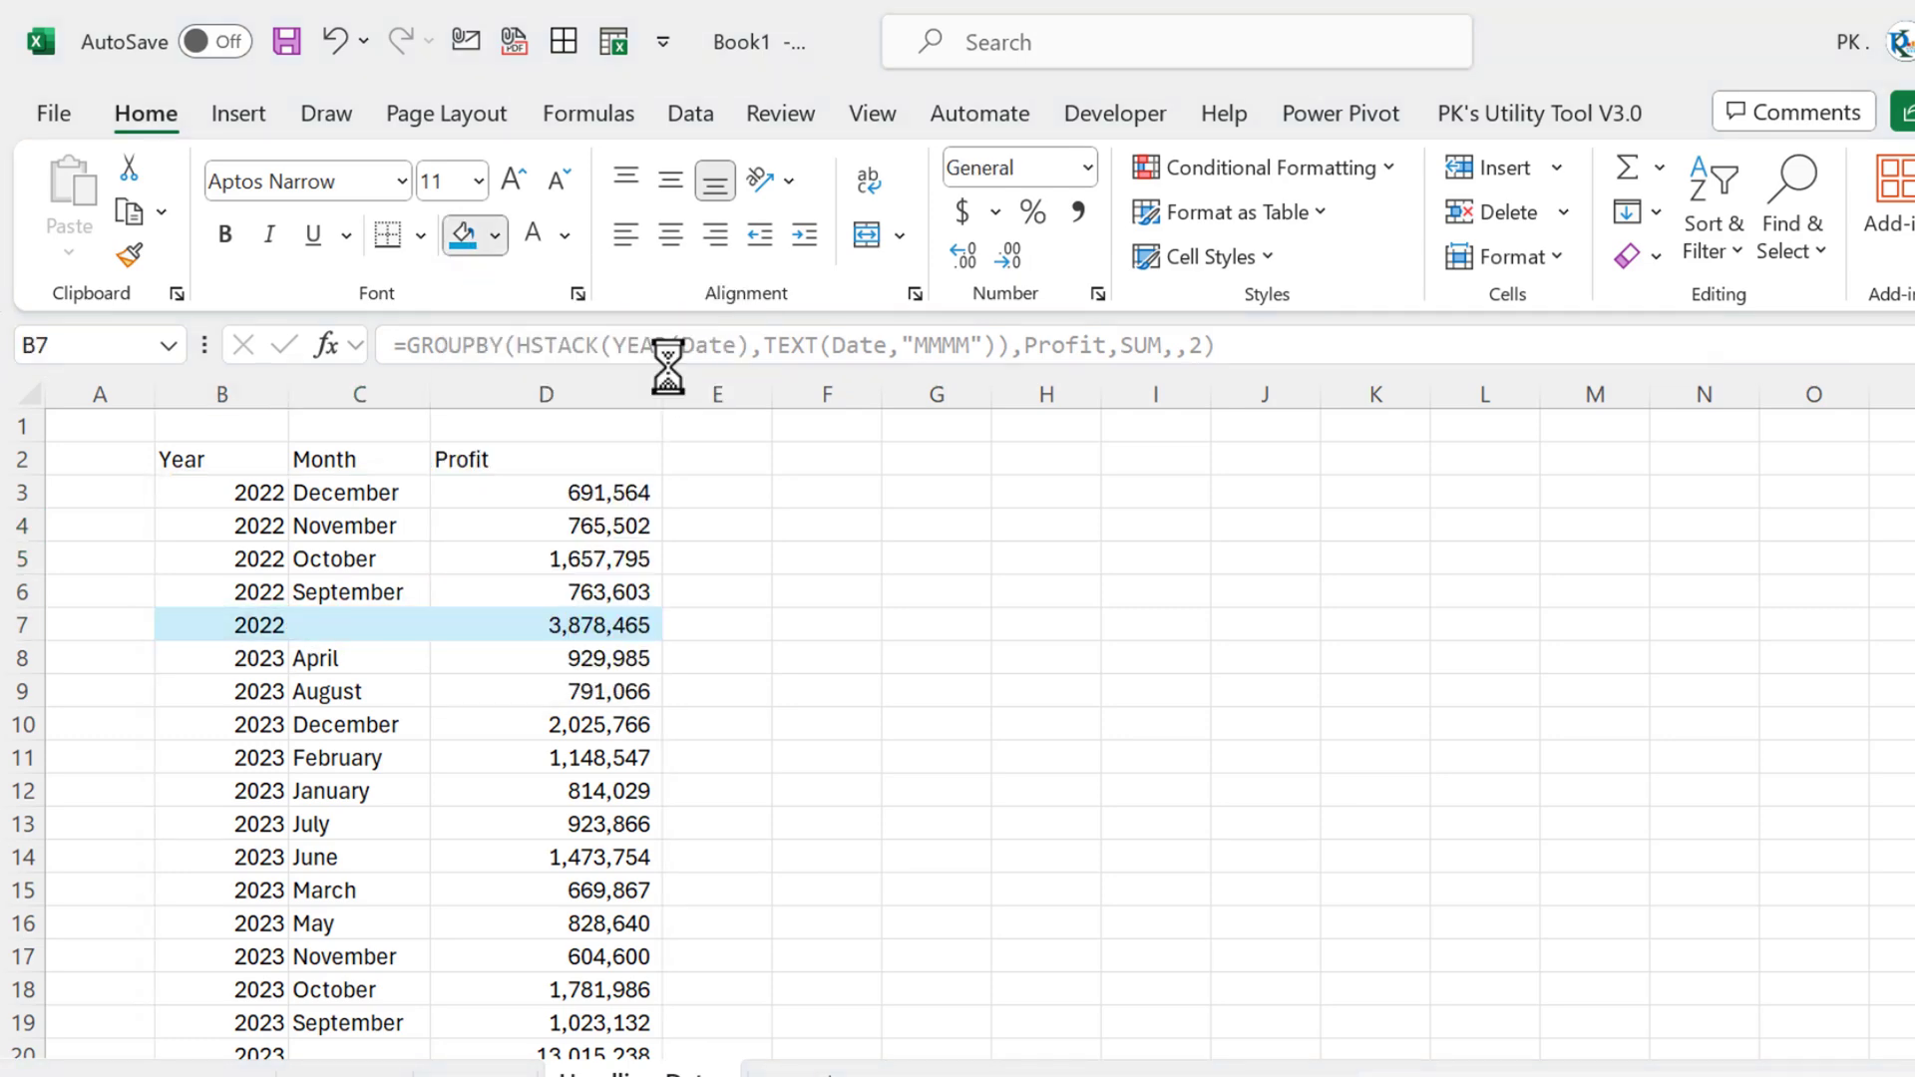
left_click(226, 234)
left_click(419, 795)
scroll(456, 803, "down", 1)
left_click_drag(265, 936, 579, 938)
left_click(477, 243)
left_click(225, 235)
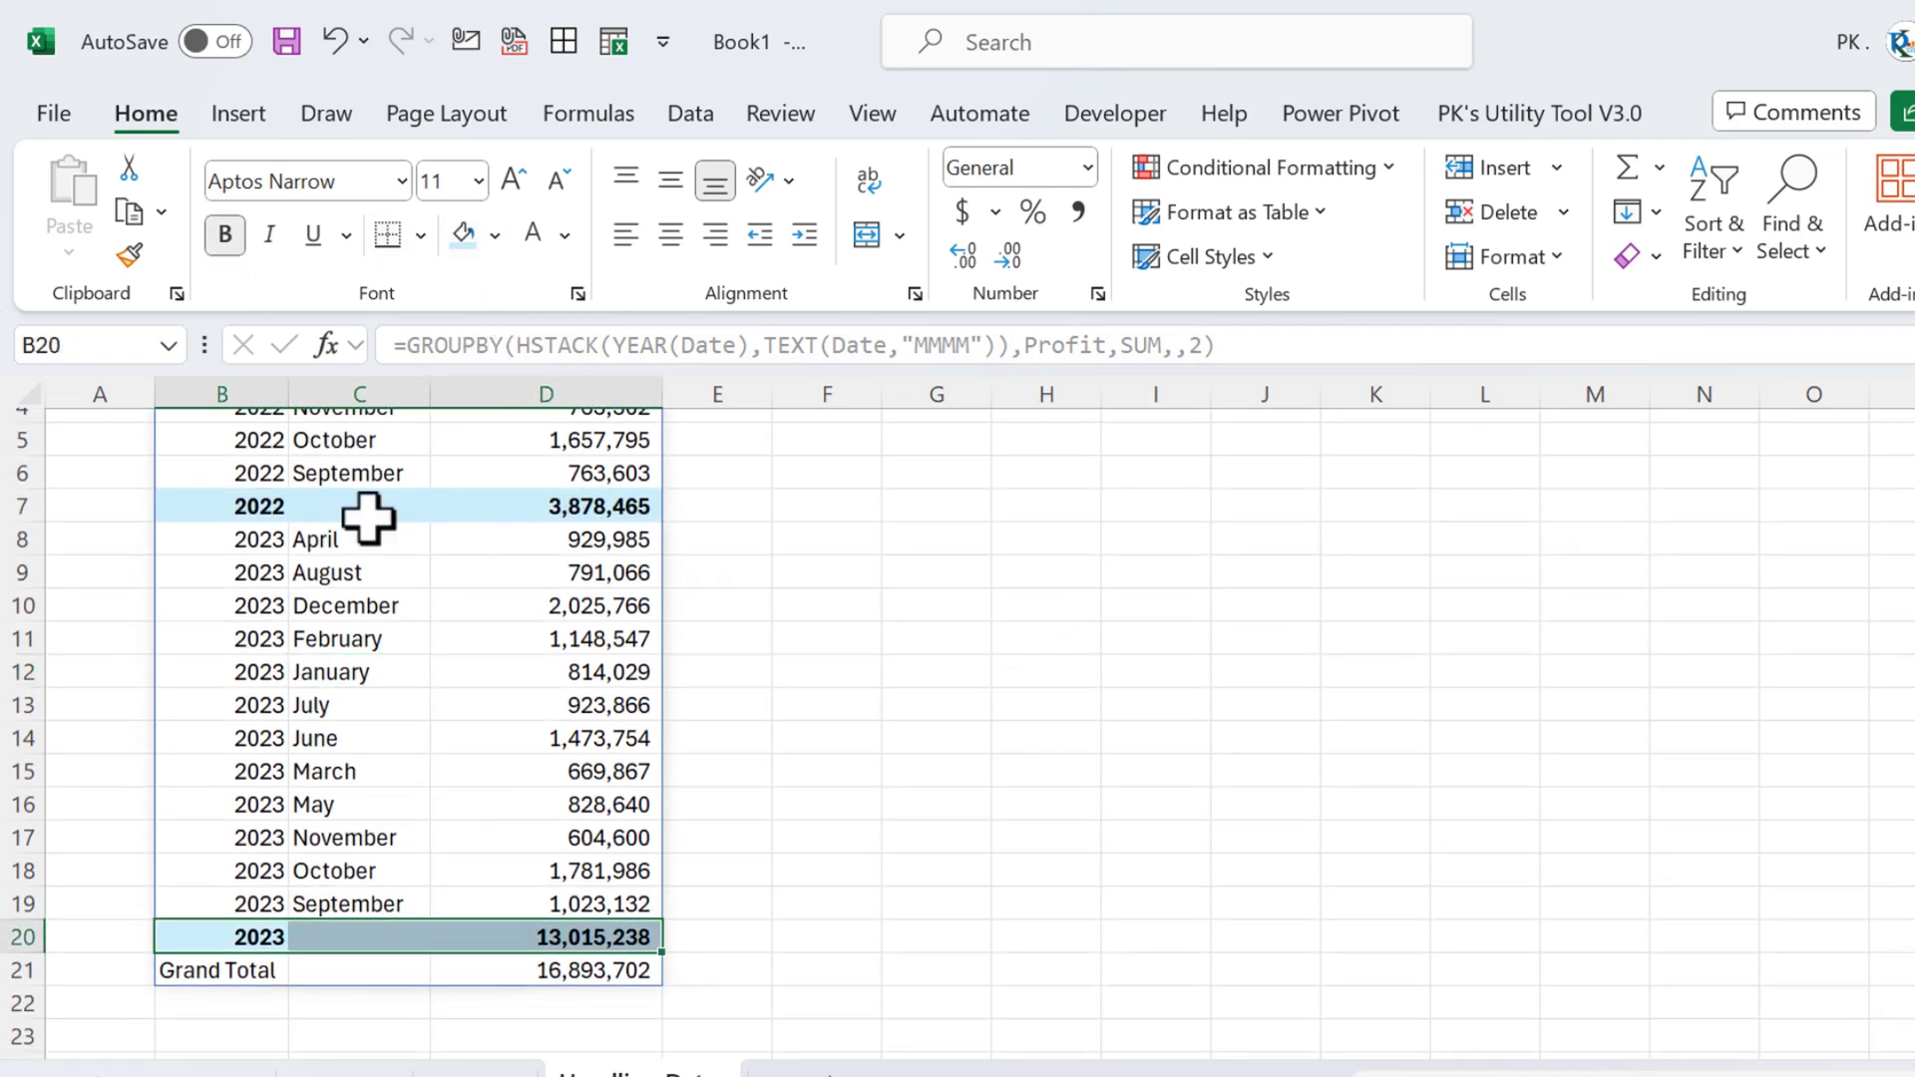
Give the Grand Total row B21:D21 a darker blue fill than the subtotals and make it bold.
left_click_drag(227, 971, 566, 966)
left_click(495, 235)
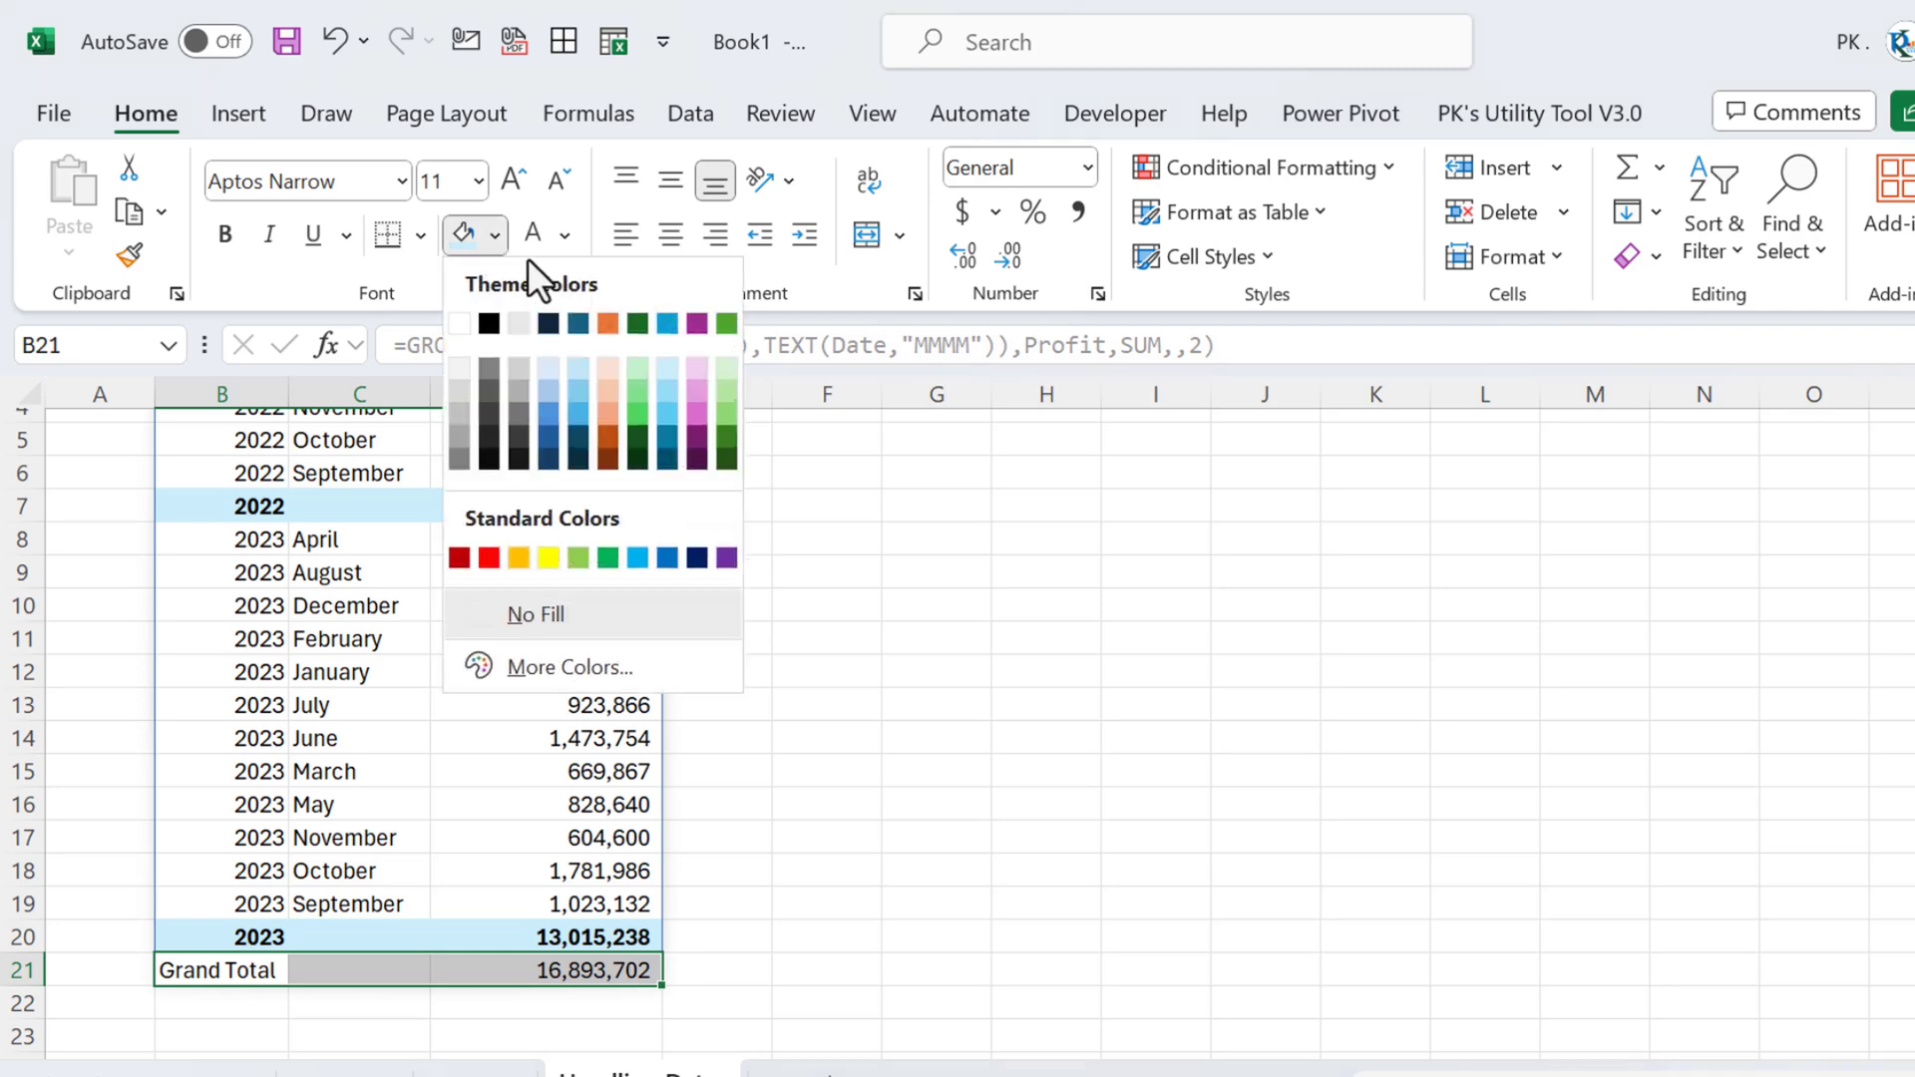
left_click(668, 408)
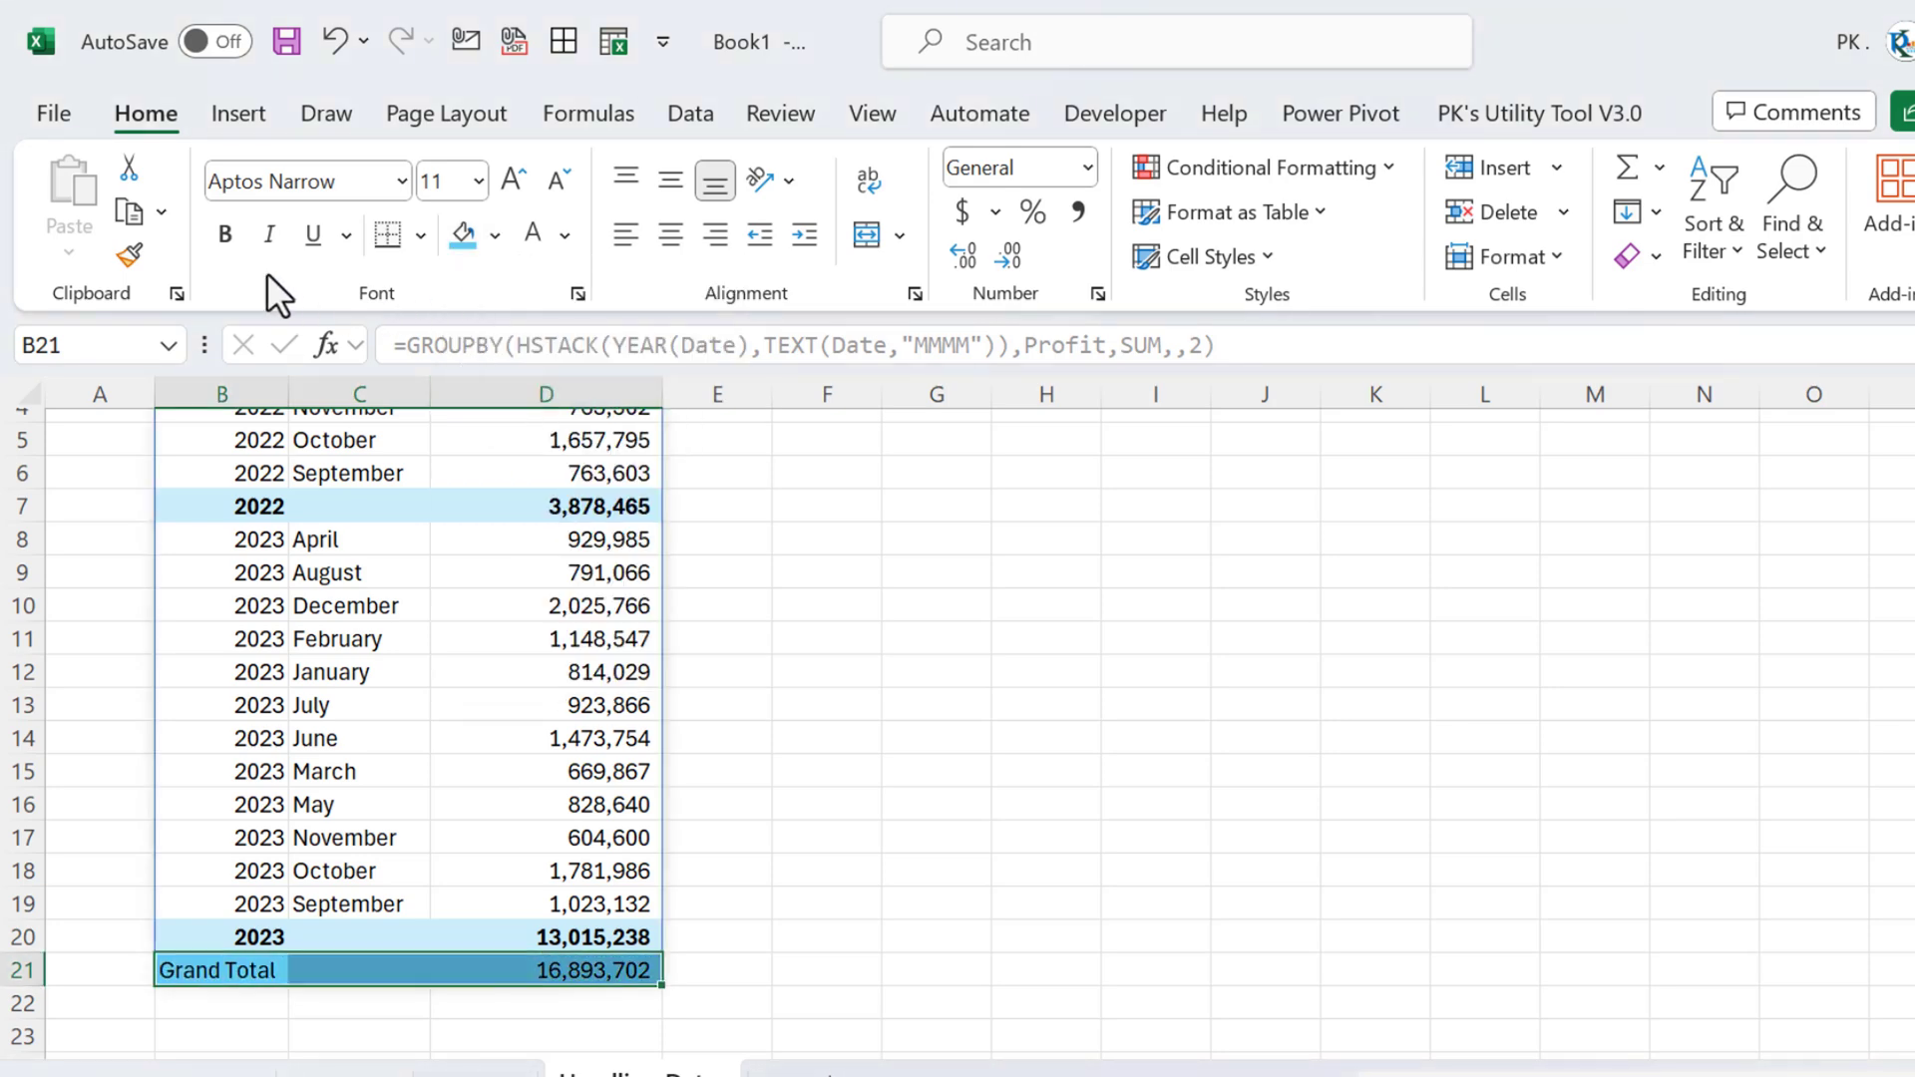
key("ctrl+b")
left_click(559, 639)
scroll(767, 602, "up", 2)
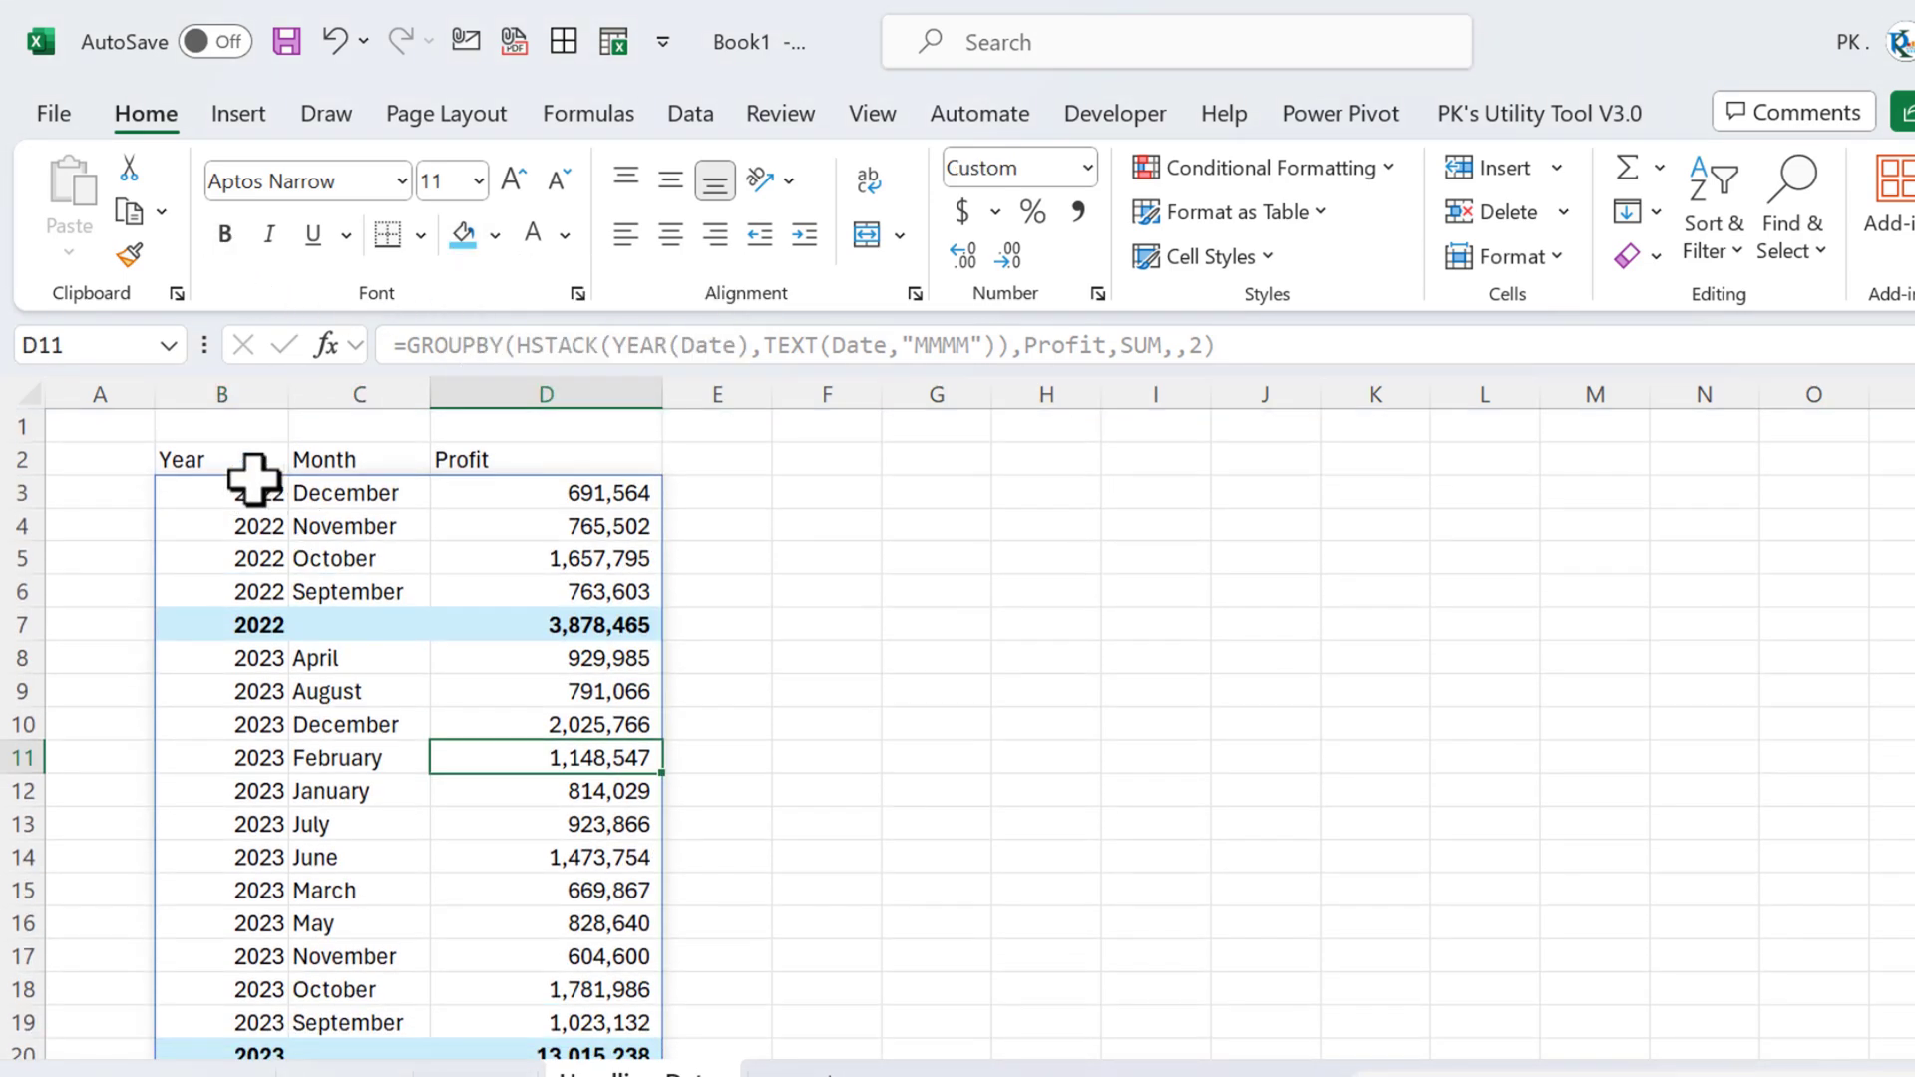
Center the Year, Month and Profit headers in B2:D2 and give them a blue fill with white text.
left_click_drag(230, 459, 589, 461)
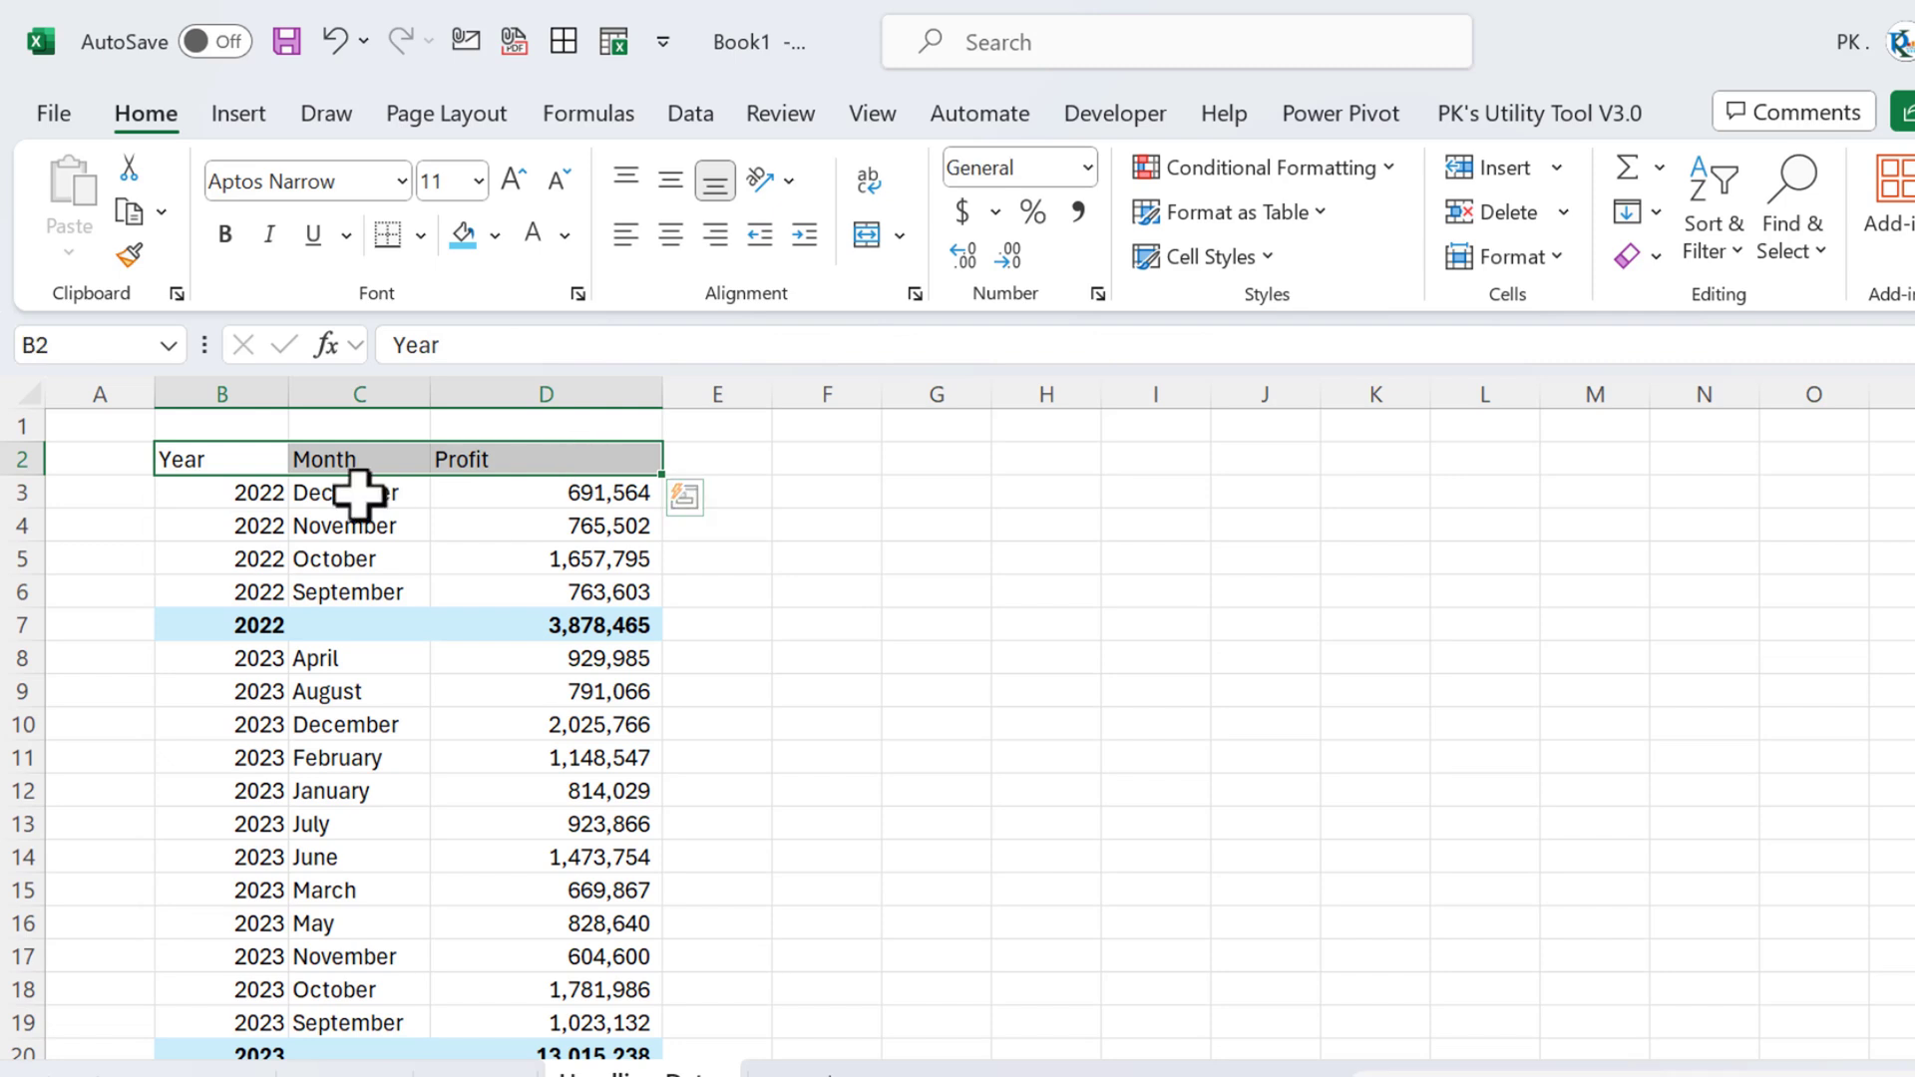
left_click(351, 627)
left_click_drag(256, 619, 548, 624)
left_click_drag(545, 460, 554, 460)
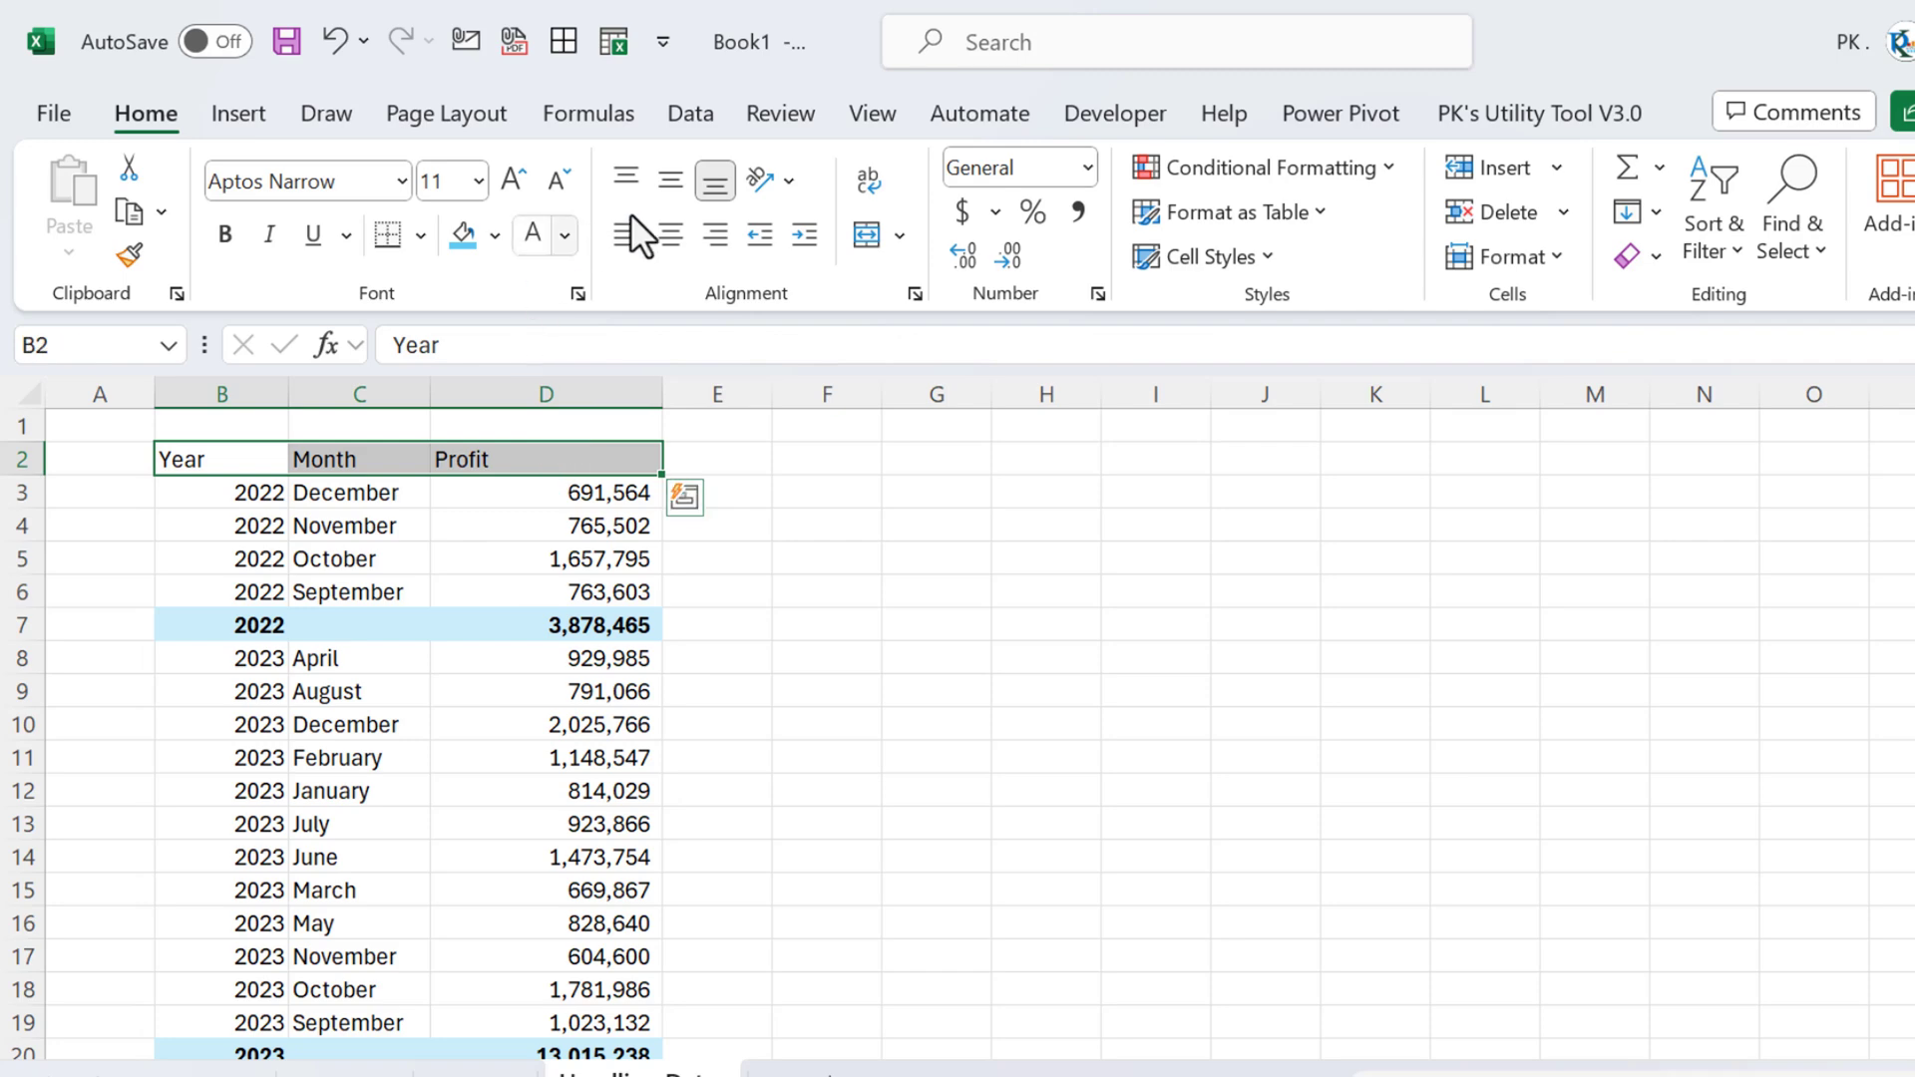
left_click(670, 235)
left_click(496, 236)
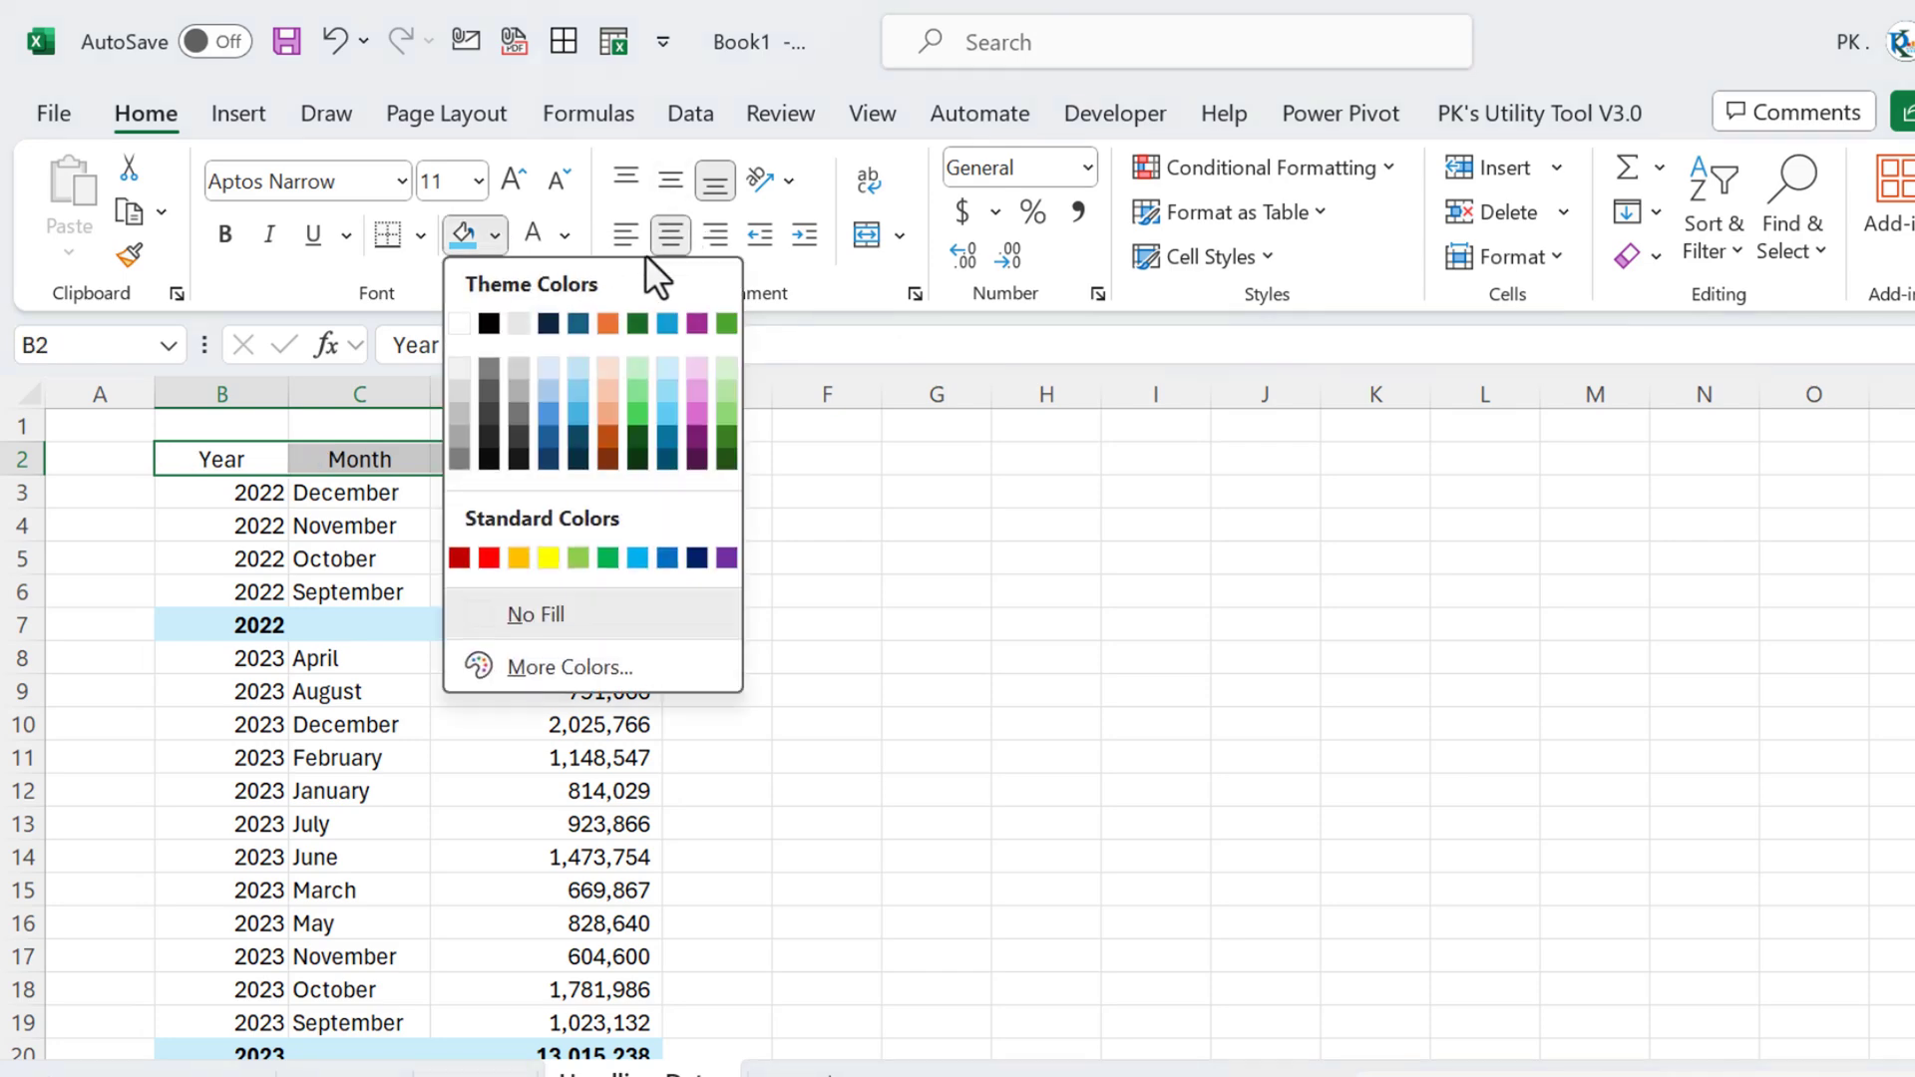
left_click(664, 324)
left_click(533, 234)
left_click(827, 426)
Hide the gridlines on the worksheet.
left_click(873, 113)
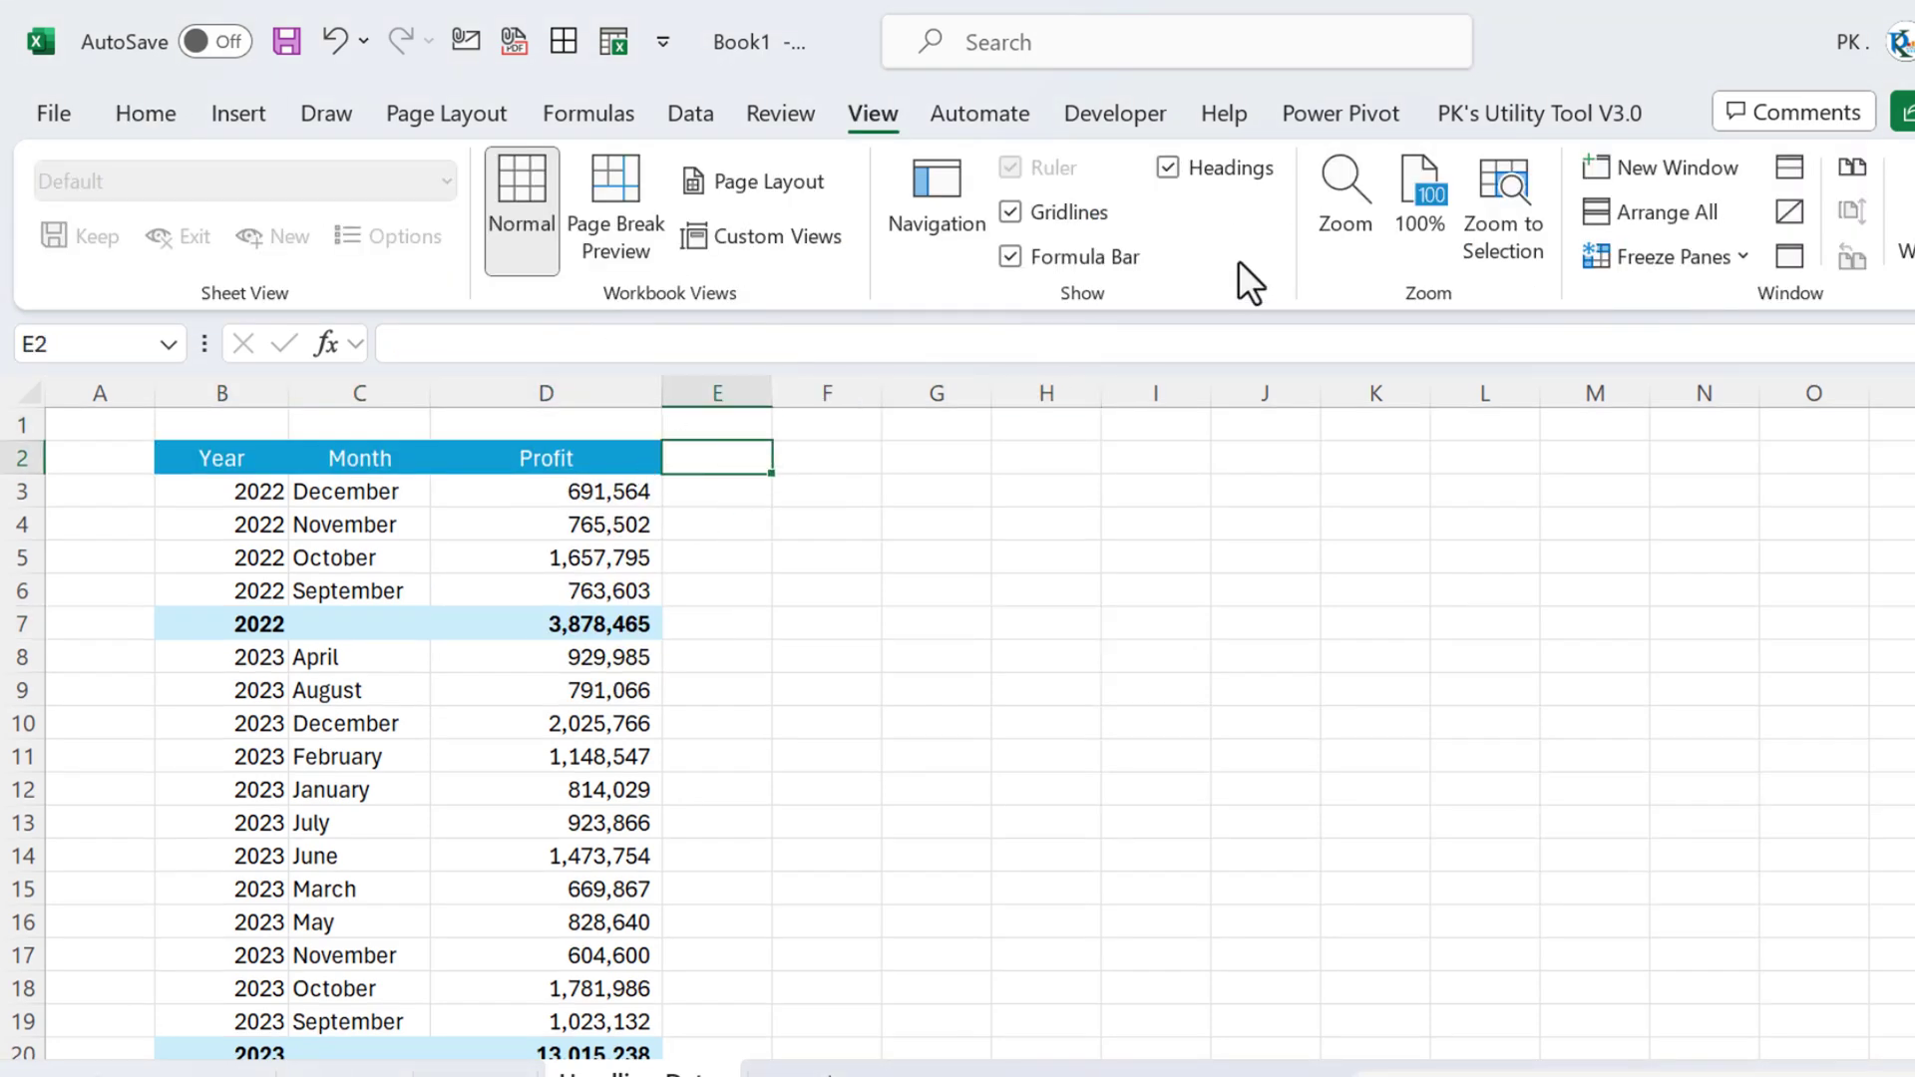
left_click(1067, 212)
left_click(917, 525)
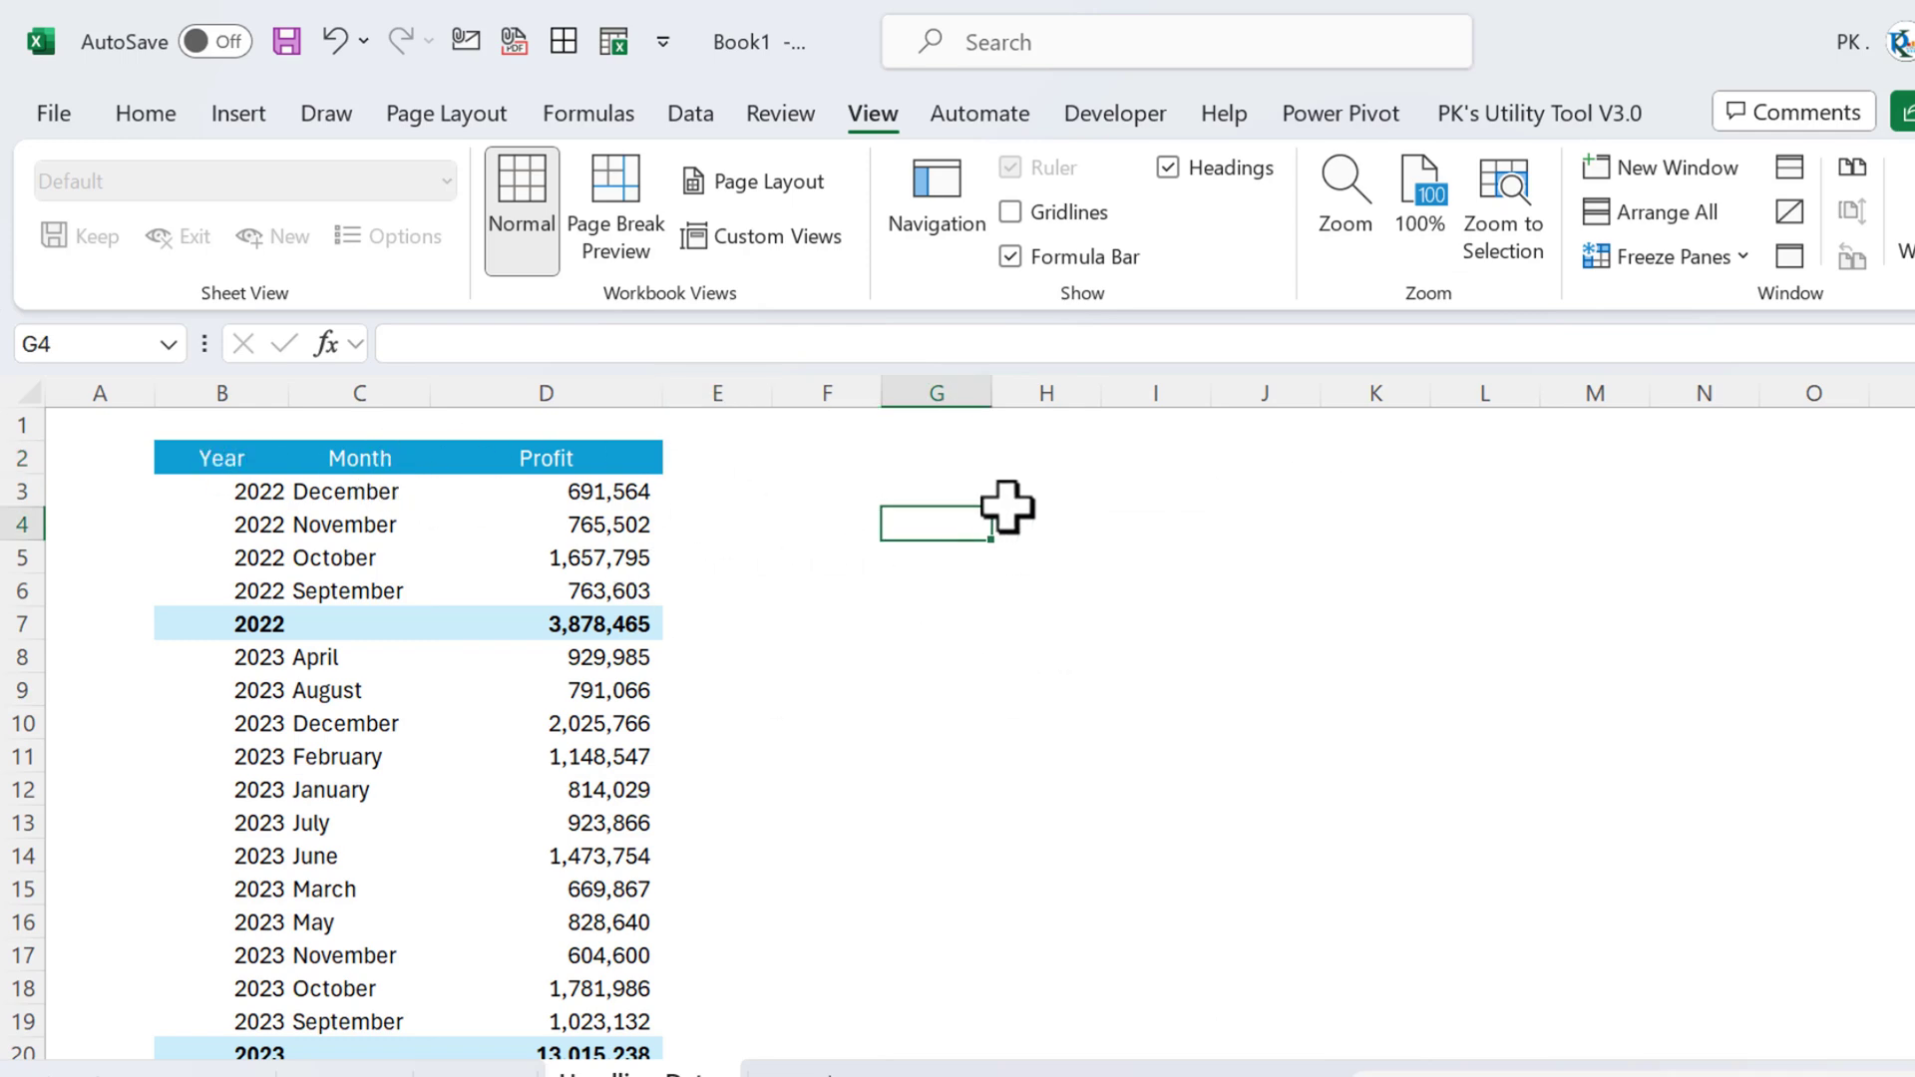
Start a PIVOTBY formula in H2 with Product as the row_fields argument.
left_click(1076, 465)
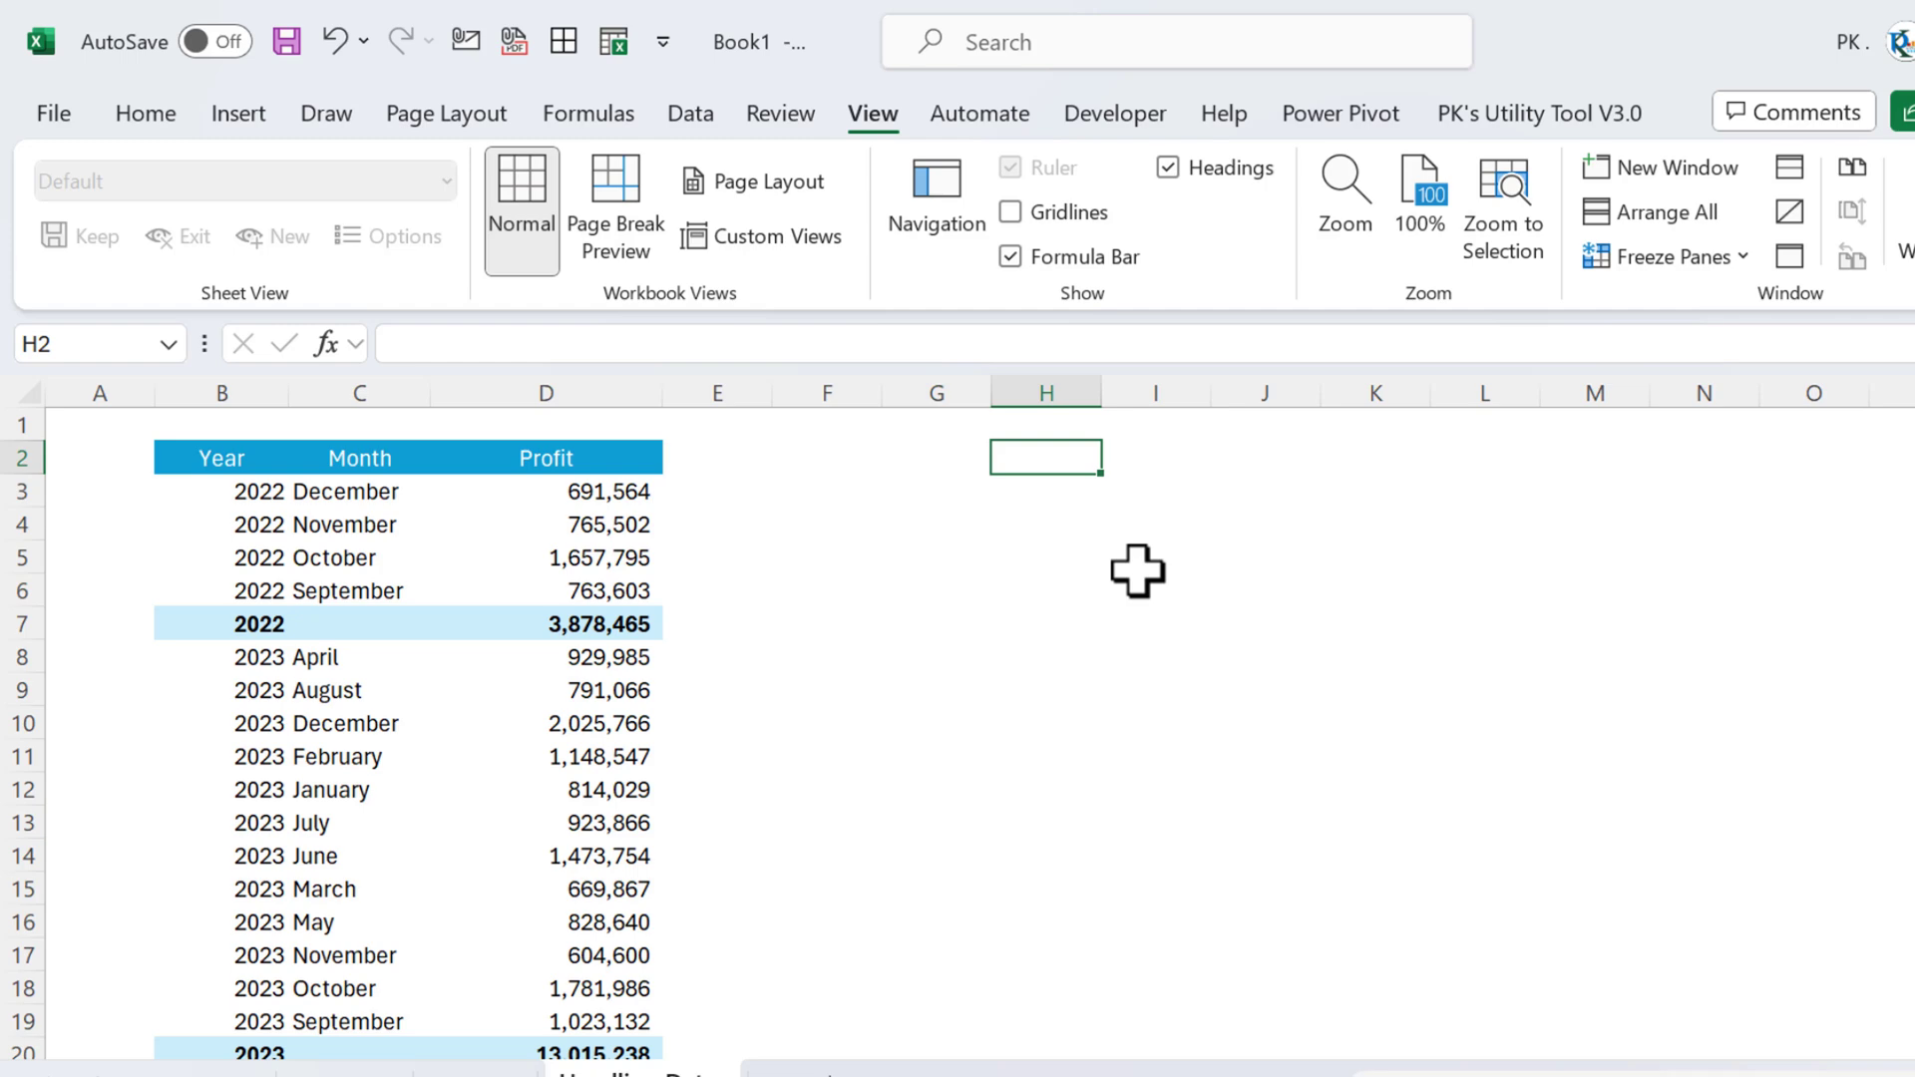
type("=piv")
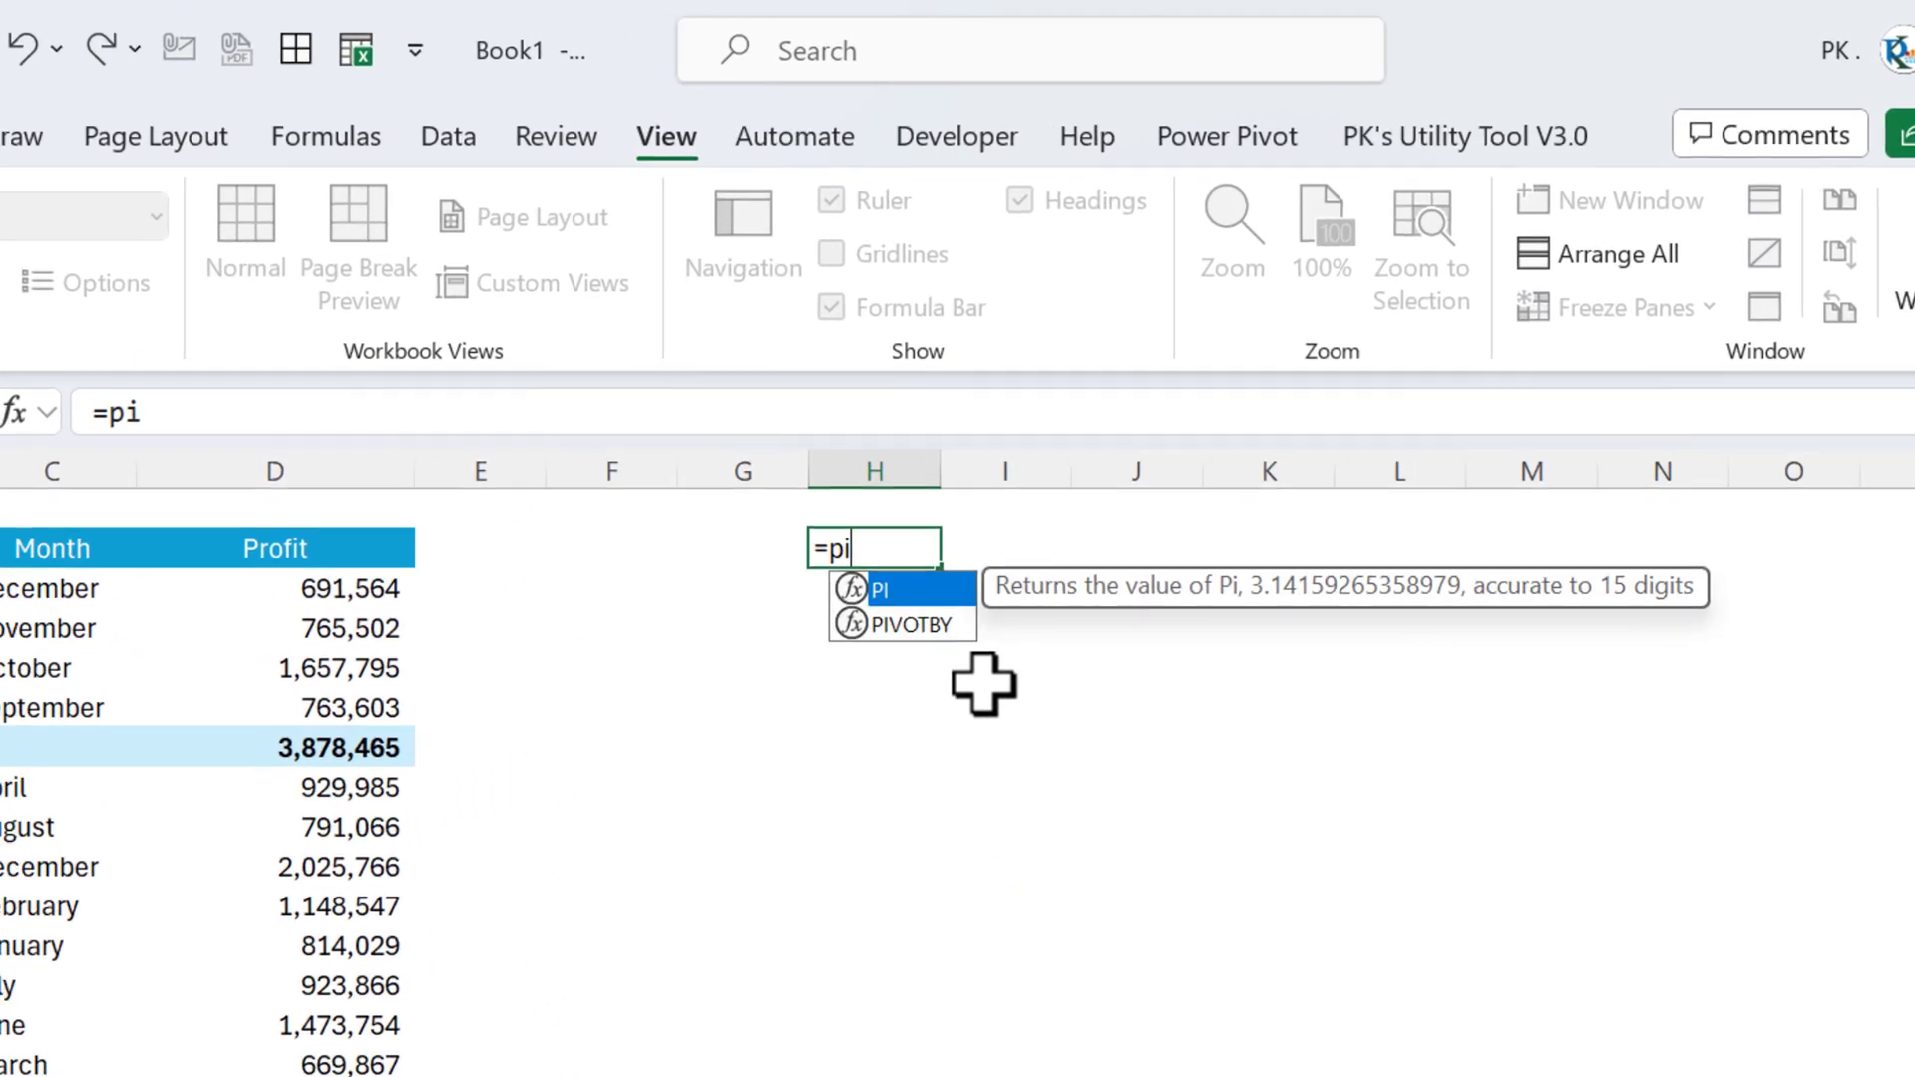
key("Tab")
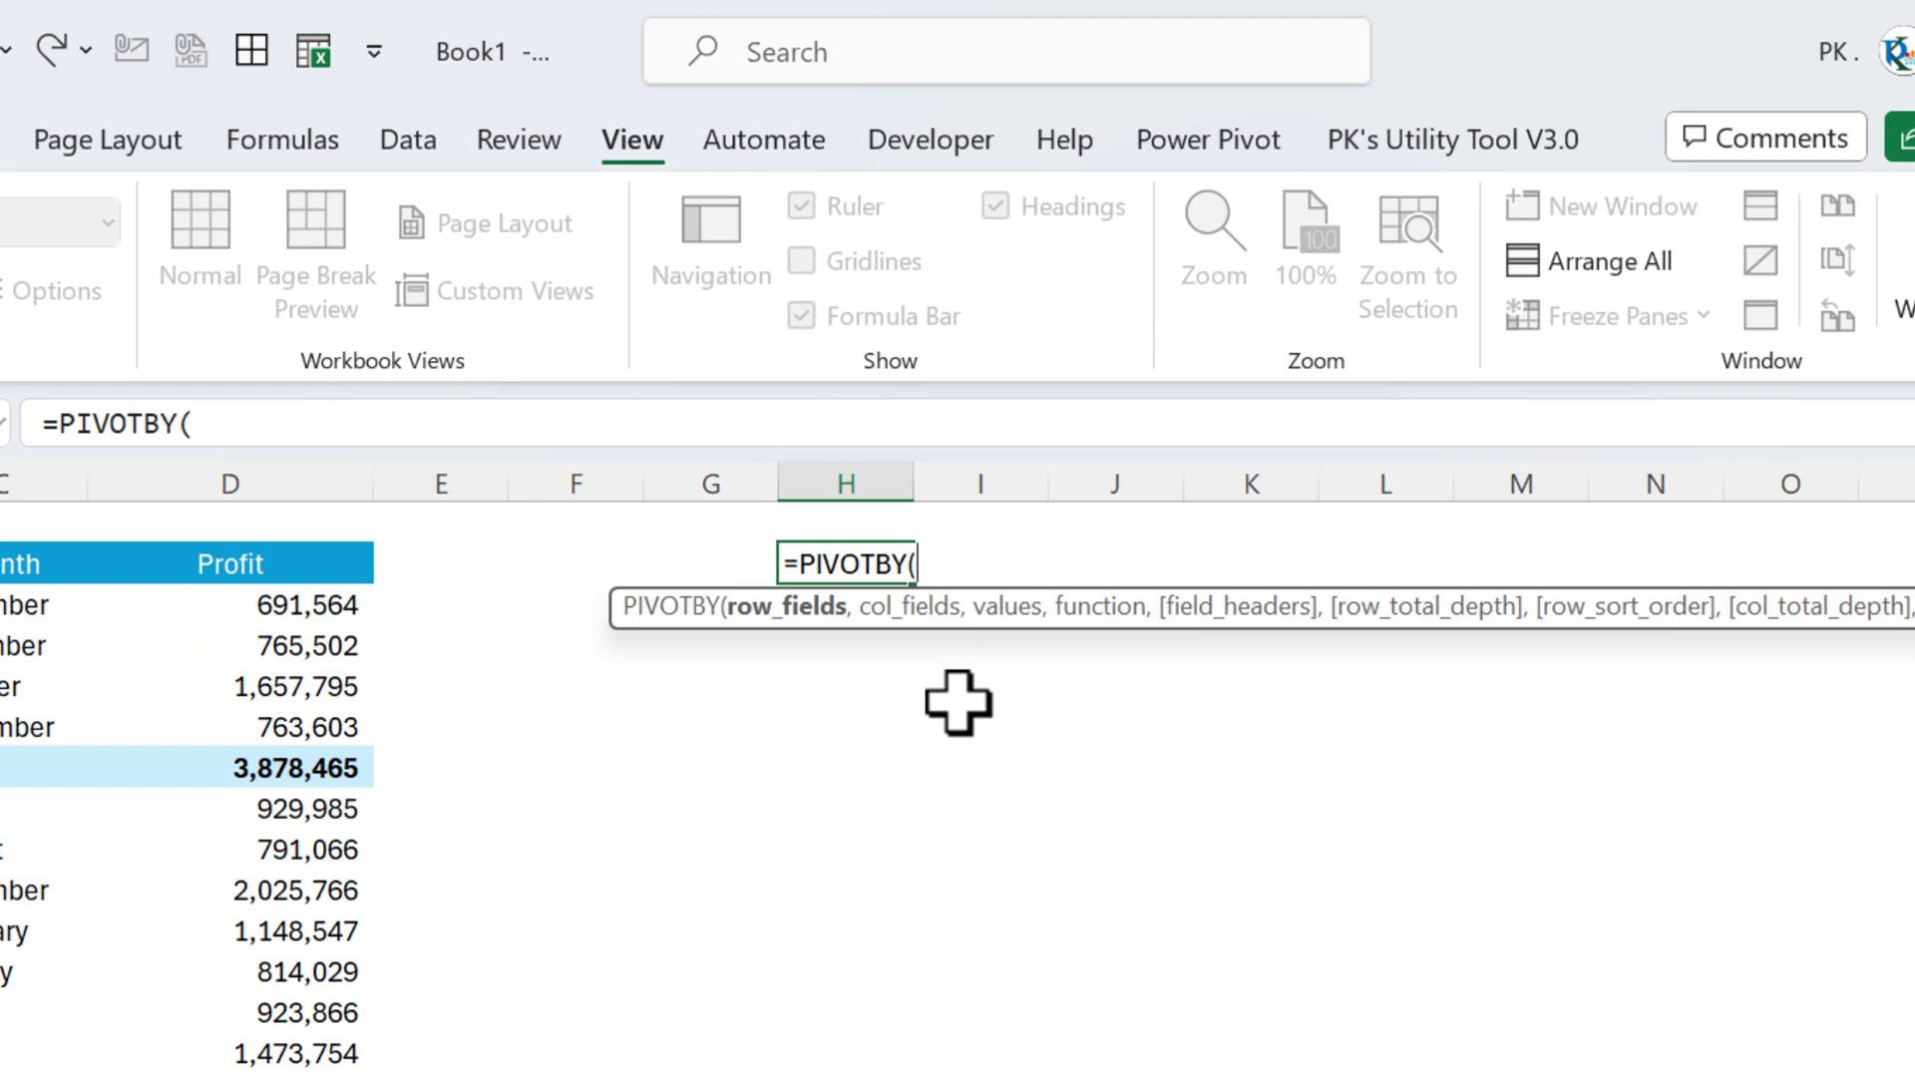
type("prod")
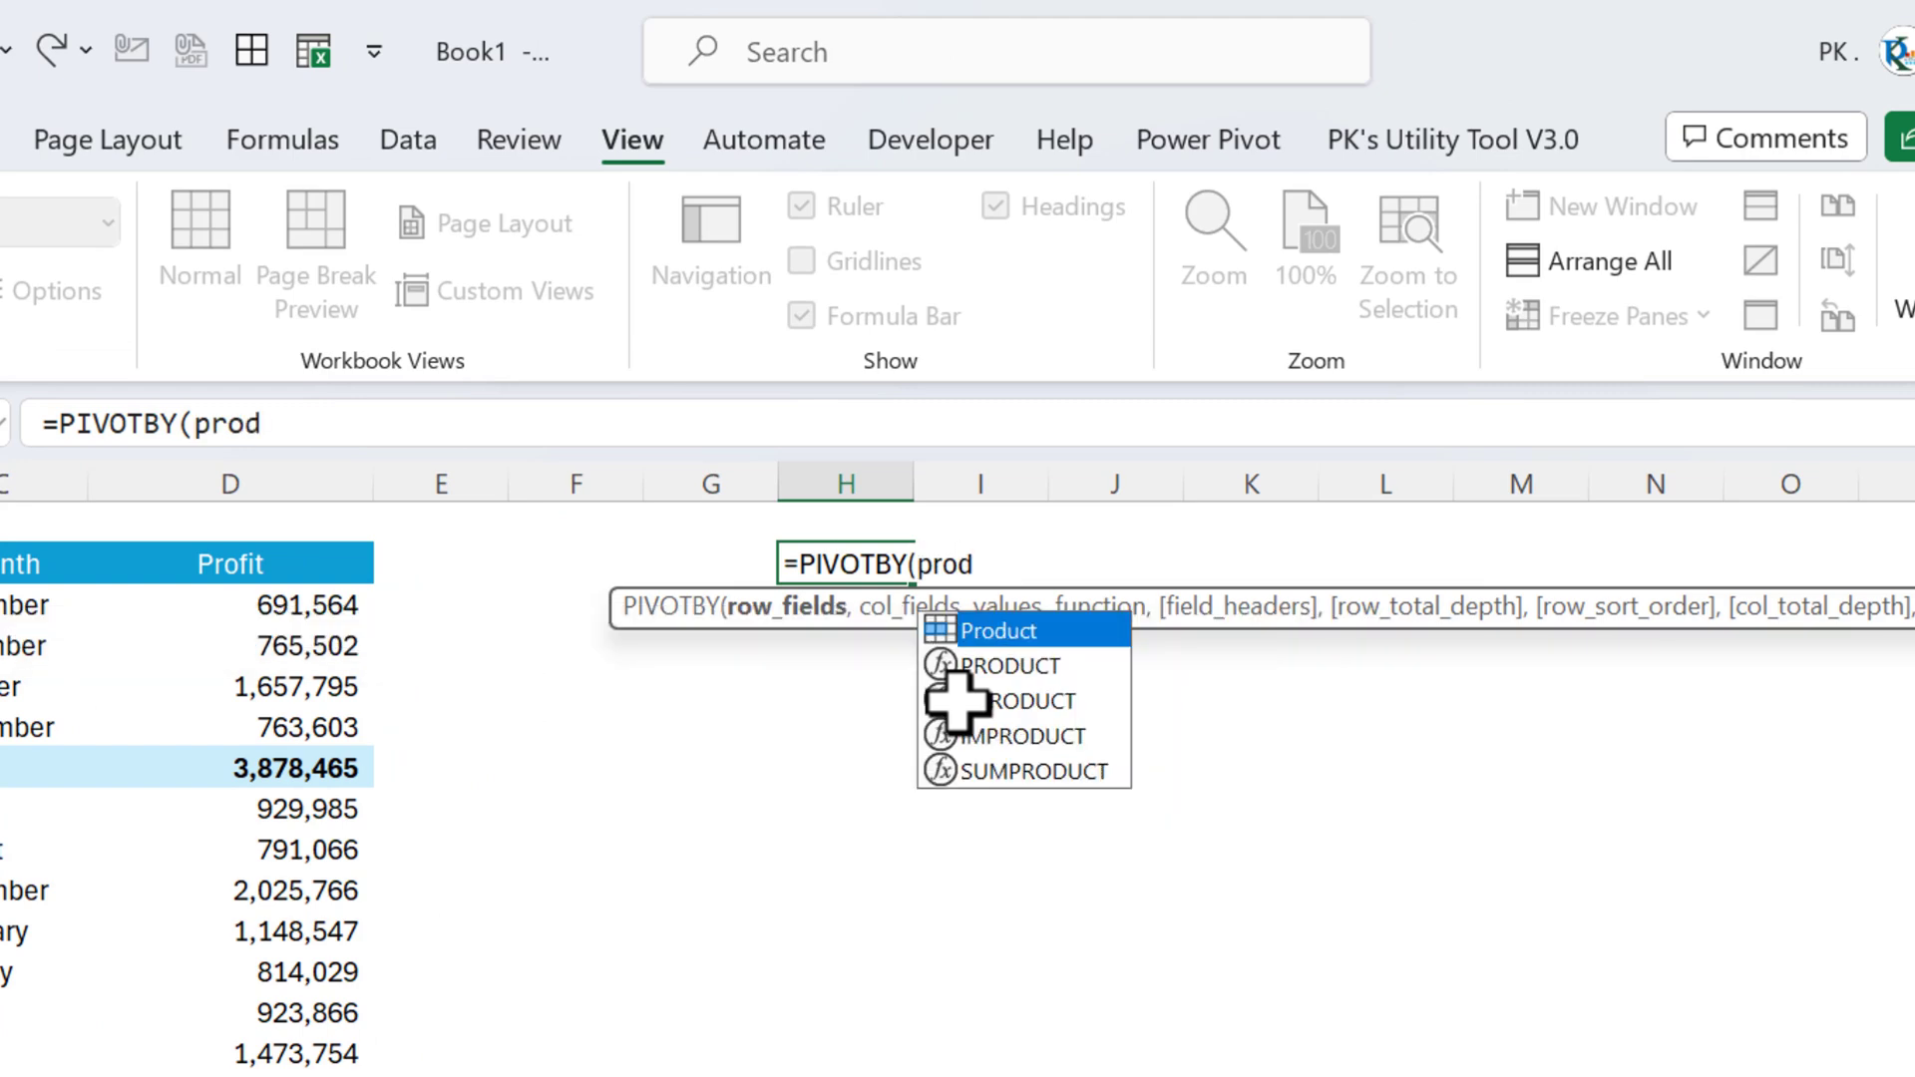
key("Tab")
type(",")
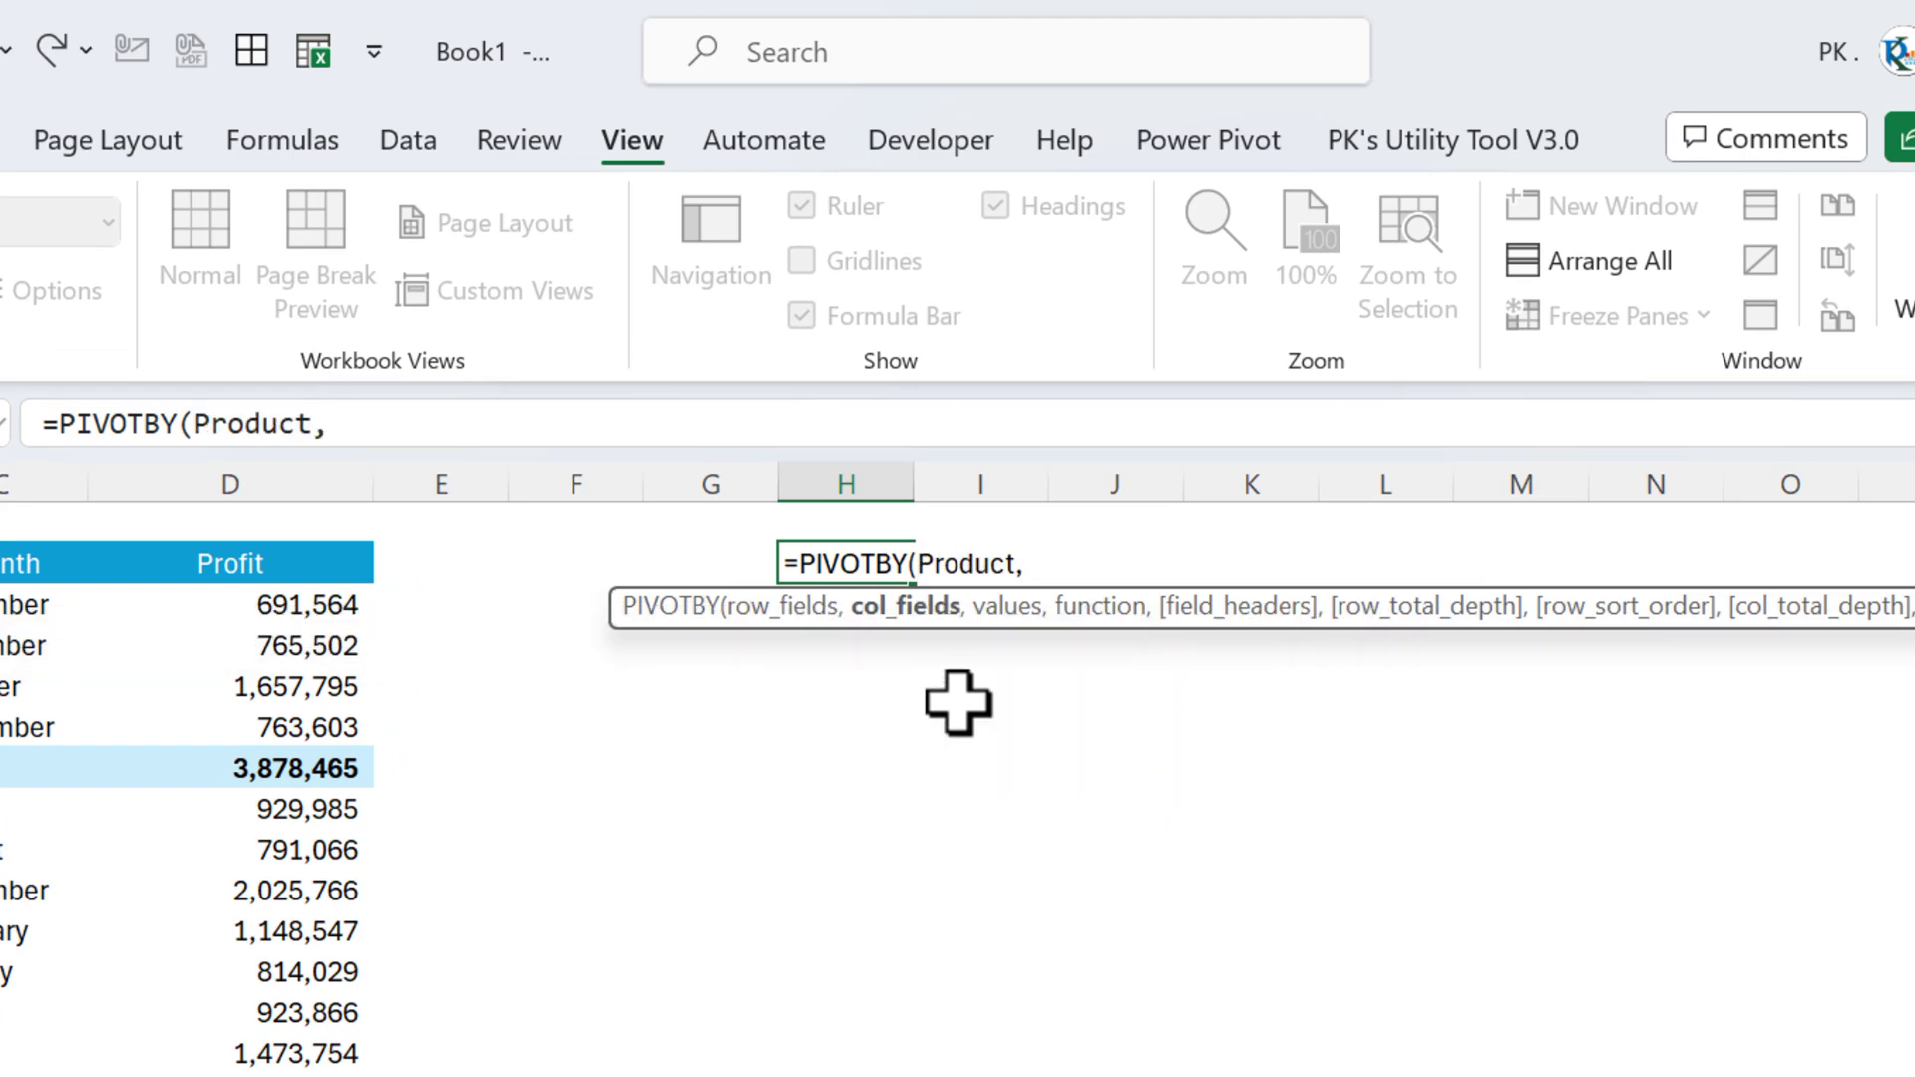
Add YEAR(Date) as the col_fields argument of the PIVOTBY formula.
type("yea")
key("Tab")
type("date")
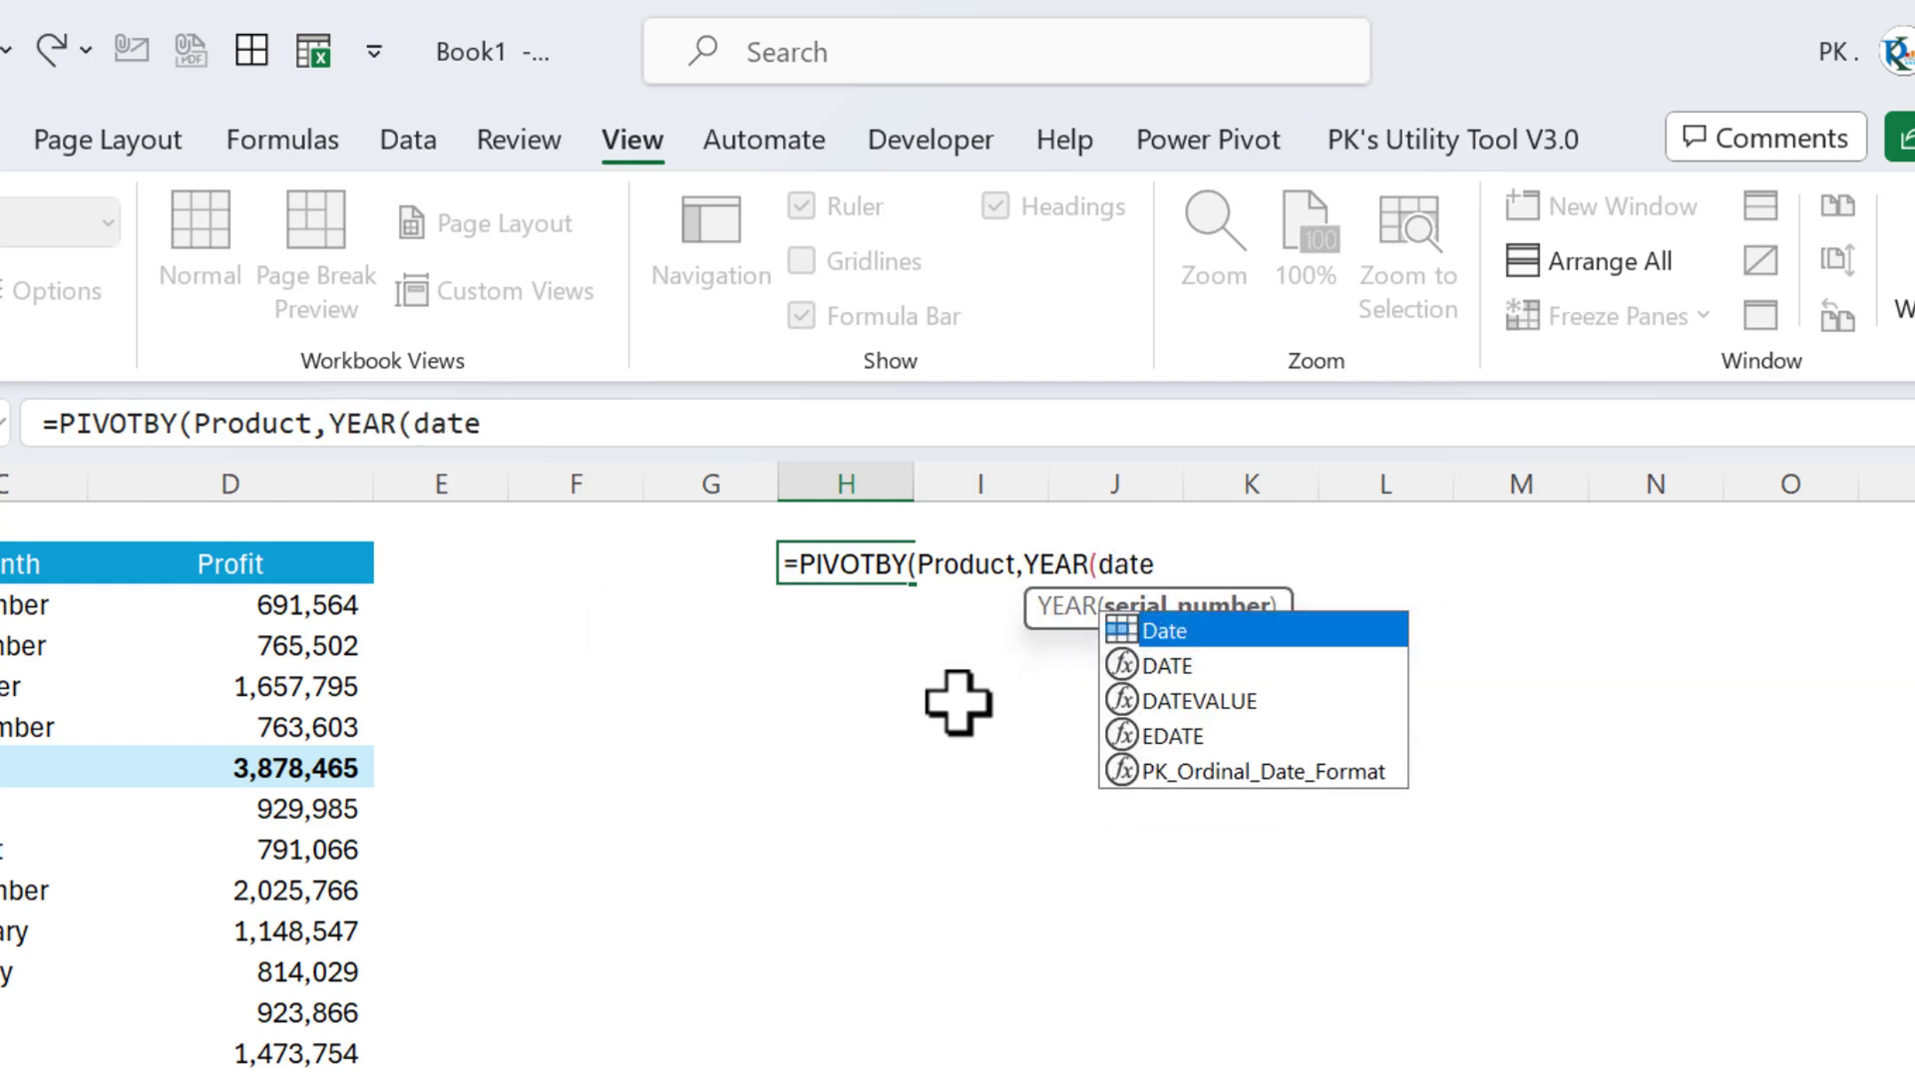
key("Tab")
type("),")
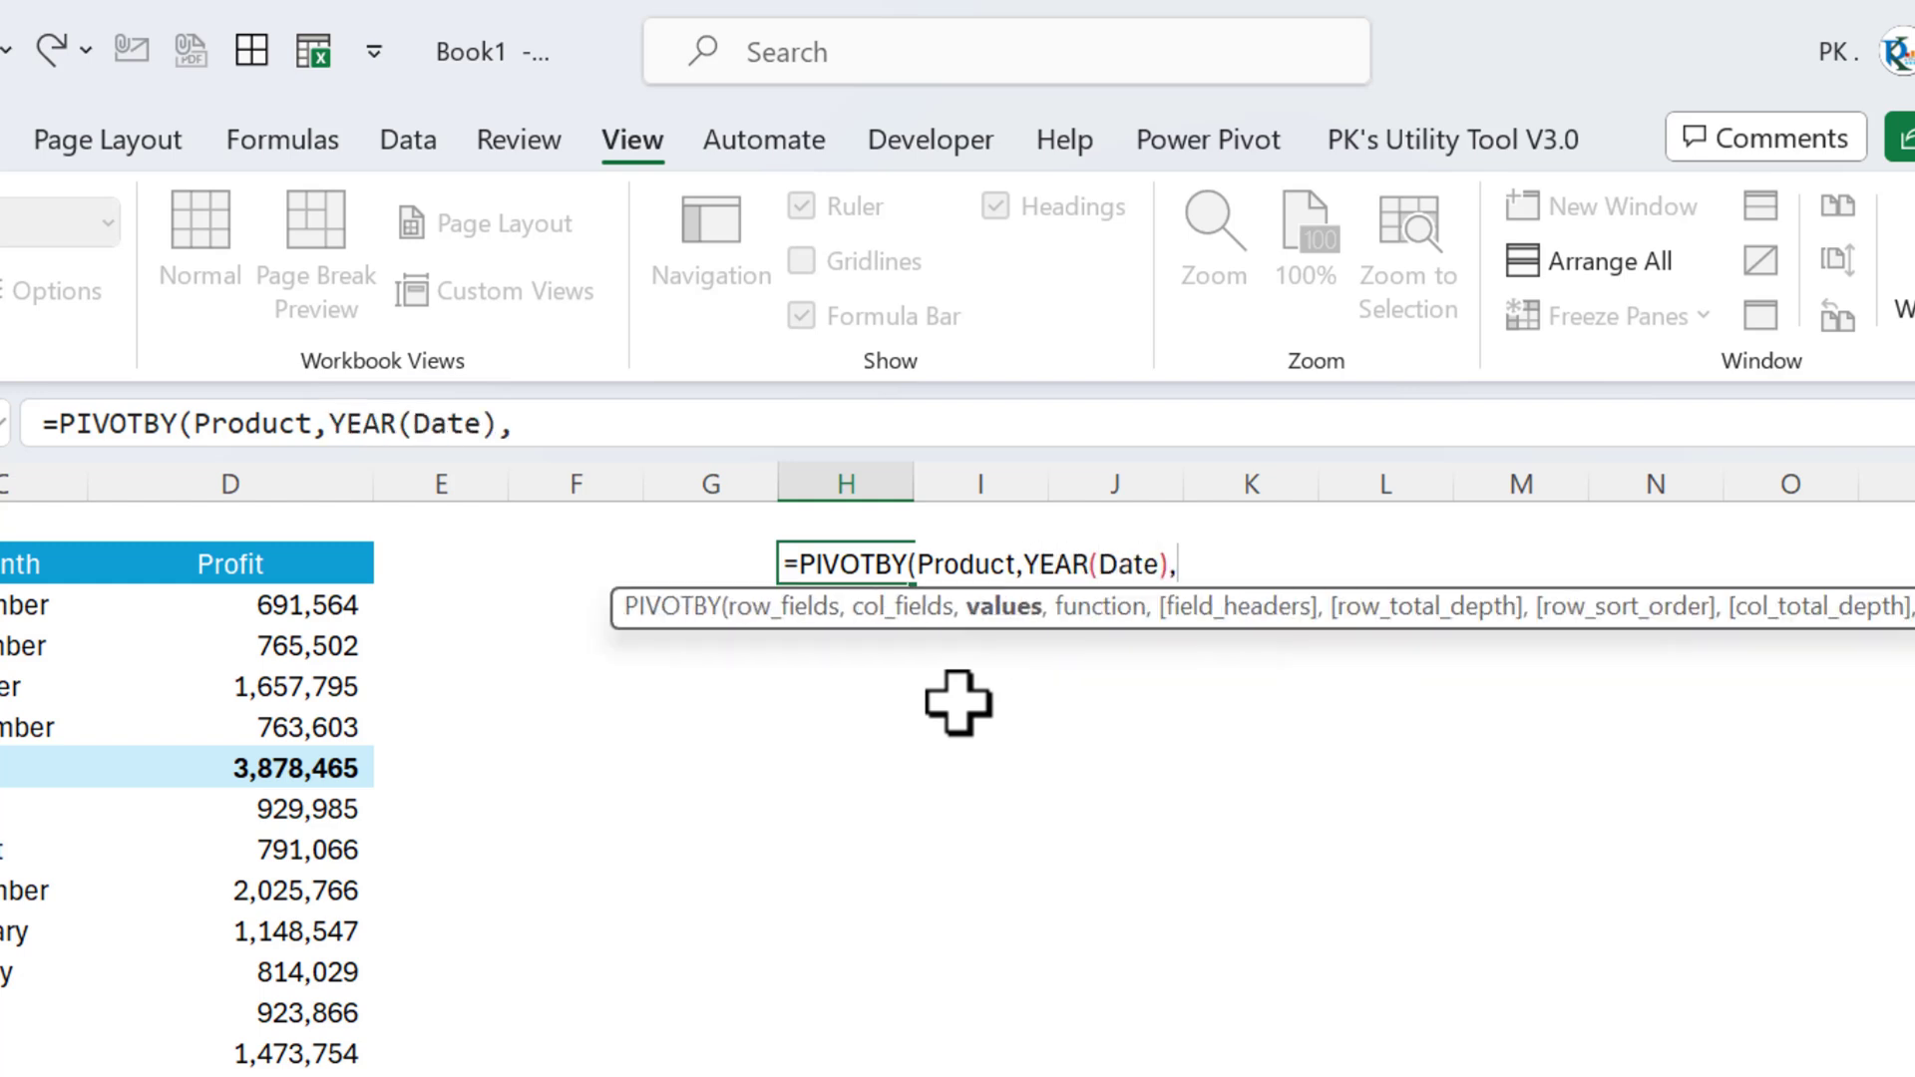
Complete the PIVOTBY formula in H2 with Sales as the values and SUM as the function.
type("sale")
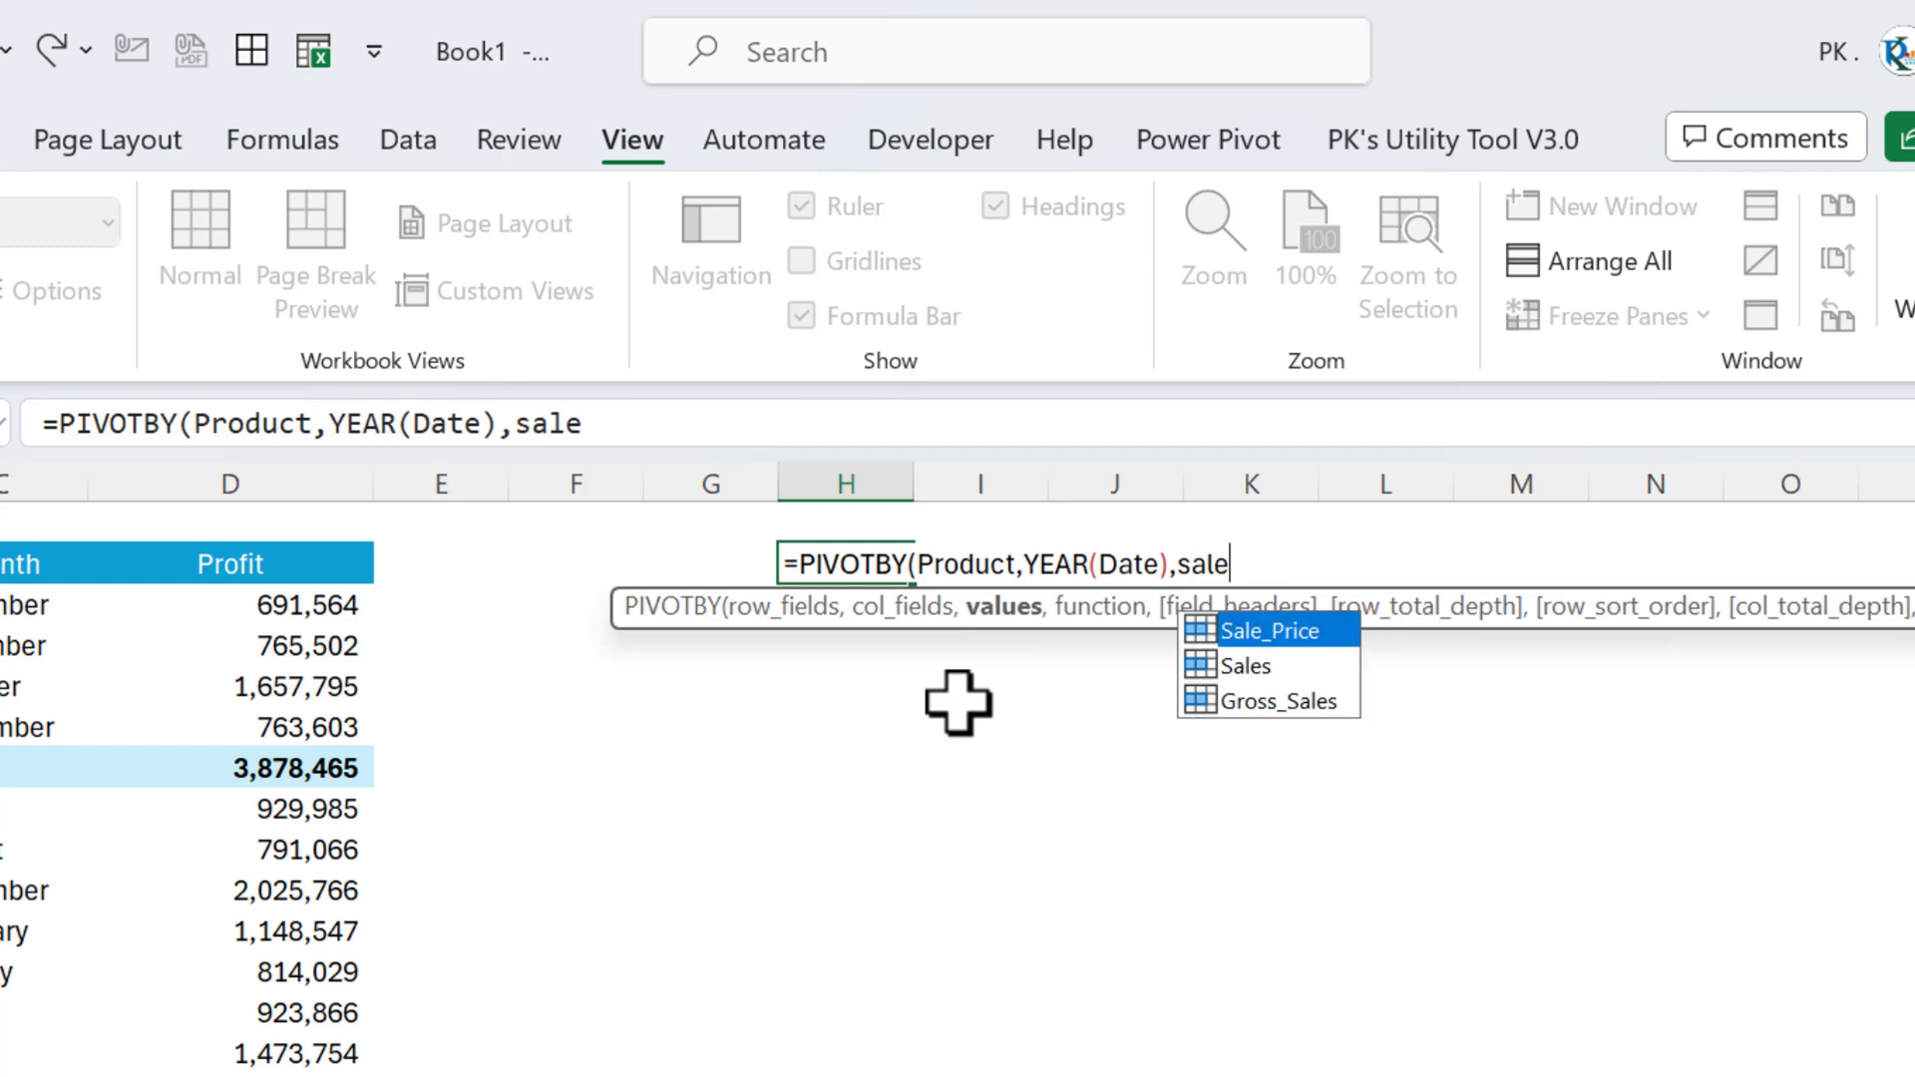
key("Down")
key("Tab")
type(",sum")
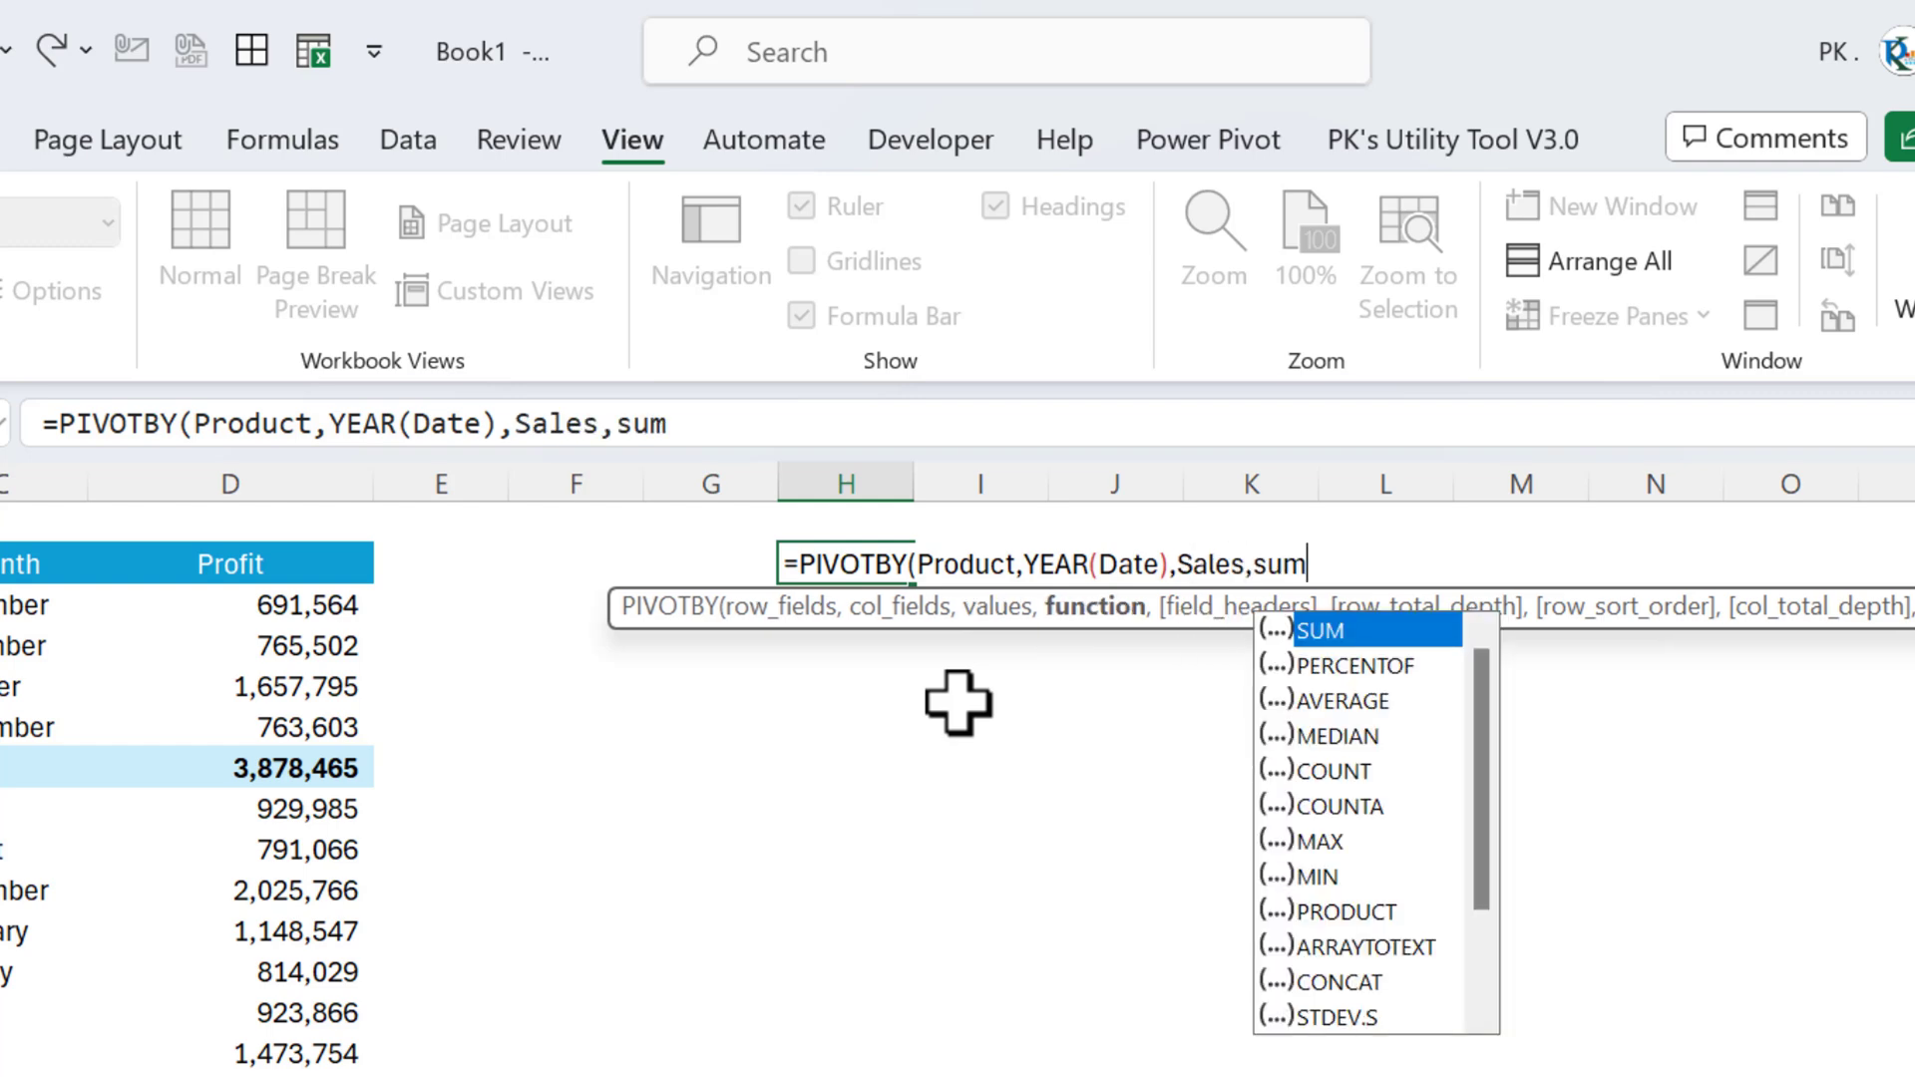
key("Tab")
type(")")
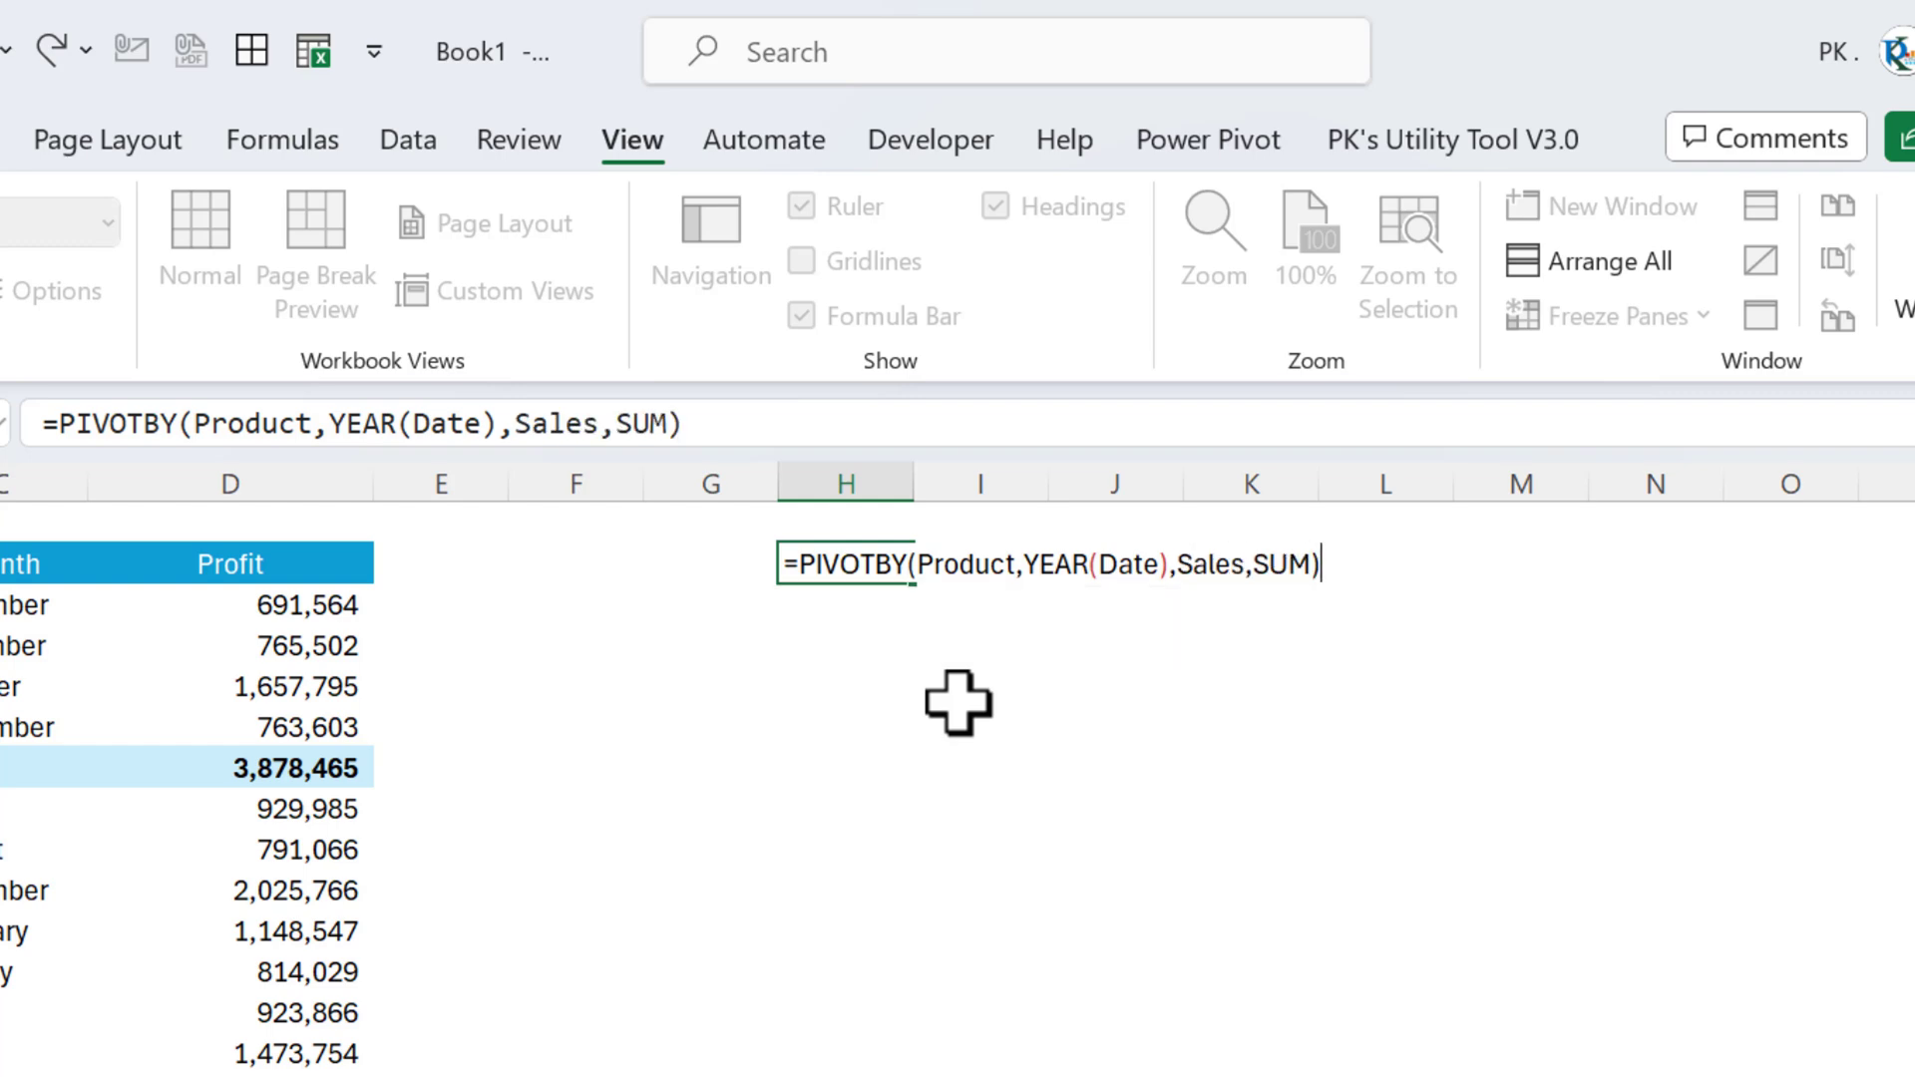
key("Return")
Format the PIVOTBY sales values in I3:K9 with the comma style and no decimal places.
key("Up")
key("Right")
key("Down")
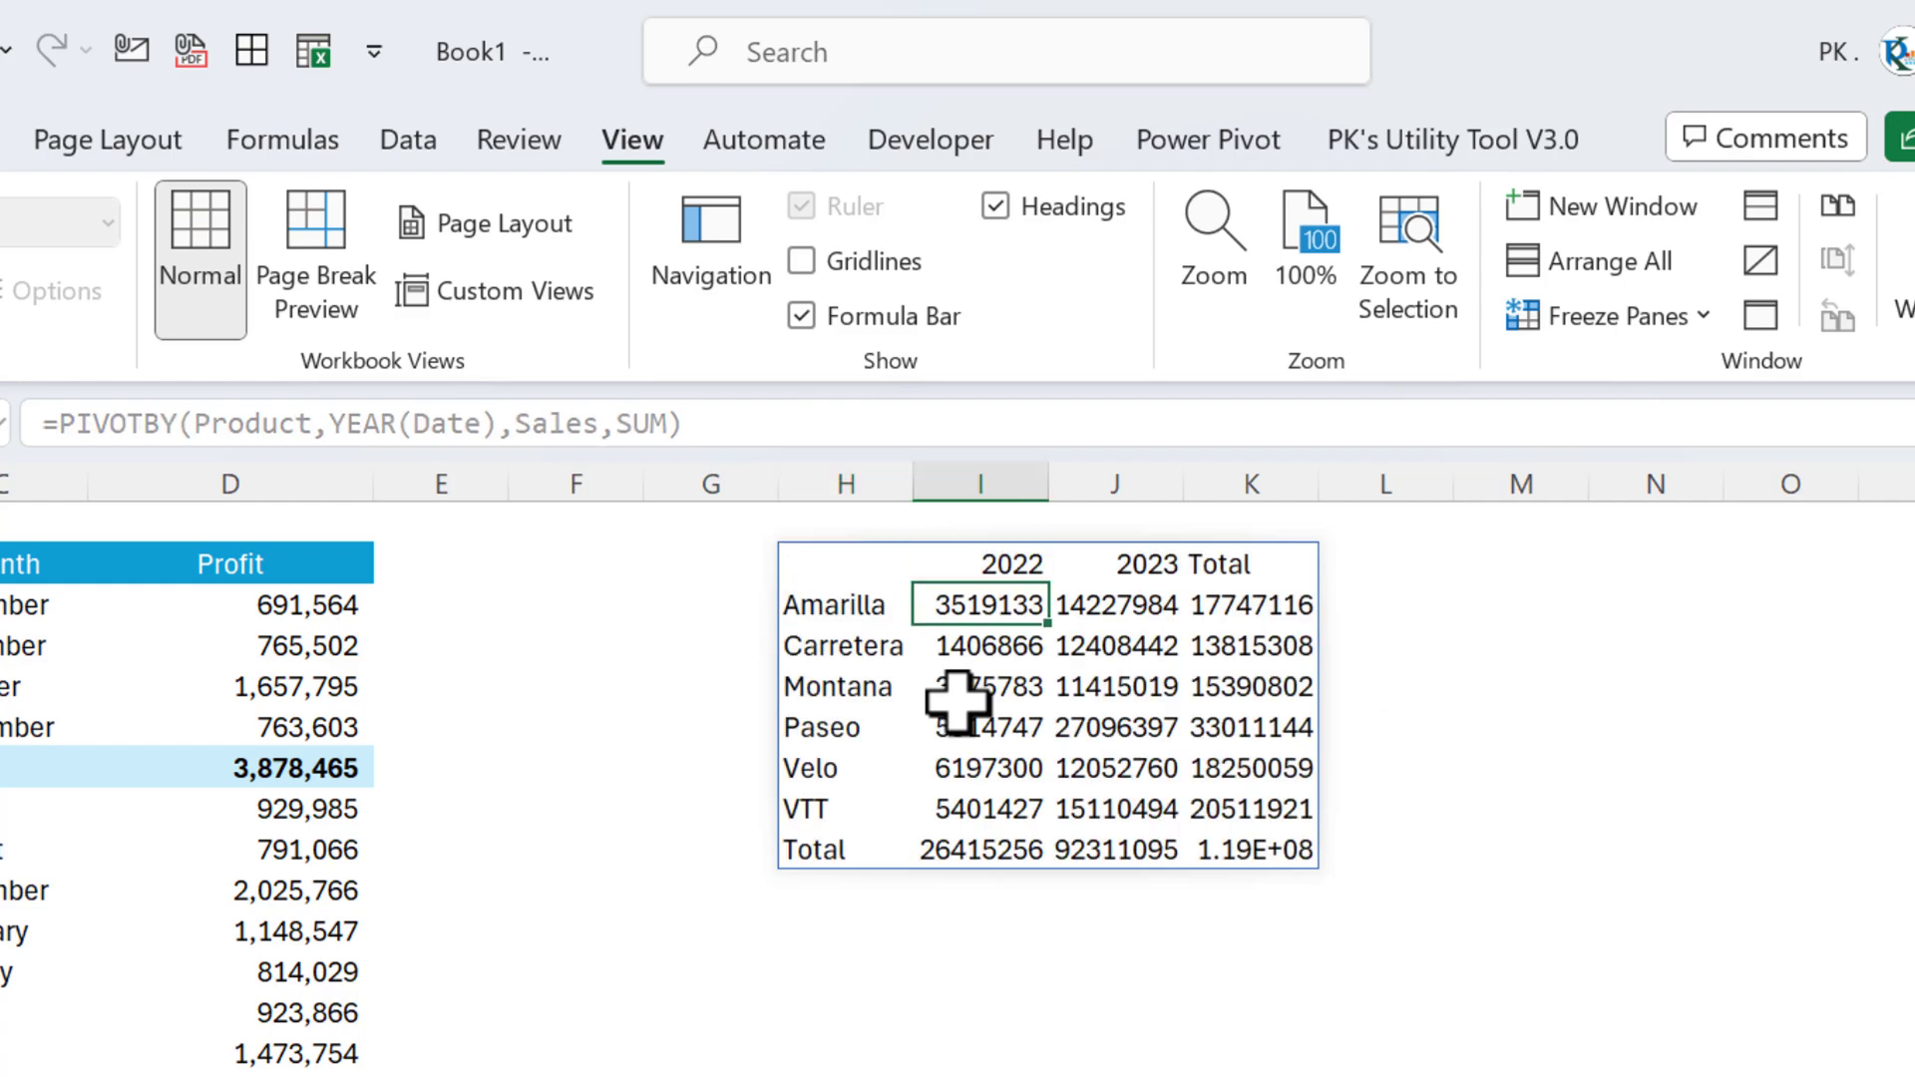
key("ctrl+shift+Right")
key("ctrl+shift+Down")
left_click(100, 118)
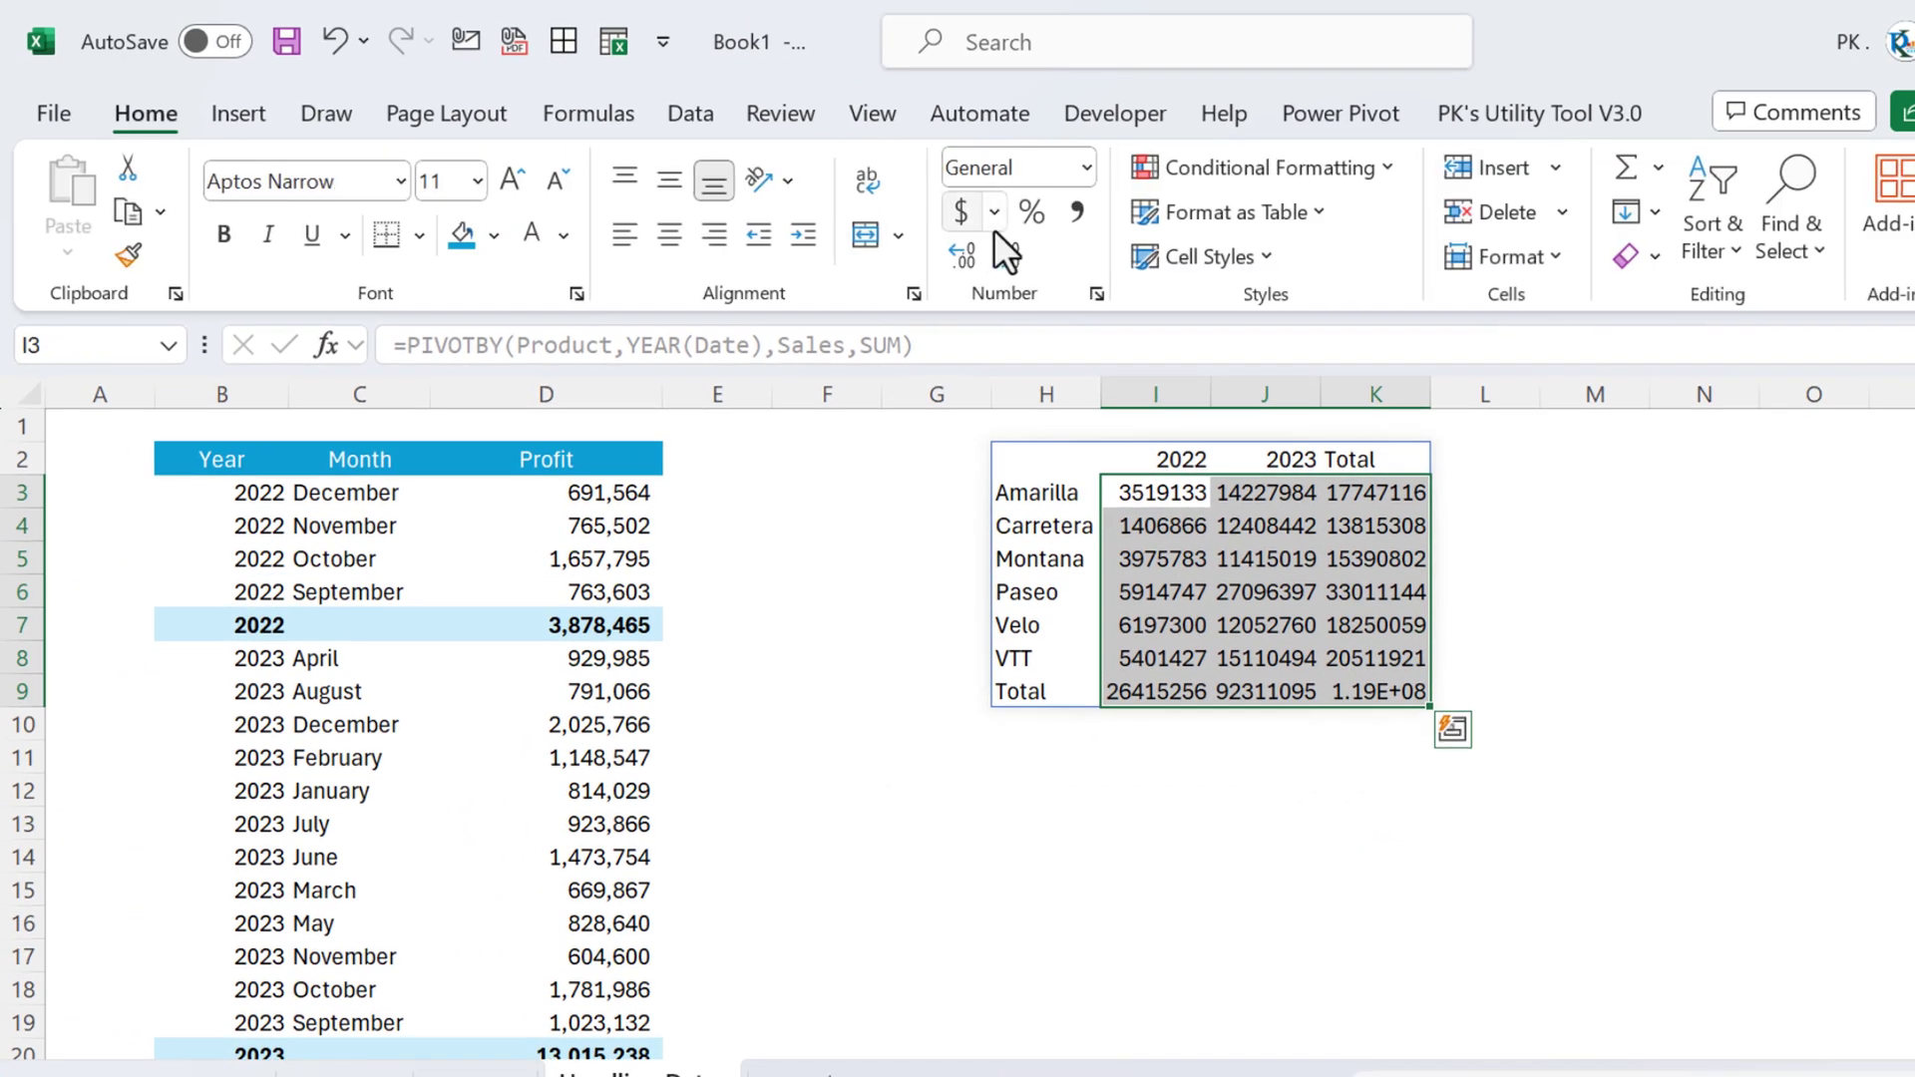
left_click(1077, 211)
left_click(1007, 255)
left_click(1007, 255)
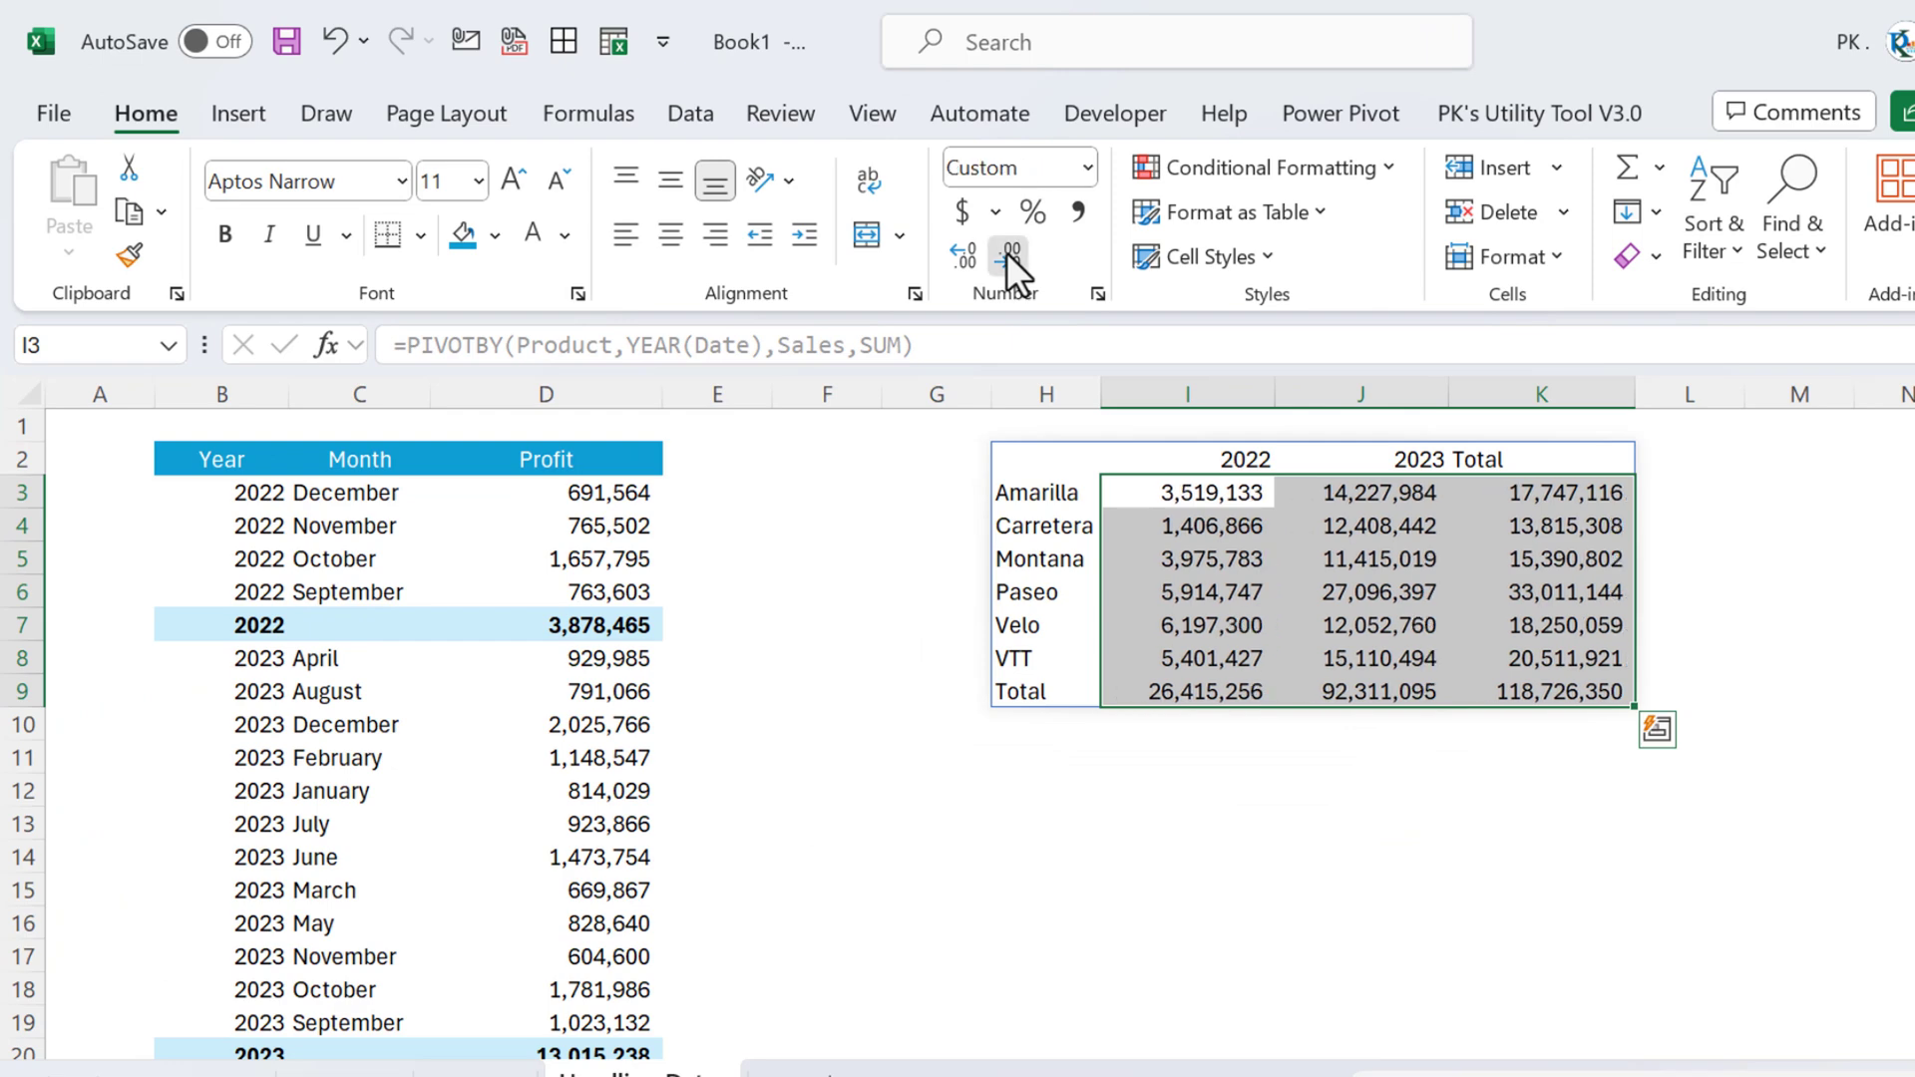
Center the whole PIVOTBY report H2:K9 horizontally and align it to the middle vertically.
left_click(1464, 455)
key("ctrl+a")
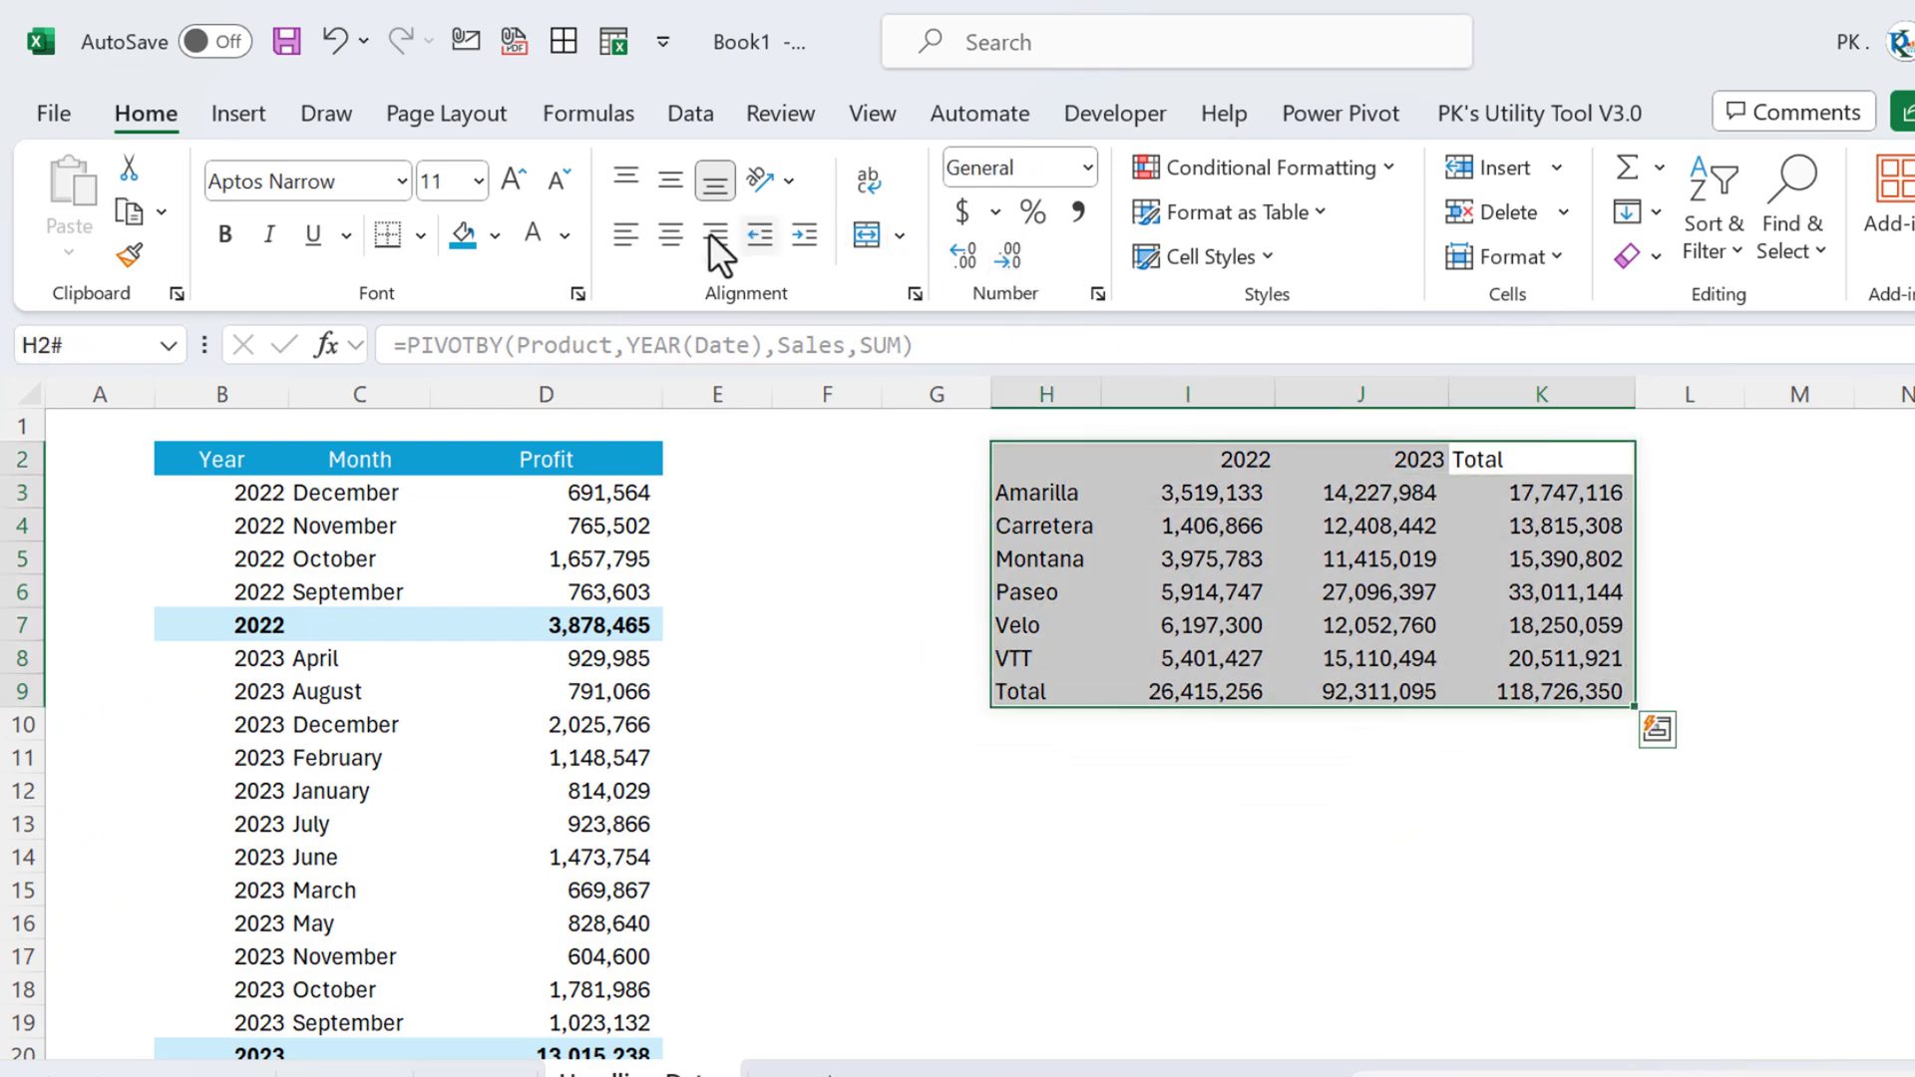
left_click(670, 234)
left_click(671, 179)
key("Down")
key("Down")
key("Down")
key("Down")
key("Down")
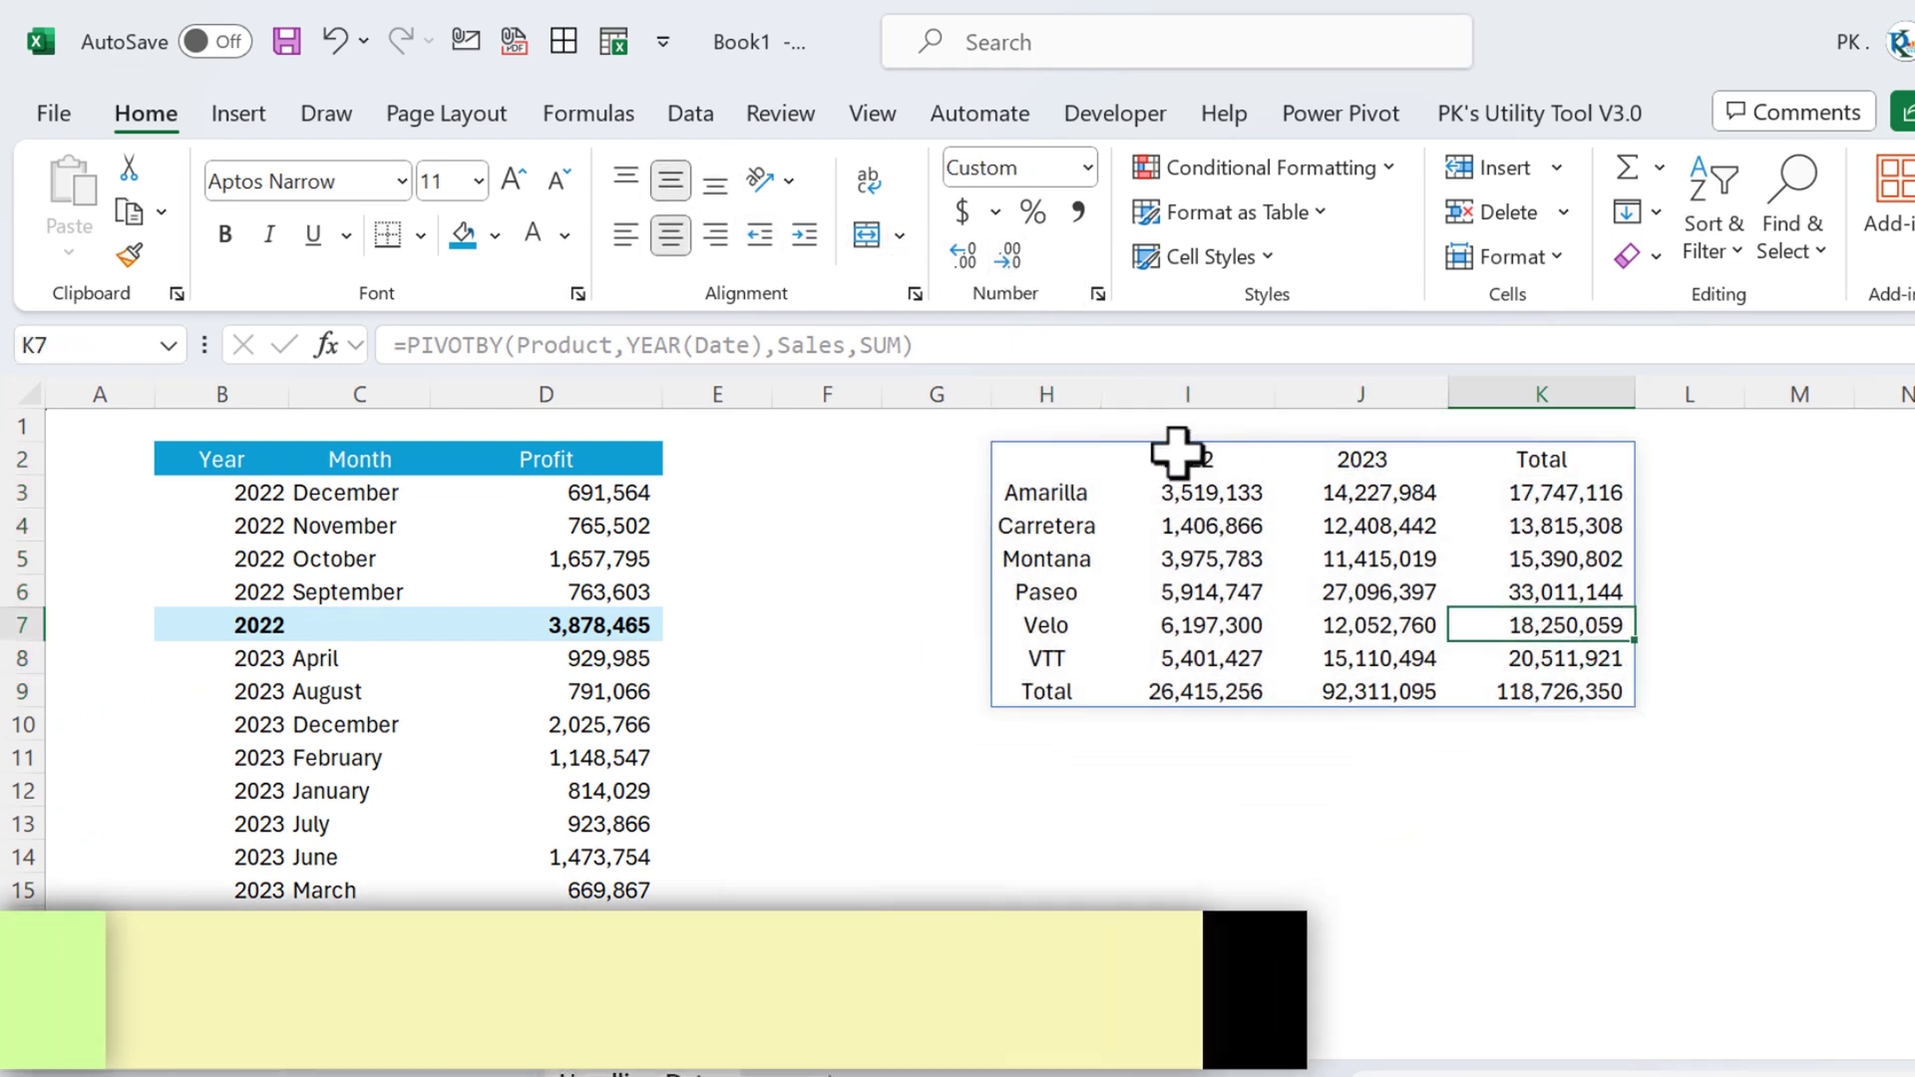
Give the PIVOTBY header row H2:K2 a blue fill with white text, matching the Profit report's header.
left_click_drag(1057, 458, 1557, 459)
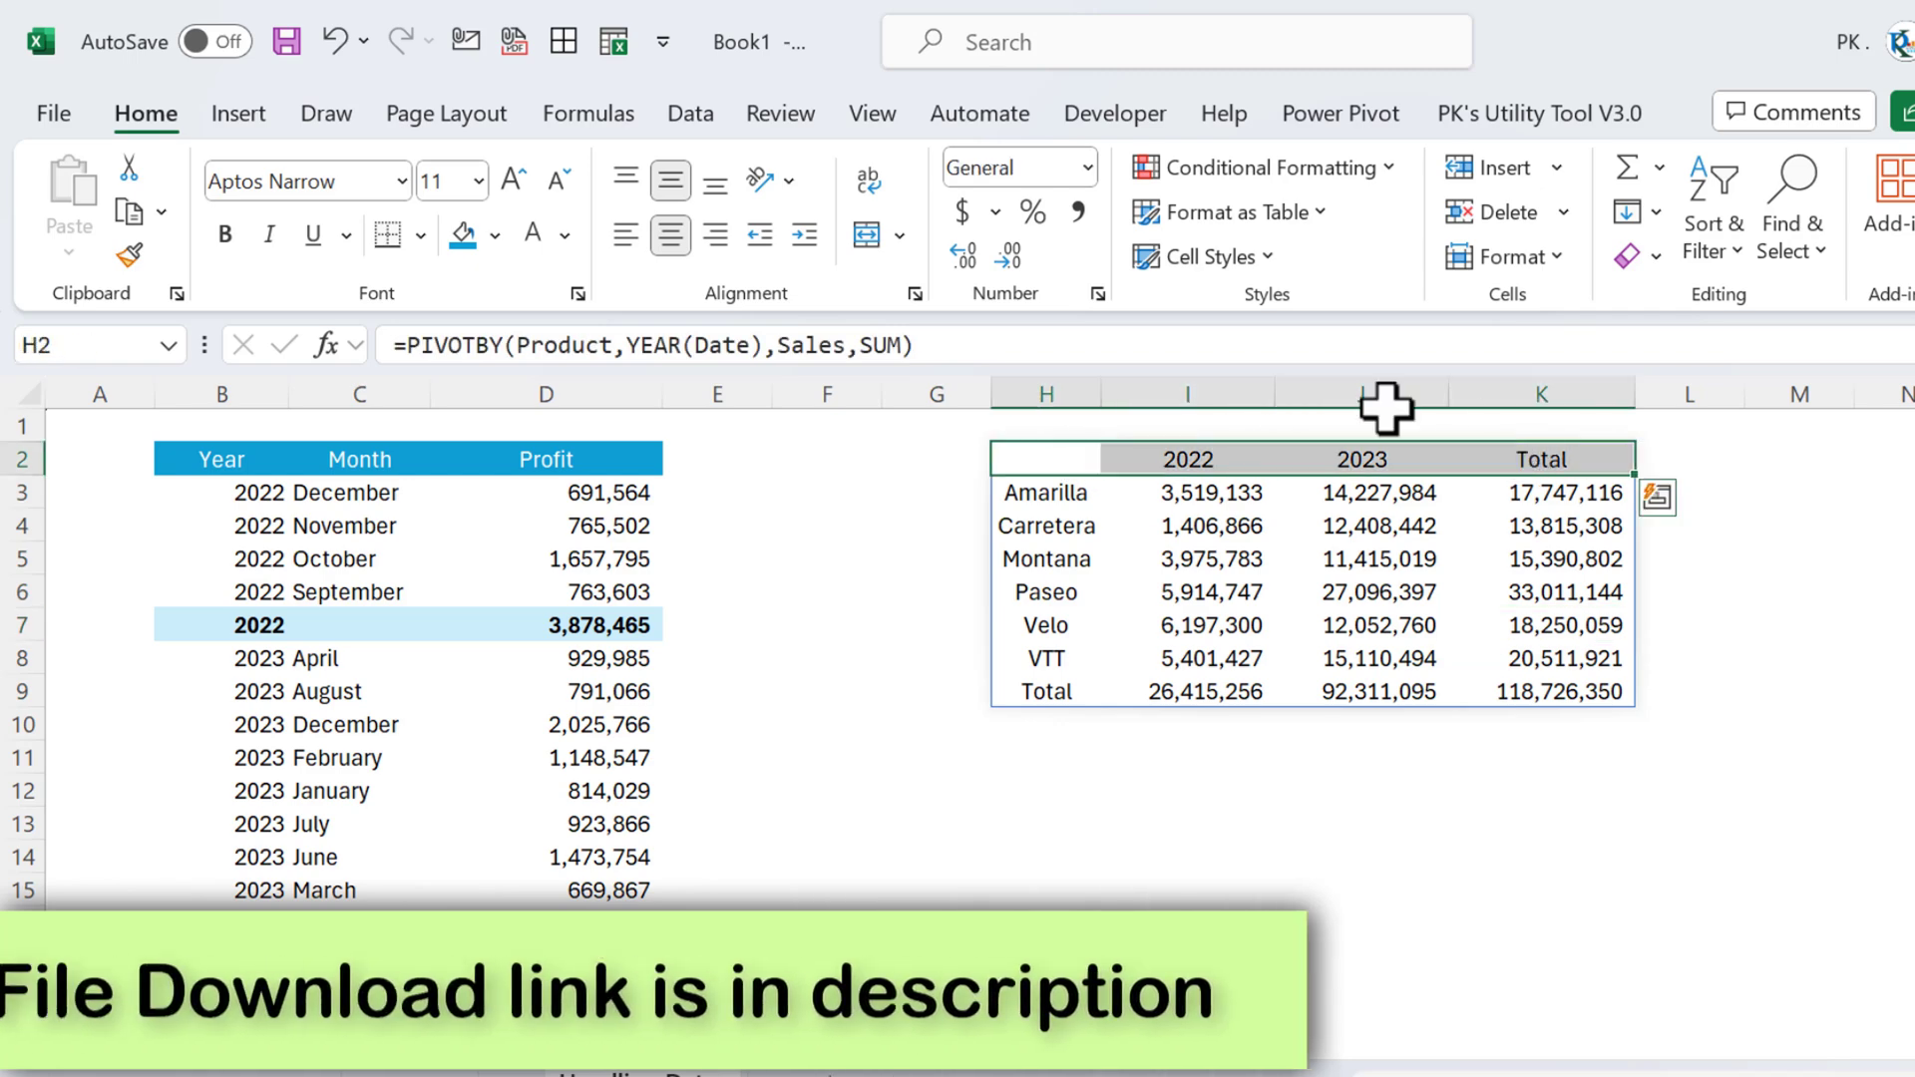
left_click(458, 237)
left_click(1695, 555)
left_click(1251, 461)
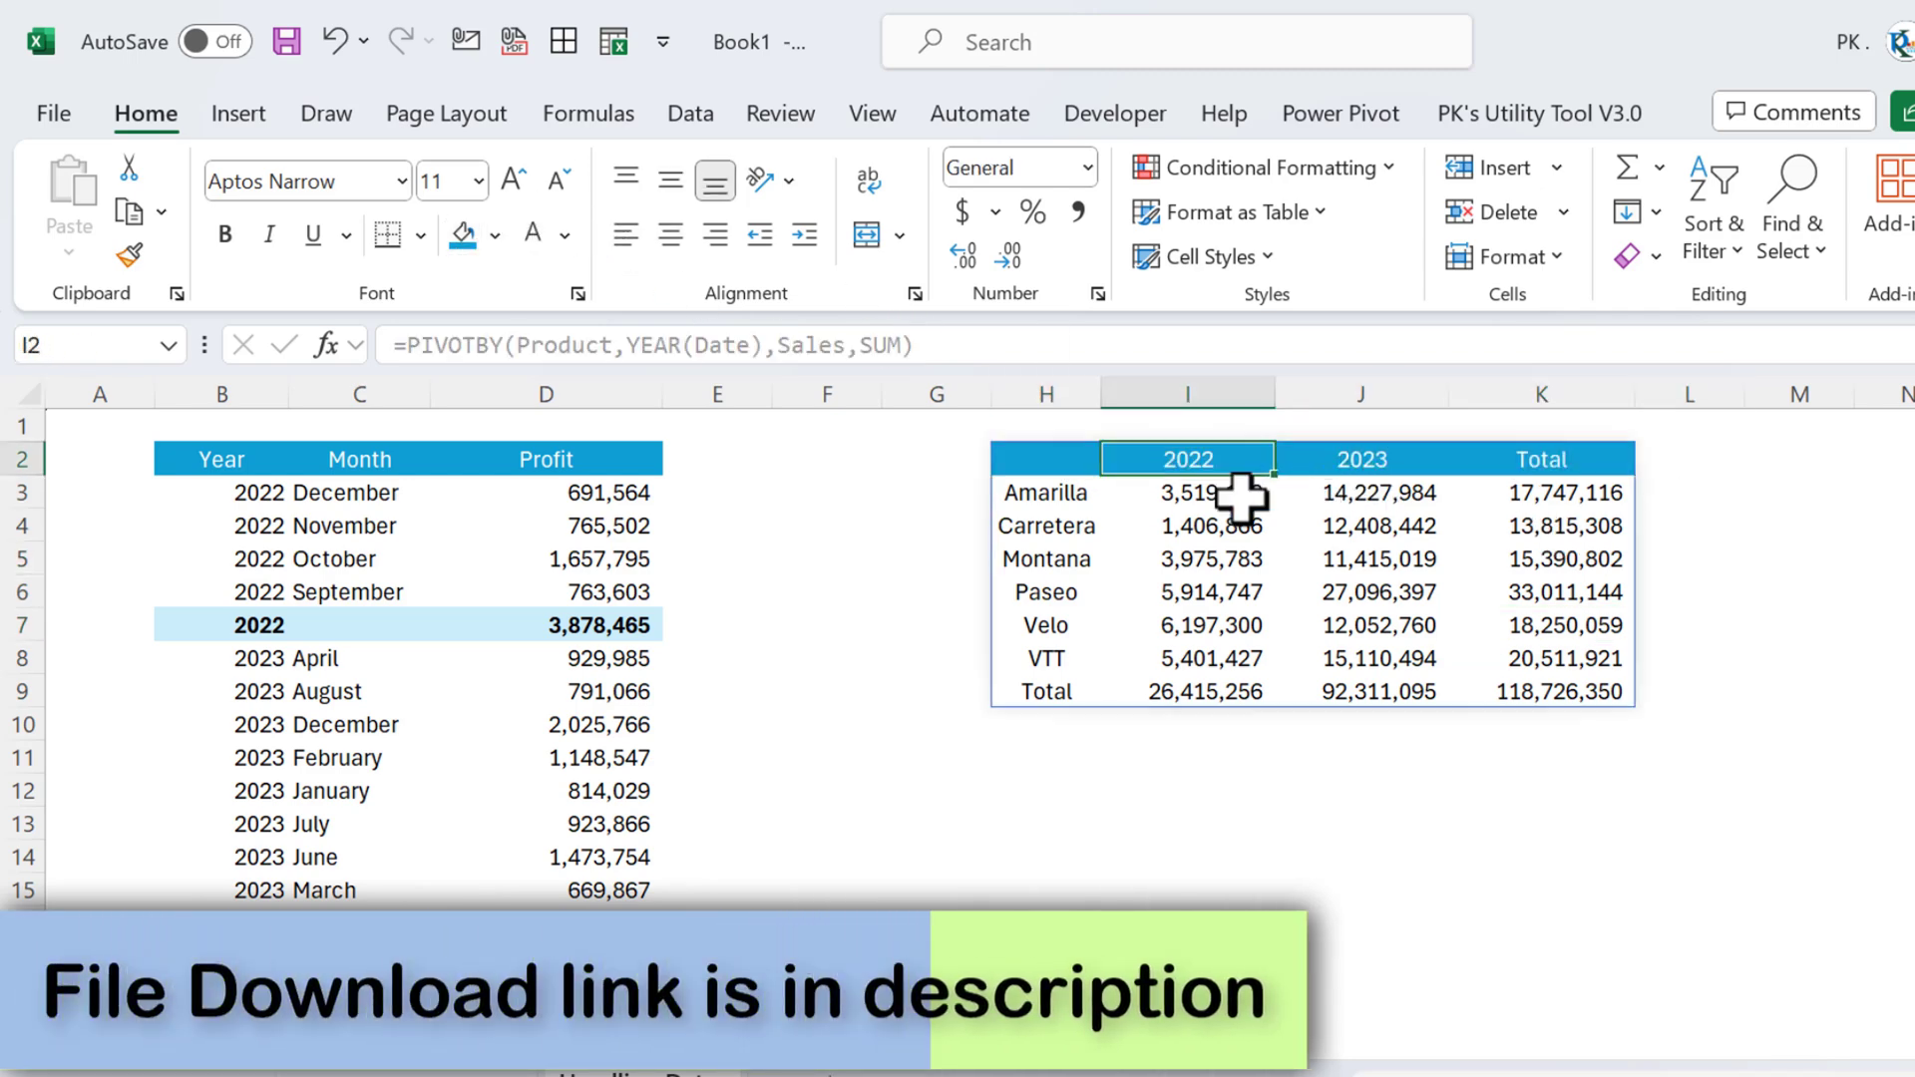
left_click_drag(1242, 495, 1231, 632)
left_click_drag(1368, 461, 1373, 688)
left_click(1451, 496)
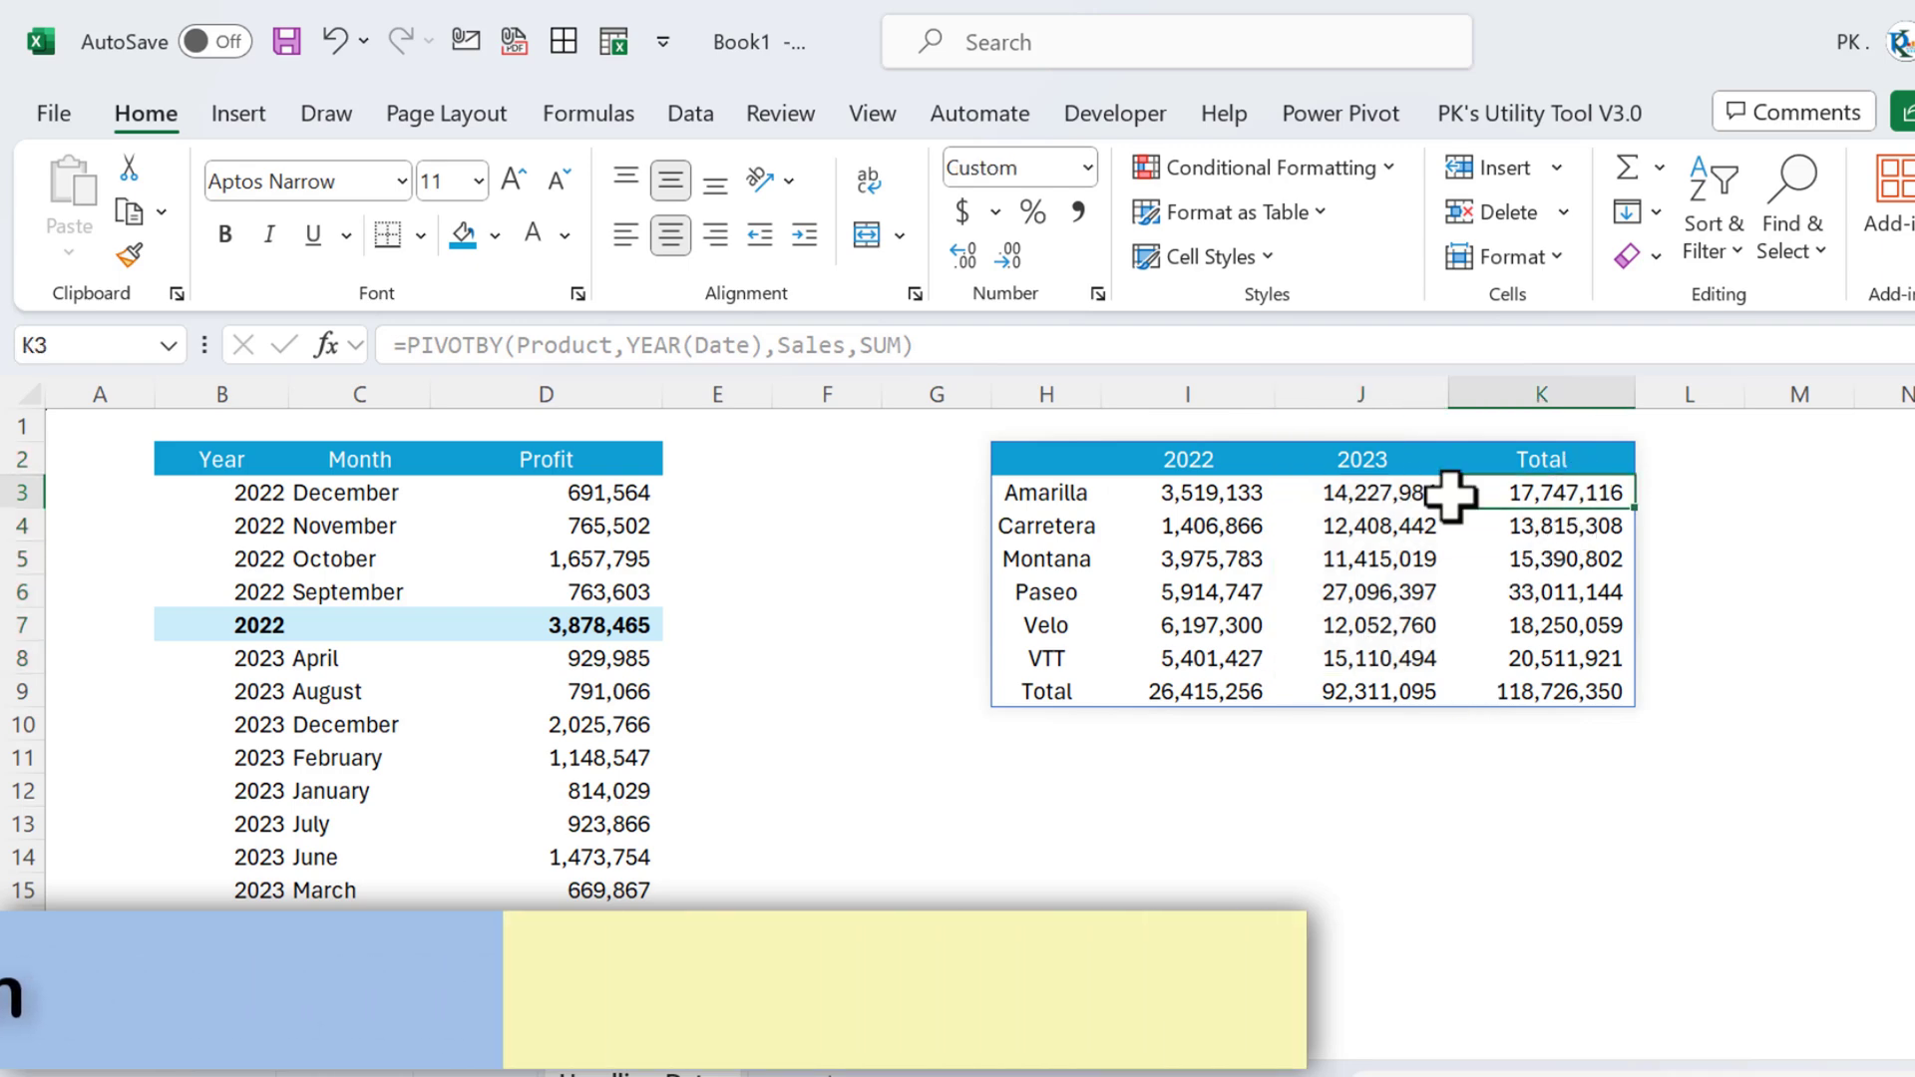
Format the Total row H9:K9 of the PIVOTBY report with a light blue fill and bold text.
left_click_drag(1046, 491, 1582, 684)
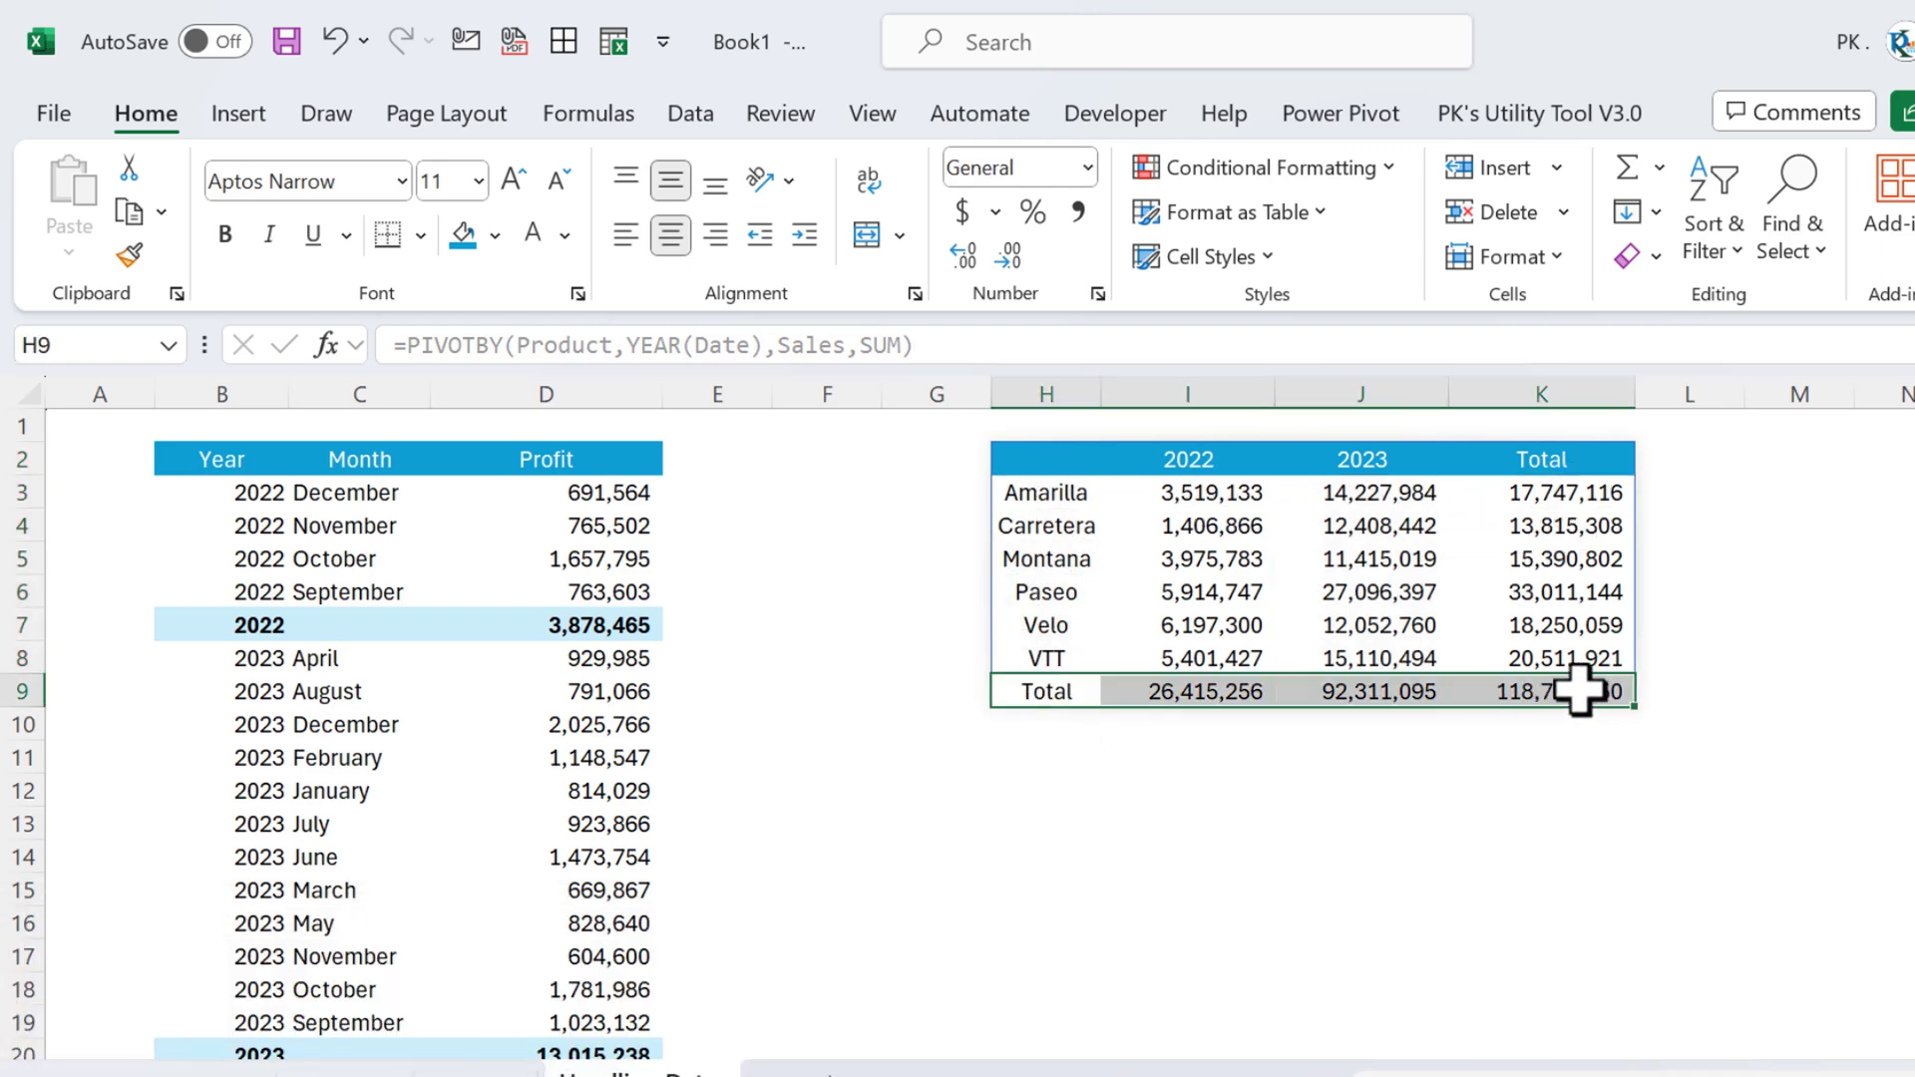
left_click(496, 232)
left_click(651, 357)
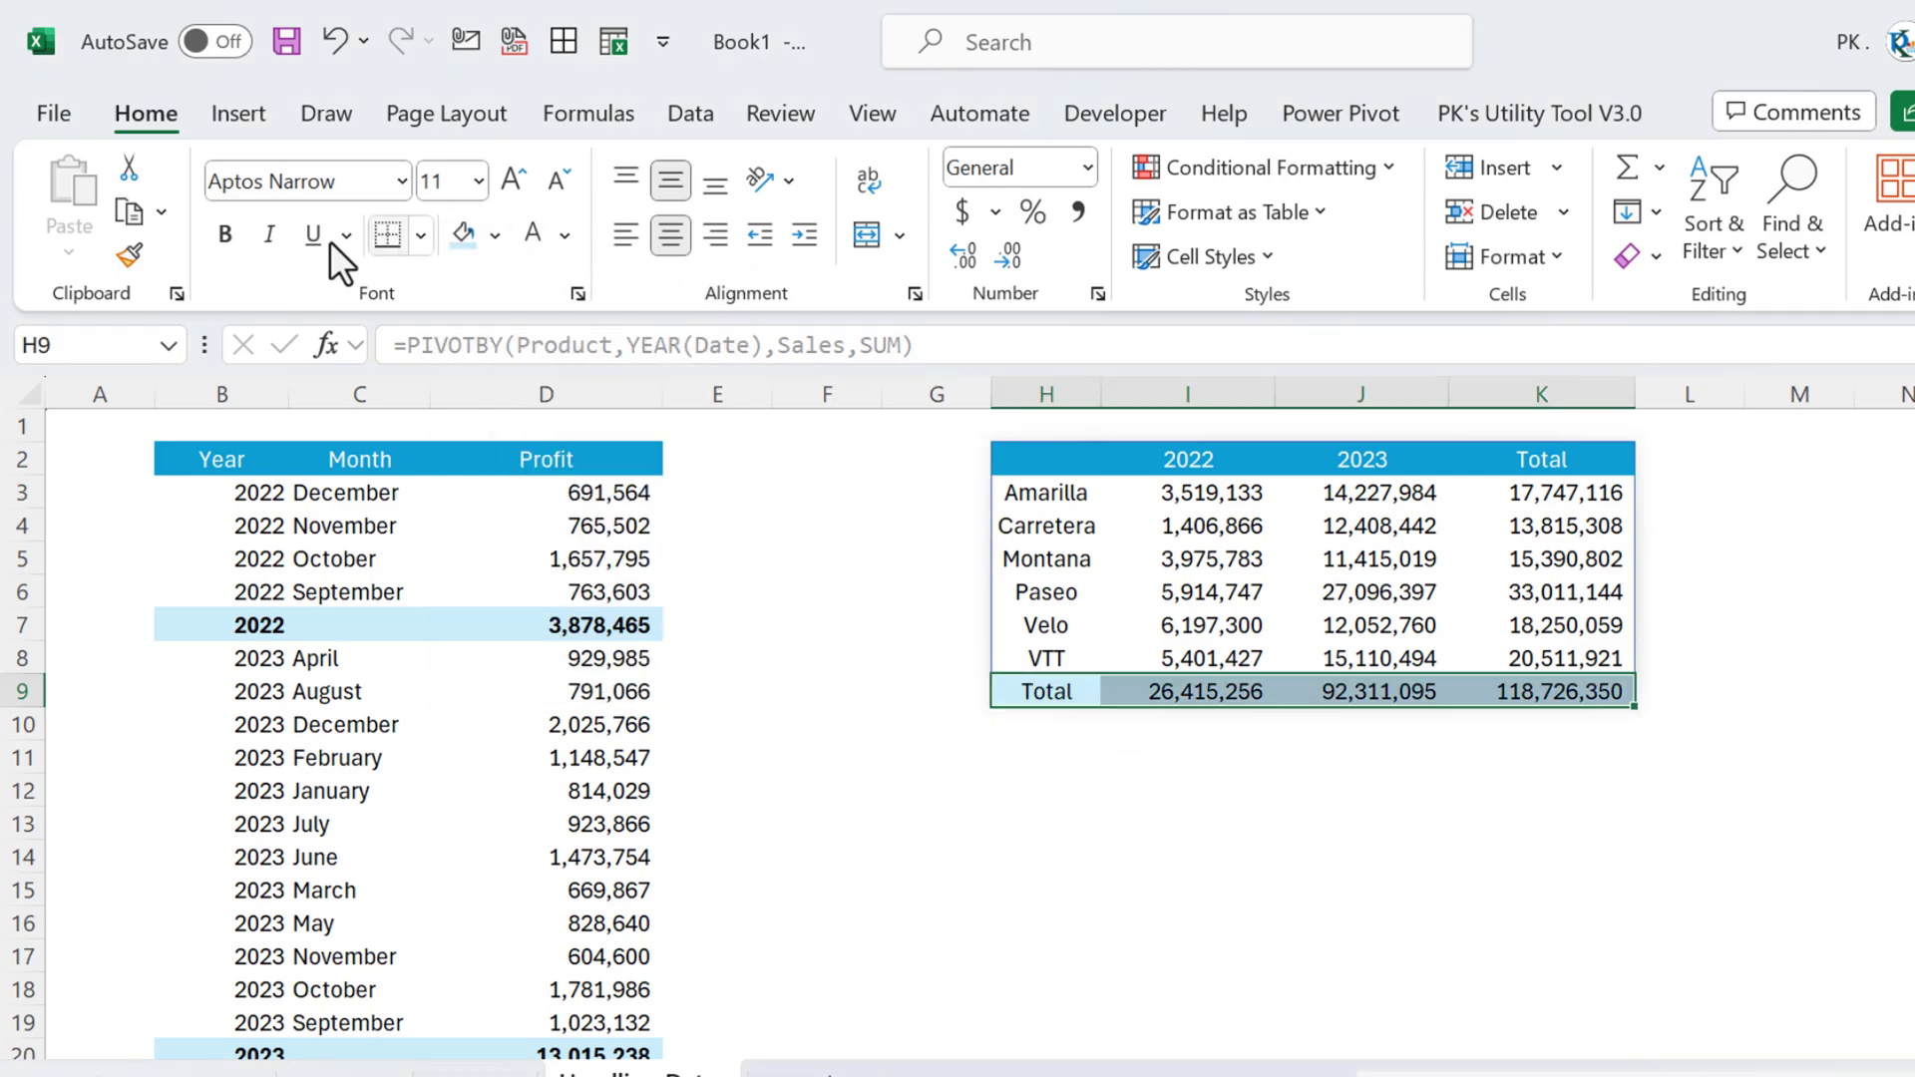
left_click(225, 234)
left_click(1696, 551)
Format the Total column values K3:K8 with the light blue fill and bold text.
left_click(1586, 499)
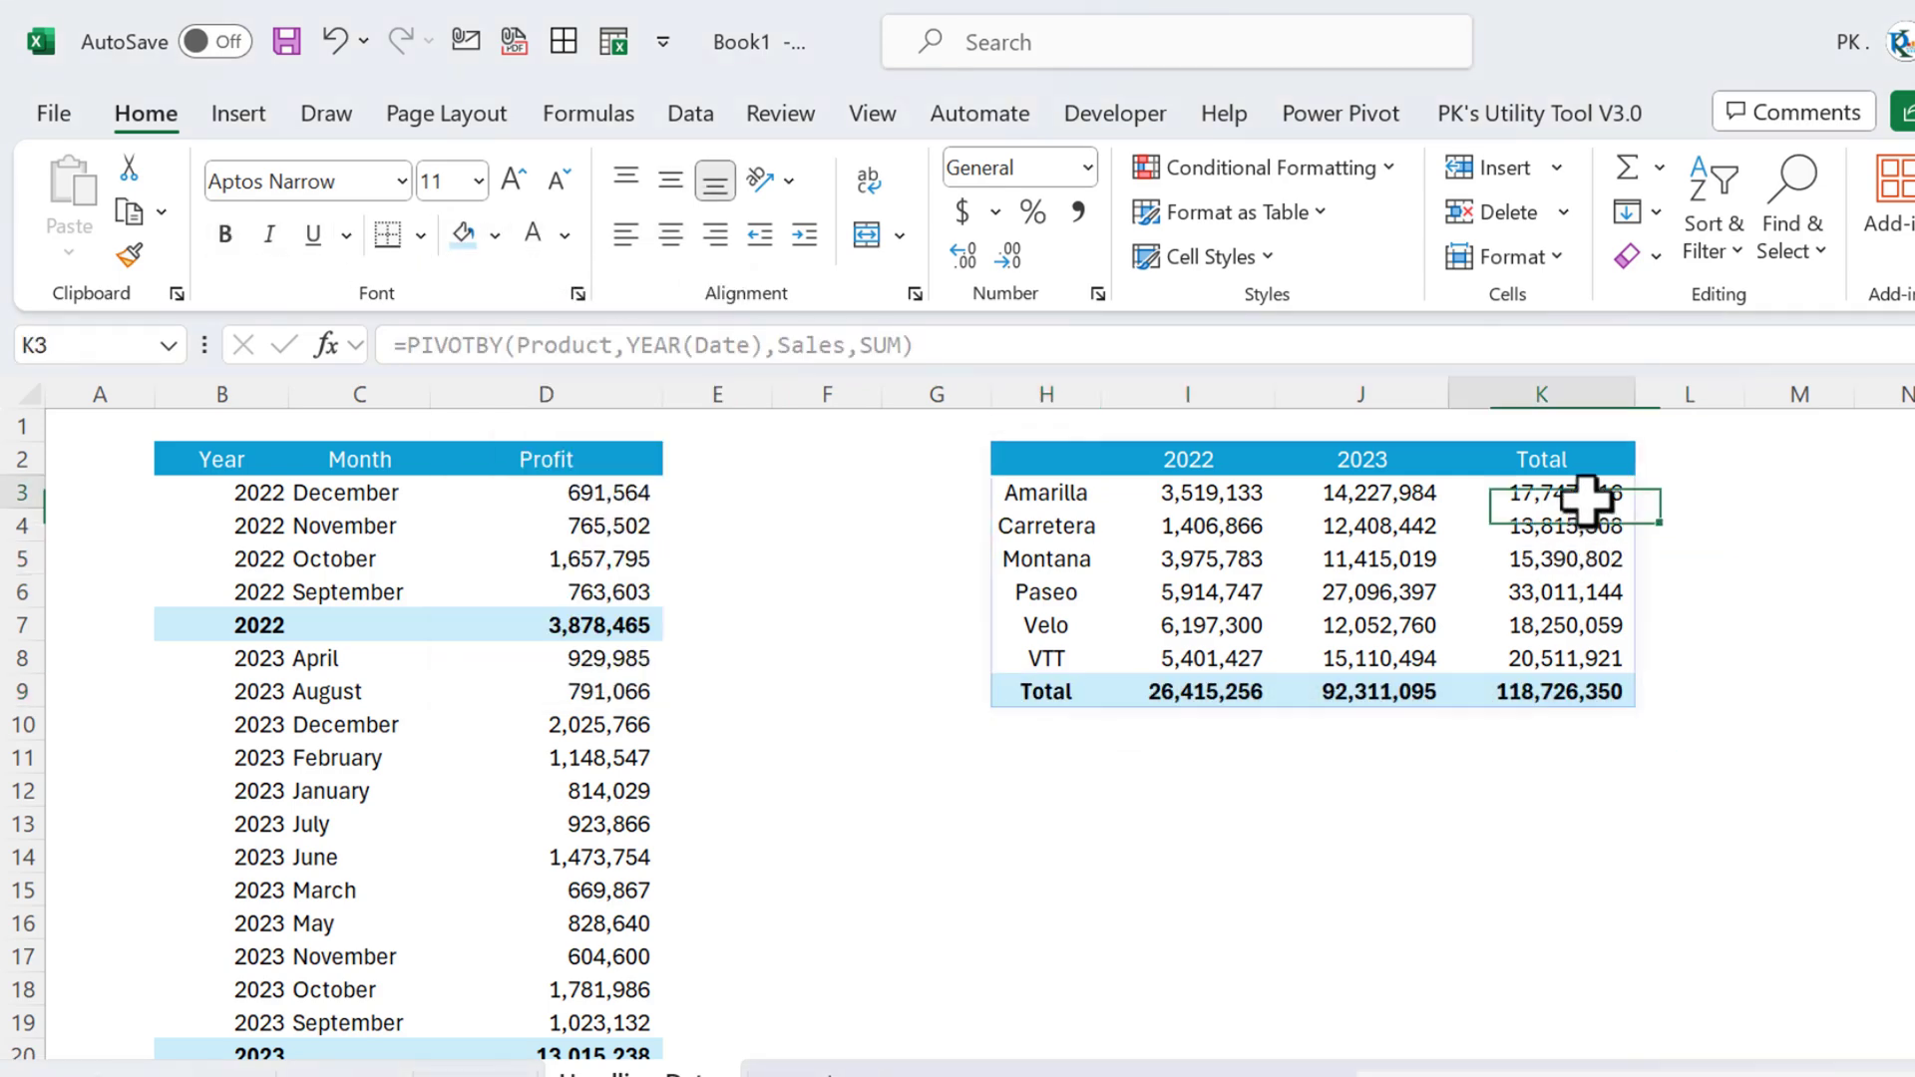
left_click_drag(1586, 499, 1586, 653)
left_click(462, 236)
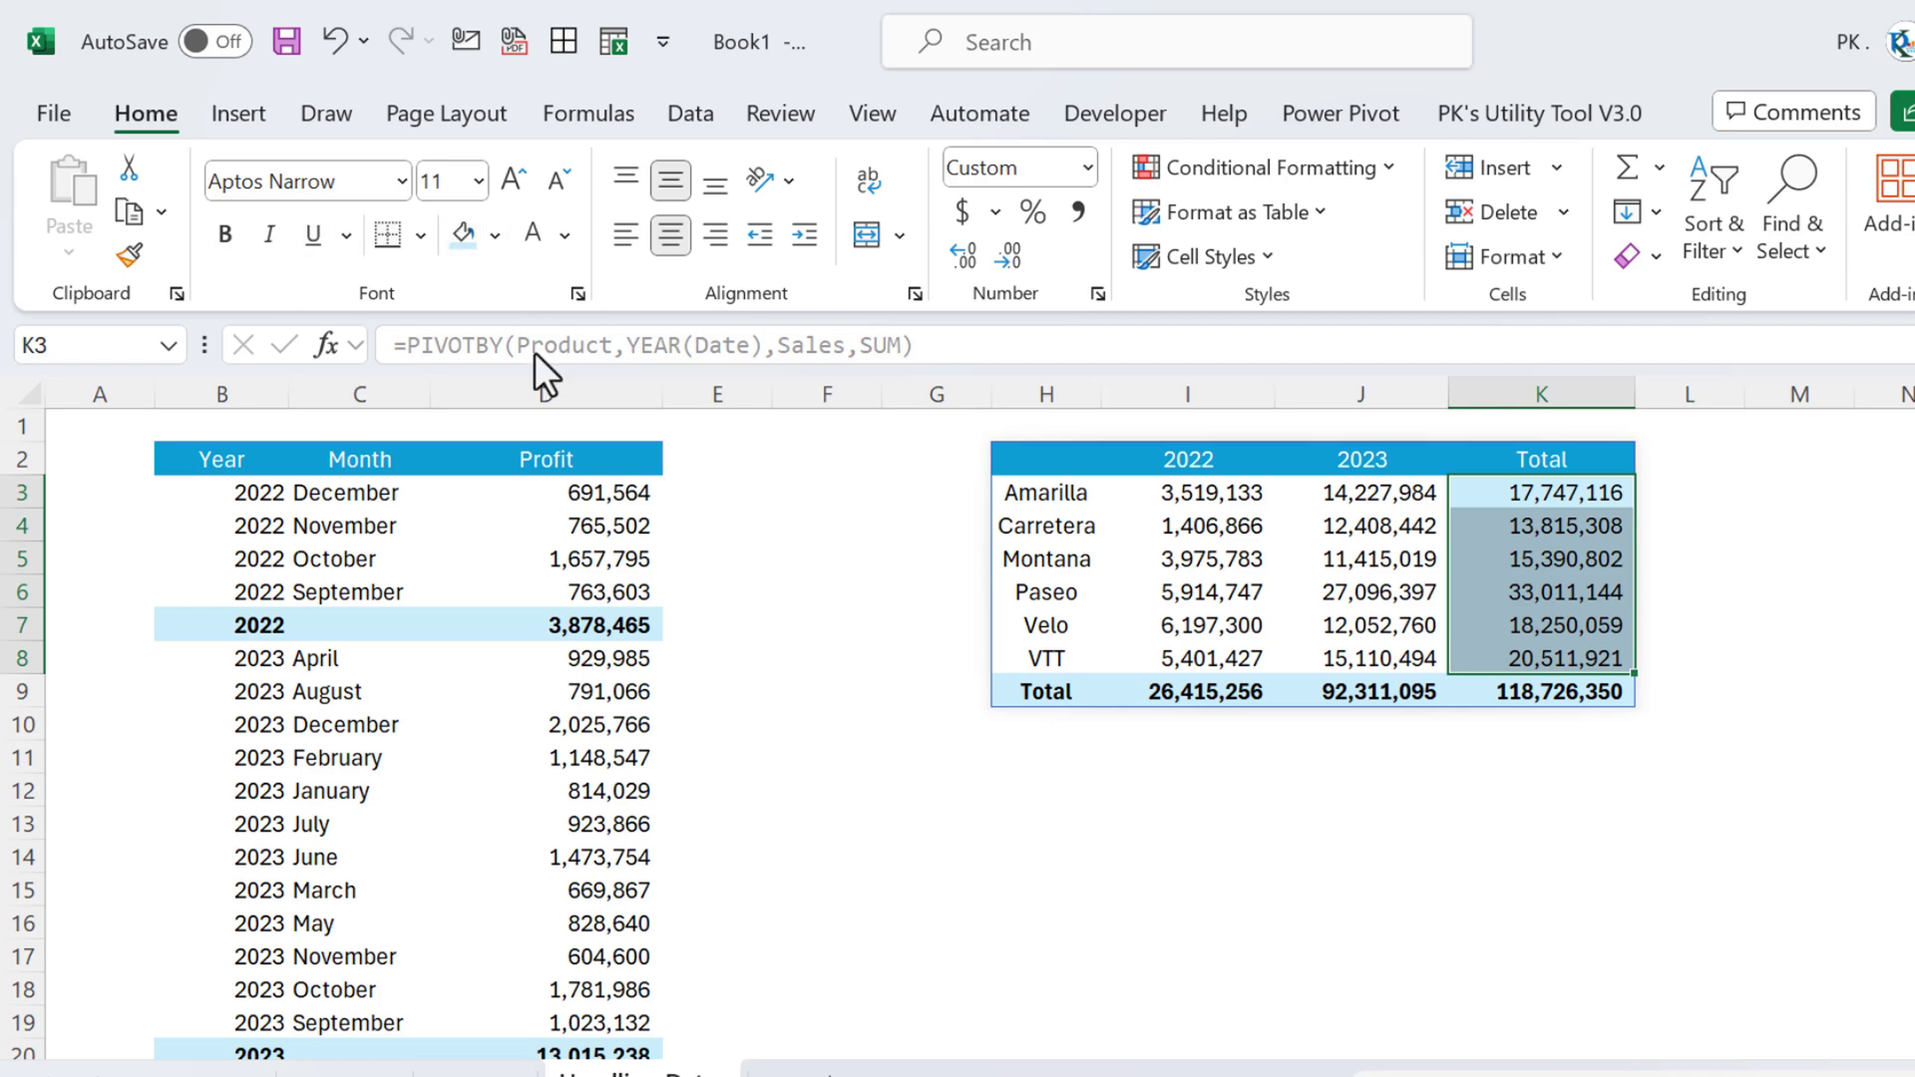
left_click(225, 235)
left_click(1825, 564)
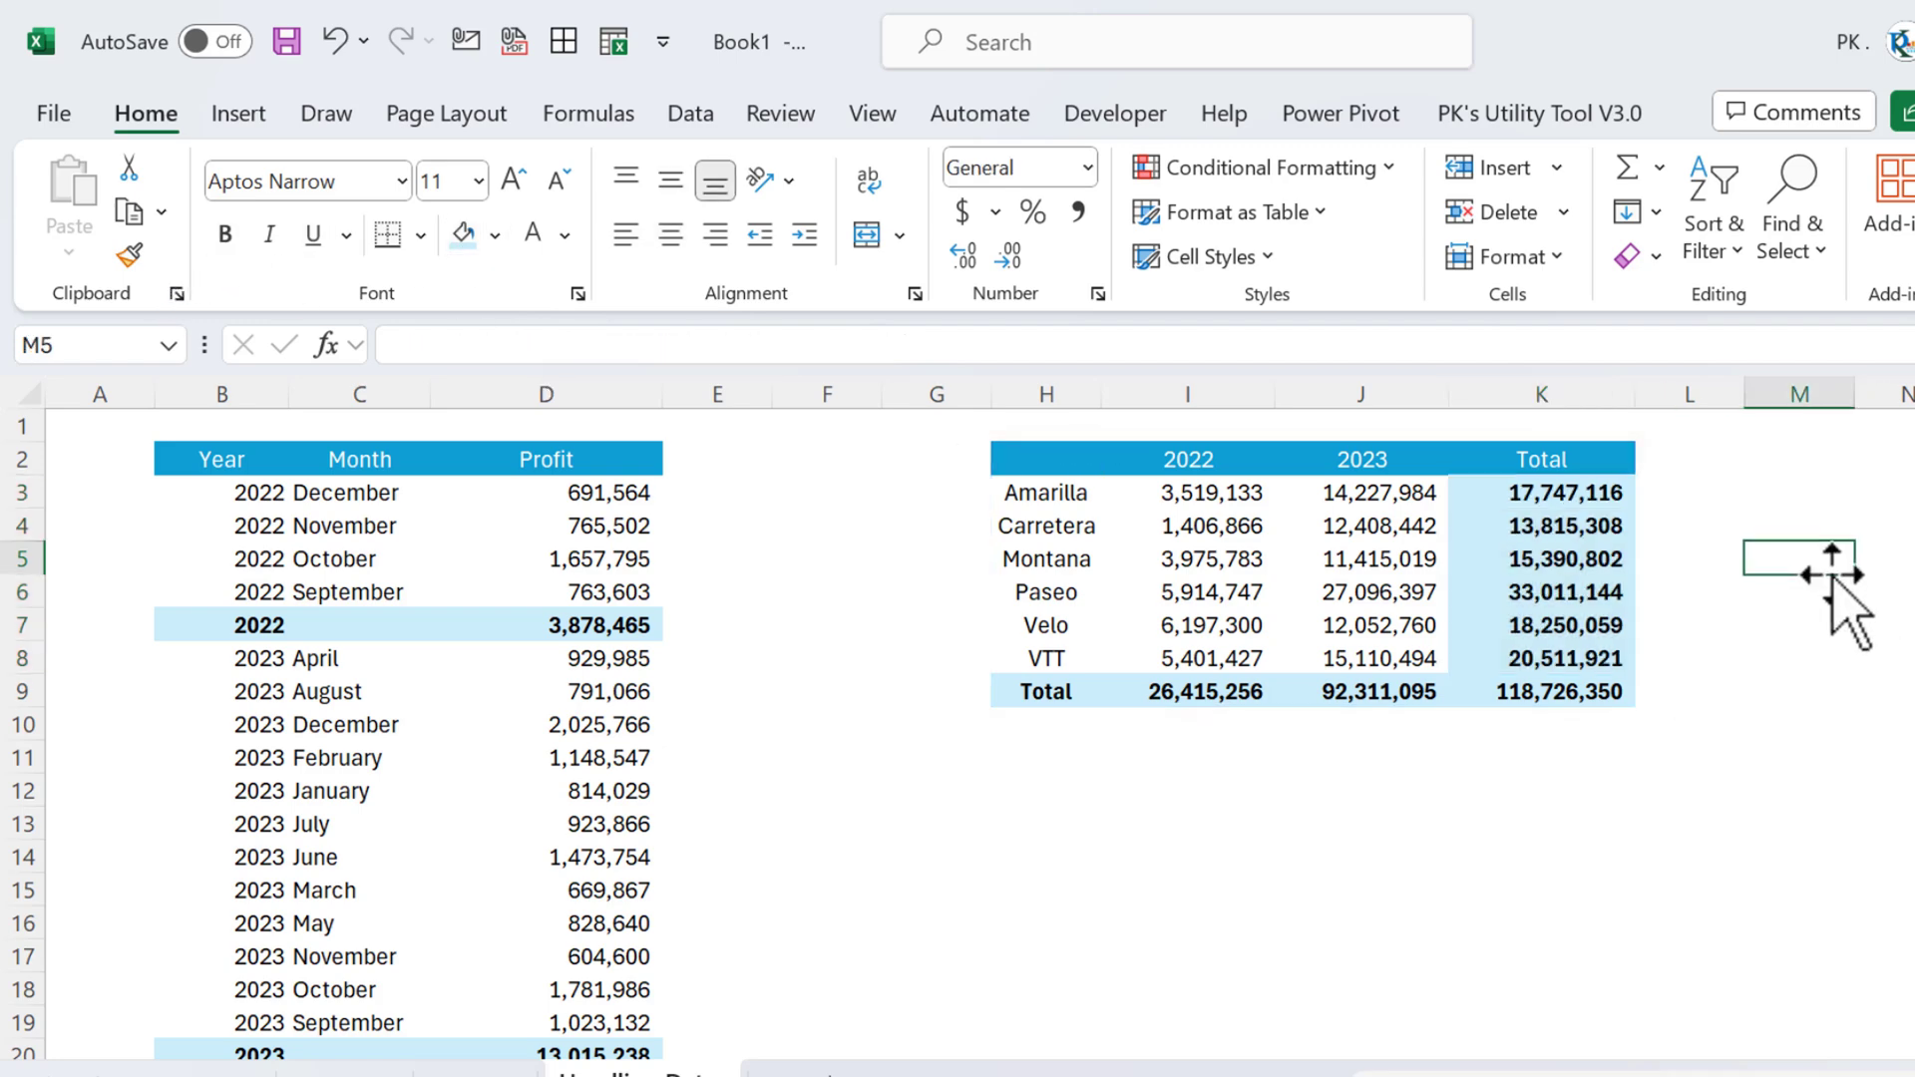
left_click(1222, 496)
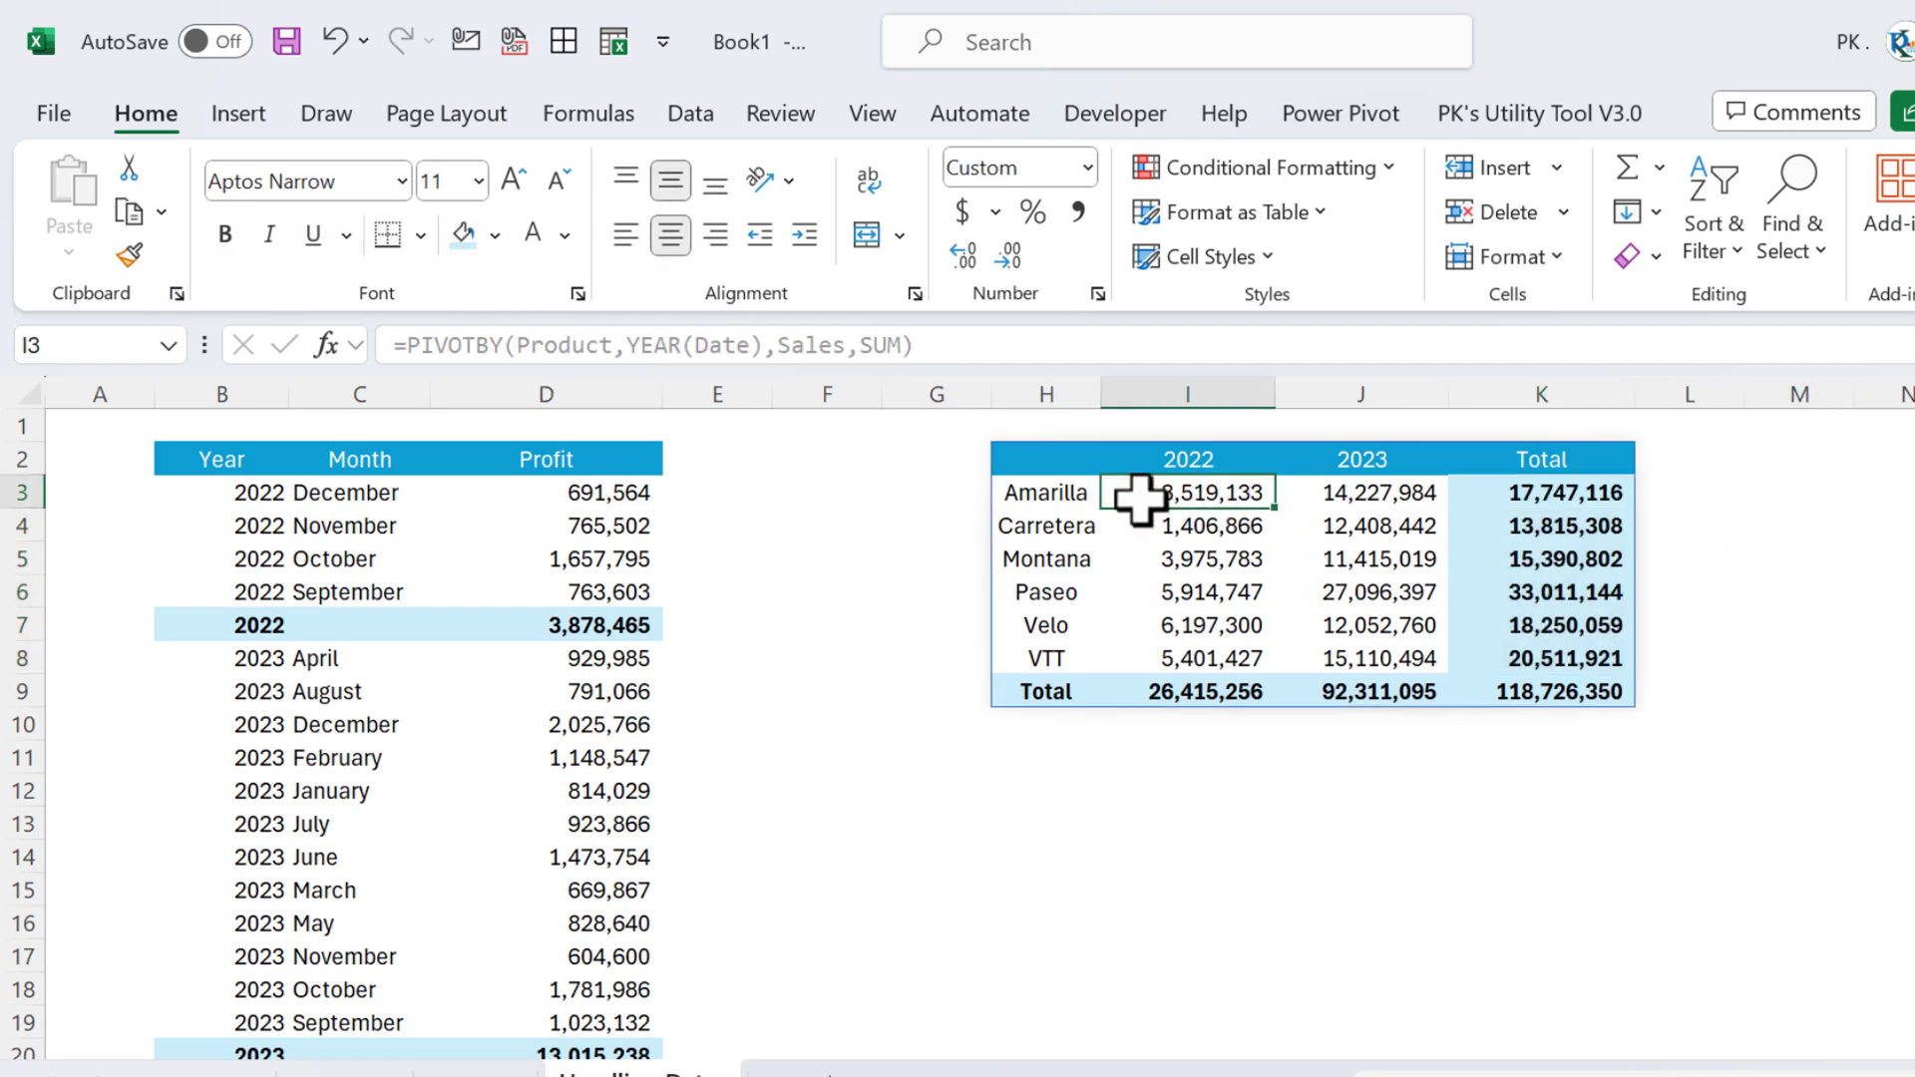
left_click(1053, 459)
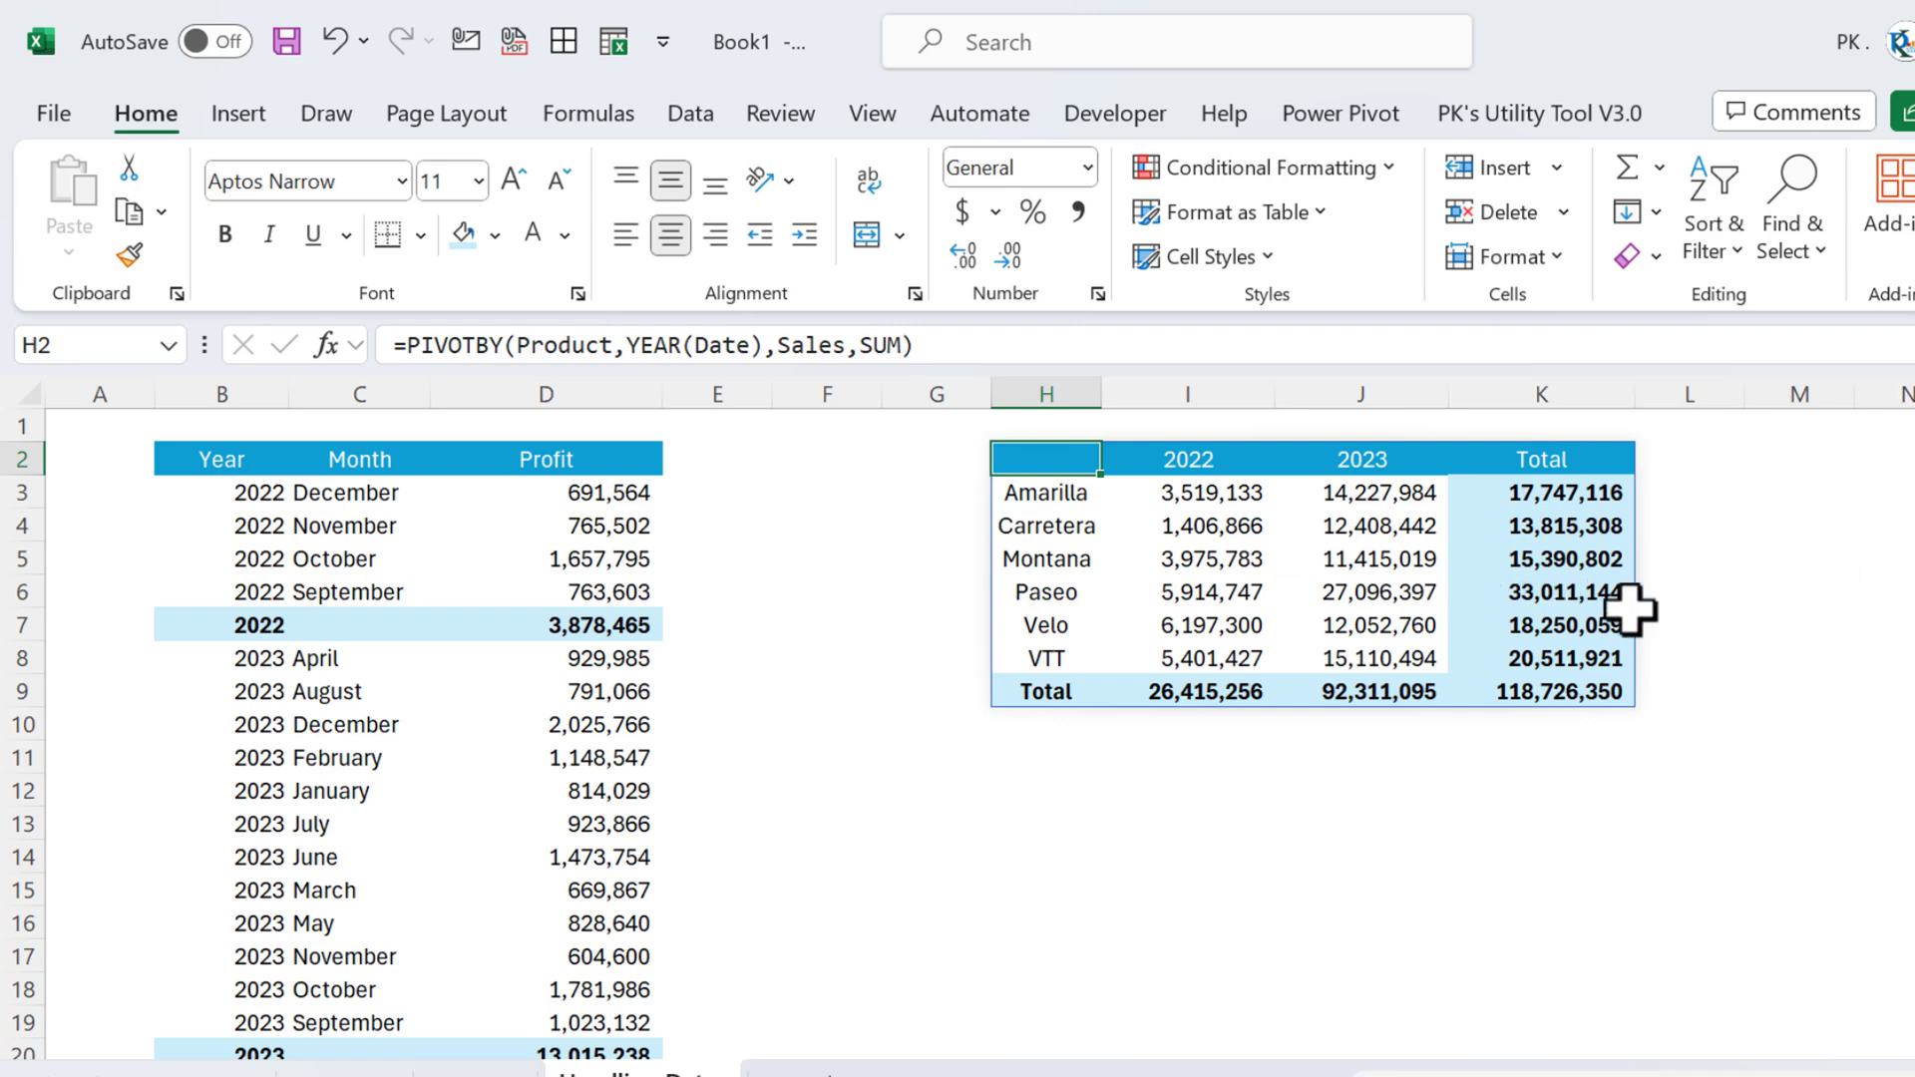
left_click_drag(1214, 462, 1360, 458)
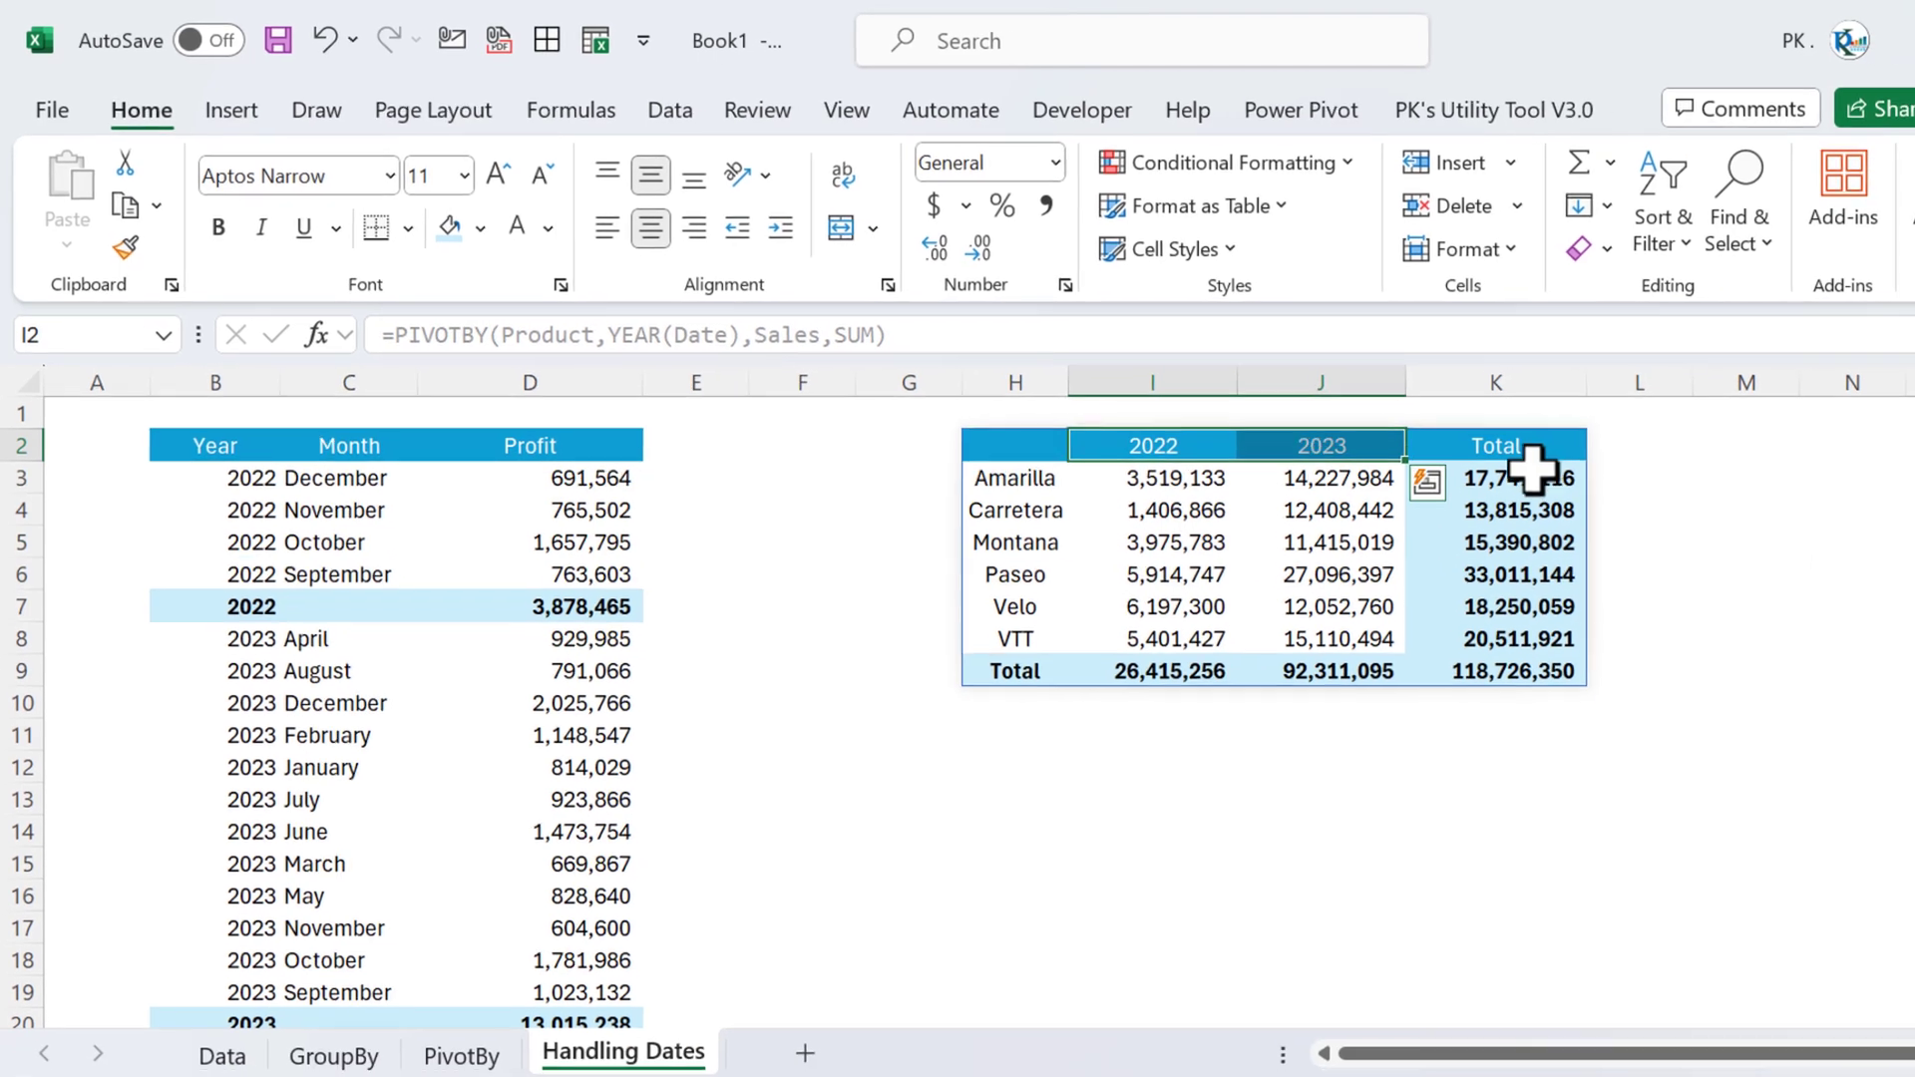
left_click(999, 453)
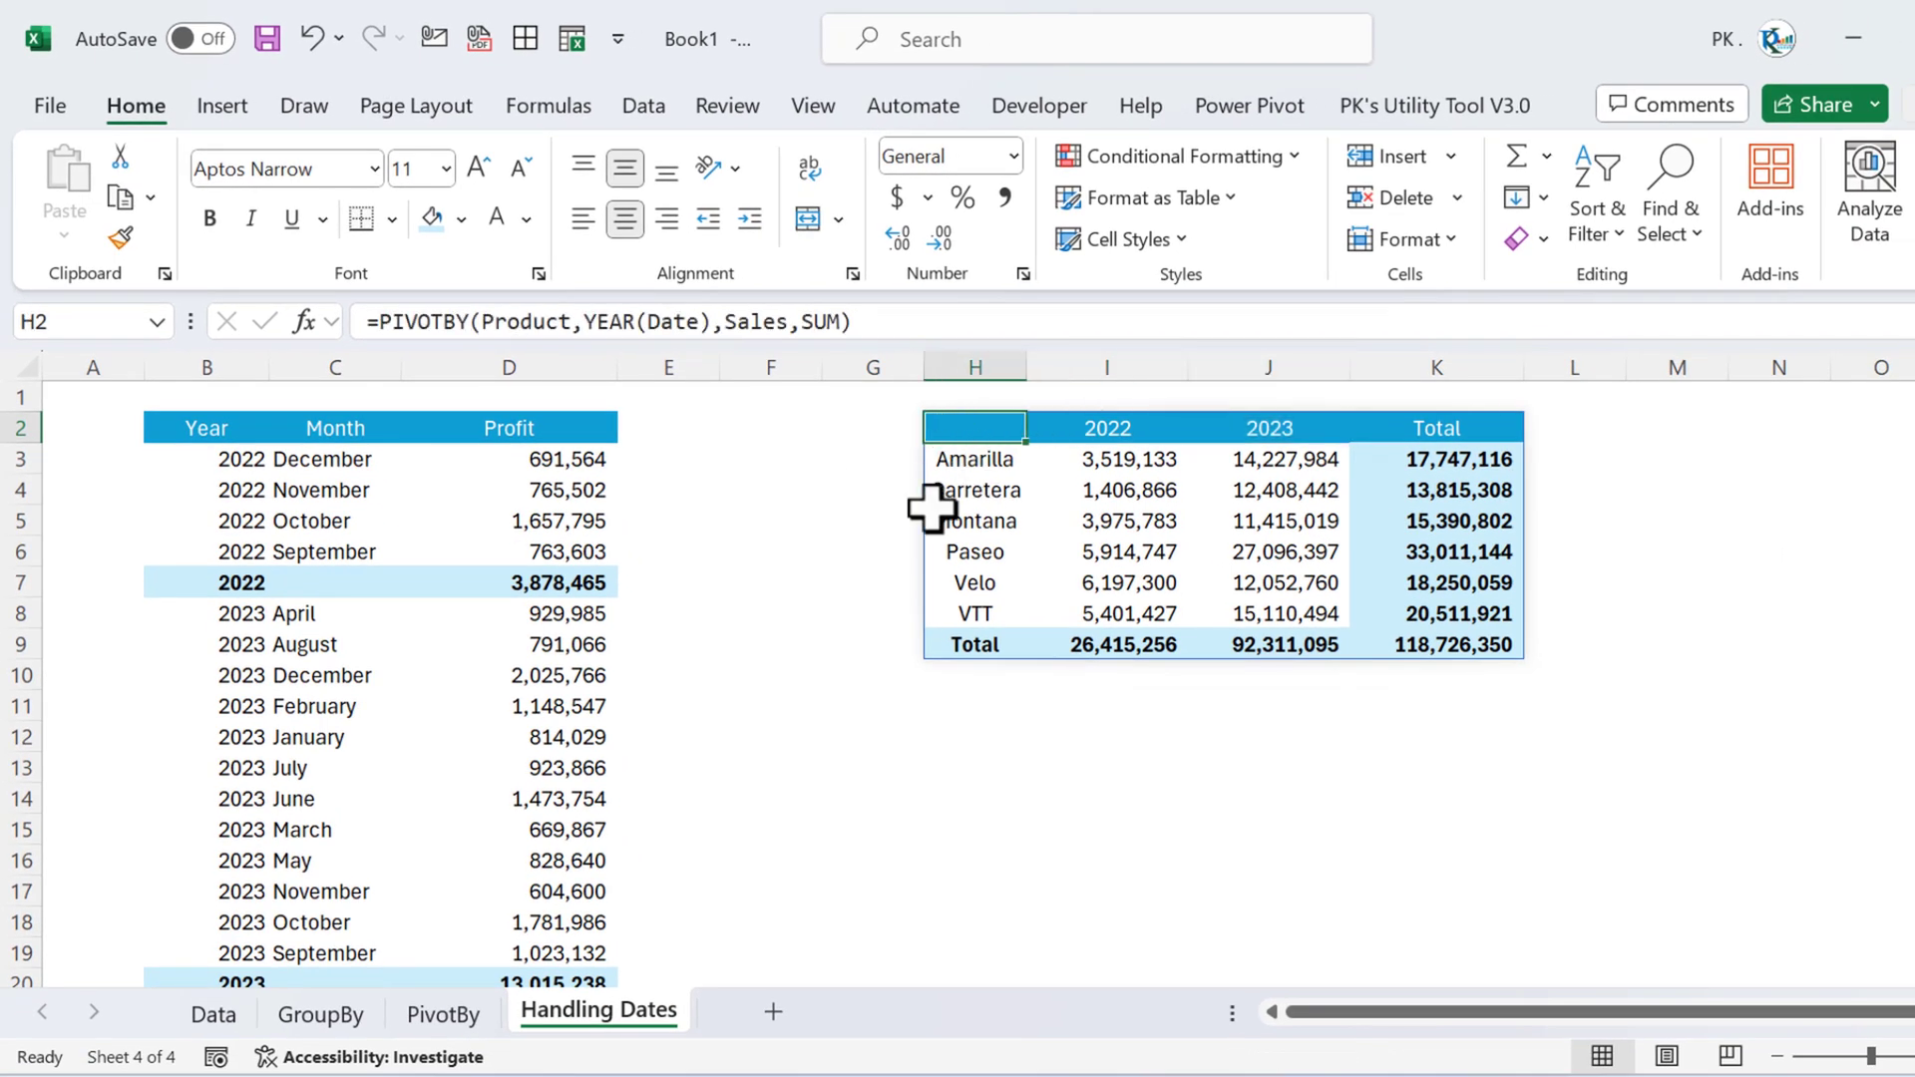
Add a new worksheet after Handling Dates and name it PERCENTAGEOF.
left_click(774, 1016)
double_click(764, 1016)
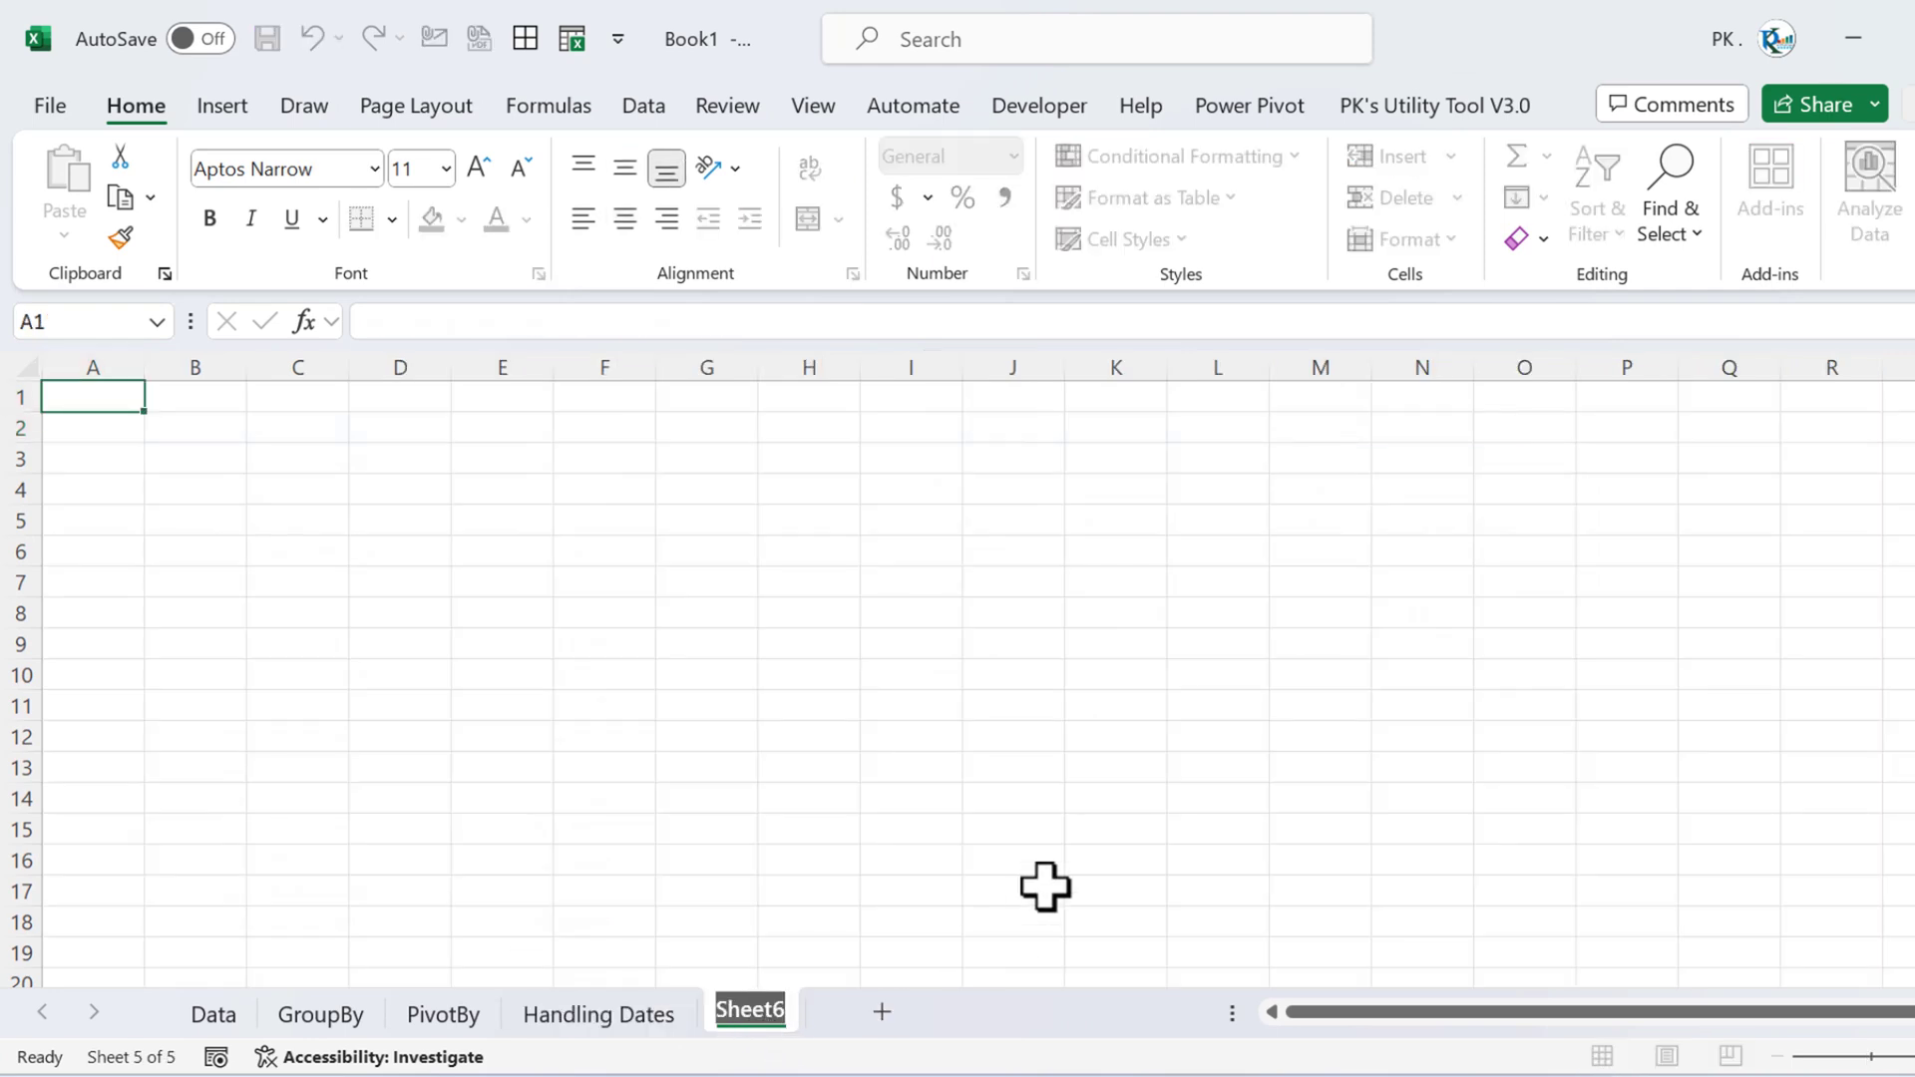
type("PERCENTAGEOF")
key("Return")
Start a GROUPBY formula in cell B3 with Product as the row_fields argument.
key("Down")
key("Down")
key("Right")
type("=")
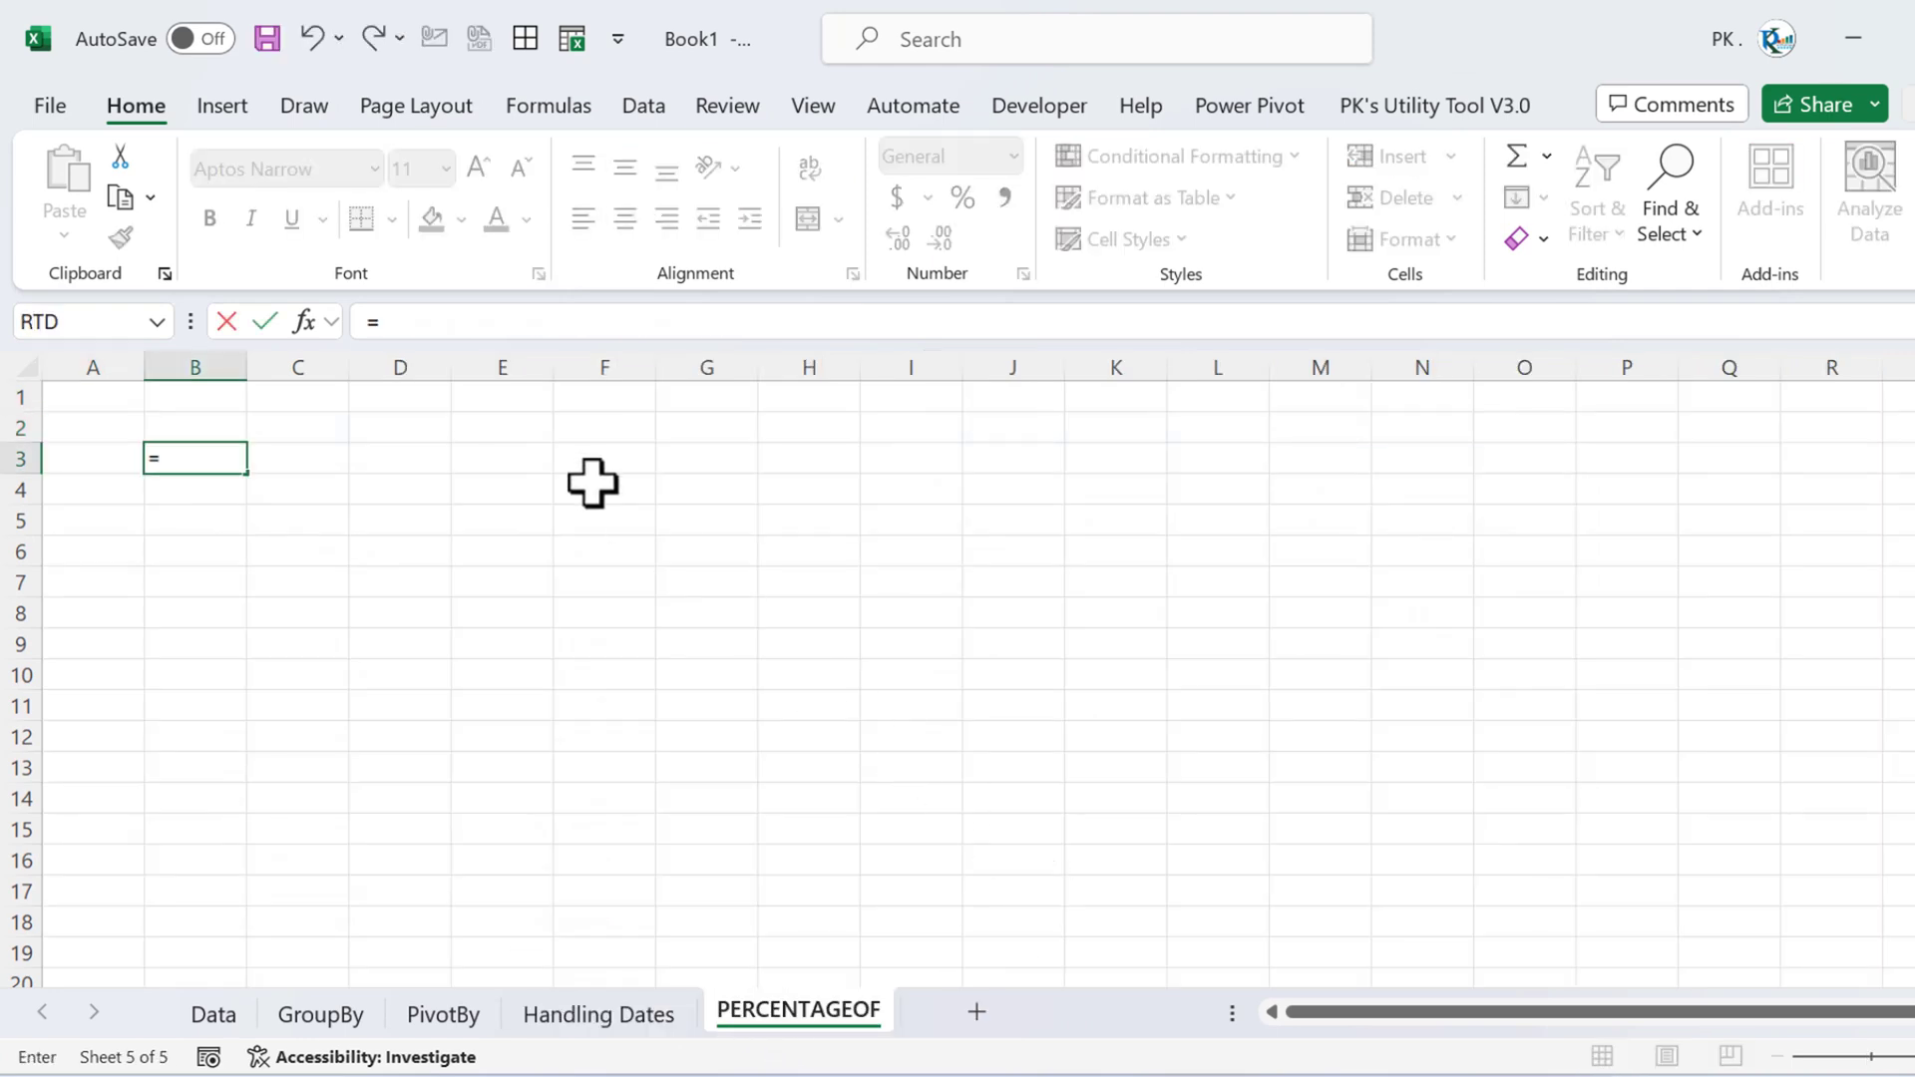
key("Escape")
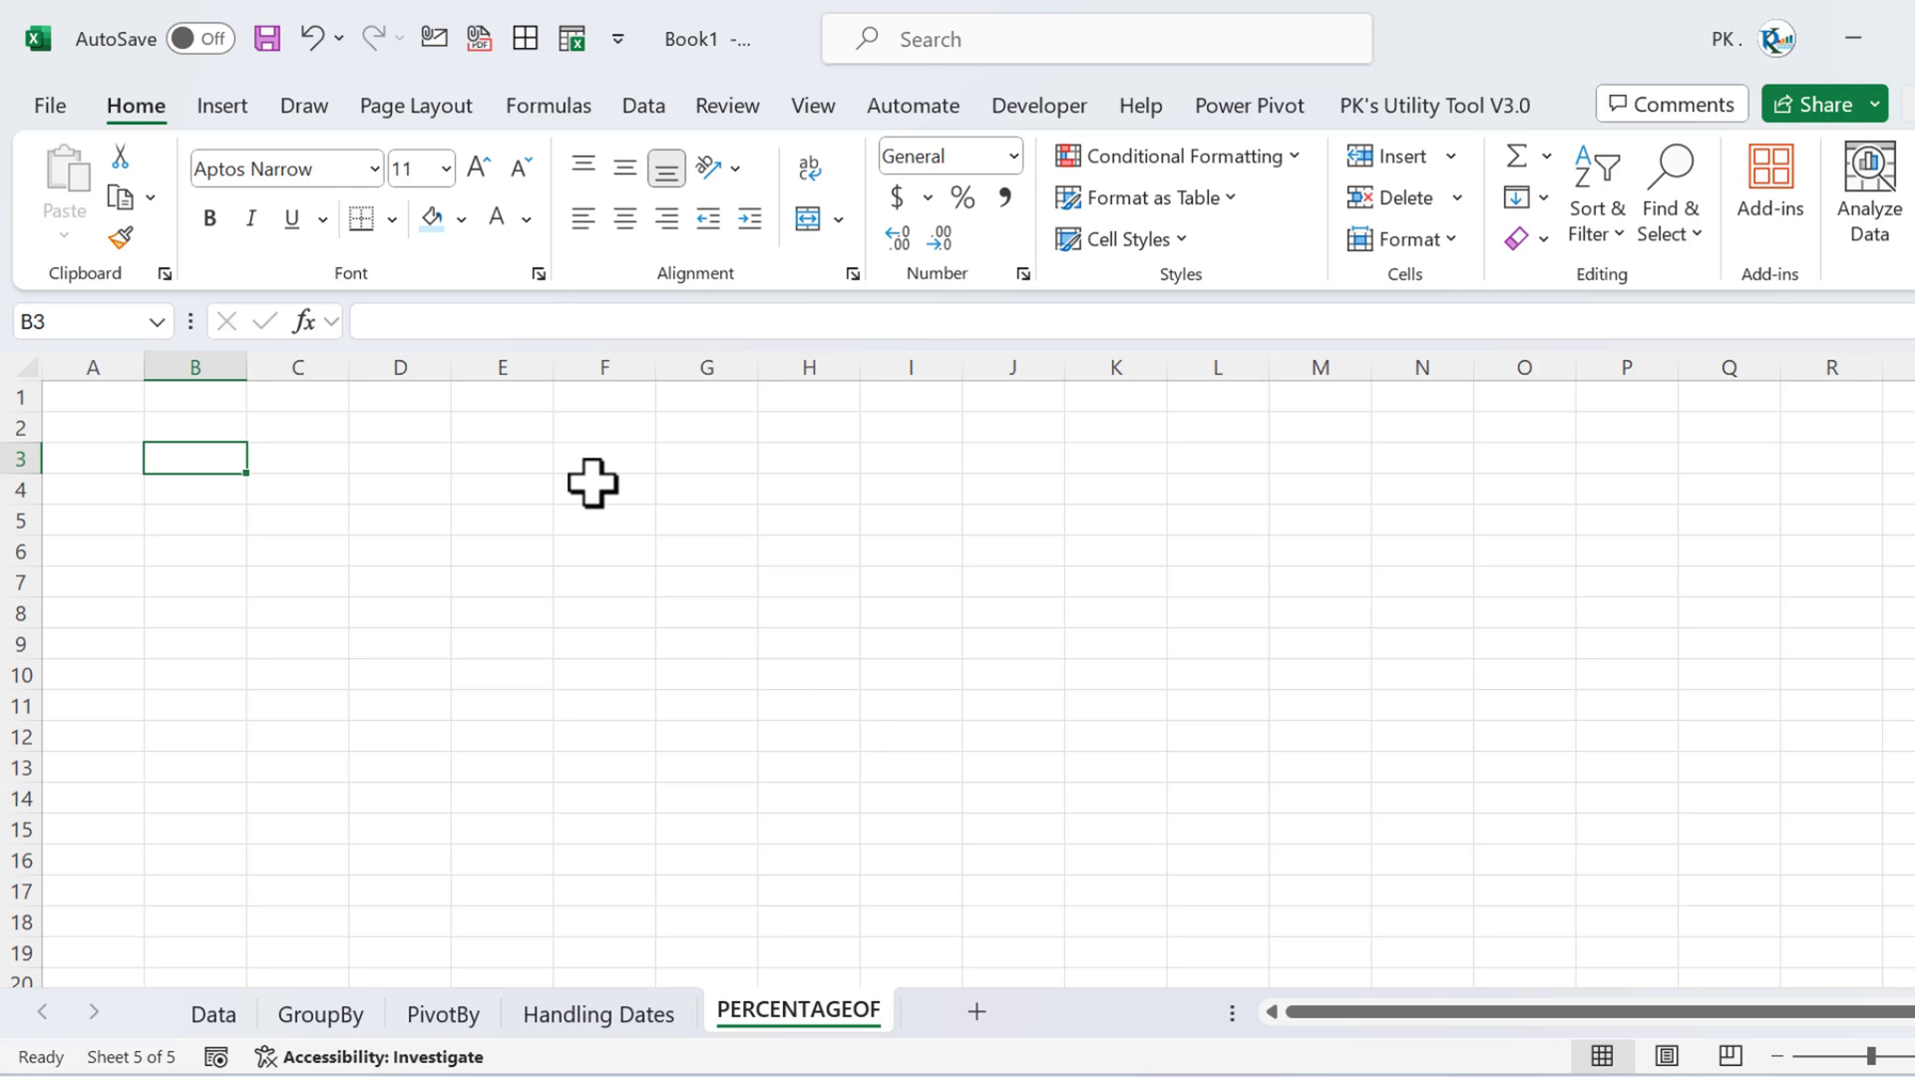
type("=P")
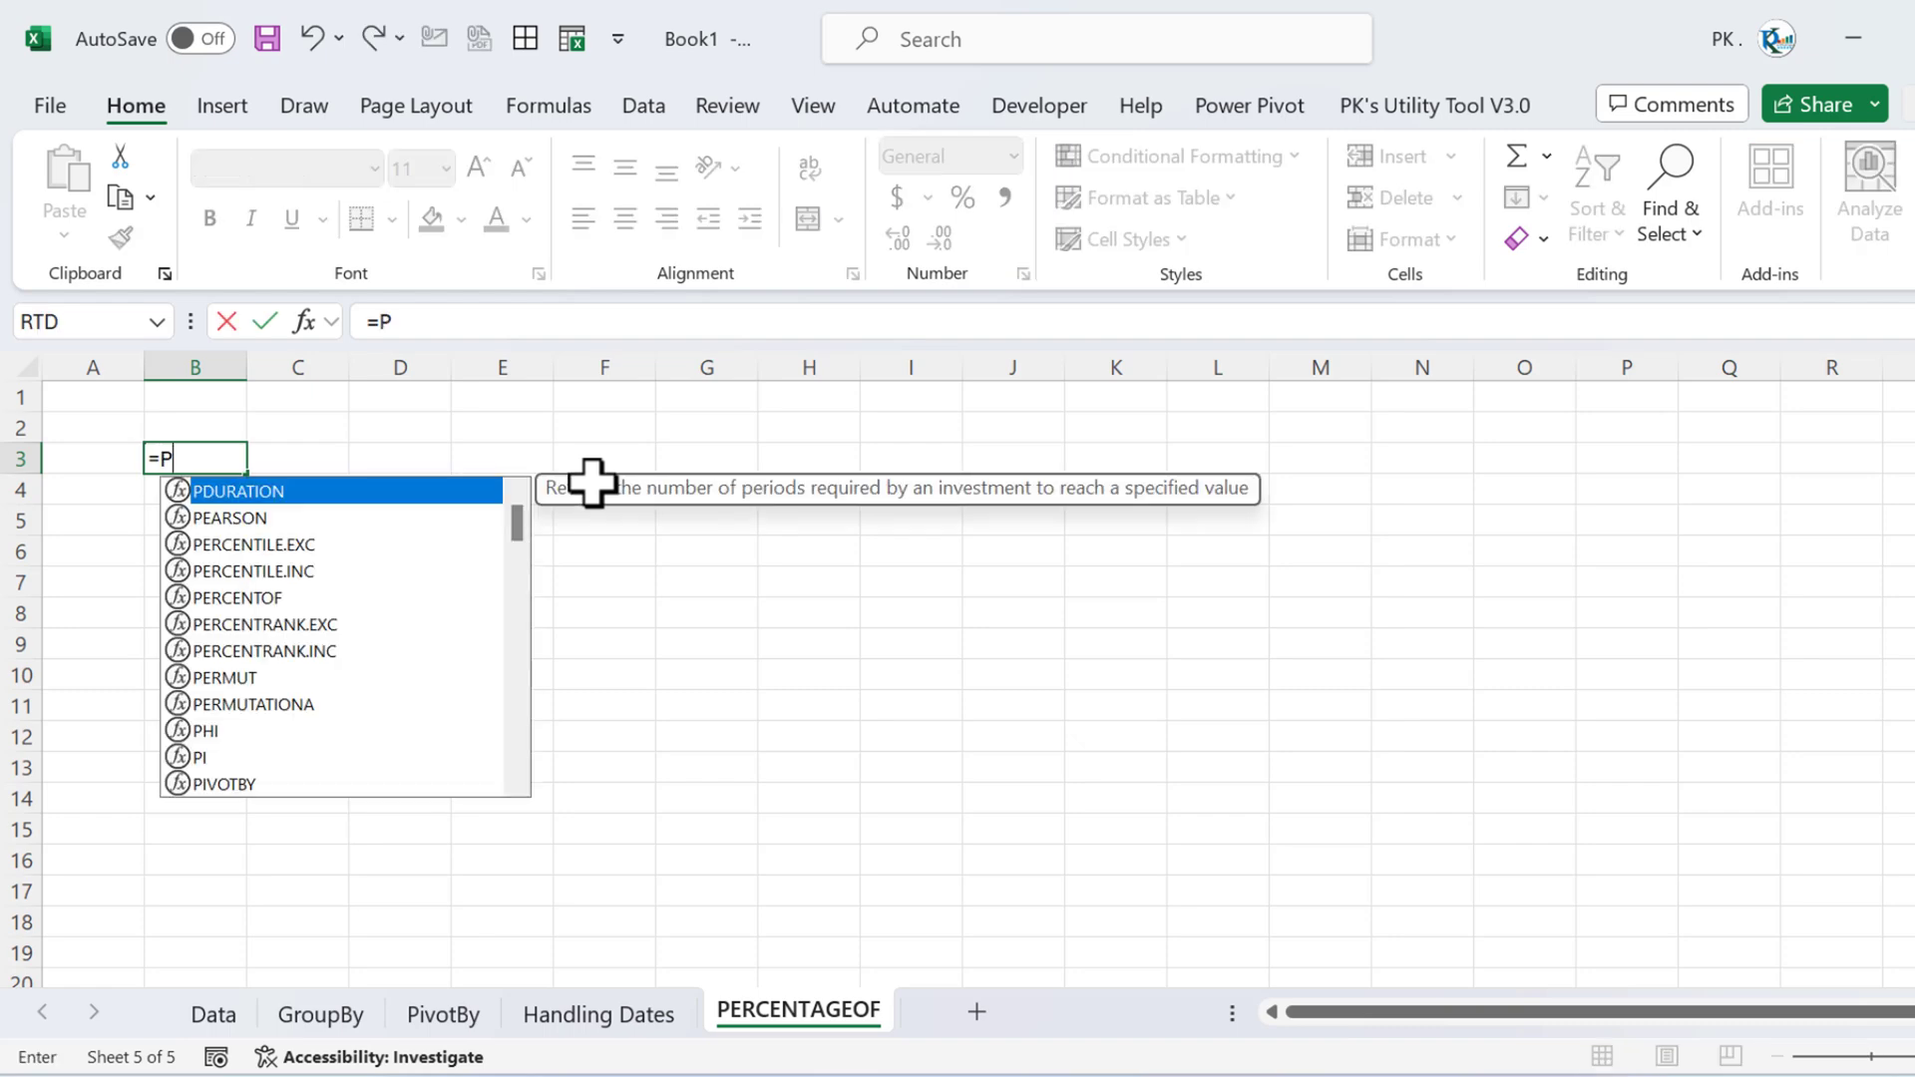
key("BackSpace")
type("GRO")
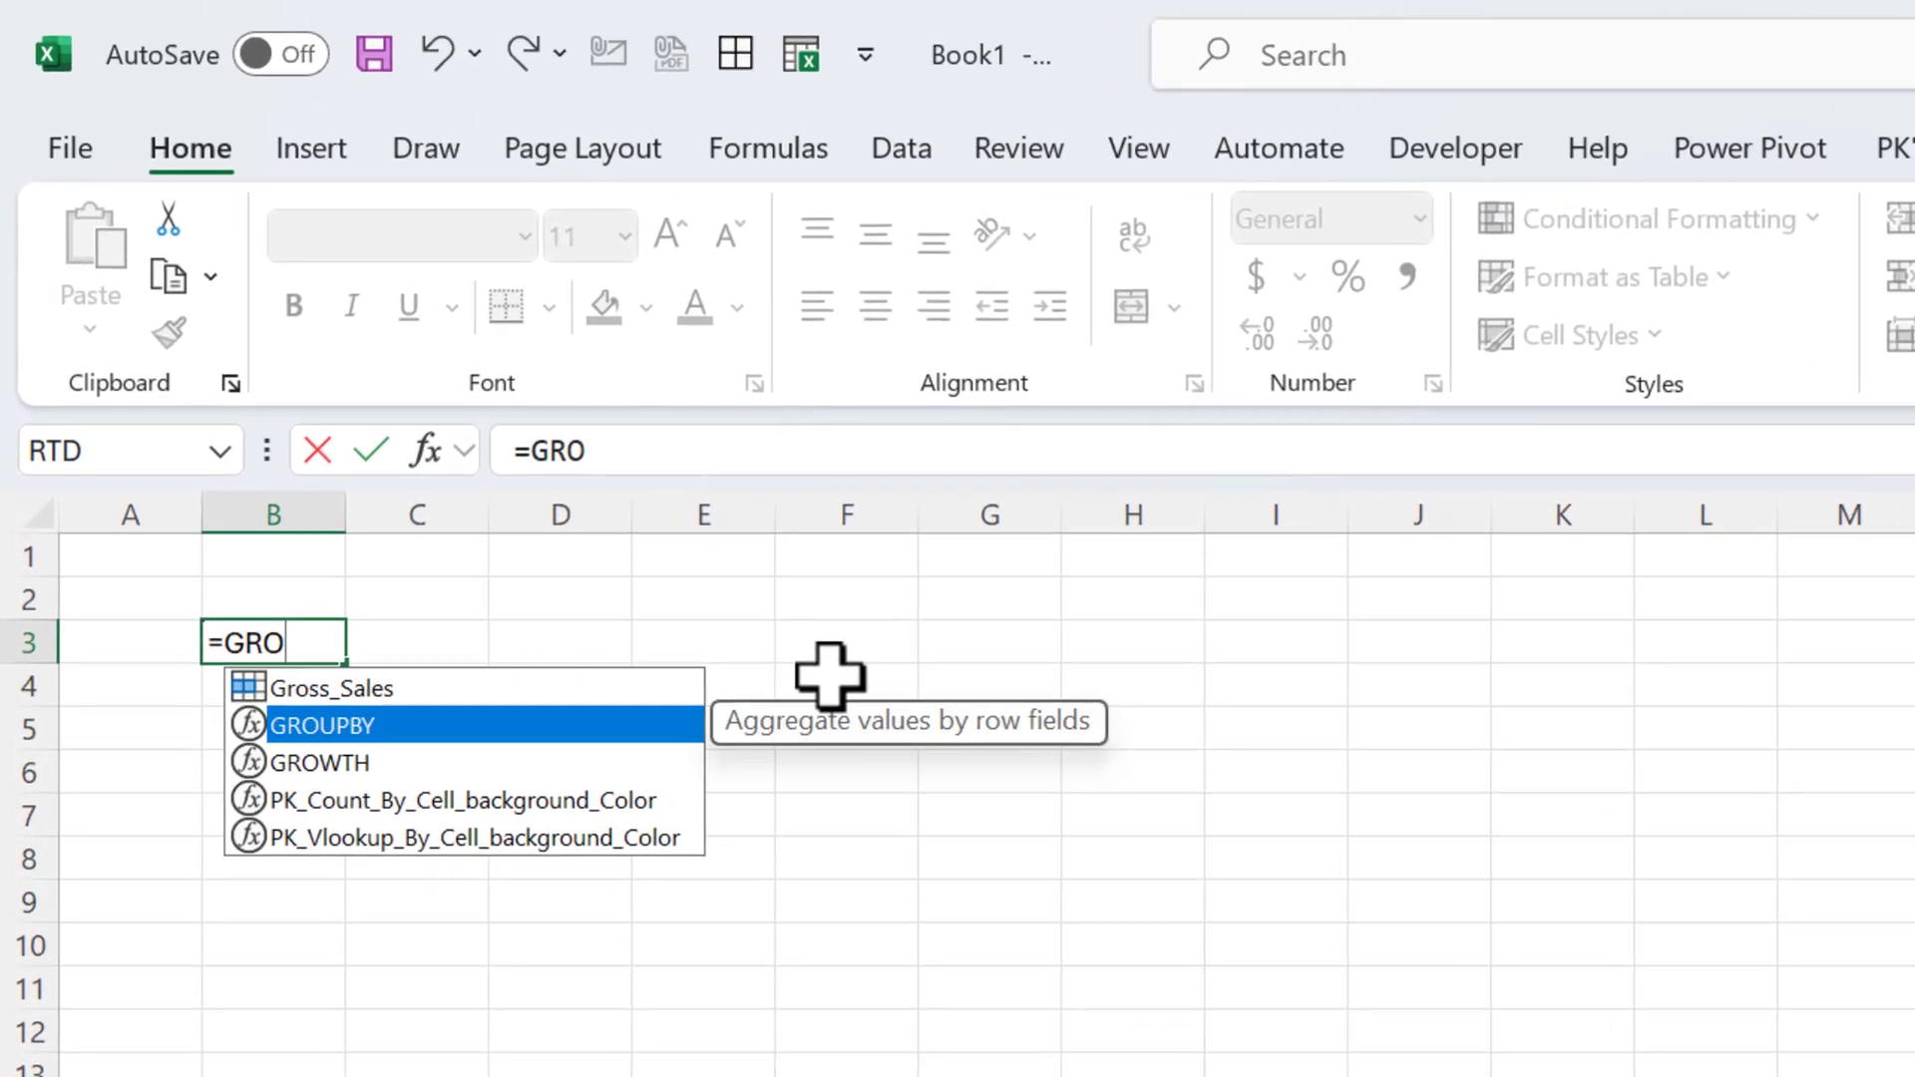
key("Tab")
type("PROD")
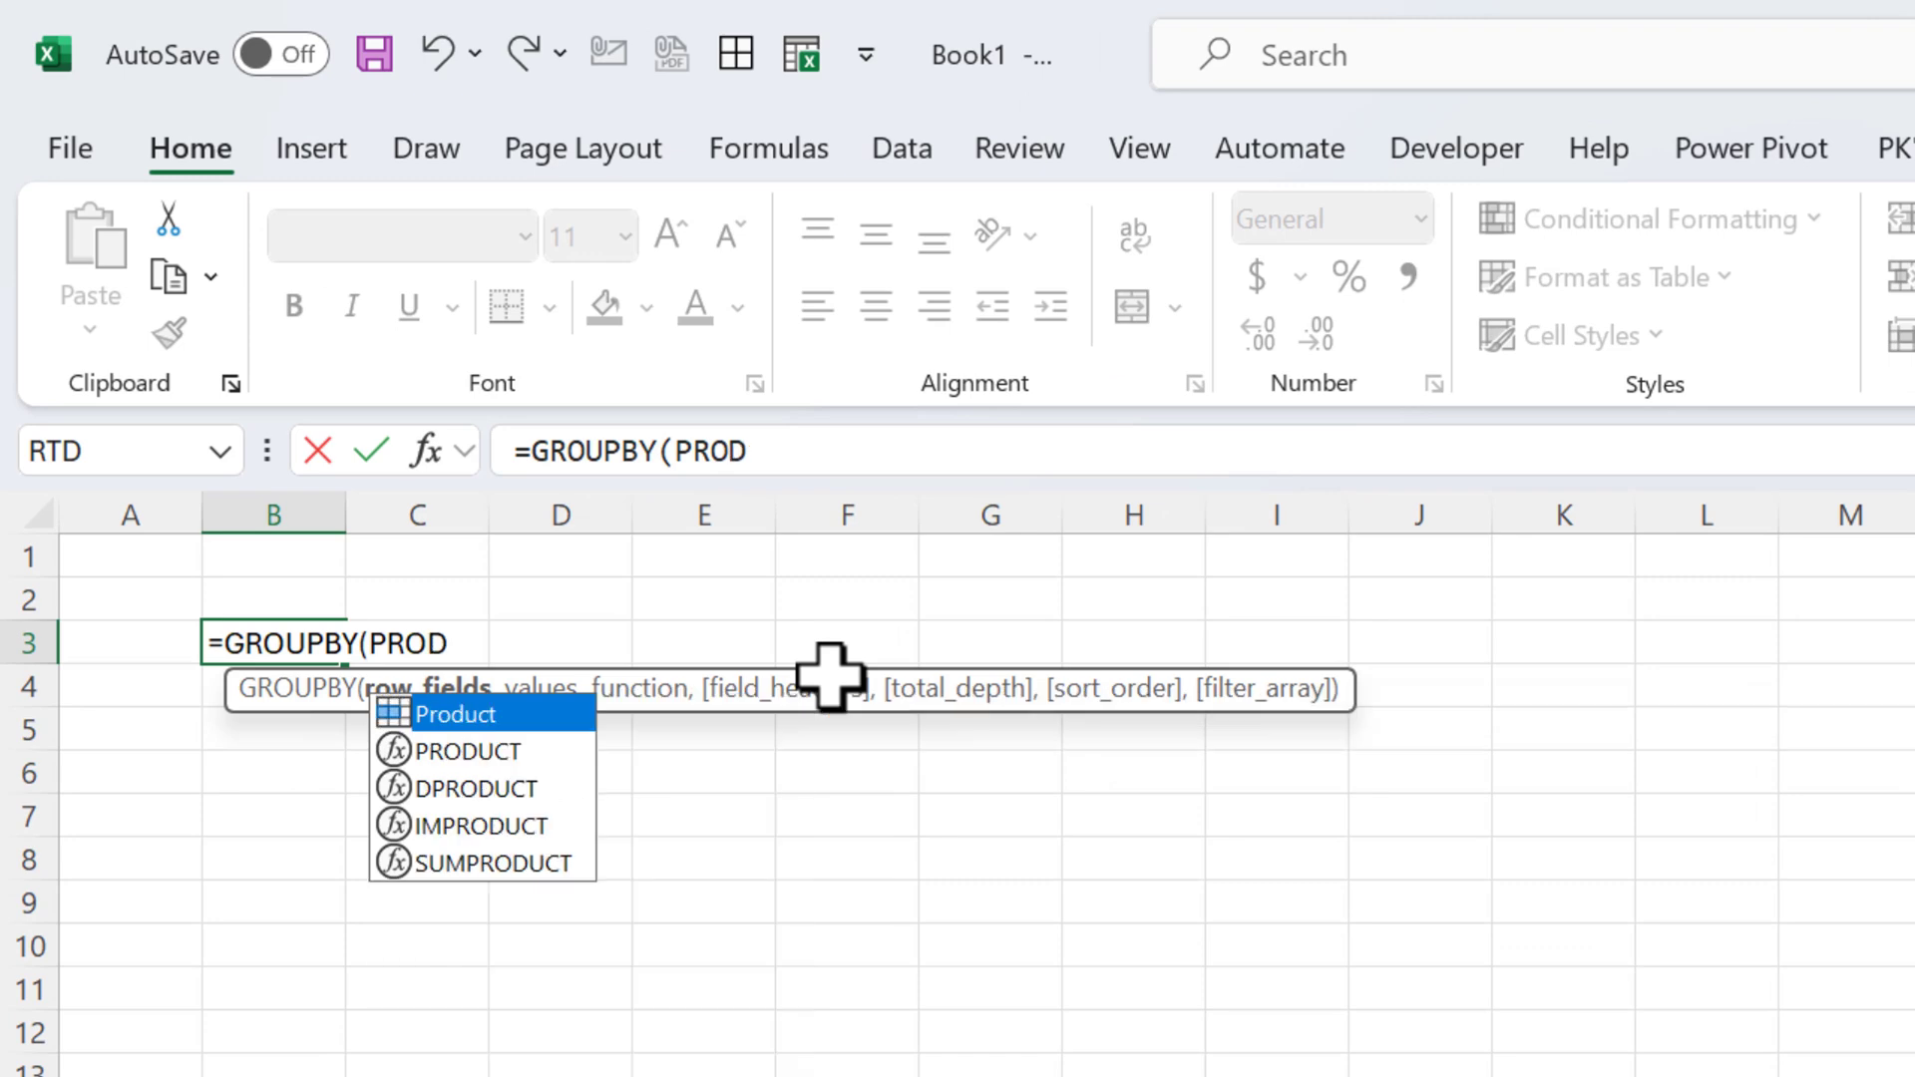
key("Tab")
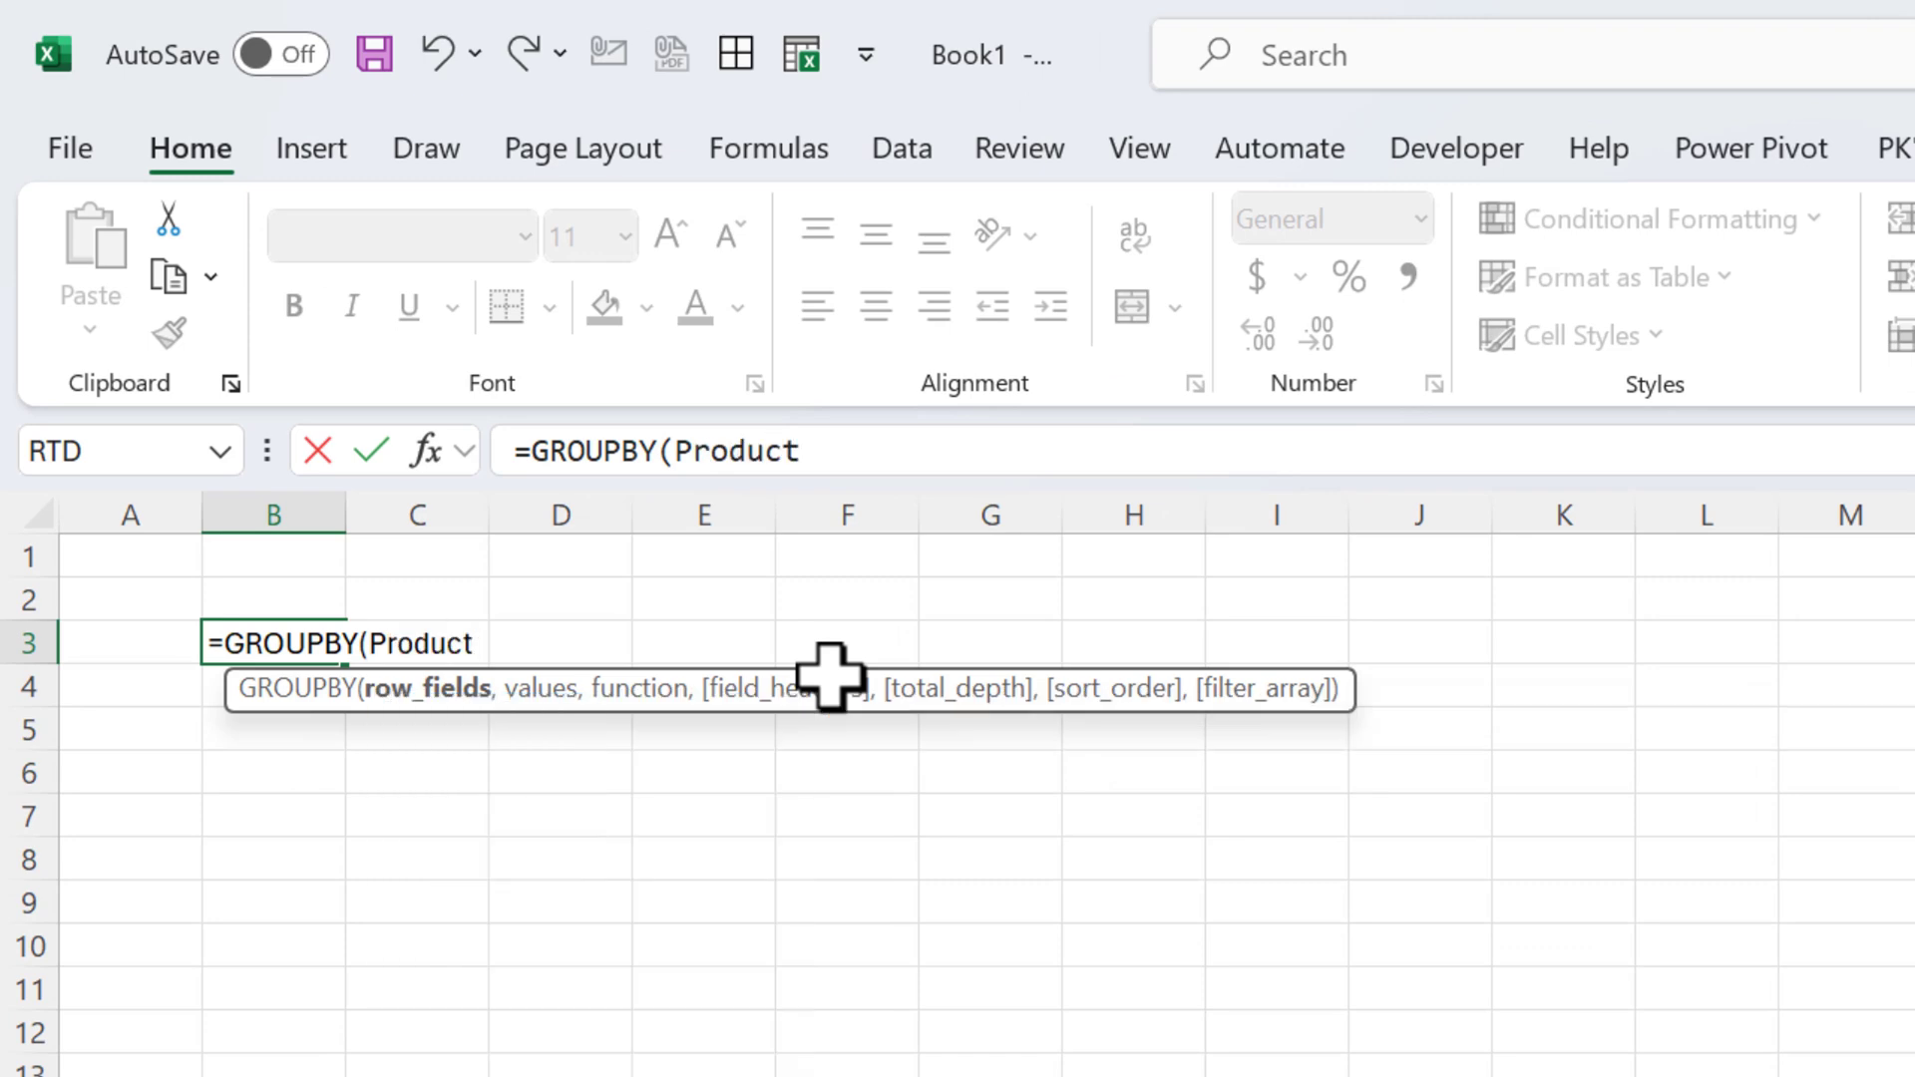
type(",")
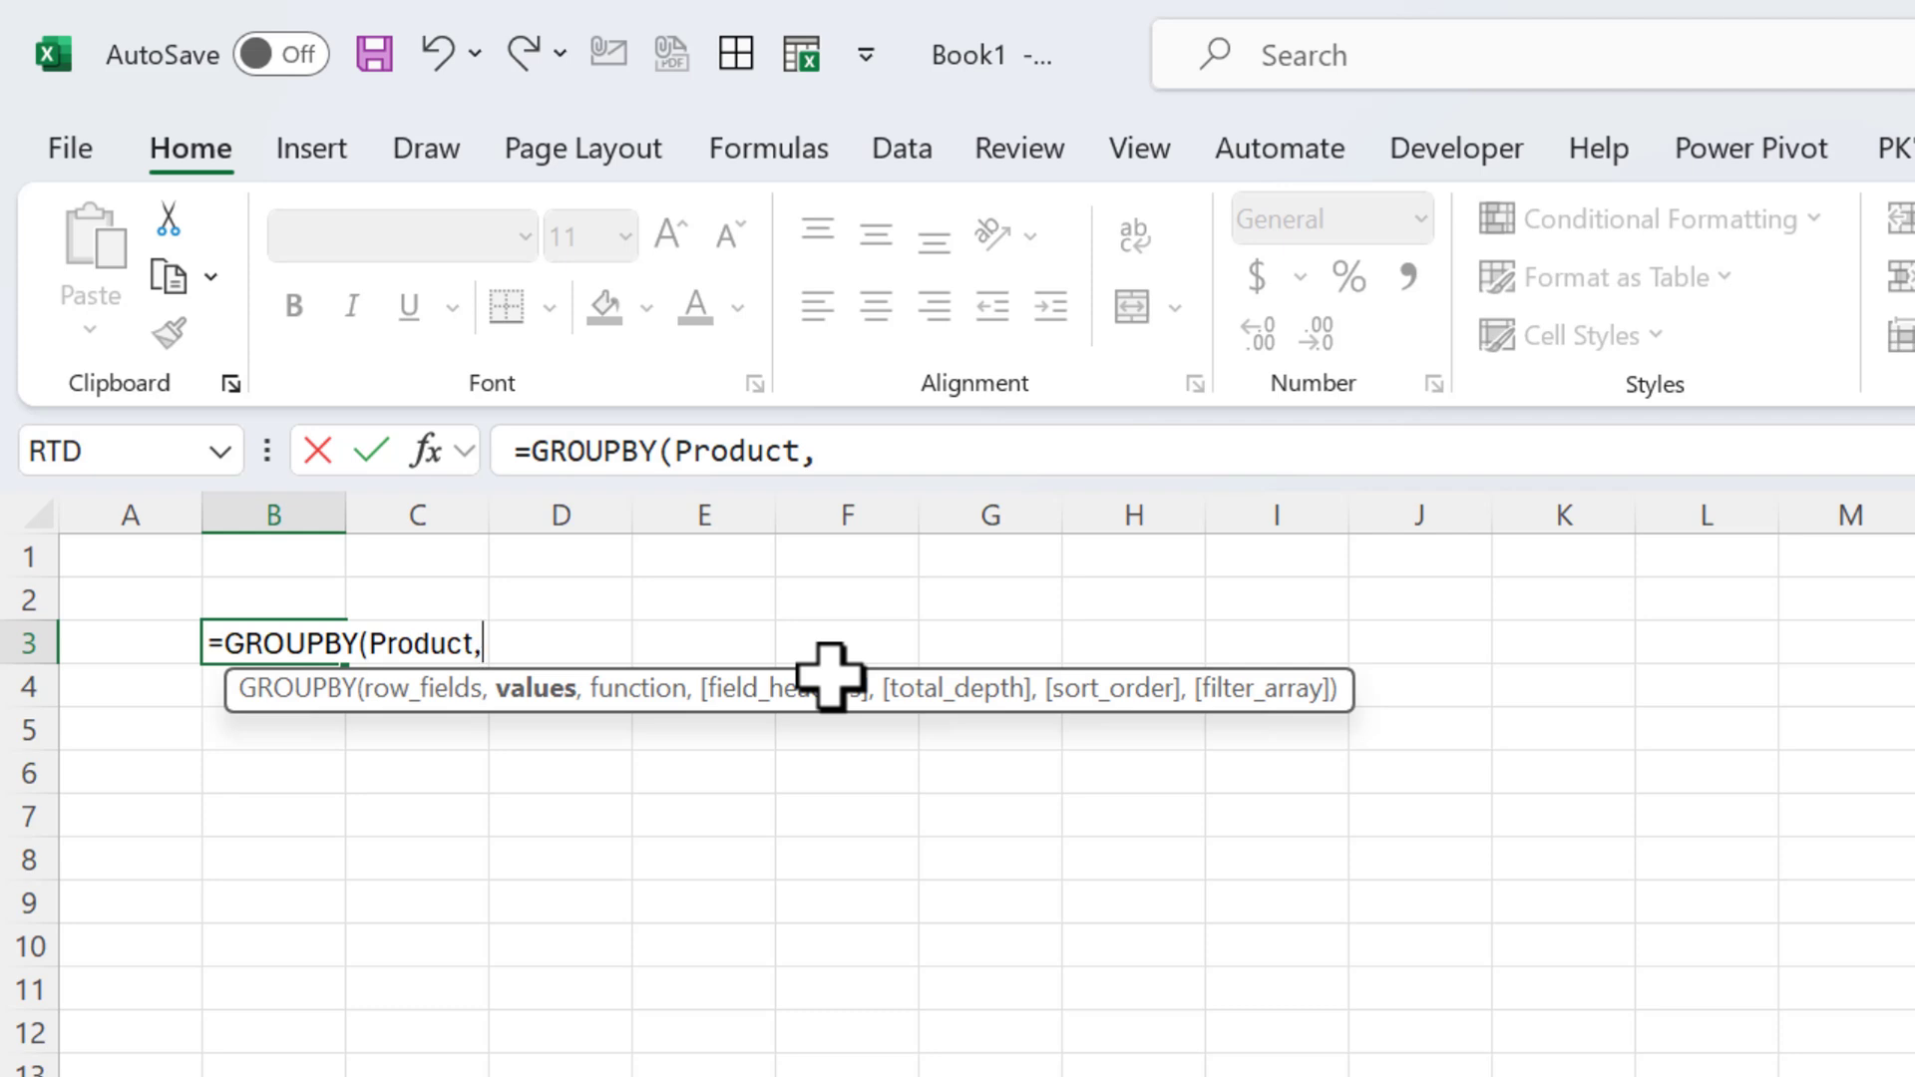
Add HSTACK(Profit,Profit) as the values argument of the GROUPBY formula.
type("HA")
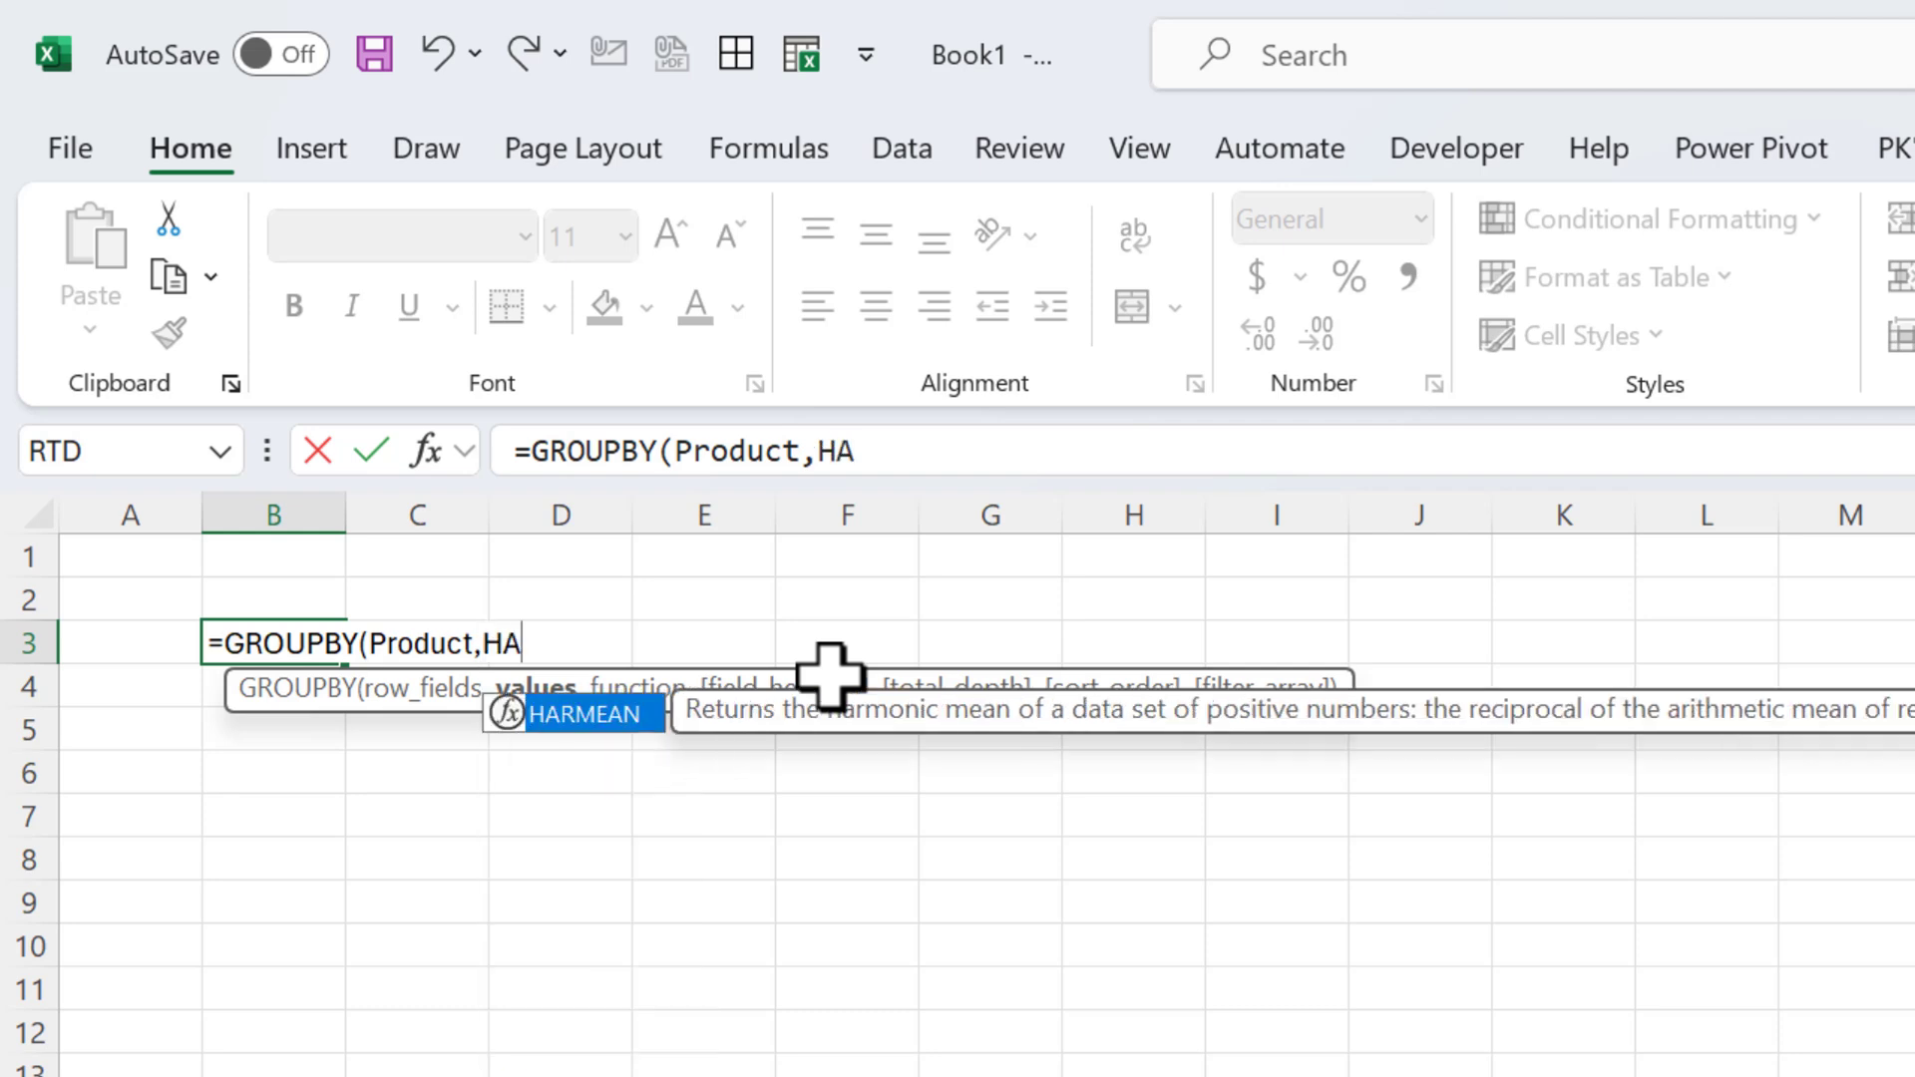
key("BackSpace")
type("S")
key("Tab")
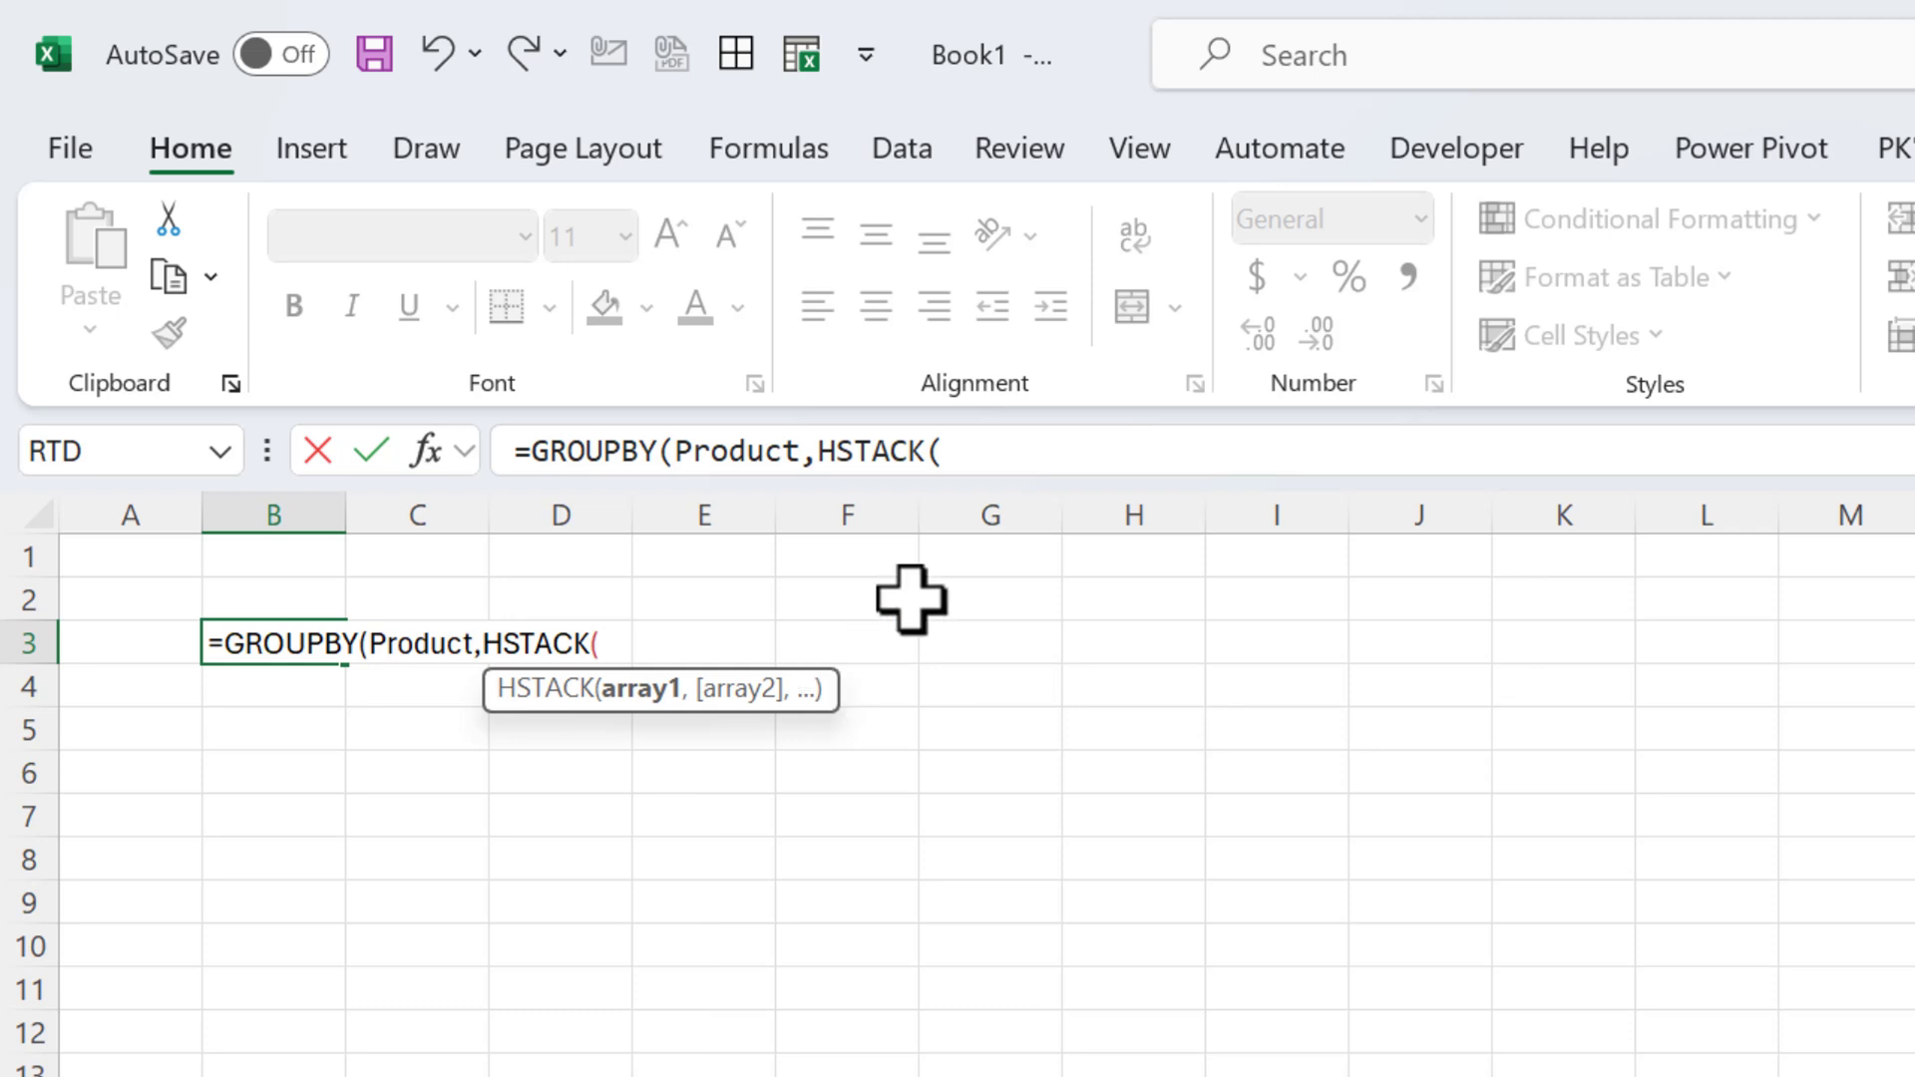
type("PROF")
key("Tab")
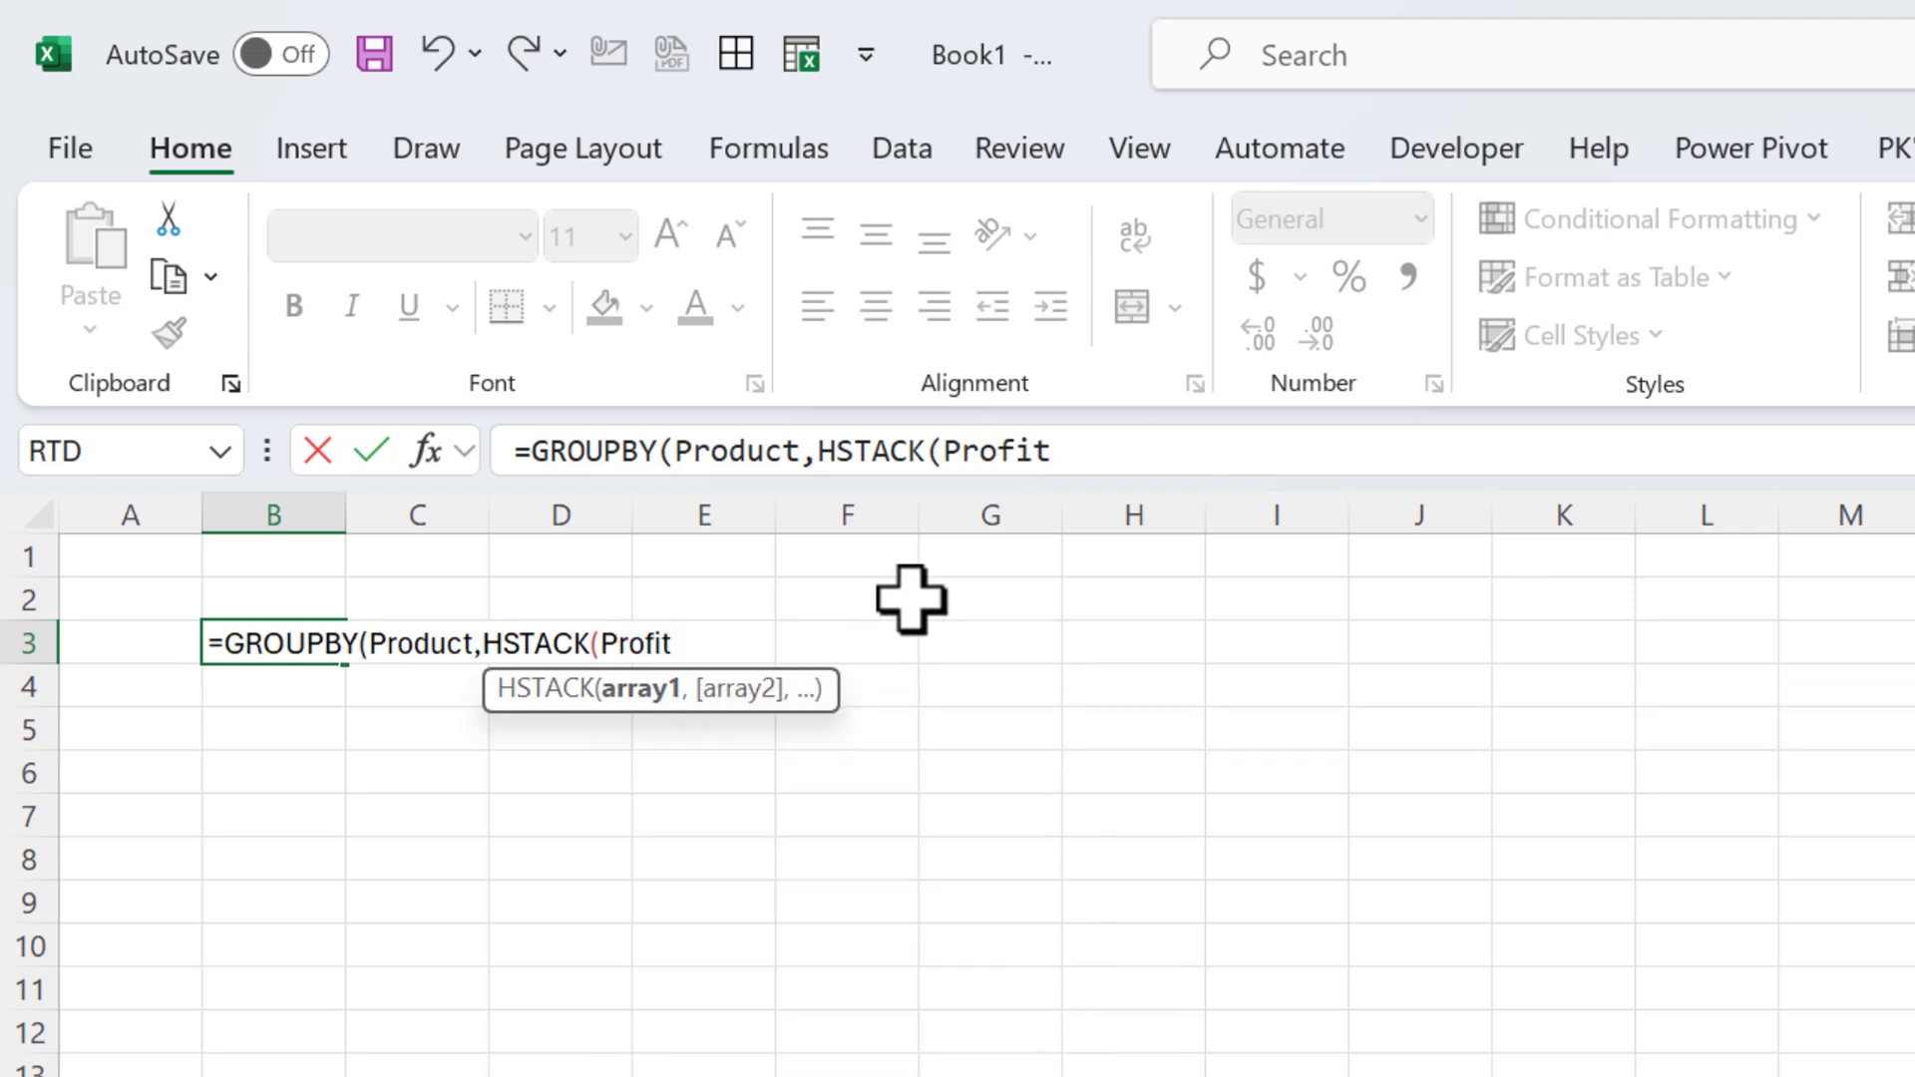
type(",P")
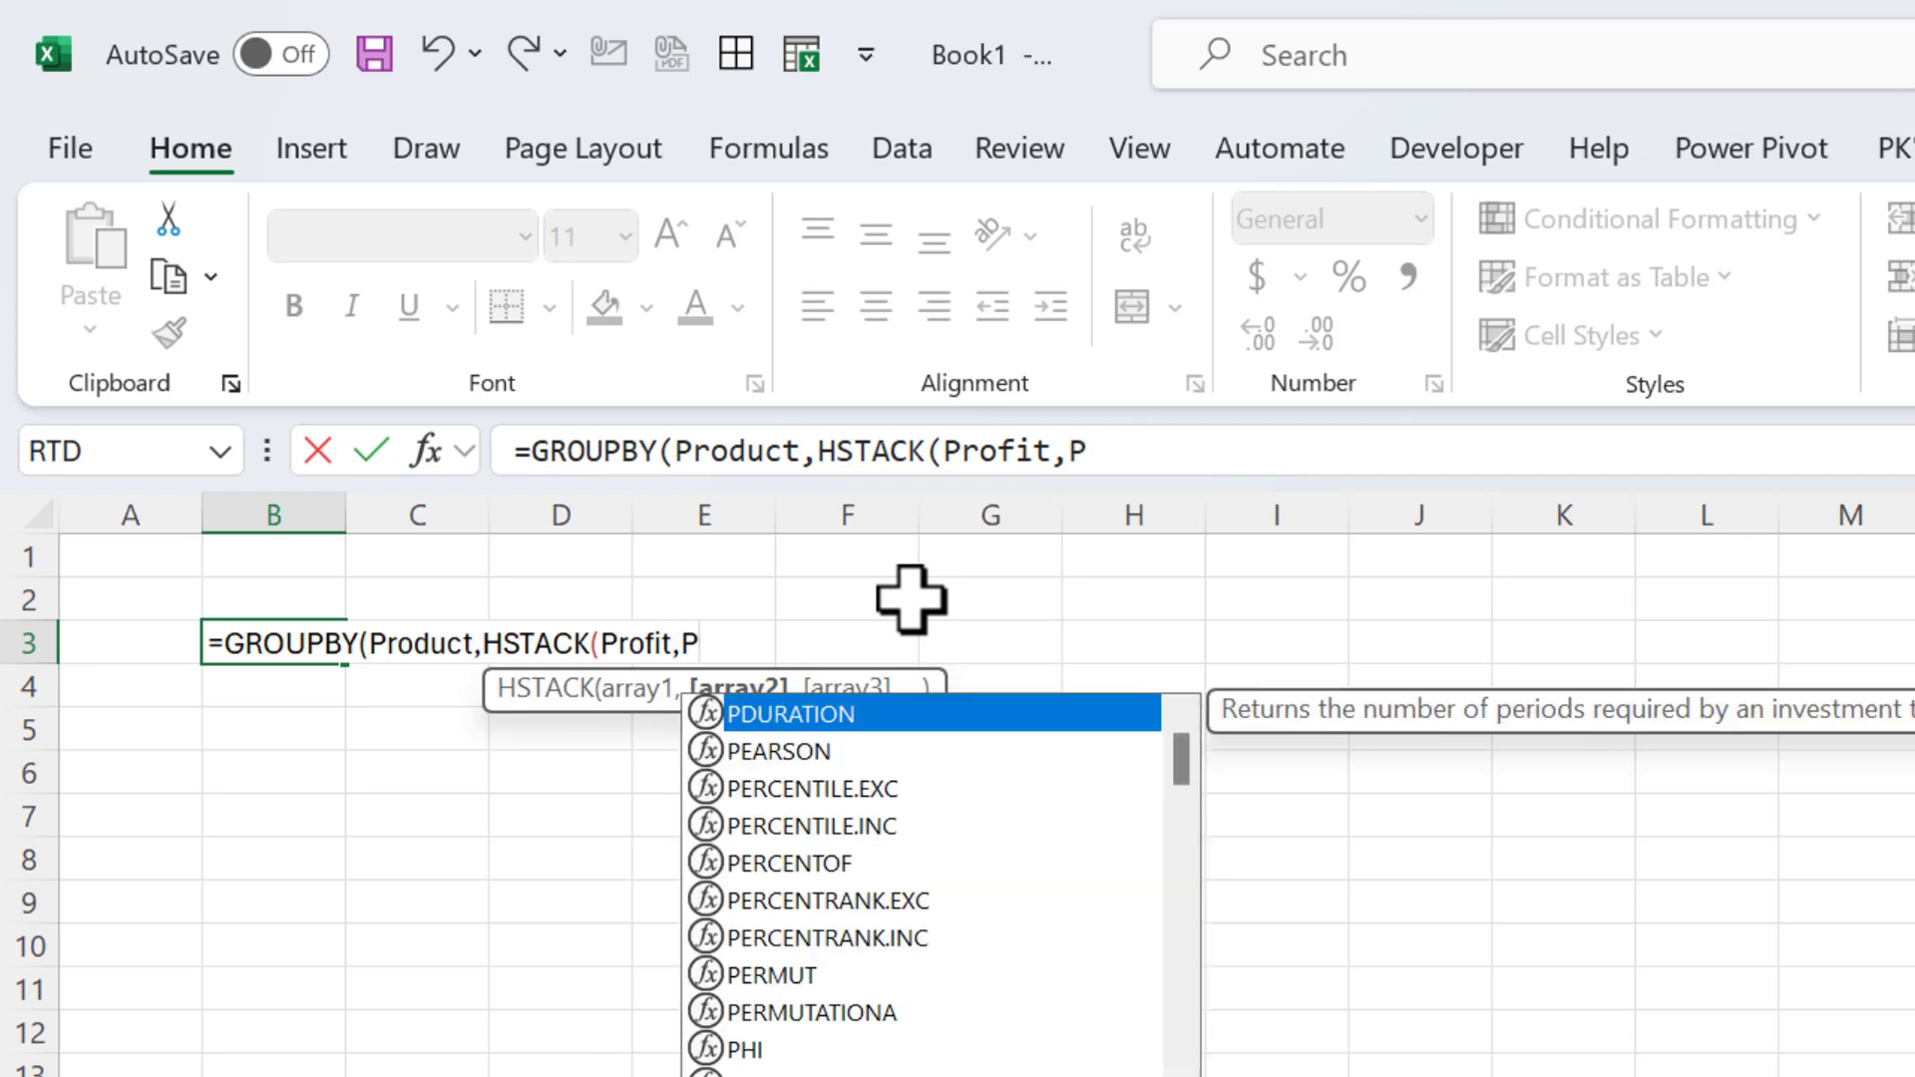
type("ROF")
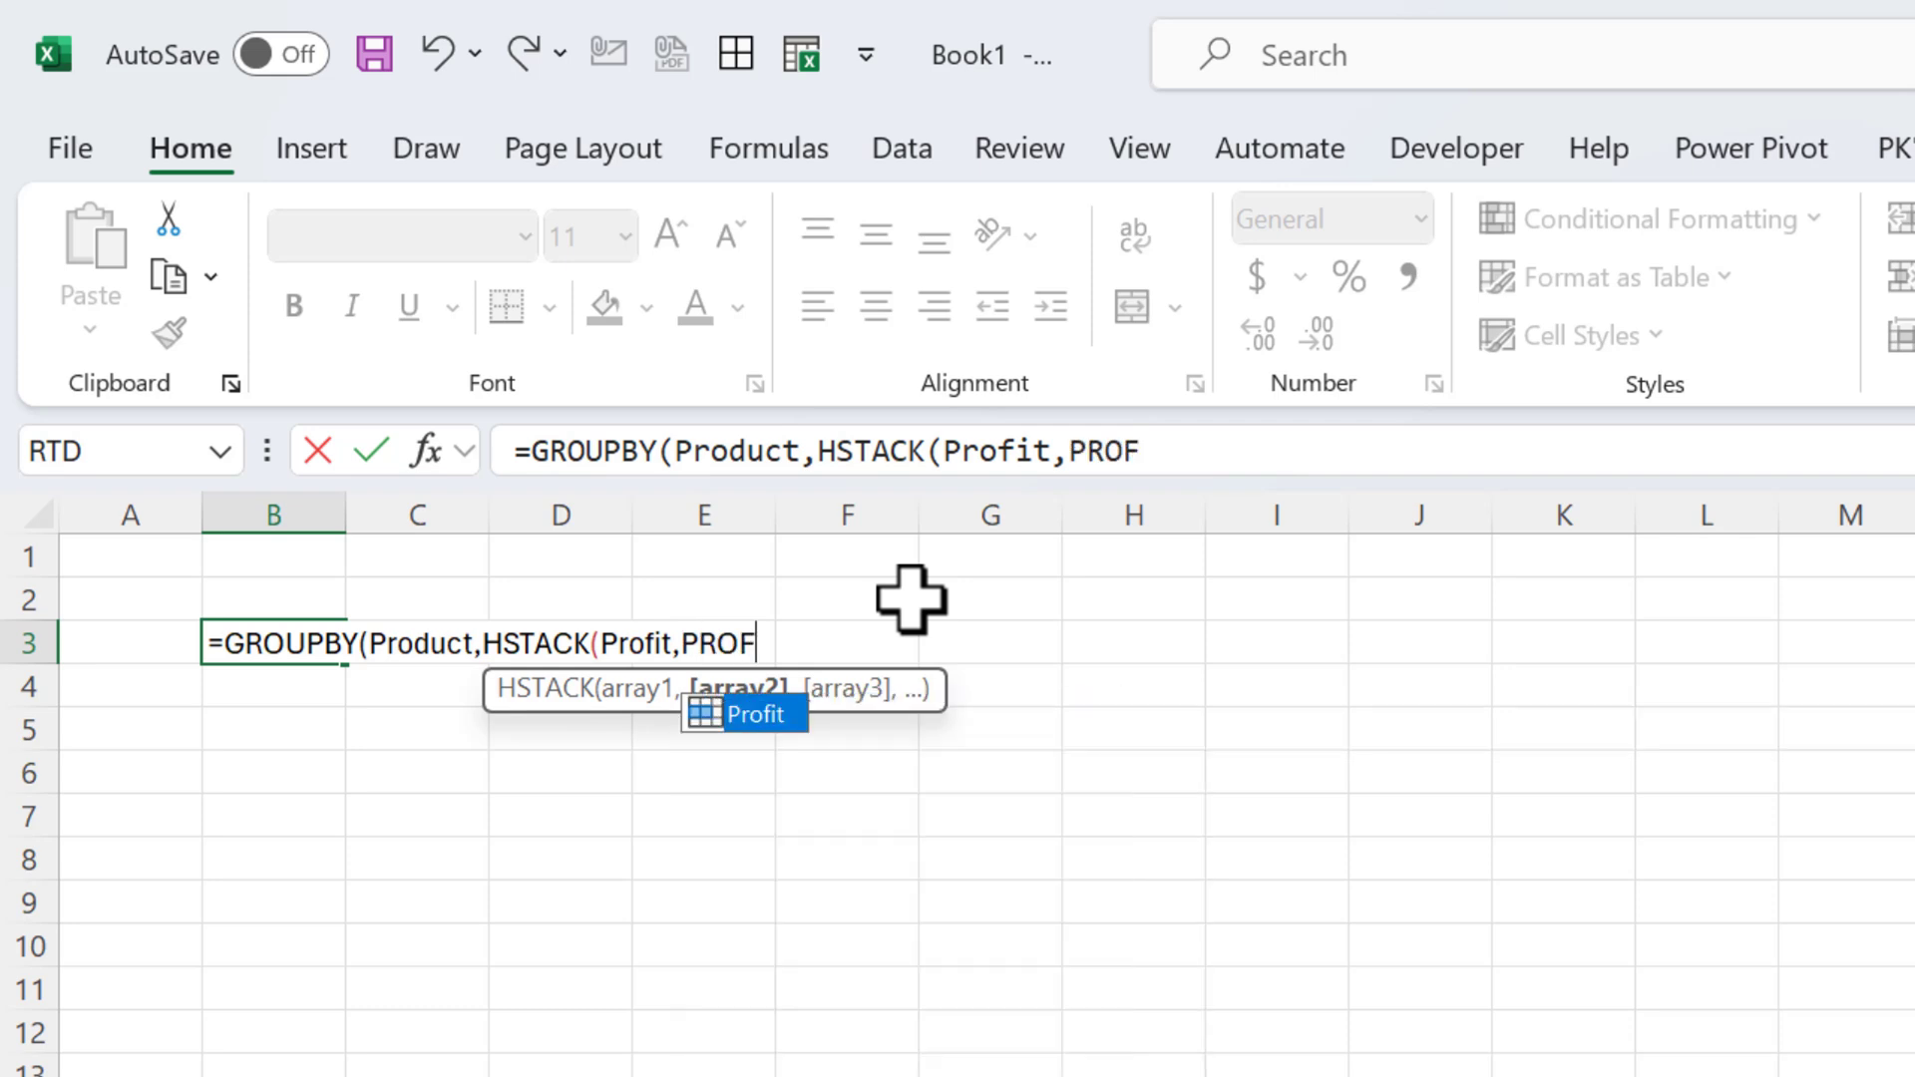
key("Tab")
type("),")
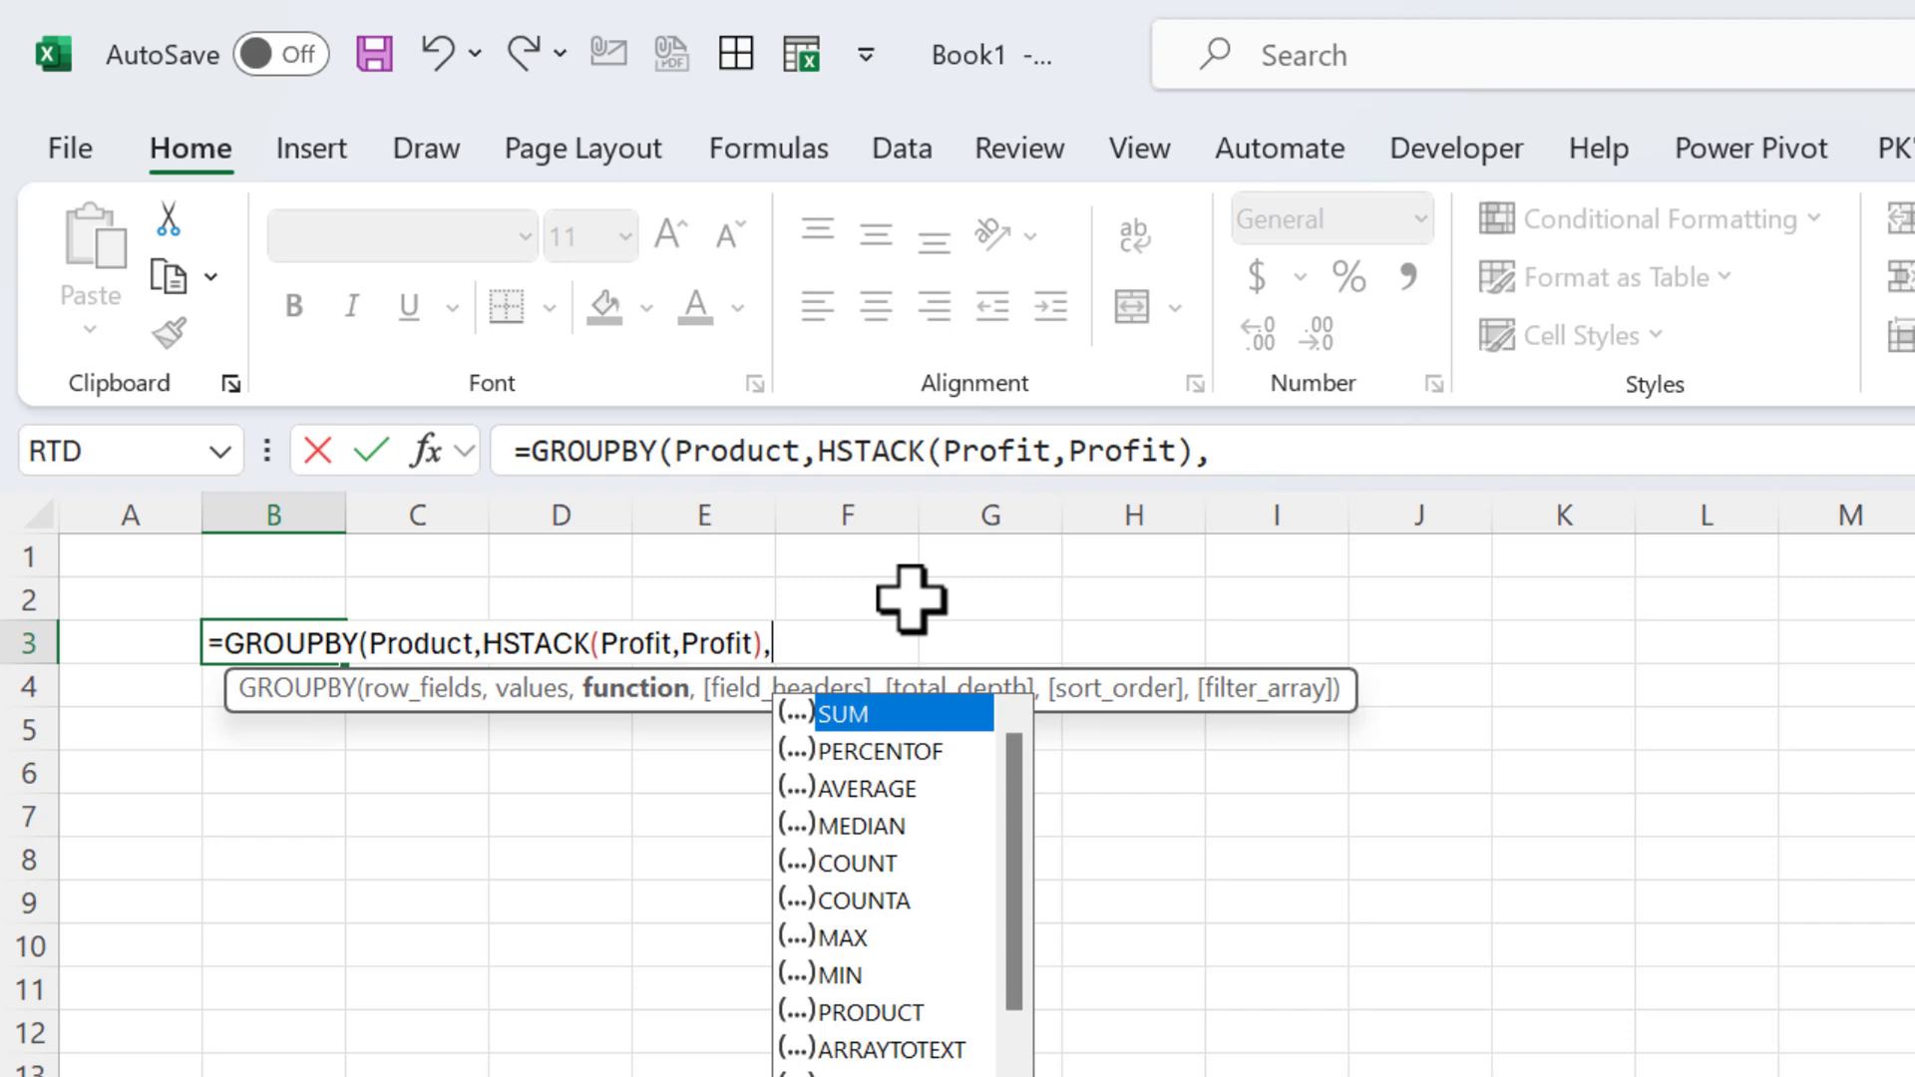
Complete the GROUPBY formula with HSTACK(SUM,PERCENTOF) as the function, and autofit column D to its contents.
type("HSTACK(")
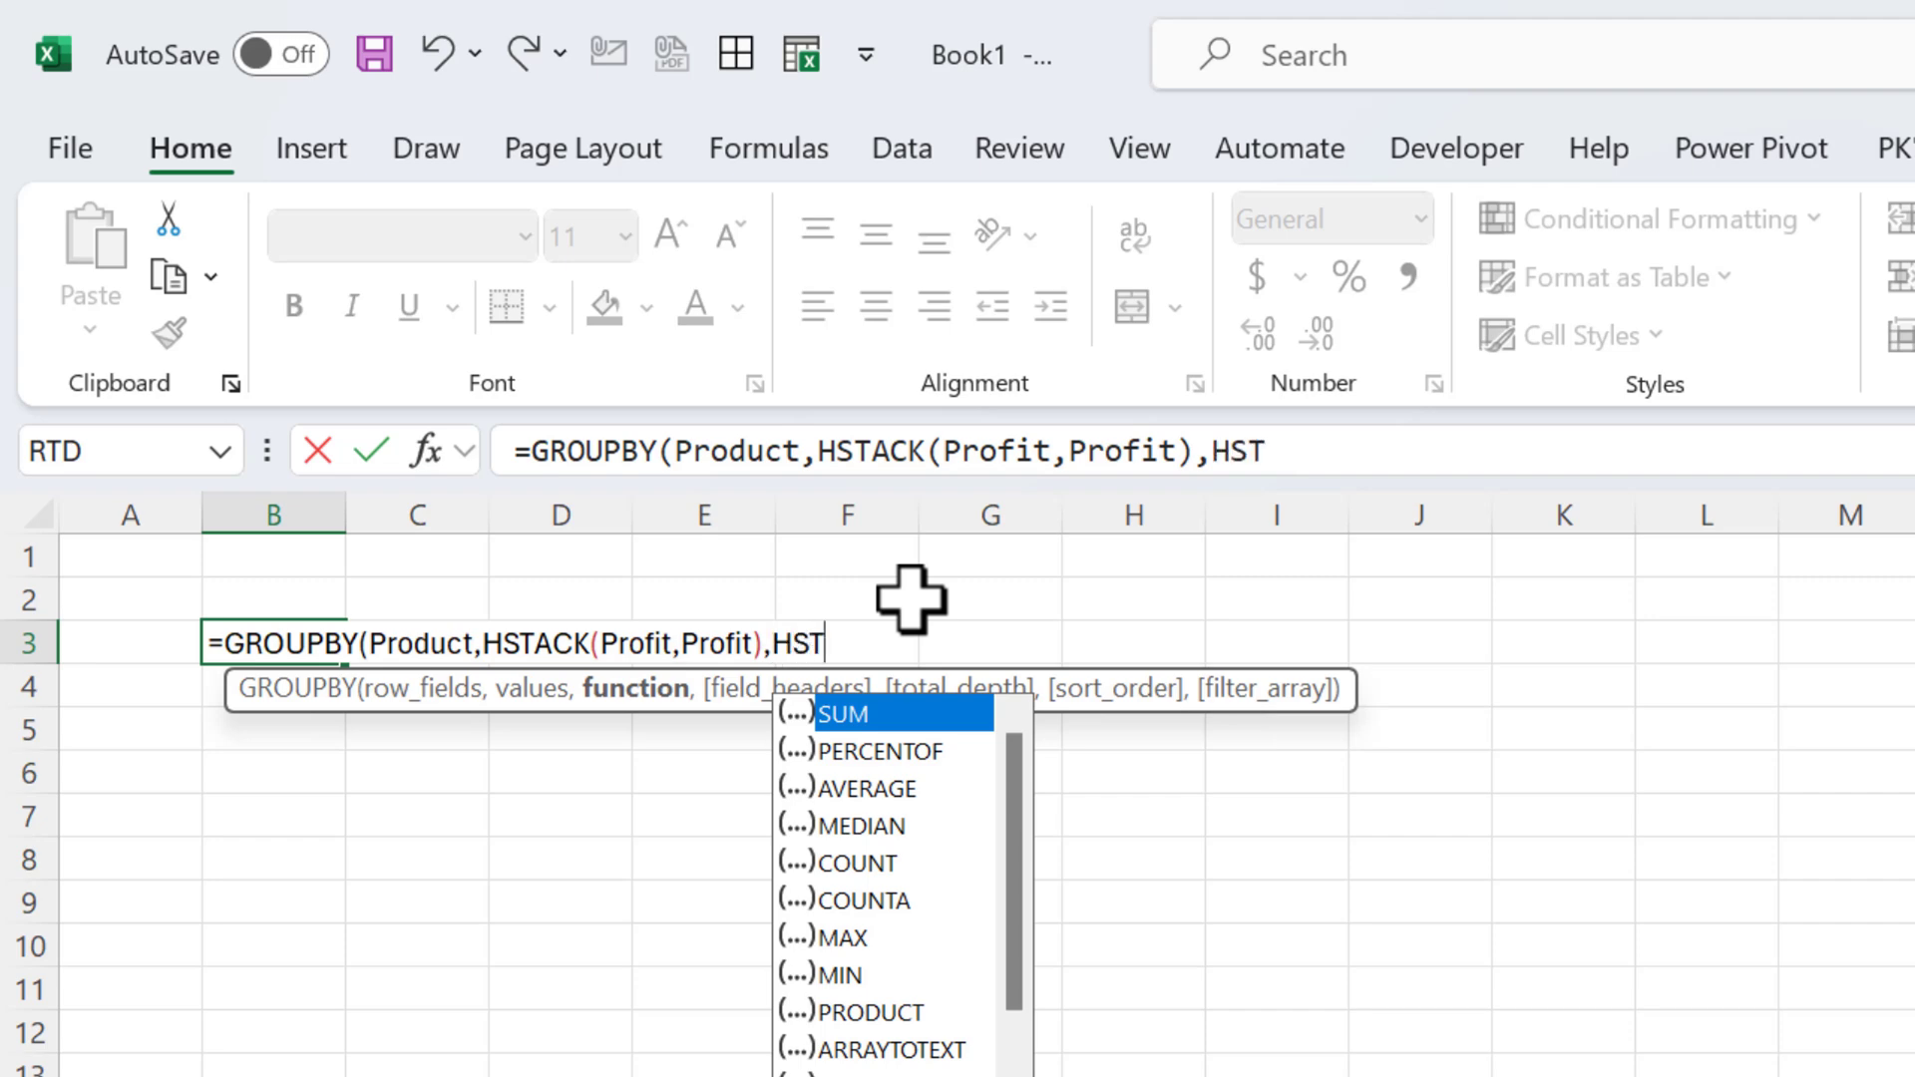
type("SU")
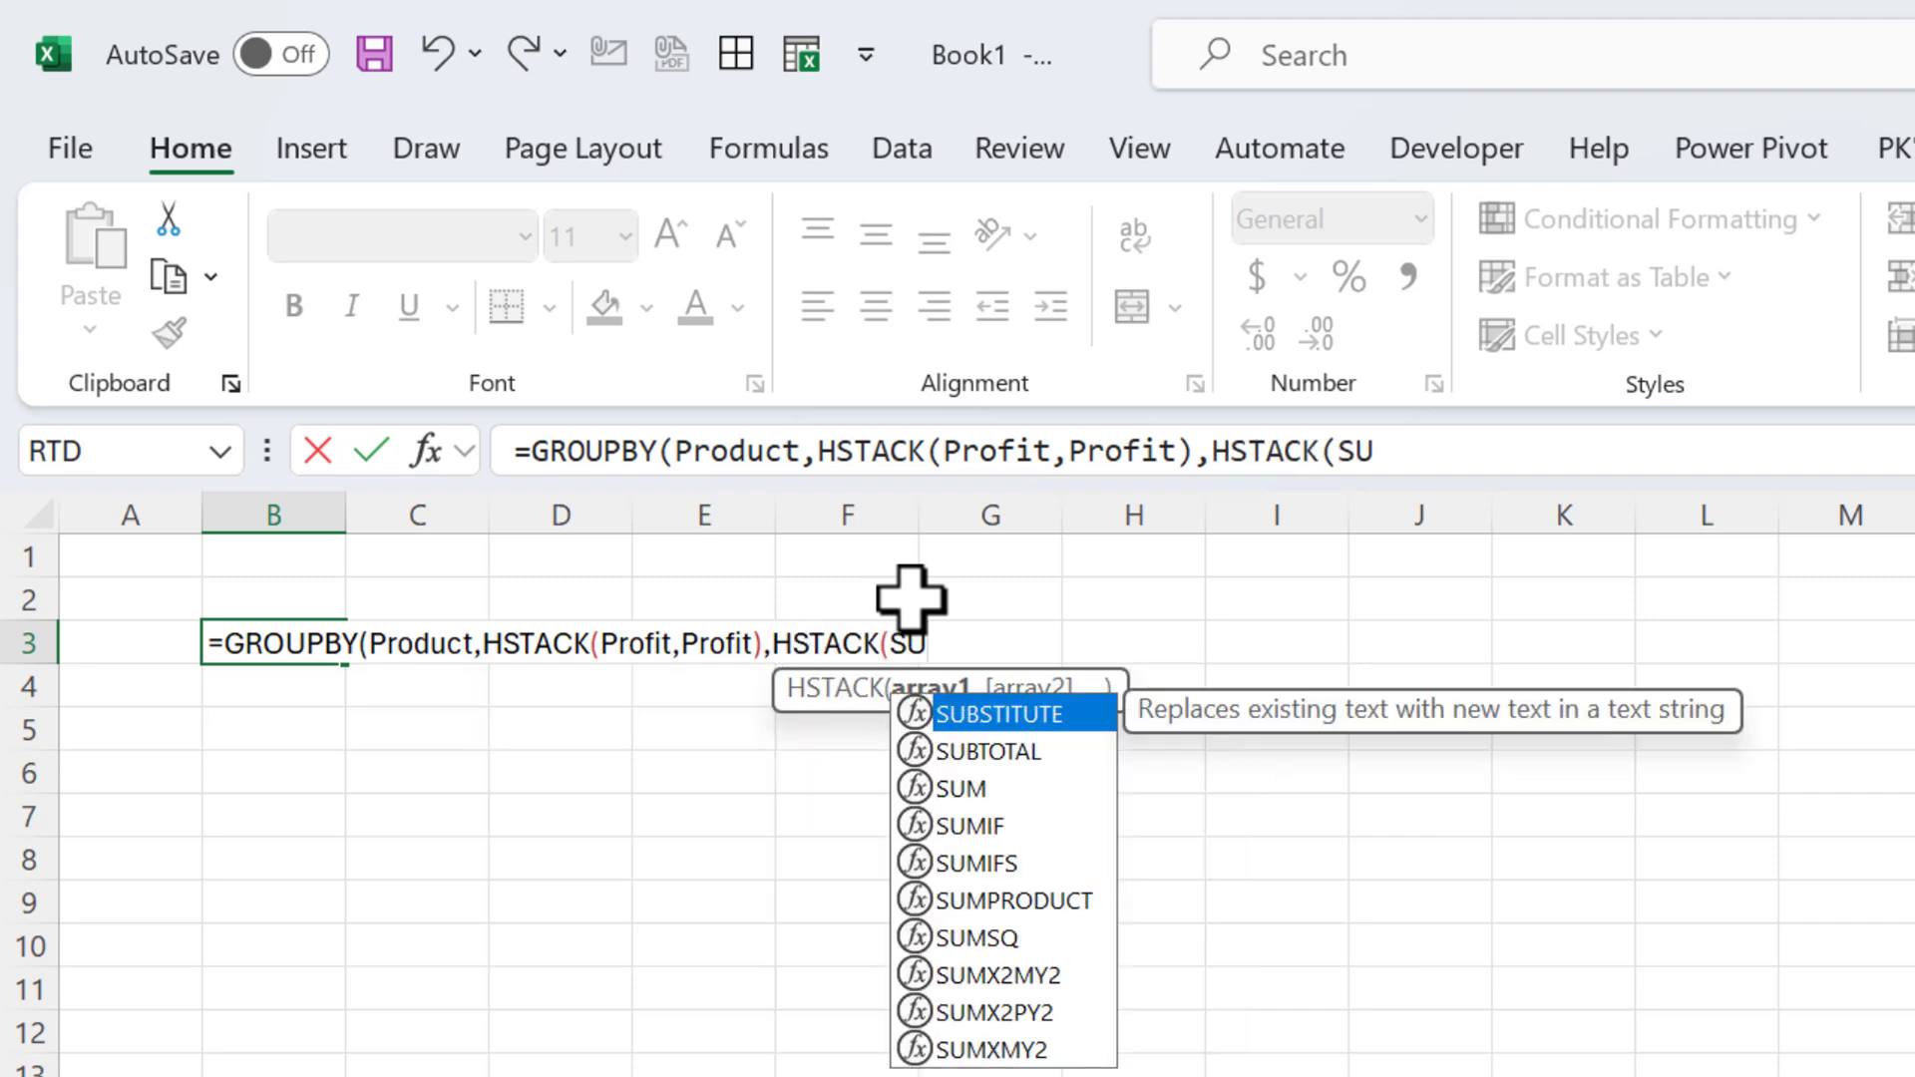
type("M,")
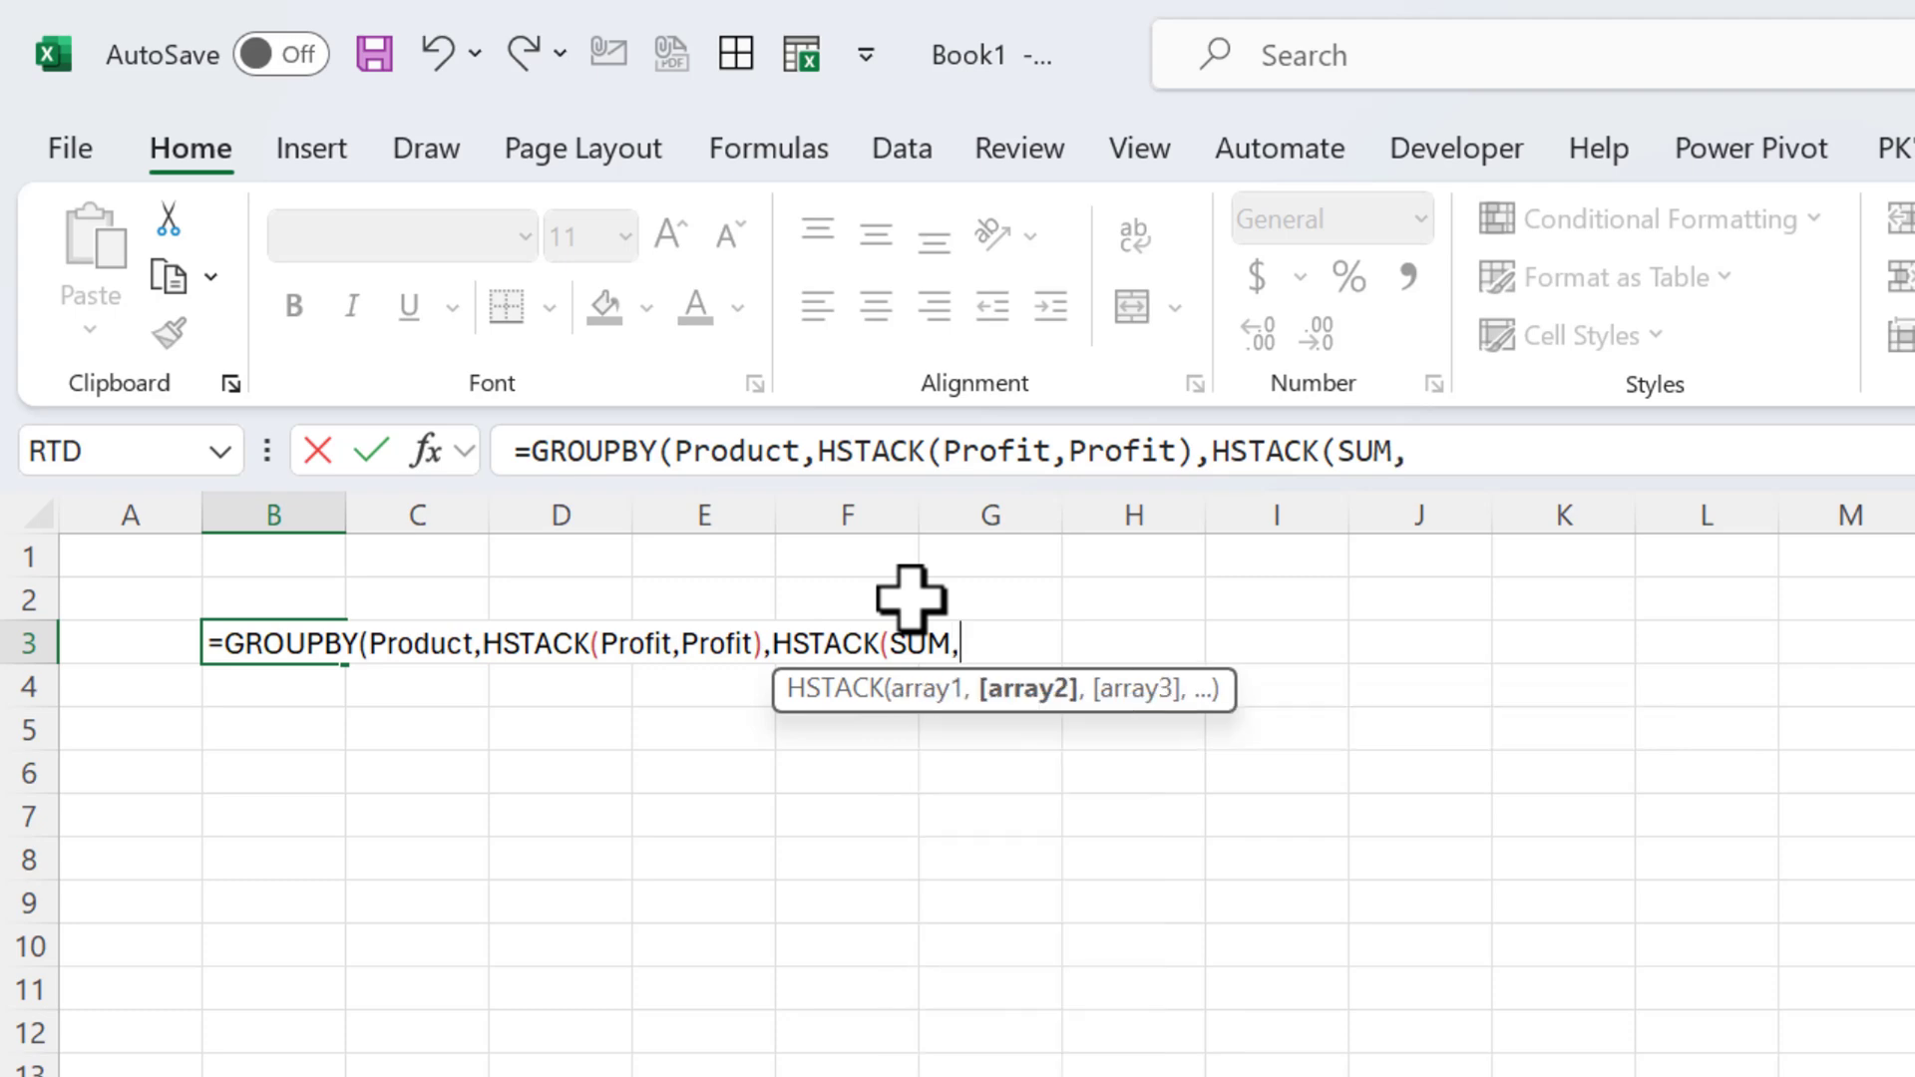
type("P")
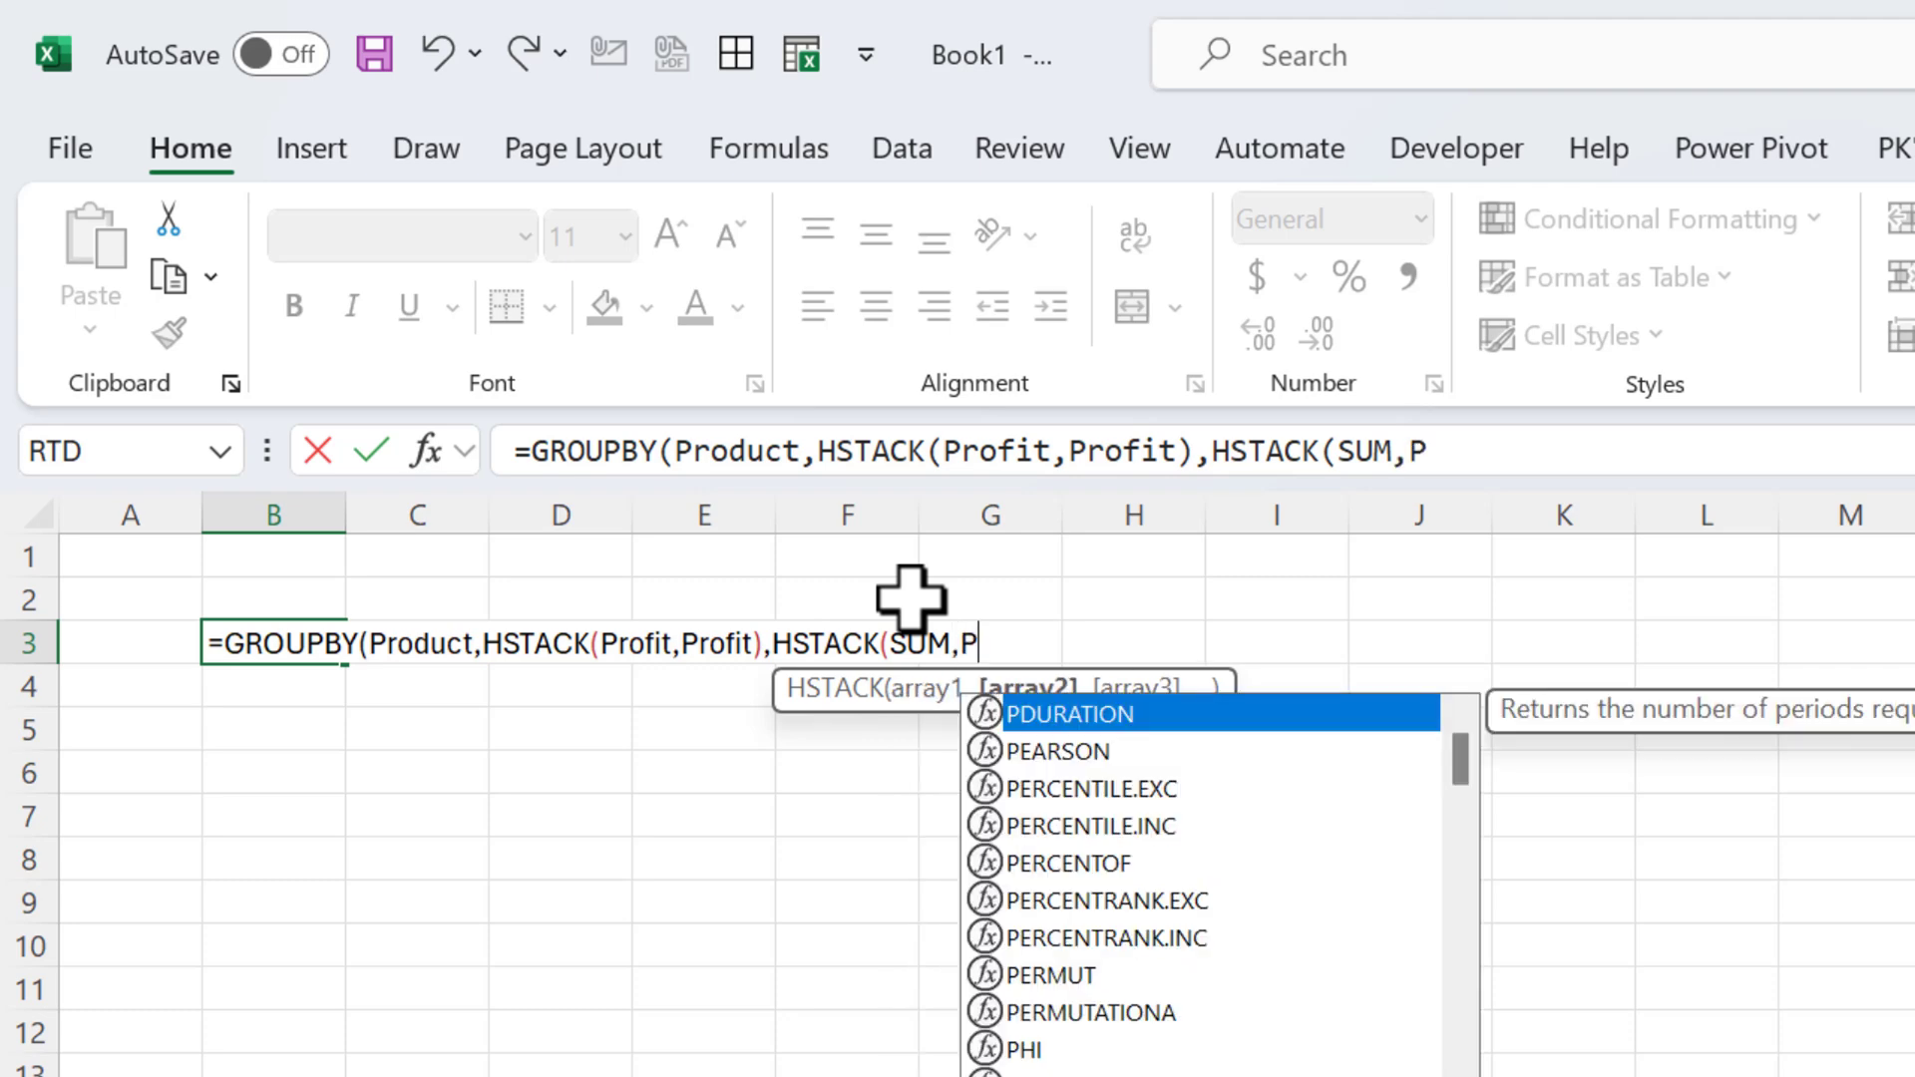
type("ERCENTOF)")
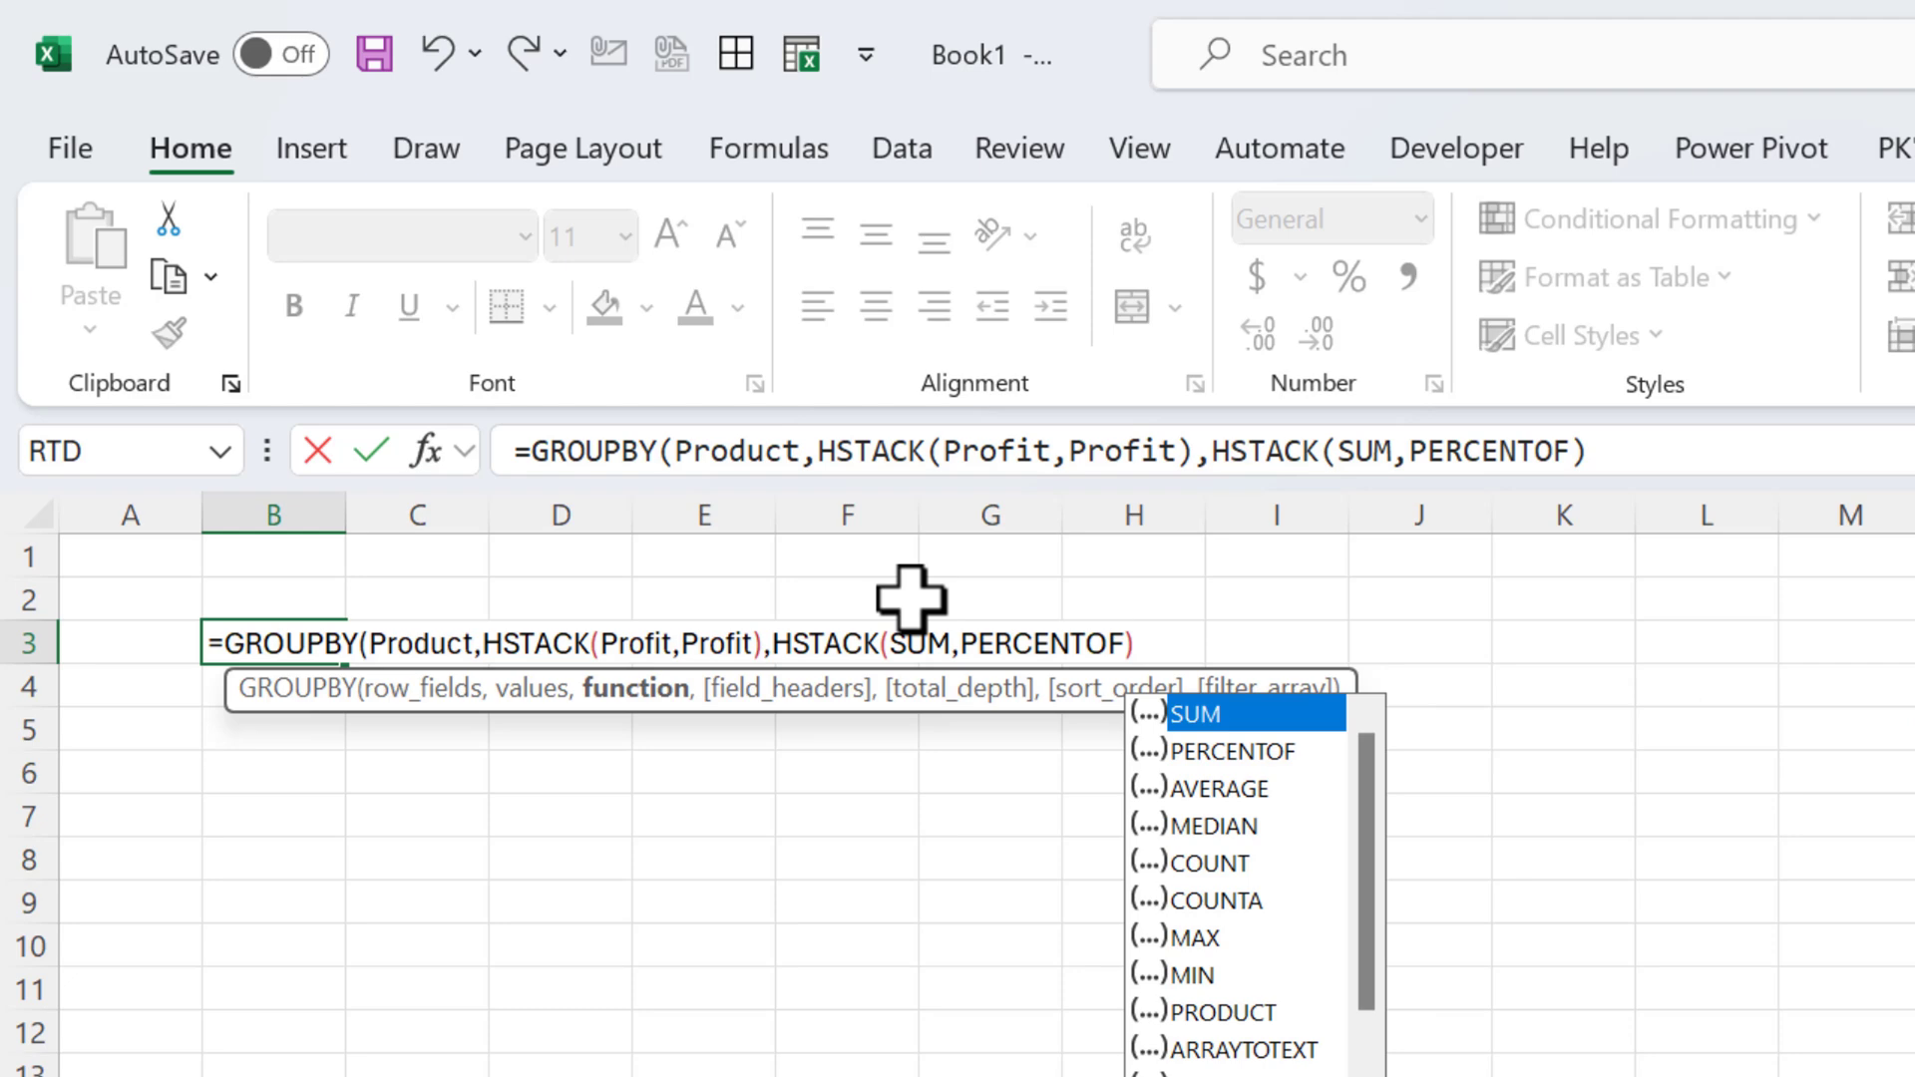
type(")")
key("Tab")
double_click(634, 512)
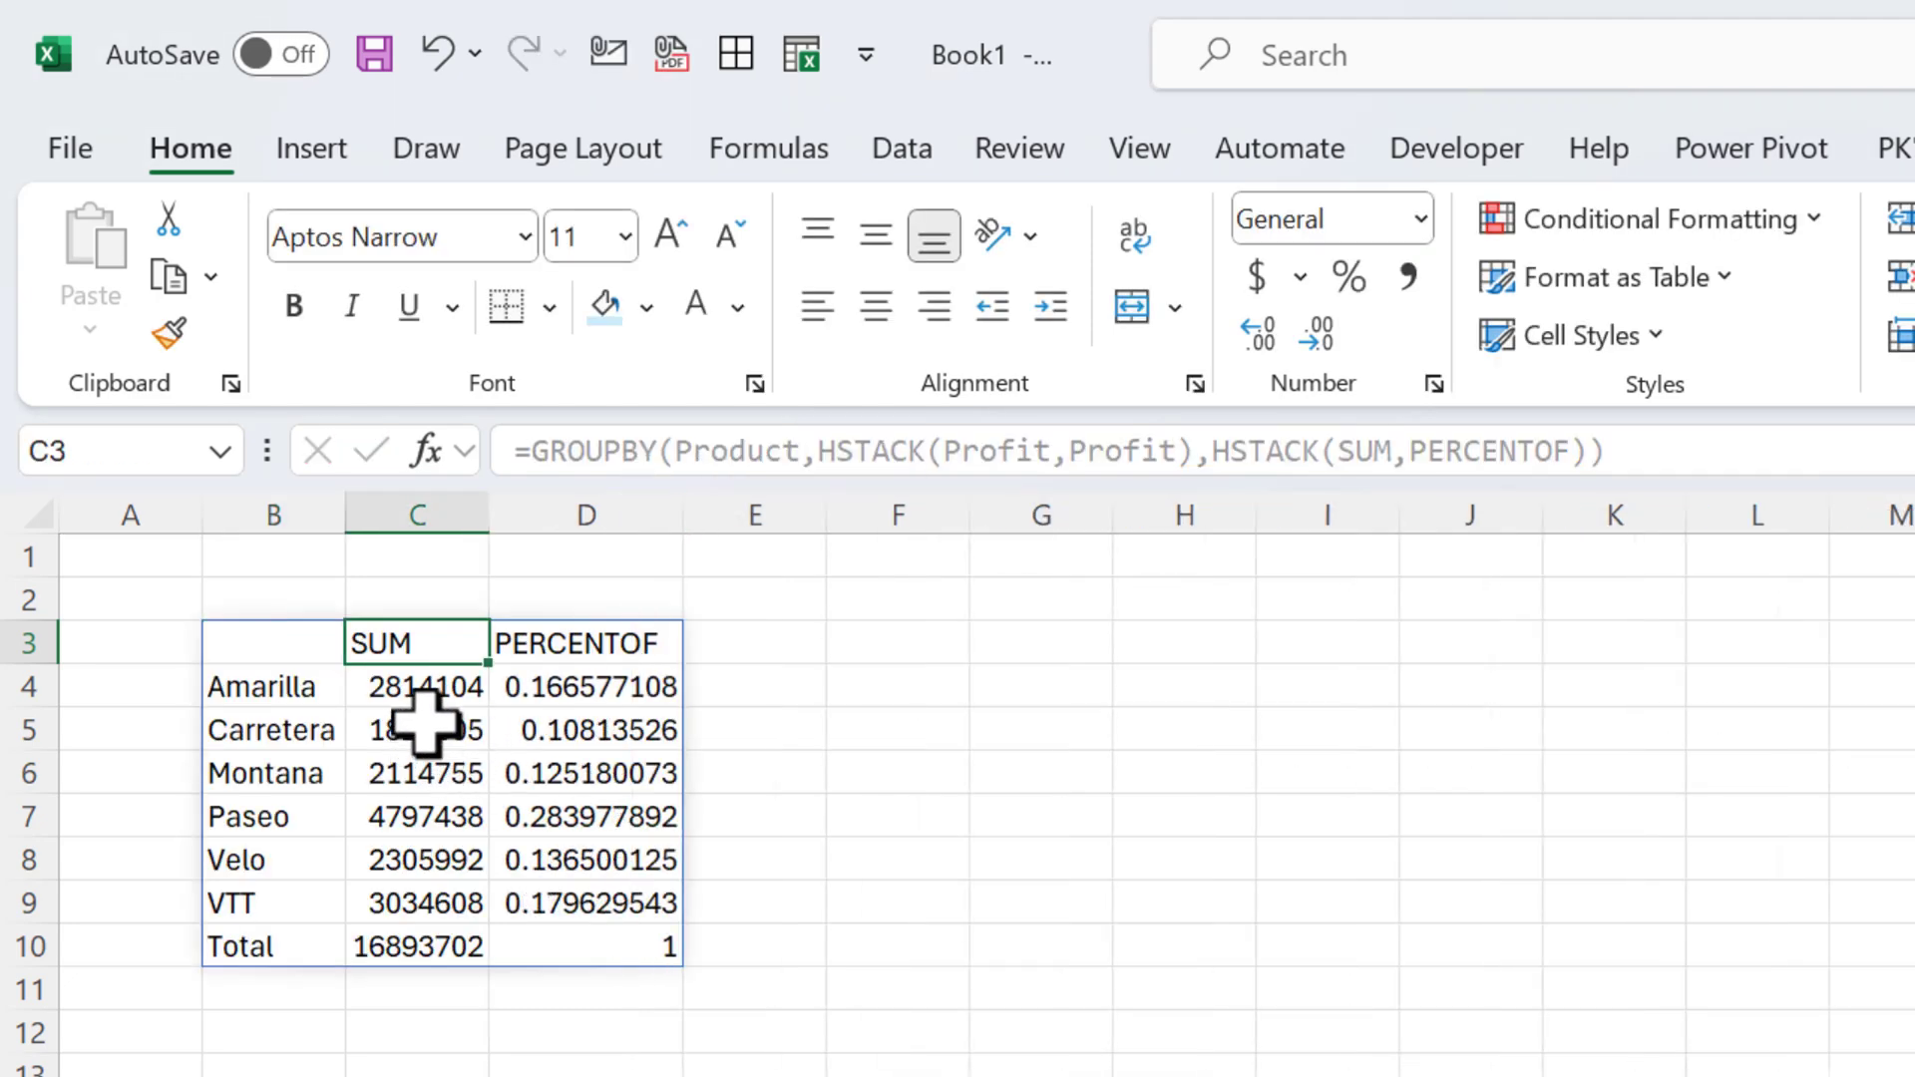
Format the SUM values in C4:C10 with the comma style and no decimal places.
left_click_drag(426, 689, 470, 949)
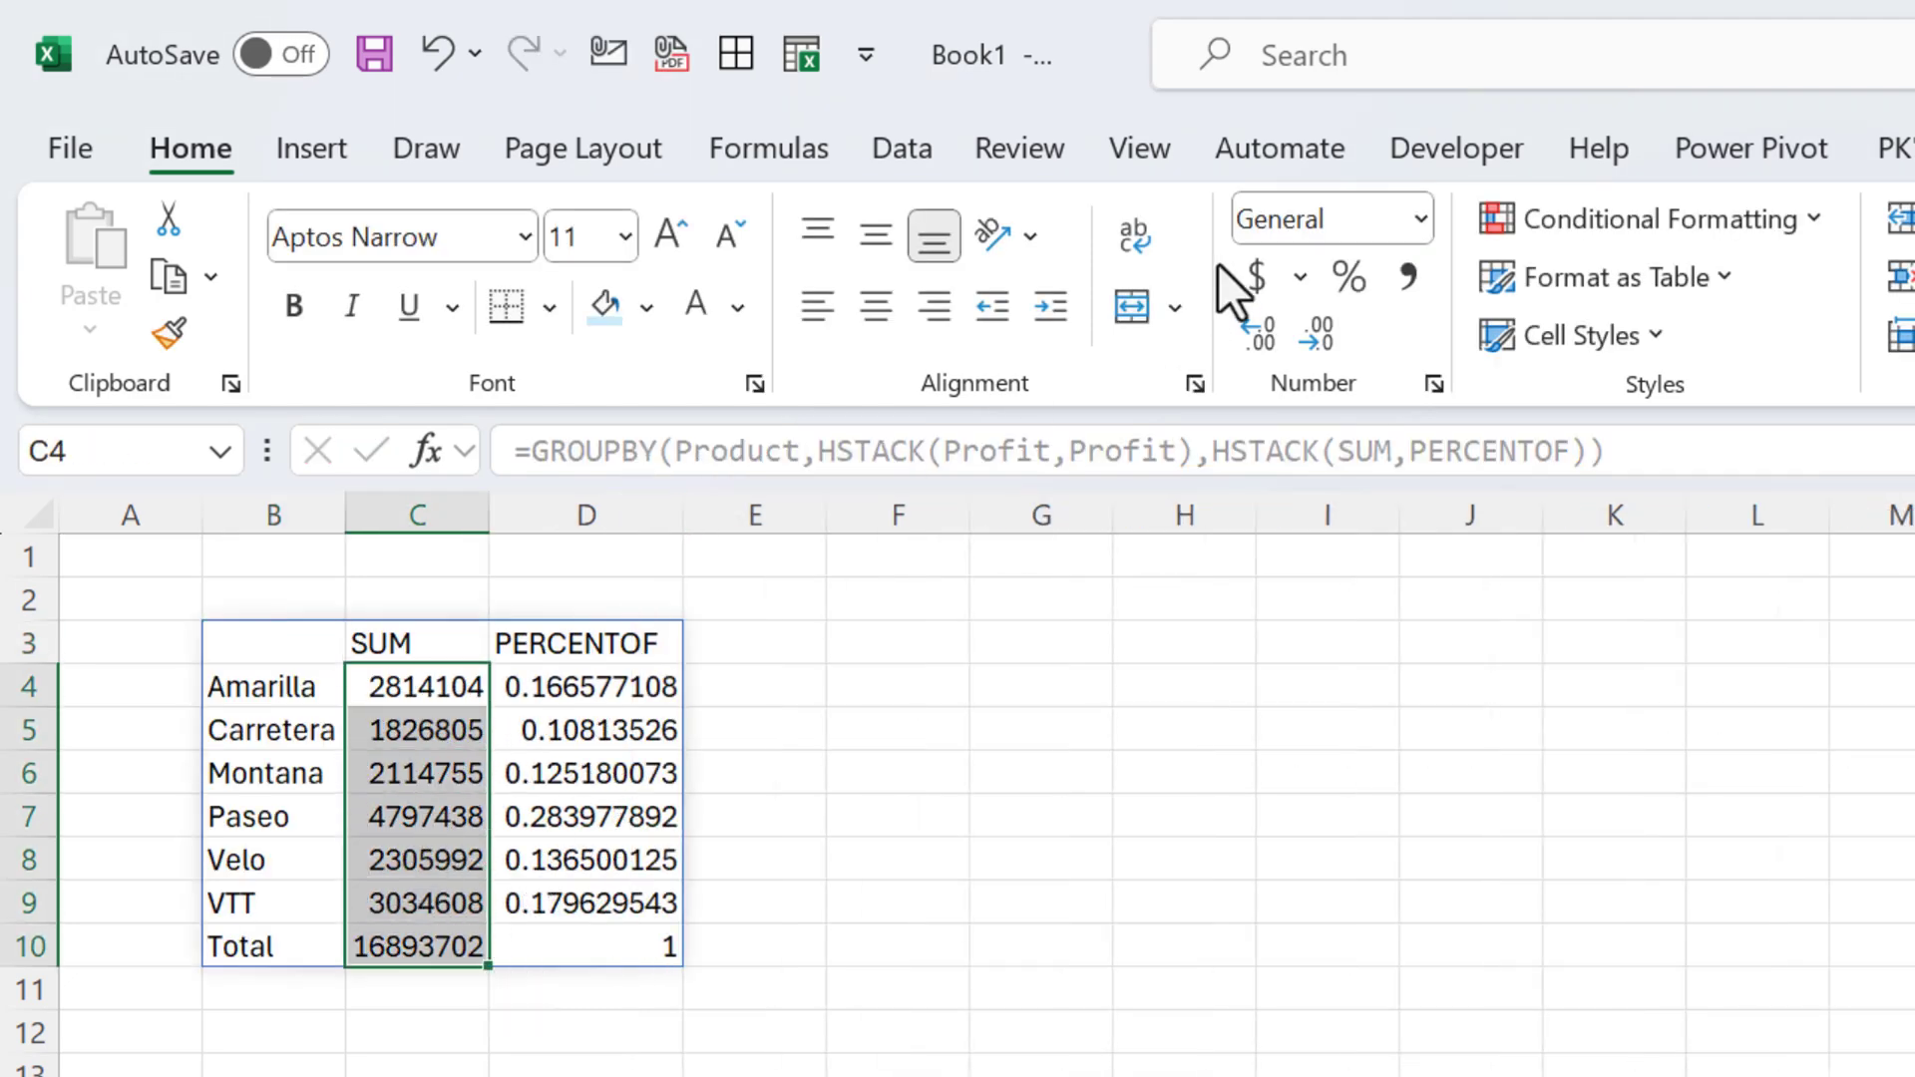
left_click(1408, 292)
left_click(1319, 335)
left_click(1319, 335)
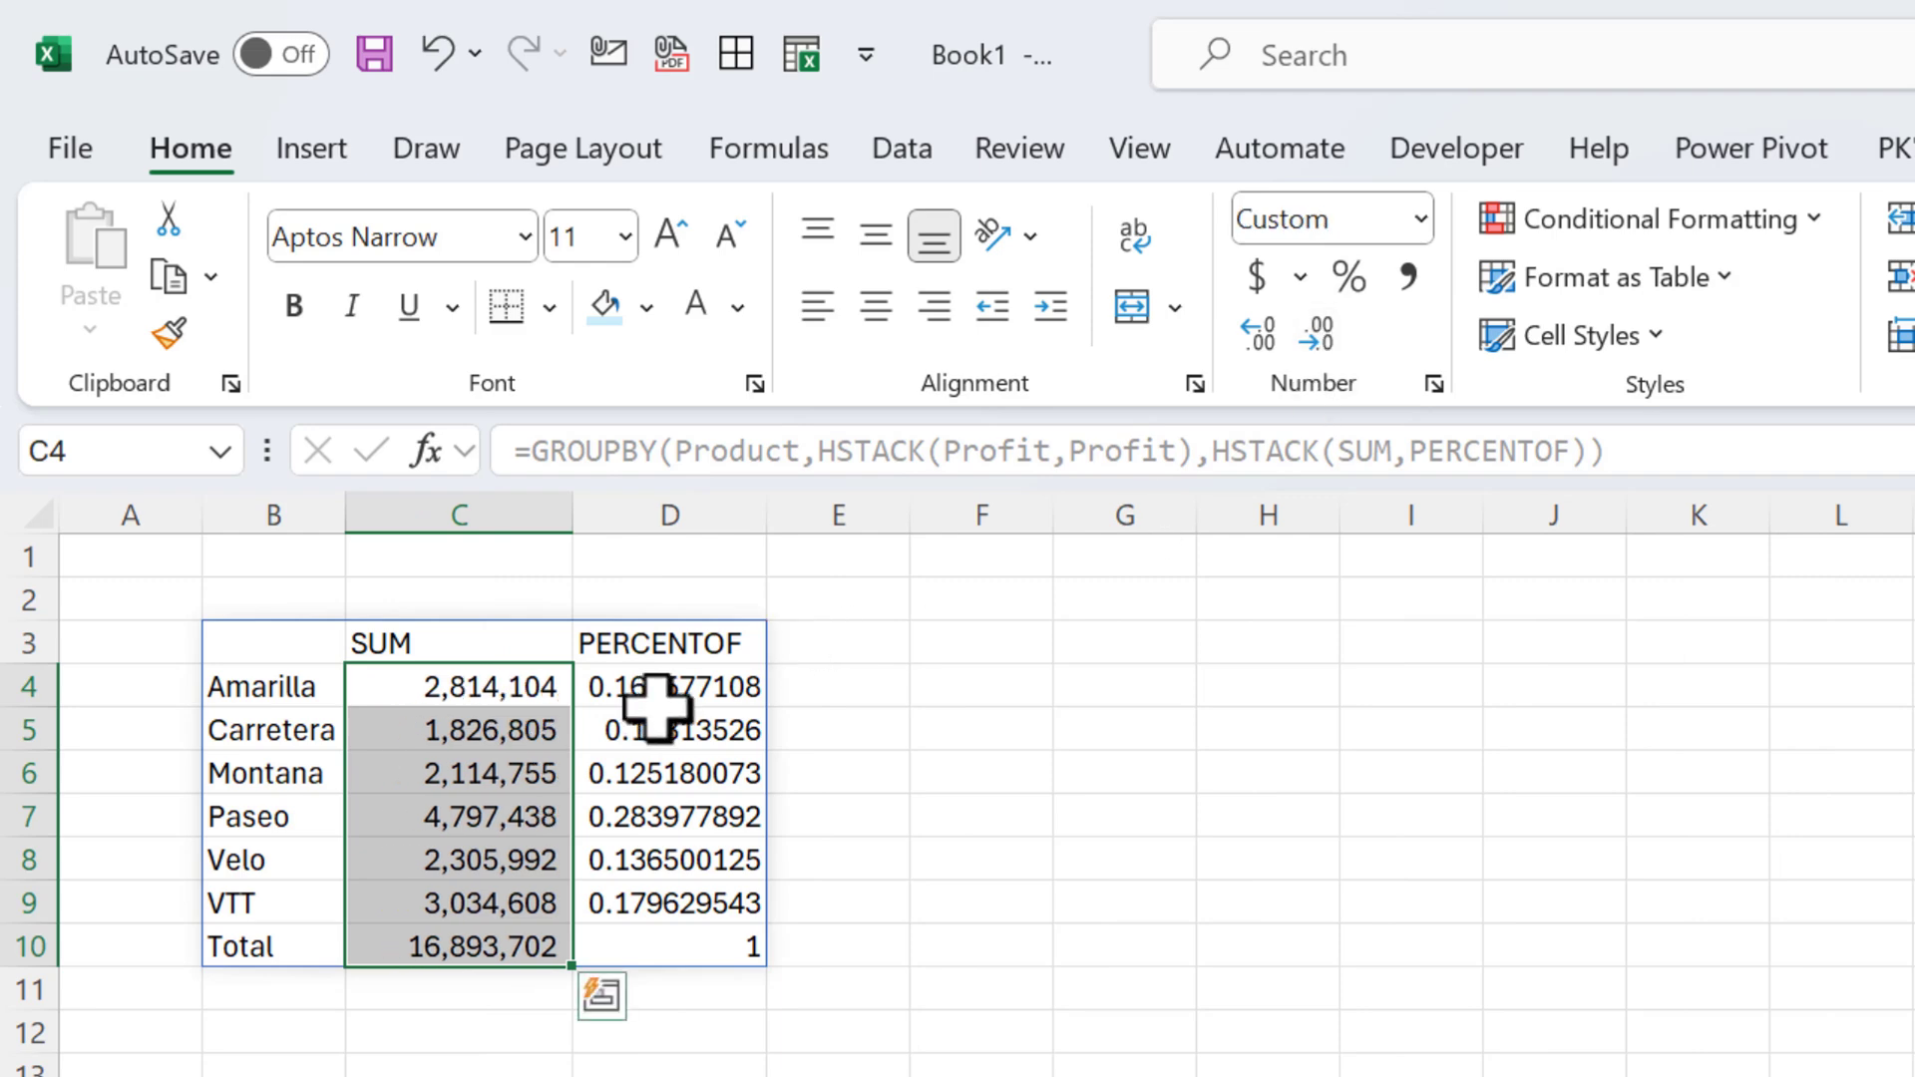
Format the PERCENTOF values in D4:D10 as percentages and return to the GROUPBY formula in B3.
left_click_drag(663, 698, 727, 948)
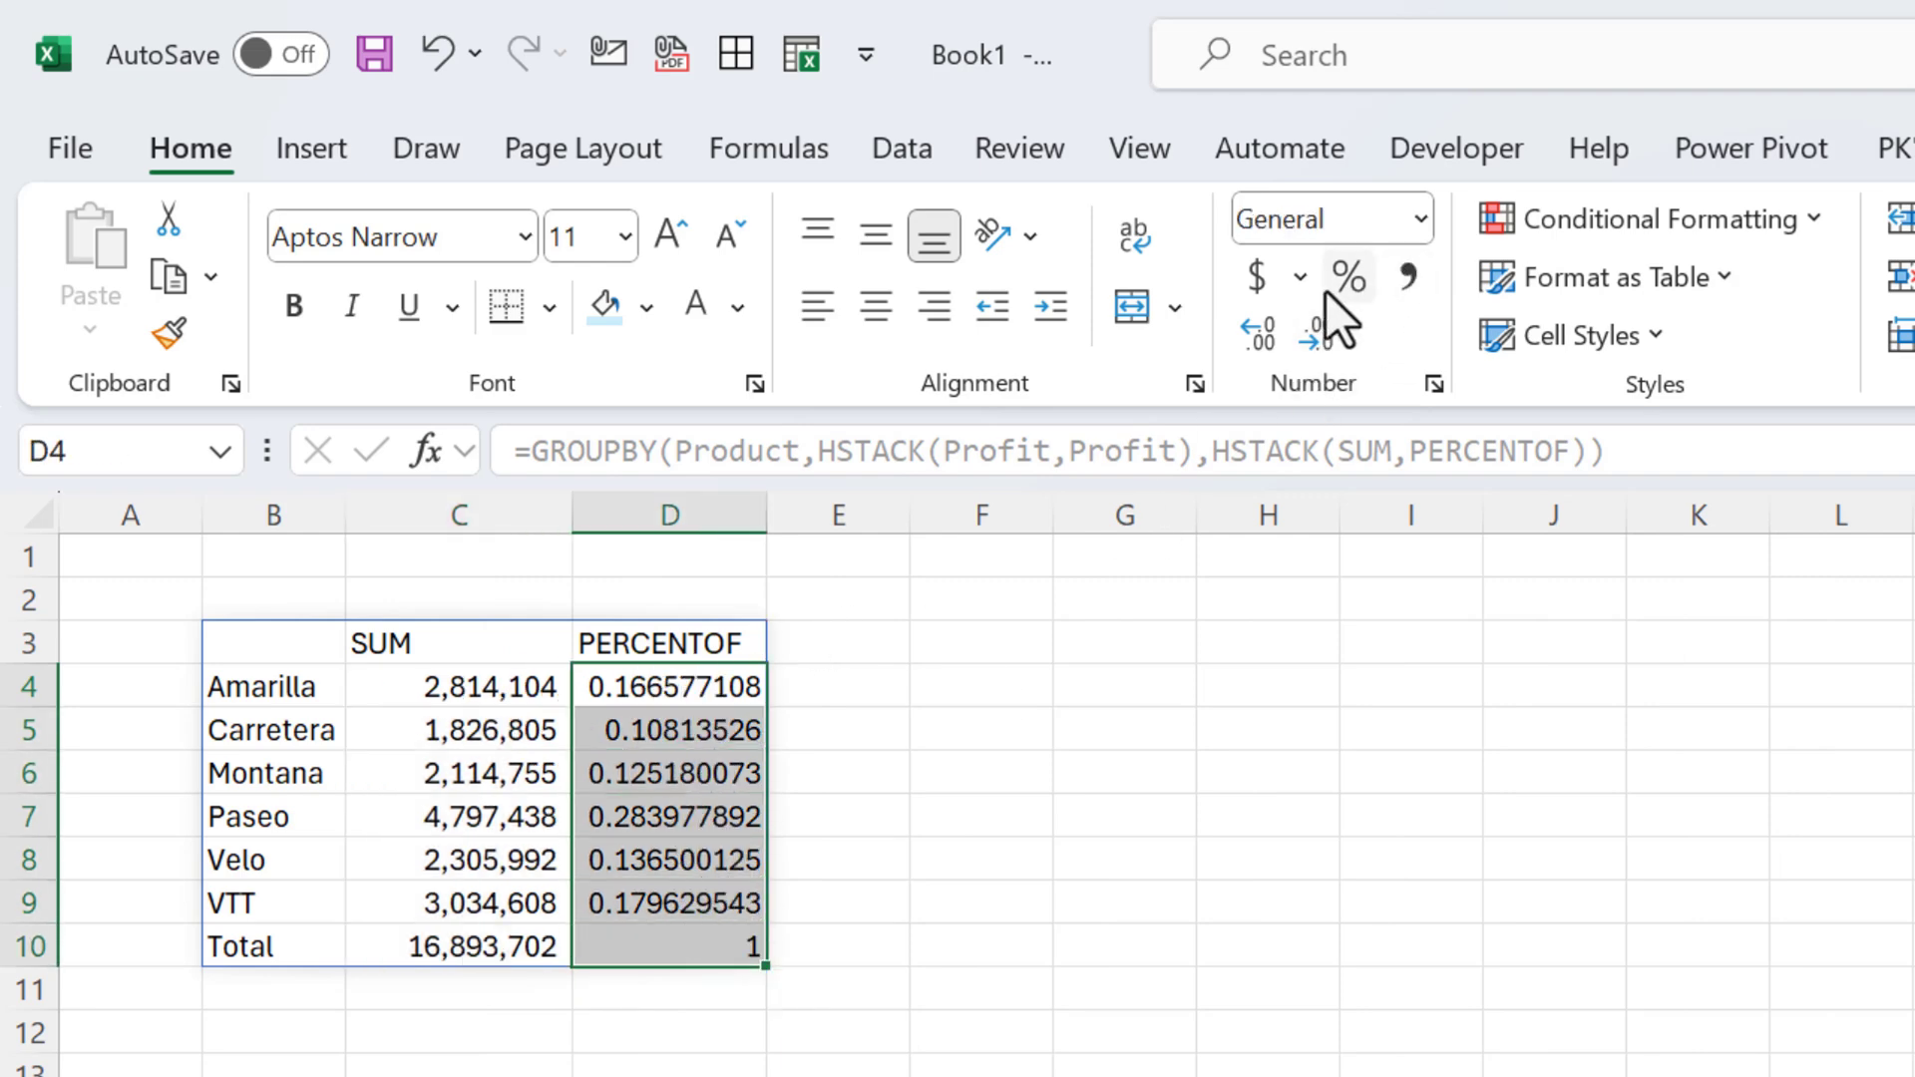
left_click(1358, 277)
left_click(815, 810)
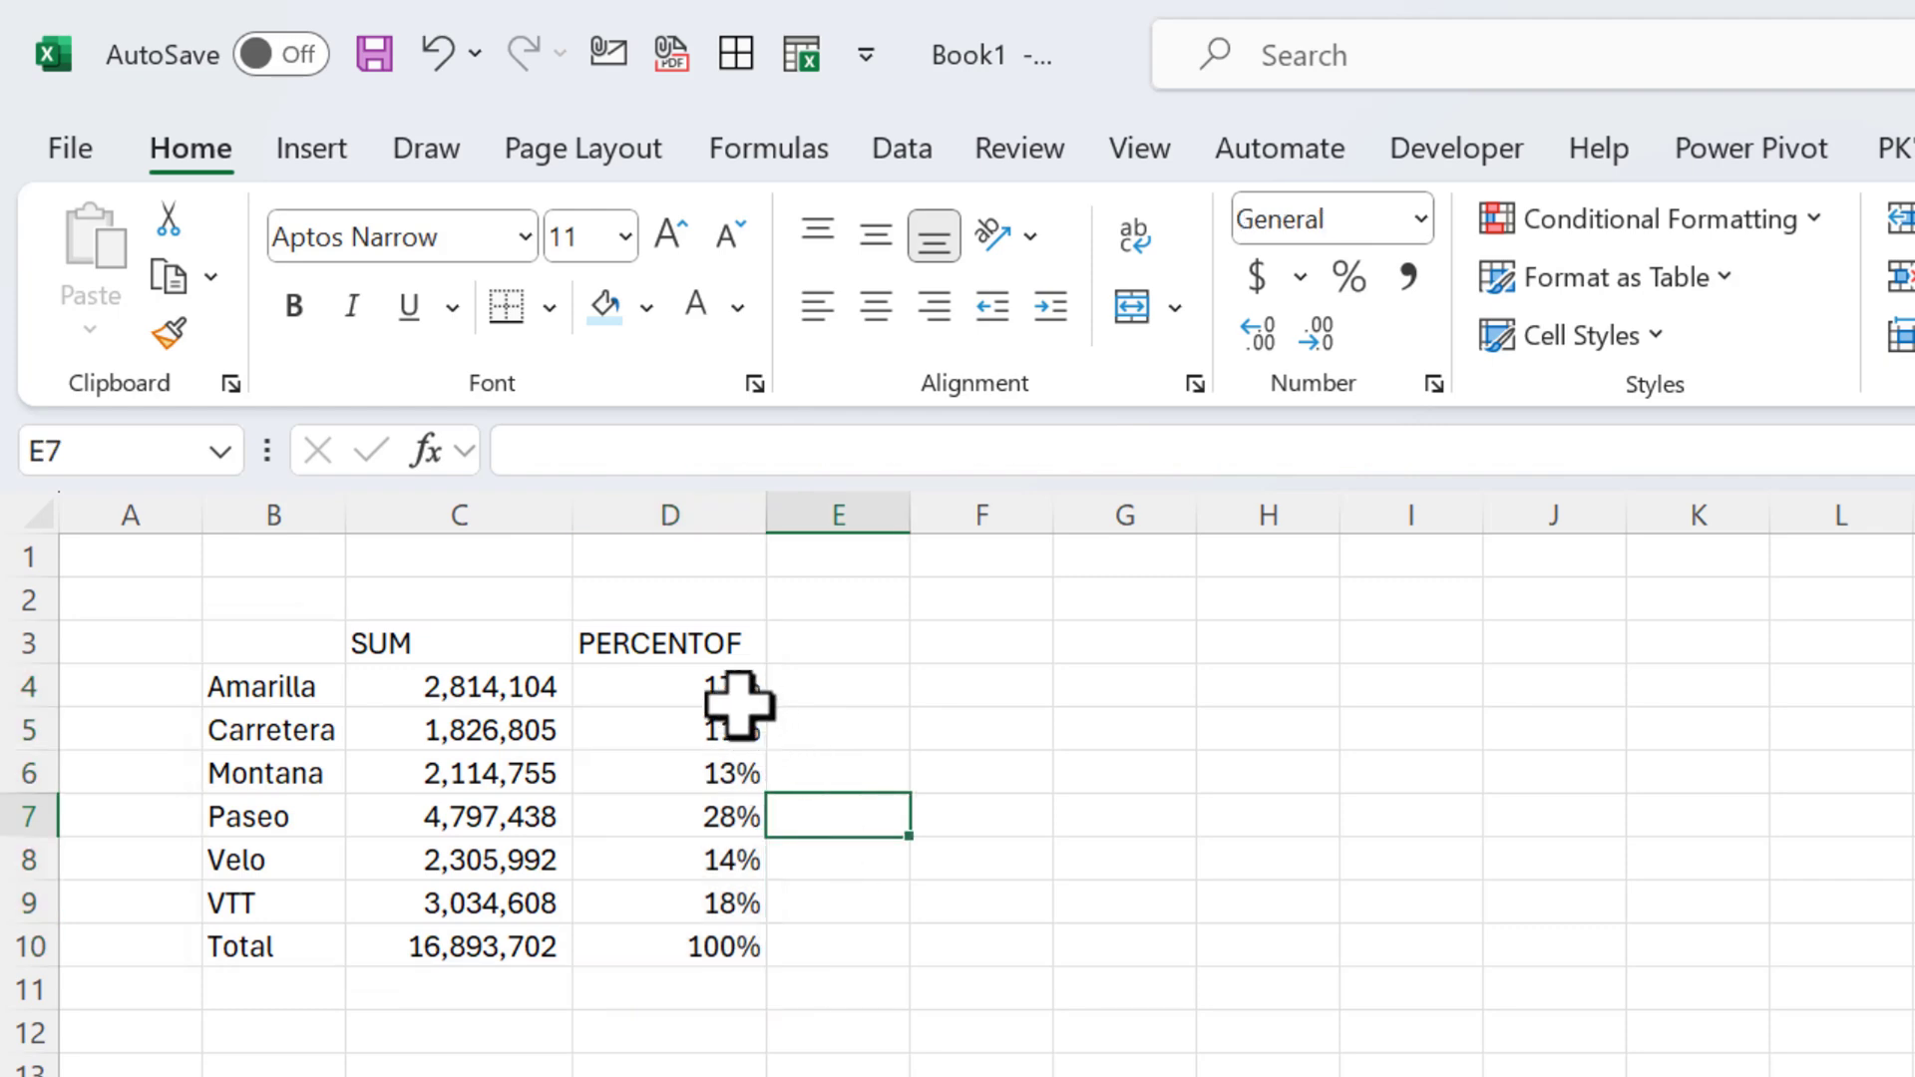
left_click_drag(738, 698, 718, 907)
left_click(327, 655)
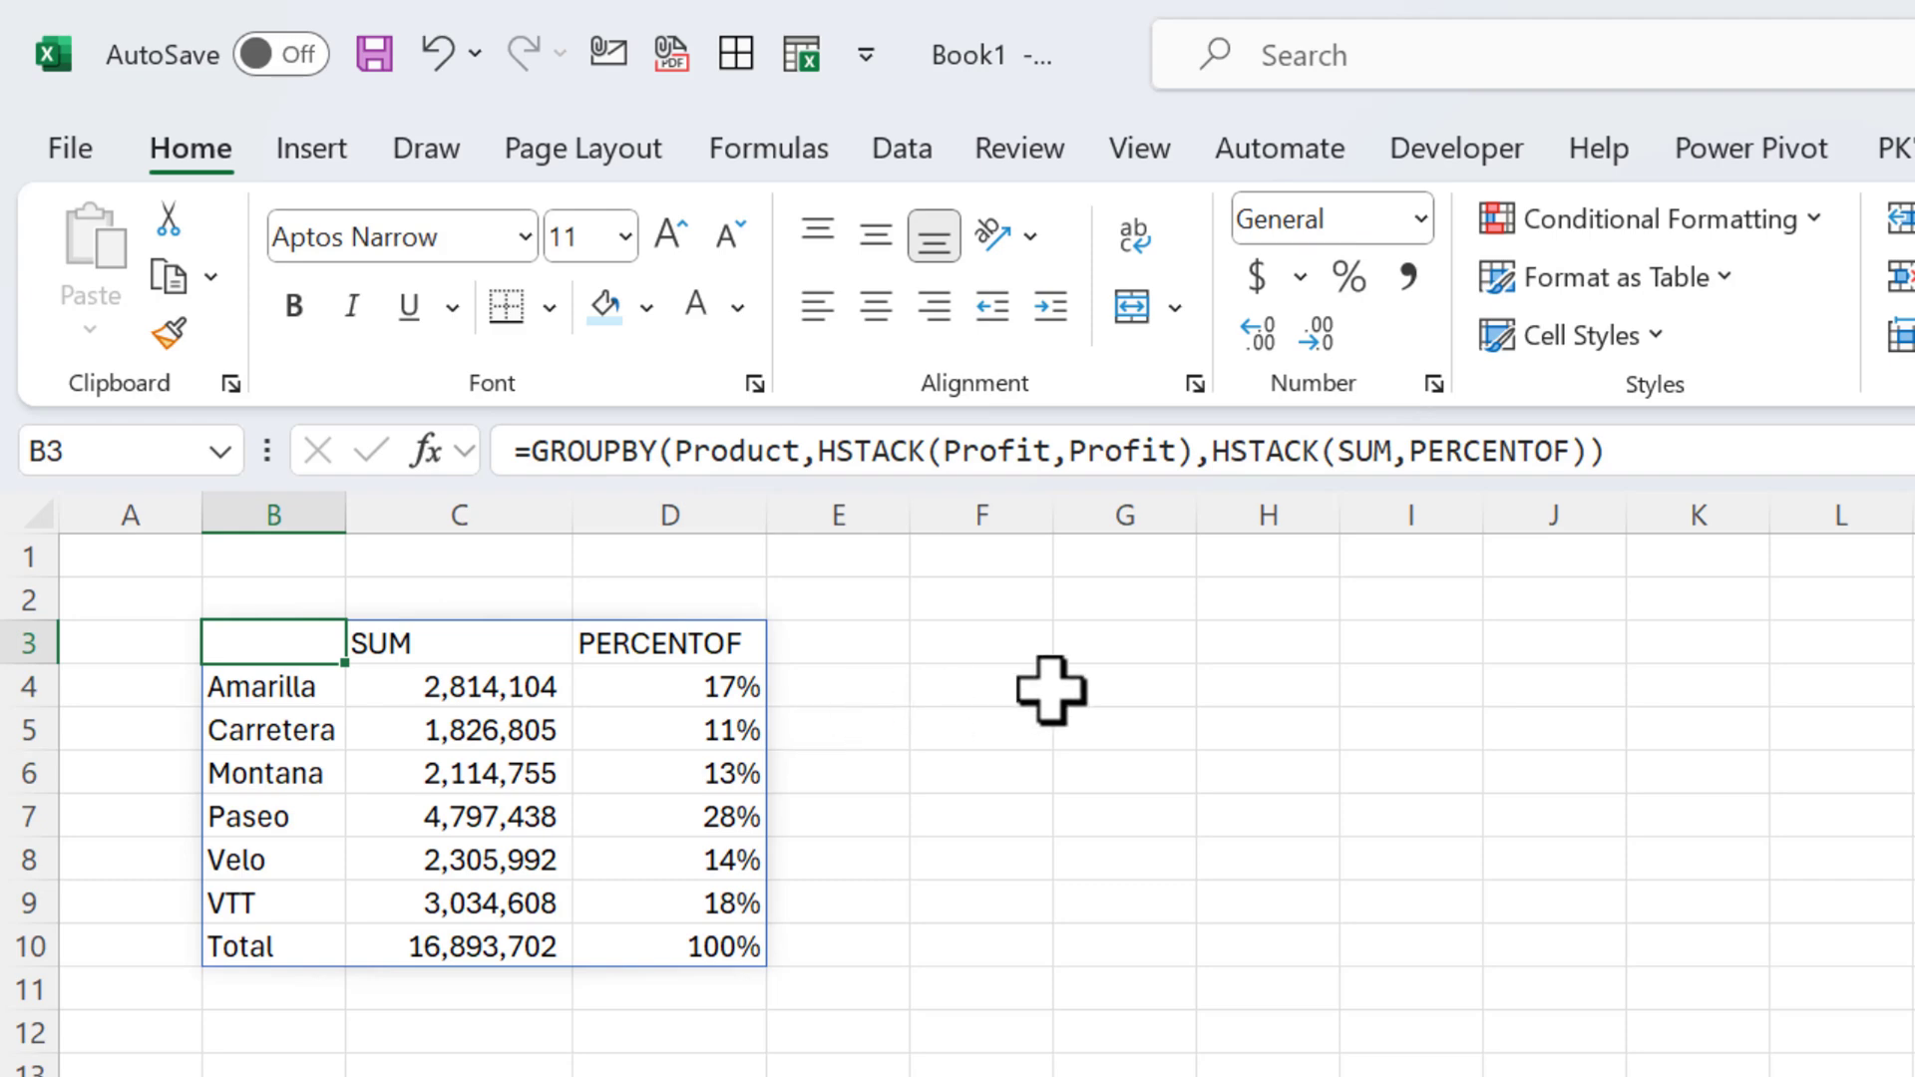
Start a PIVOTBY formula in cell H3 with Country as the row_fields argument.
left_click(1410, 638)
key("Left")
type("=PIVOTBY(")
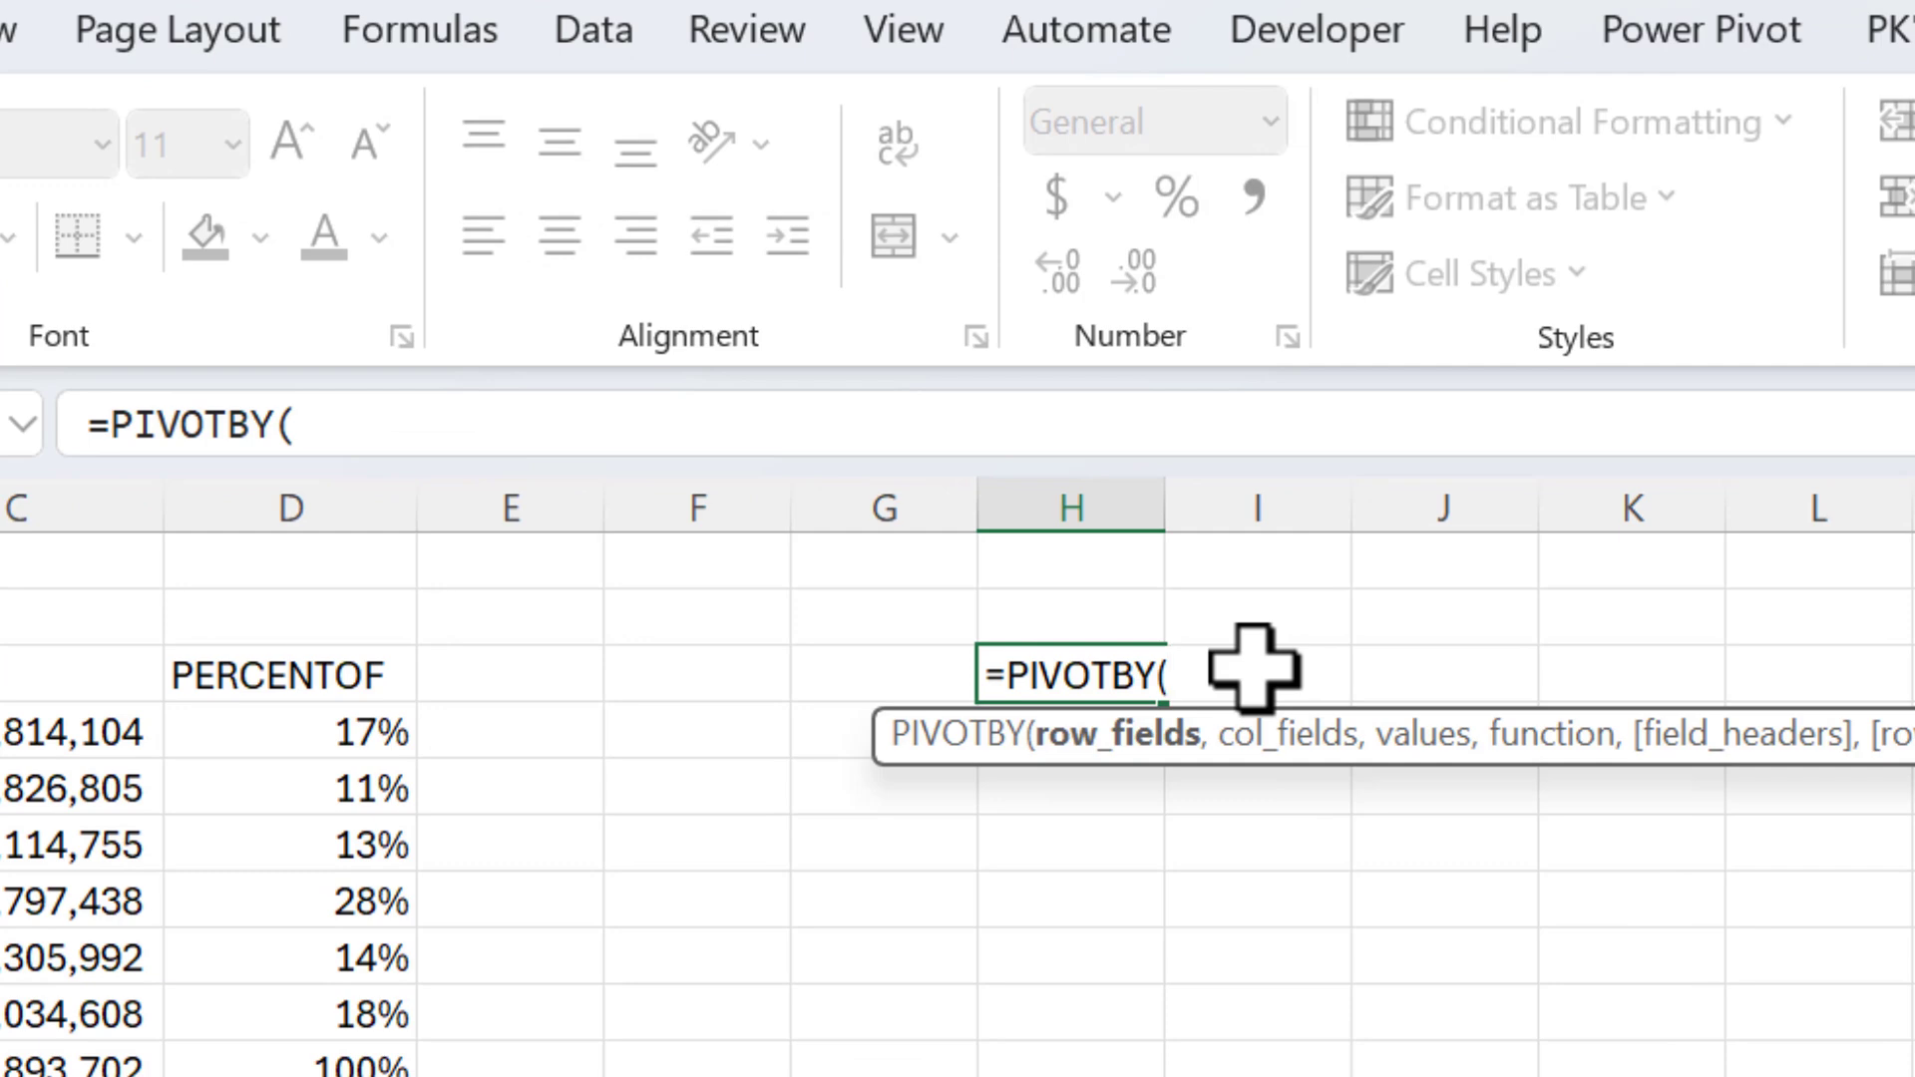
type("COU")
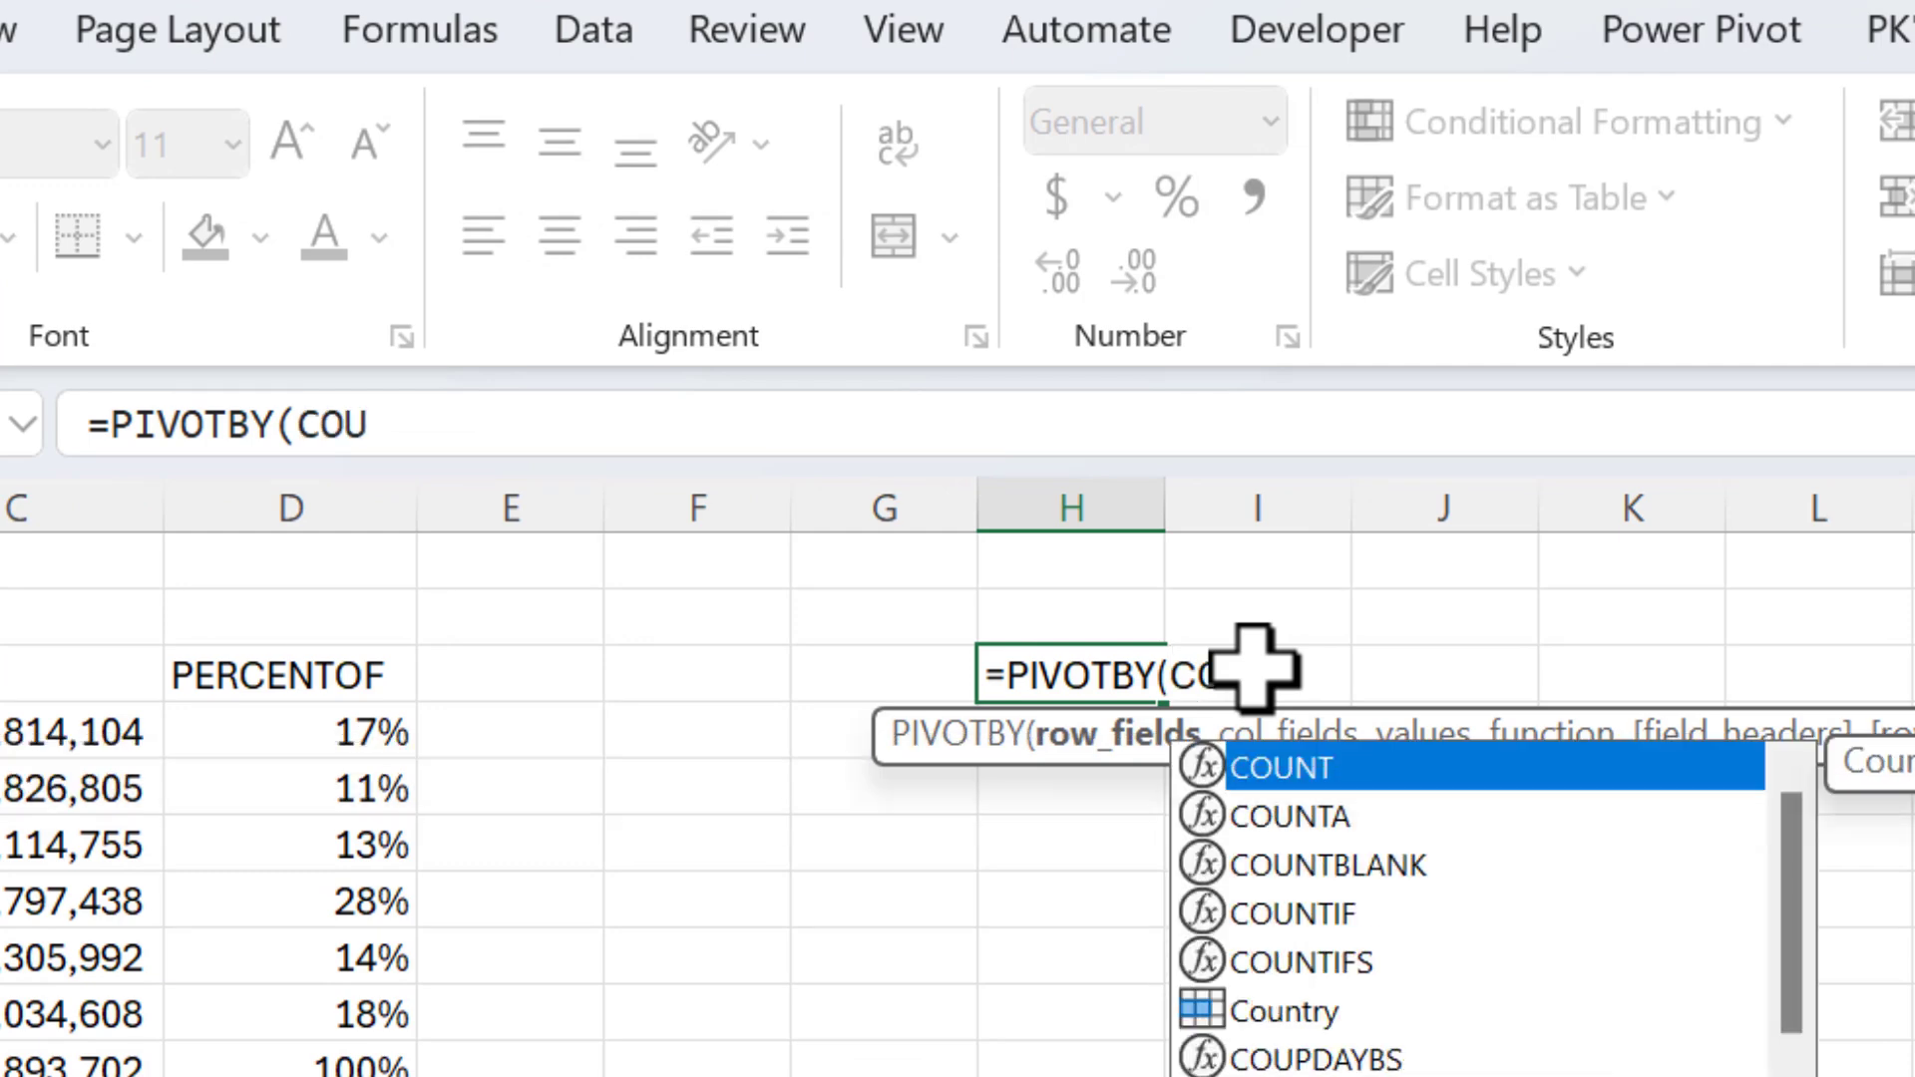
type("ntry,")
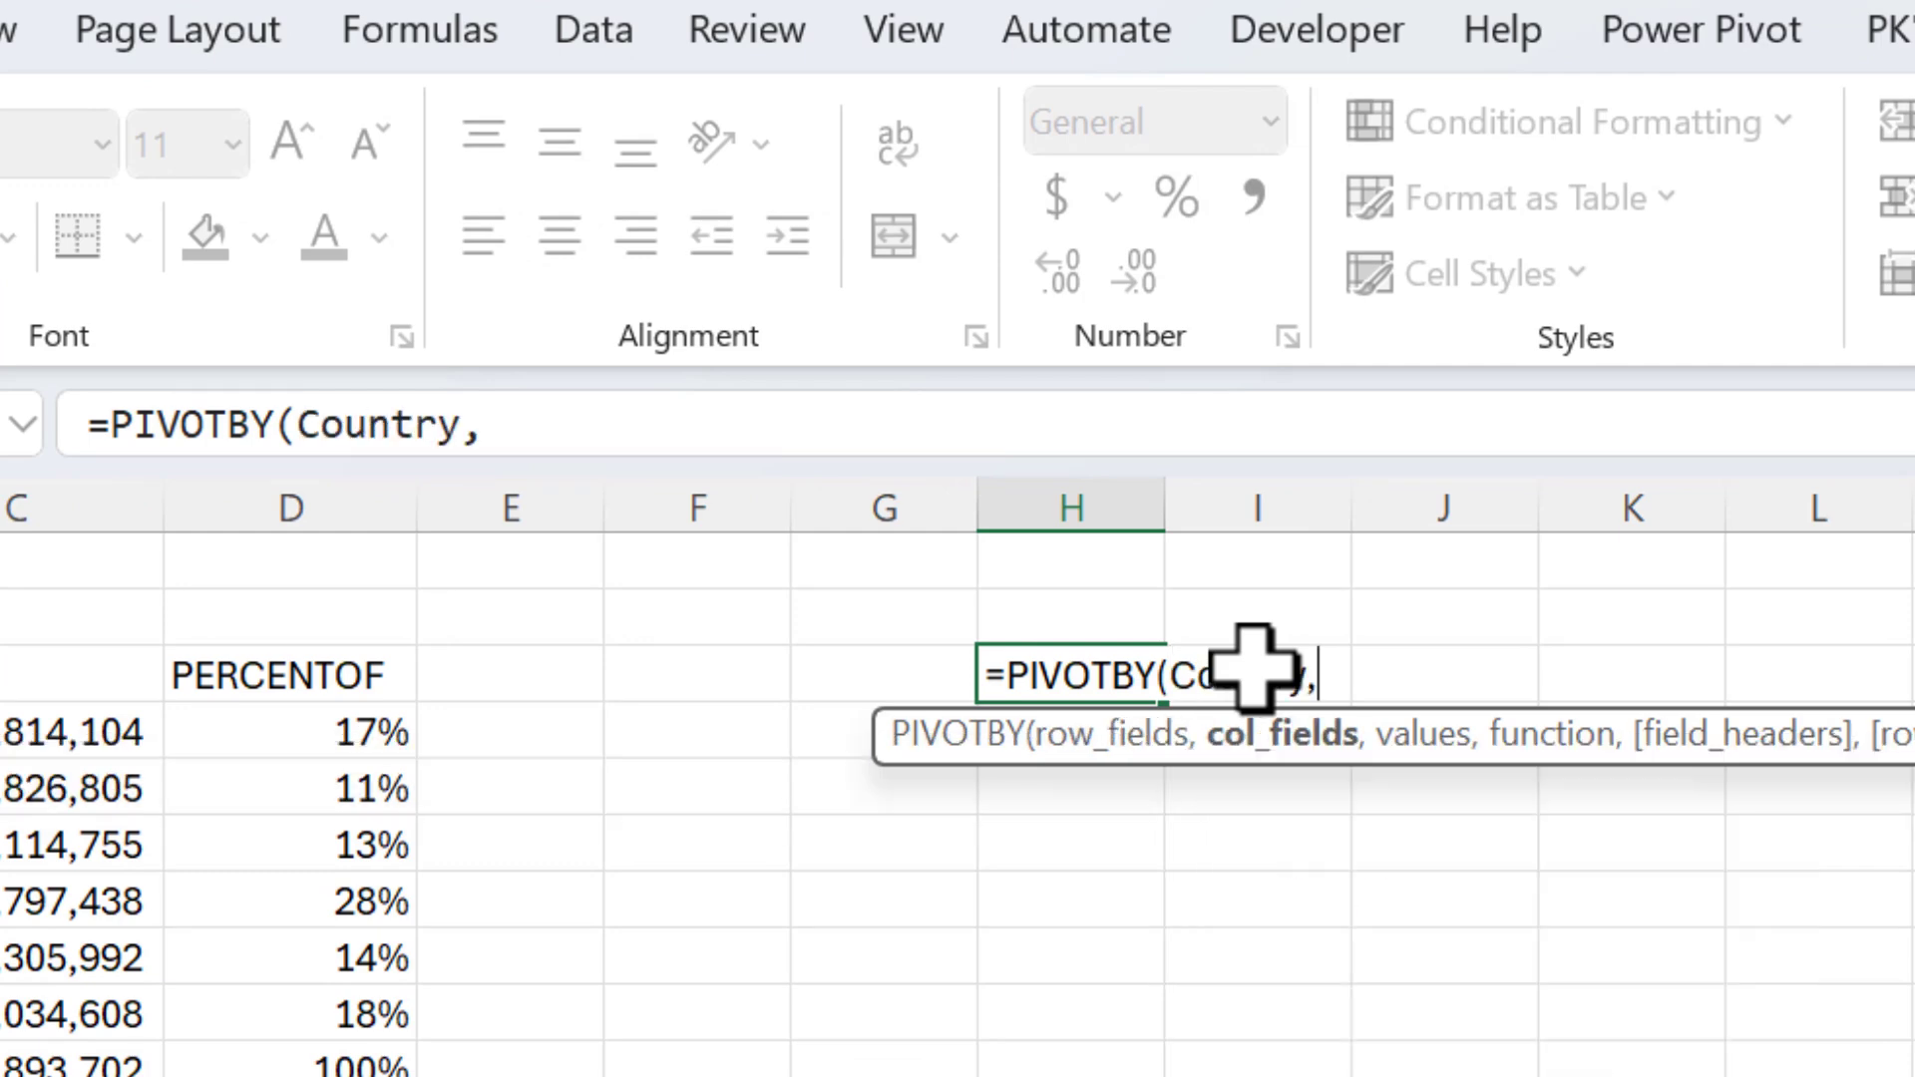
Add YEAR(Date) as the col_fields argument of the PIVOTBY formula.
type("YEAR(D")
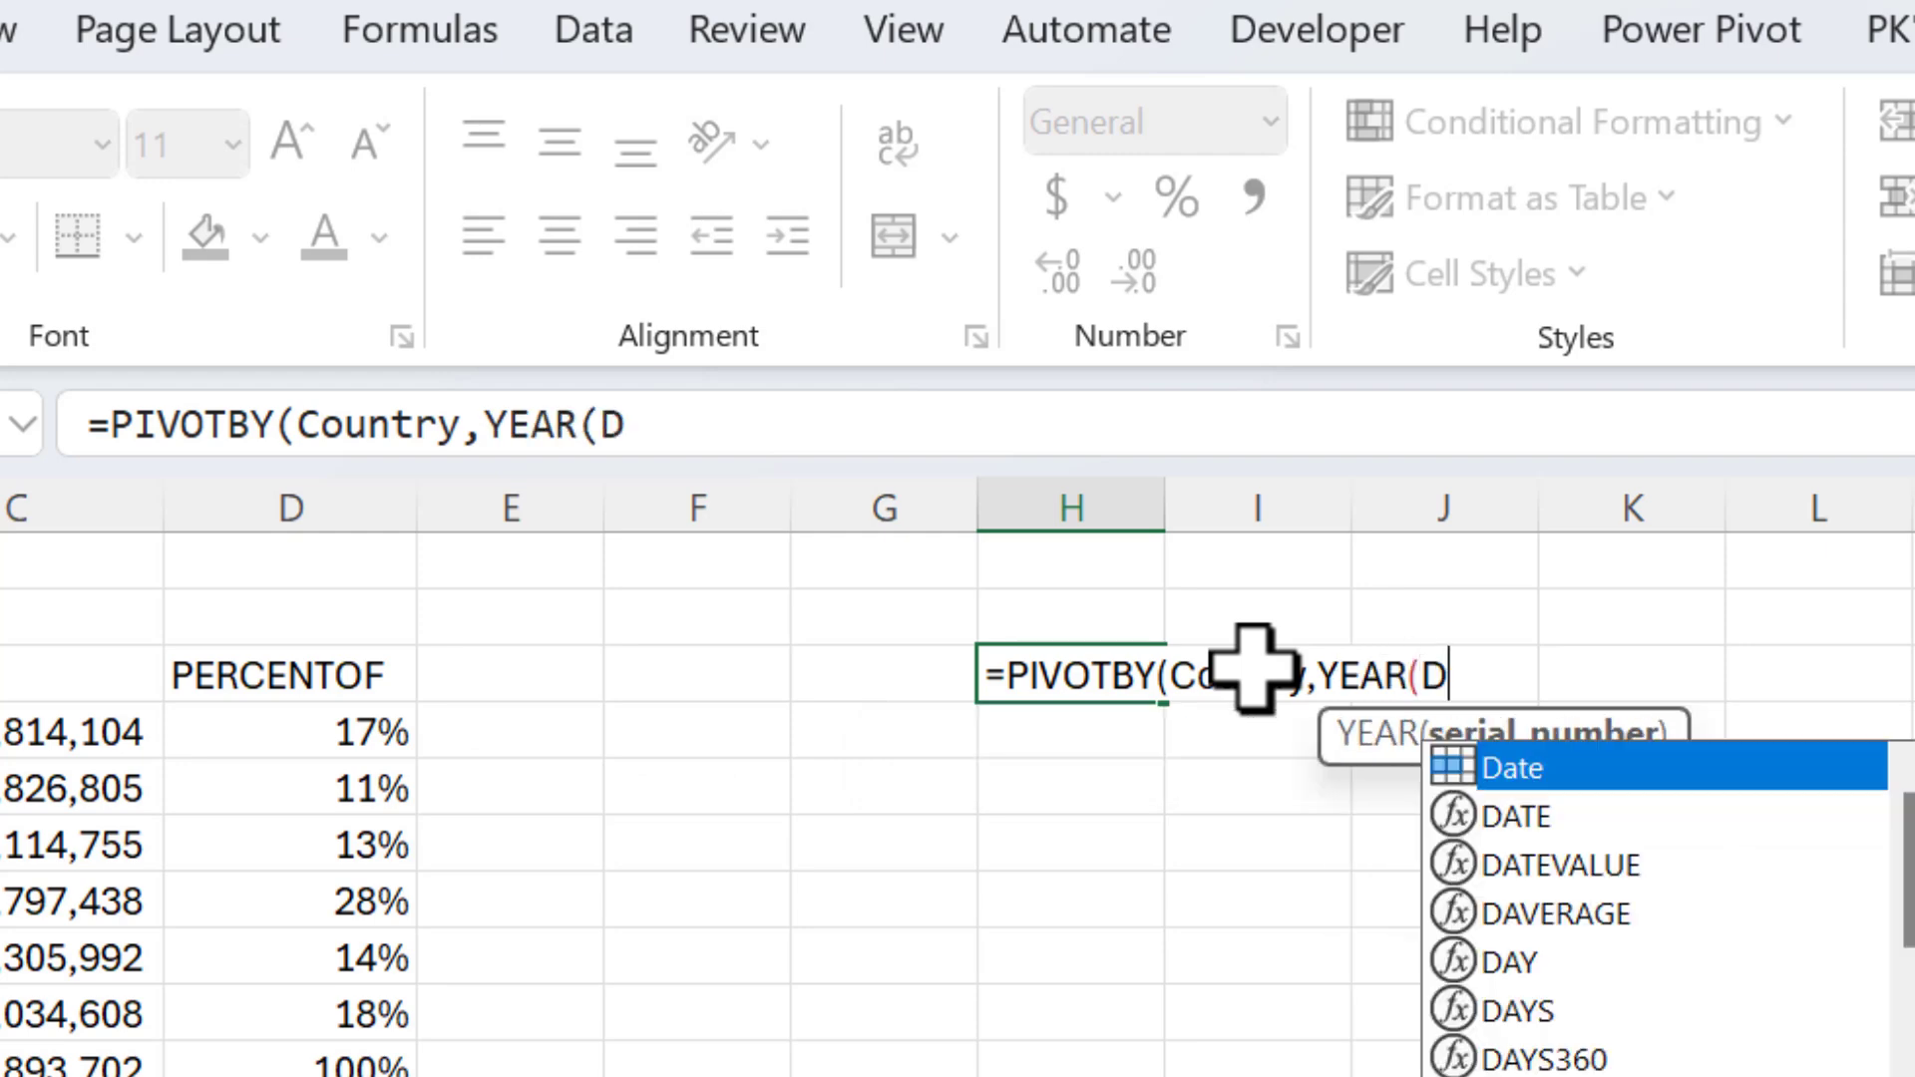
type("ATE")
key("Tab")
type("),")
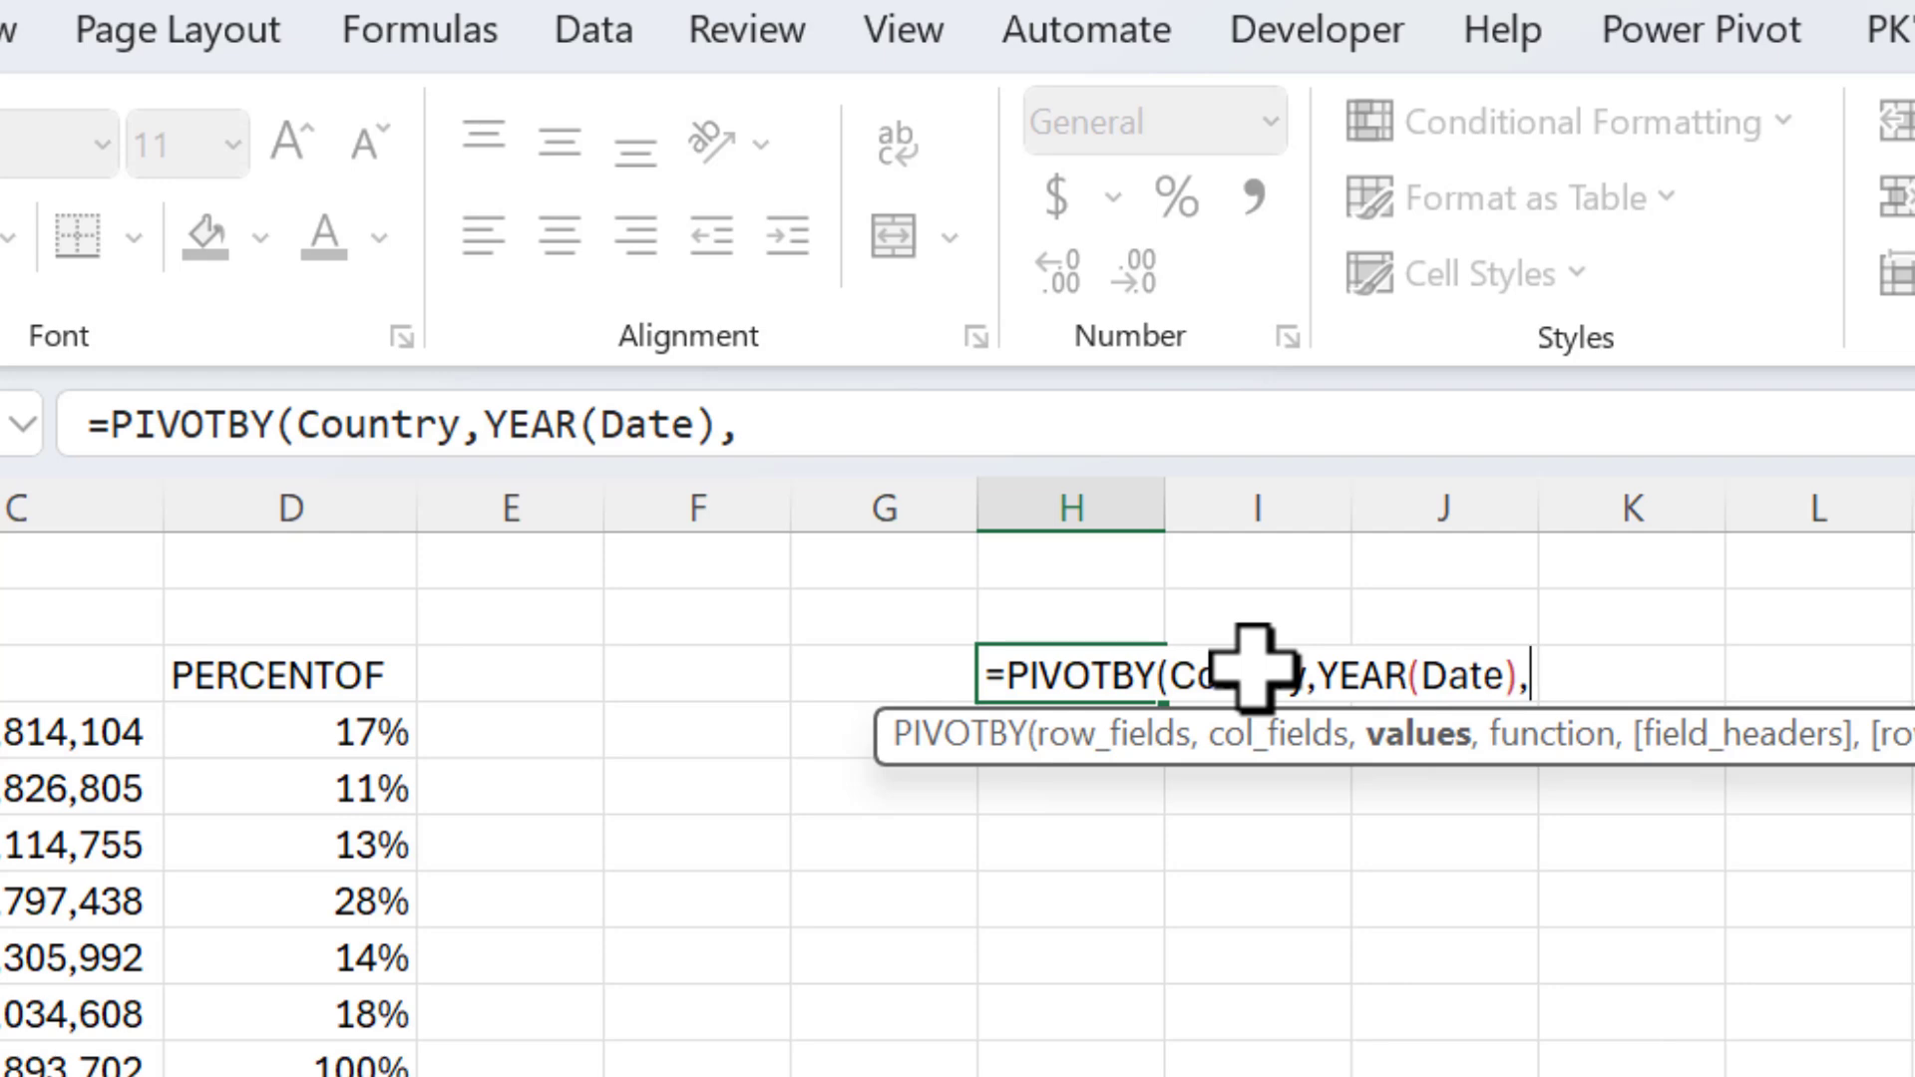
Complete the PIVOTBY formula with Sales as the values and PERCENTOF as the function.
type("SAL")
key("Down")
key("Tab")
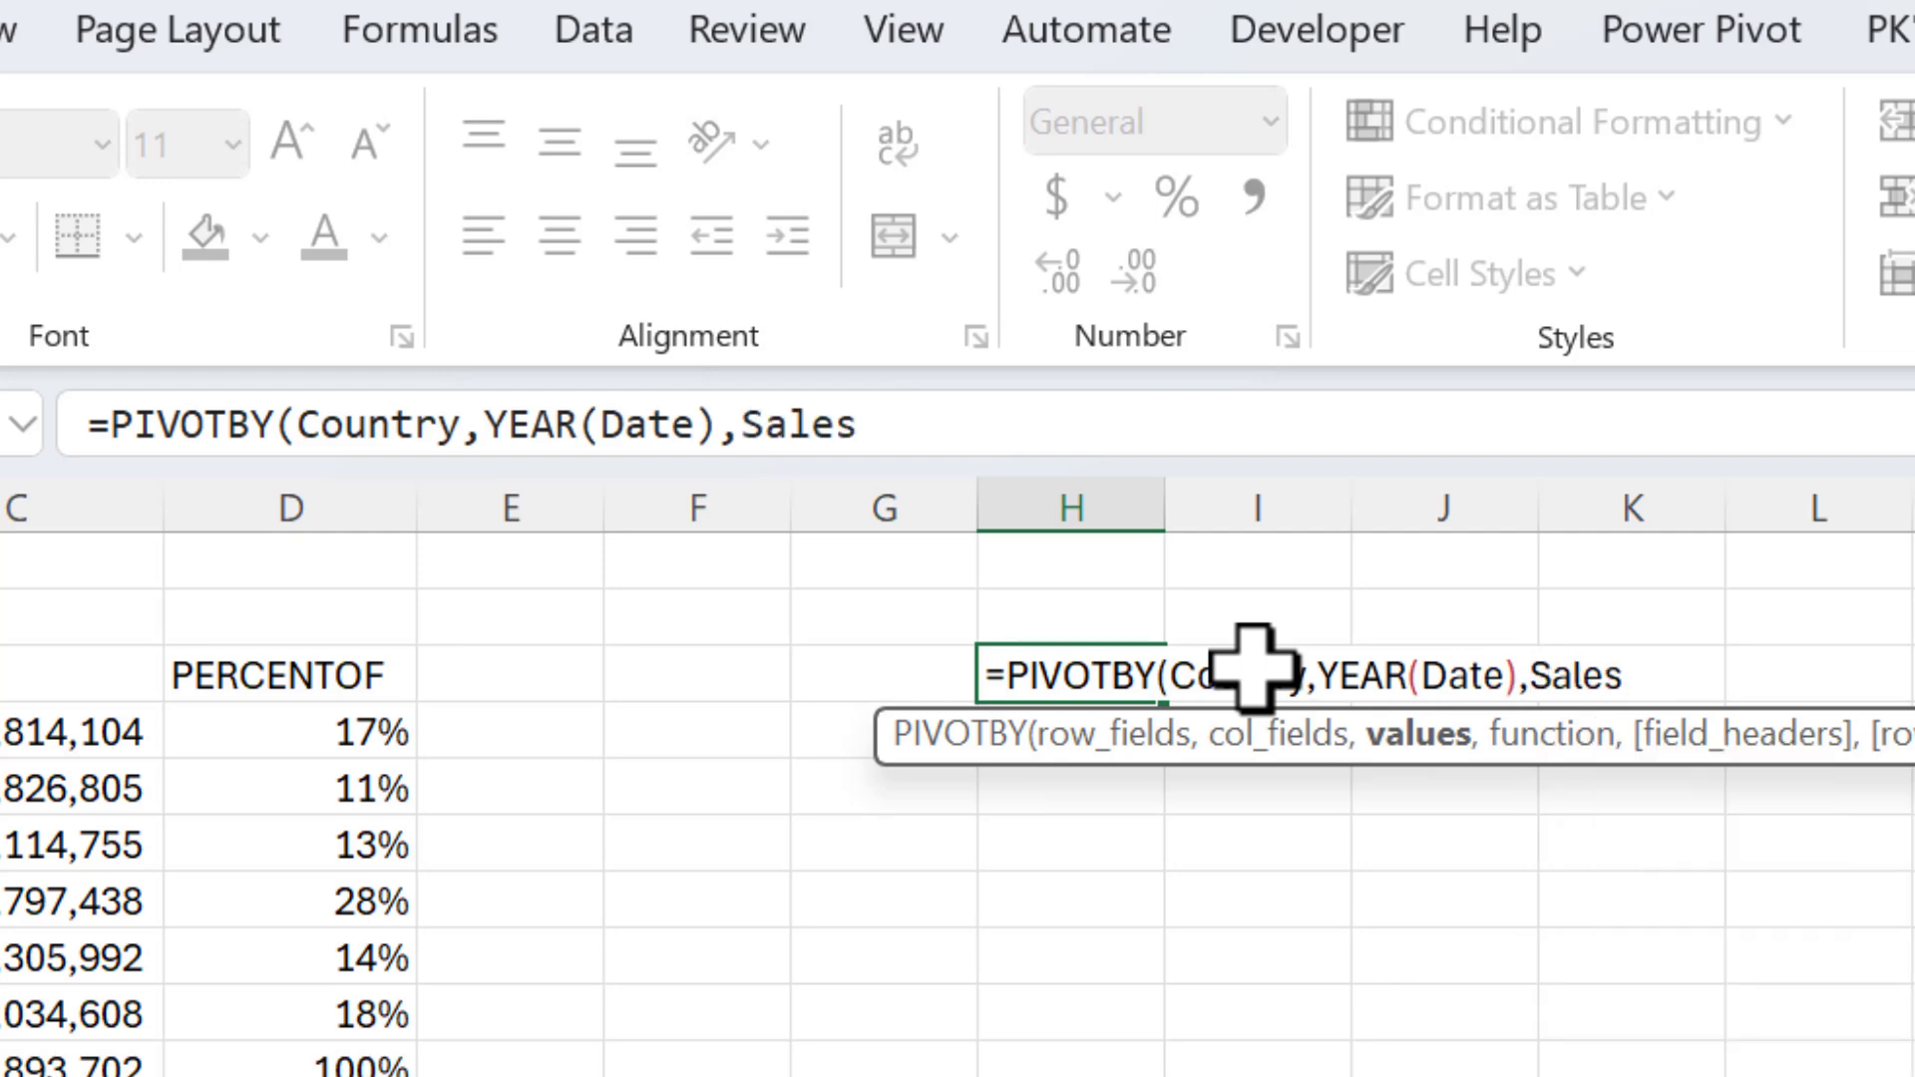
type(",PER")
key("Down")
key("Tab")
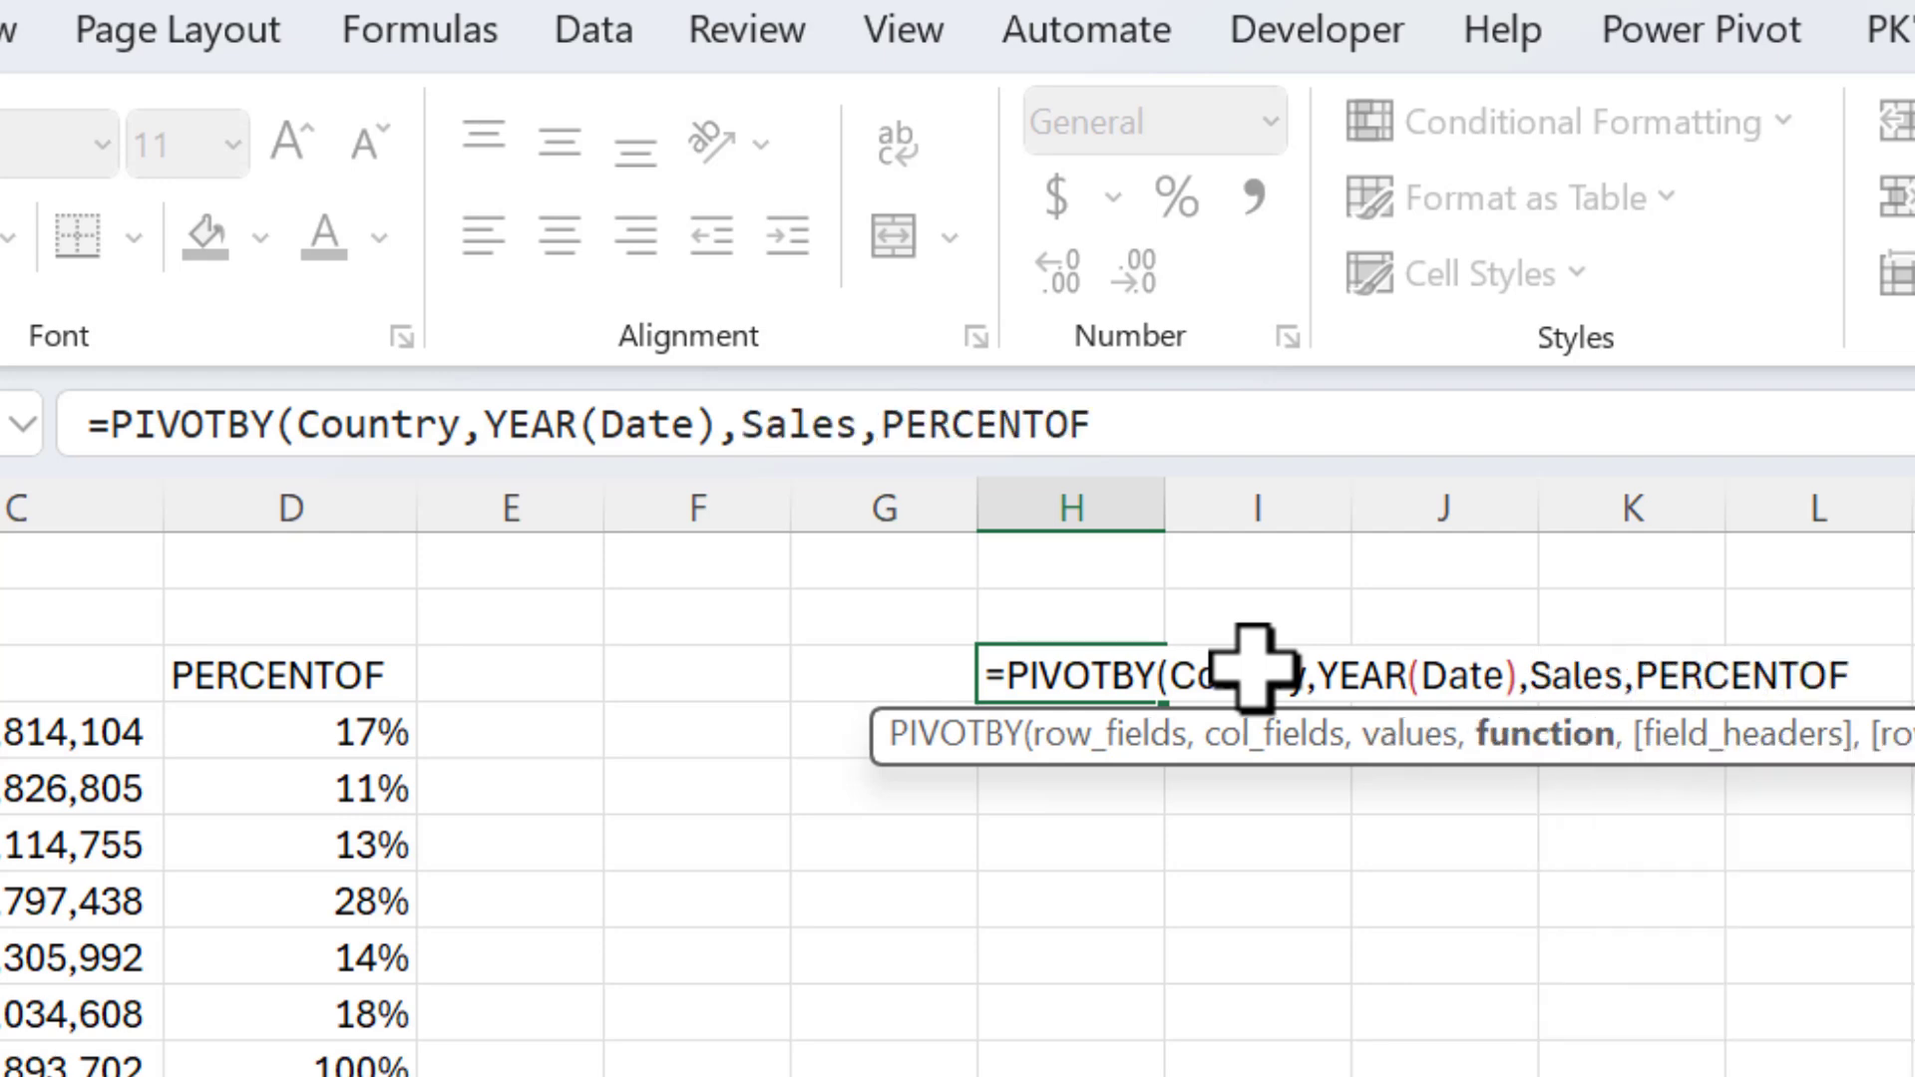
type(")")
key("Return")
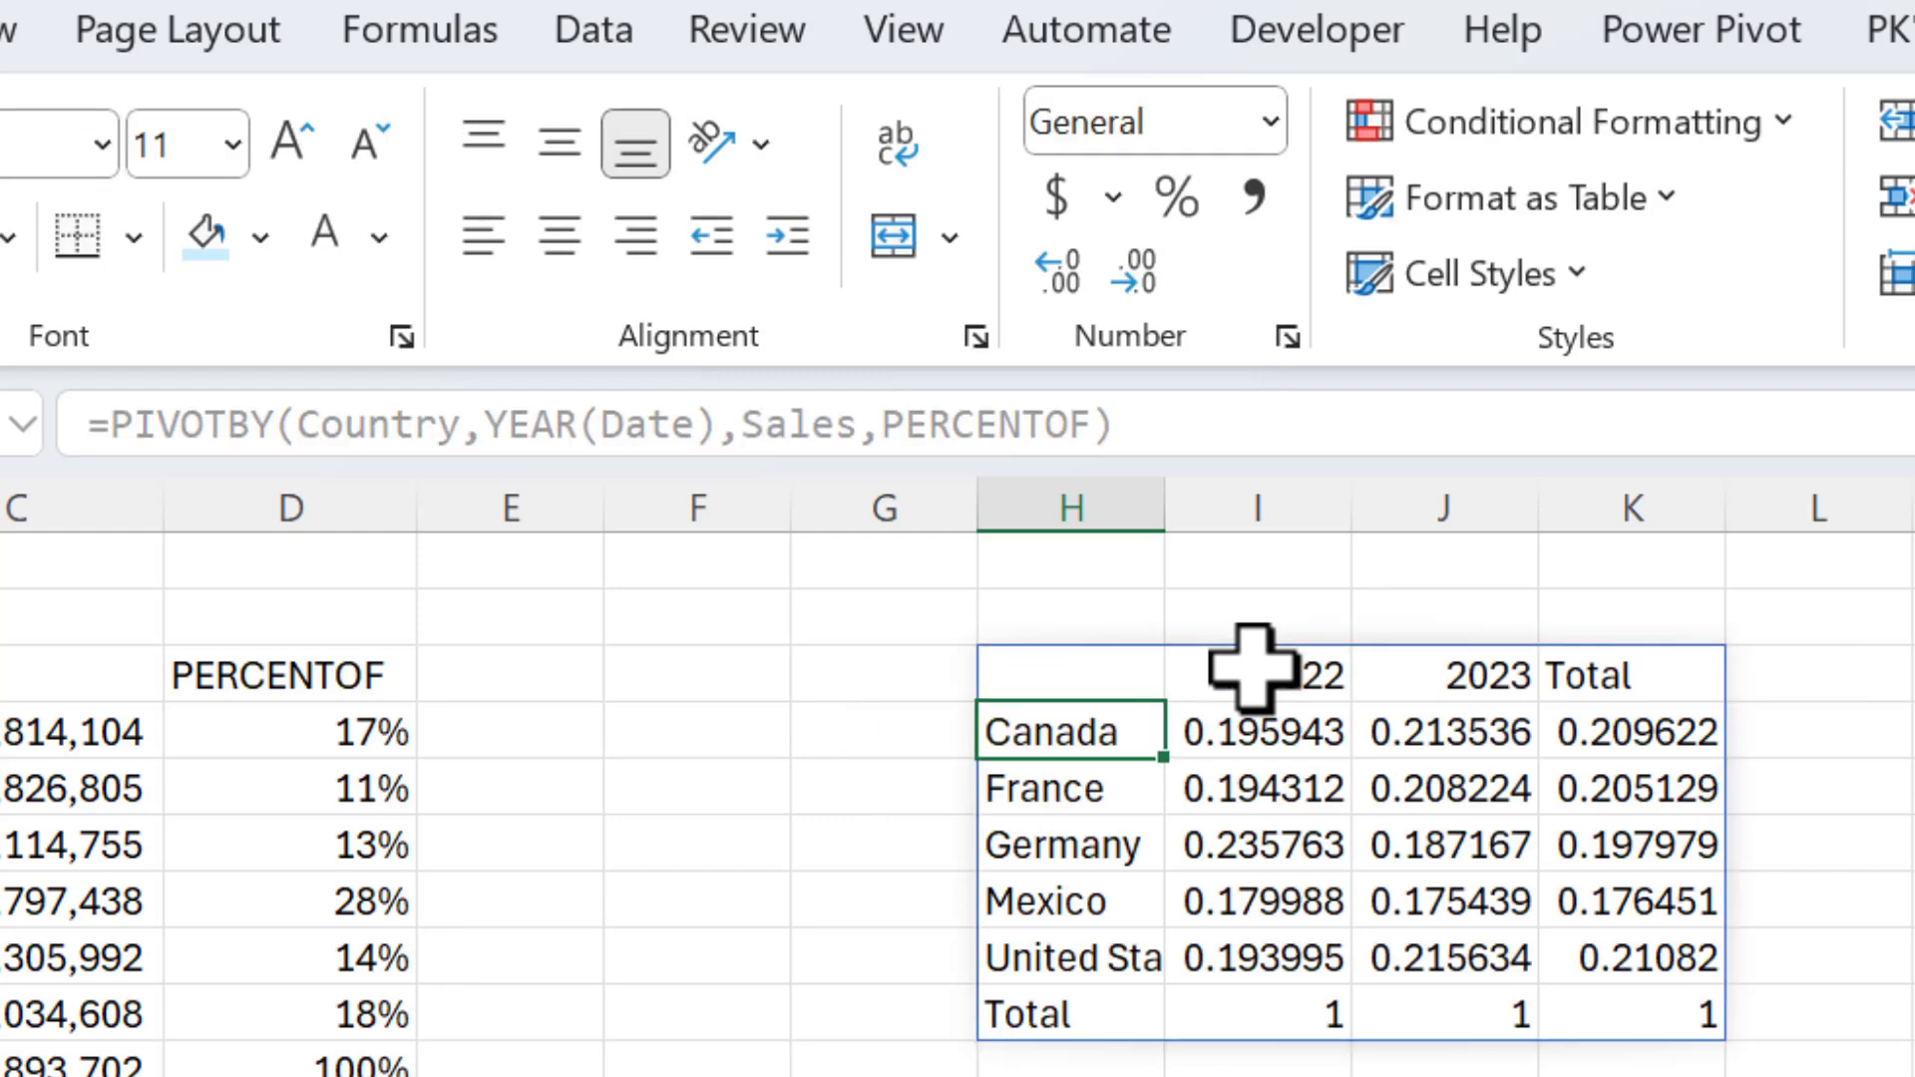
Format the PIVOTBY results in I4:K9 as percentages.
key("Right")
key("ctrl+shift+Right")
key("ctrl+shift+Down")
key("ctrl+shift+5")
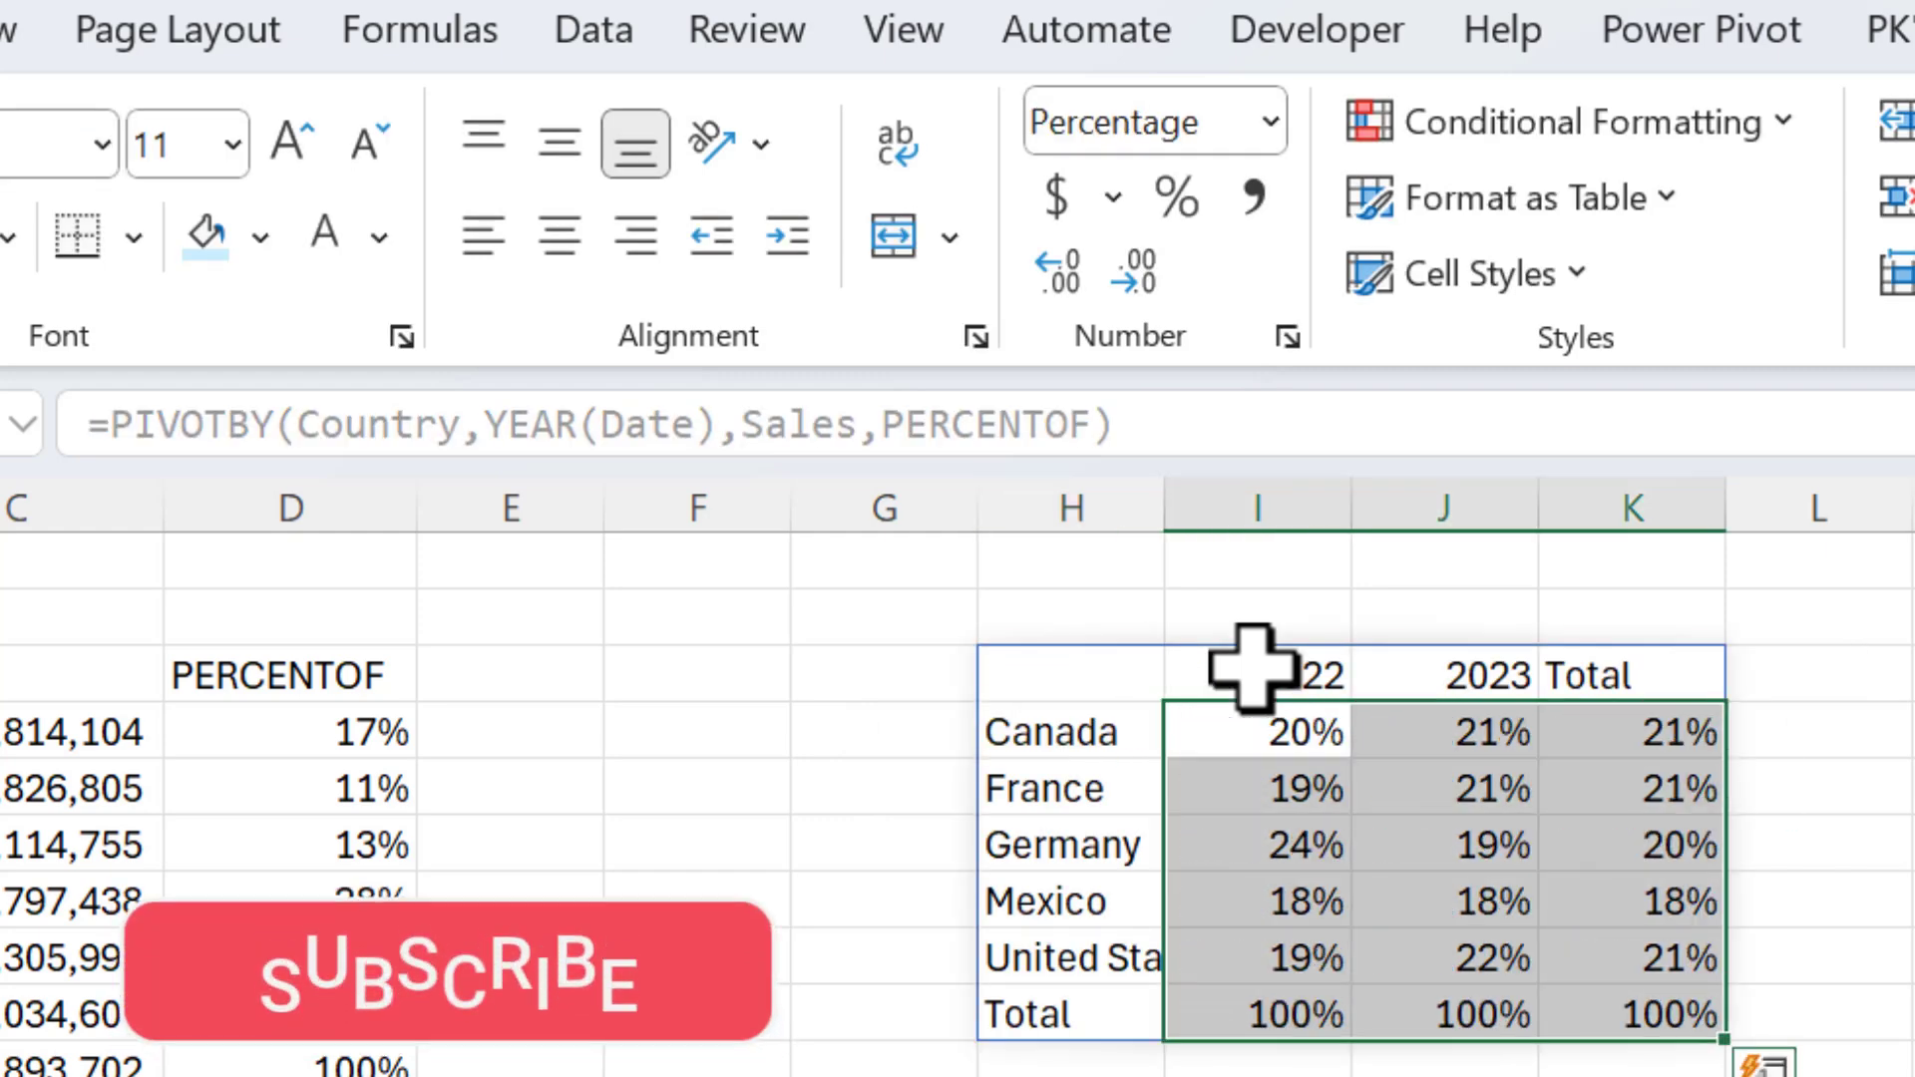
left_click(1907, 846)
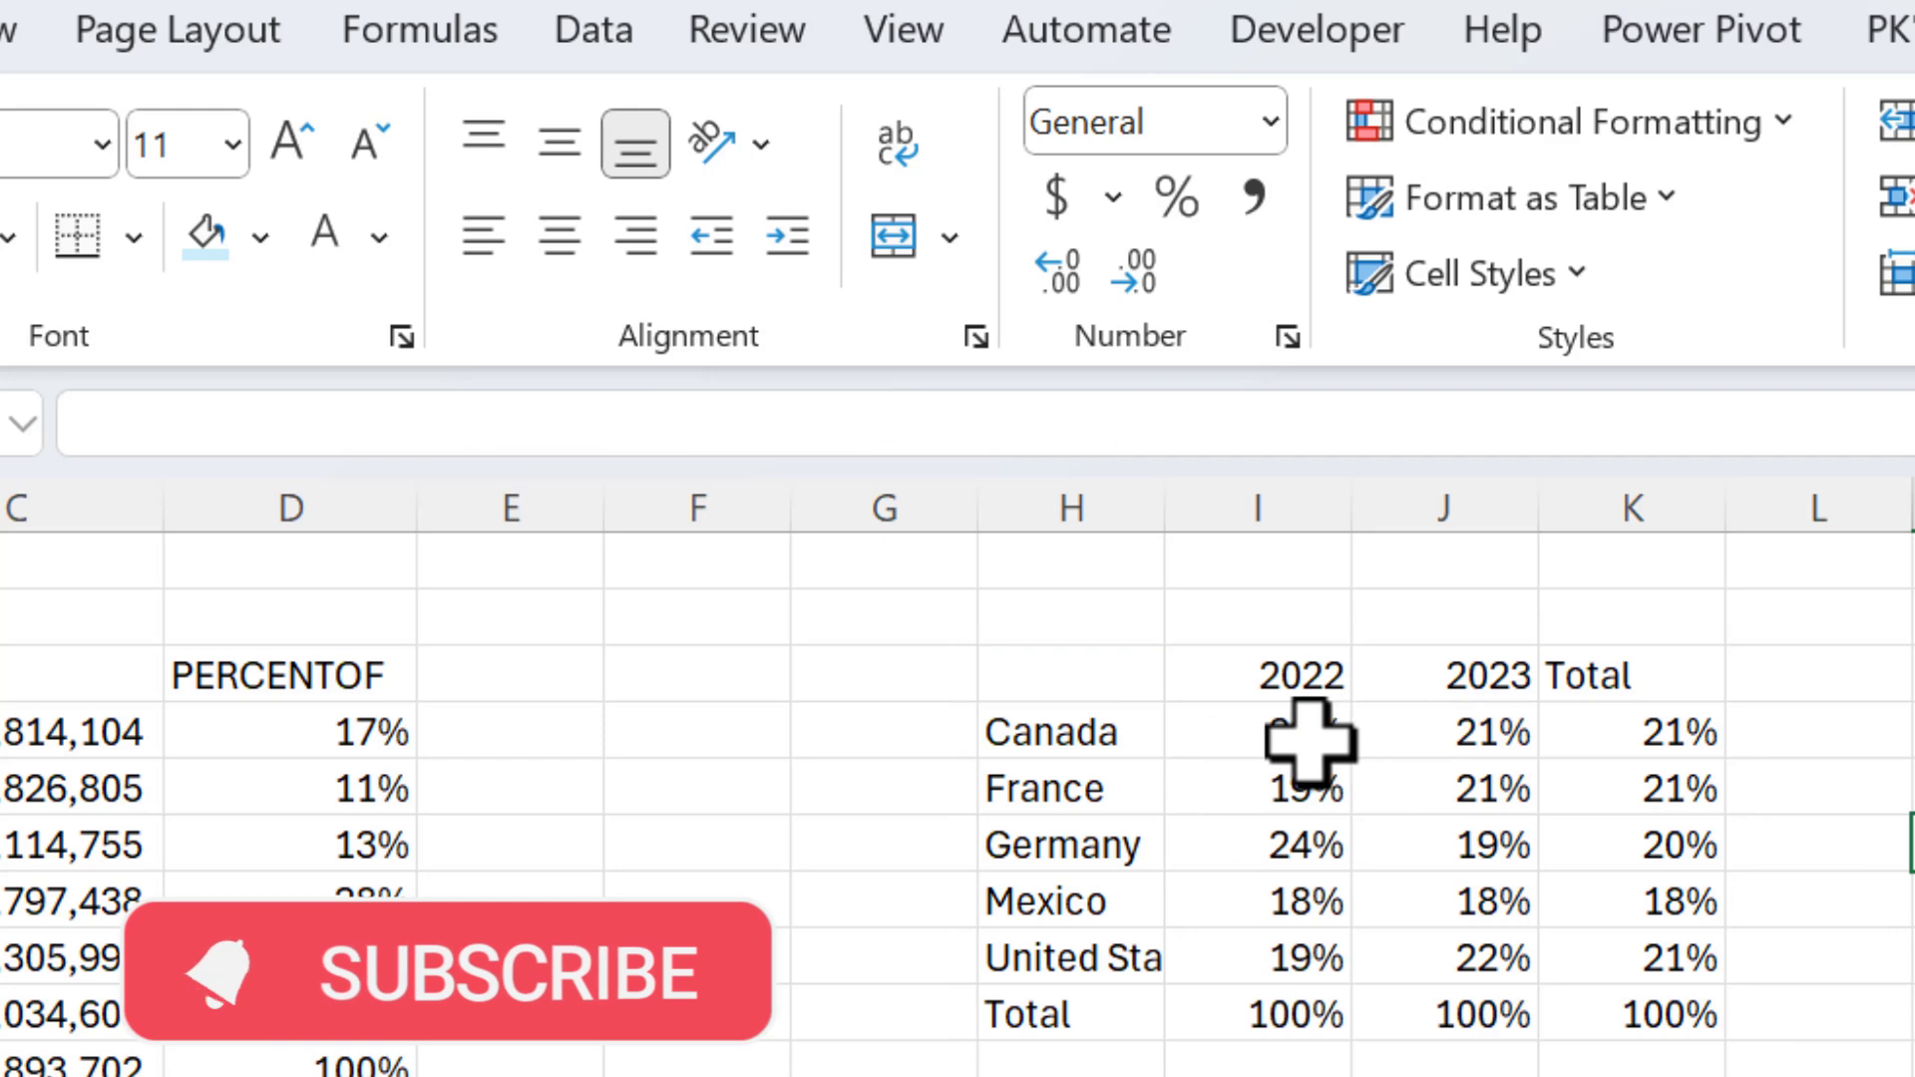
Examine the 2022 country percentages in I4:I8 and return to cell H3.
left_click_drag(1309, 740, 1304, 953)
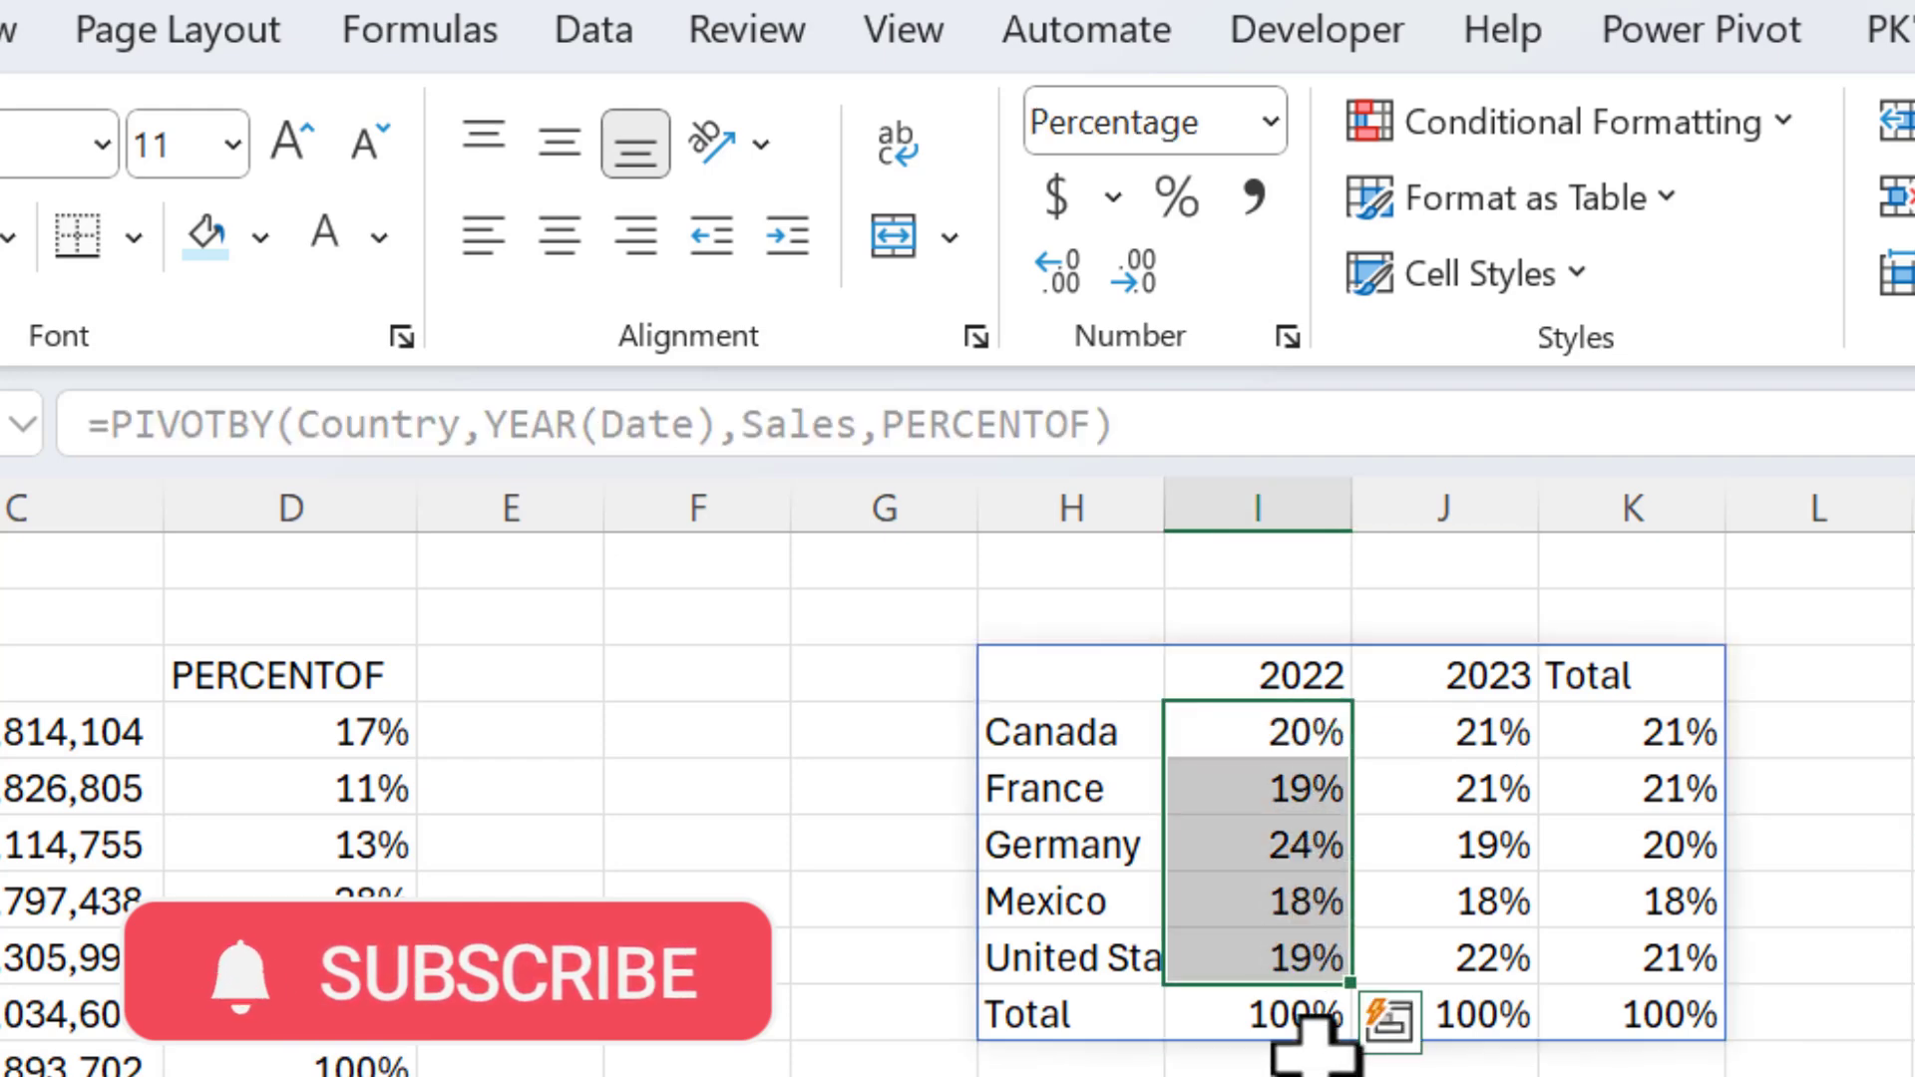
key("Up")
key("Left")
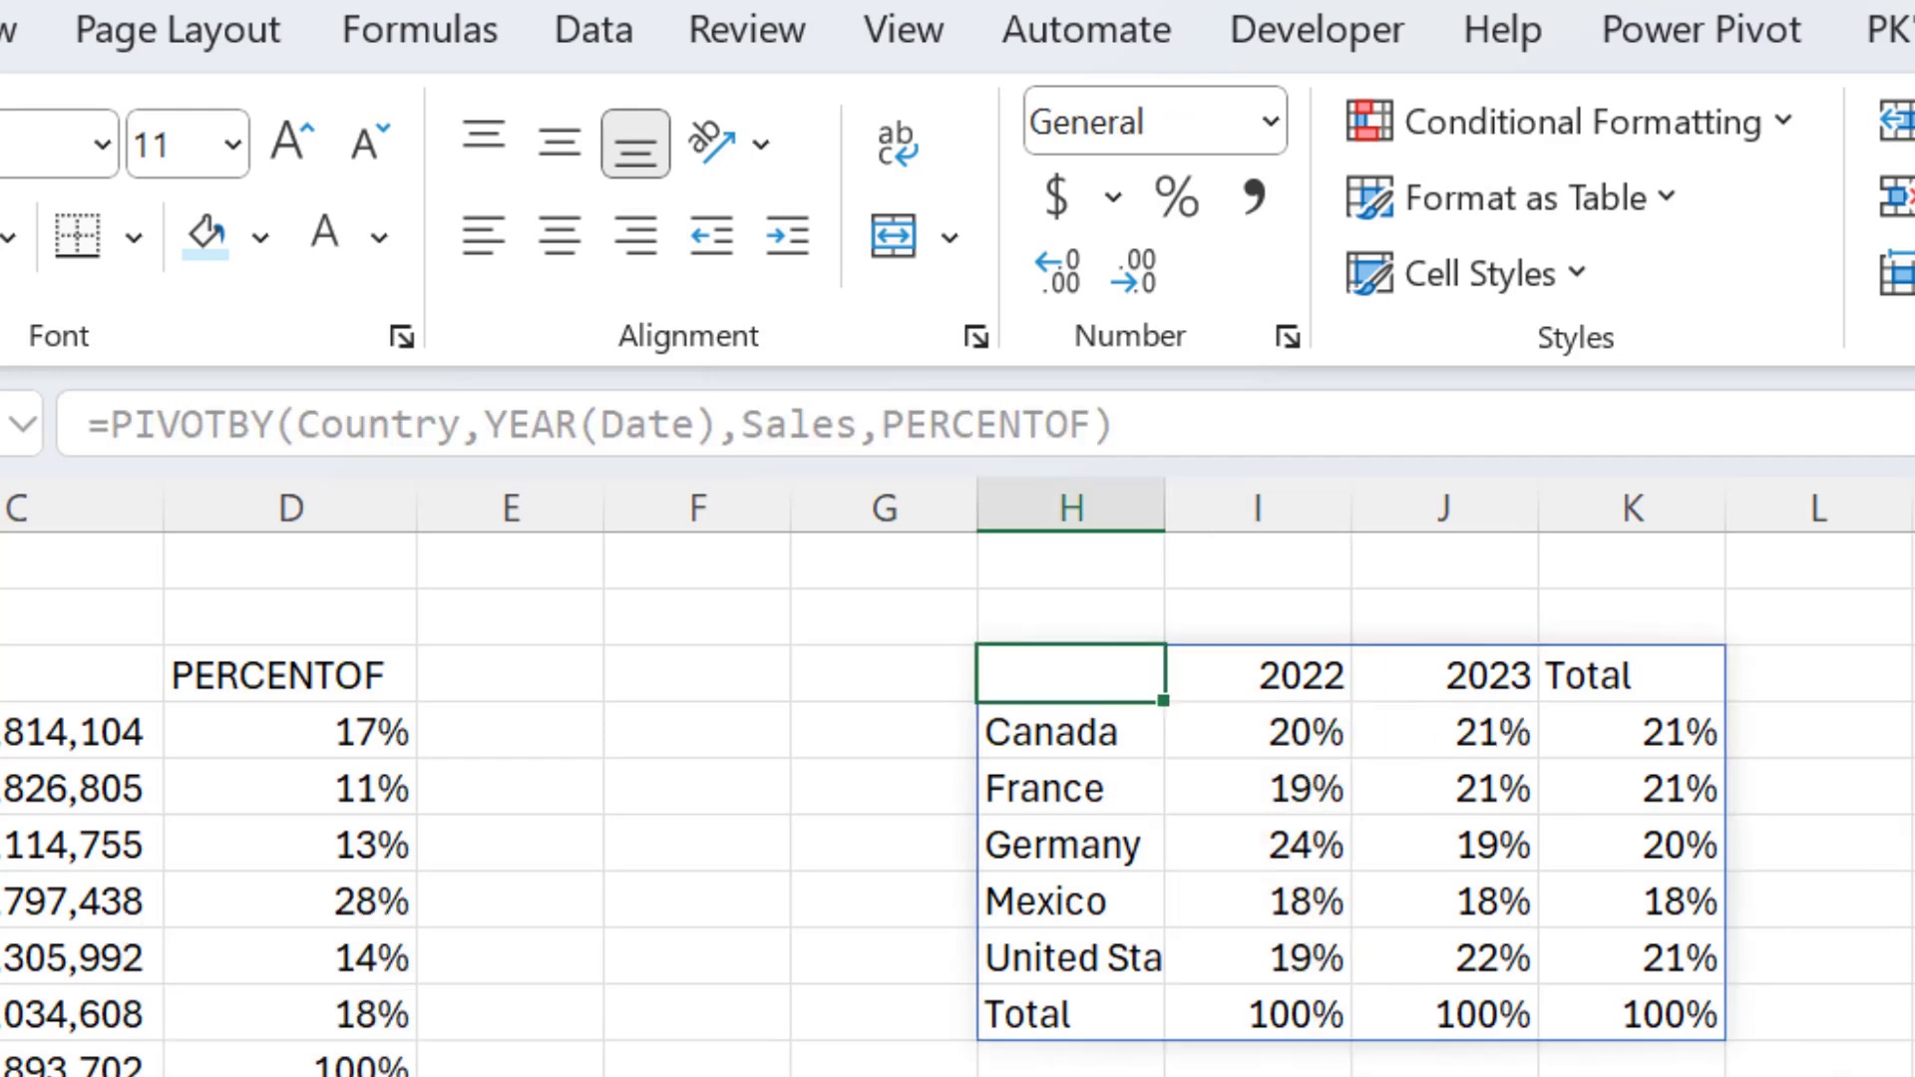